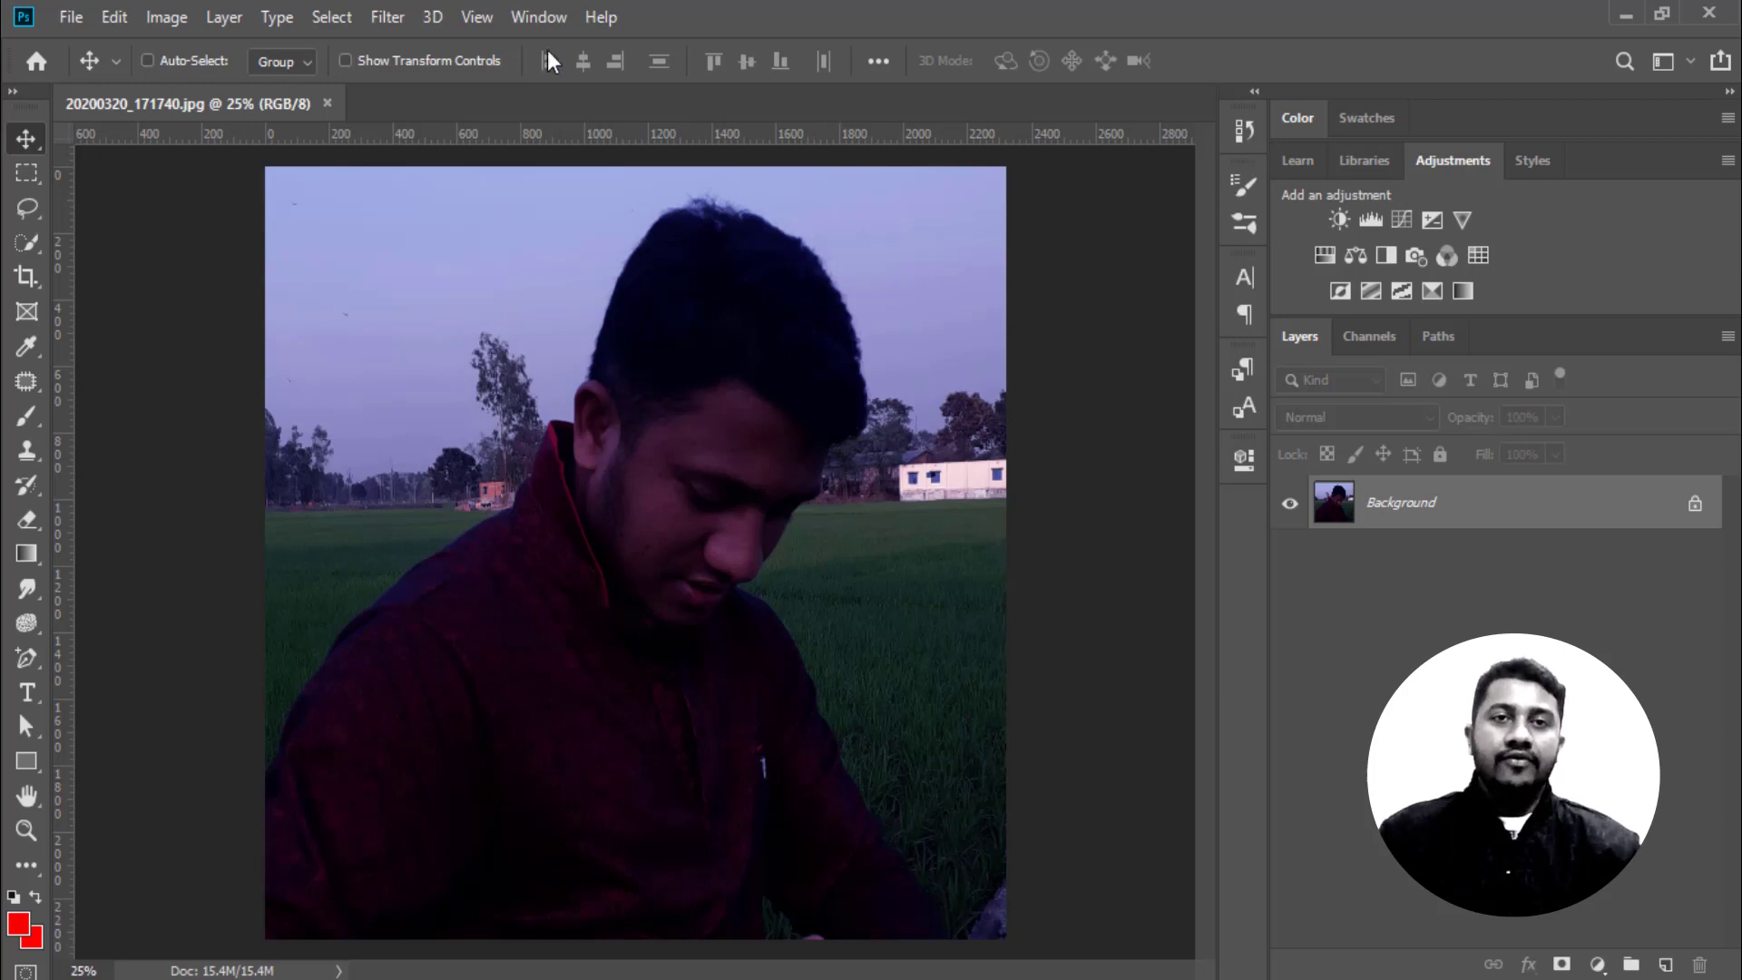
Open the Window menu to review the available panels
{"action": "left_click", "coordinate": [541, 16]}
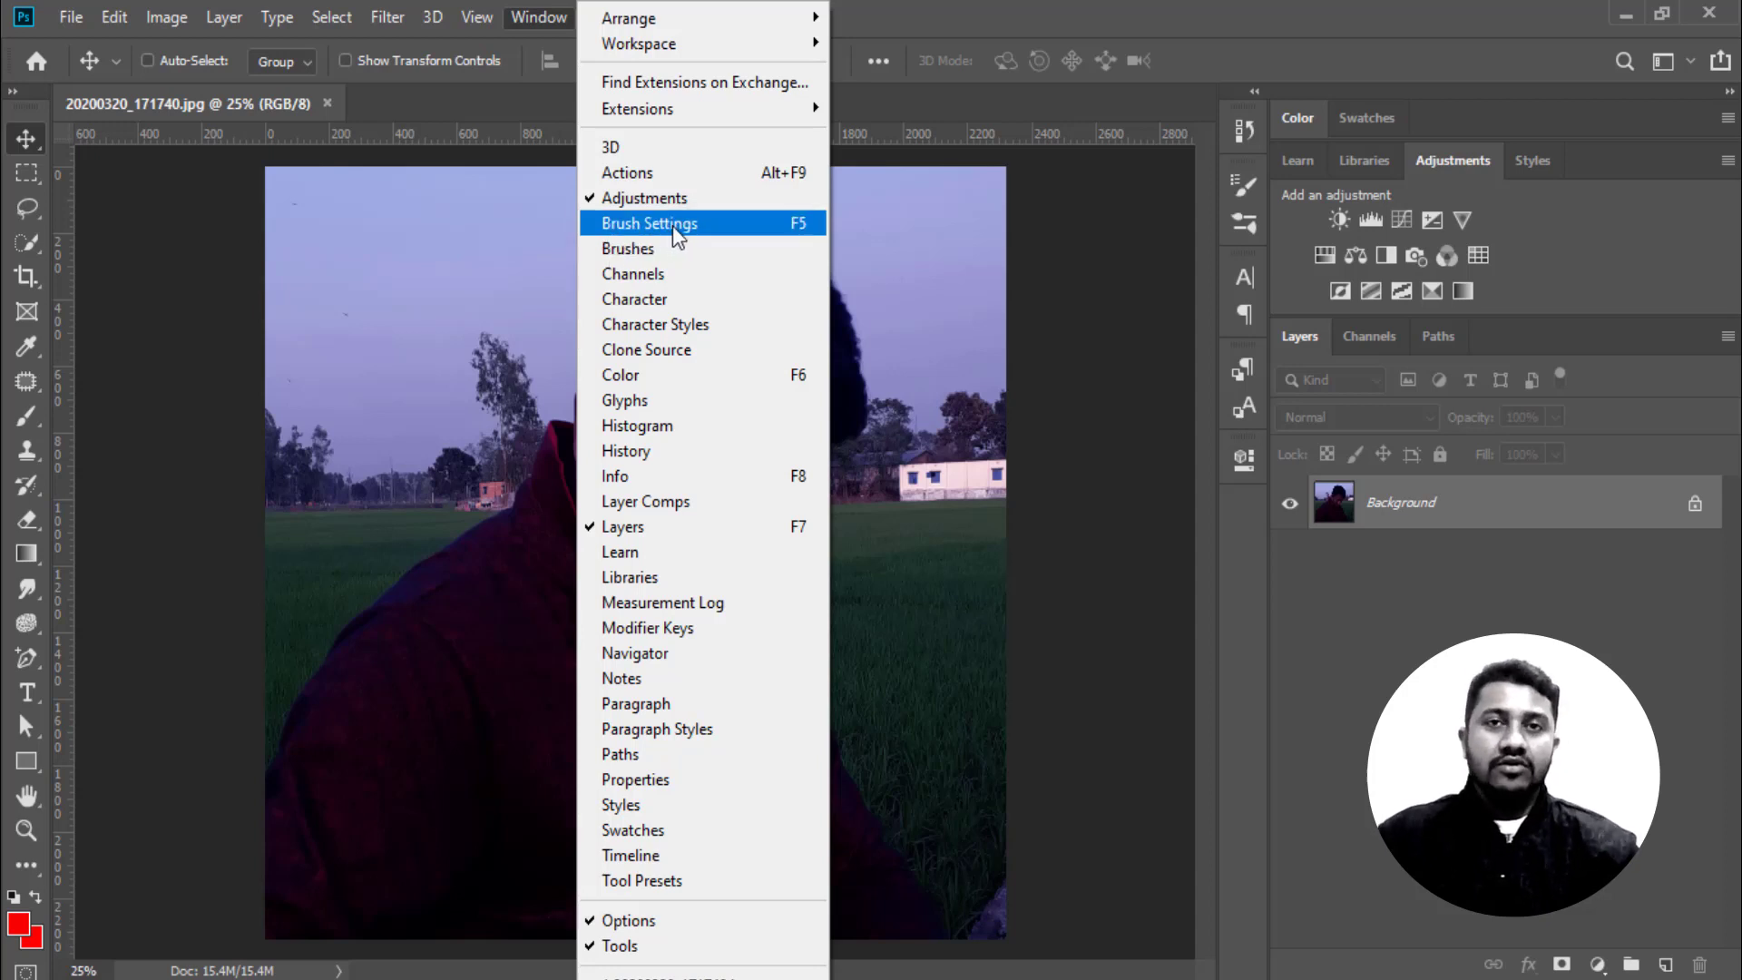
Open the Brushes presets panel from the Window menu
{"action": "left_click", "coordinate": [614, 247]}
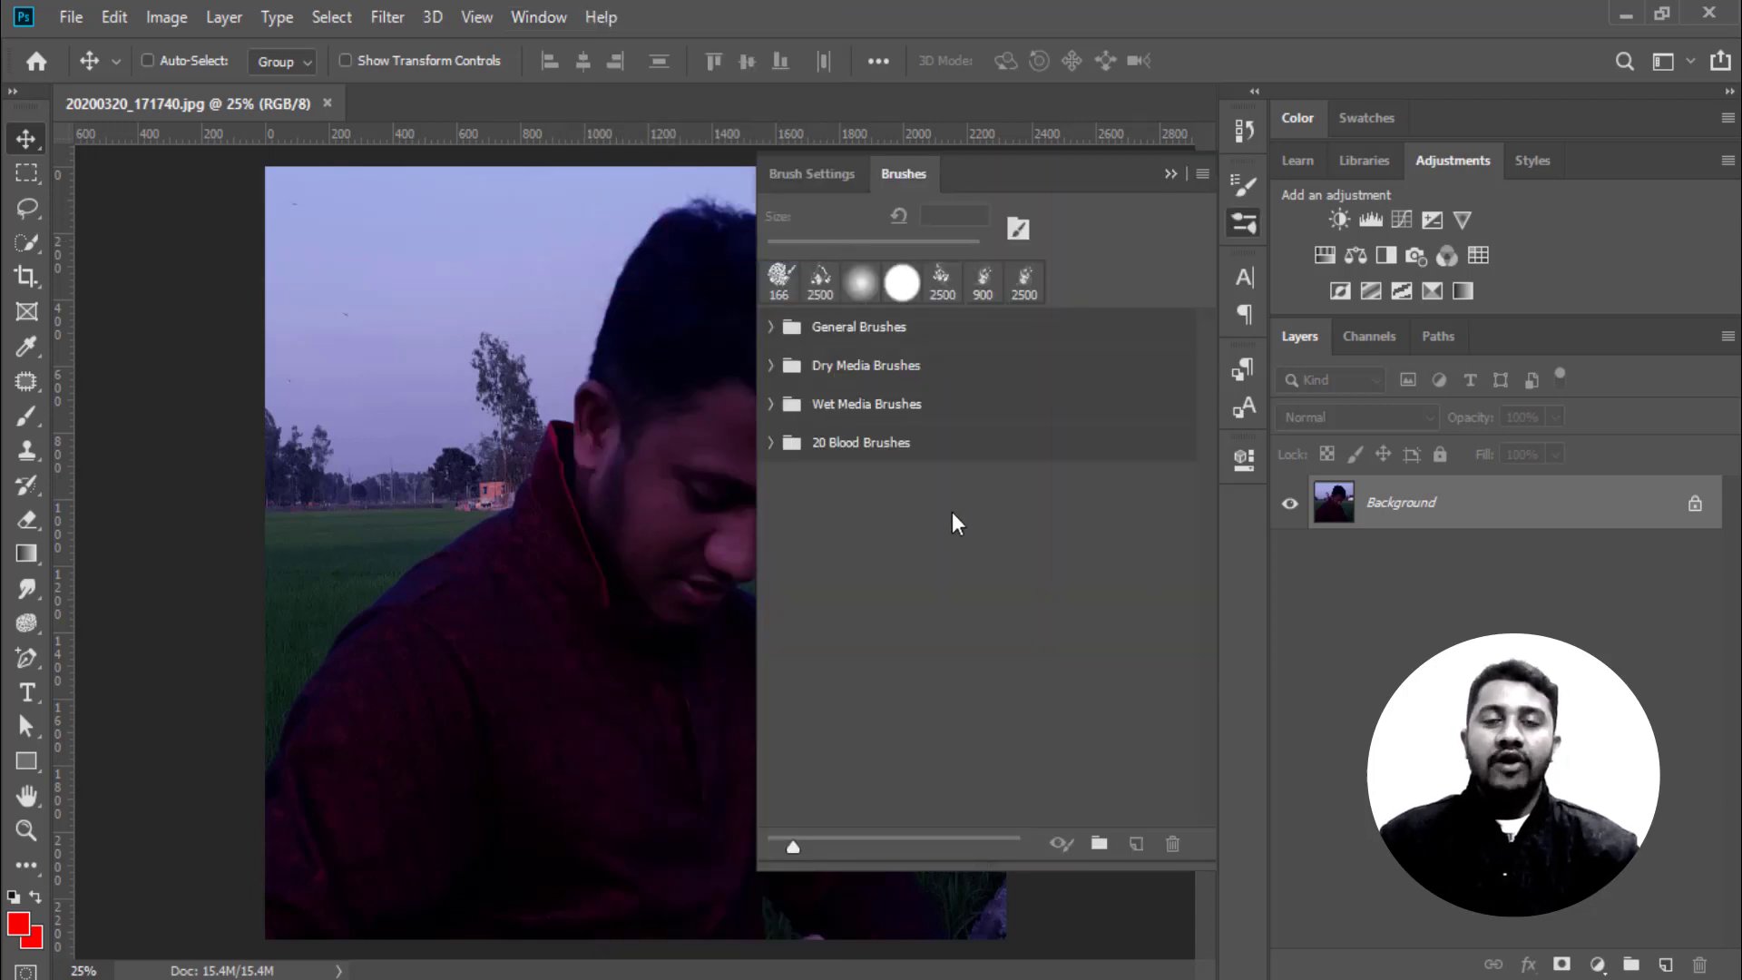
{"action": "left_click", "coordinate": [1244, 221]}
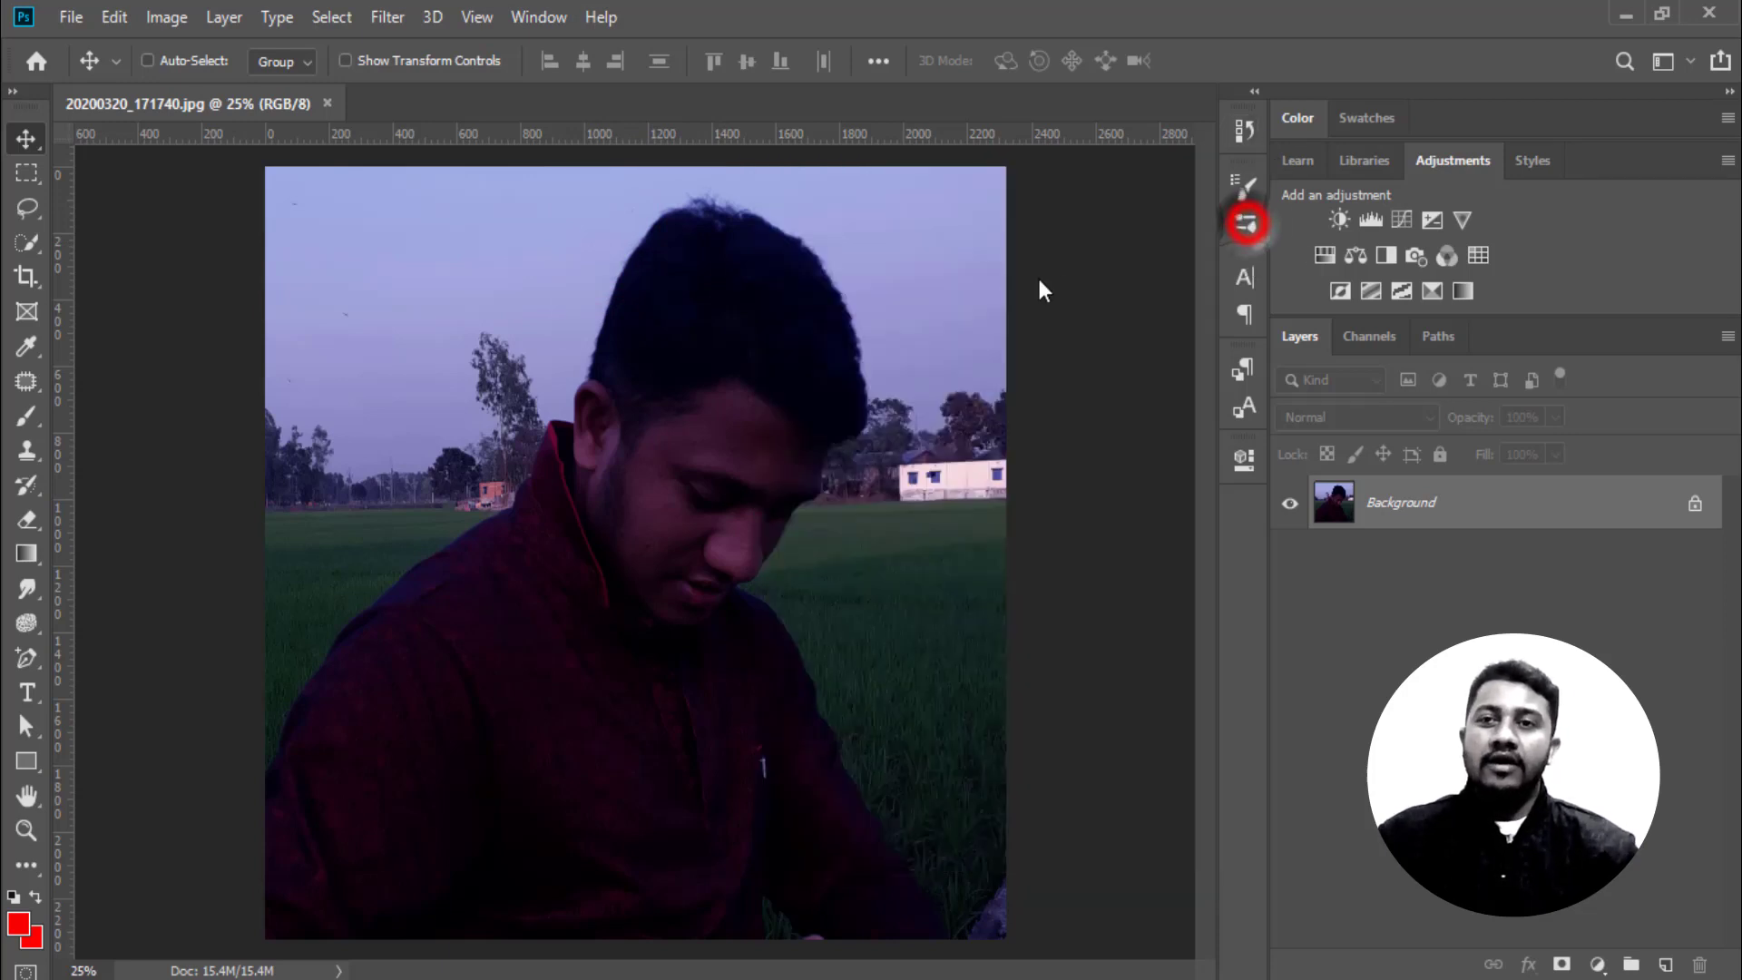
{"action": "left_click", "coordinate": [1243, 223]}
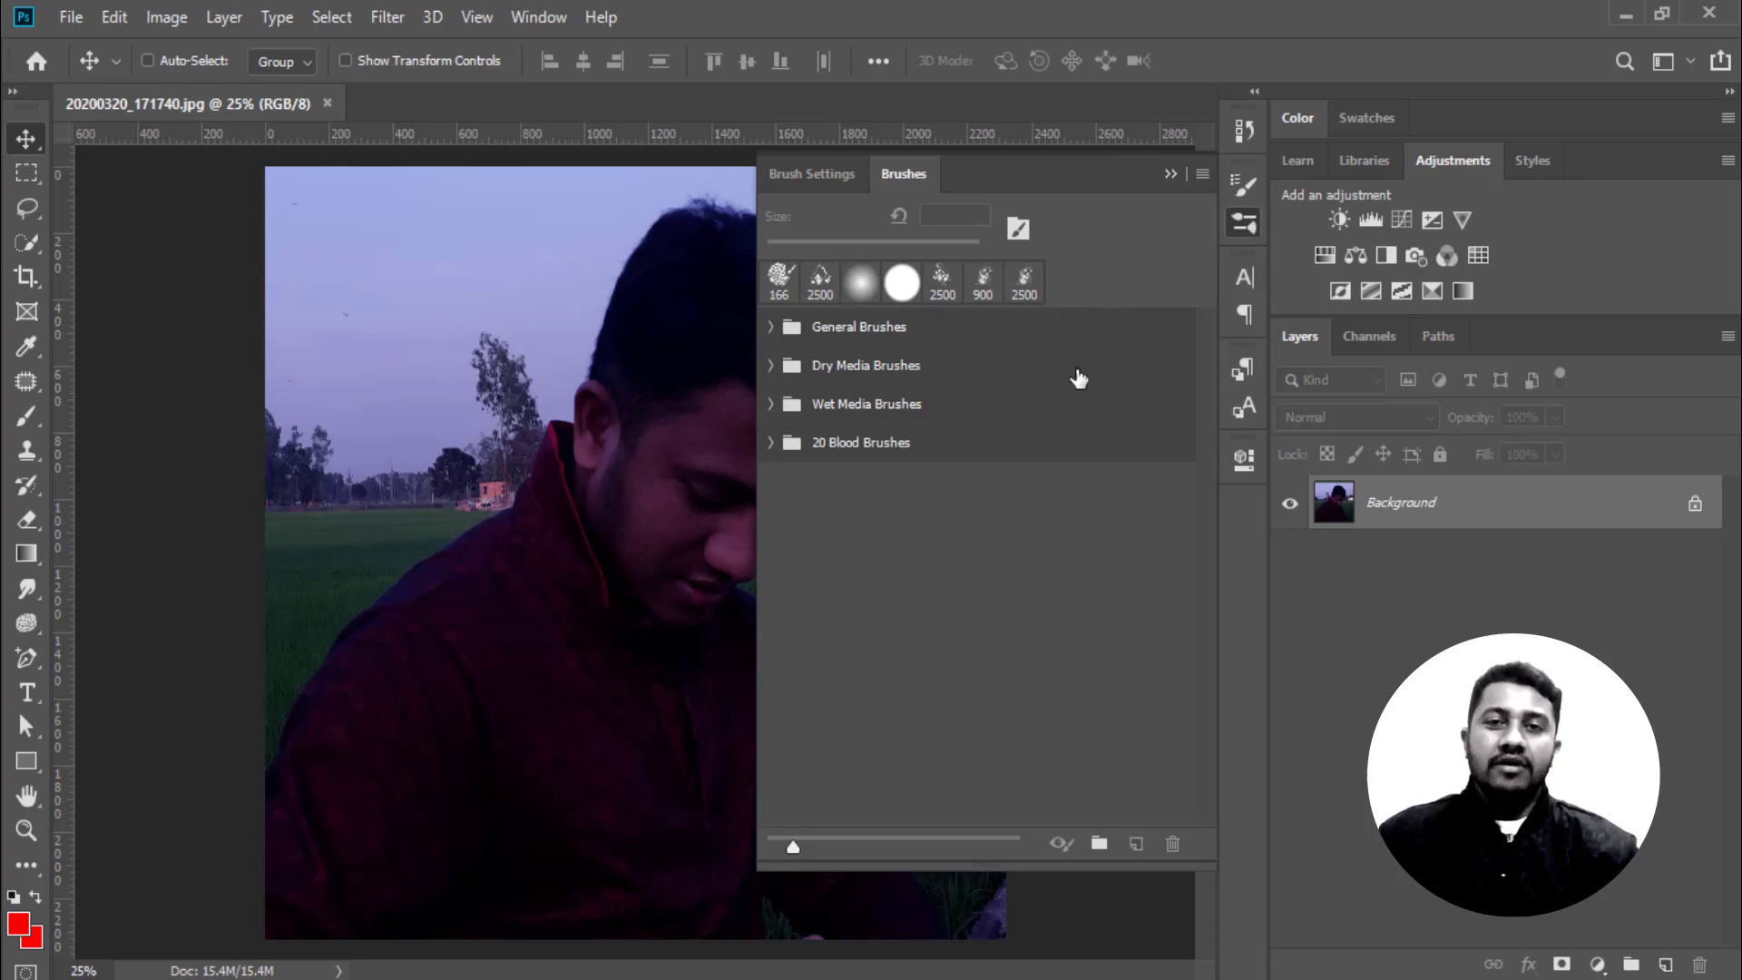
Browse the Blood and Dry Media brush folders, leaving General Brushes expanded
{"action": "left_click", "coordinate": [770, 326]}
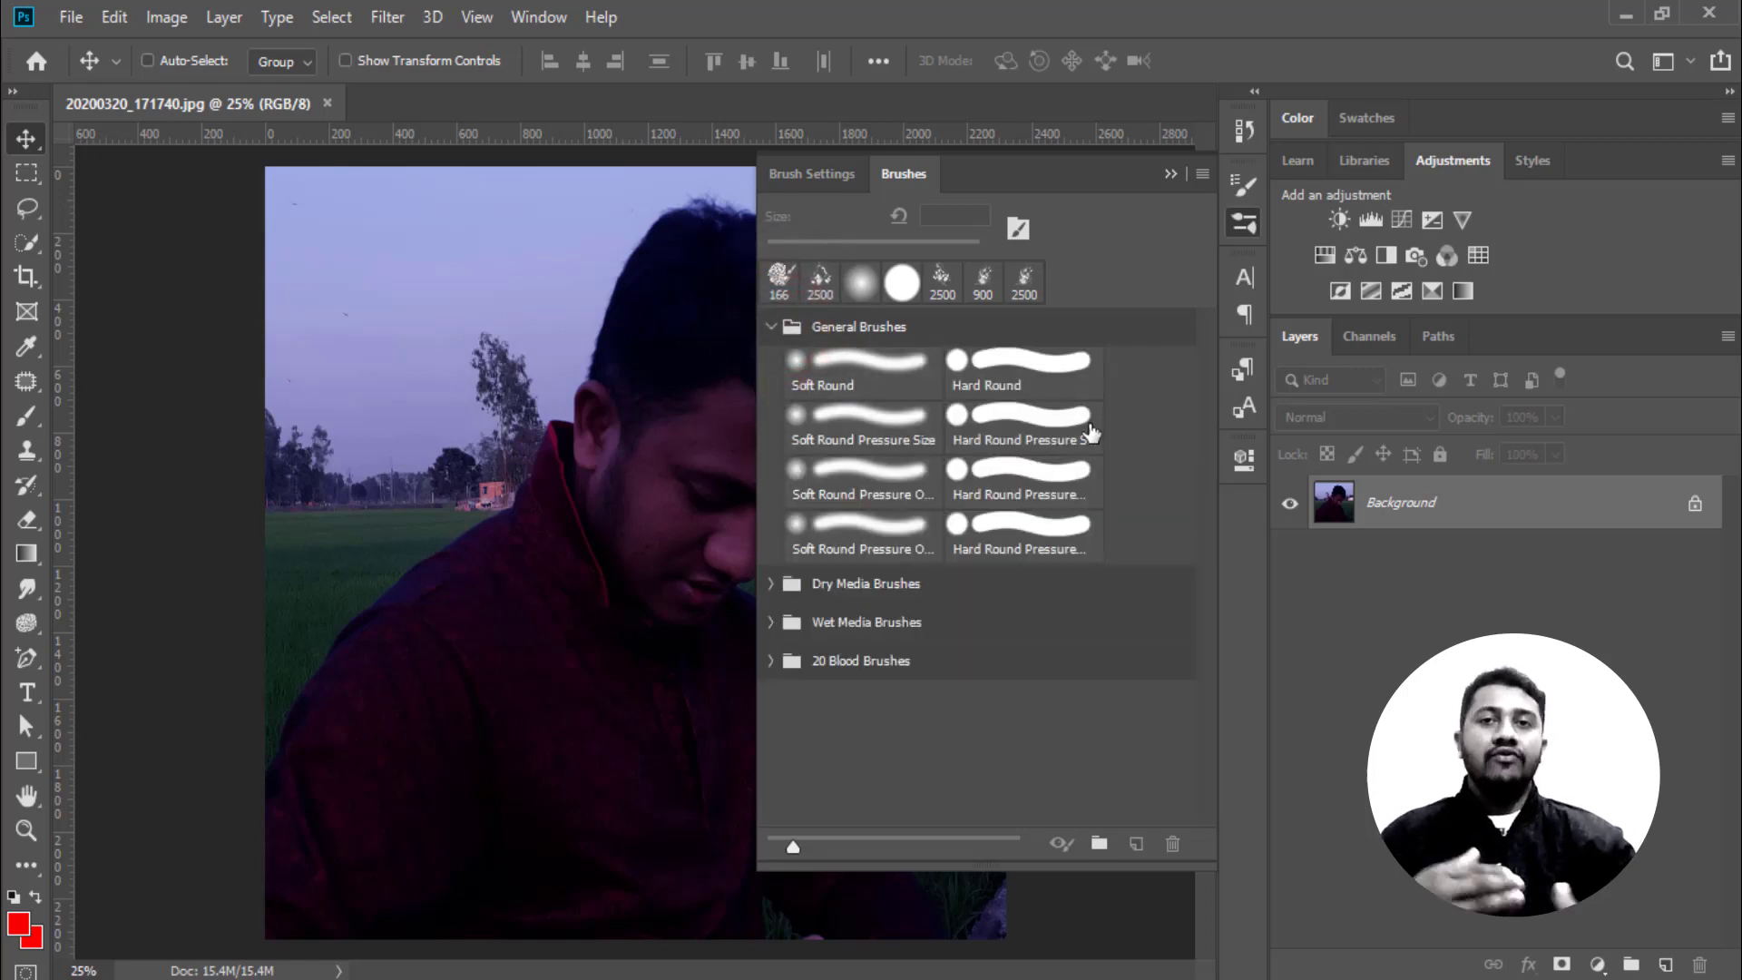
{"action": "key", "text": "b"}
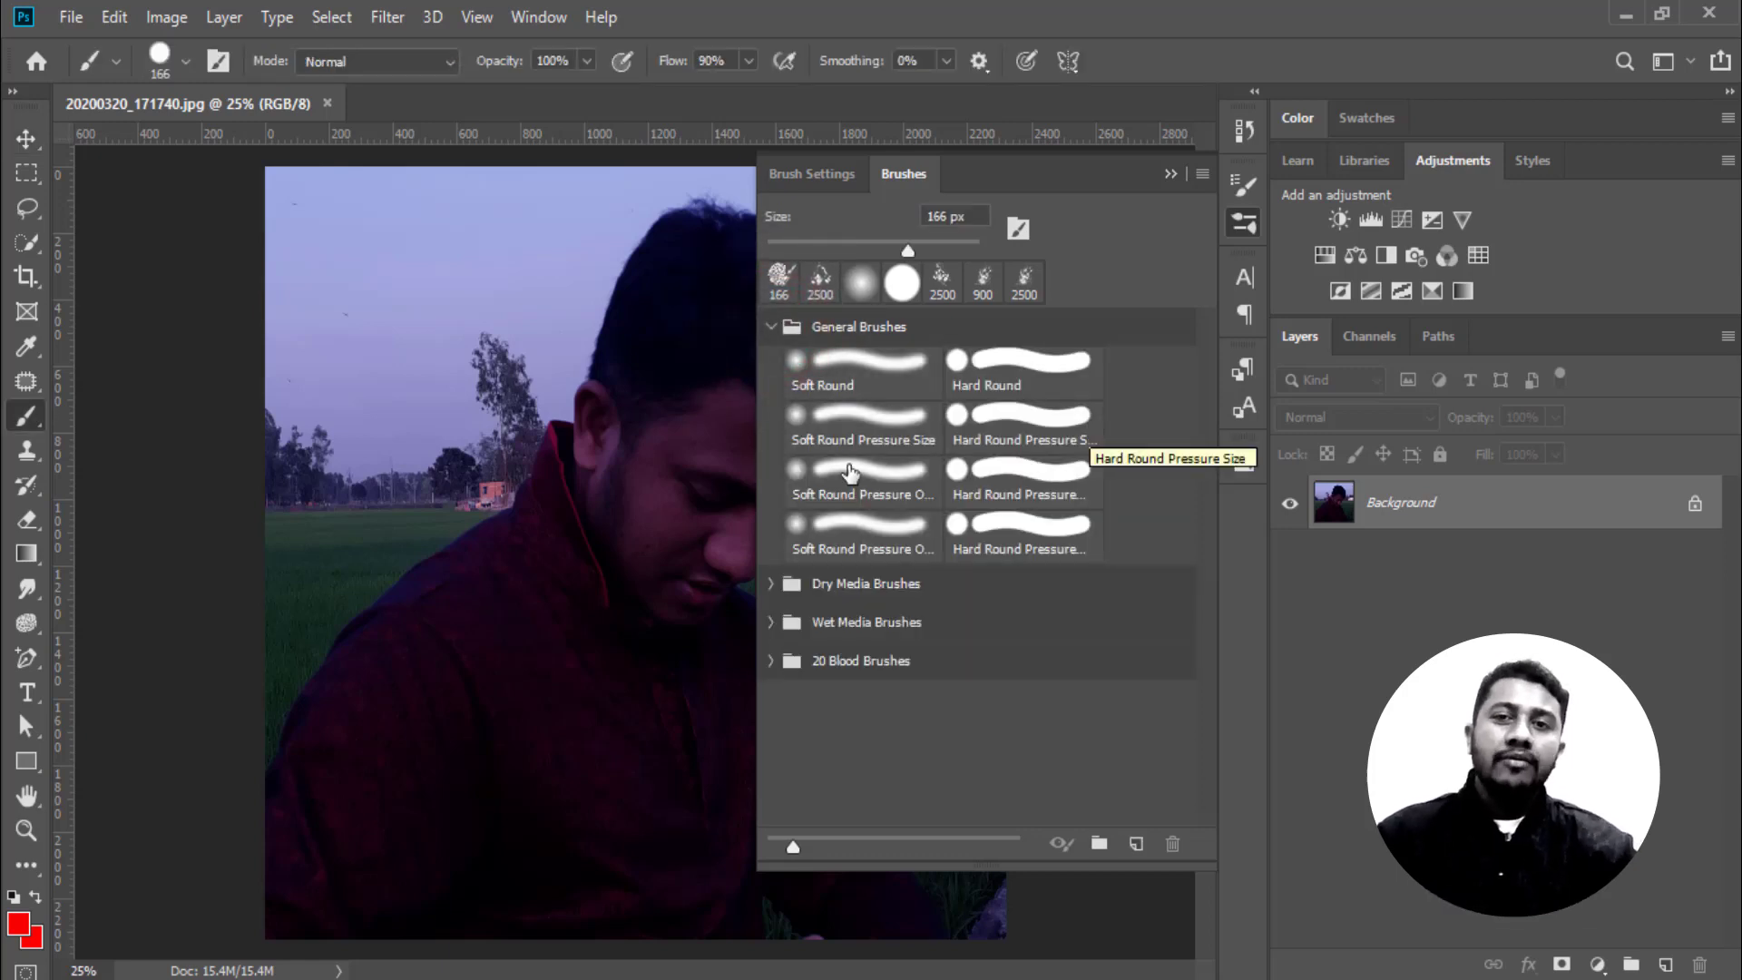
{"action": "key", "text": "v"}
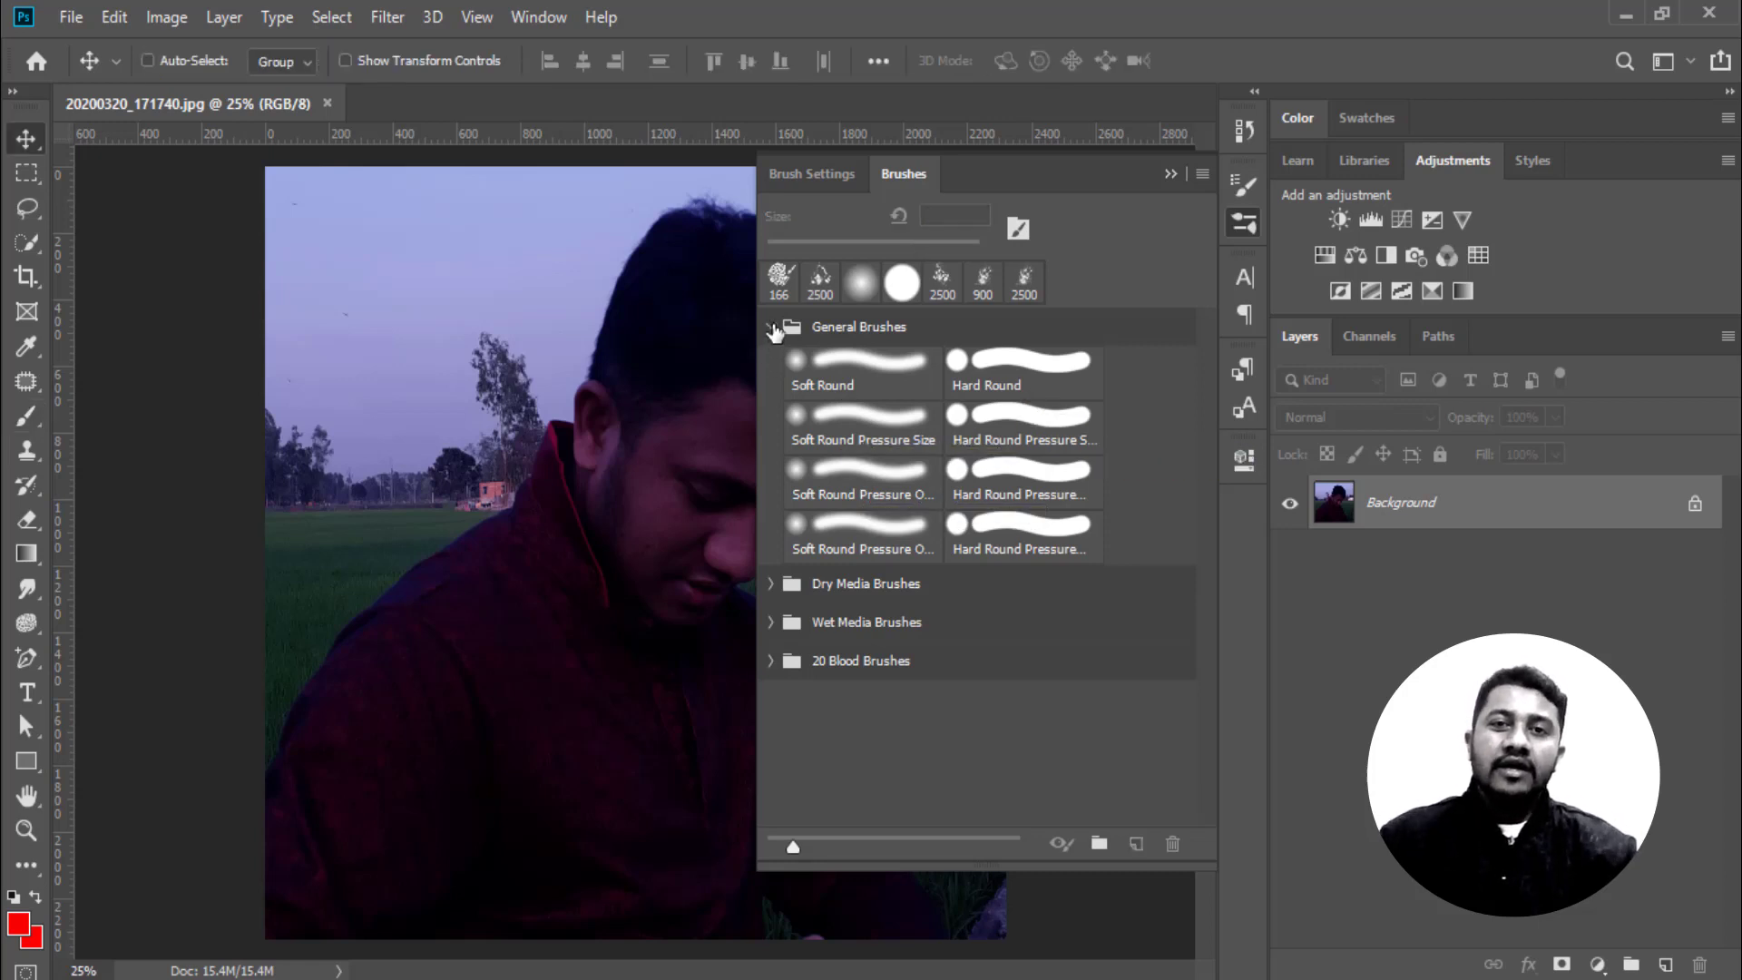
{"action": "left_click", "coordinate": [771, 327]}
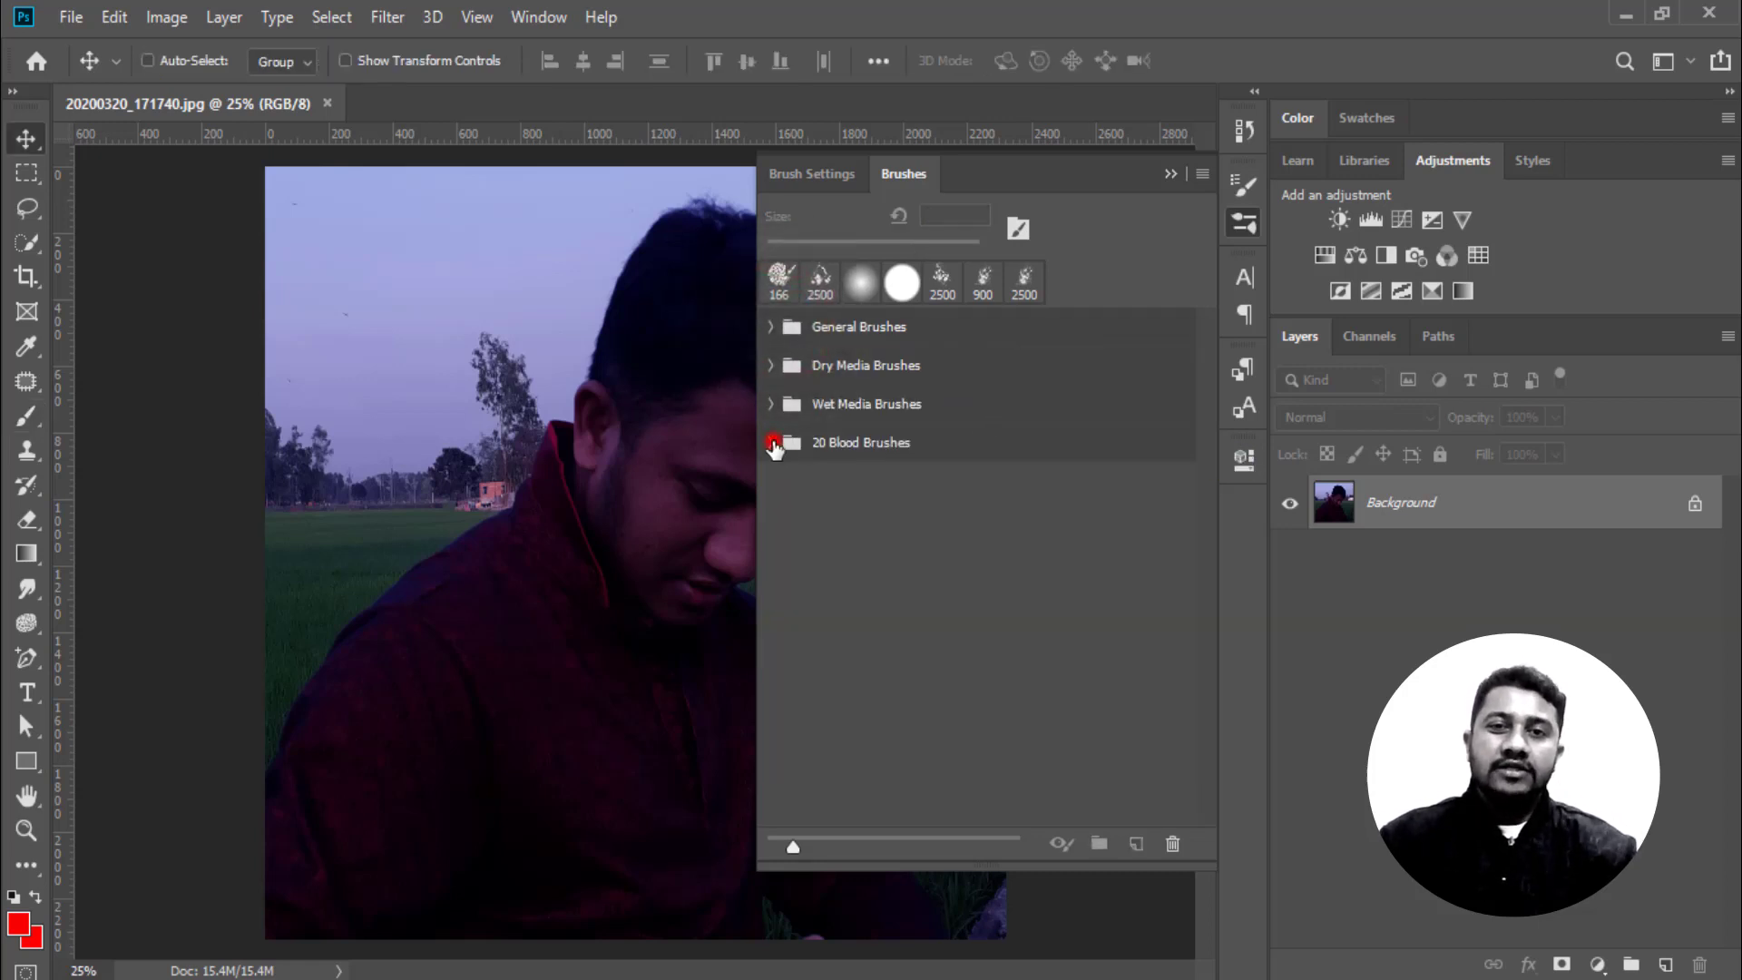
{"action": "left_click", "coordinate": [778, 443]}
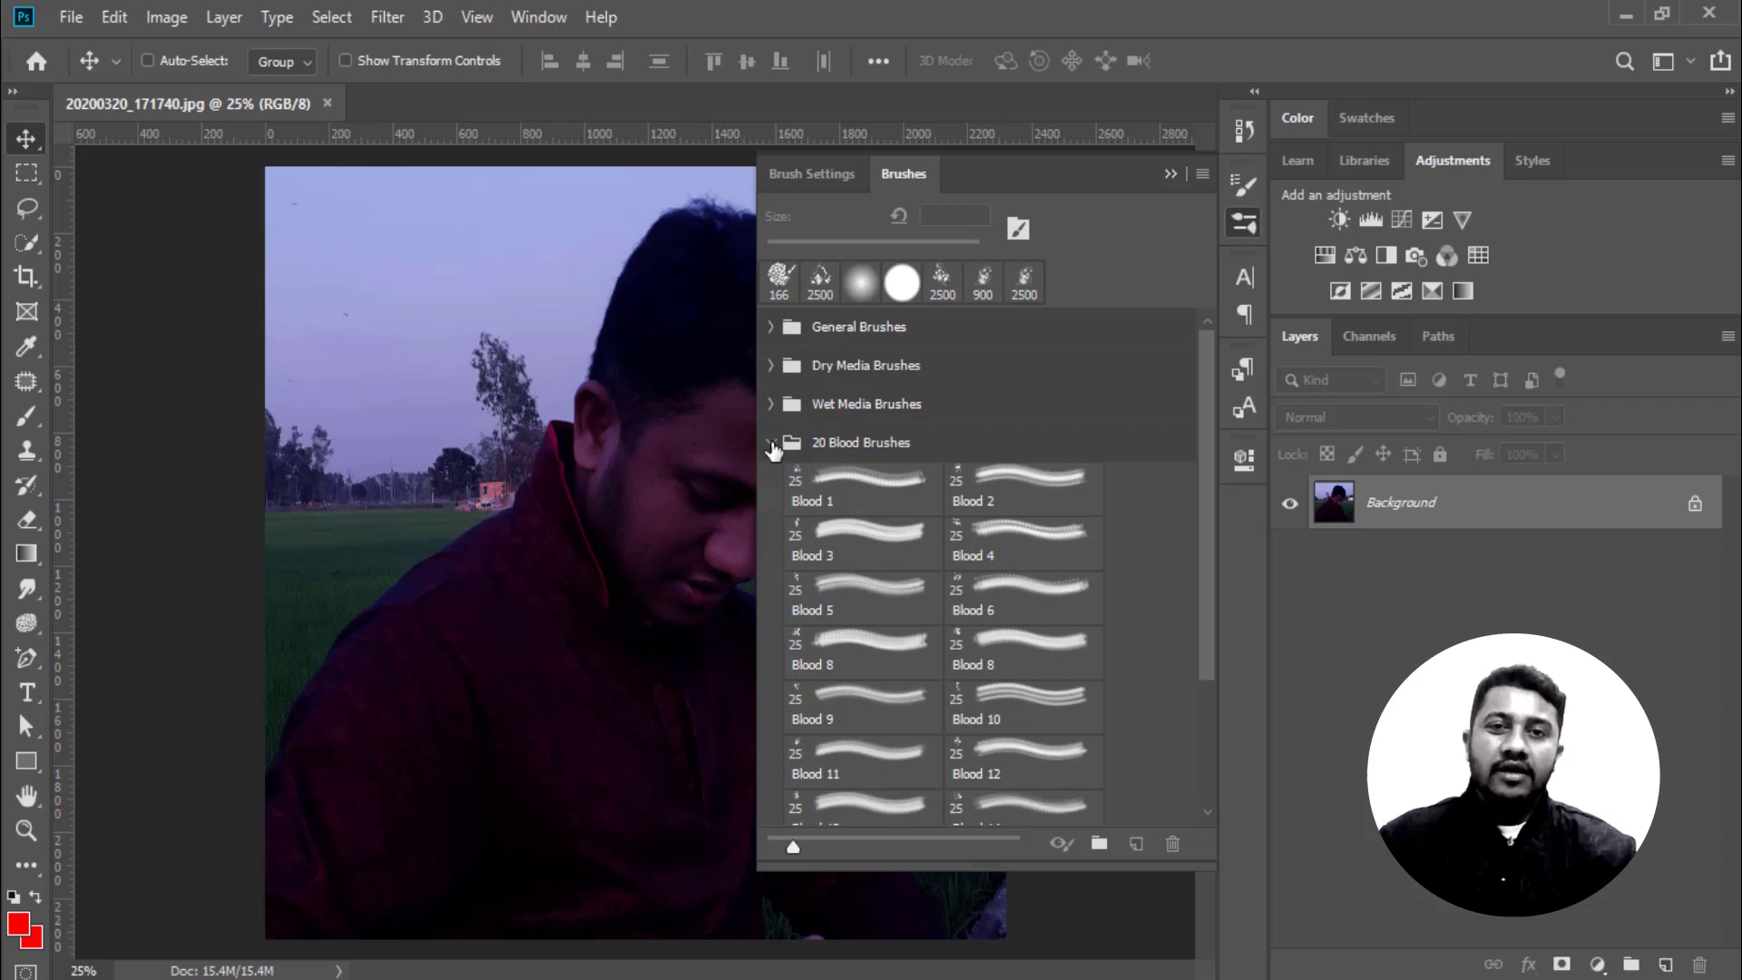
{"action": "left_click", "coordinate": [773, 444]}
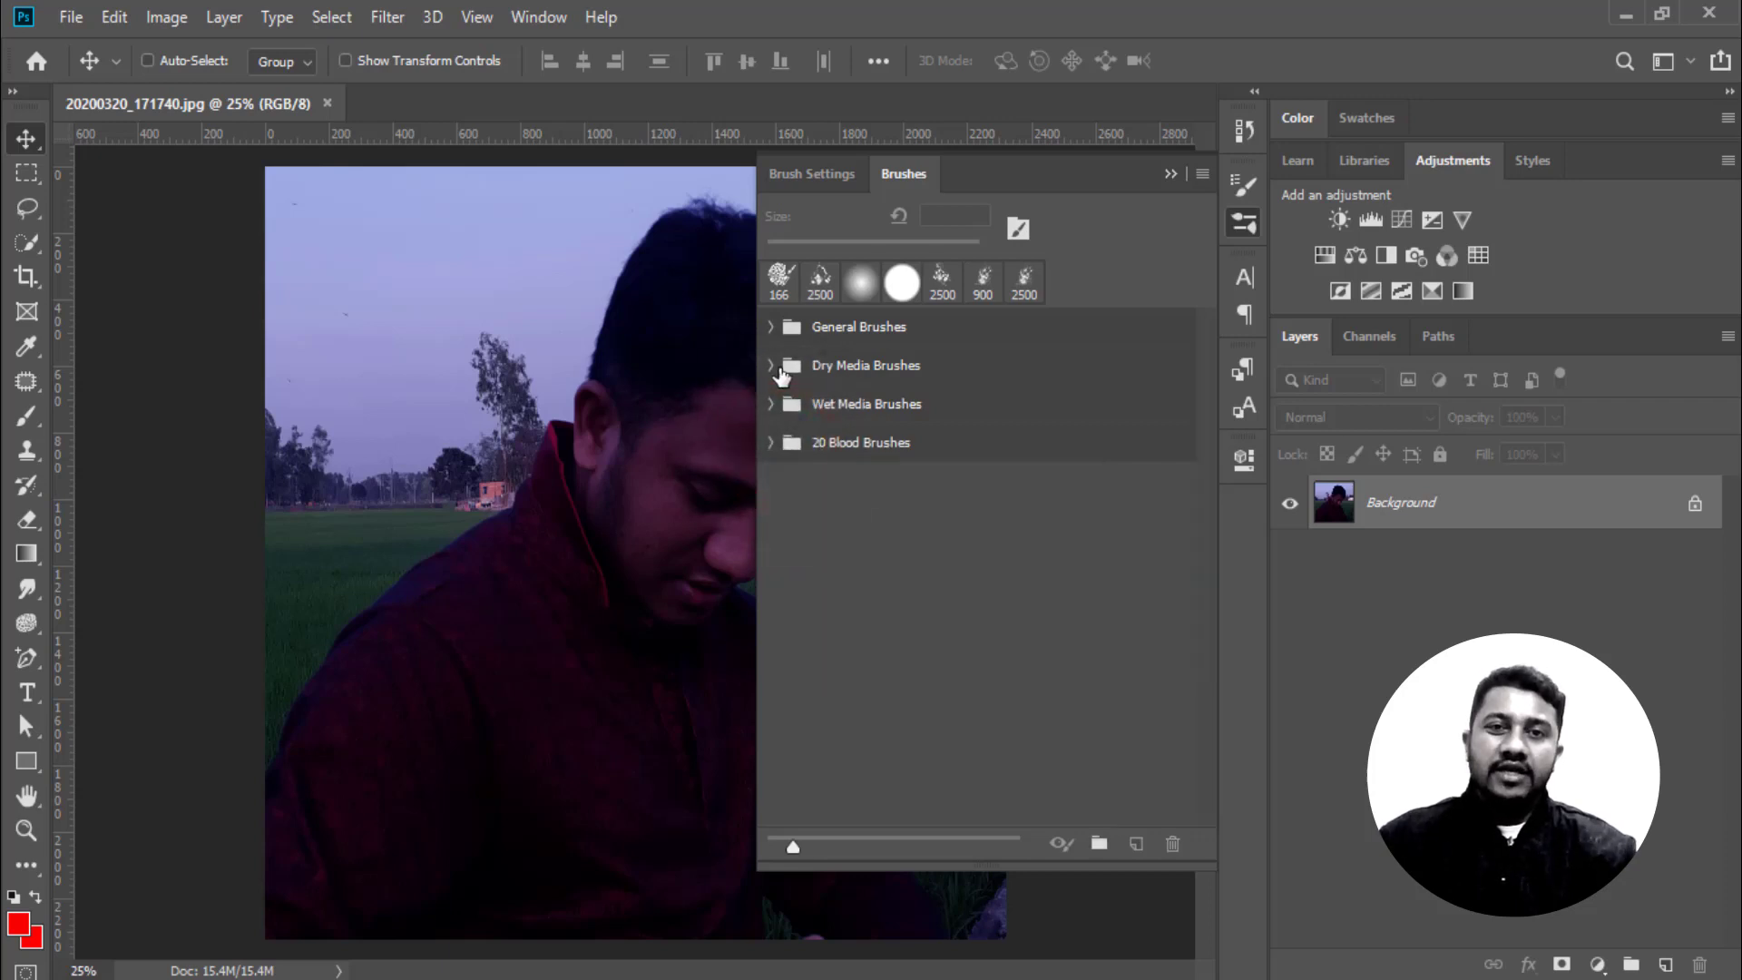
{"action": "left_click", "coordinate": [776, 366]}
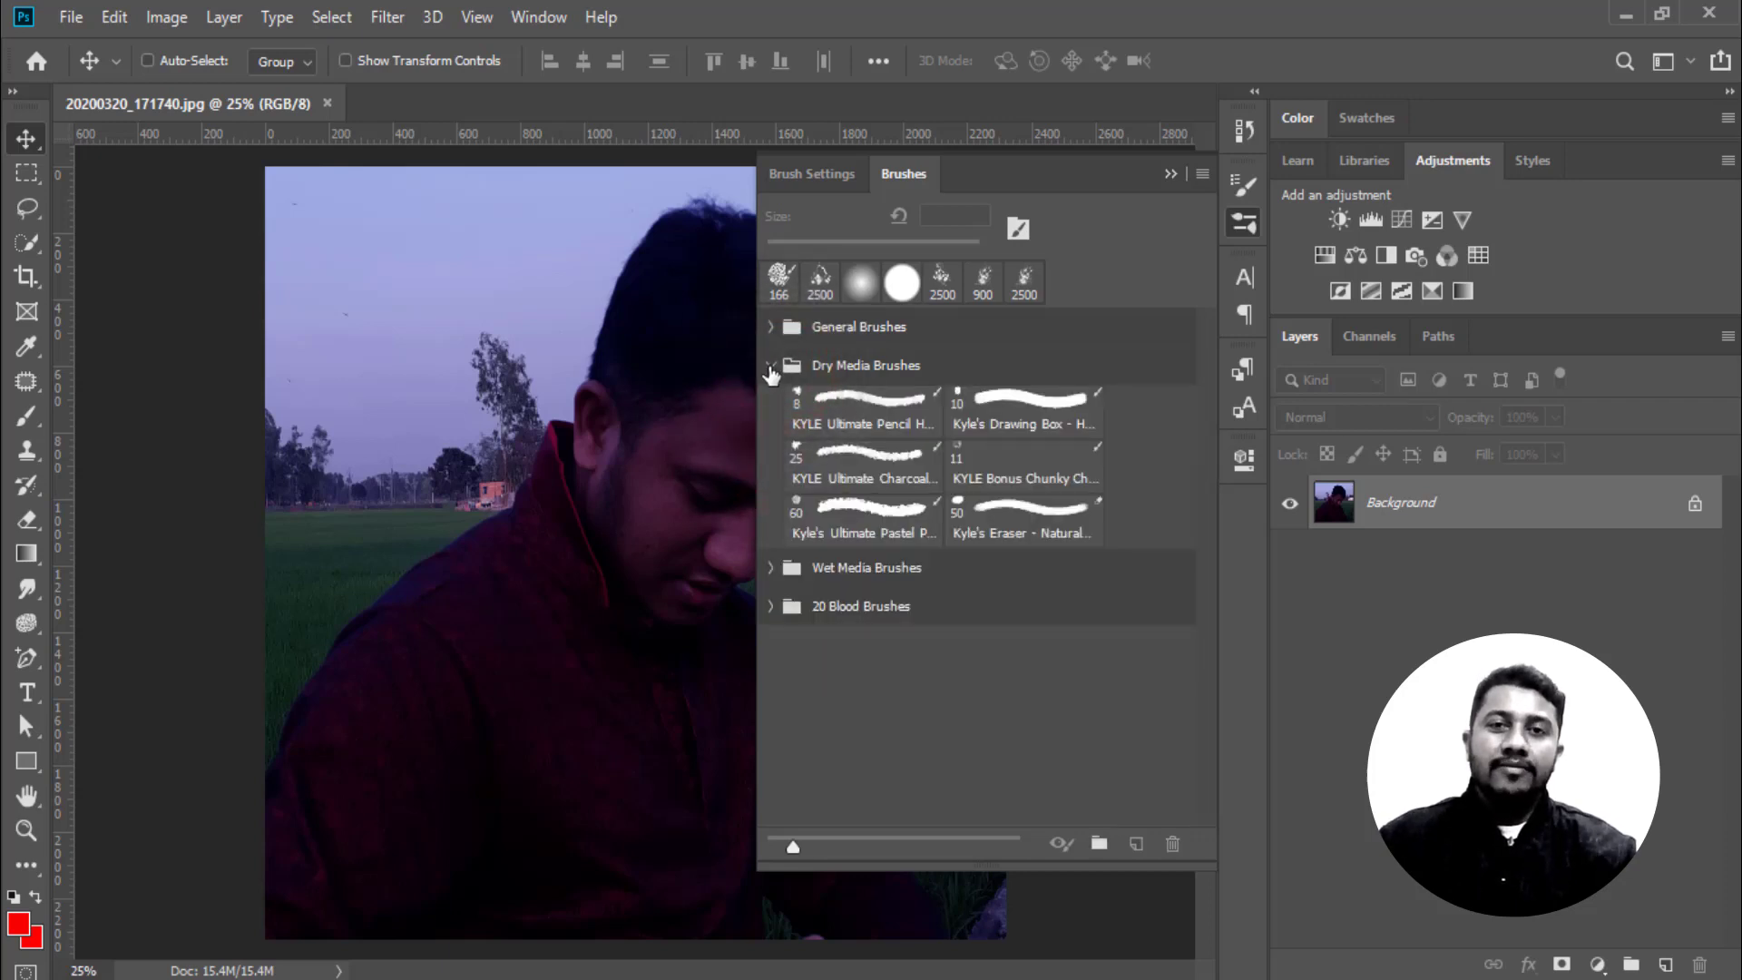
{"action": "left_click", "coordinate": [769, 366]}
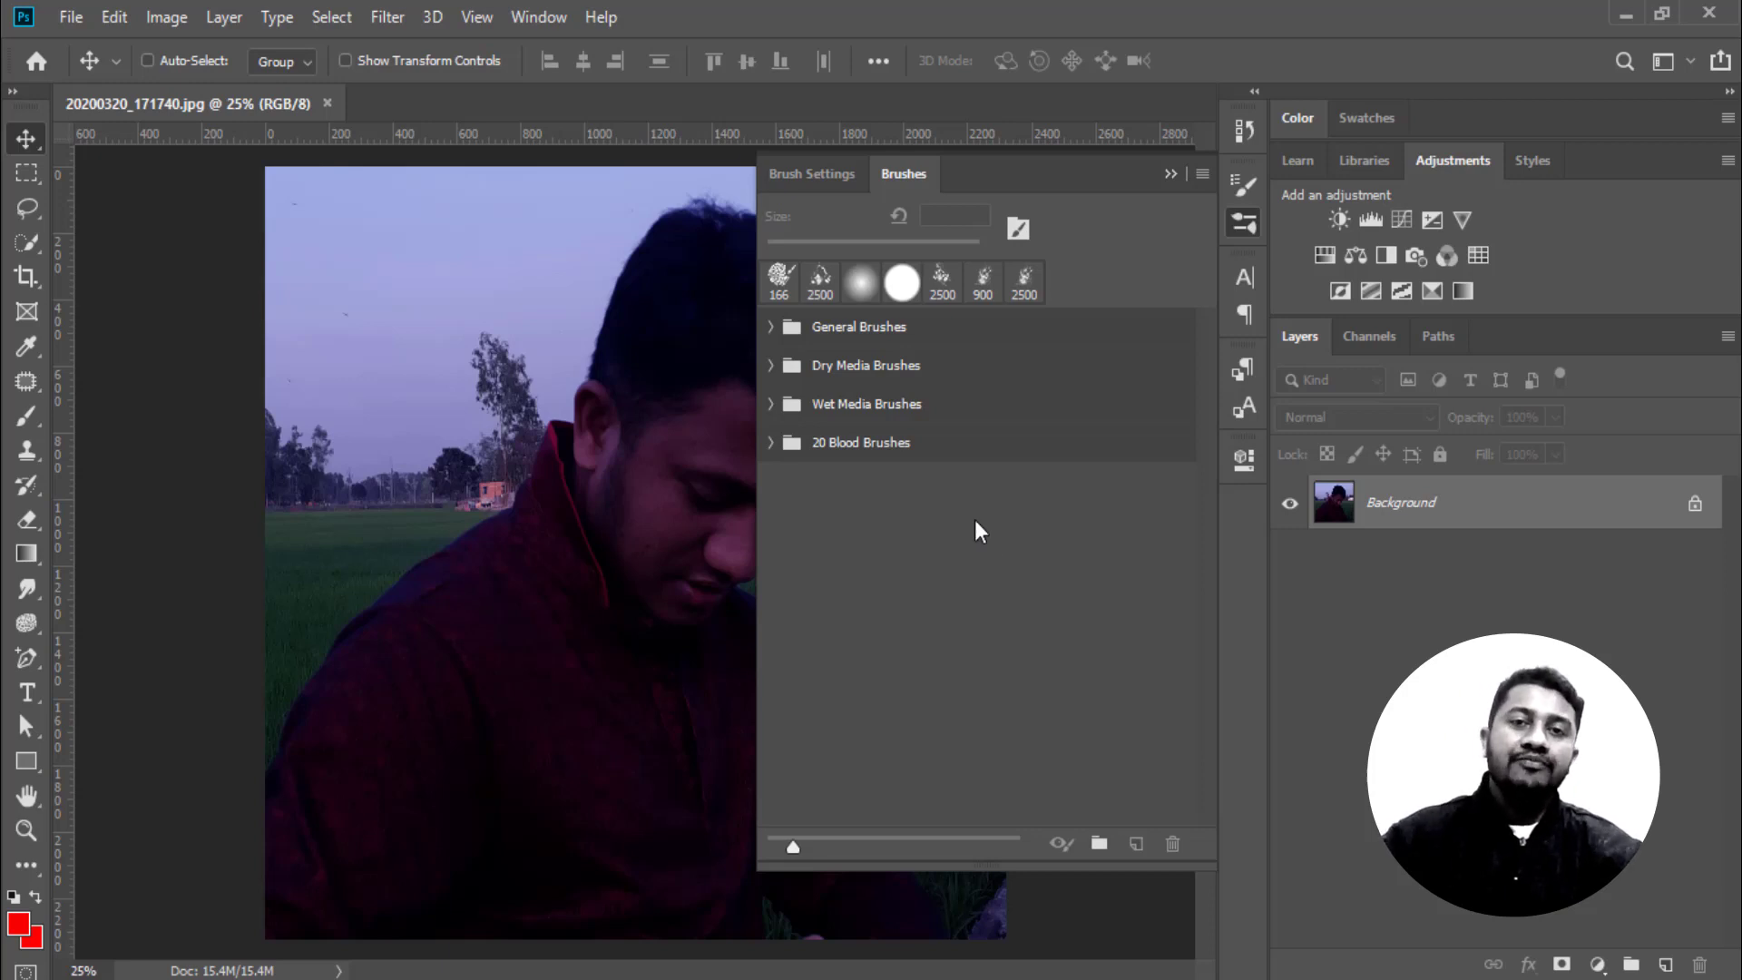
{"action": "left_click", "coordinate": [771, 328]}
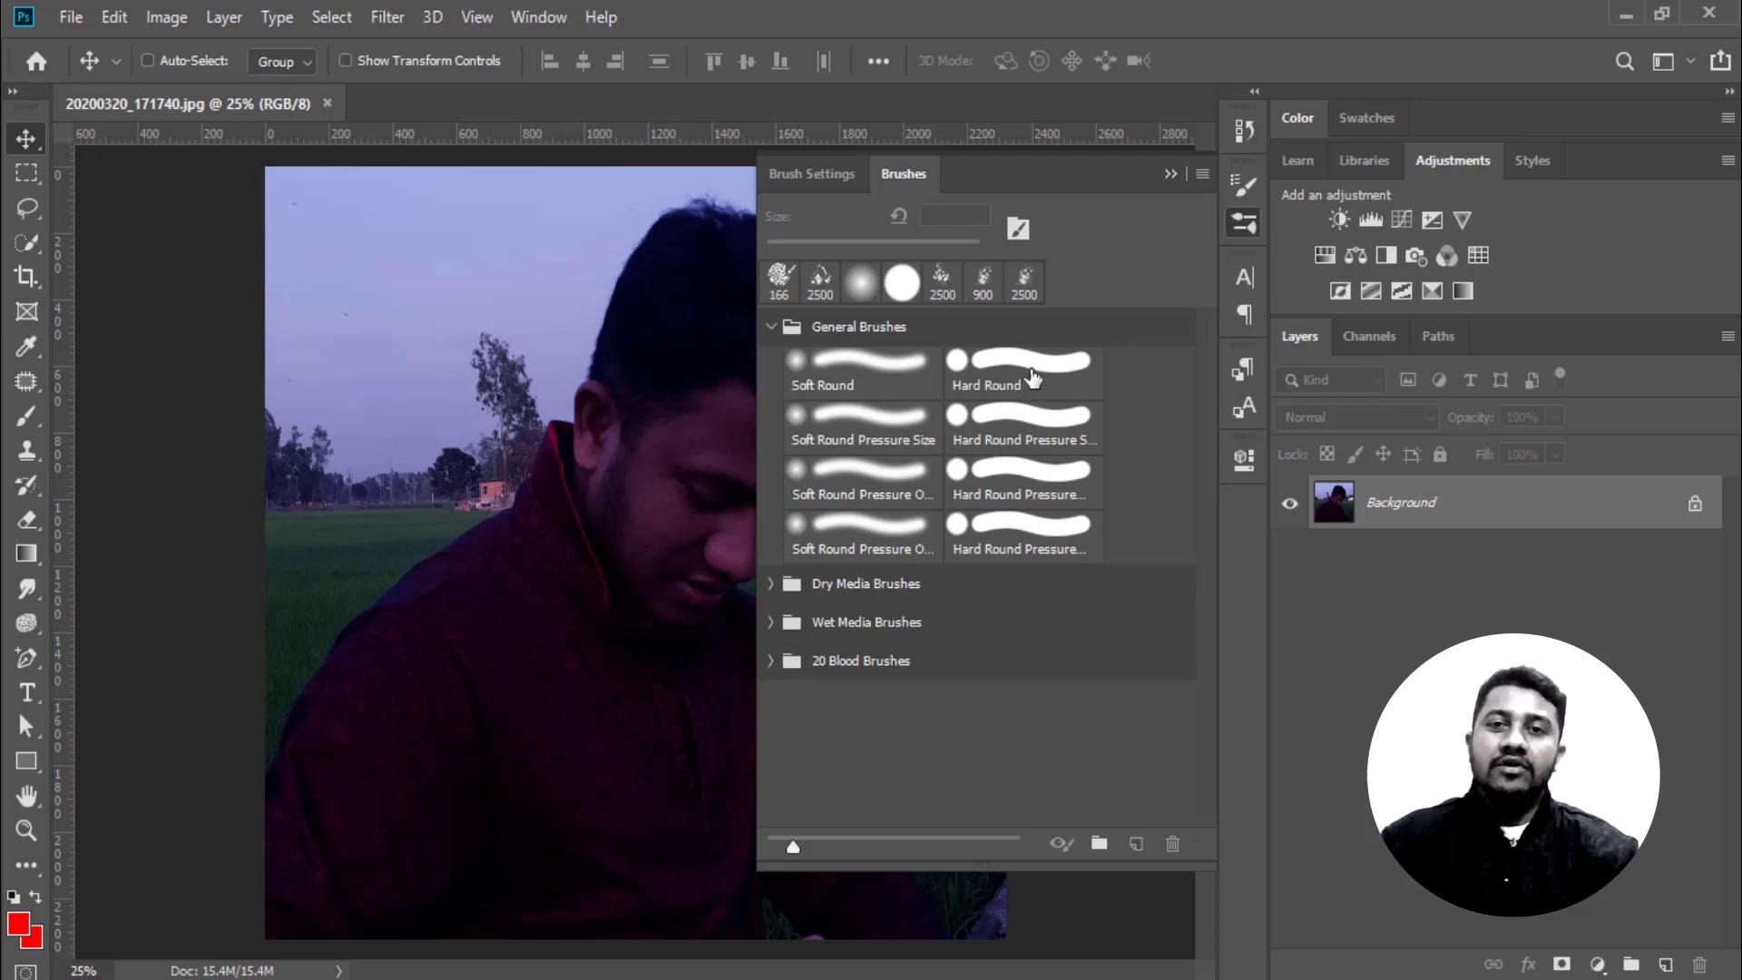
Paint a yellow stroke down the man's shoulder with the 166 px Hard Round brush
{"action": "left_click", "coordinate": [1032, 376]}
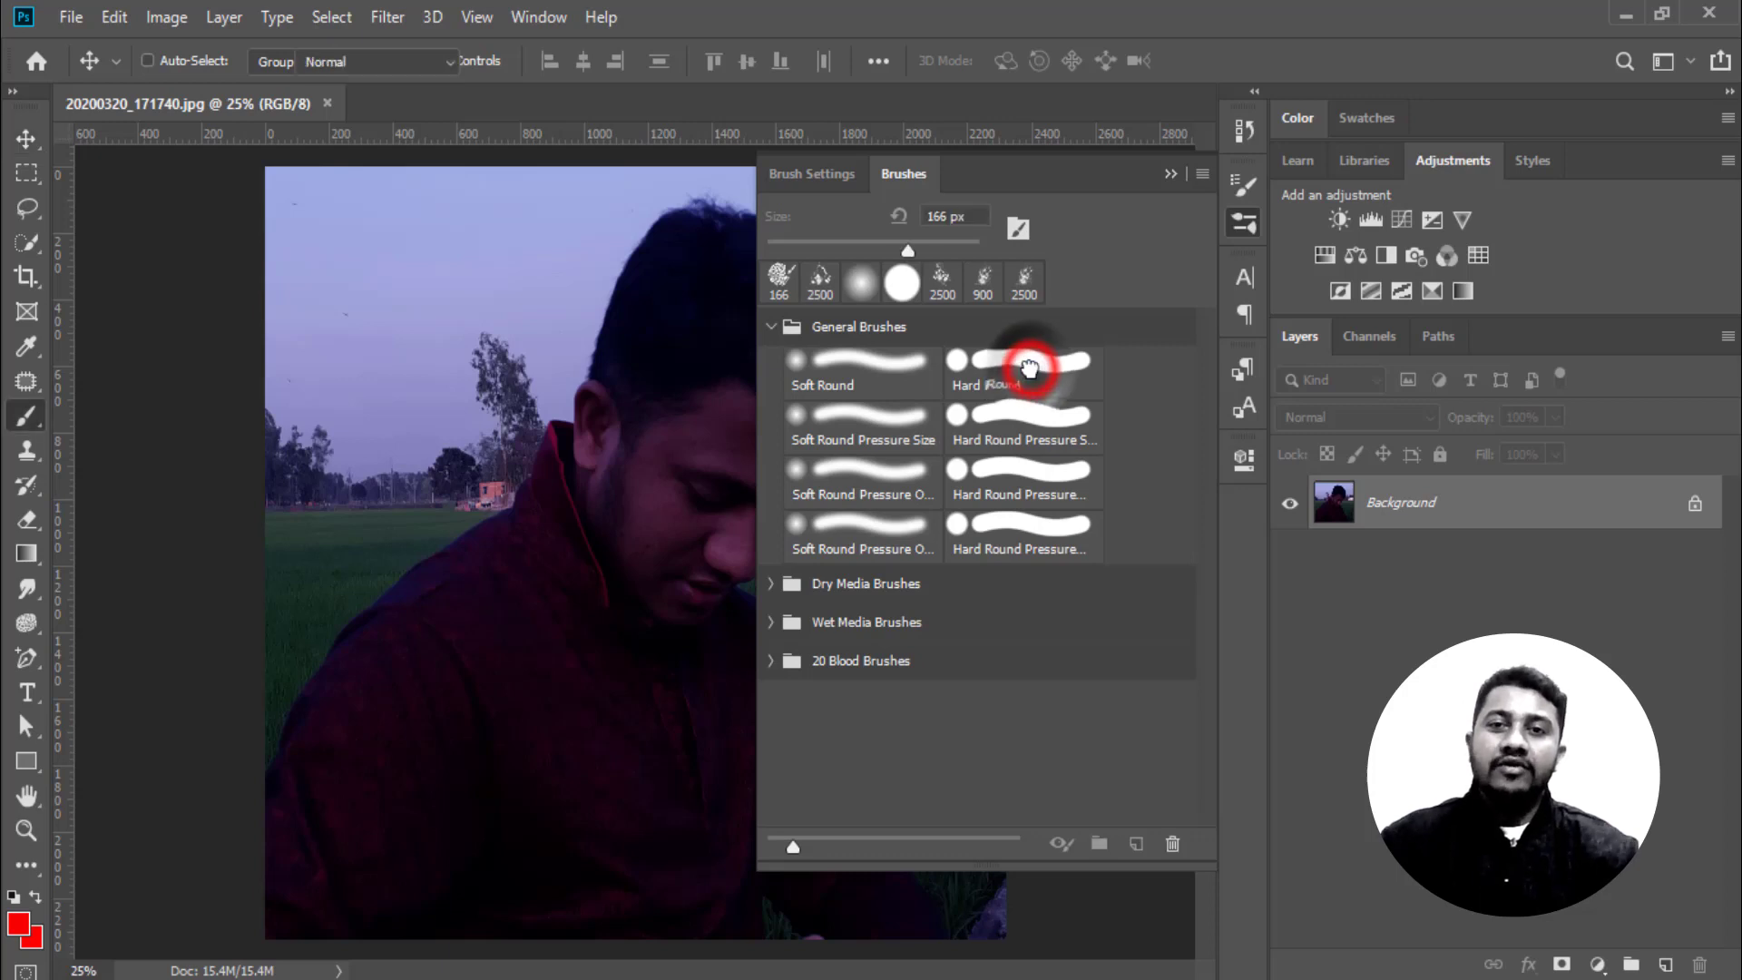
{"action": "left_click", "coordinate": [18, 926]}
{"action": "left_click_drag", "start_coordinate": [1420, 526], "coordinate": [1420, 650]}
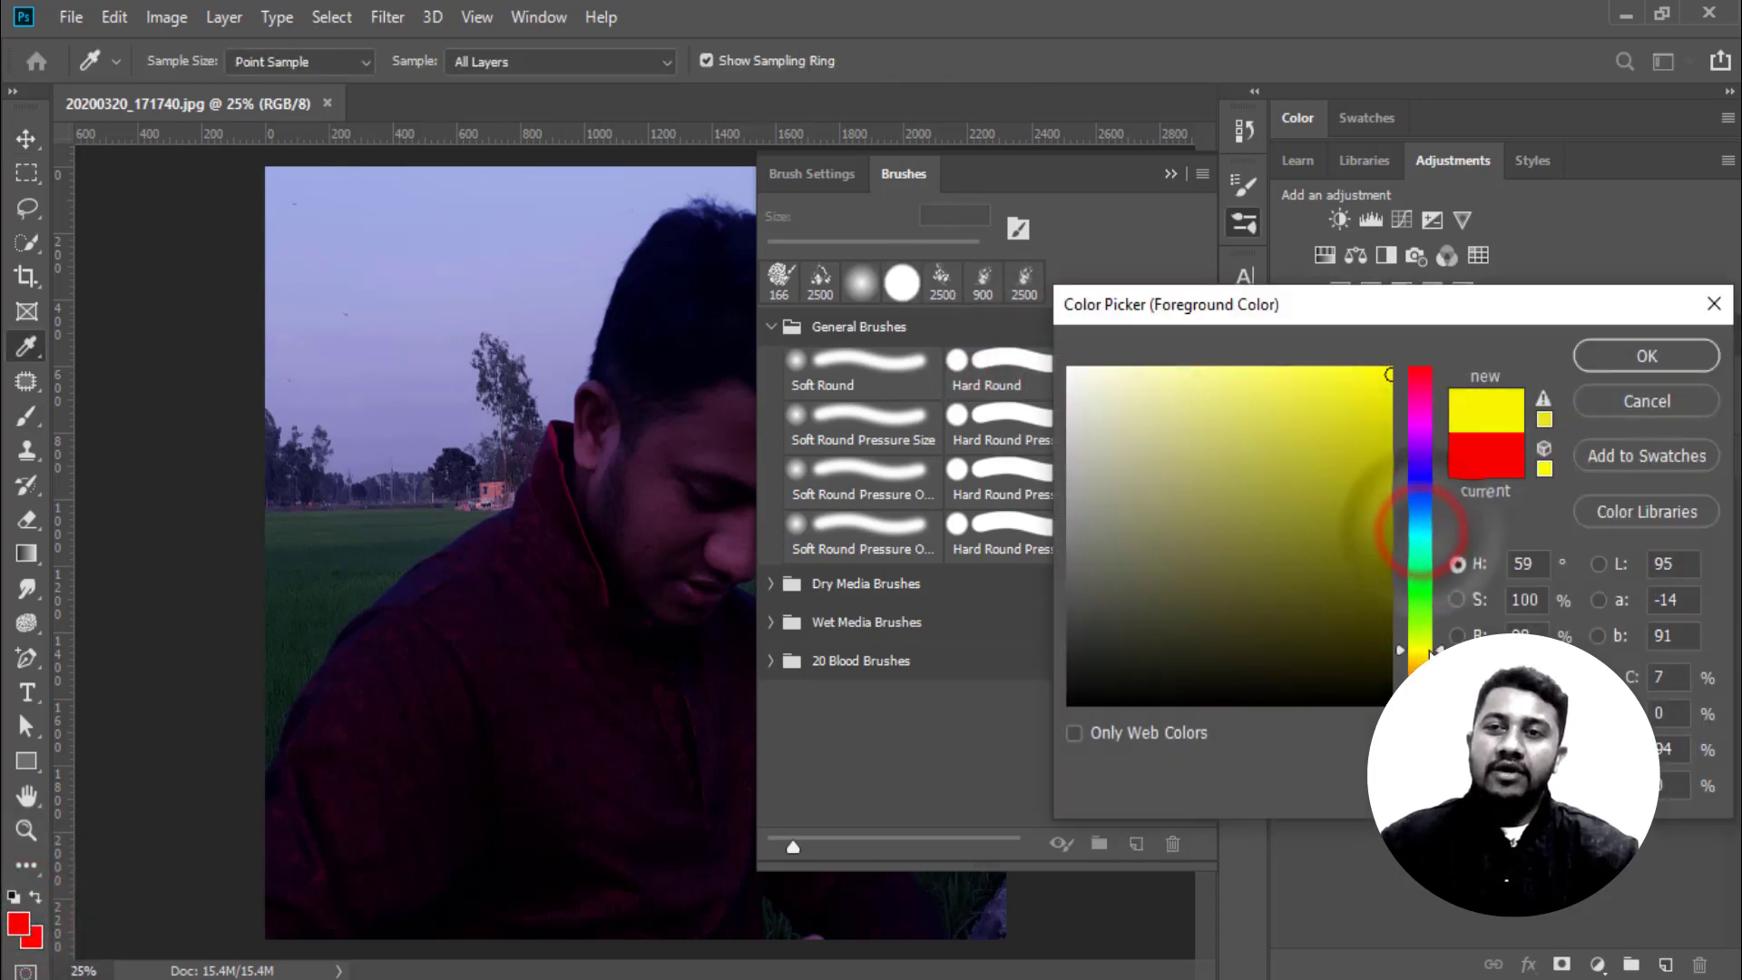
{"action": "left_click", "coordinate": [1642, 356]}
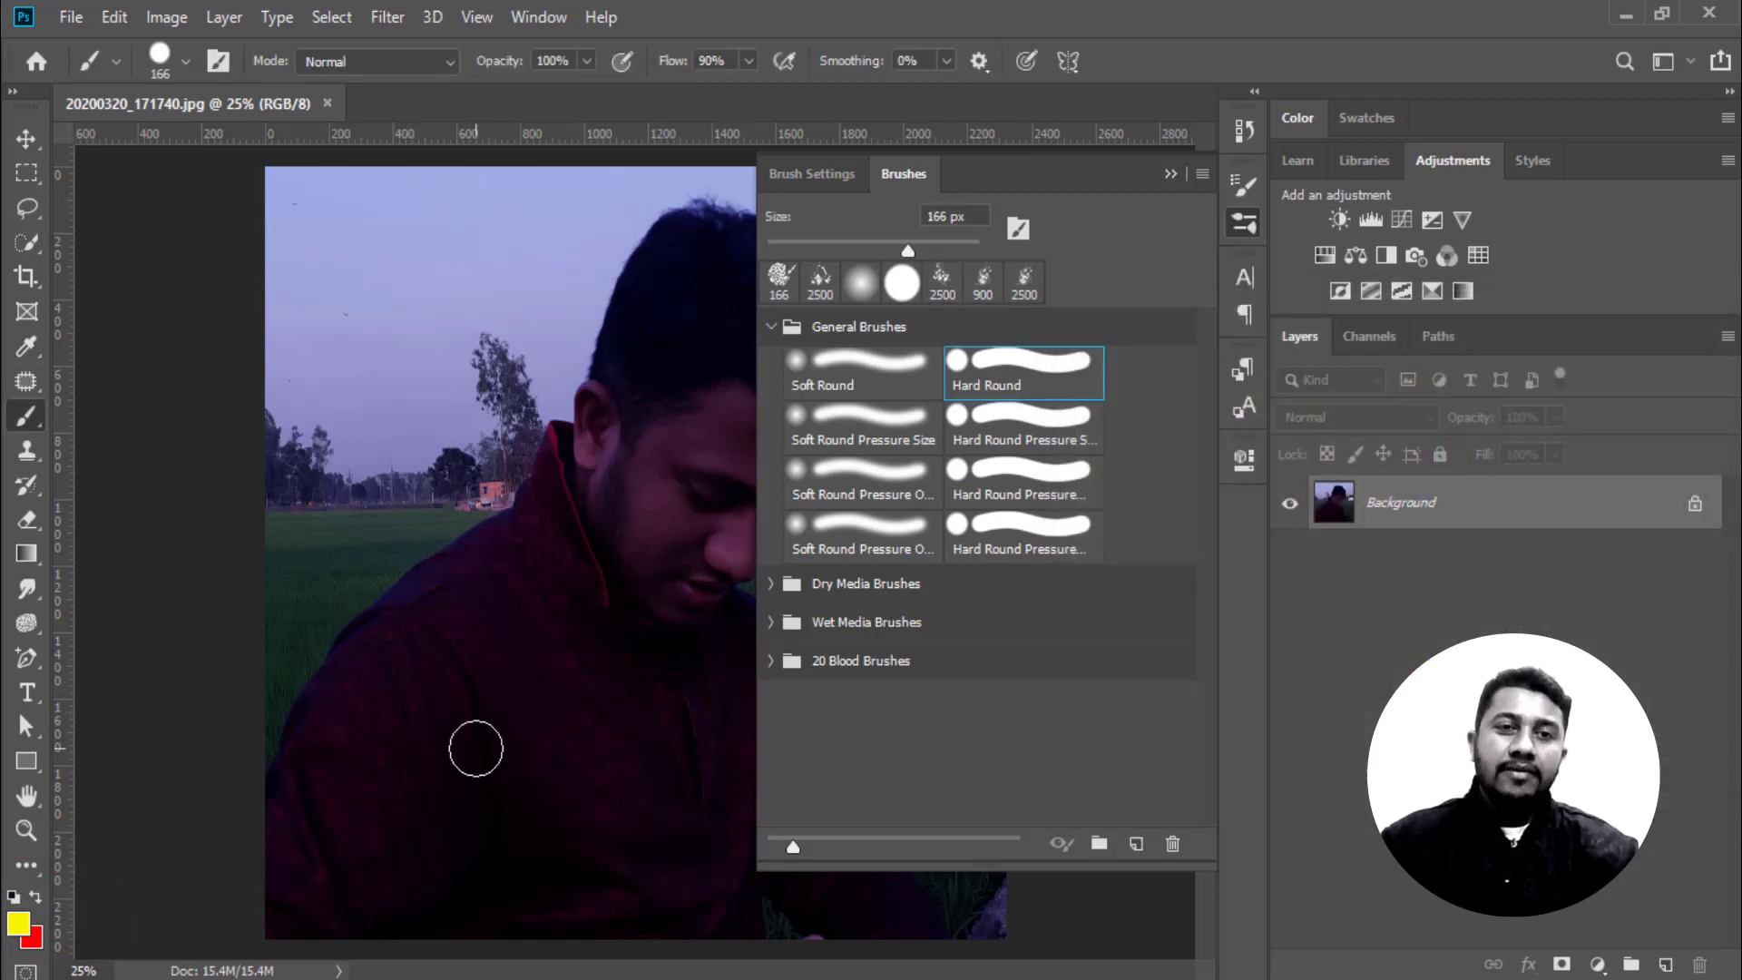
{"action": "left_click_drag", "start_coordinate": [482, 591], "coordinate": [526, 839]}
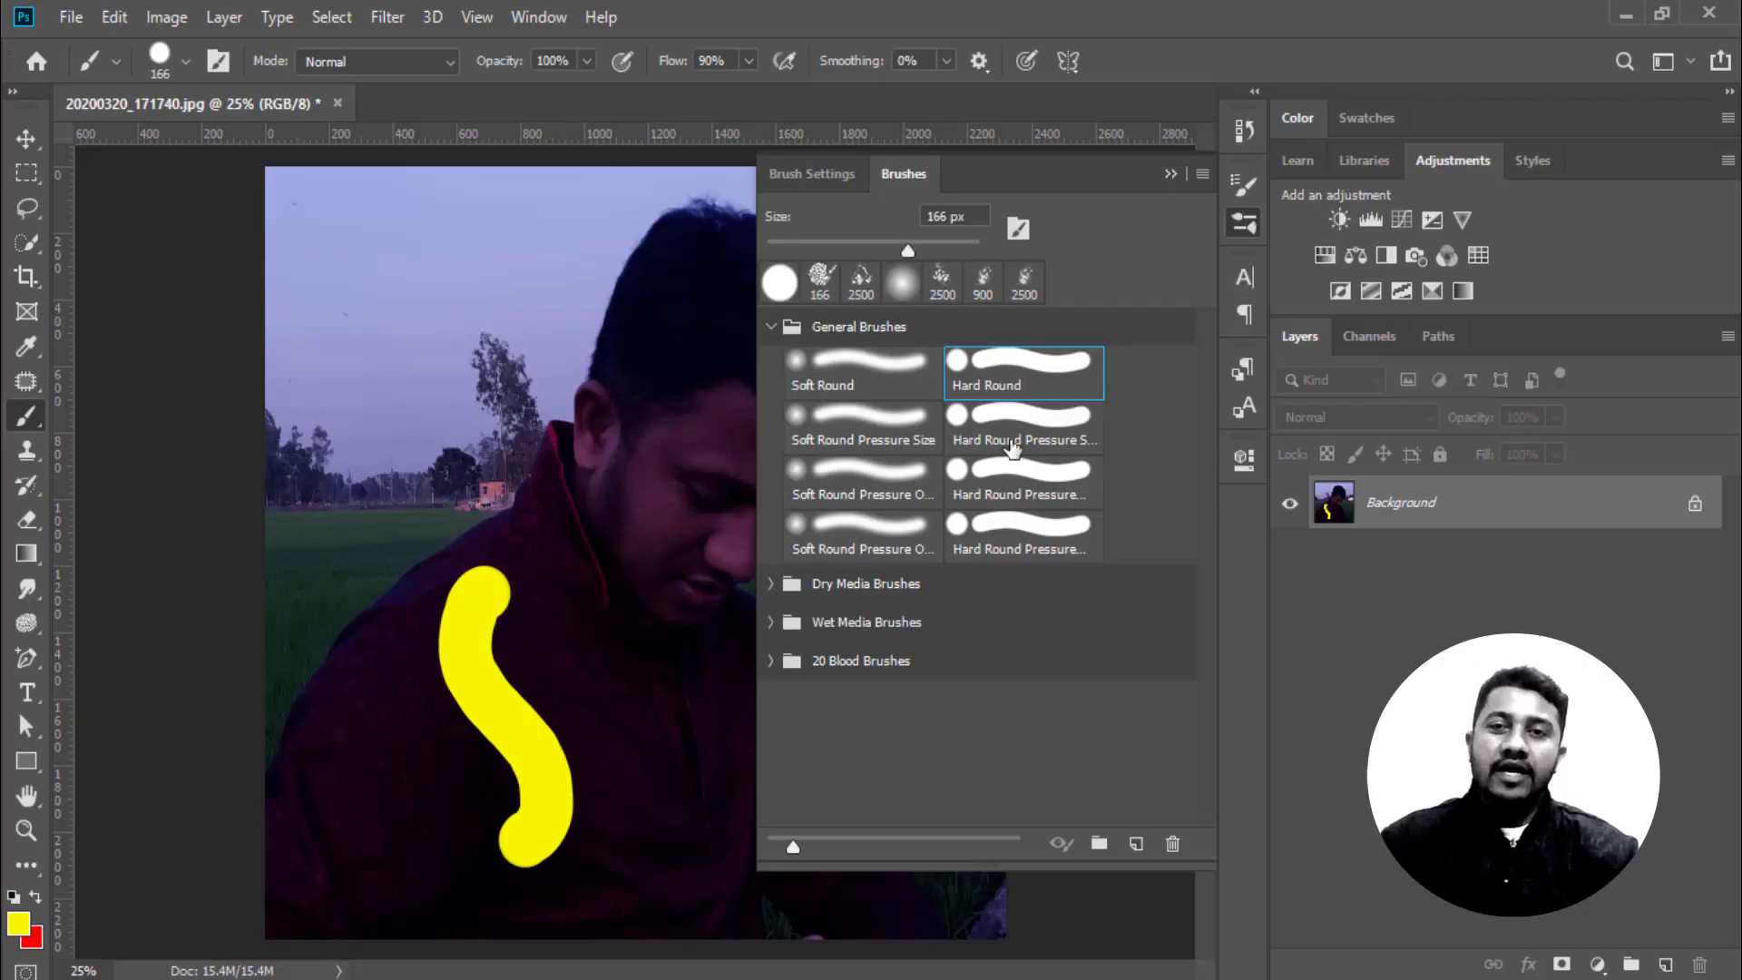
Paint soft yellow strokes beside the first and on the neck, then a hard one over the cheek
{"action": "left_click", "coordinate": [833, 383]}
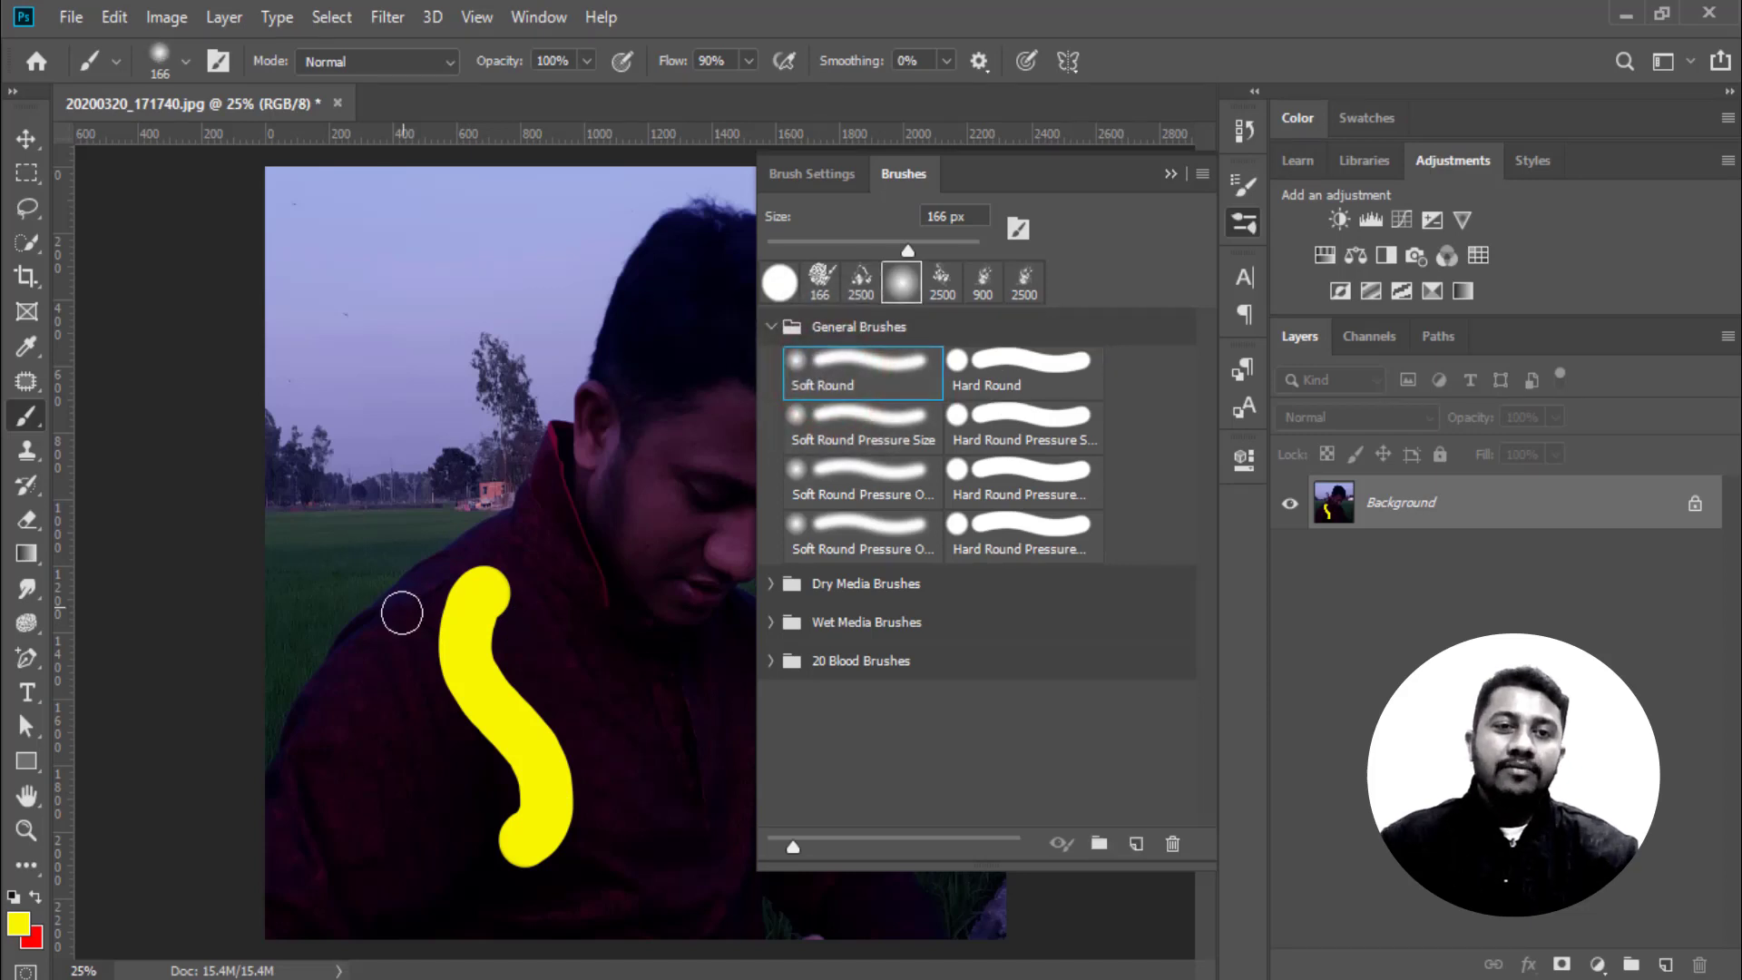
{"action": "left_click_drag", "start_coordinate": [381, 613], "coordinate": [392, 884]}
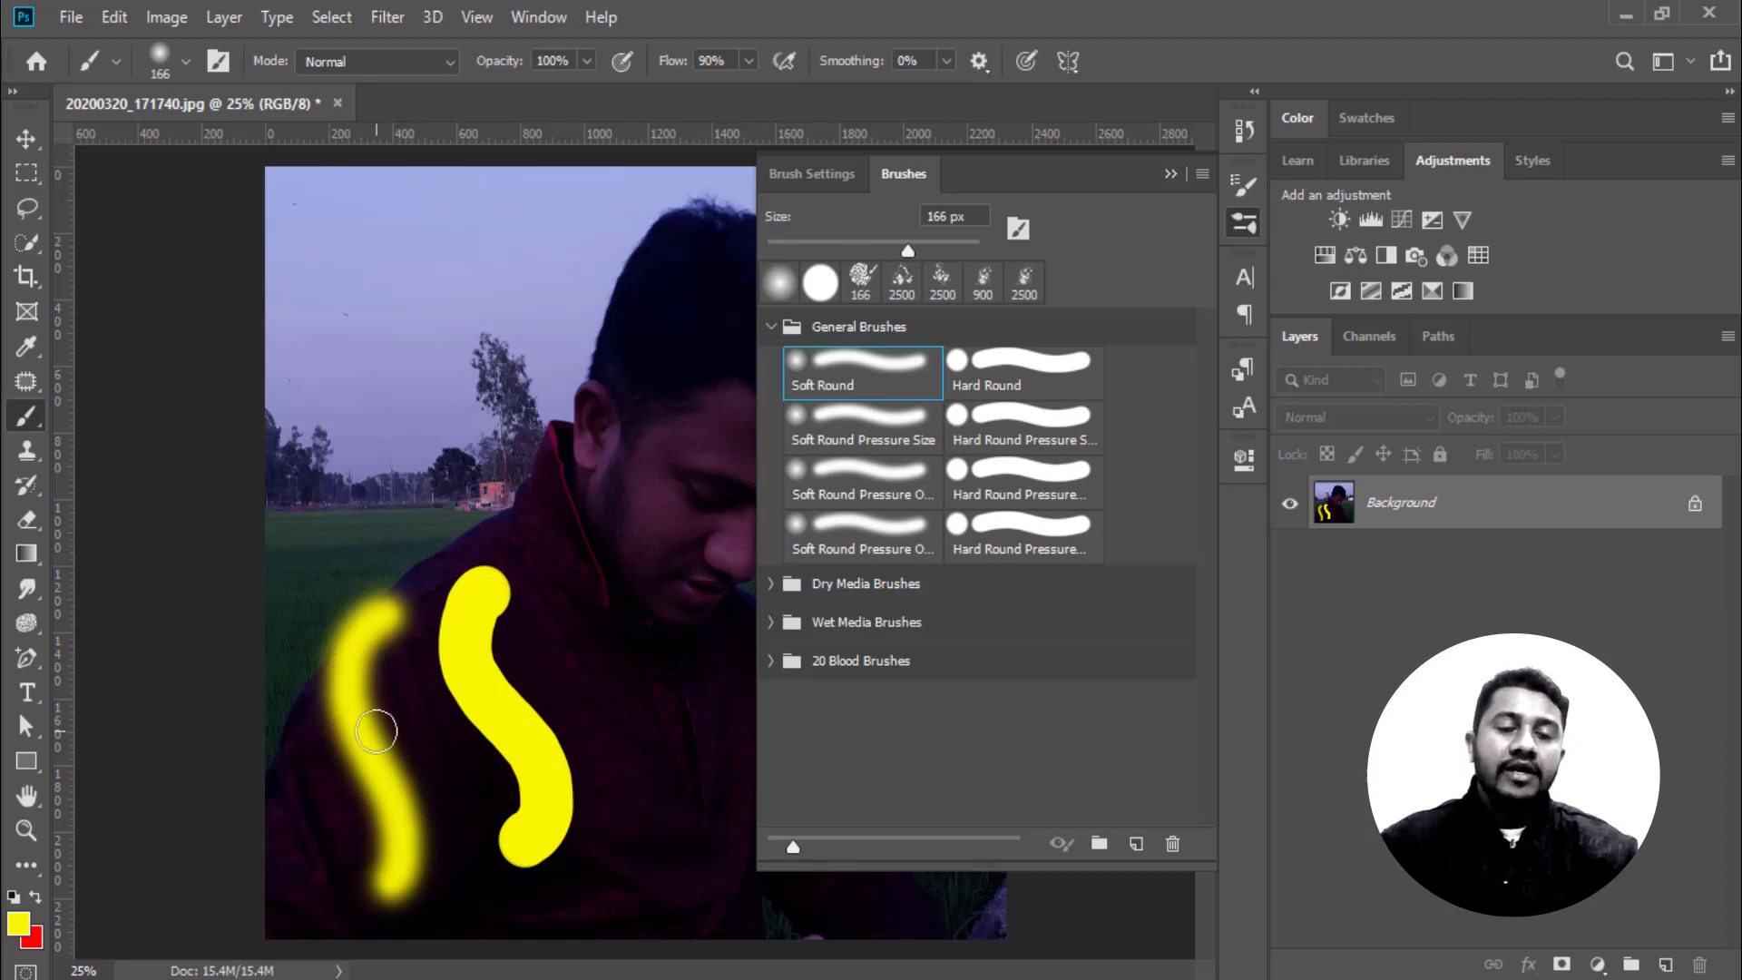
{"action": "mouse_move", "coordinate": [650, 461]}
{"action": "left_mouse_down"}
{"action": "mouse_move", "coordinate": [623, 547]}
{"action": "mouse_move", "coordinate": [646, 630]}
{"action": "left_mouse_up"}
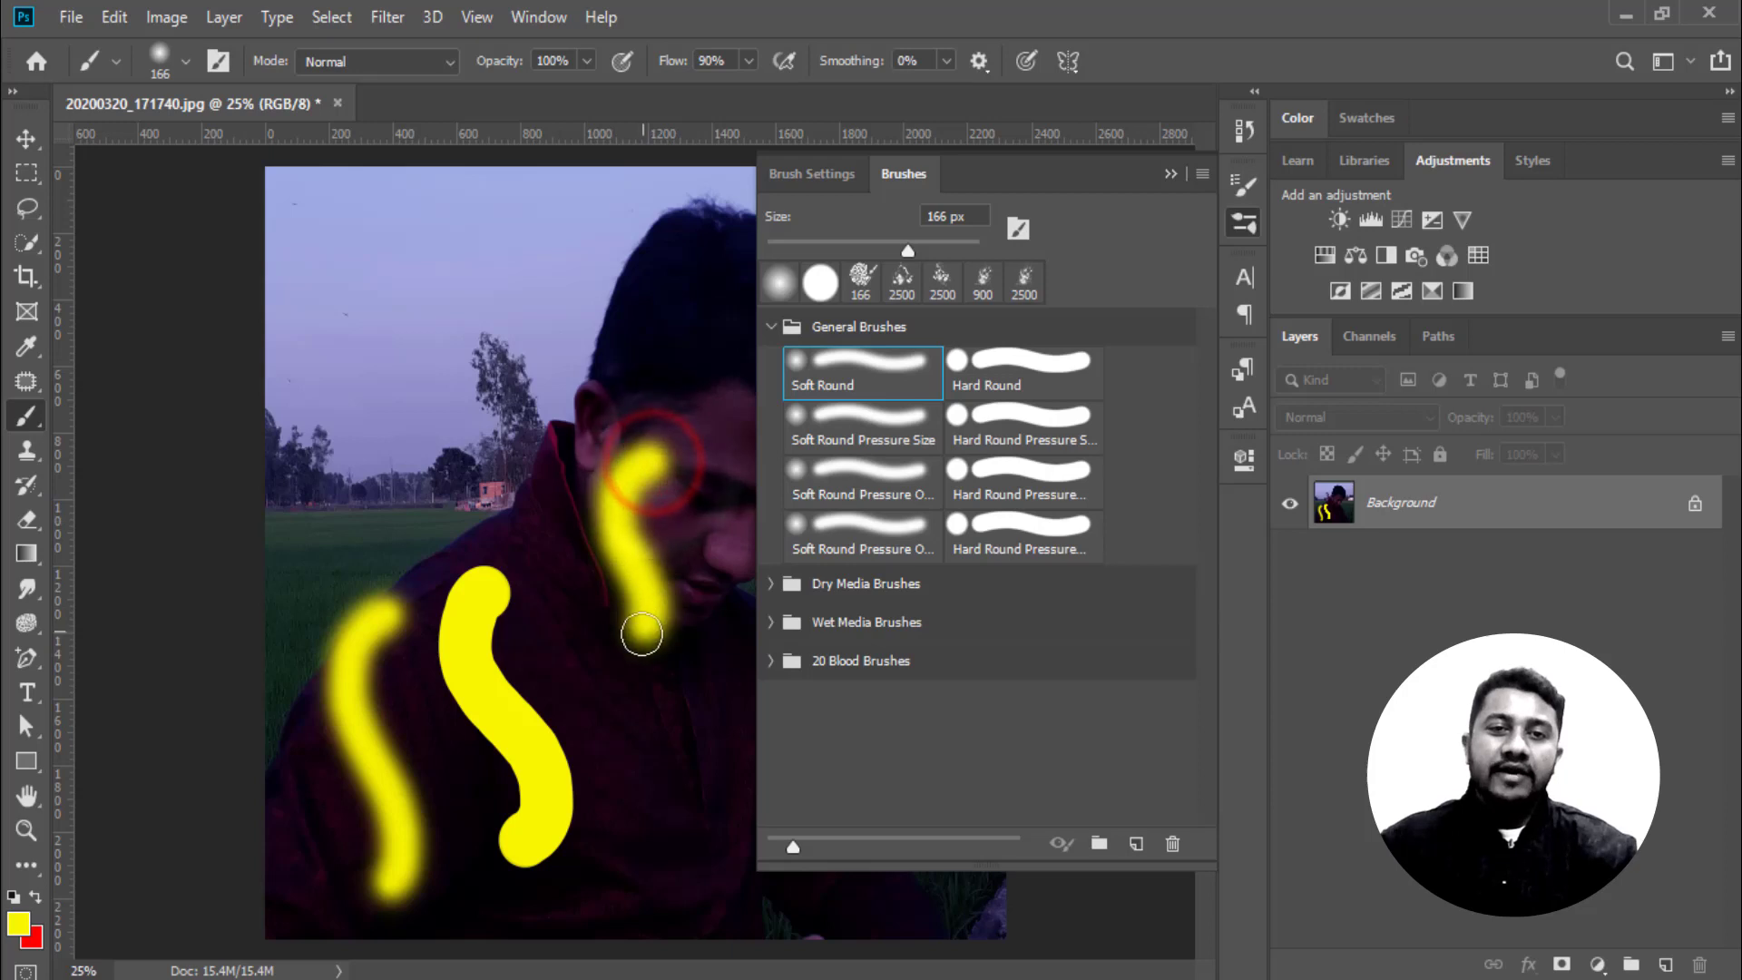
{"action": "left_click", "coordinate": [1011, 360]}
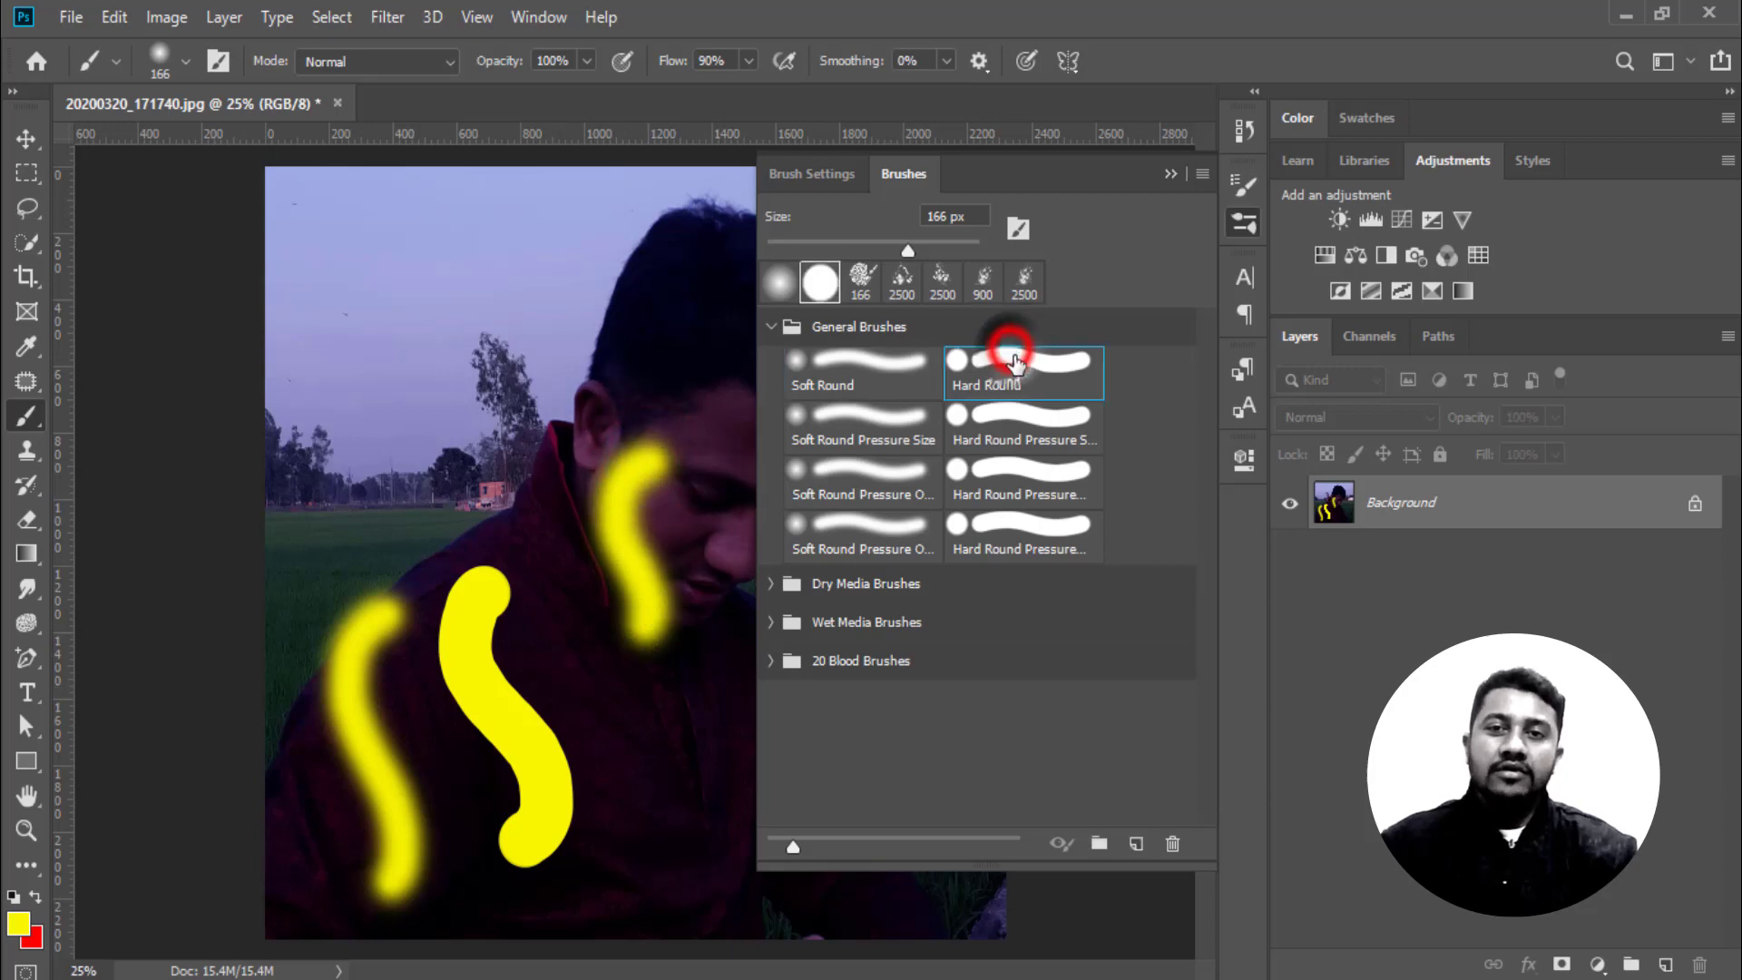
{"action": "left_click_drag", "start_coordinate": [707, 456], "coordinate": [713, 603]}
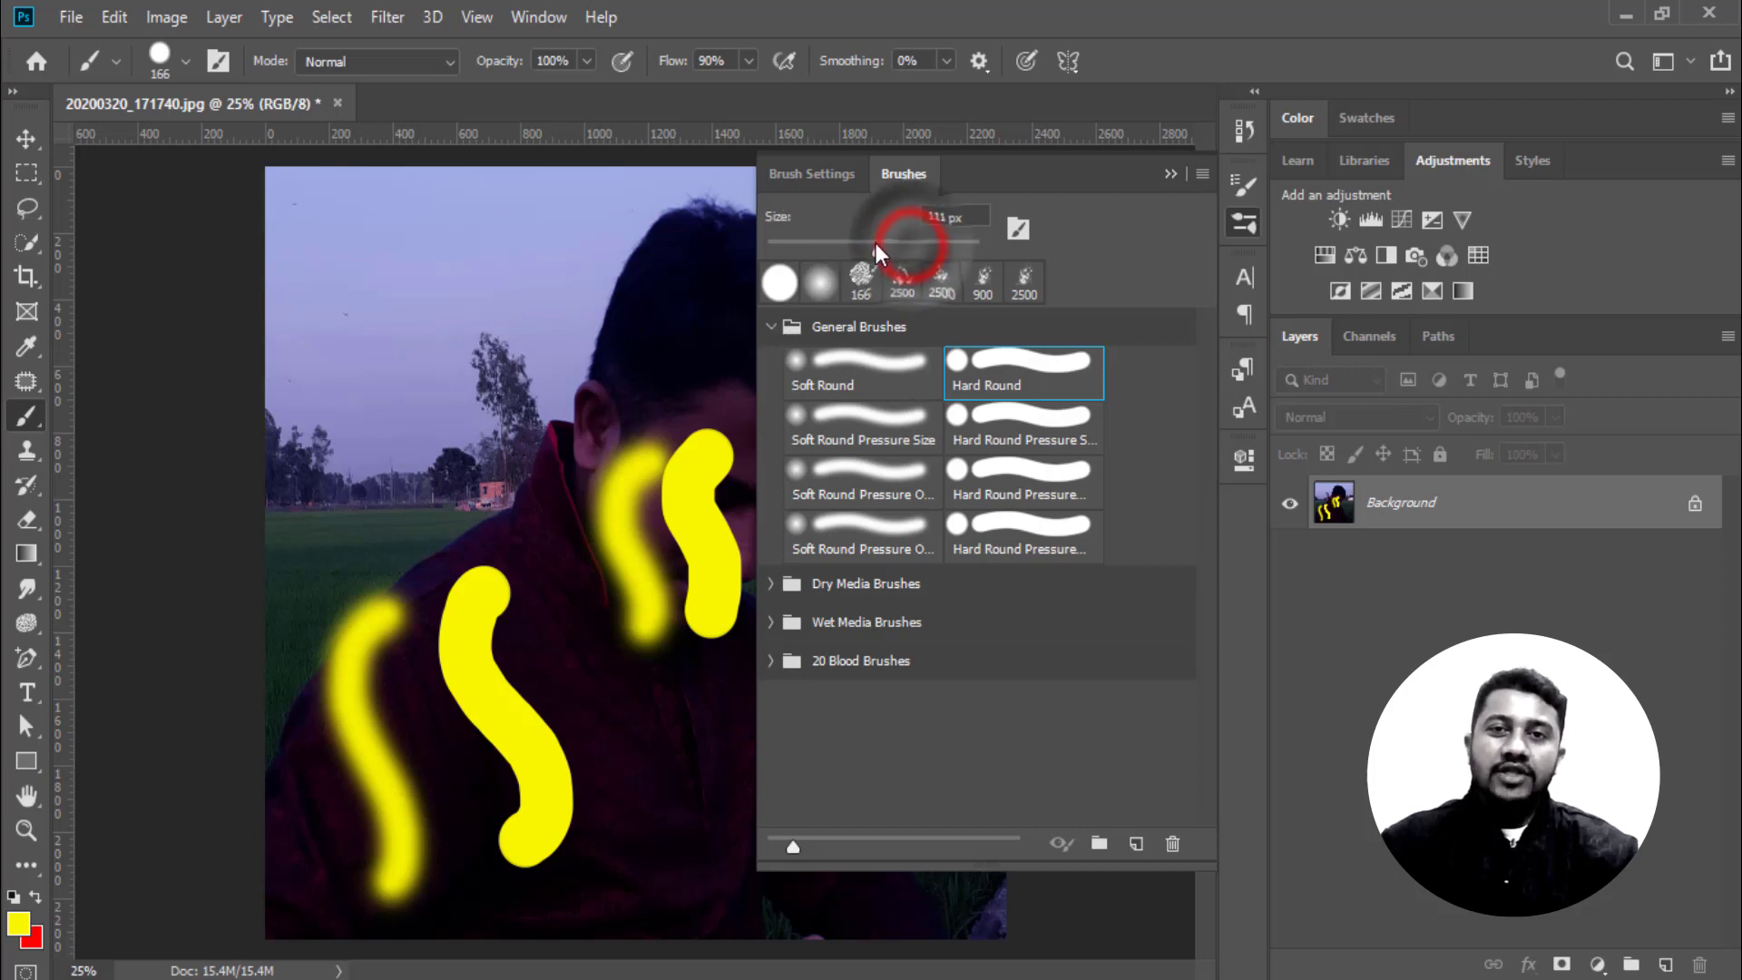
Paint yellow sky strokes at 81 px, a 472 px blob and a 32 px squiggle, then close Brushes
{"action": "left_click_drag", "start_coordinate": [911, 247], "coordinate": [851, 247]}
{"action": "left_click_drag", "start_coordinate": [448, 219], "coordinate": [416, 426]}
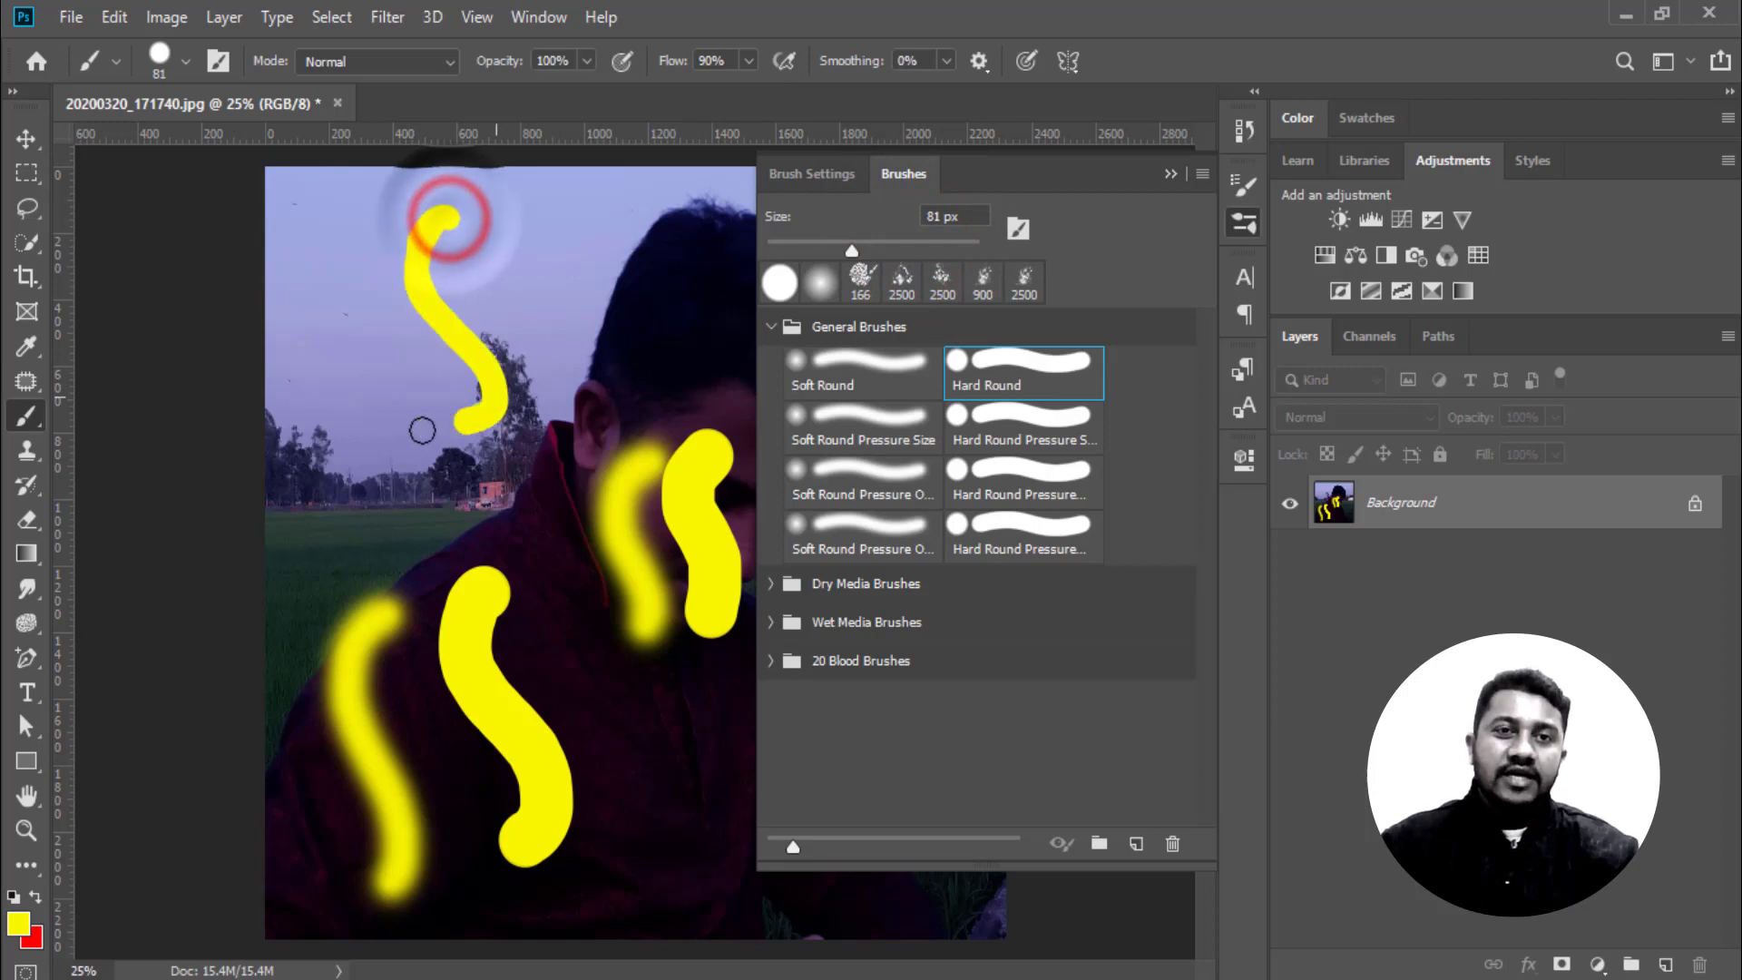
{"action": "left_click_drag", "start_coordinate": [845, 249], "coordinate": [954, 250]}
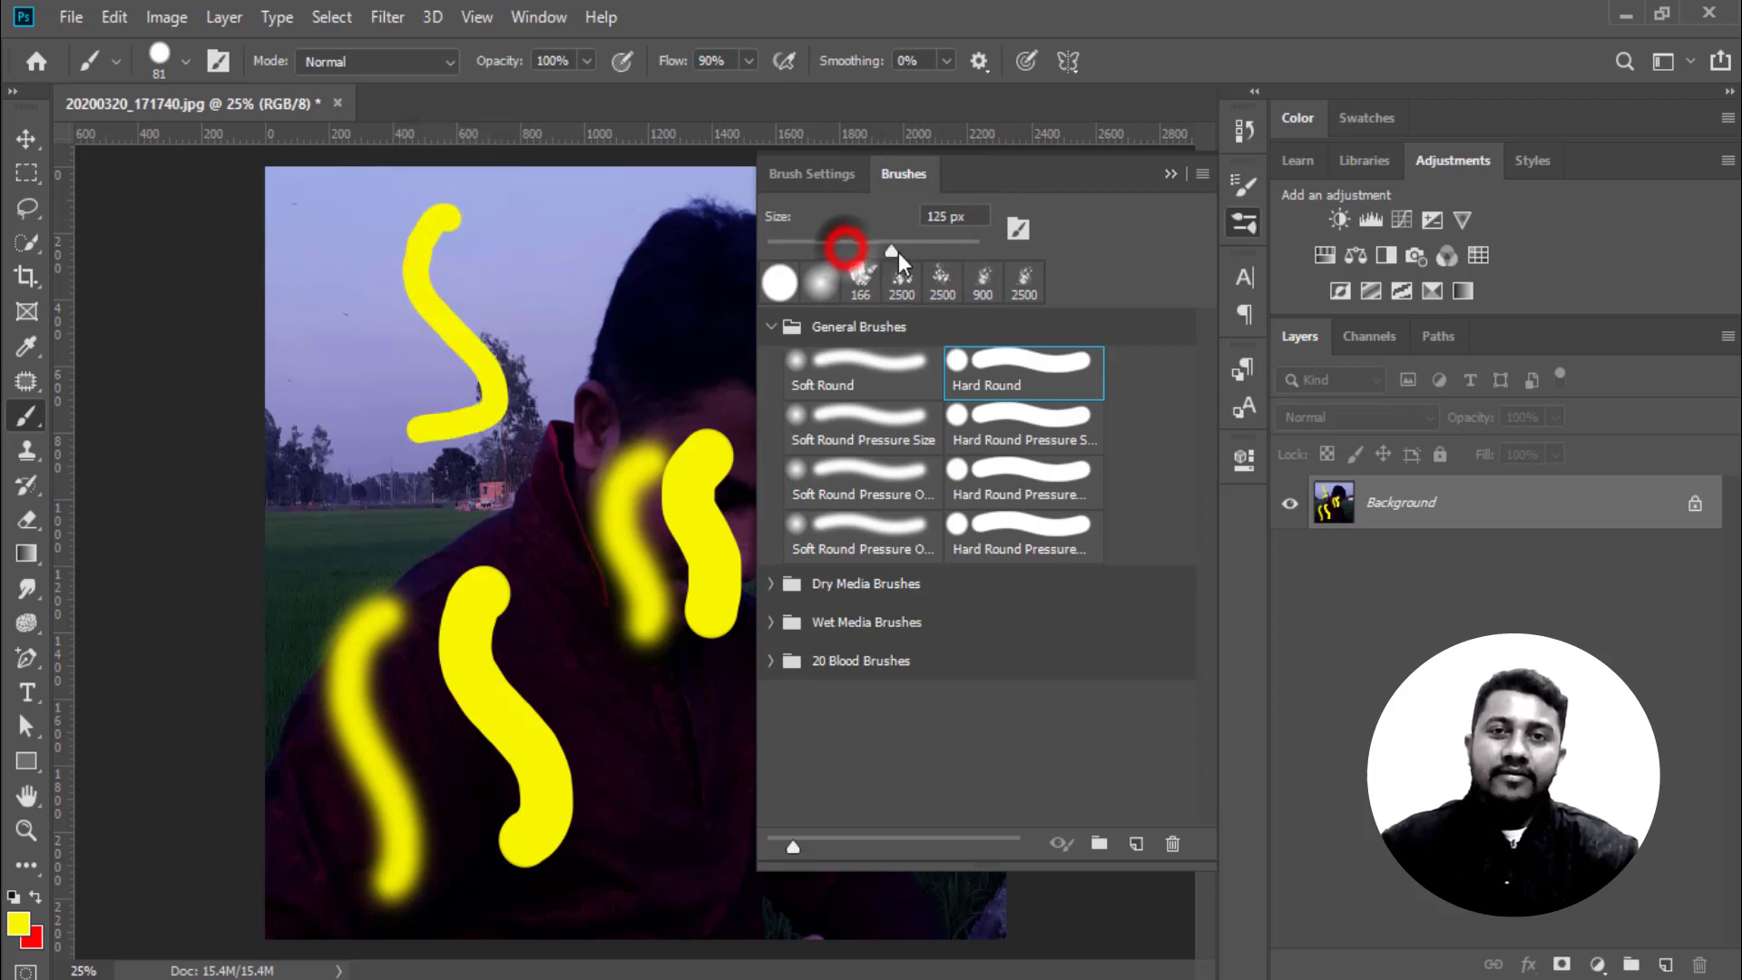
{"action": "left_click_drag", "start_coordinate": [350, 253], "coordinate": [363, 499]}
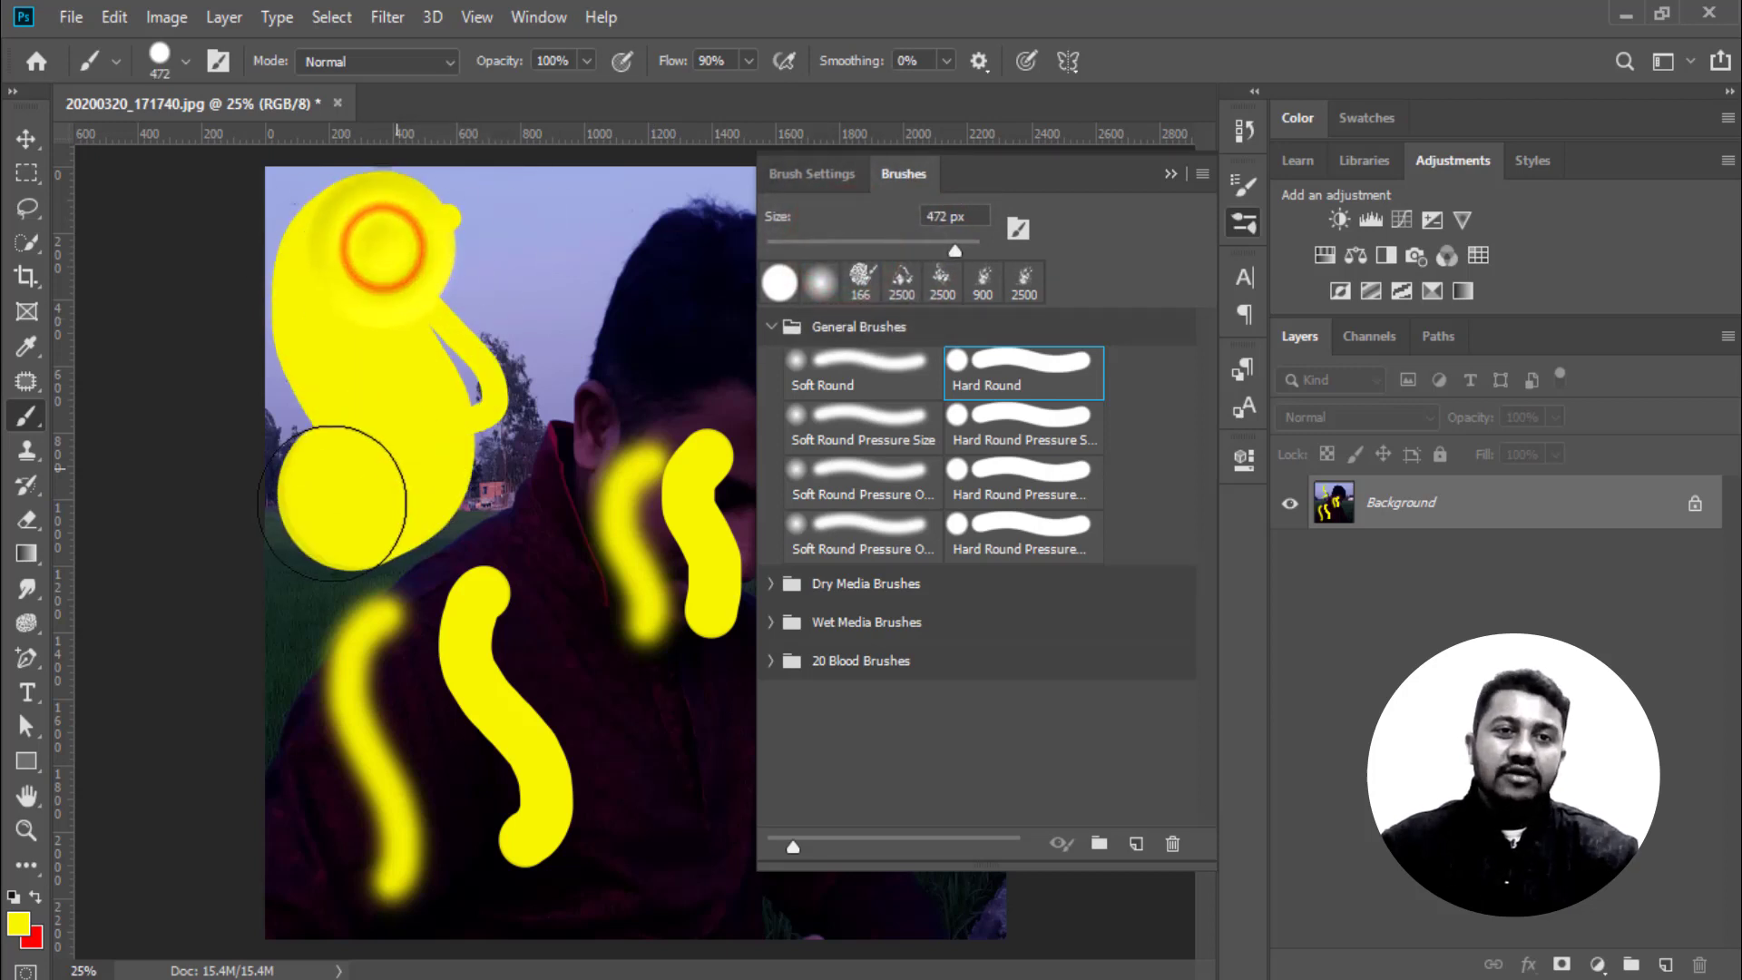
{"action": "left_click", "coordinate": [954, 249]}
{"action": "left_click_drag", "start_coordinate": [952, 248], "coordinate": [799, 248]}
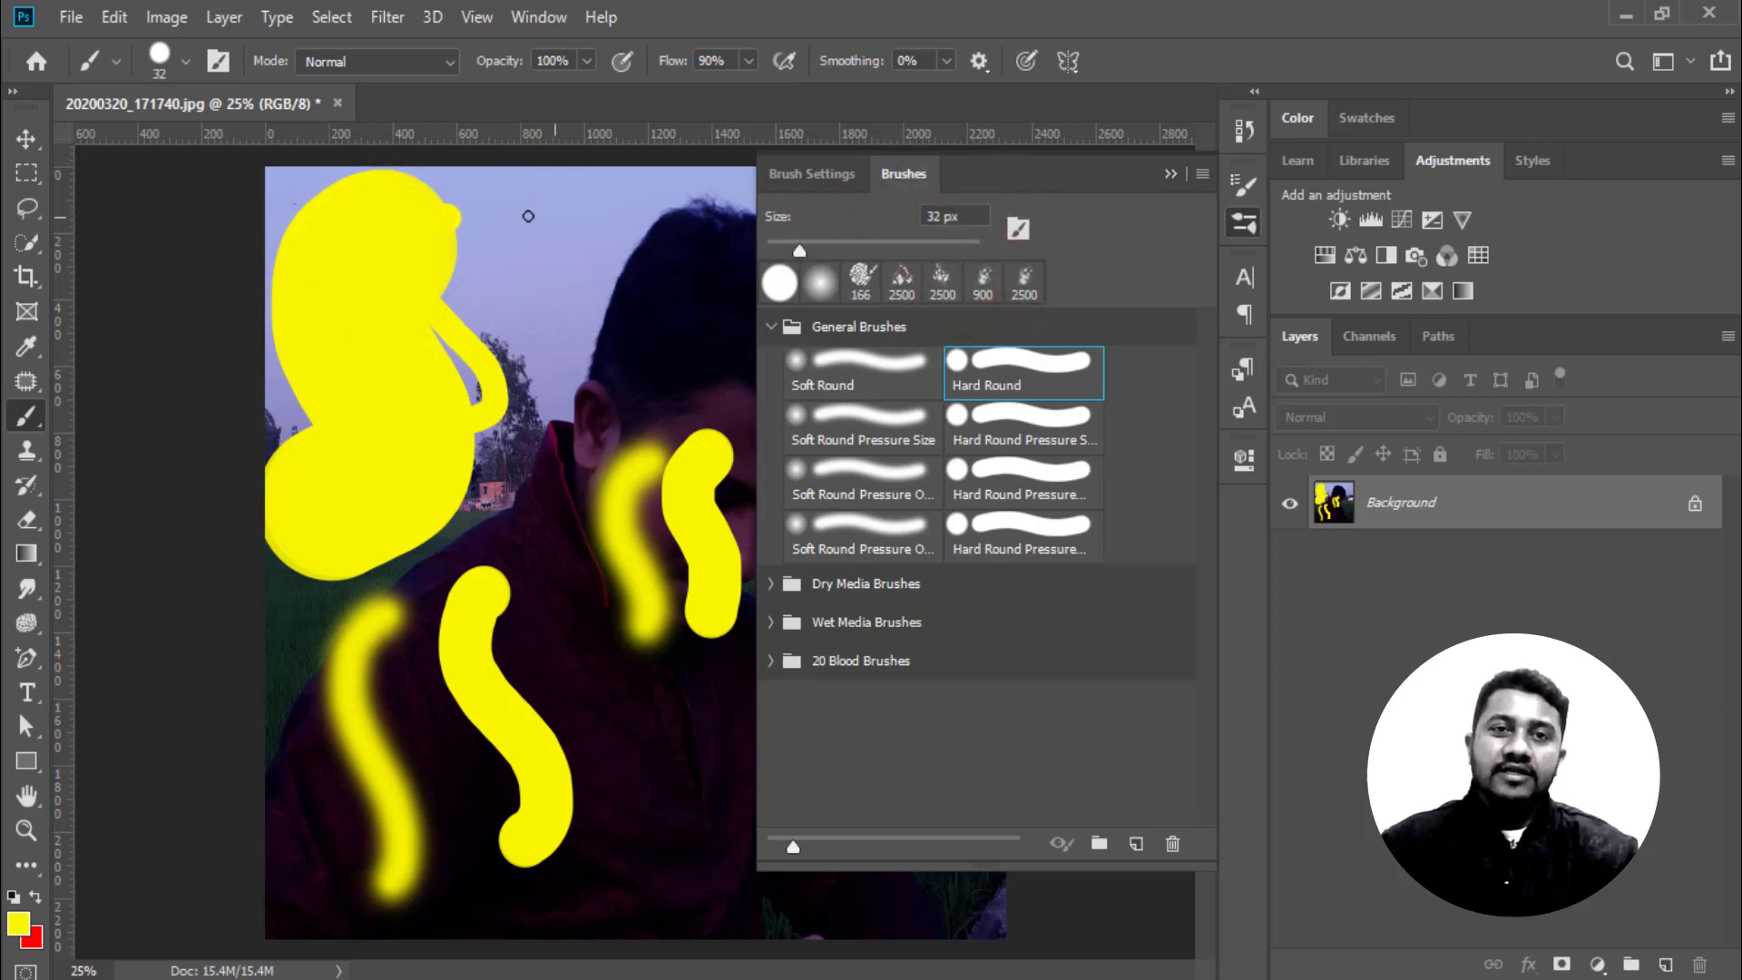
{"action": "mouse_move", "coordinate": [545, 209]}
{"action": "left_mouse_down"}
{"action": "mouse_move", "coordinate": [478, 423]}
{"action": "mouse_move", "coordinate": [742, 313]}
{"action": "left_mouse_up"}
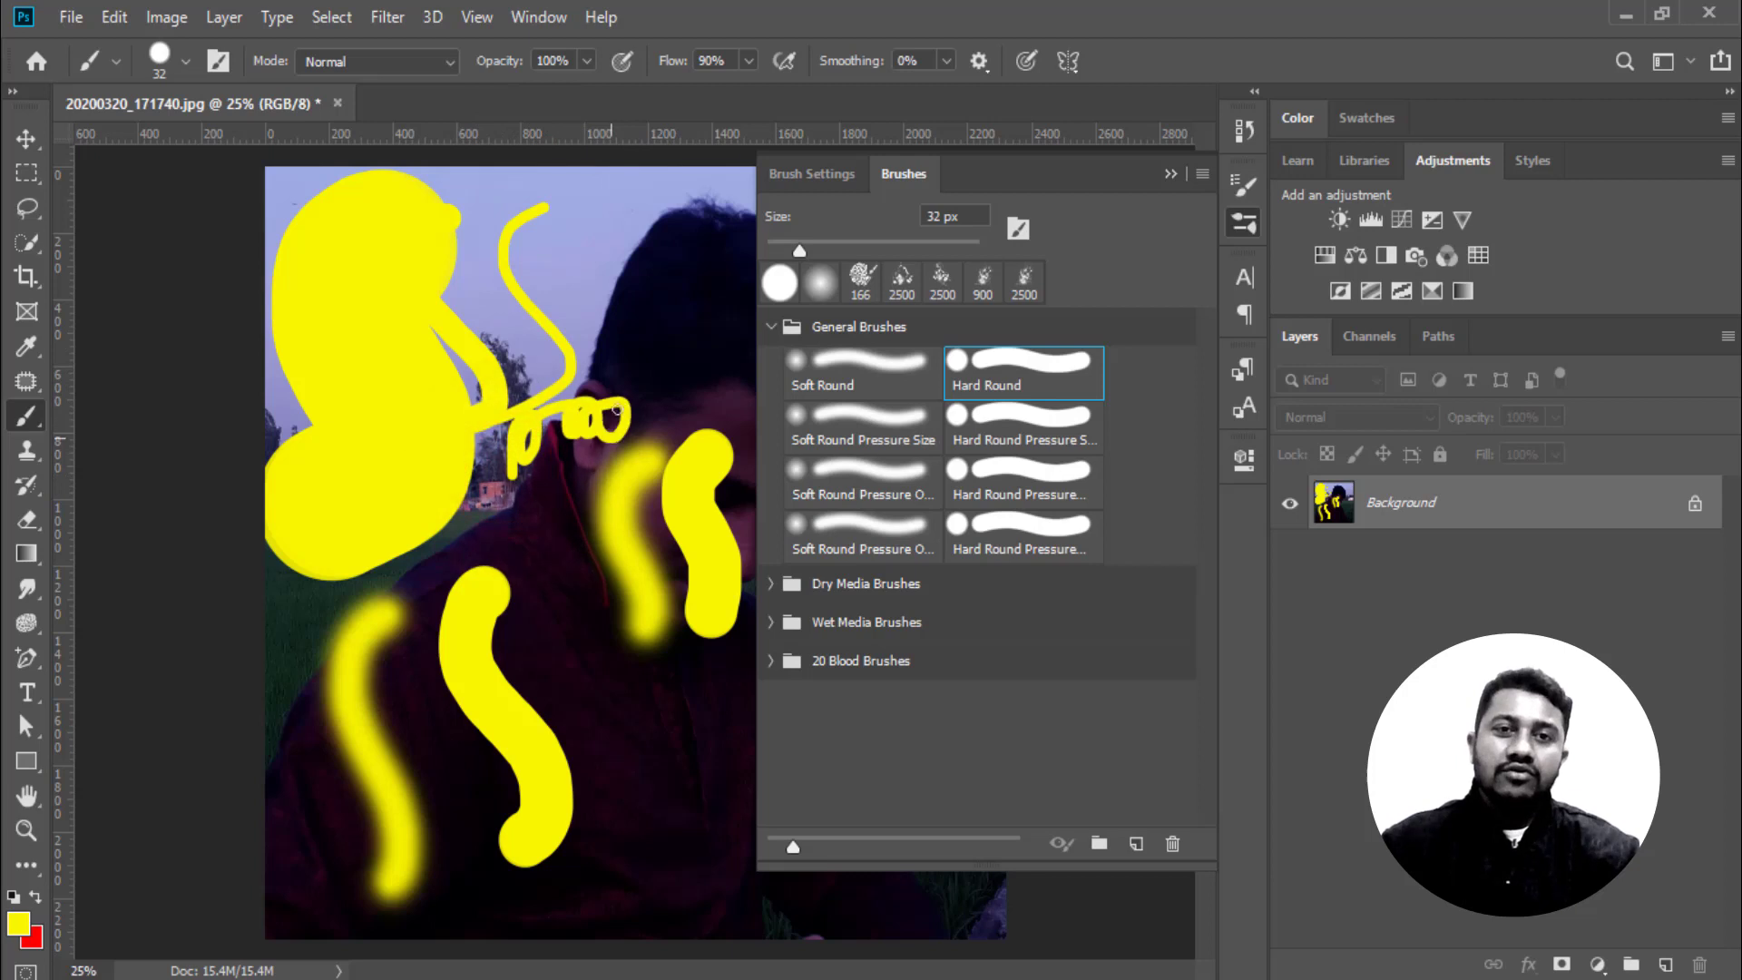
{"action": "left_click", "coordinate": [1176, 172]}
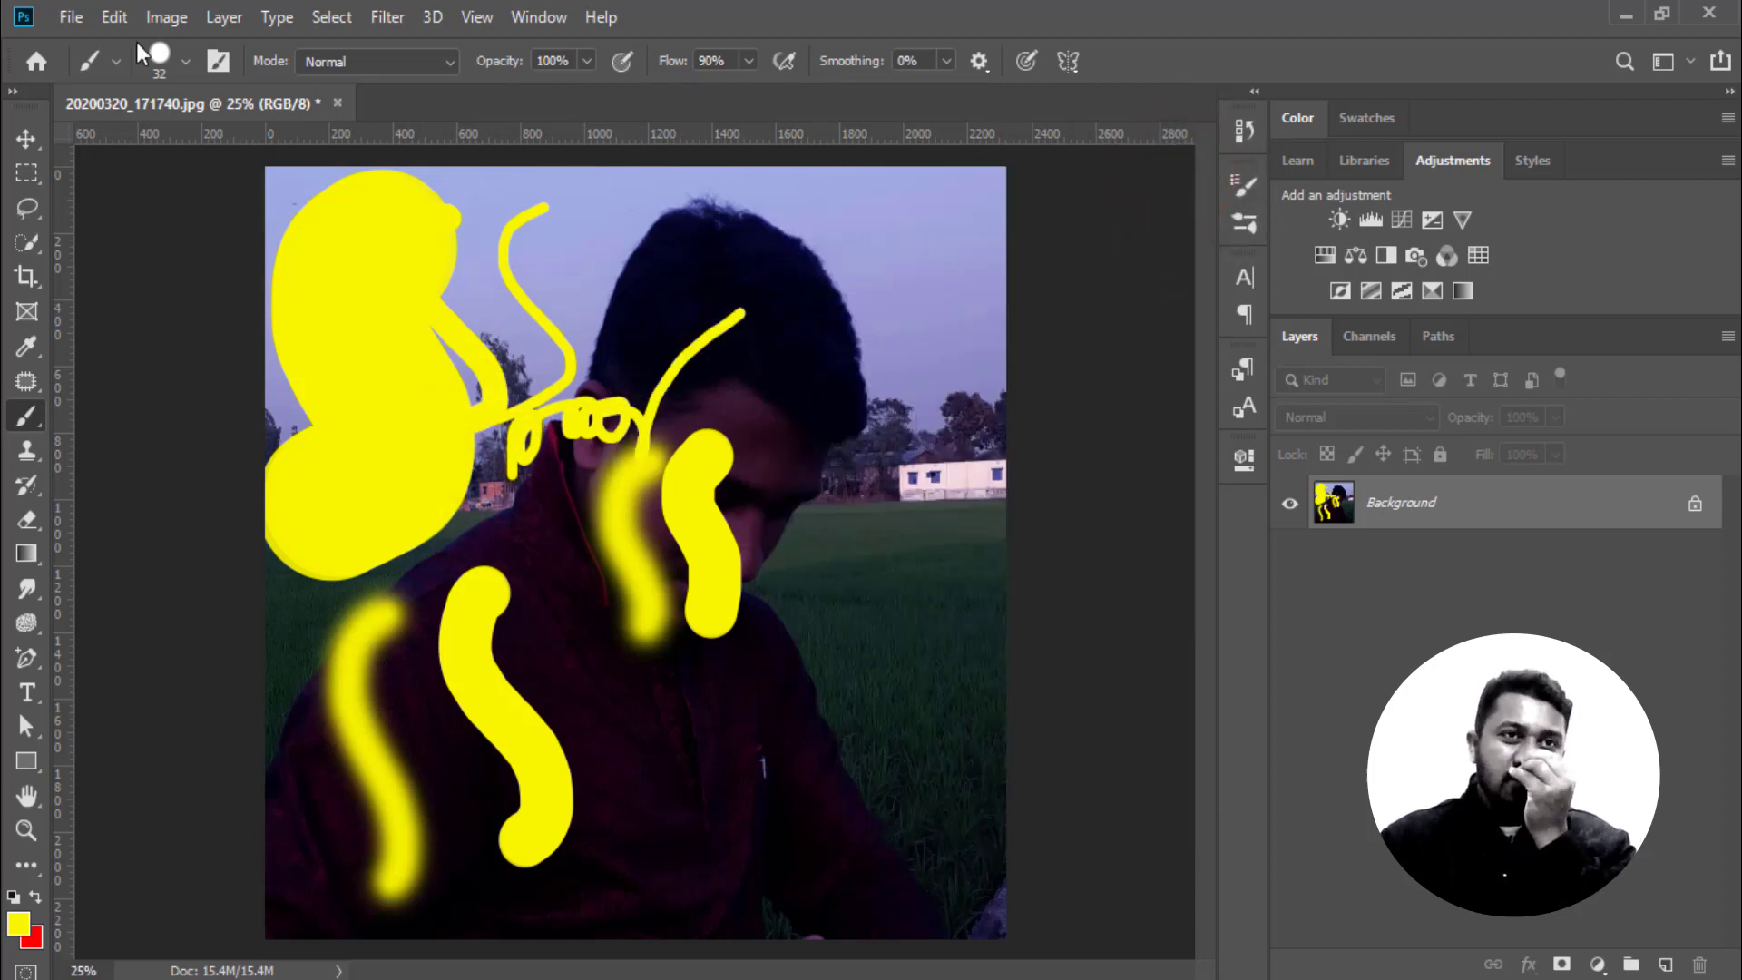
Revert the photo to its saved state and show the 20 Blood Brushes folder
{"action": "left_click", "coordinate": [71, 17]}
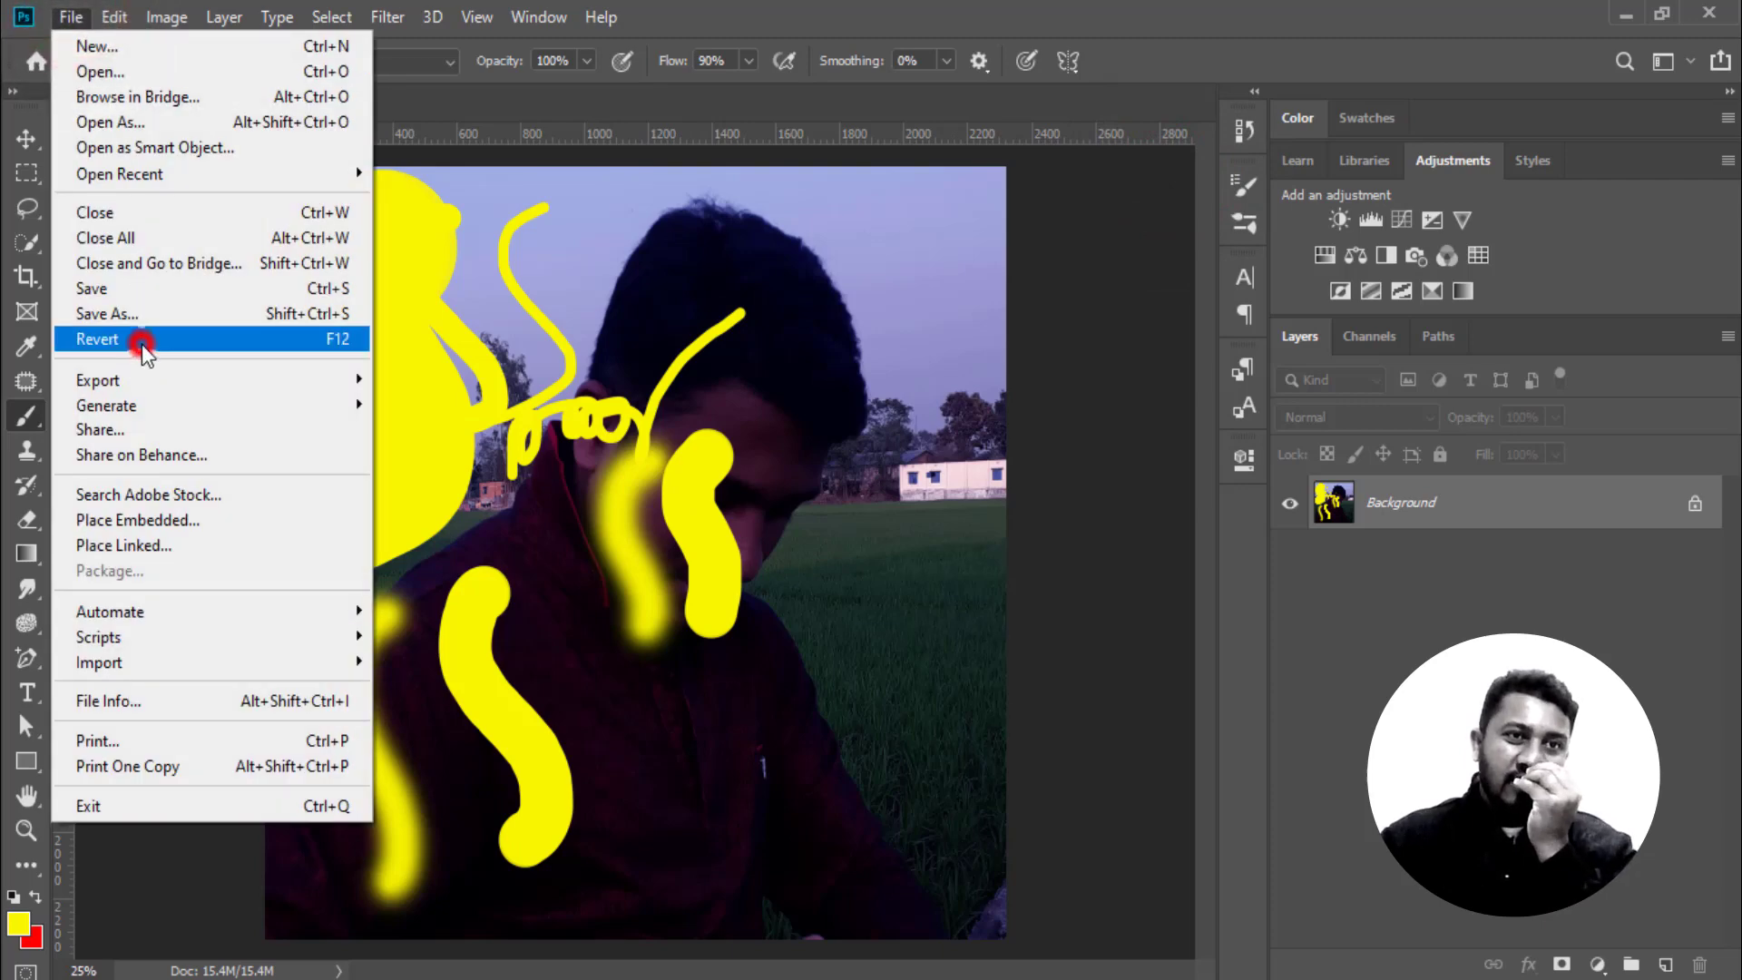
{"action": "left_click", "coordinate": [144, 343]}
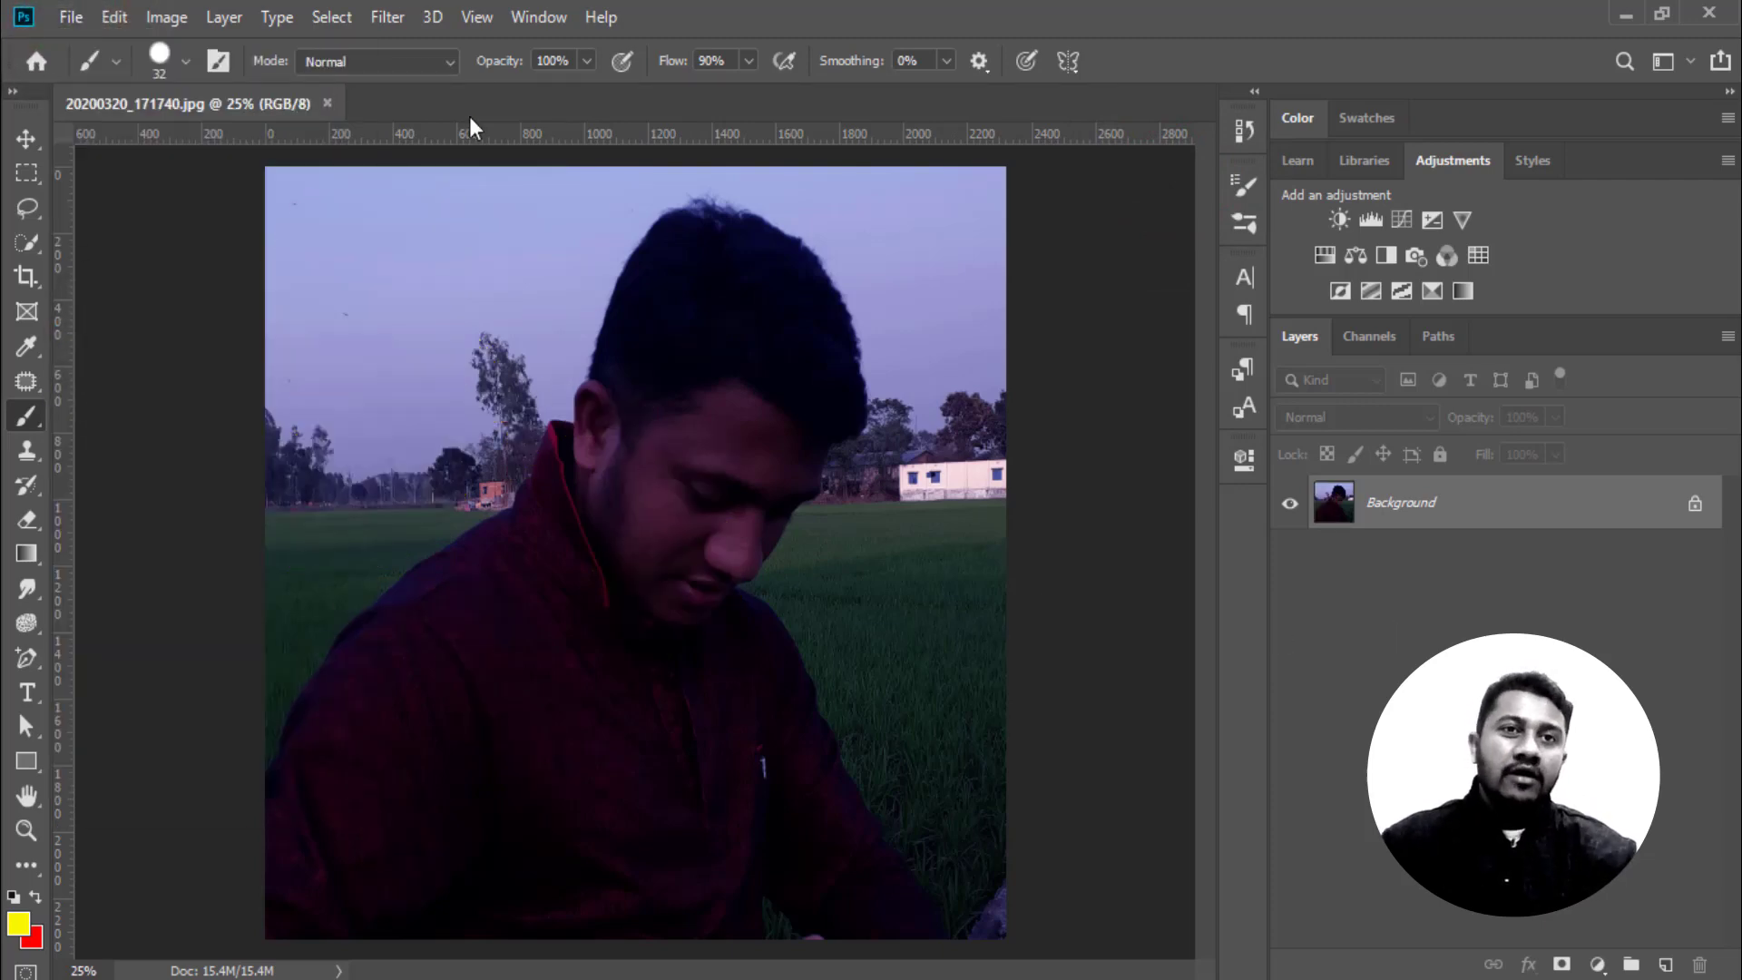
{"action": "left_click", "coordinate": [1255, 224]}
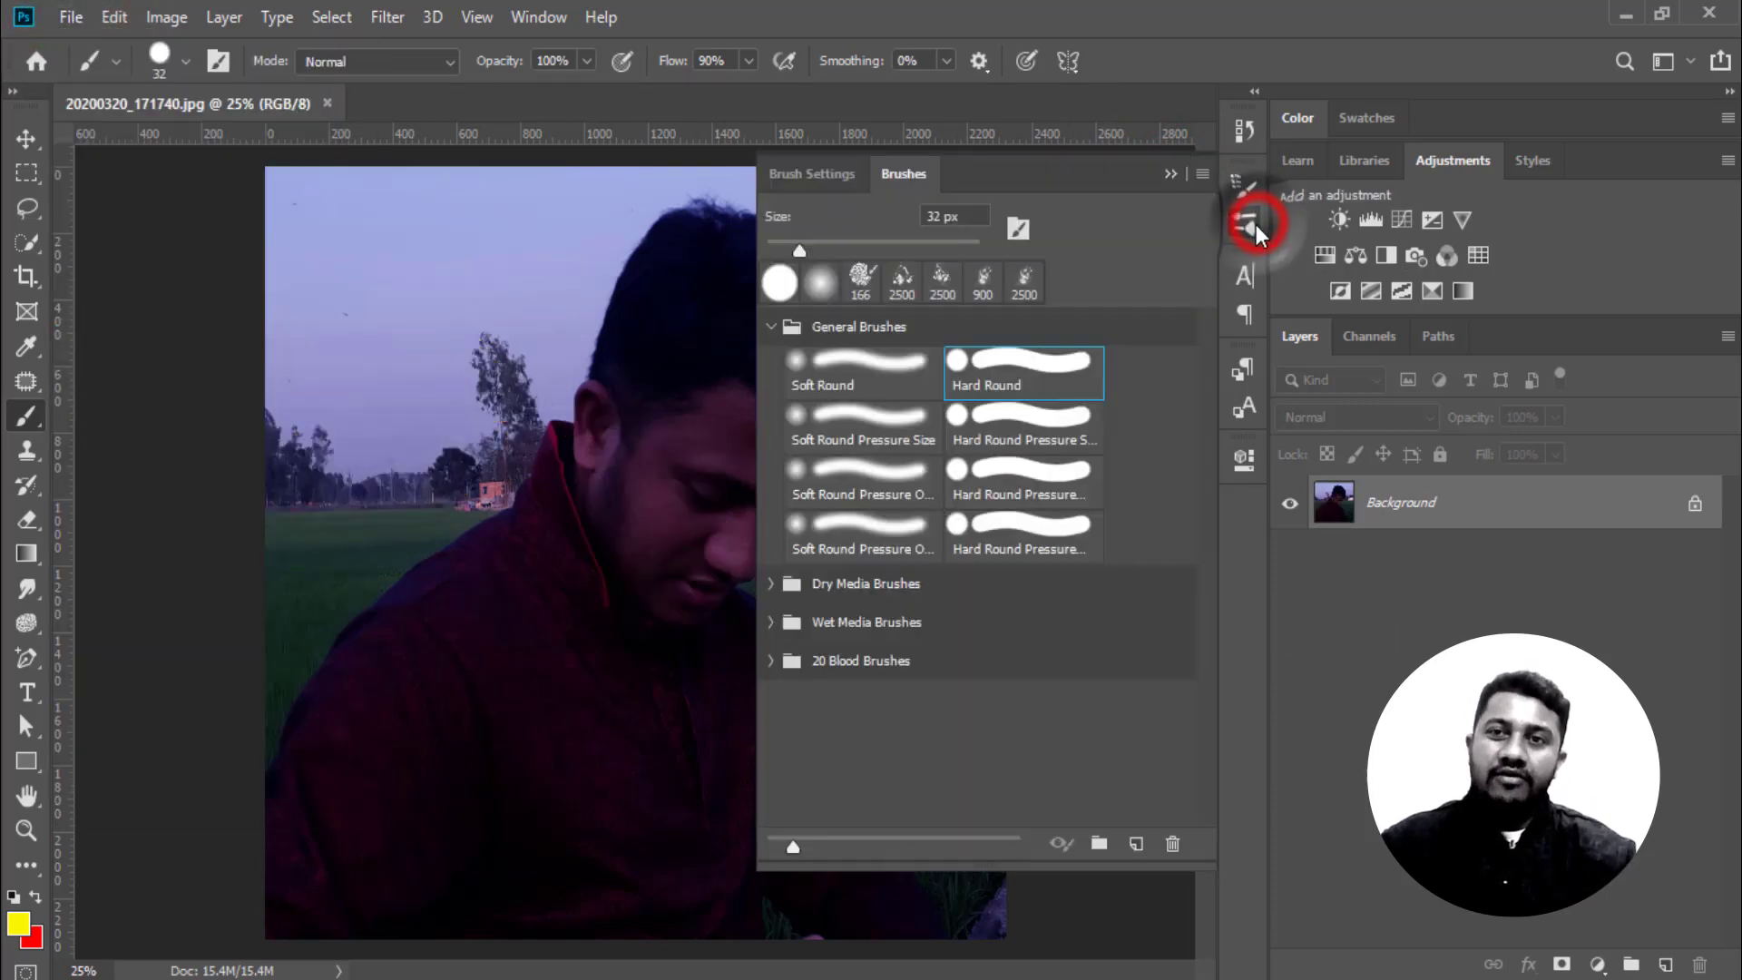
{"action": "left_click", "coordinate": [772, 329]}
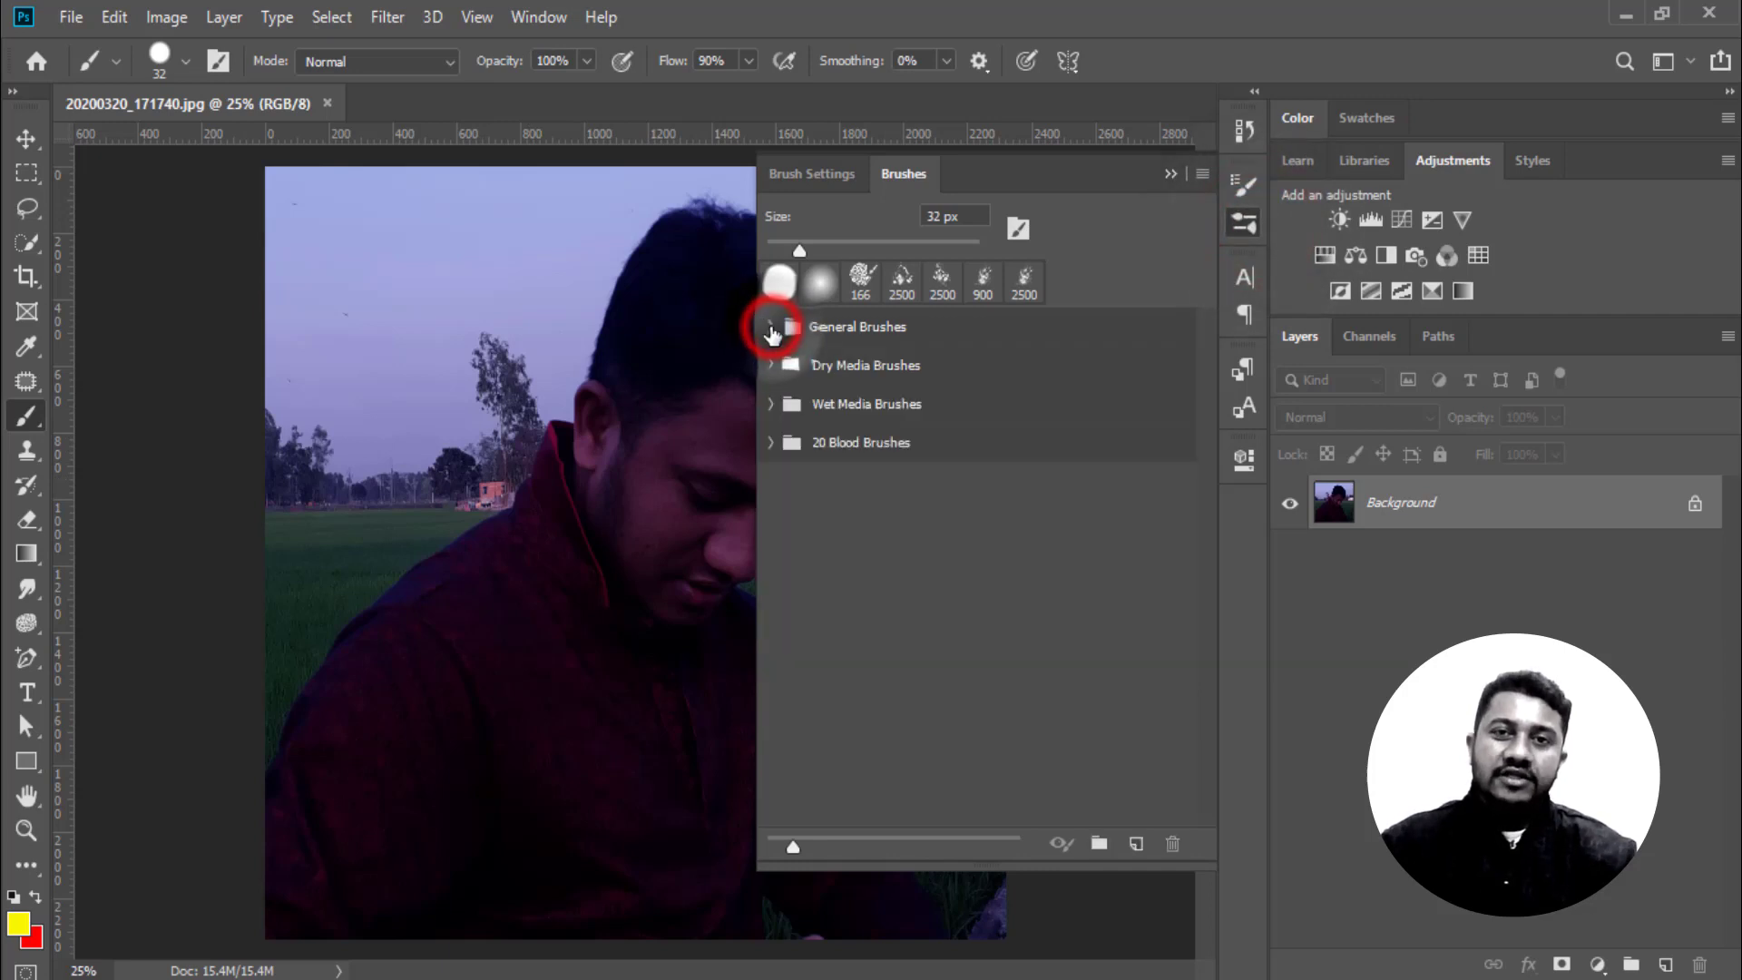
{"action": "left_click", "coordinate": [772, 443]}
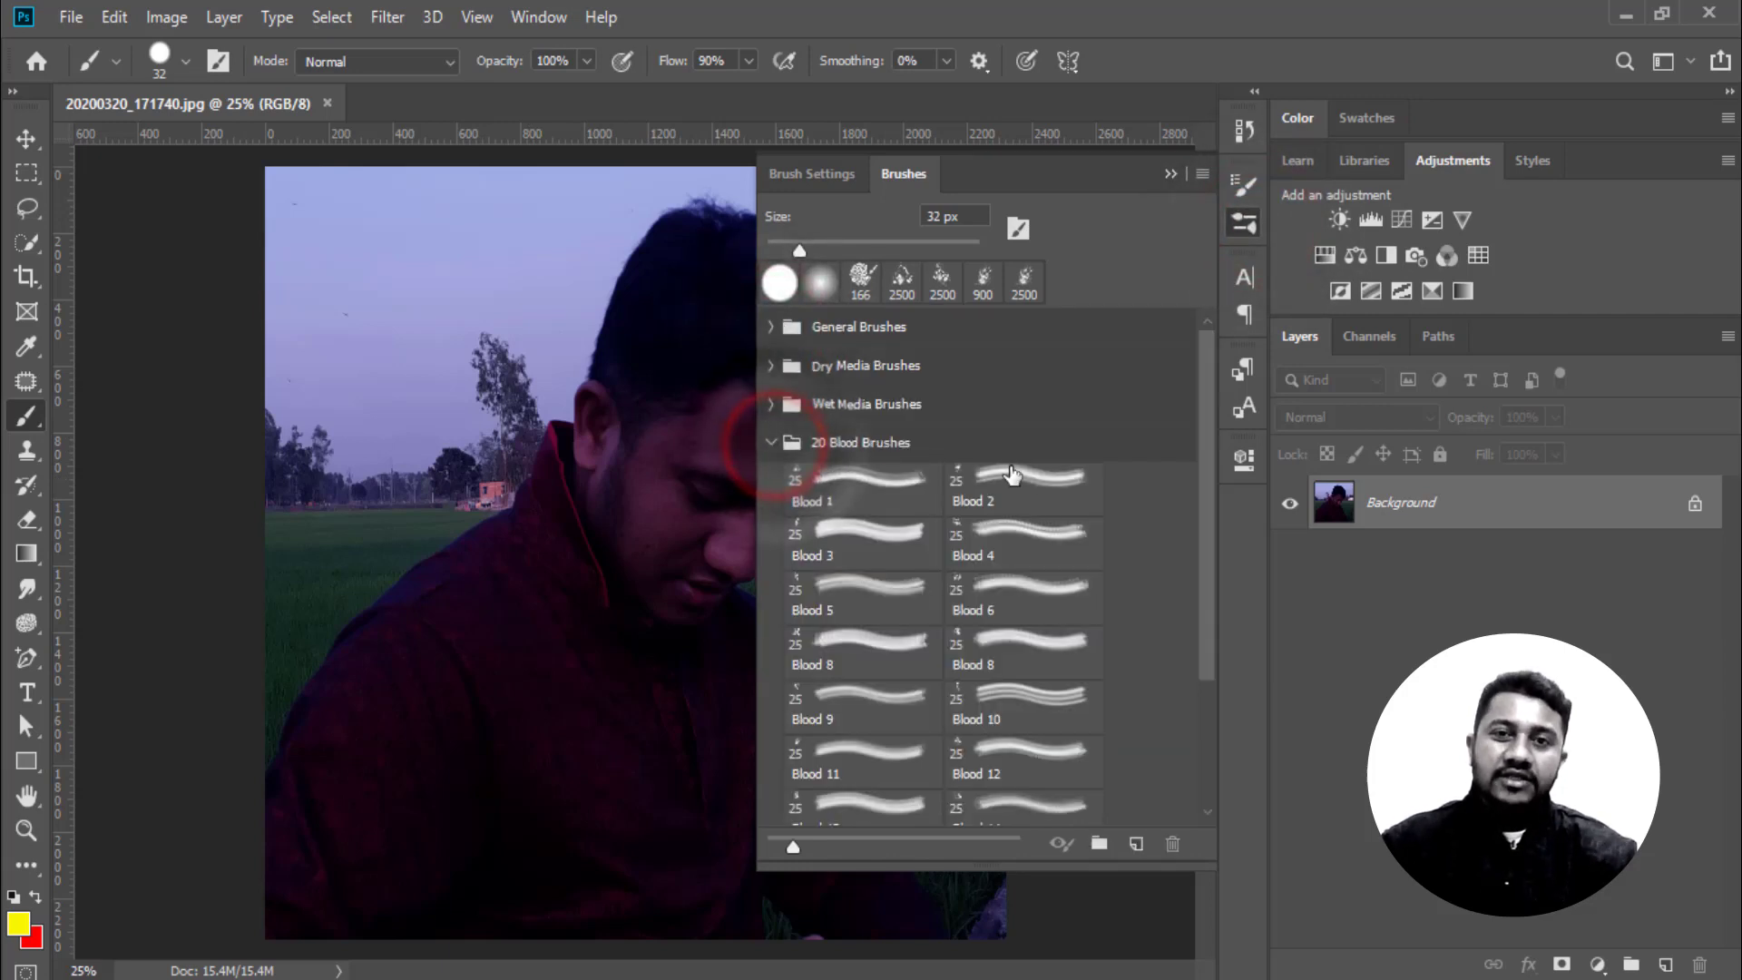
Choose the Blood 1 splatter brush at 257 px and close the brush presets
{"action": "scroll", "coordinate": [1077, 669], "scroll_direction": "down", "scroll_amount": 3}
{"action": "scroll", "coordinate": [1077, 668], "scroll_direction": "down", "scroll_amount": 3}
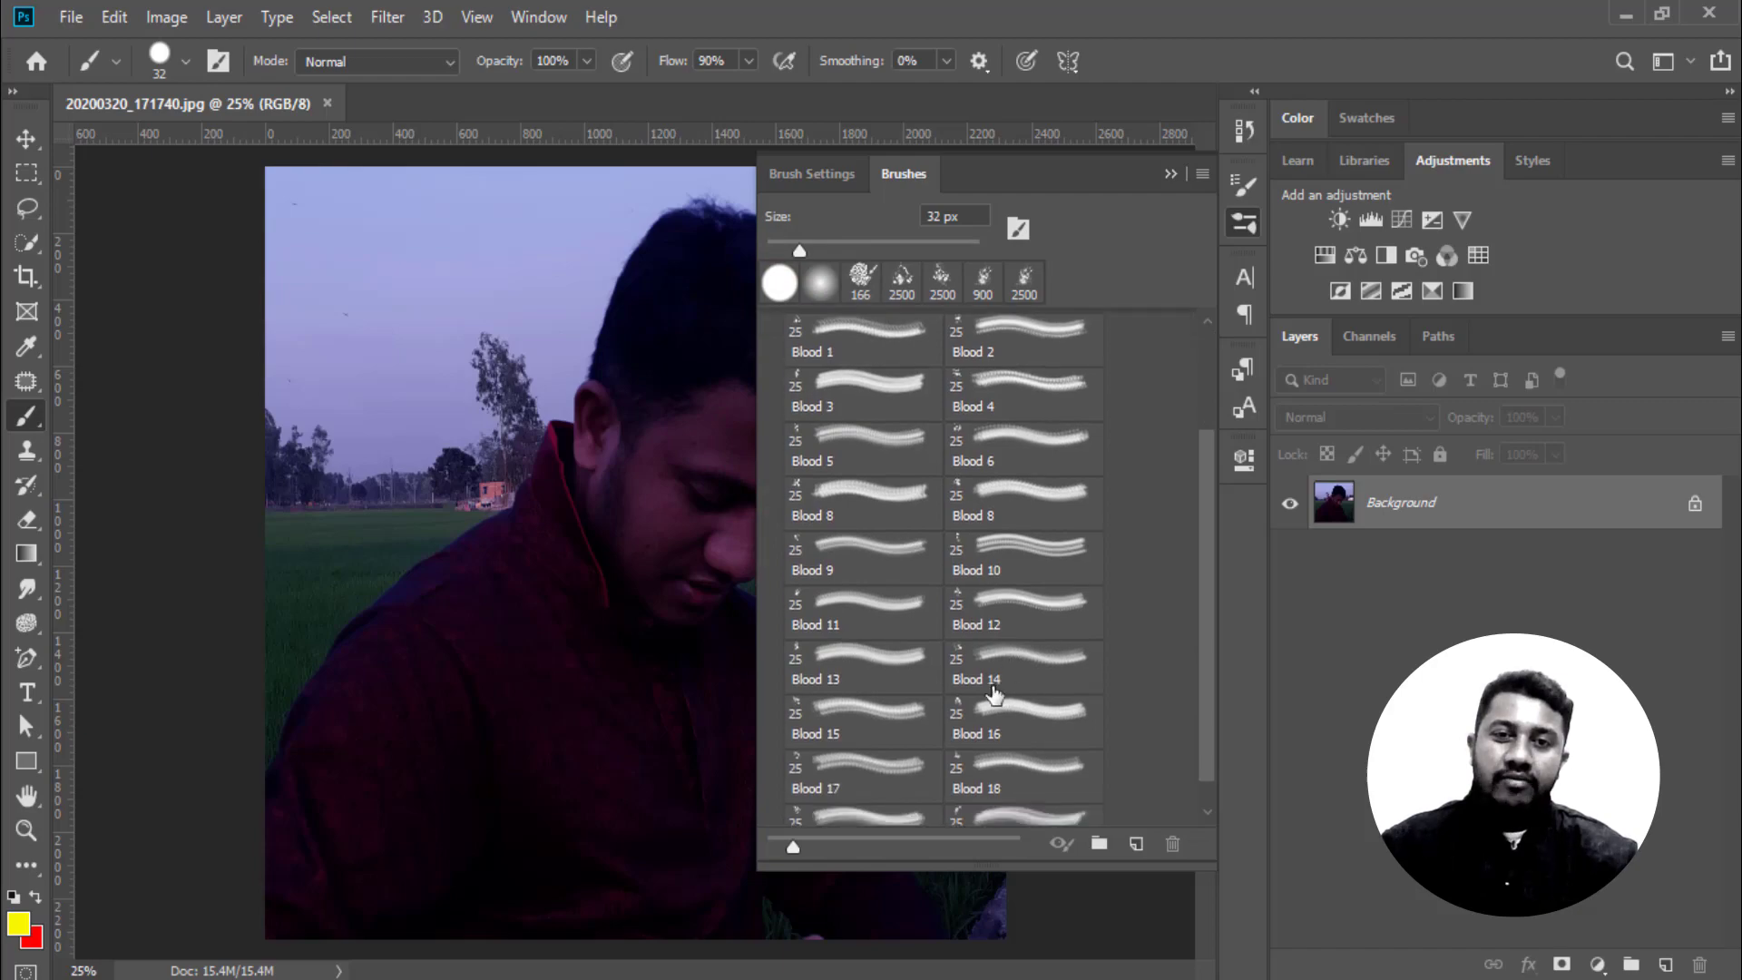
{"action": "scroll", "coordinate": [1007, 626], "scroll_direction": "up", "scroll_amount": 3}
{"action": "scroll", "coordinate": [1014, 624], "scroll_direction": "up", "scroll_amount": 2}
{"action": "scroll", "coordinate": [1014, 624], "scroll_direction": "up", "scroll_amount": 2}
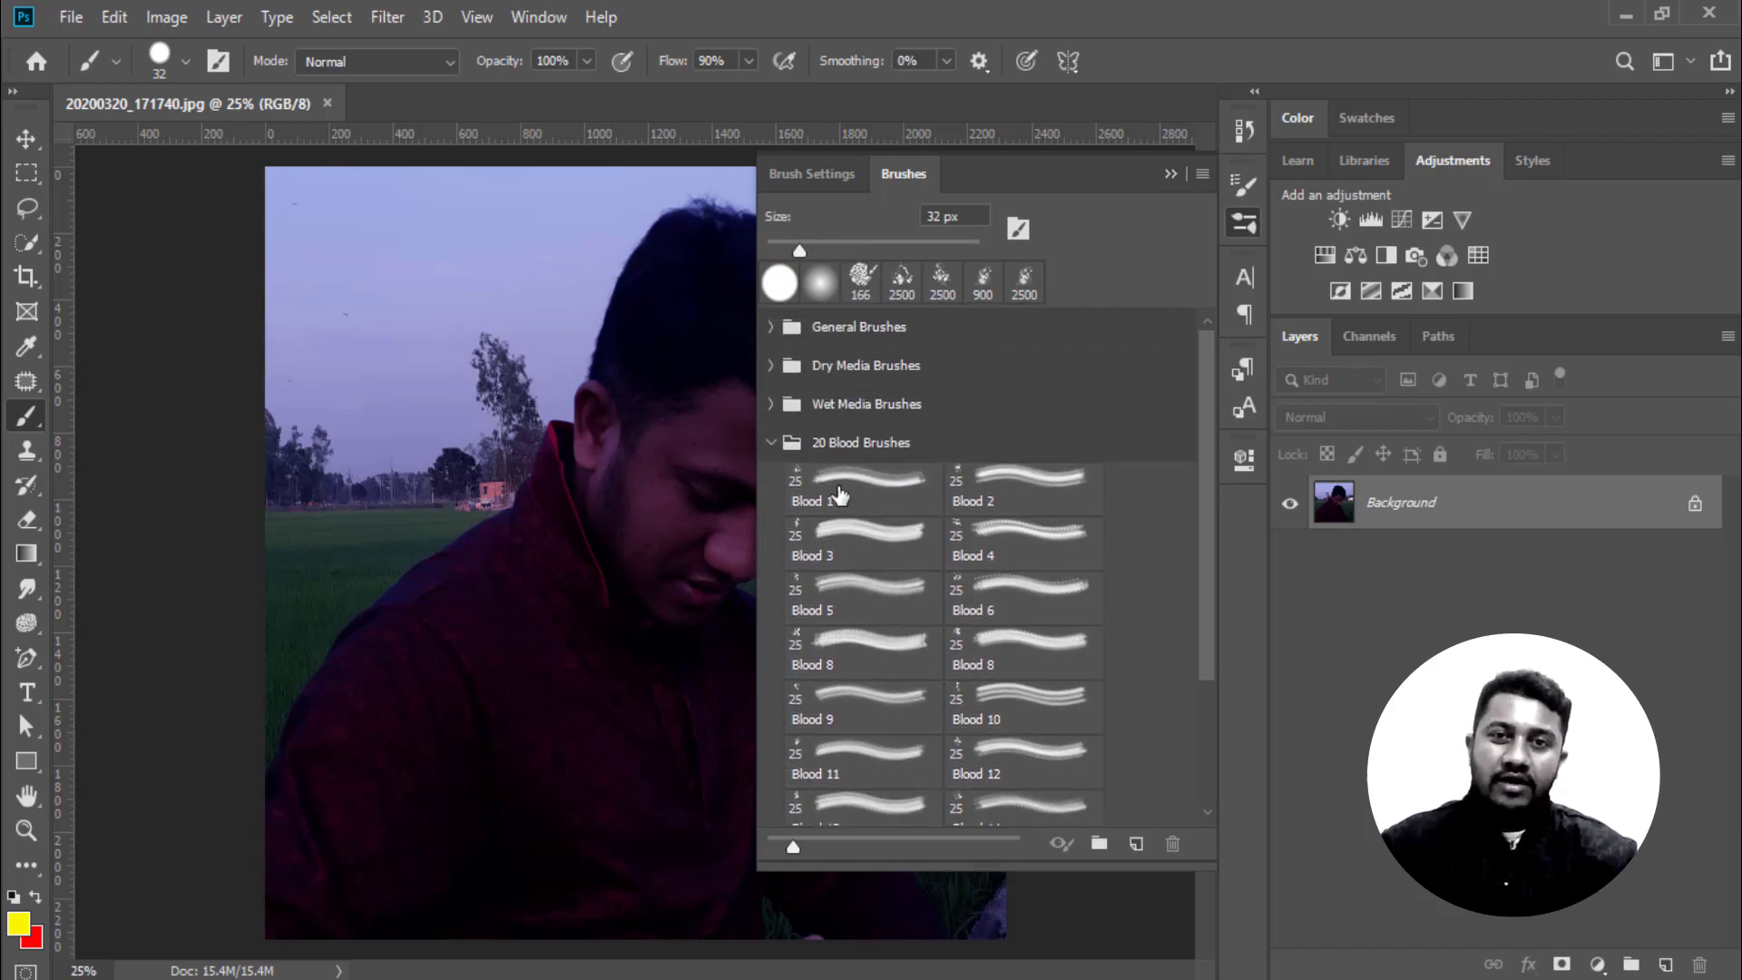
{"action": "left_click", "coordinate": [860, 495]}
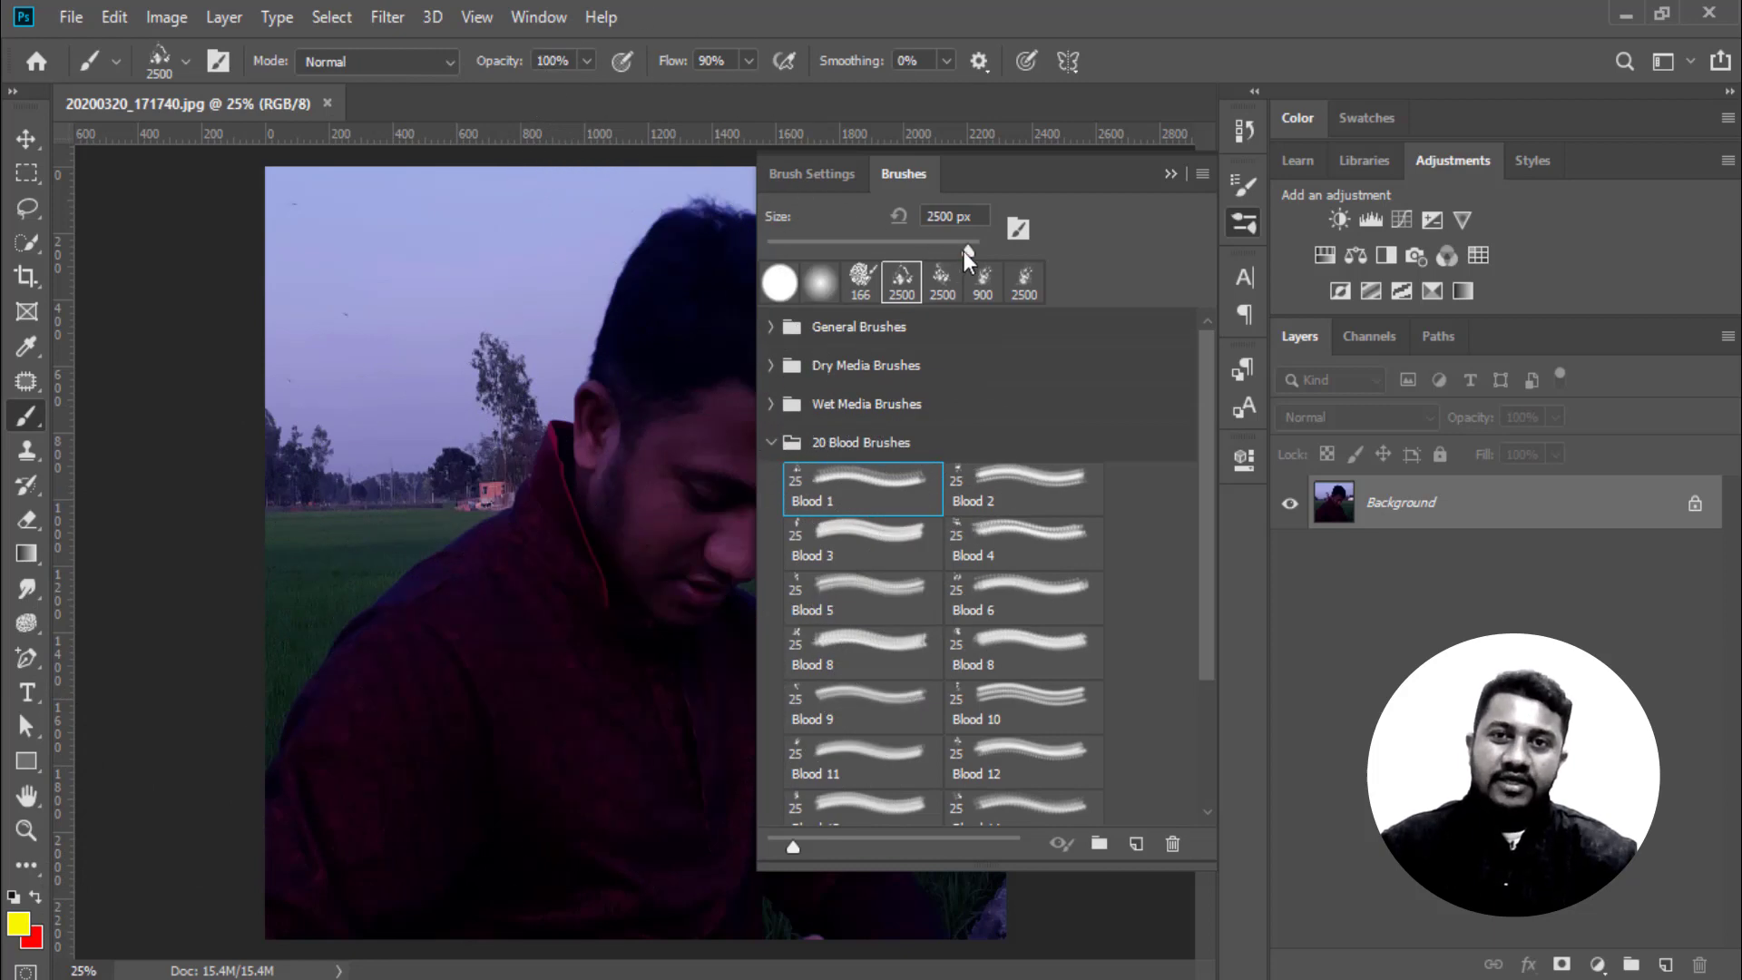
{"action": "left_click_drag", "start_coordinate": [964, 252], "coordinate": [879, 251]}
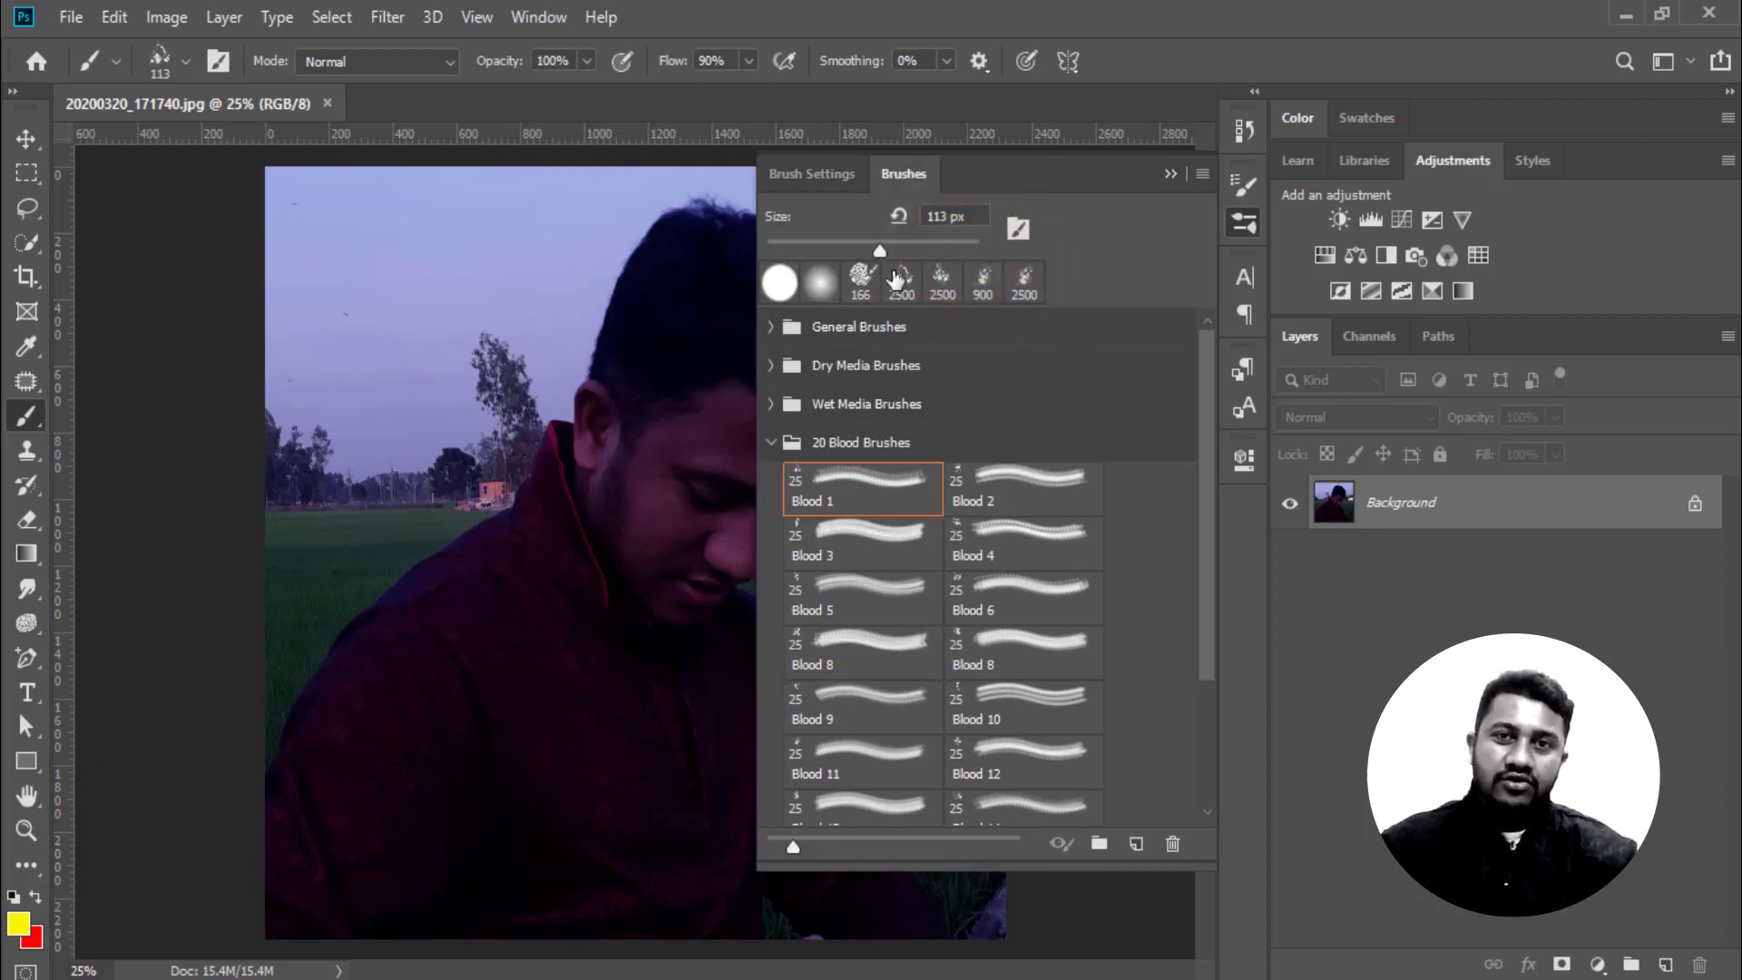
{"action": "left_click_drag", "start_coordinate": [886, 250], "coordinate": [932, 251]}
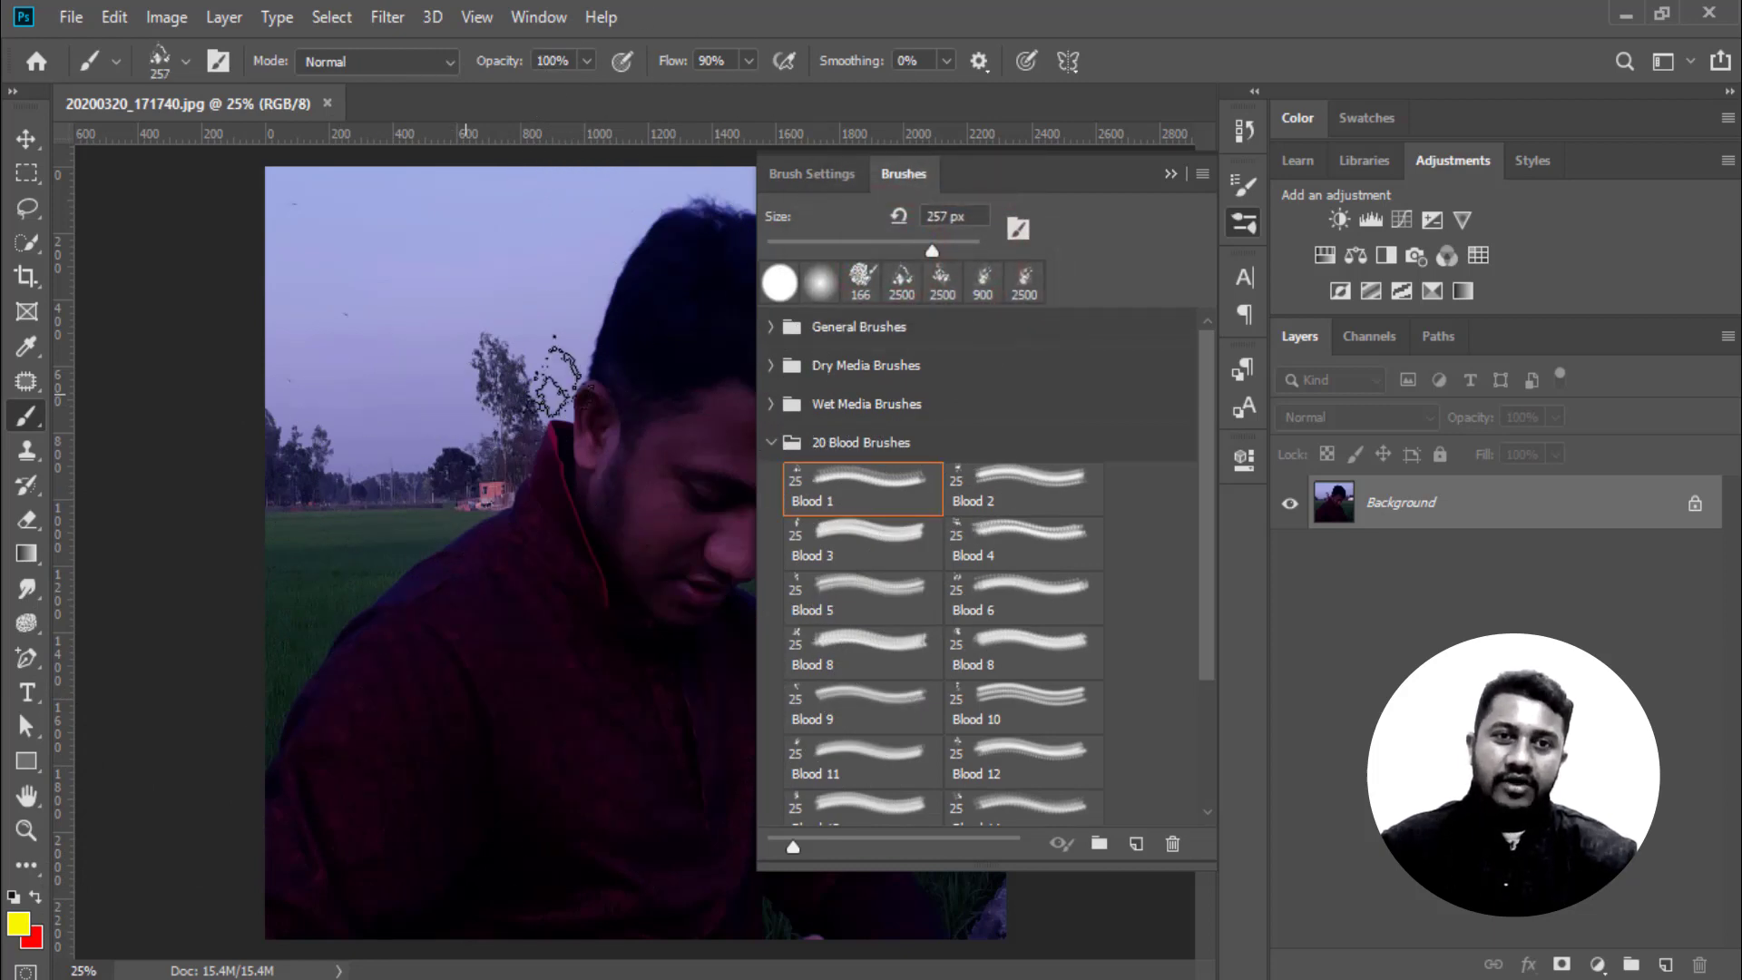
{"action": "left_click", "coordinate": [1170, 173]}
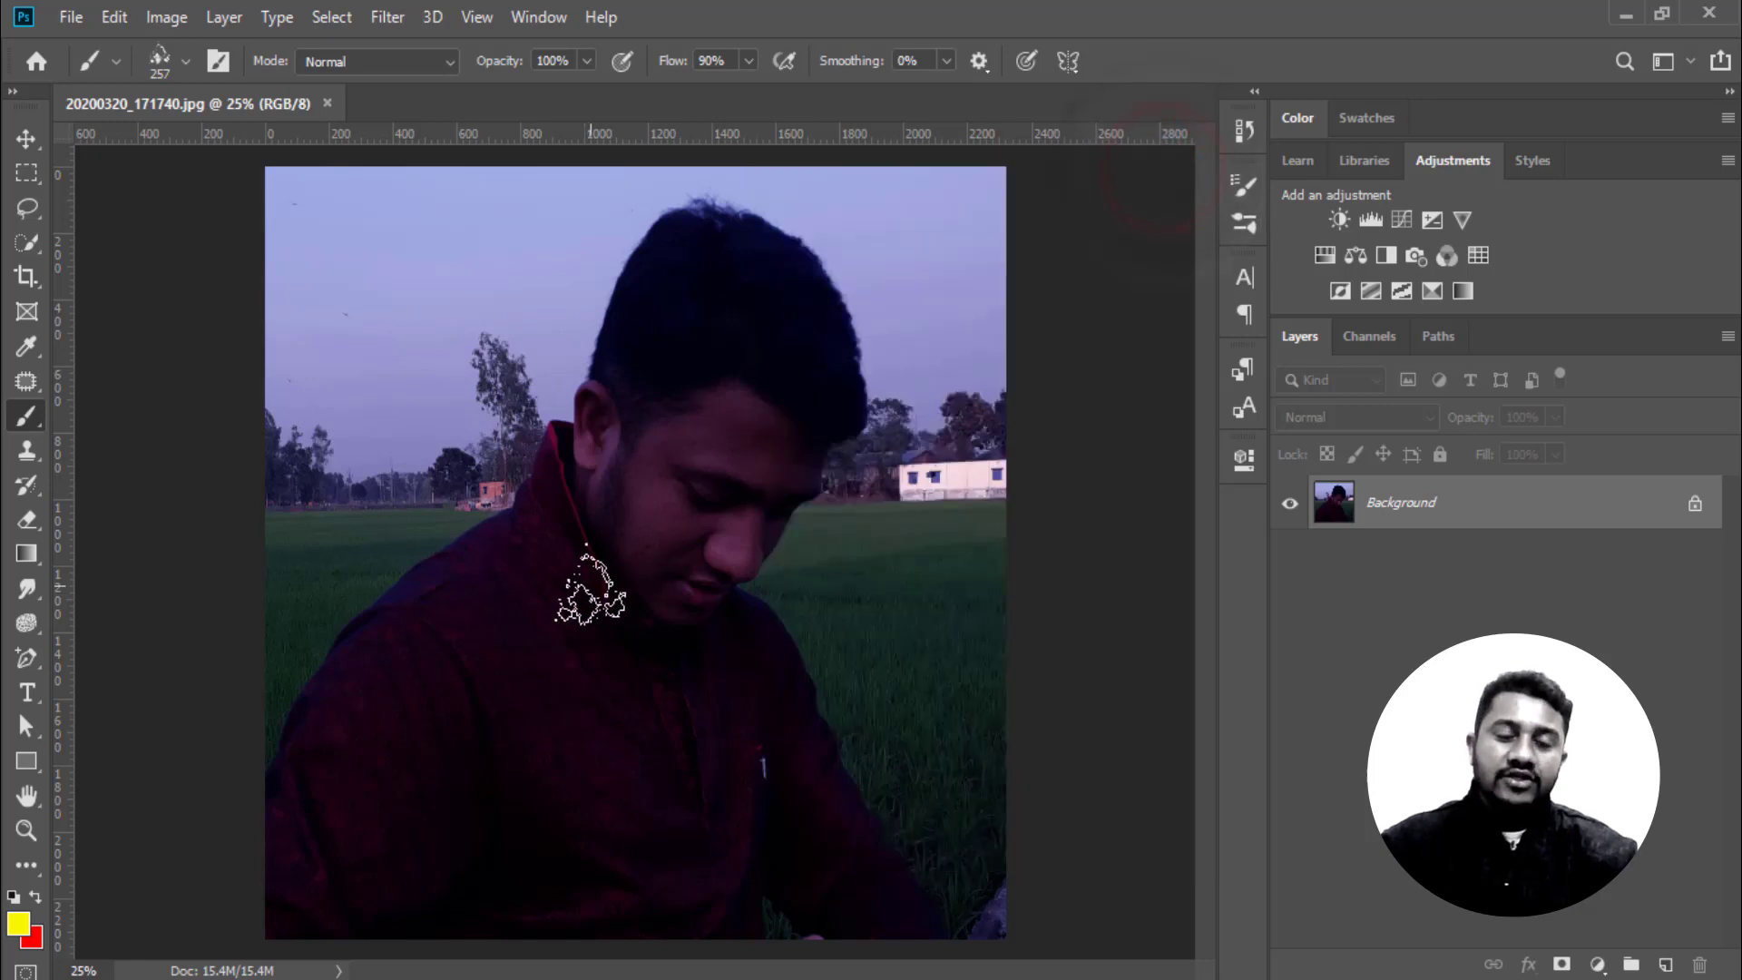
Set the foreground colour to red and stamp splatters on the shoulder, forehead and cheek
{"action": "left_click", "coordinate": [18, 924]}
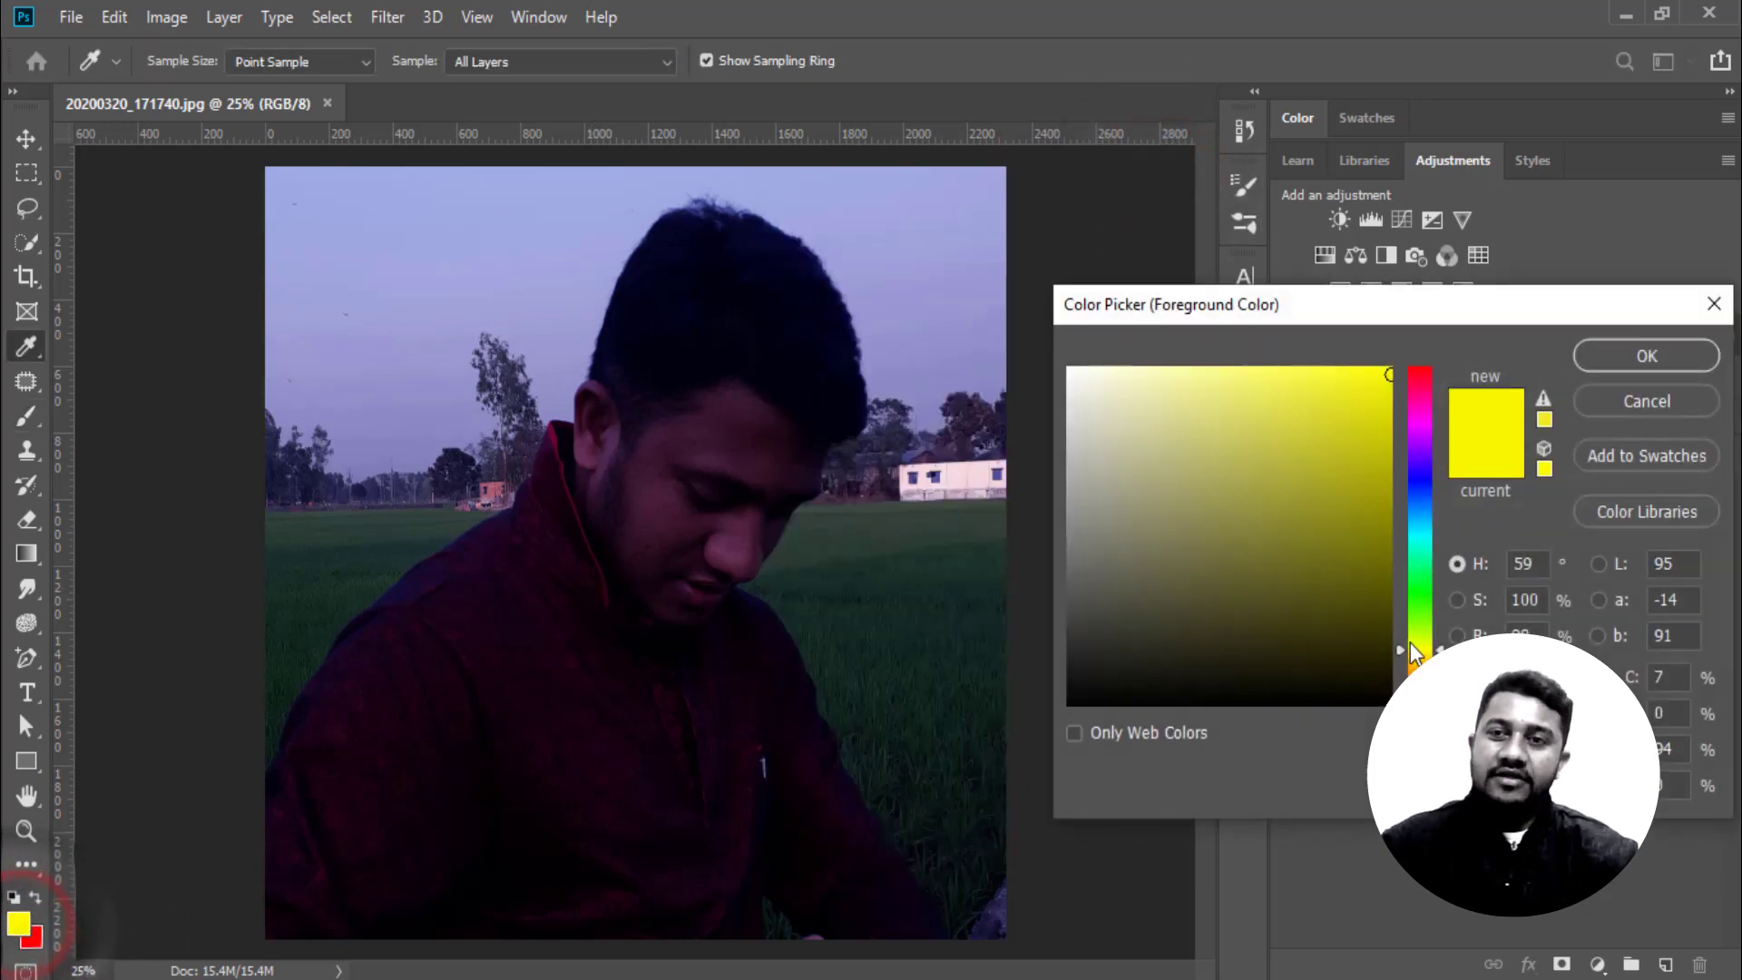
{"action": "left_click_drag", "start_coordinate": [1420, 650], "coordinate": [1419, 704]}
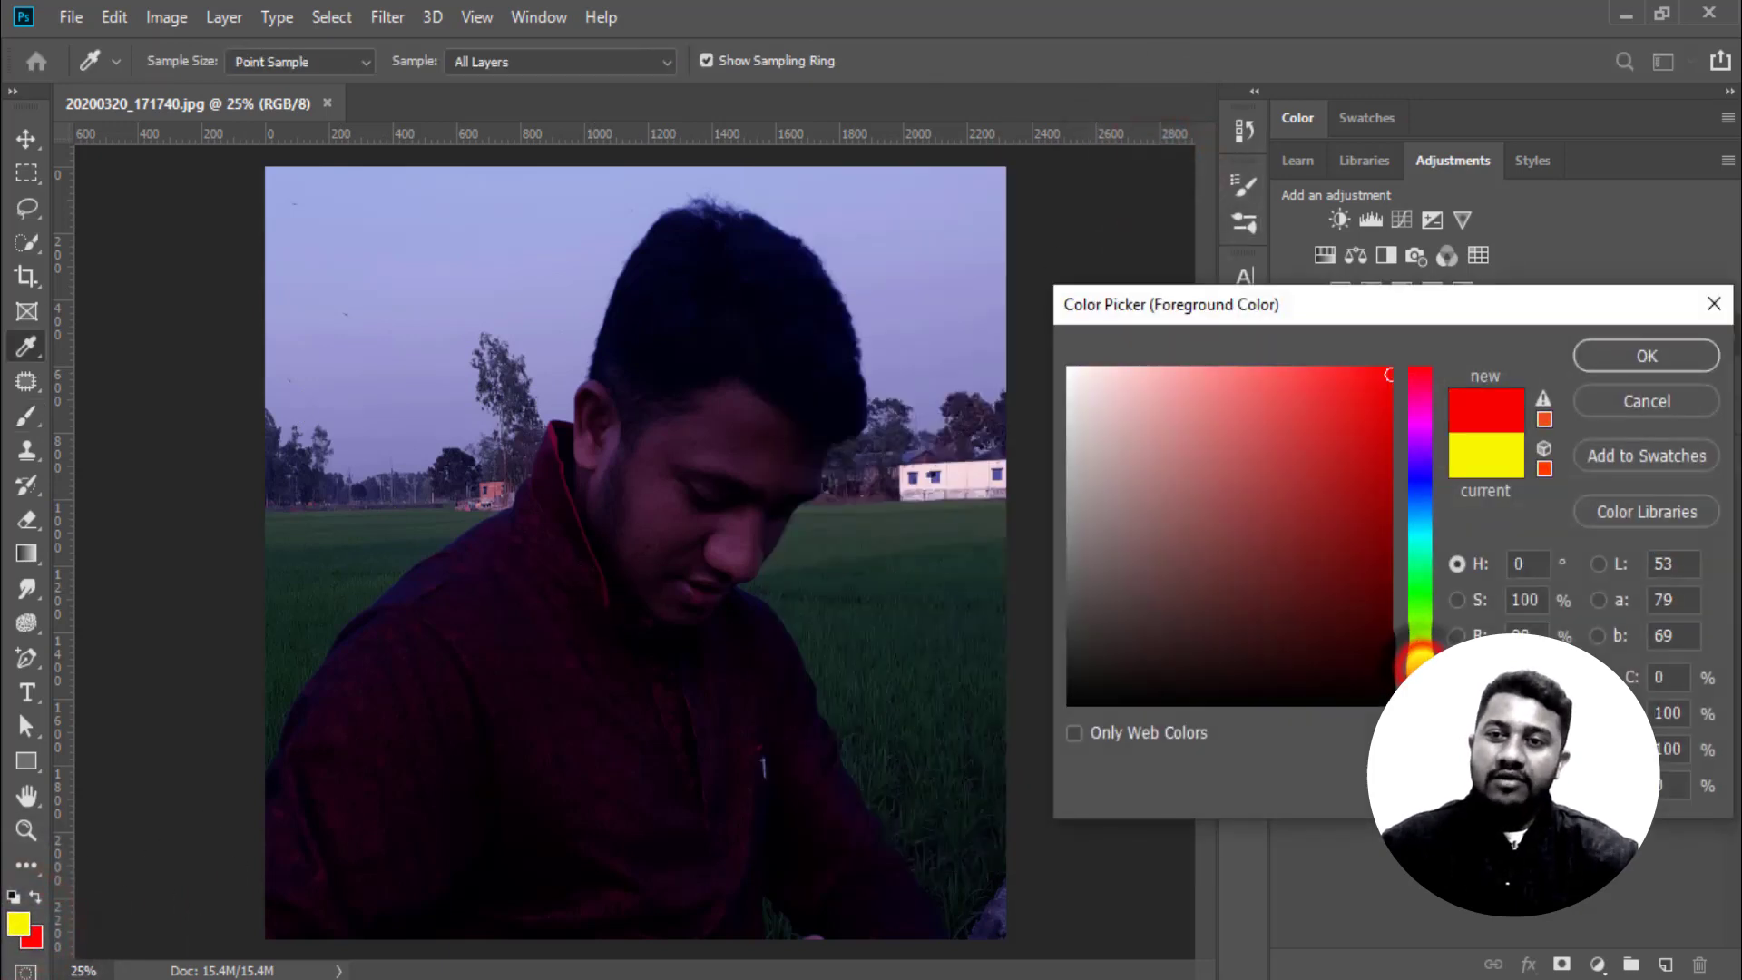
{"action": "left_click", "coordinate": [1625, 352]}
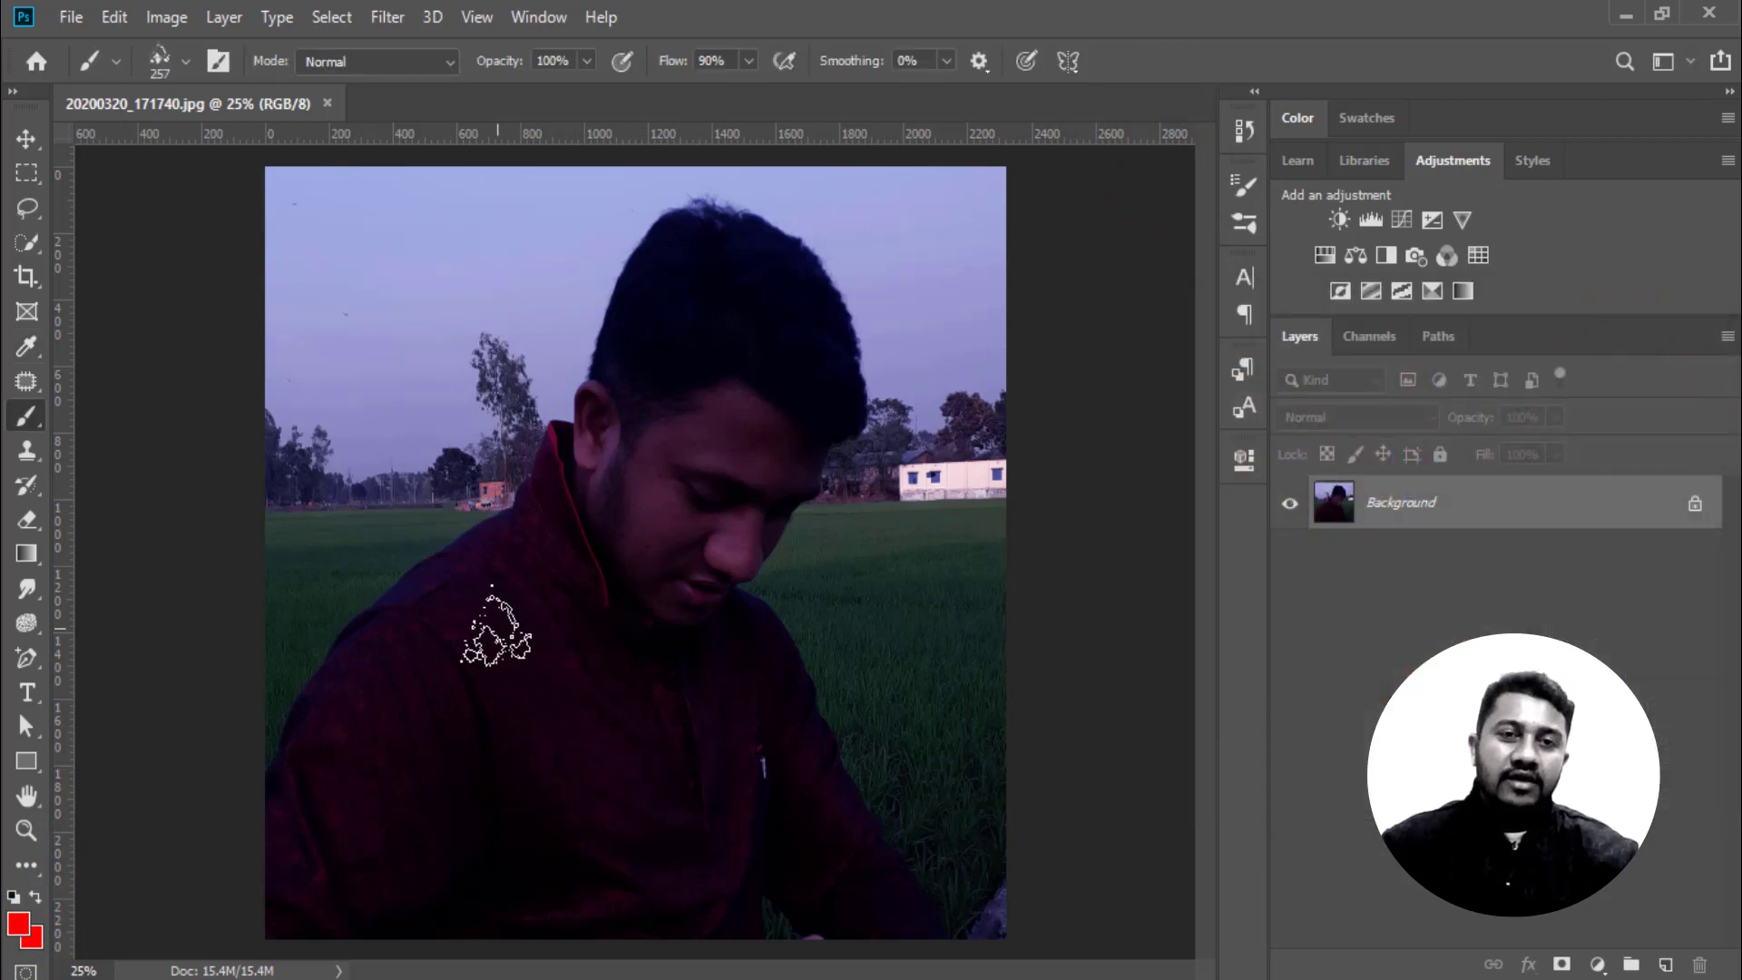
{"action": "left_click", "coordinate": [491, 626]}
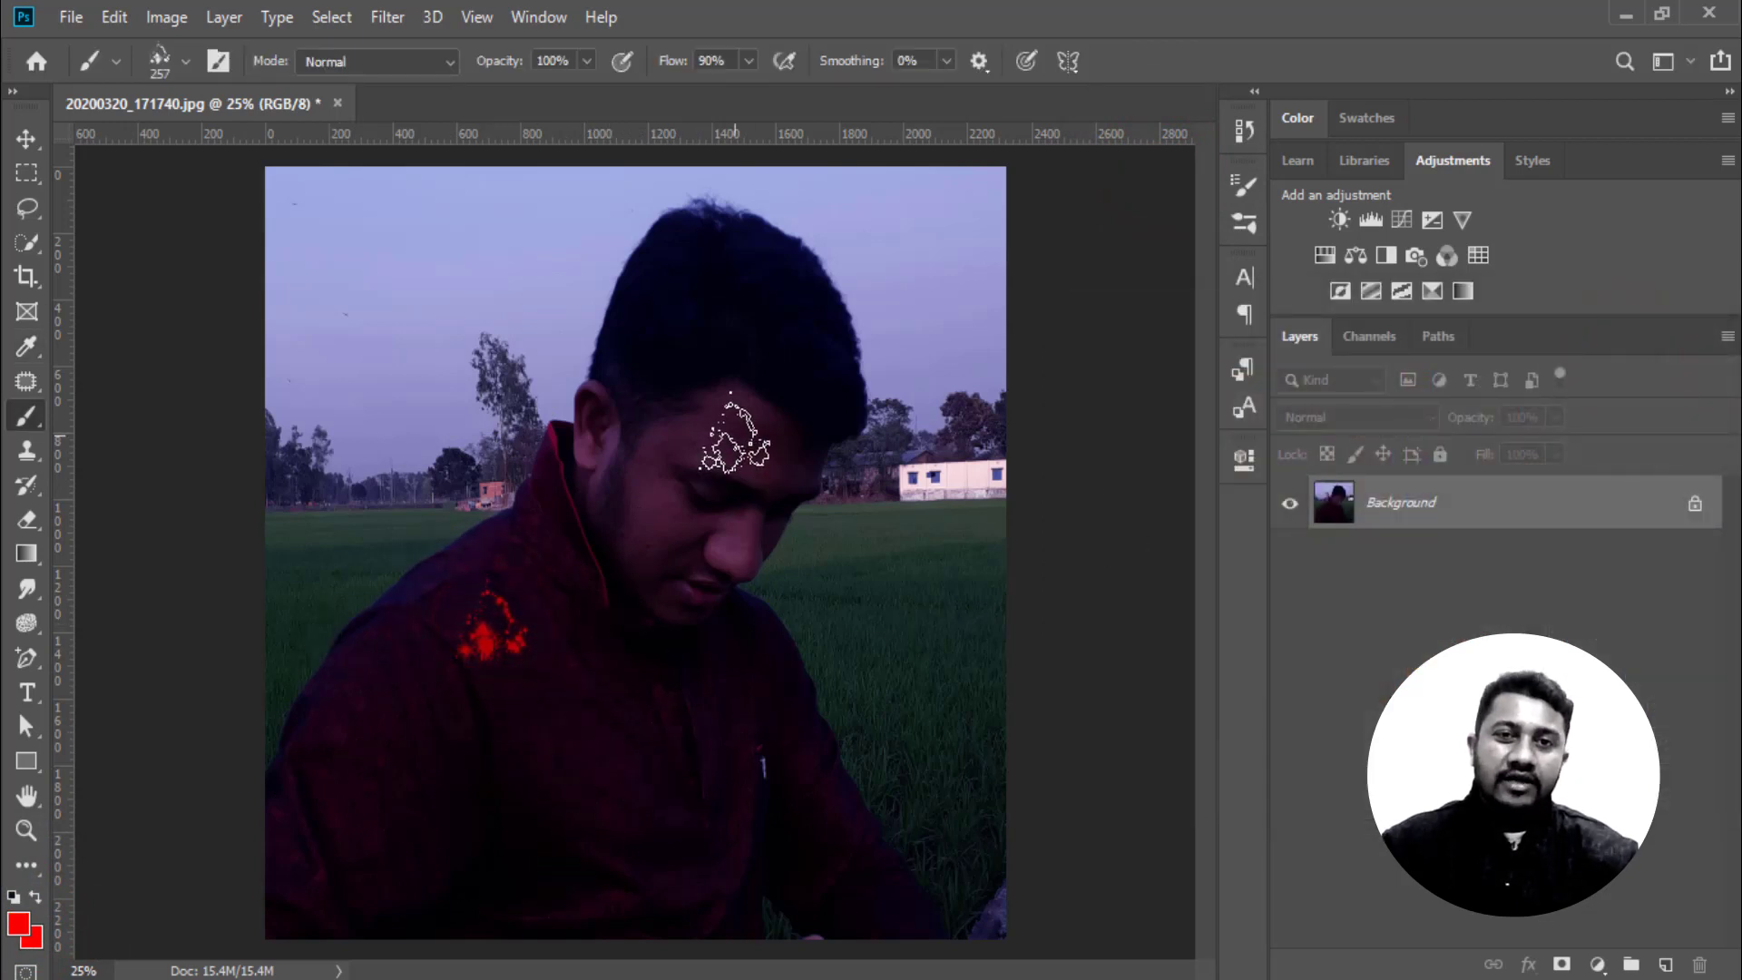
{"action": "left_click", "coordinate": [733, 435]}
{"action": "left_click", "coordinate": [657, 540]}
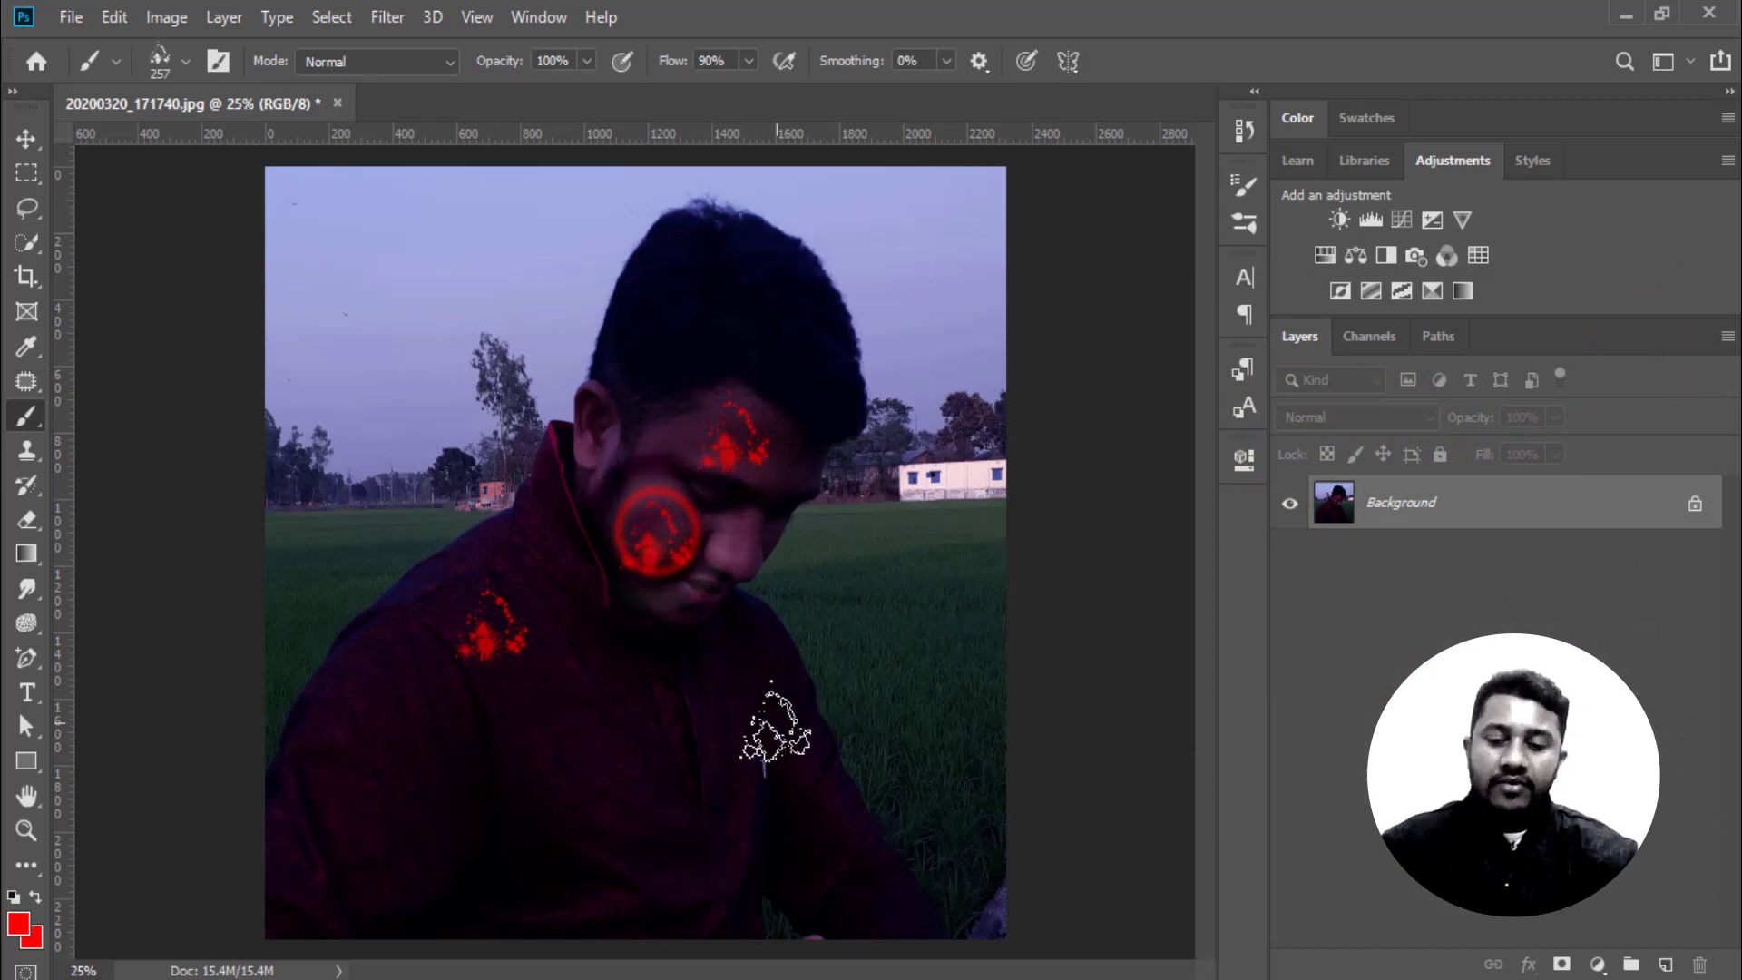
Stamp 700 px red splatters on chest, shoulders and sky, then revert the photo
{"action": "key", "text": "bracketright"}
{"action": "key", "text": "bracketright"}
{"action": "key", "text": "bracketright"}
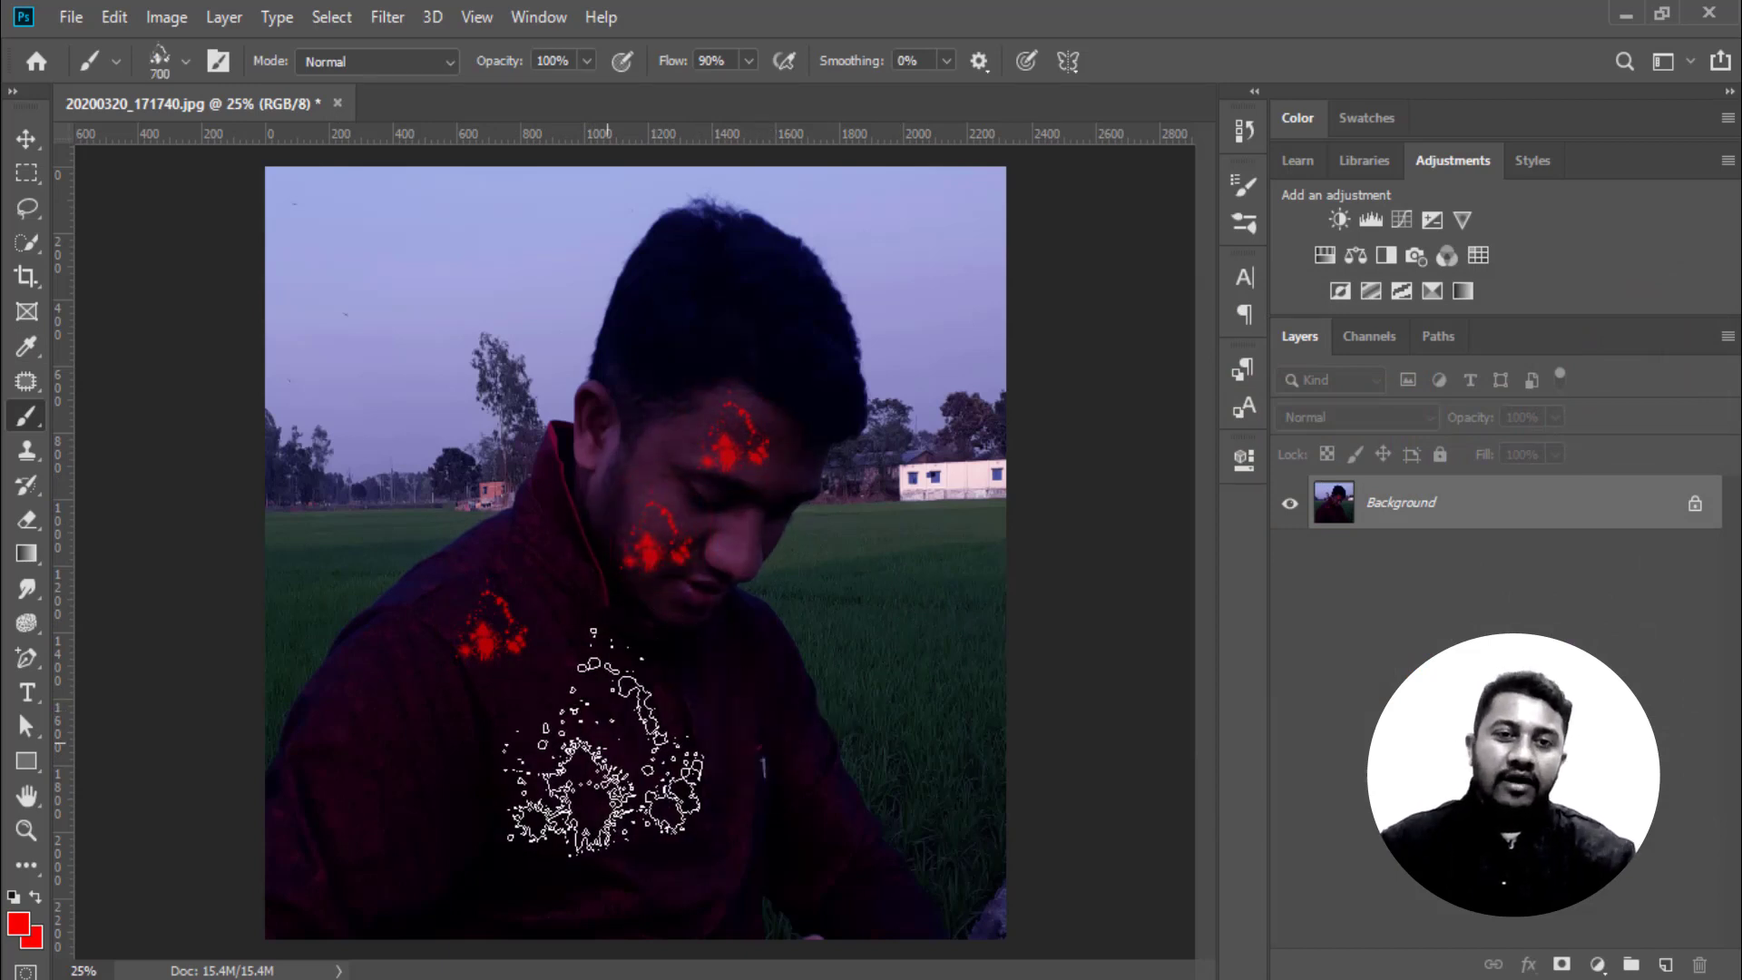
{"action": "left_click", "coordinate": [604, 743]}
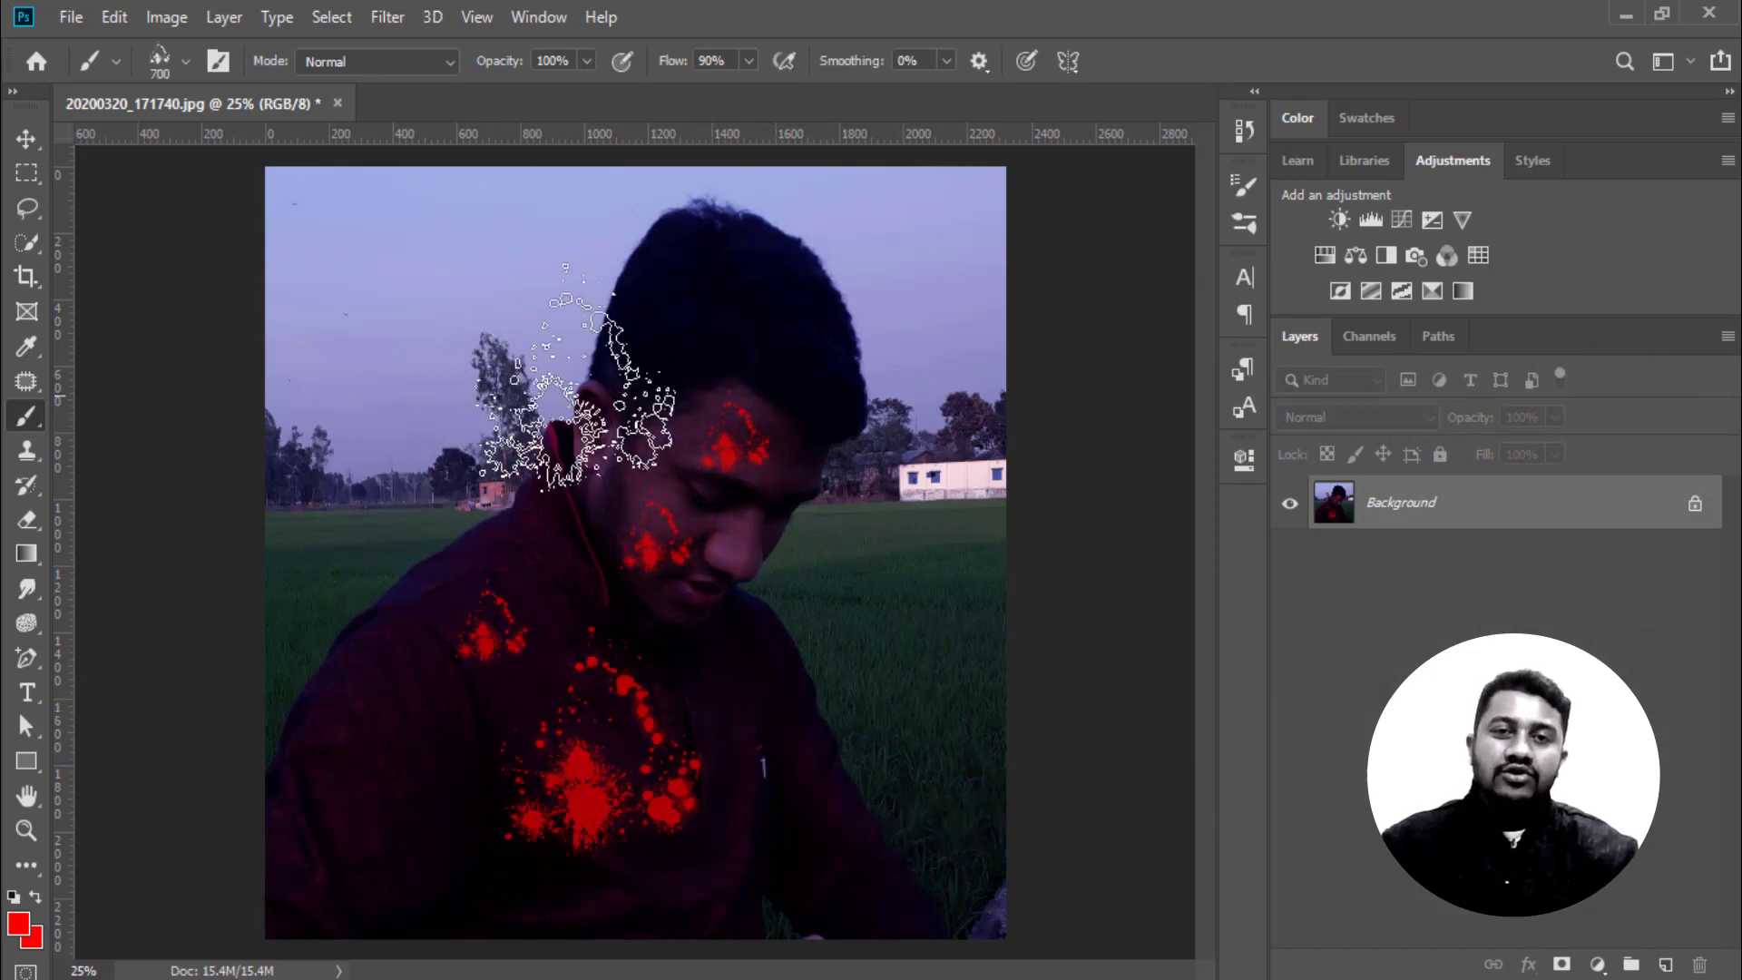
{"action": "left_click", "coordinate": [821, 689]}
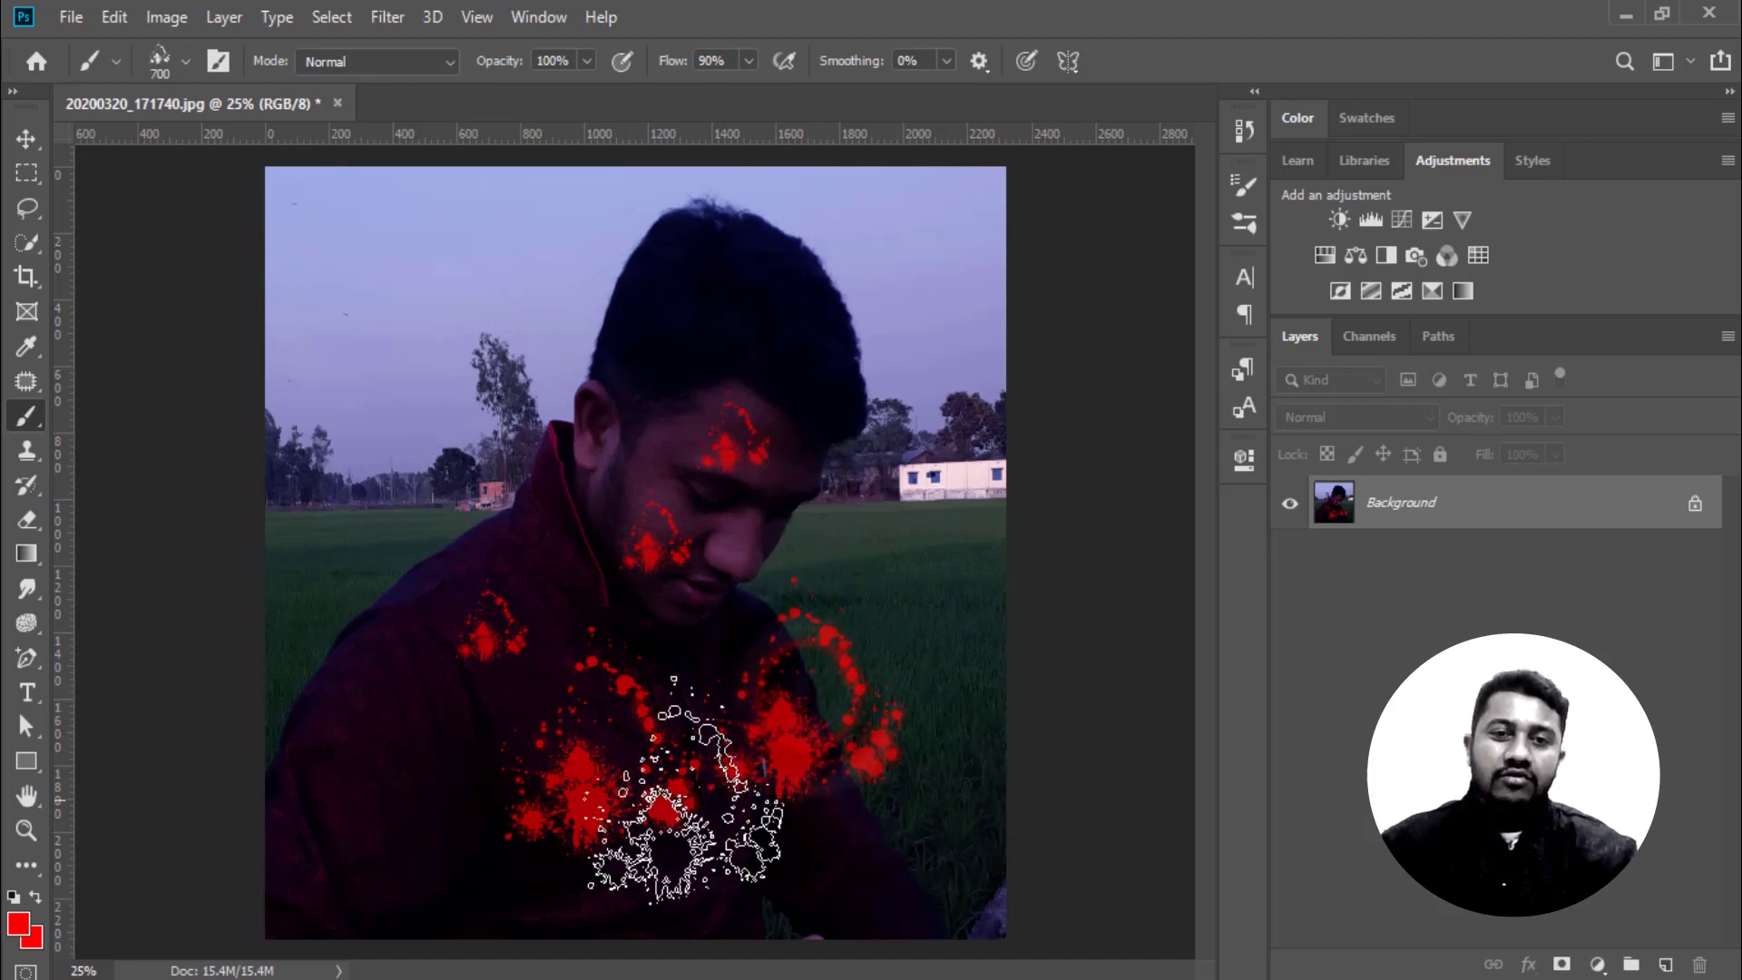
{"action": "left_click", "coordinate": [395, 689]}
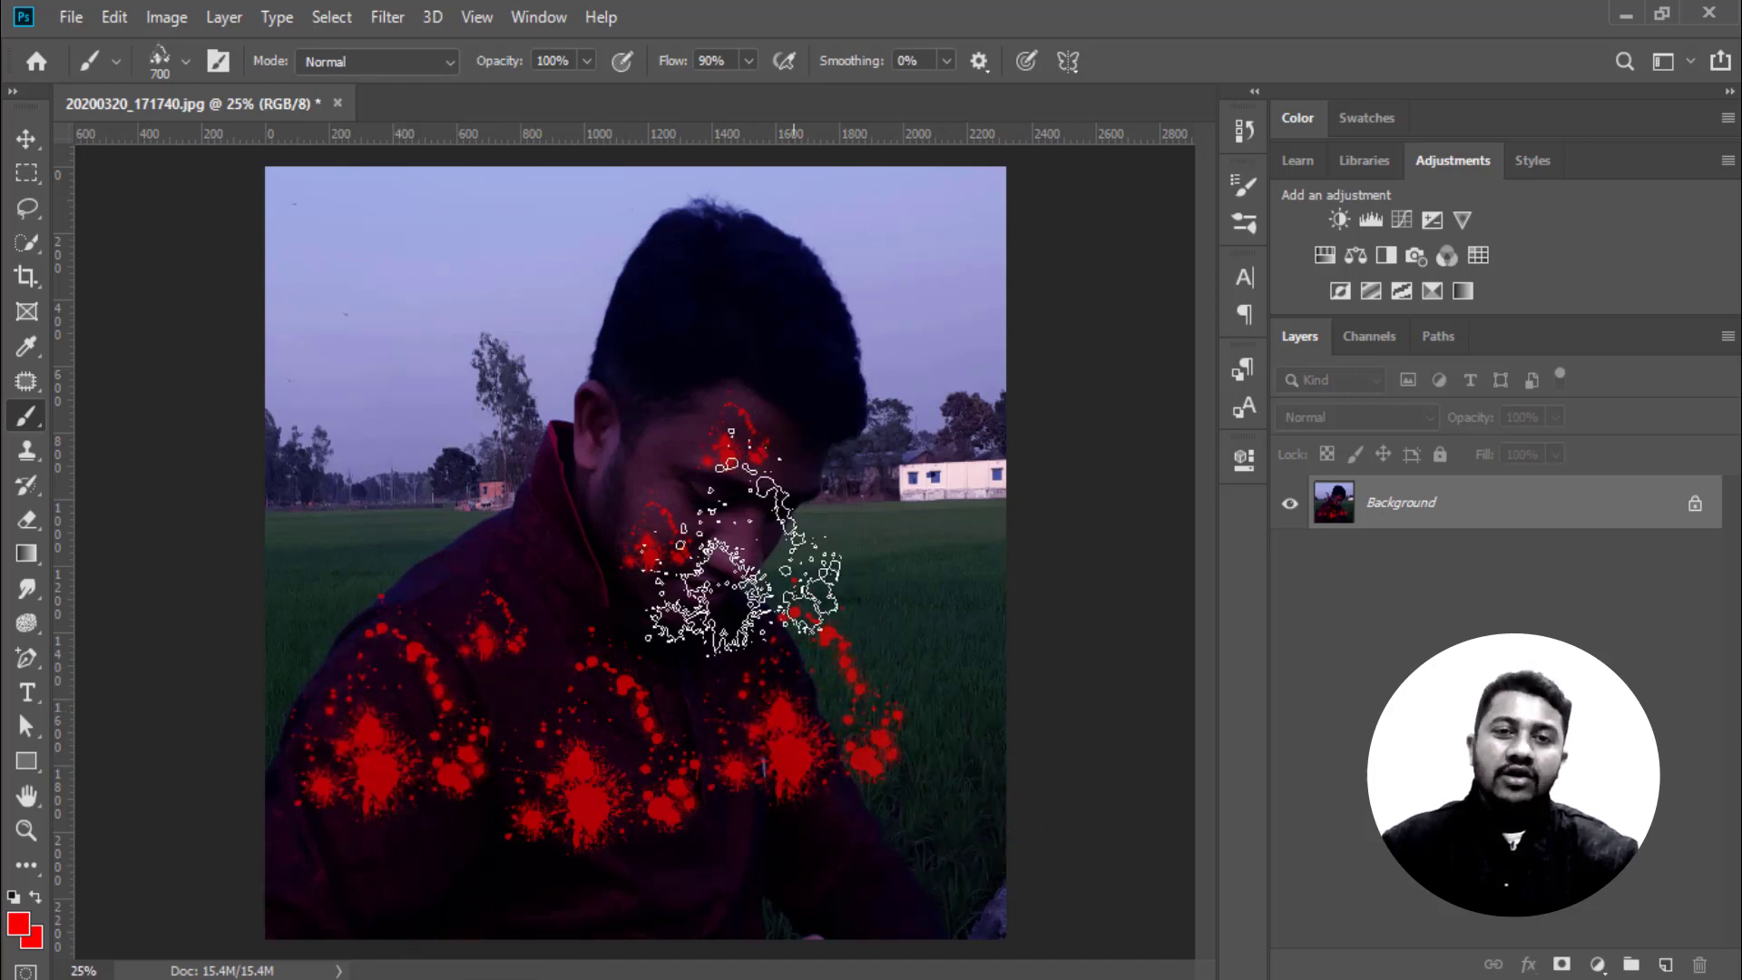
{"action": "left_click", "coordinate": [408, 381]}
{"action": "left_click", "coordinate": [549, 272]}
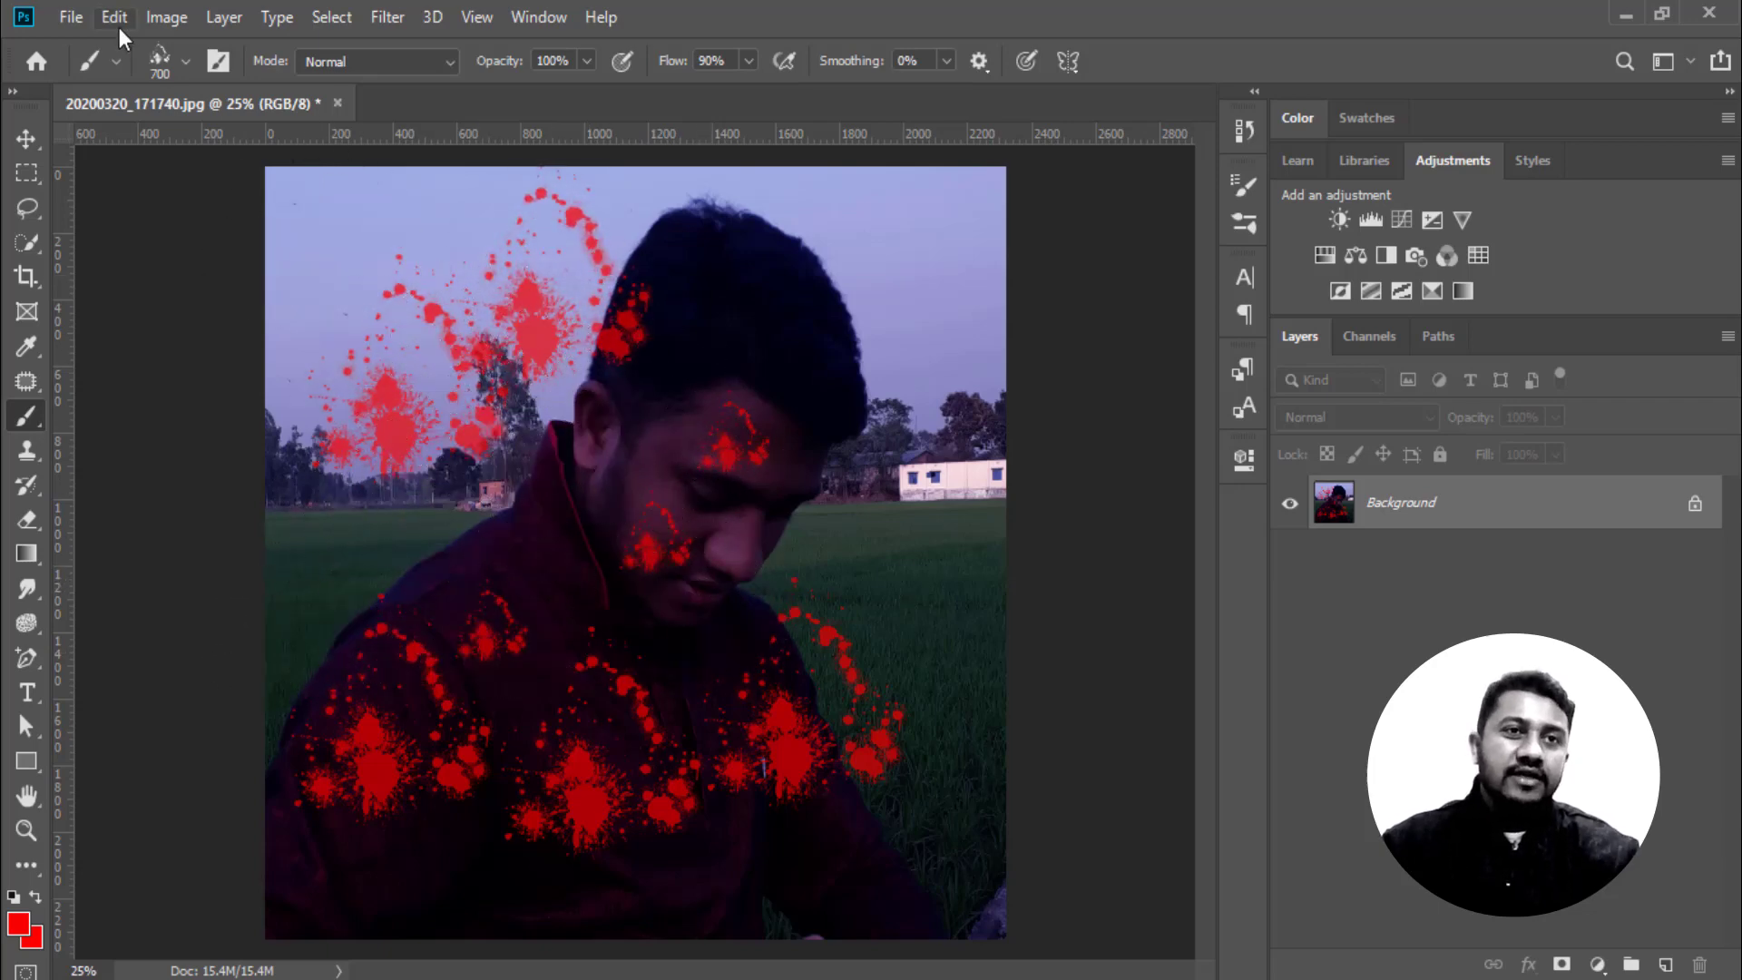
{"action": "left_click", "coordinate": [69, 18]}
{"action": "left_click", "coordinate": [177, 338]}
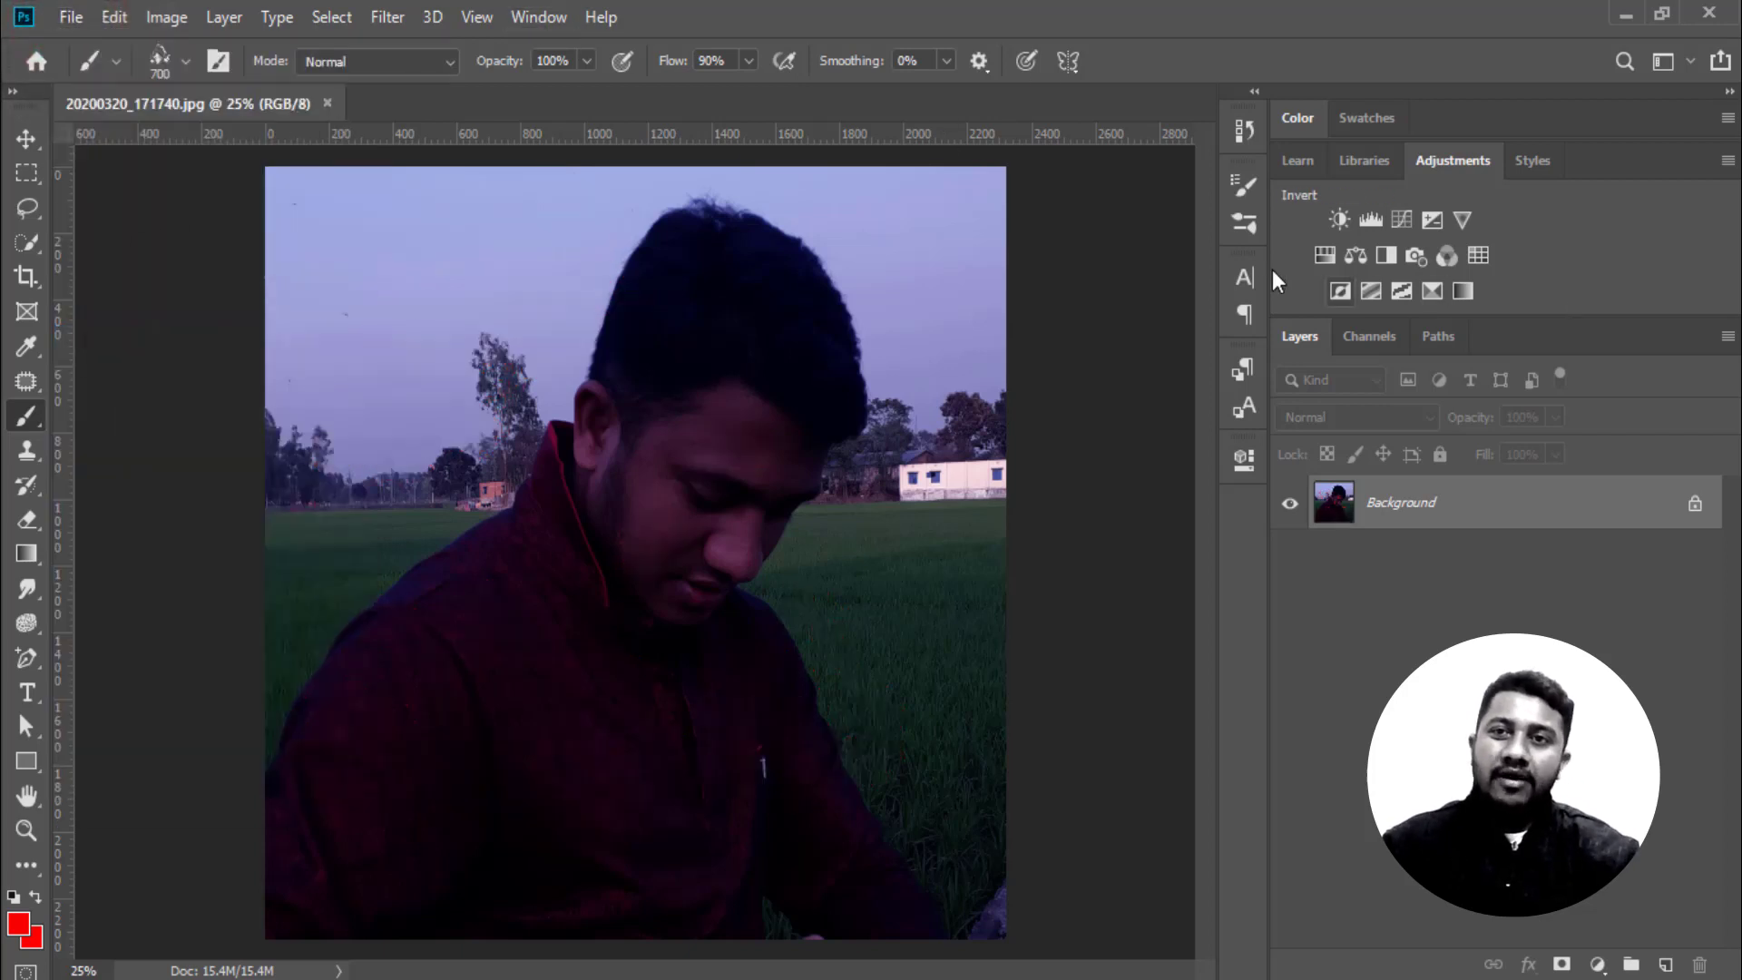
Show the 20 Blood Brushes folder with much larger stroke previews
{"action": "left_click", "coordinate": [1245, 220]}
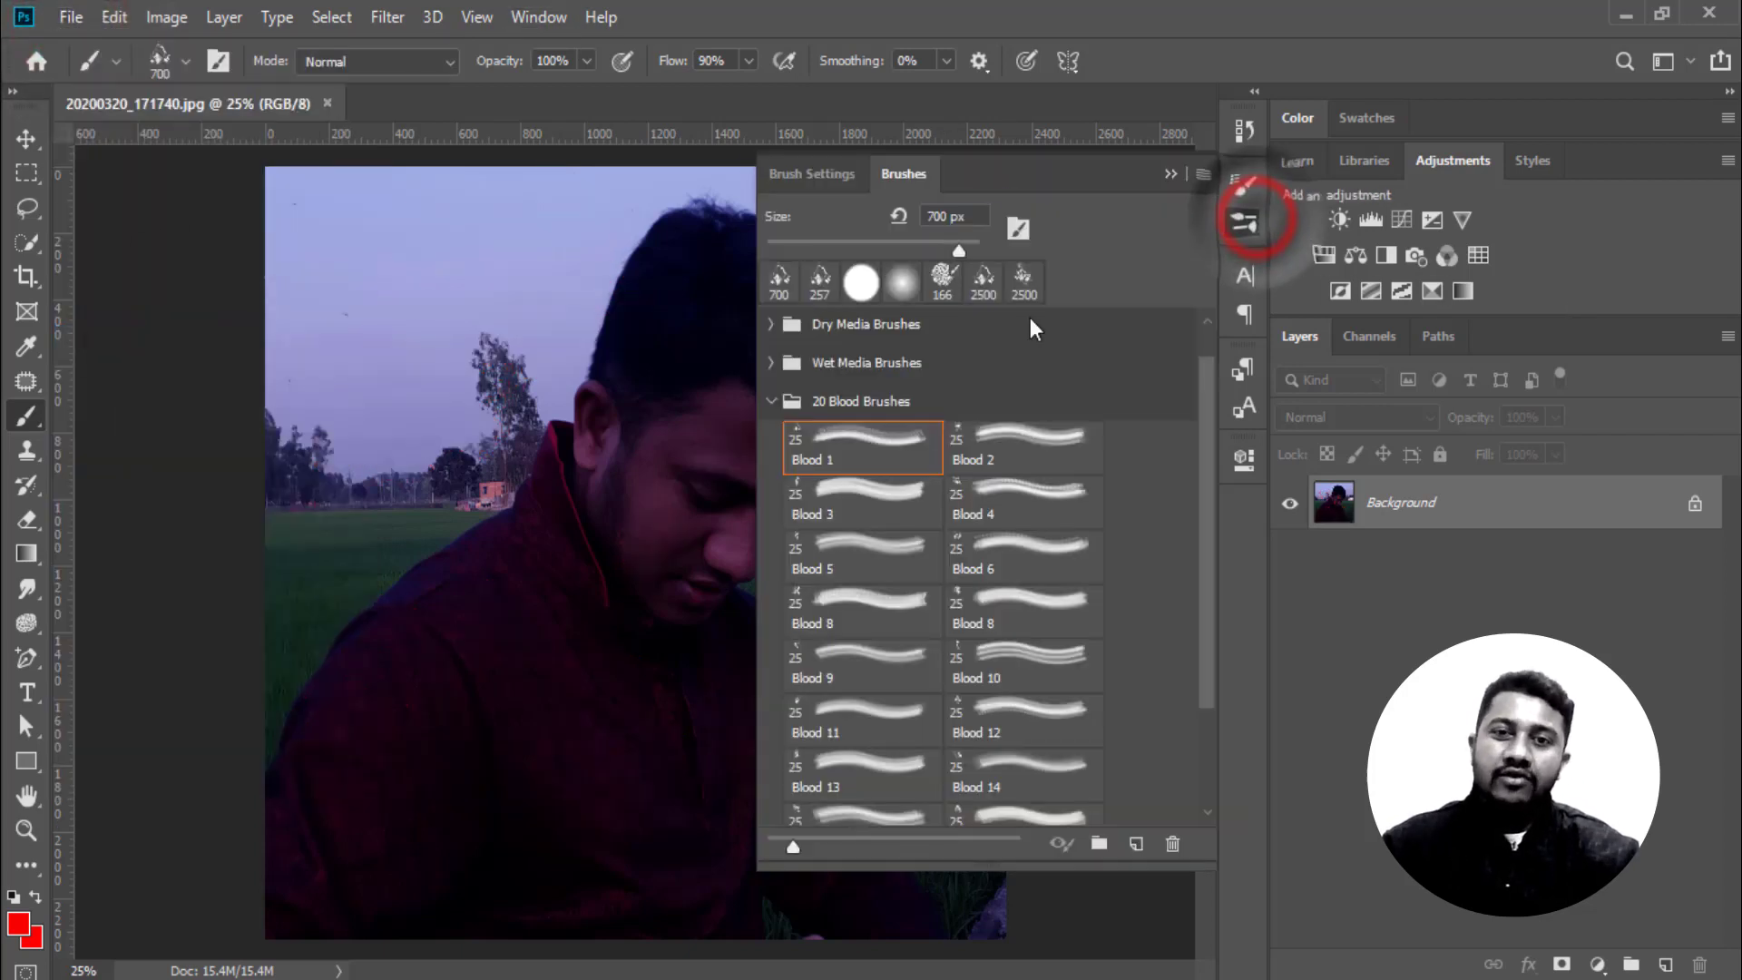
{"action": "left_click", "coordinate": [770, 402]}
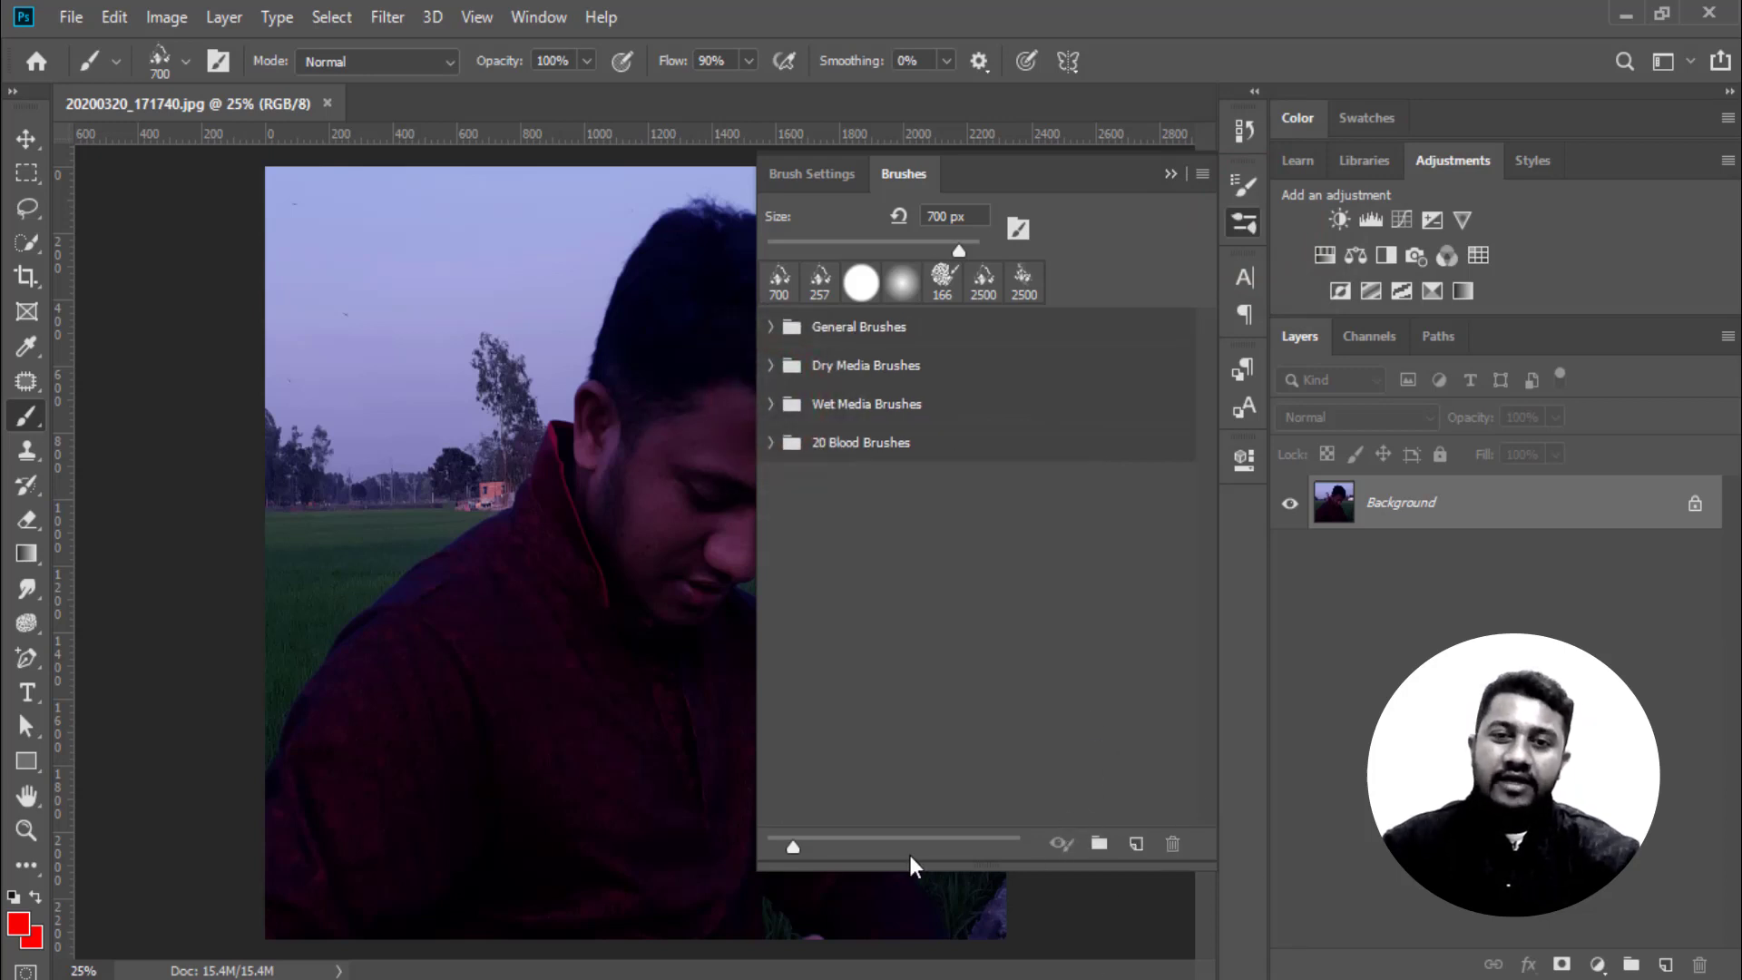
{"action": "left_click_drag", "start_coordinate": [792, 850], "coordinate": [840, 857]}
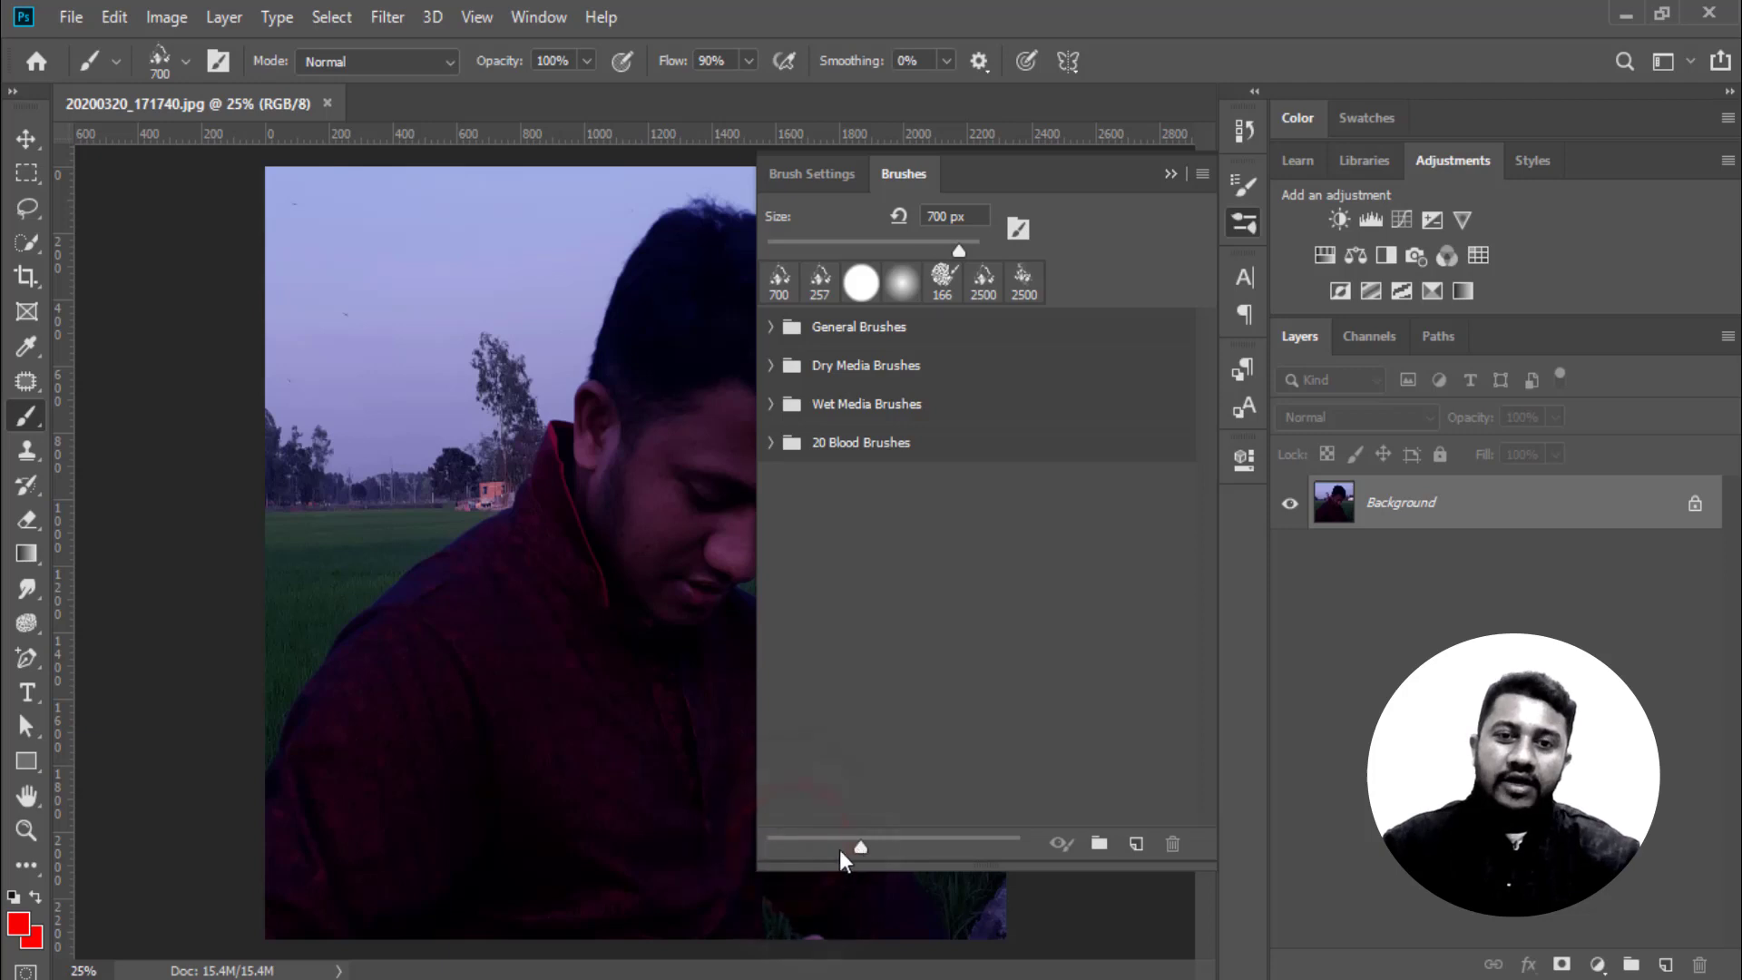
{"action": "left_click", "coordinate": [767, 441]}
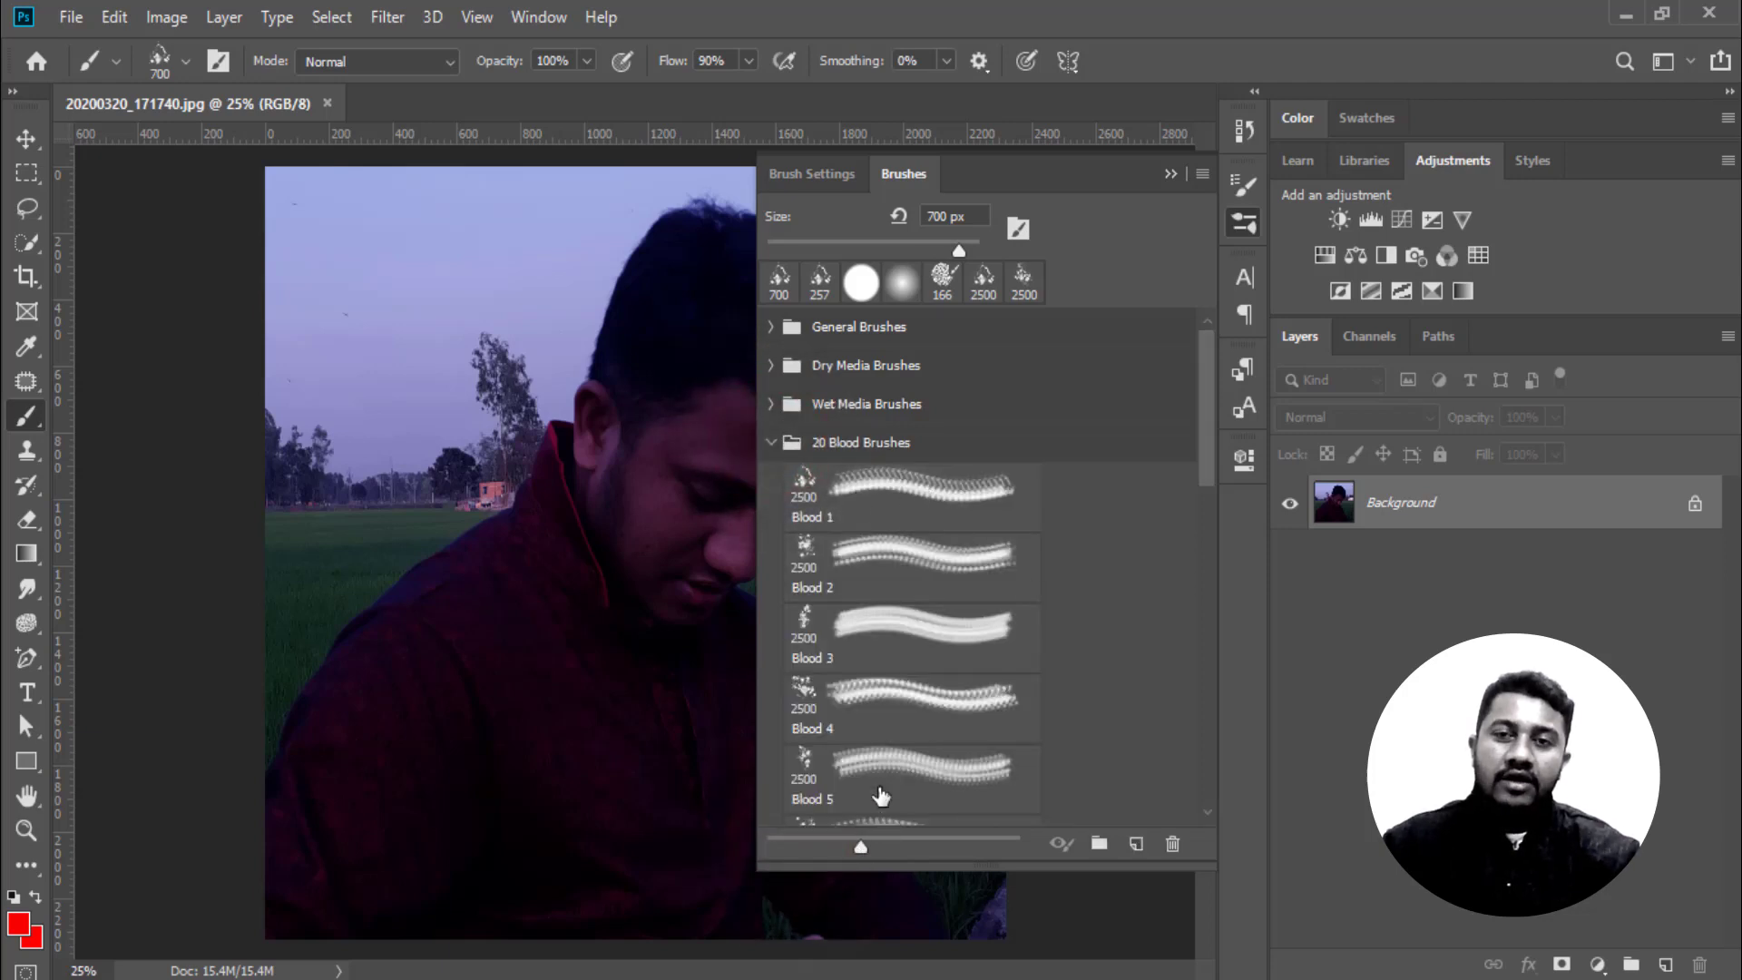
{"action": "left_click_drag", "start_coordinate": [860, 848], "coordinate": [1020, 853]}
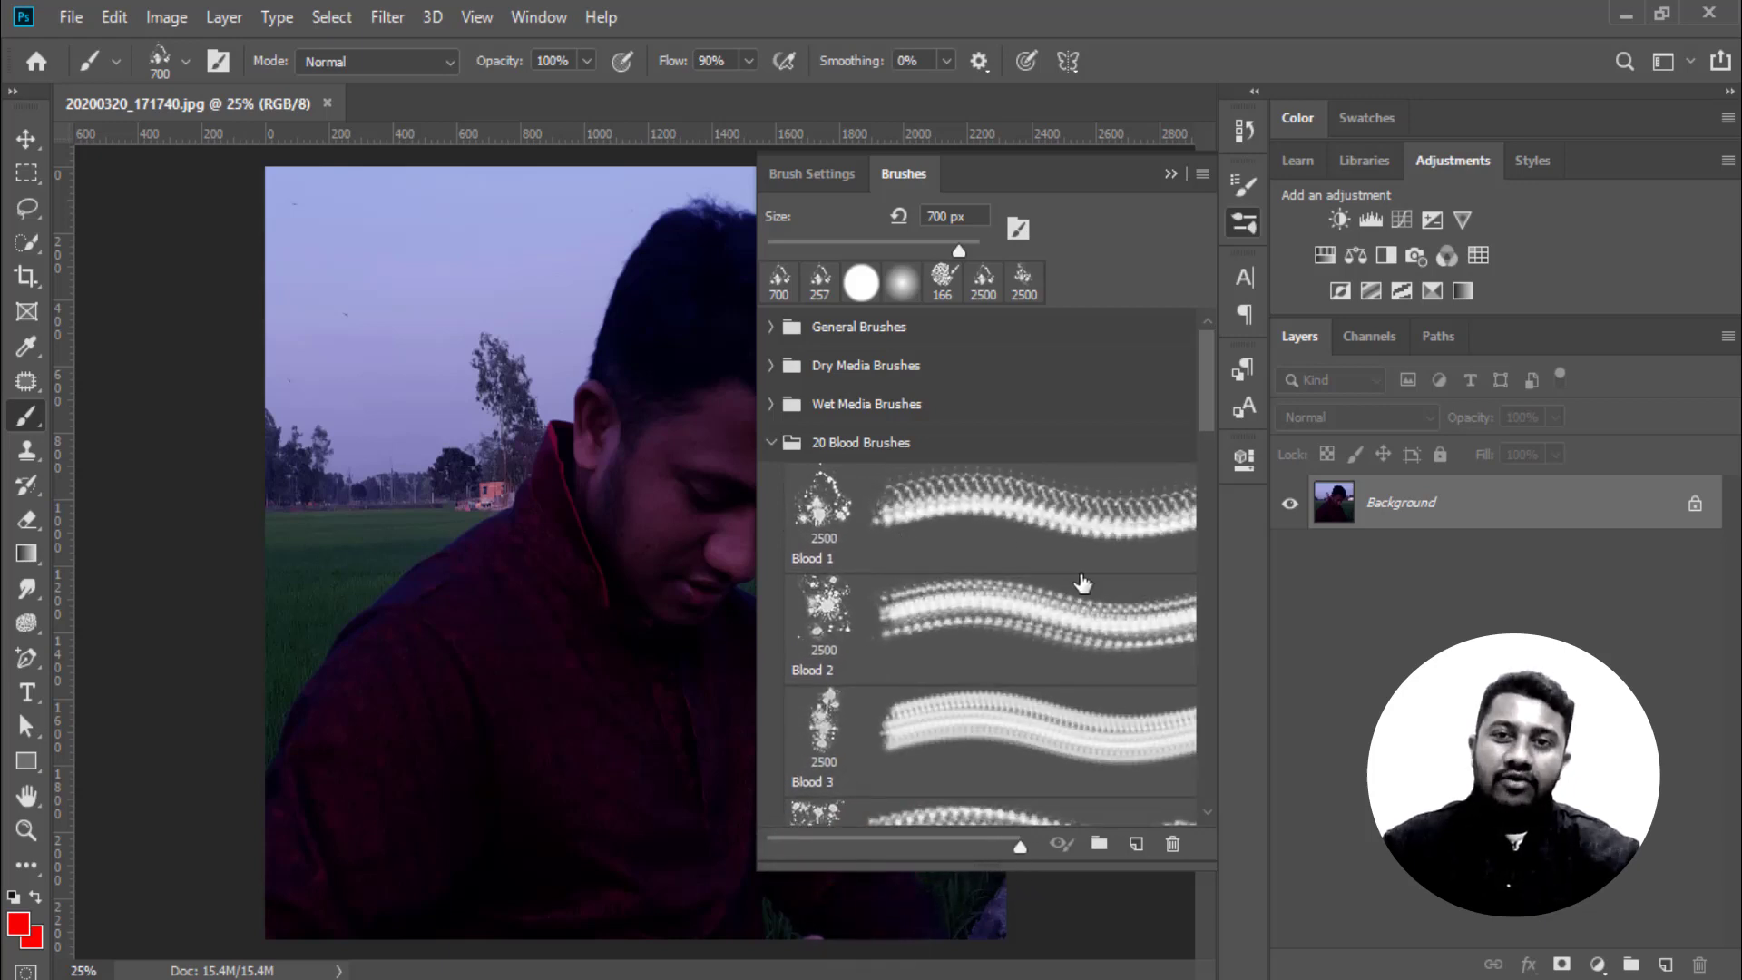
Try Blood 2 and Blood 3, settle on Blood 4 at 2500 px, and browse further presets
{"action": "scroll", "coordinate": [1082, 583], "scroll_direction": "down", "scroll_amount": 2}
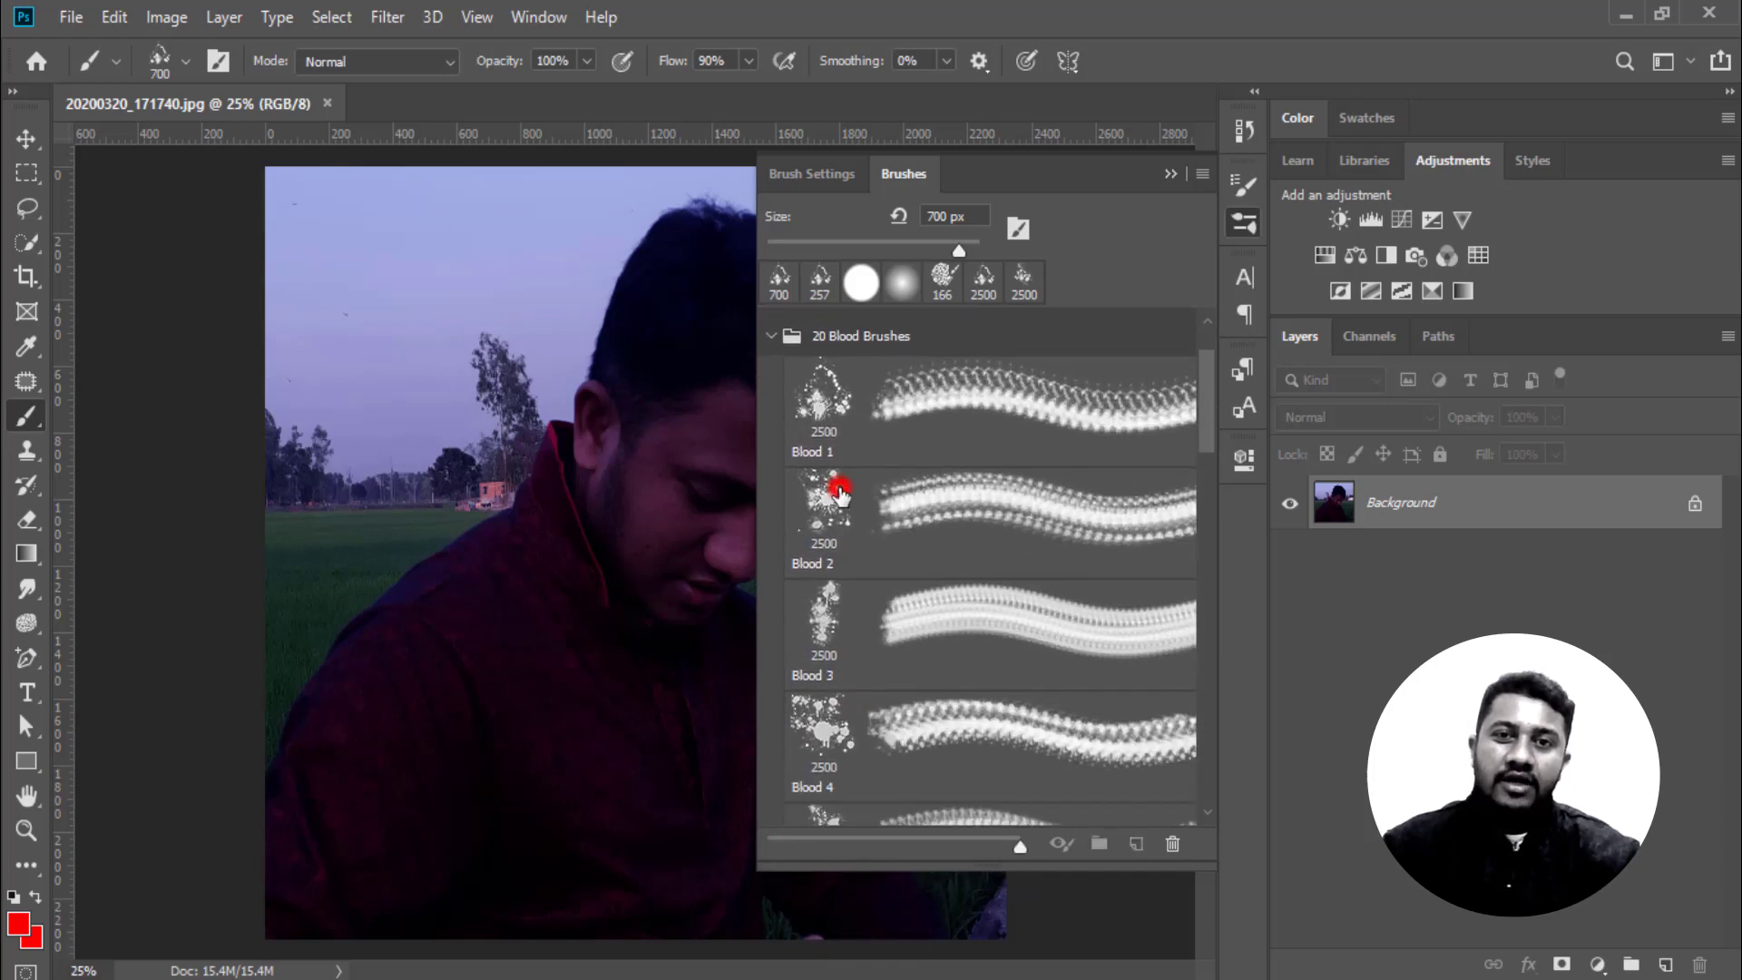
{"action": "left_click", "coordinate": [839, 493]}
{"action": "left_click", "coordinate": [826, 617]}
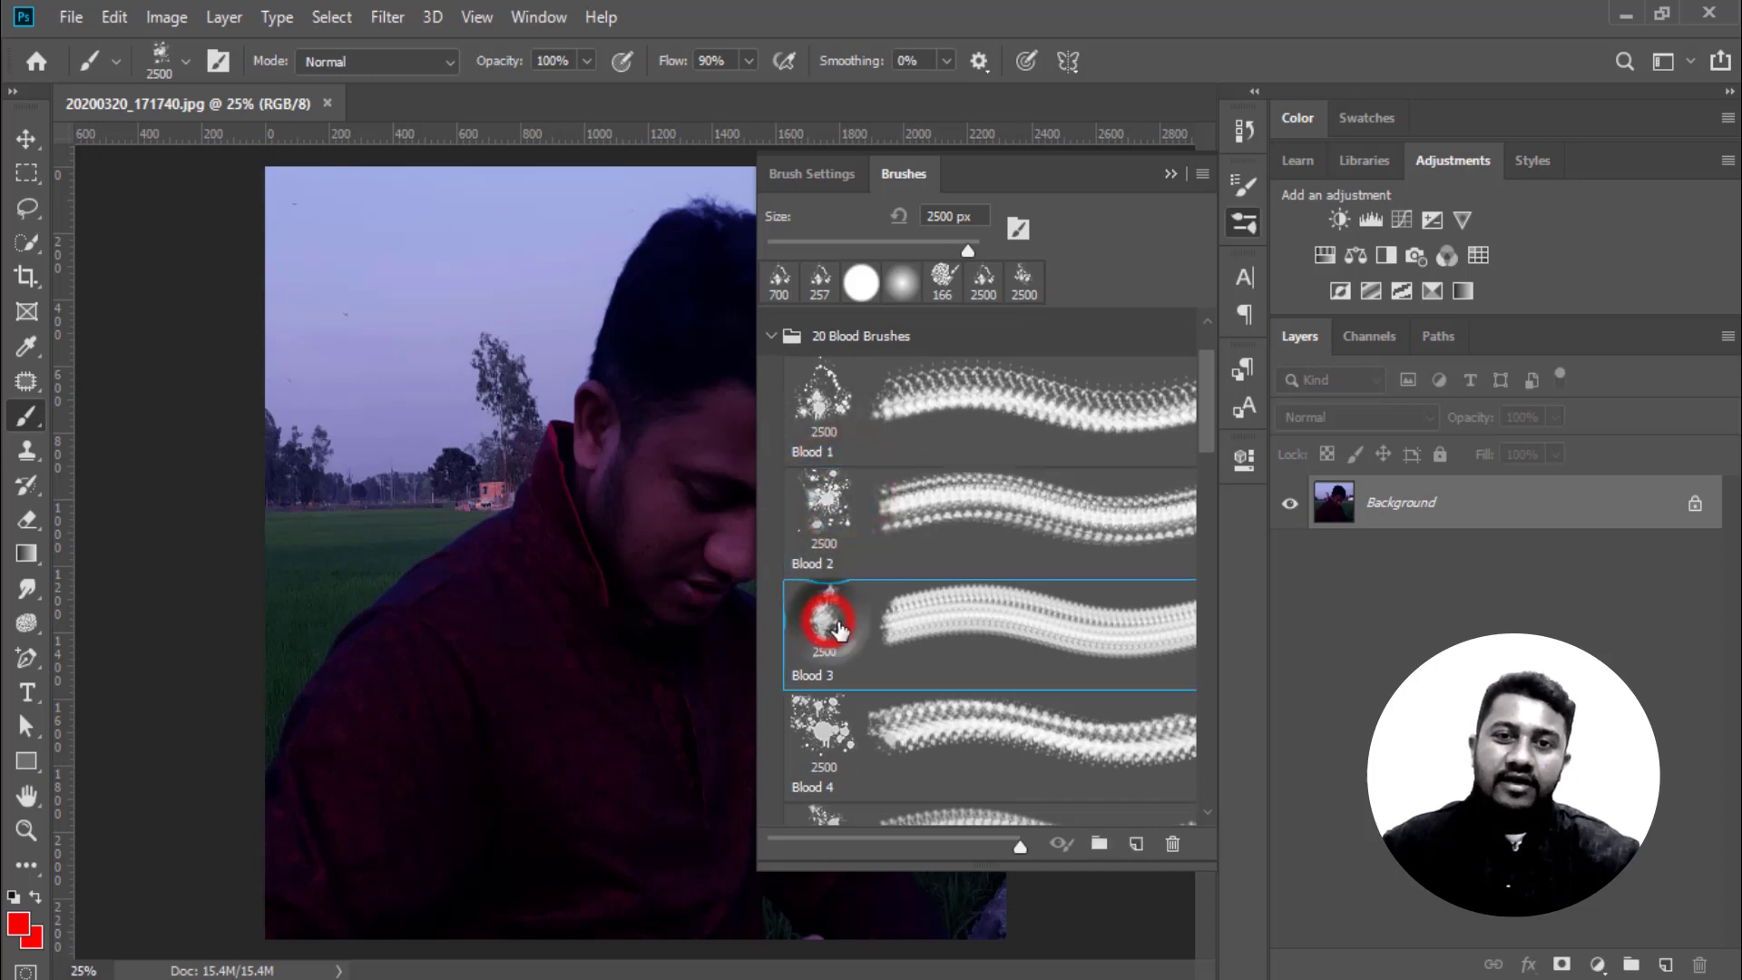
{"action": "left_click", "coordinate": [844, 731]}
{"action": "scroll", "coordinate": [844, 726], "scroll_direction": "down", "scroll_amount": 2}
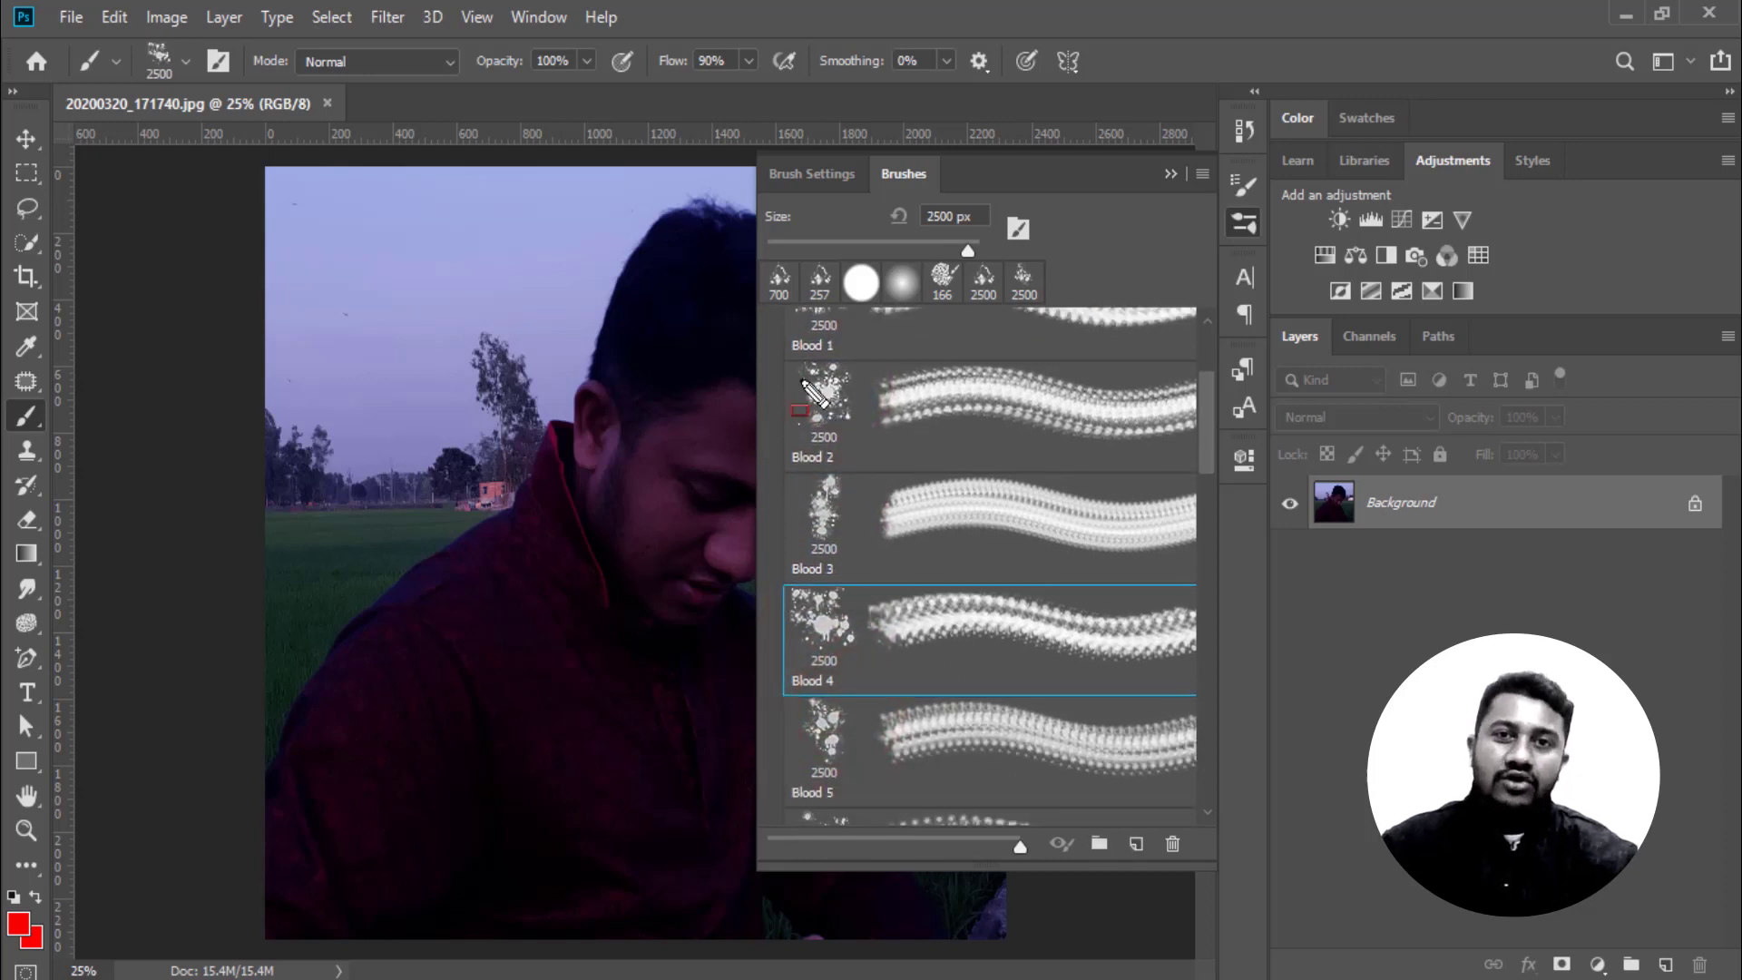
{"action": "left_click_drag", "start_coordinate": [787, 354], "coordinate": [853, 812]}
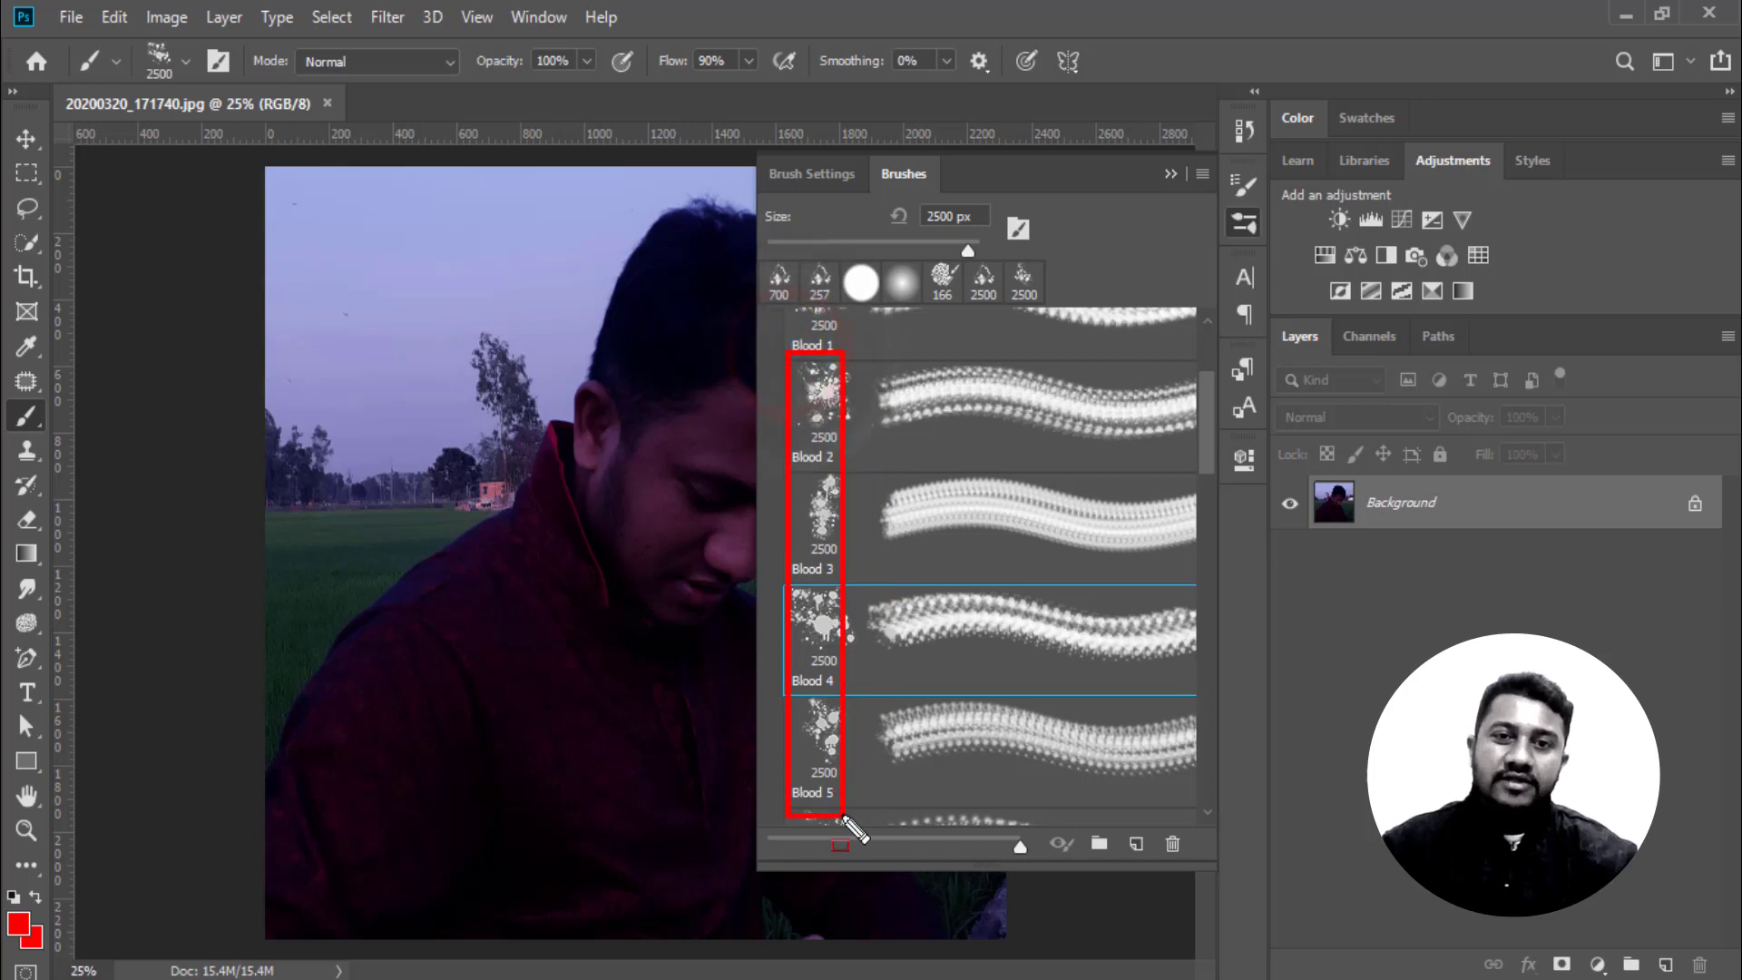
{"action": "scroll", "coordinate": [843, 744], "scroll_direction": "down", "scroll_amount": 1}
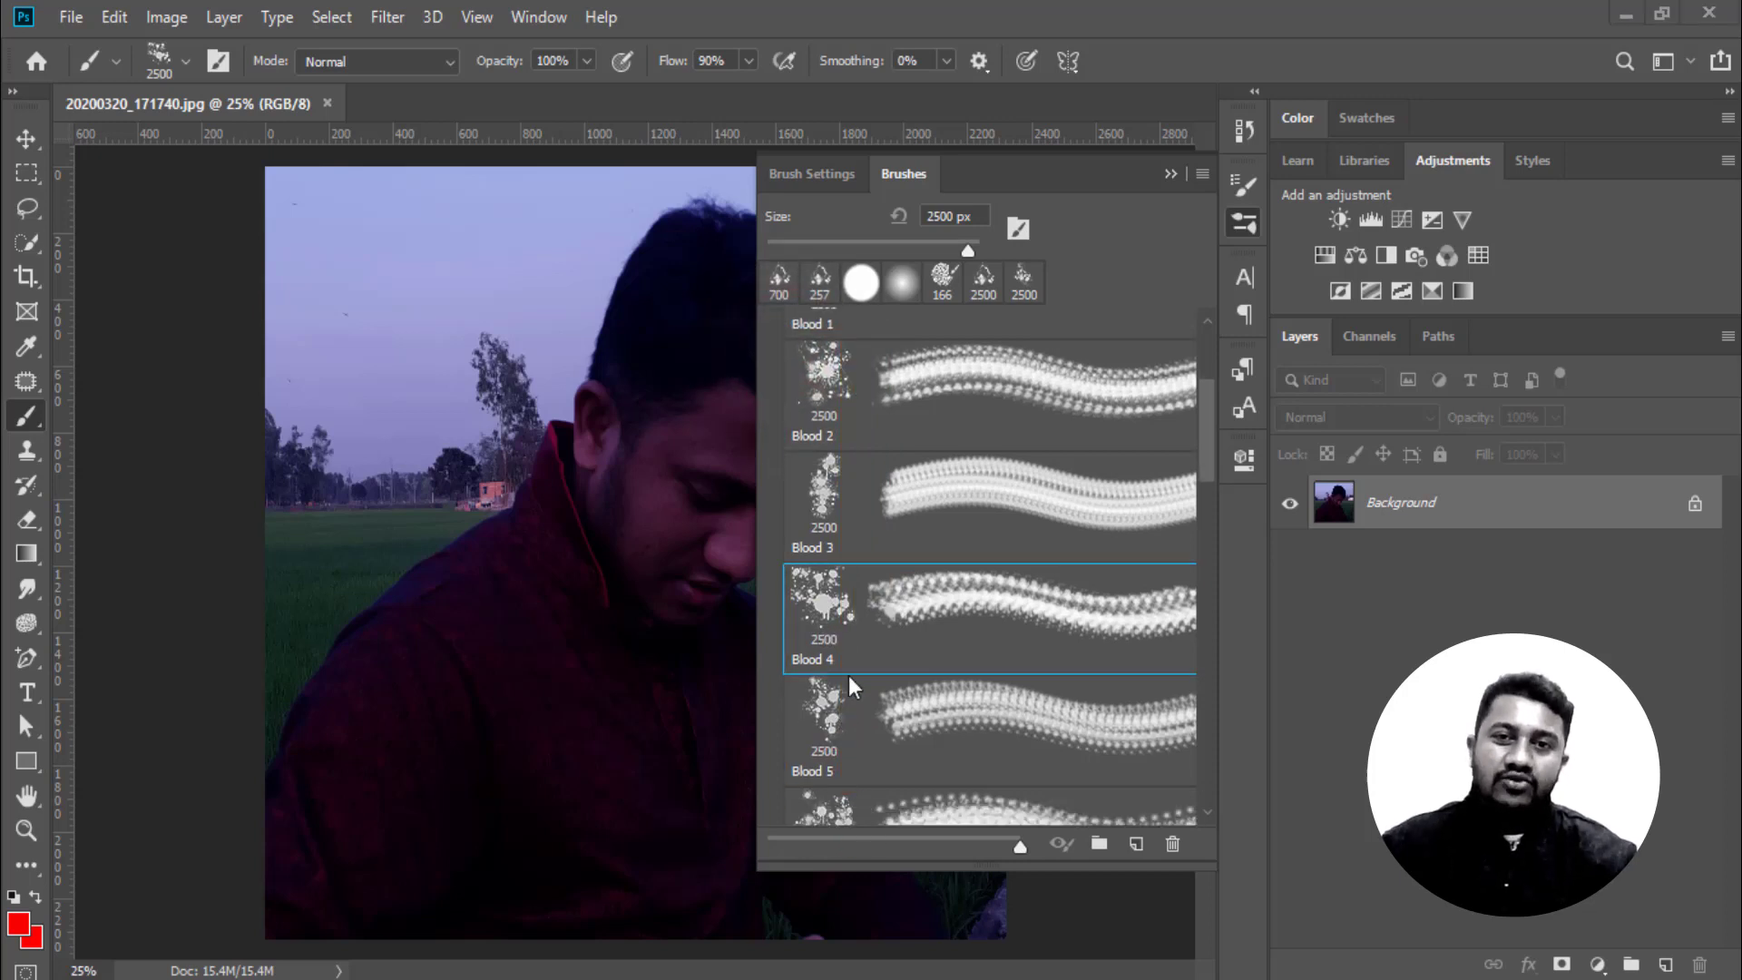
{"action": "scroll", "coordinate": [848, 675], "scroll_direction": "down", "scroll_amount": 2}
{"action": "scroll", "coordinate": [896, 709], "scroll_direction": "down", "scroll_amount": 1}
{"action": "scroll", "coordinate": [911, 707], "scroll_direction": "down", "scroll_amount": 1}
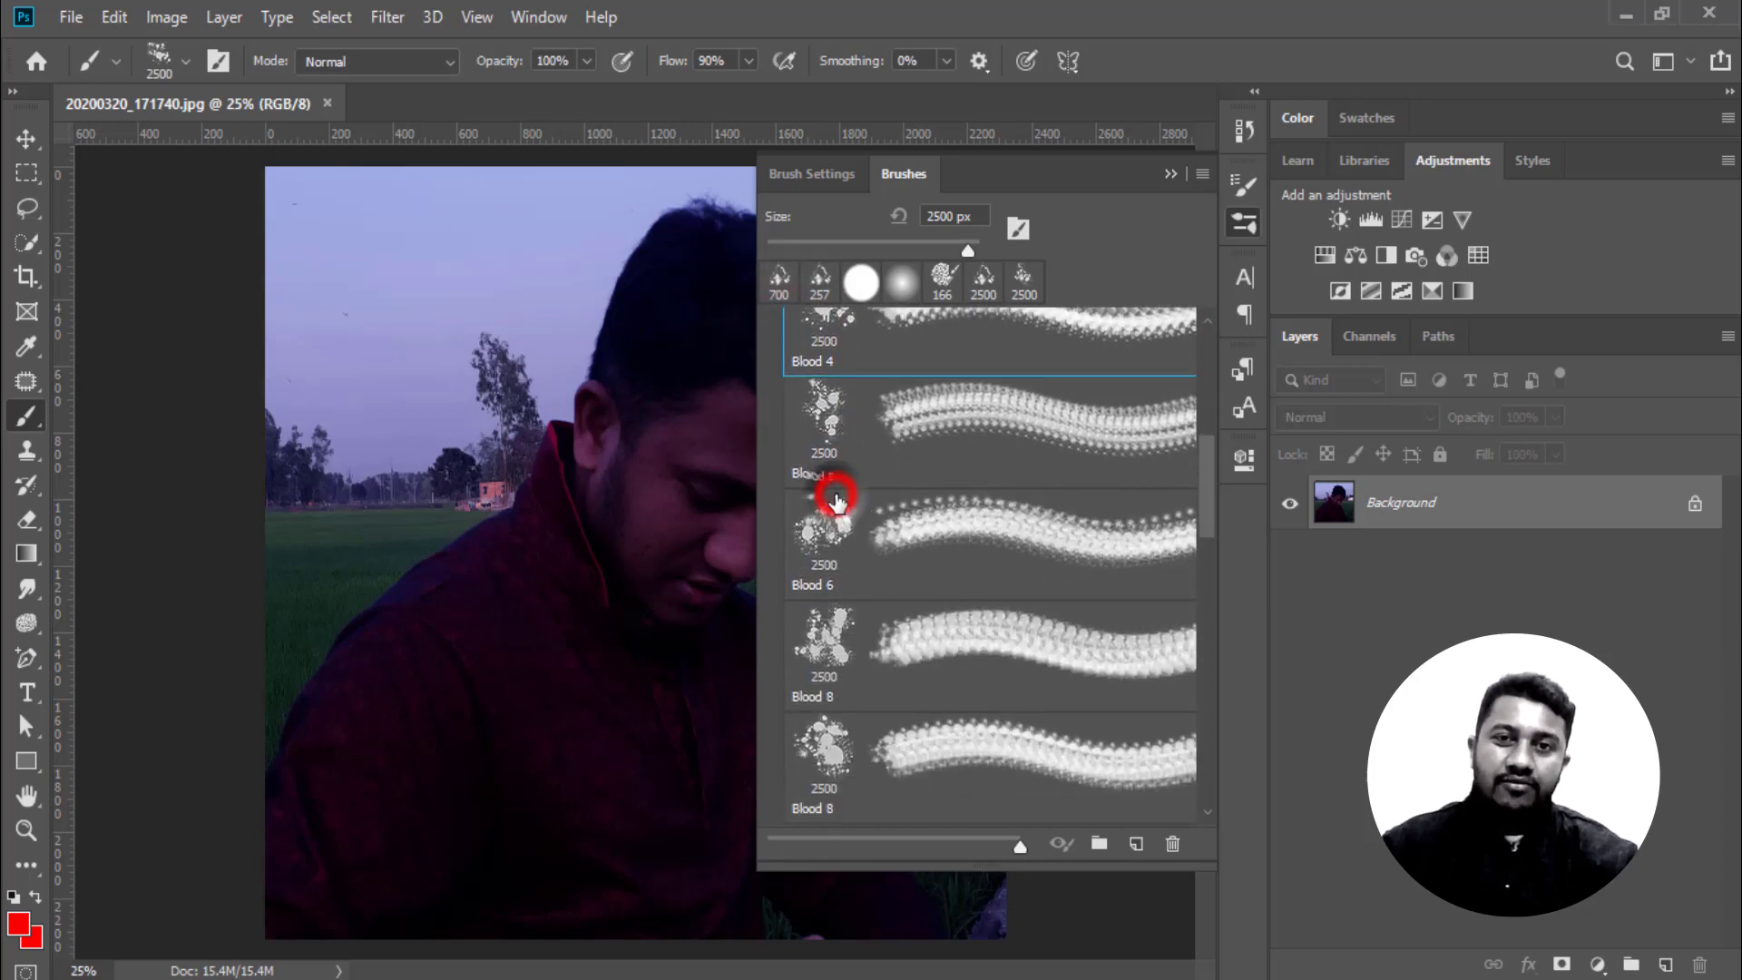
Choose the Blood 6 splatter brush, reduce its size, and stamp it on the shoulder
{"action": "left_click", "coordinate": [826, 535]}
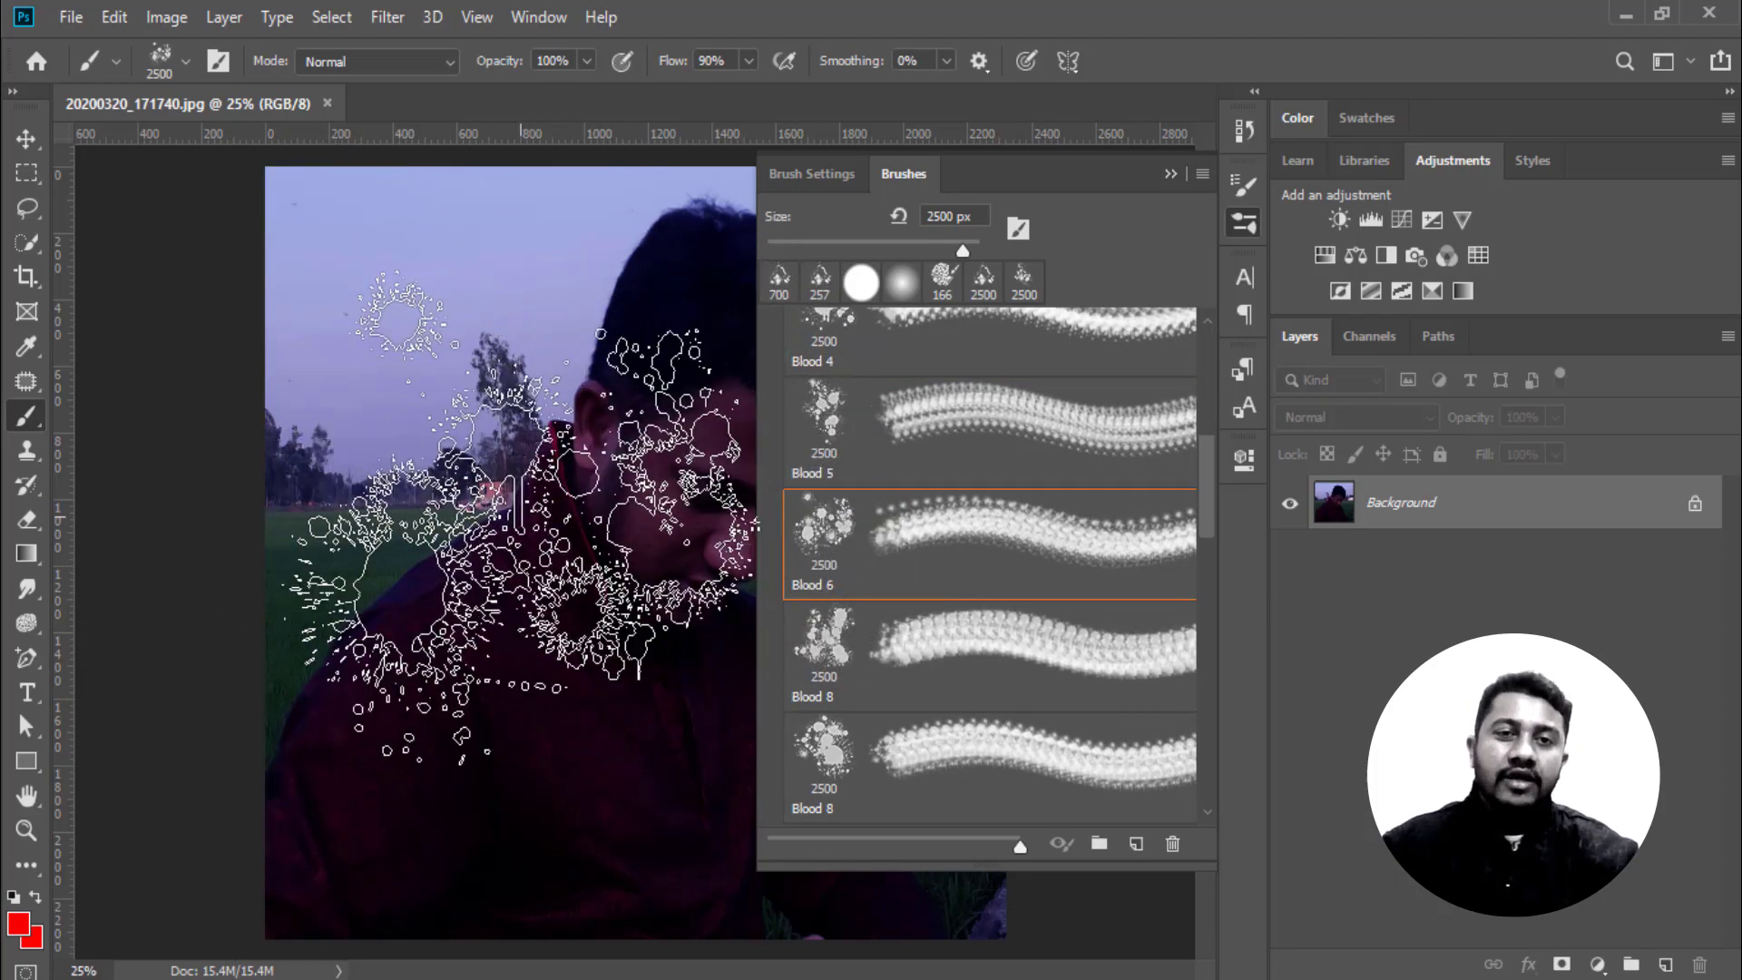
{"action": "key", "text": "bracketleft"}
{"action": "key", "text": "bracketleft"}
{"action": "key", "text": "bracketleft"}
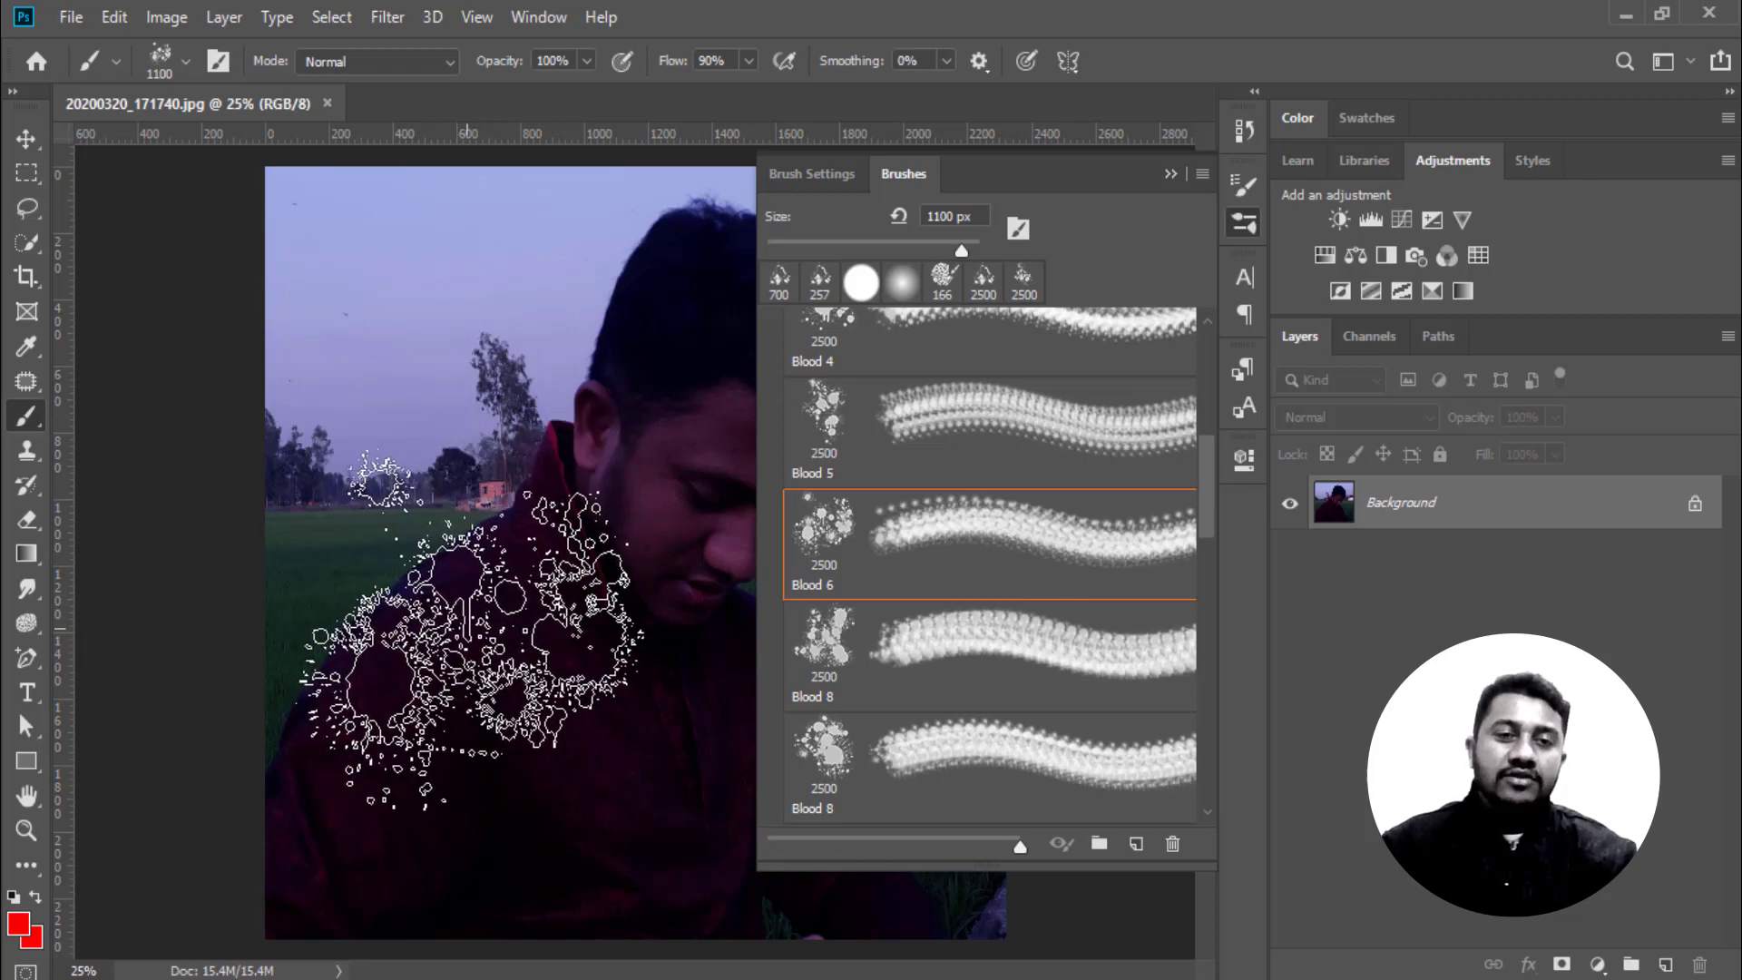
{"action": "left_click", "coordinate": [459, 676]}
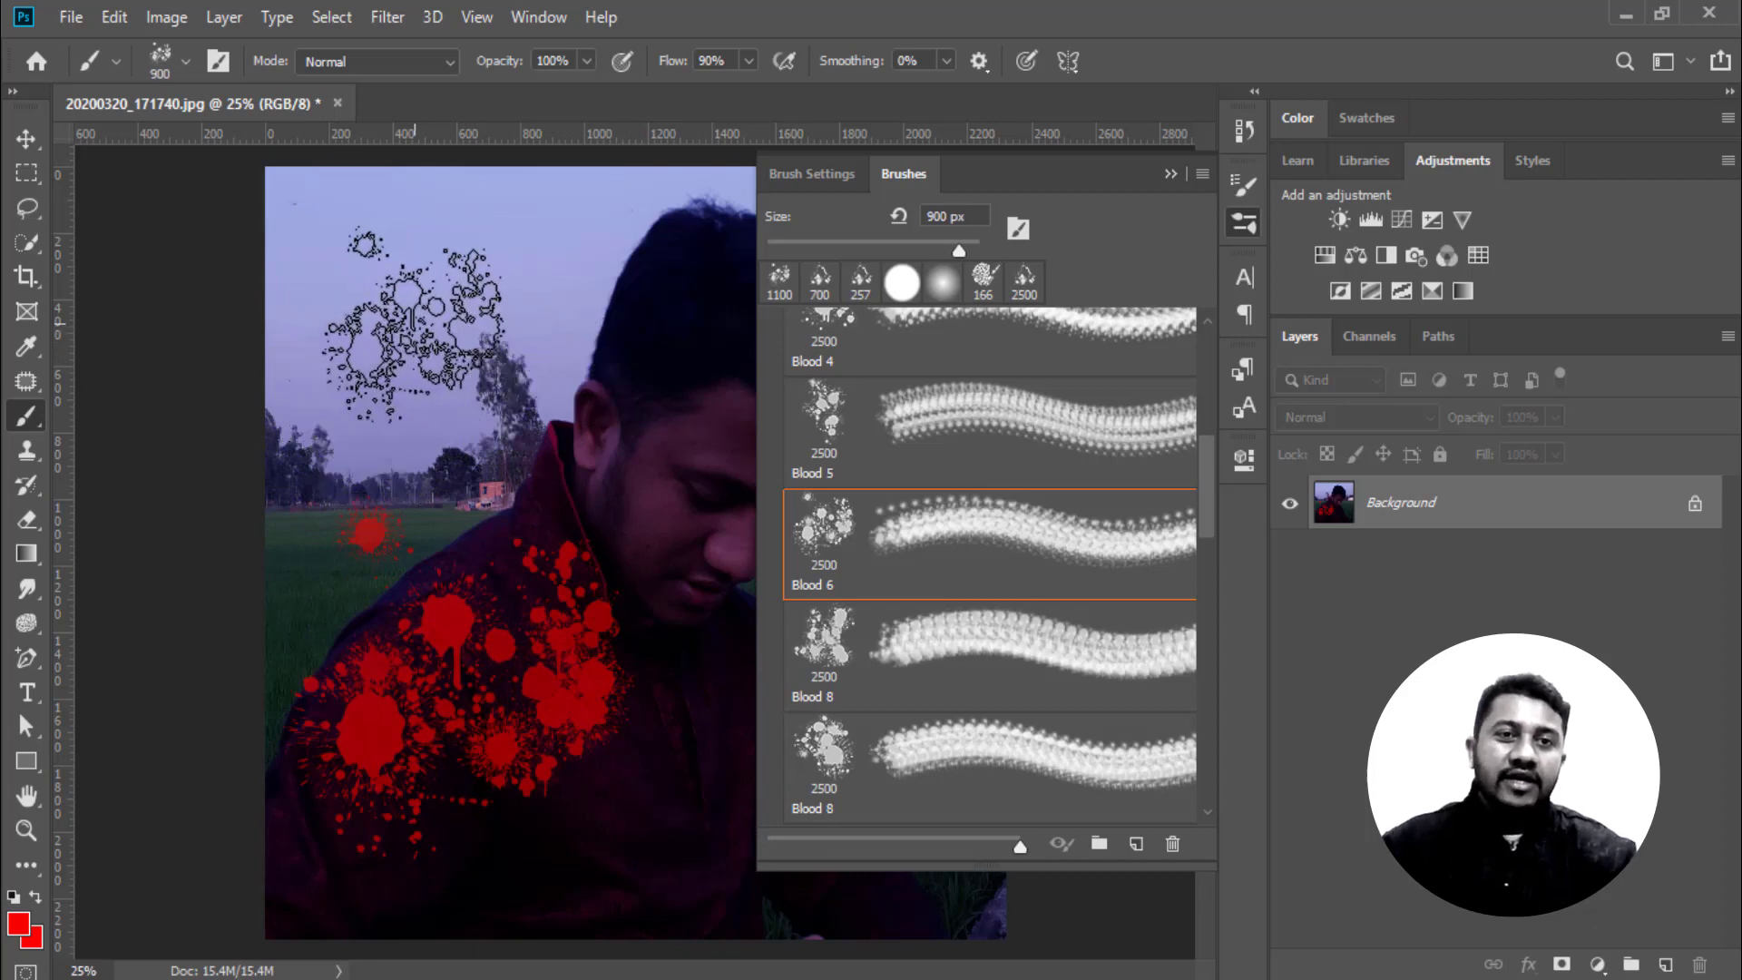
Reduce the Blood 6 brush to 180 px and make the list previews smaller
{"action": "key", "text": "bracketleft"}
{"action": "key", "text": "bracketleft"}
{"action": "key", "text": "bracketleft"}
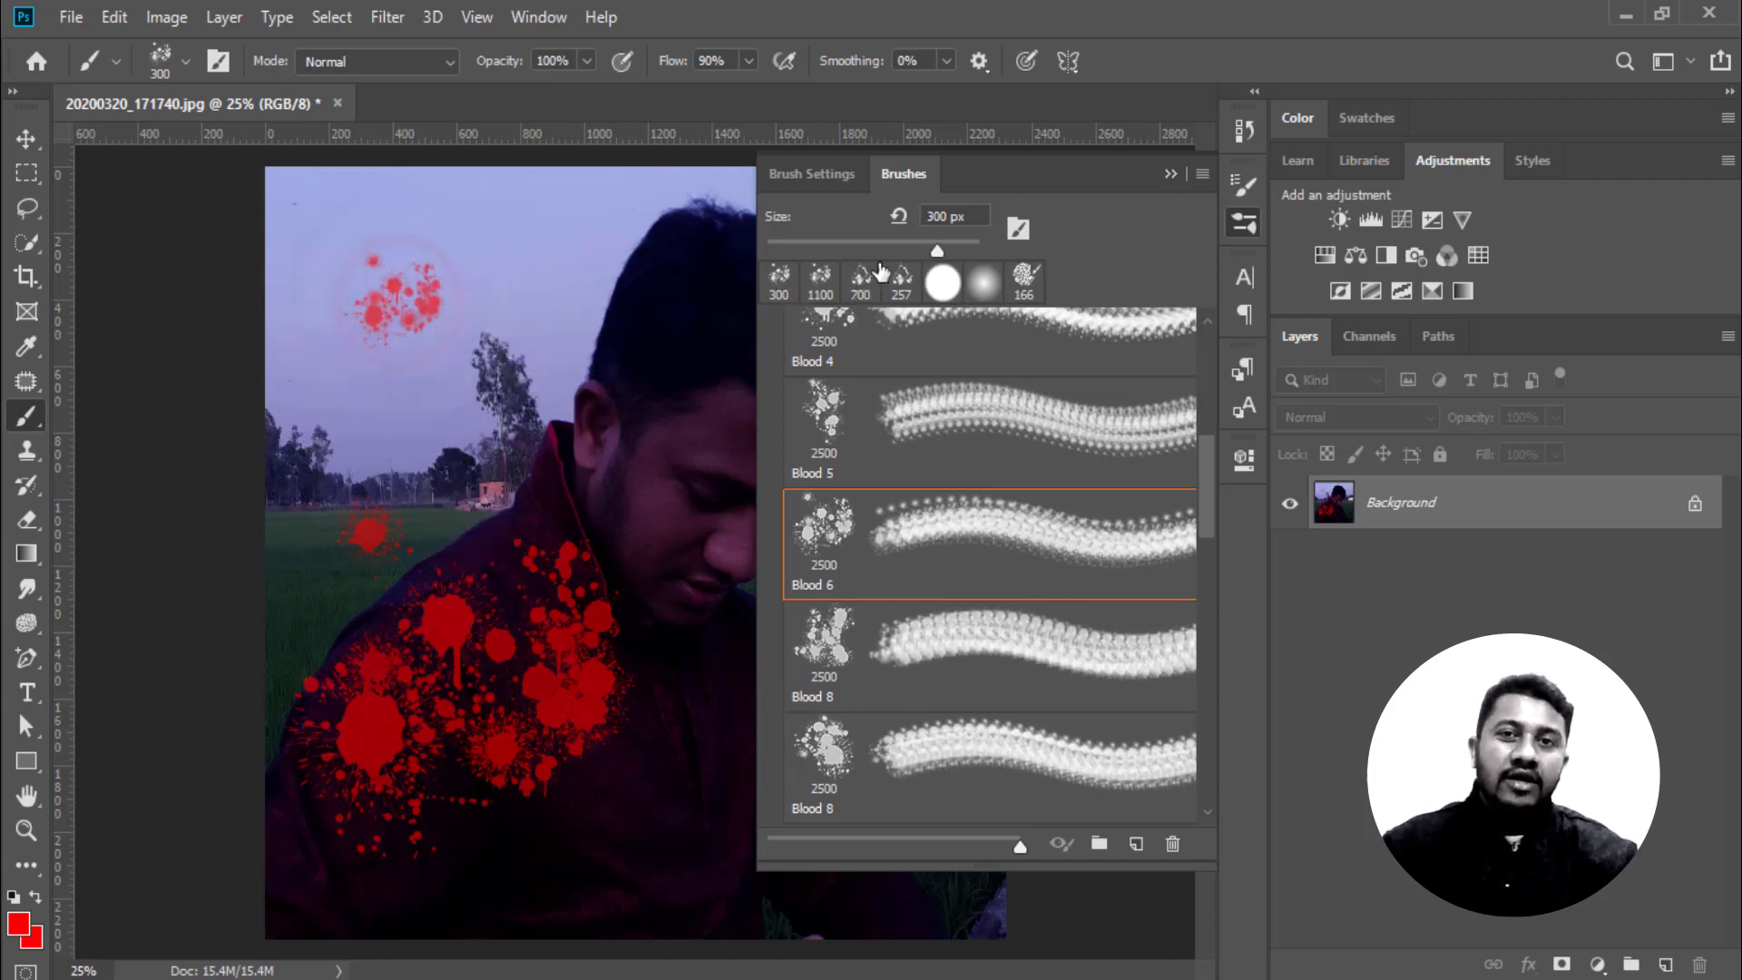
{"action": "left_click_drag", "start_coordinate": [937, 252], "coordinate": [917, 256]}
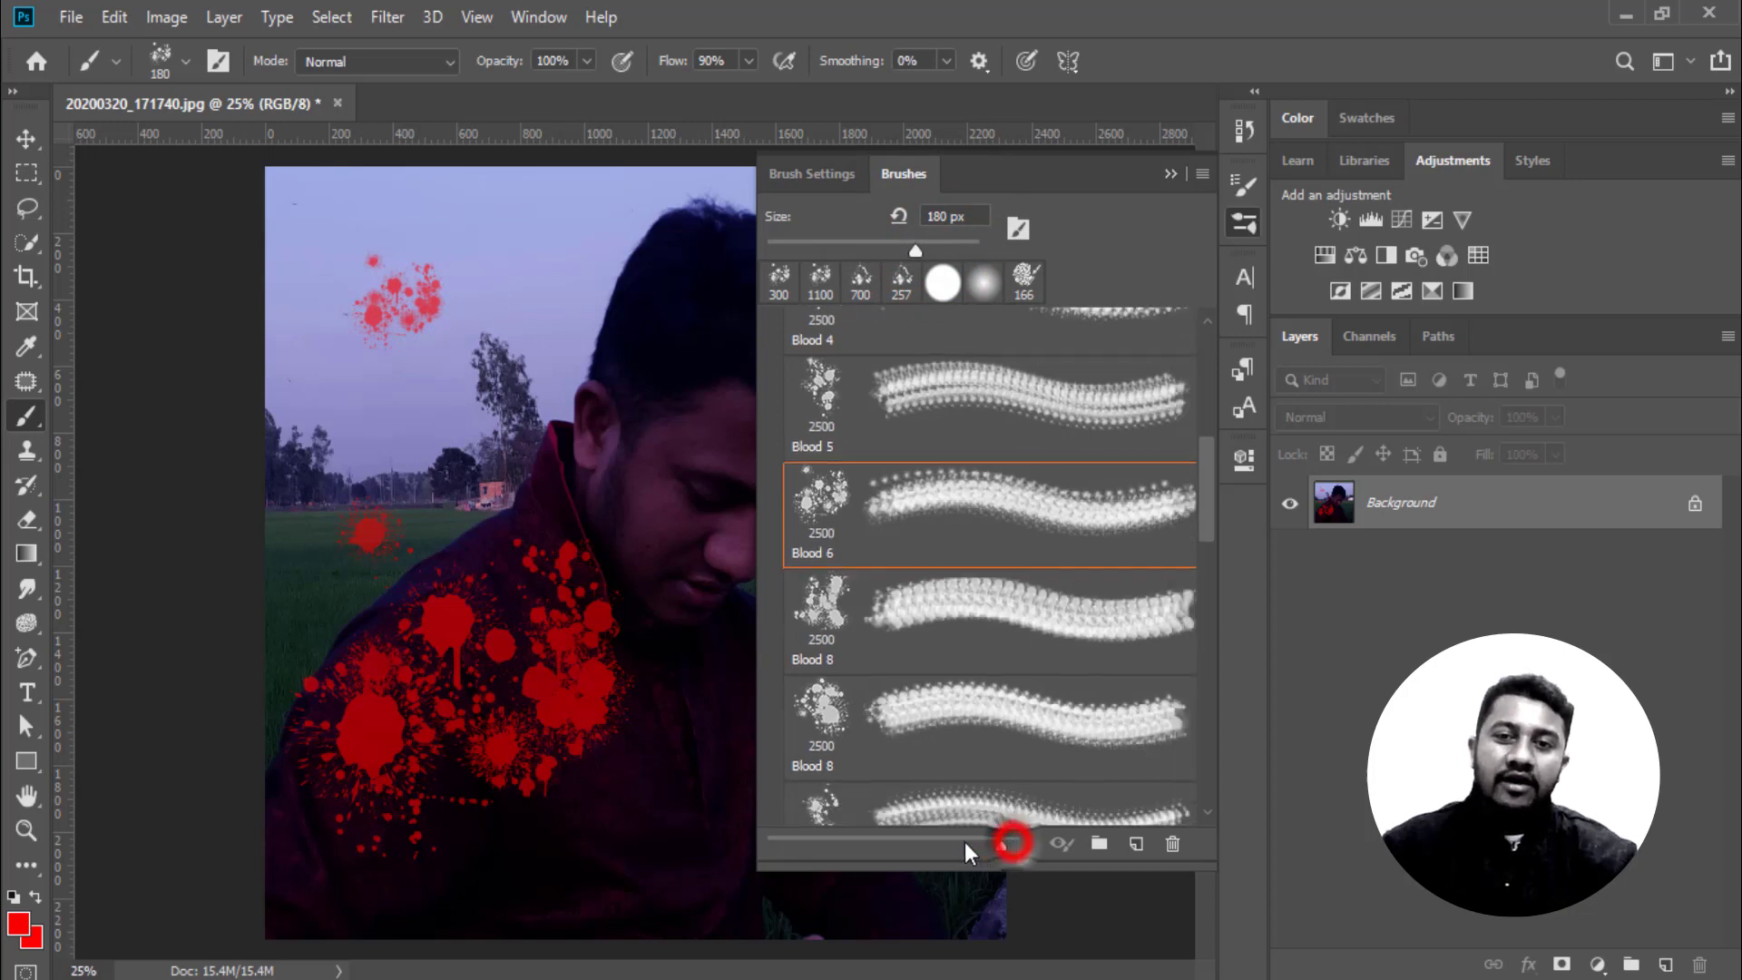
{"action": "left_click_drag", "start_coordinate": [1016, 841], "coordinate": [895, 842]}
Shrink previews to a compact list and collapse the 20 Blood Brushes group
{"action": "left_click", "coordinate": [1053, 844]}
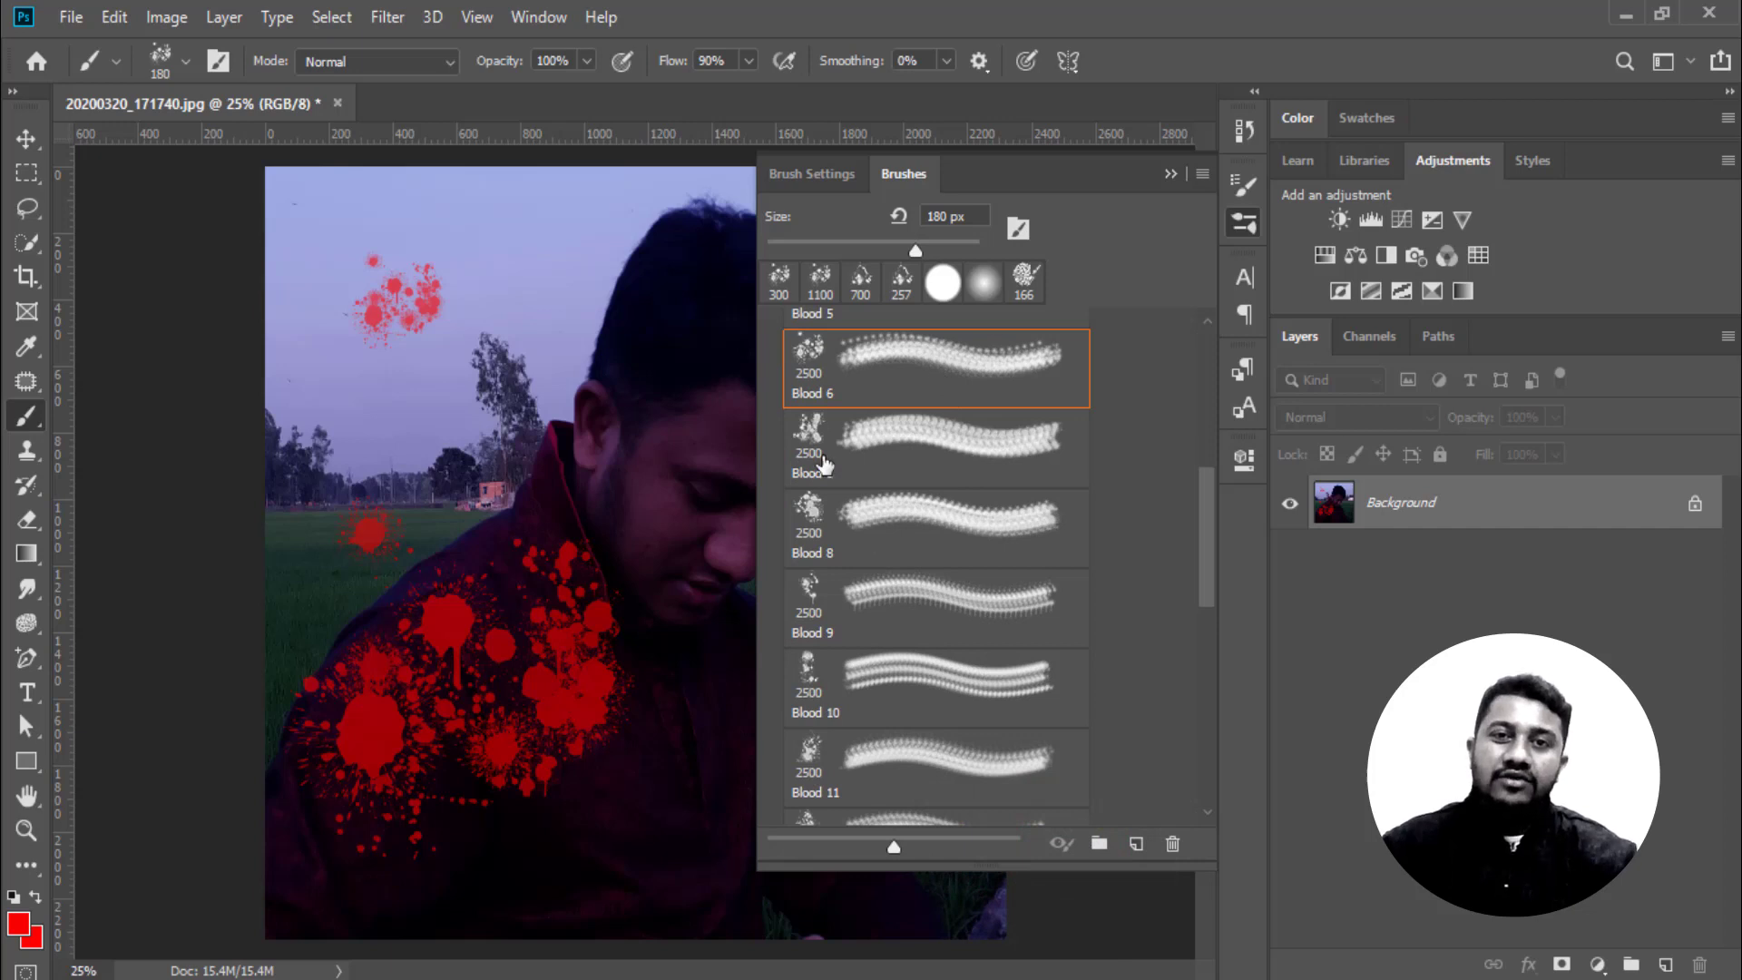
{"action": "scroll", "coordinate": [934, 514], "scroll_direction": "up", "scroll_amount": 2}
{"action": "scroll", "coordinate": [934, 508], "scroll_direction": "up", "scroll_amount": 1}
{"action": "scroll", "coordinate": [933, 508], "scroll_direction": "up", "scroll_amount": 1}
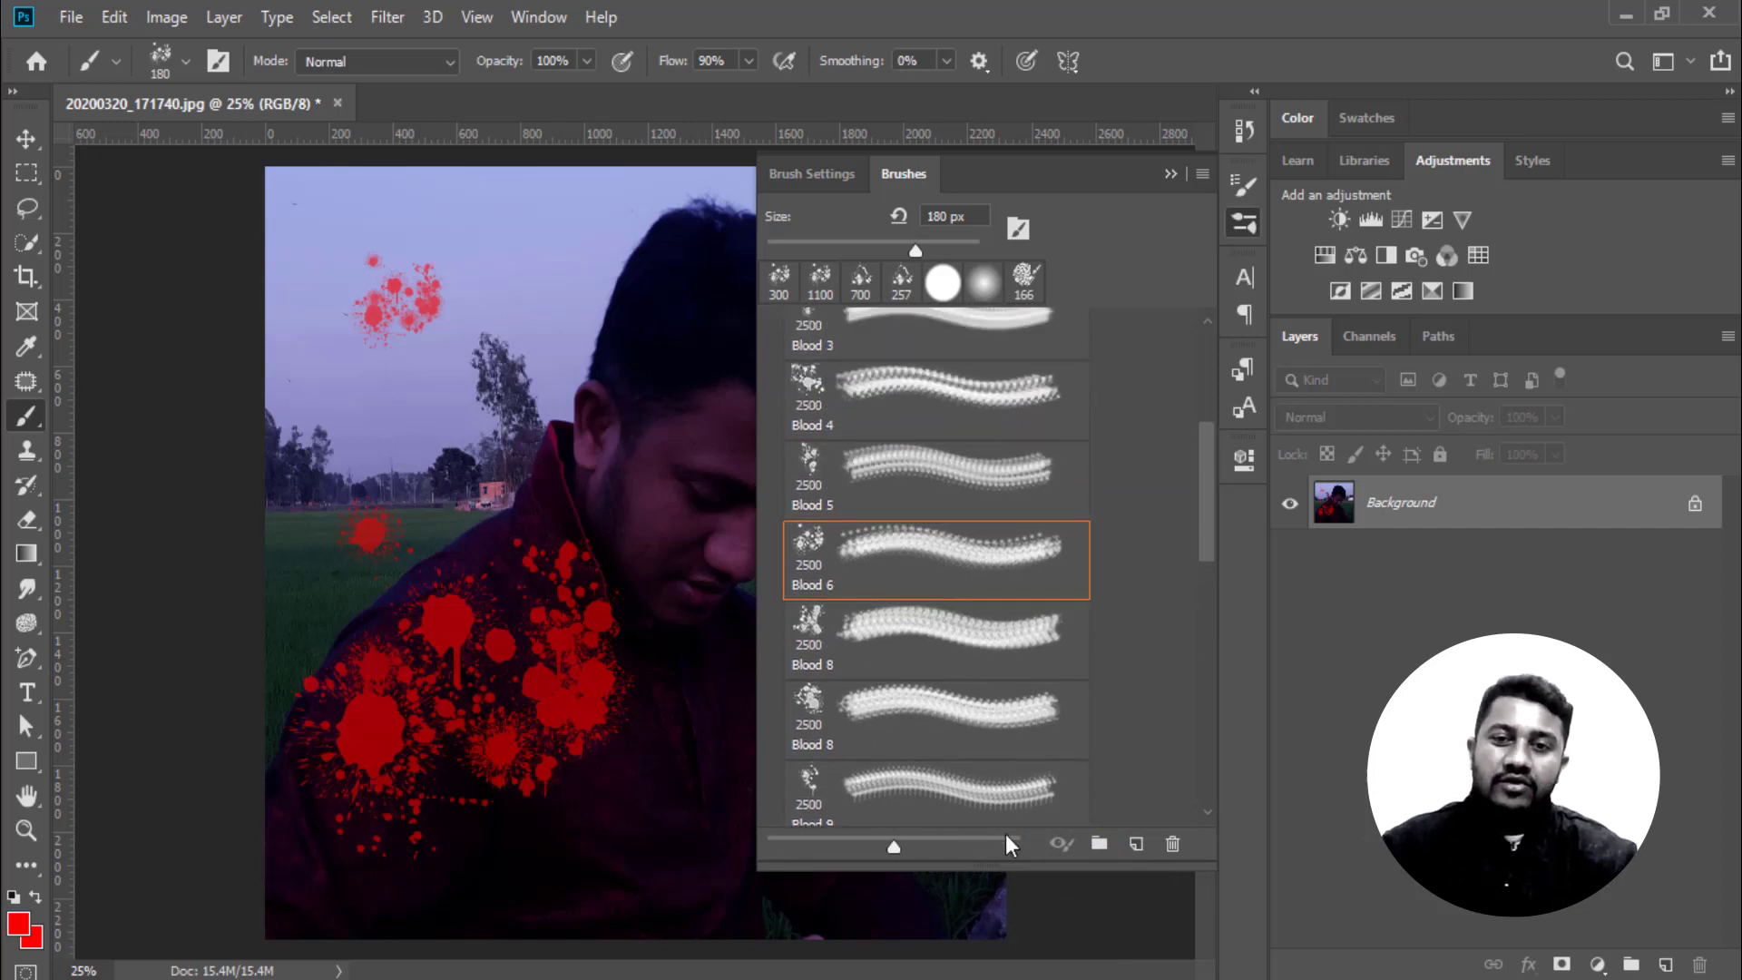
{"action": "left_click_drag", "start_coordinate": [894, 846], "coordinate": [799, 847]}
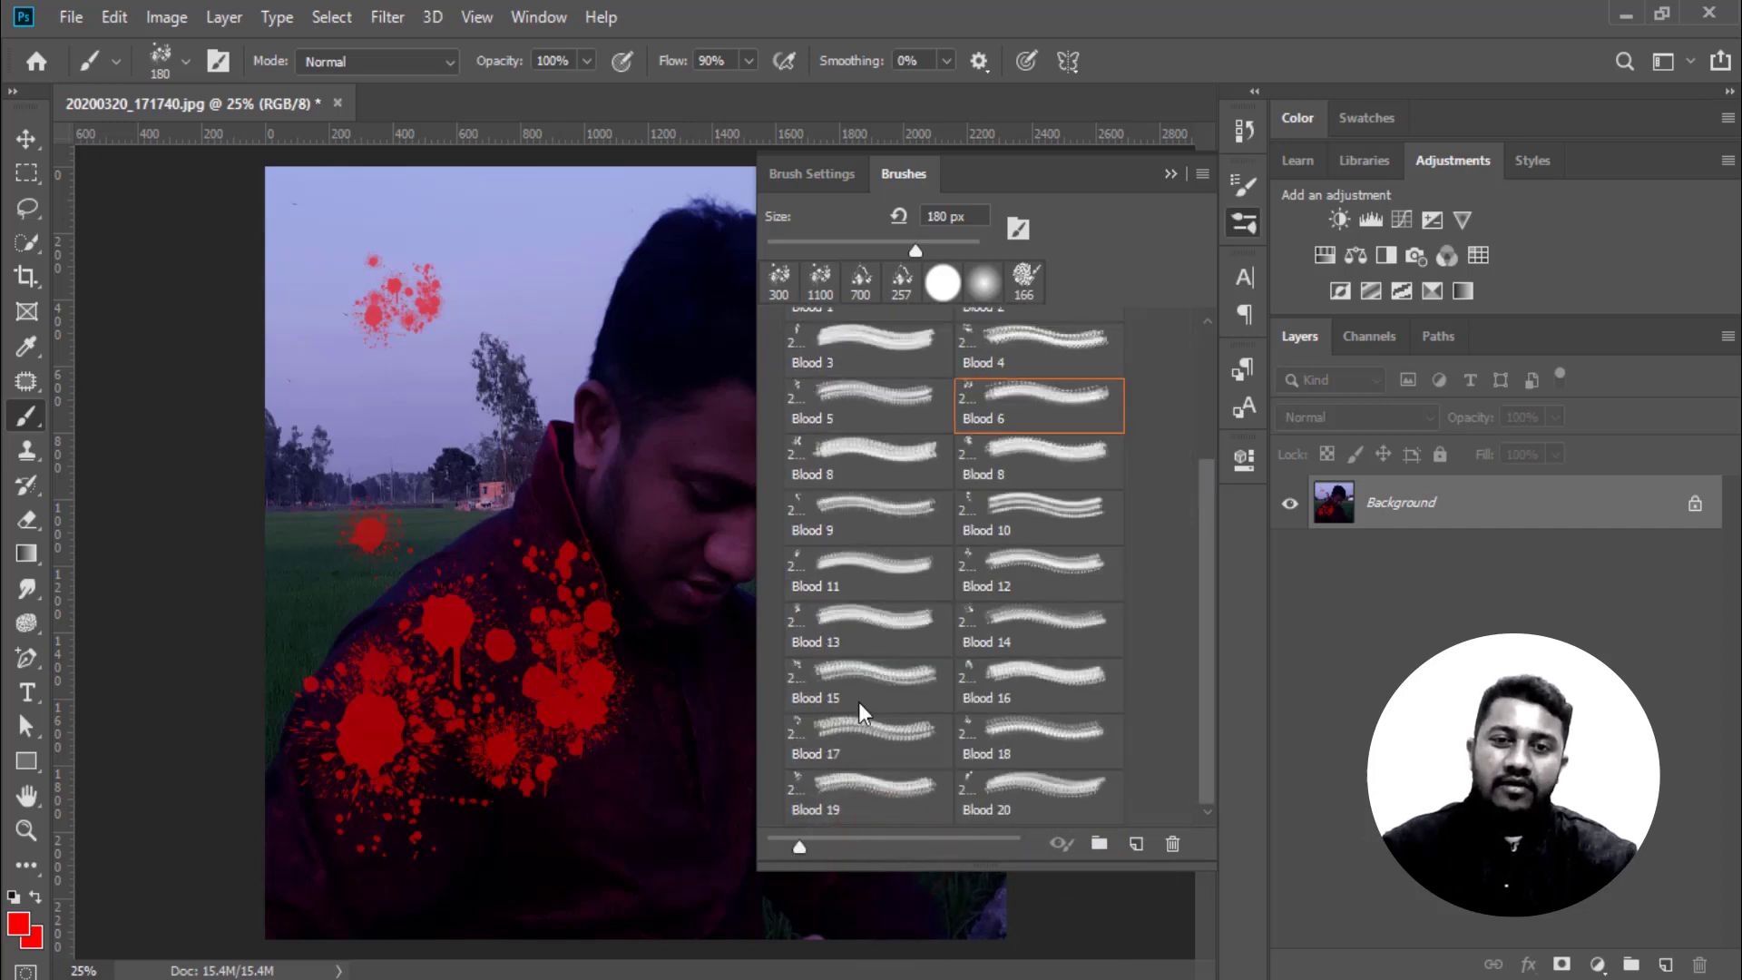
{"action": "scroll", "coordinate": [1146, 517], "scroll_direction": "up", "scroll_amount": 1}
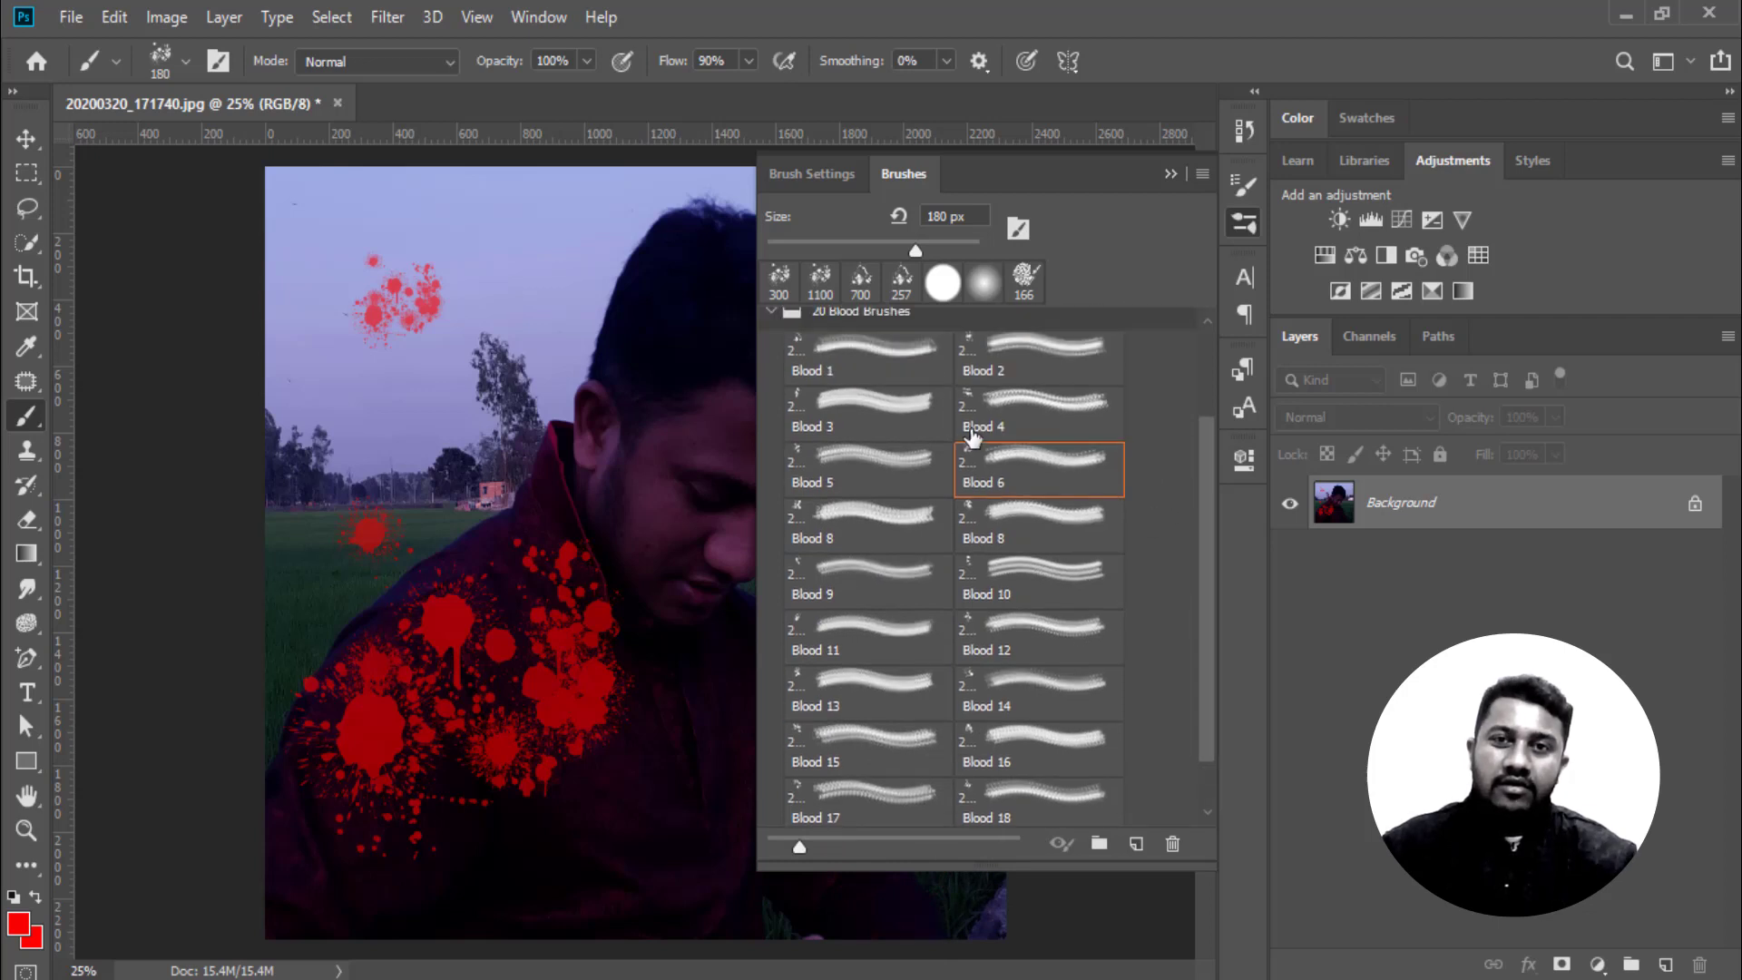
{"action": "left_click", "coordinate": [772, 318]}
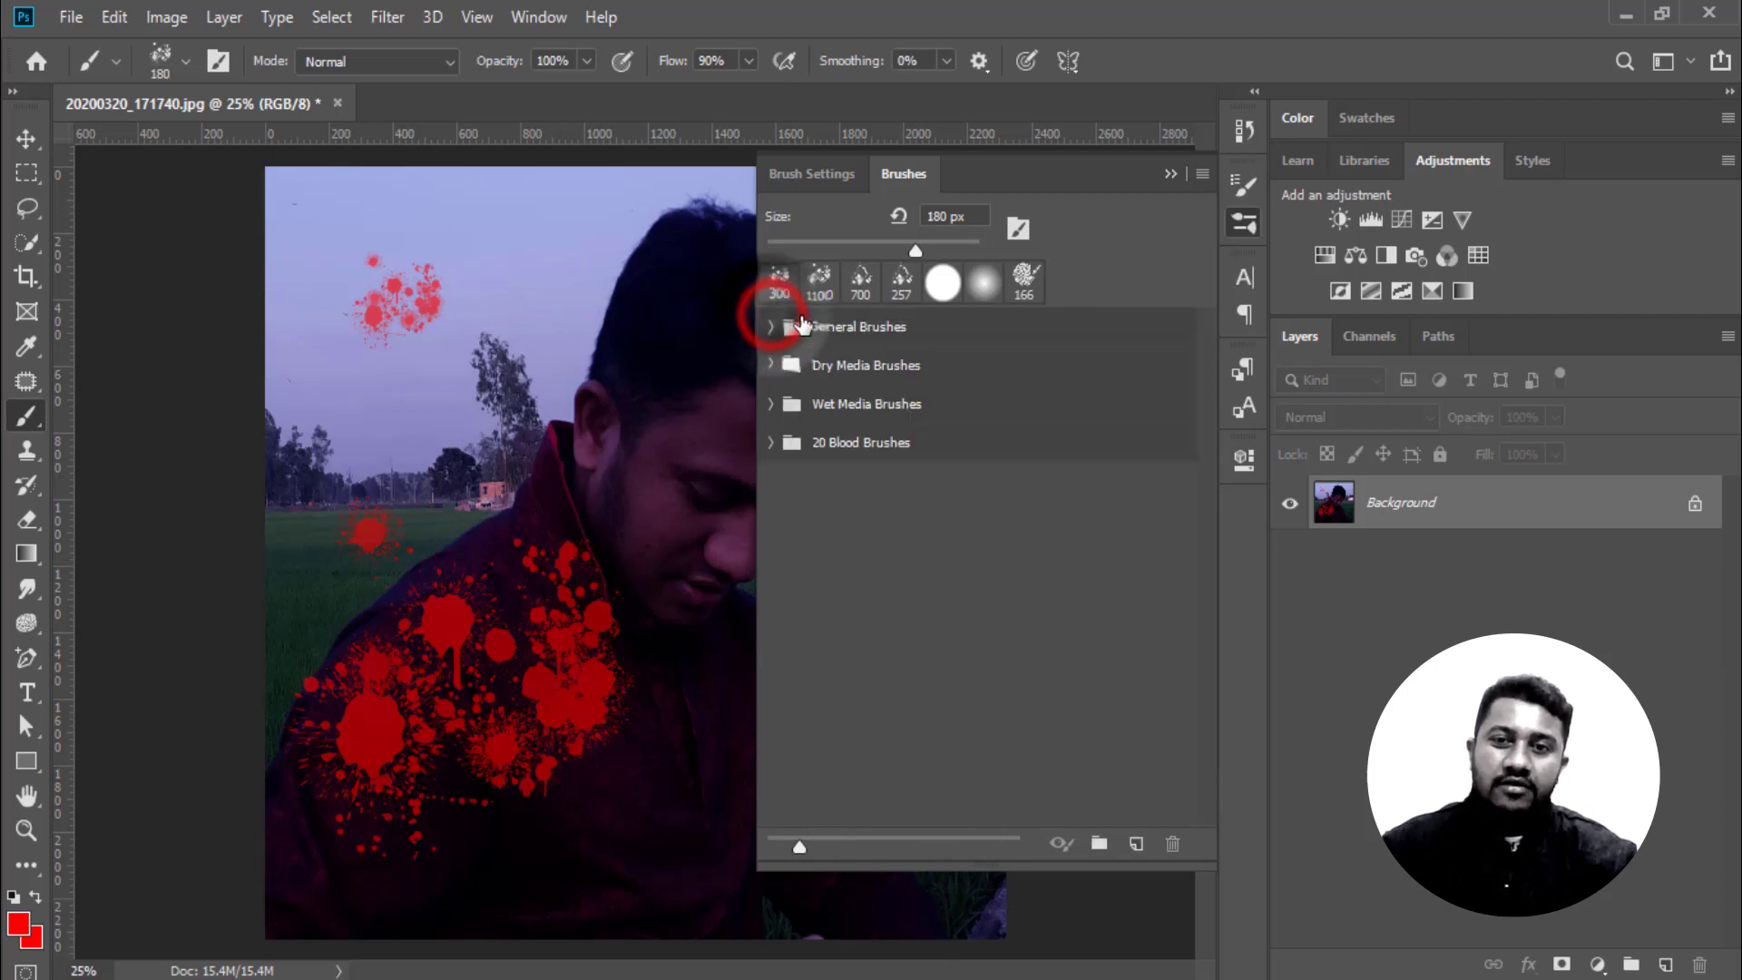
{"action": "left_click", "coordinate": [821, 336]}
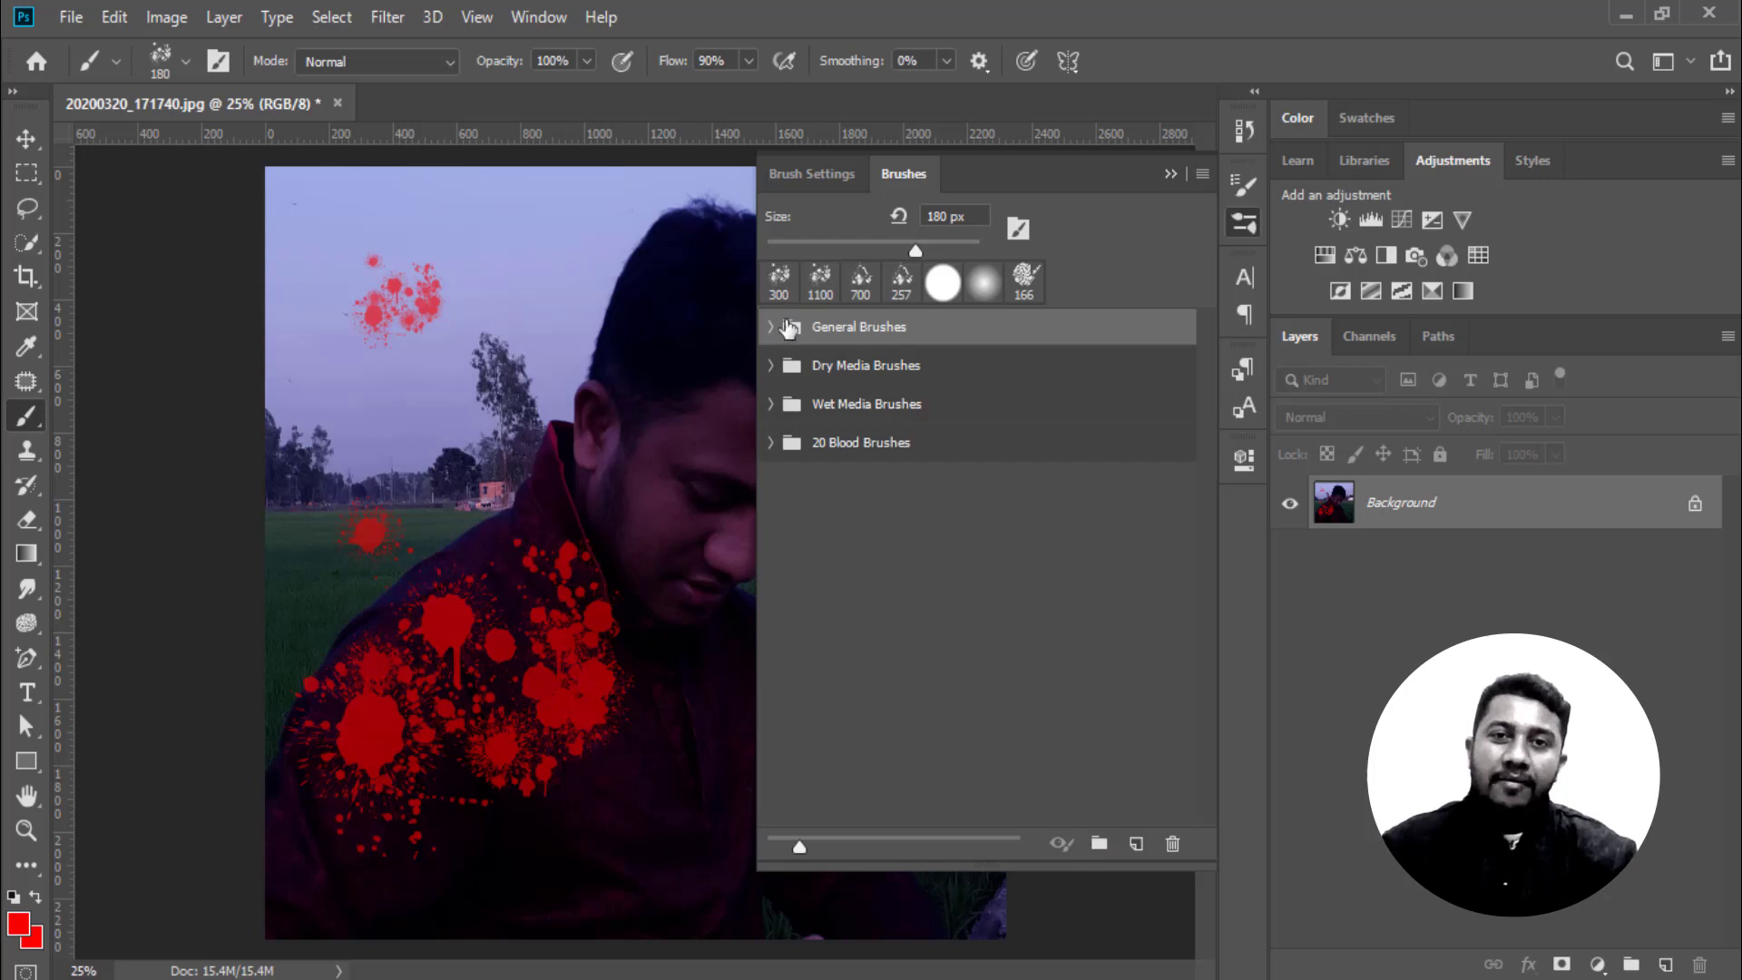
{"action": "left_click", "coordinate": [853, 519]}
Create group '120' and save the 180 px red brush as preset 'Blood 6 1' with size and colour
{"action": "left_click", "coordinate": [1100, 843]}
{"action": "type", "text": "120"}
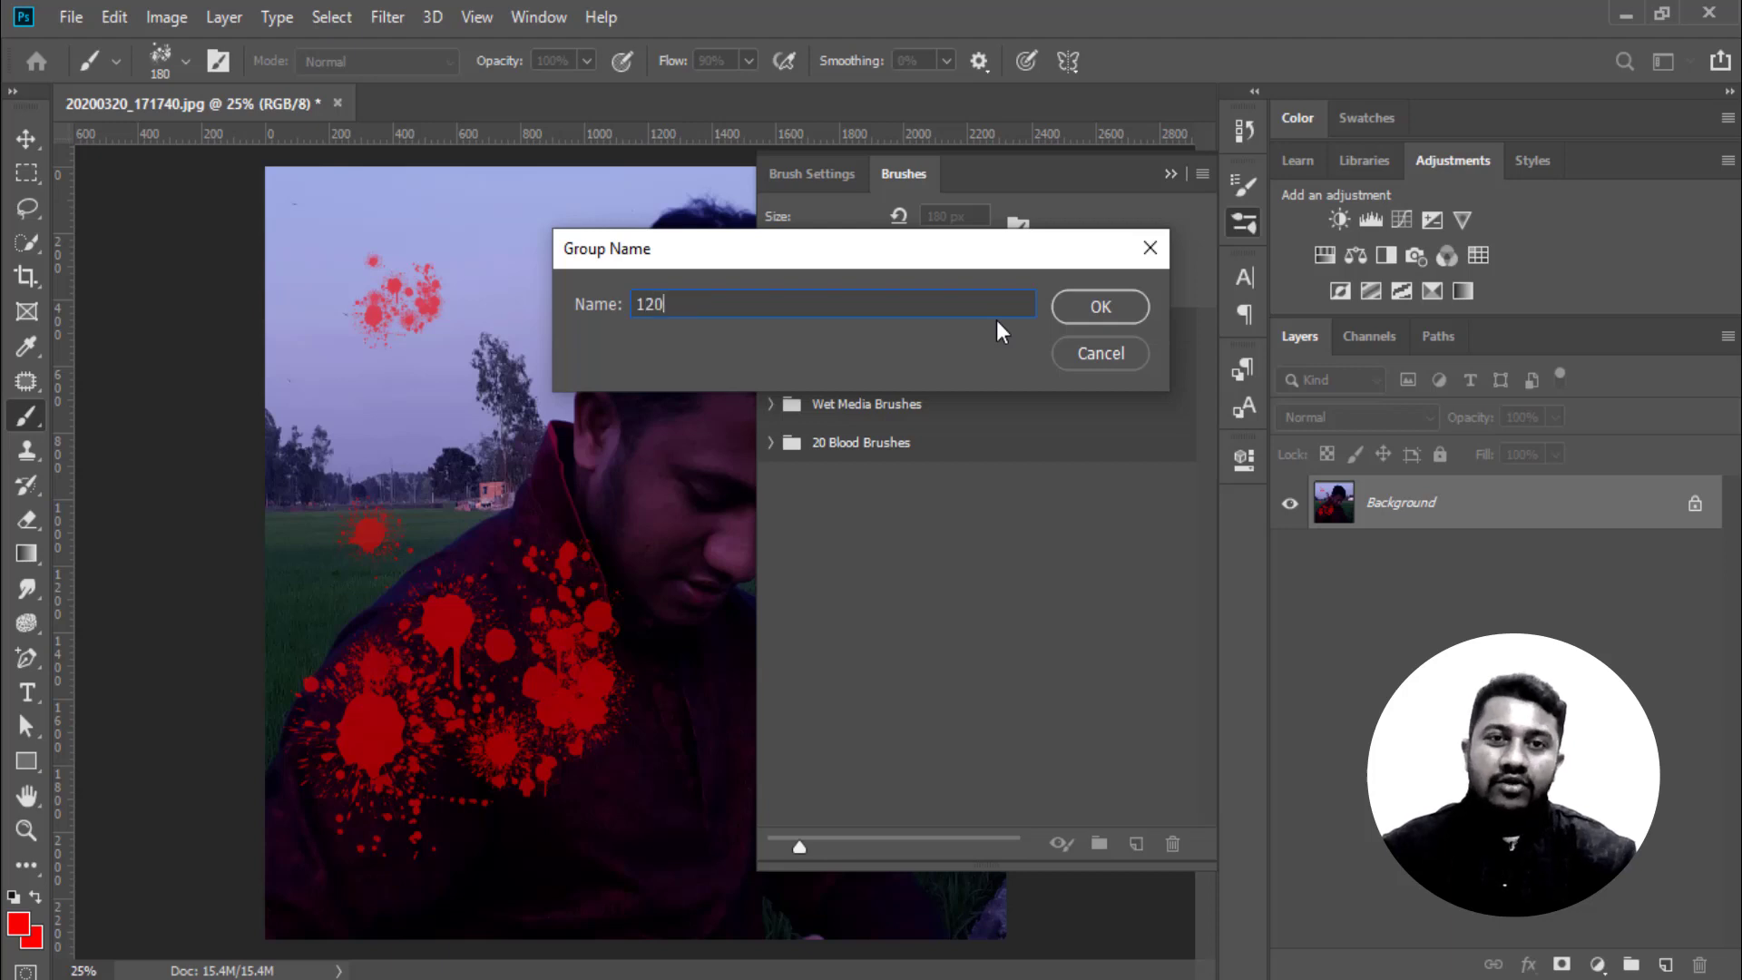
{"action": "left_click", "coordinate": [1101, 307]}
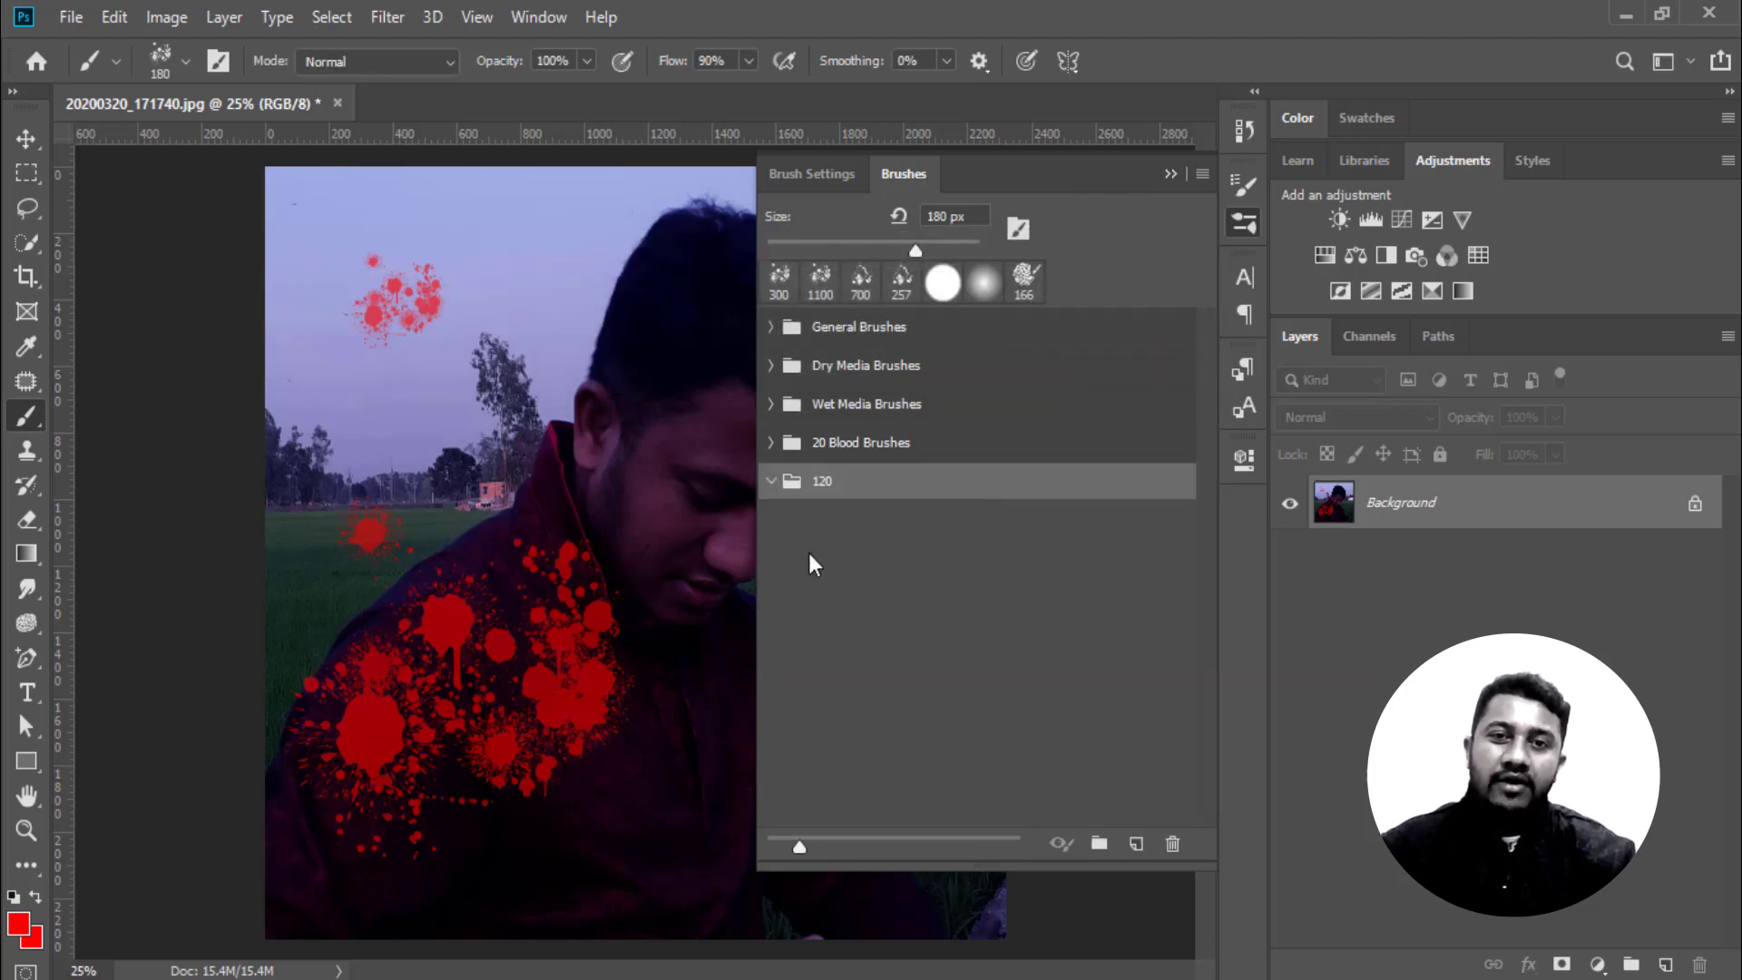
{"action": "left_click", "coordinate": [1132, 842]}
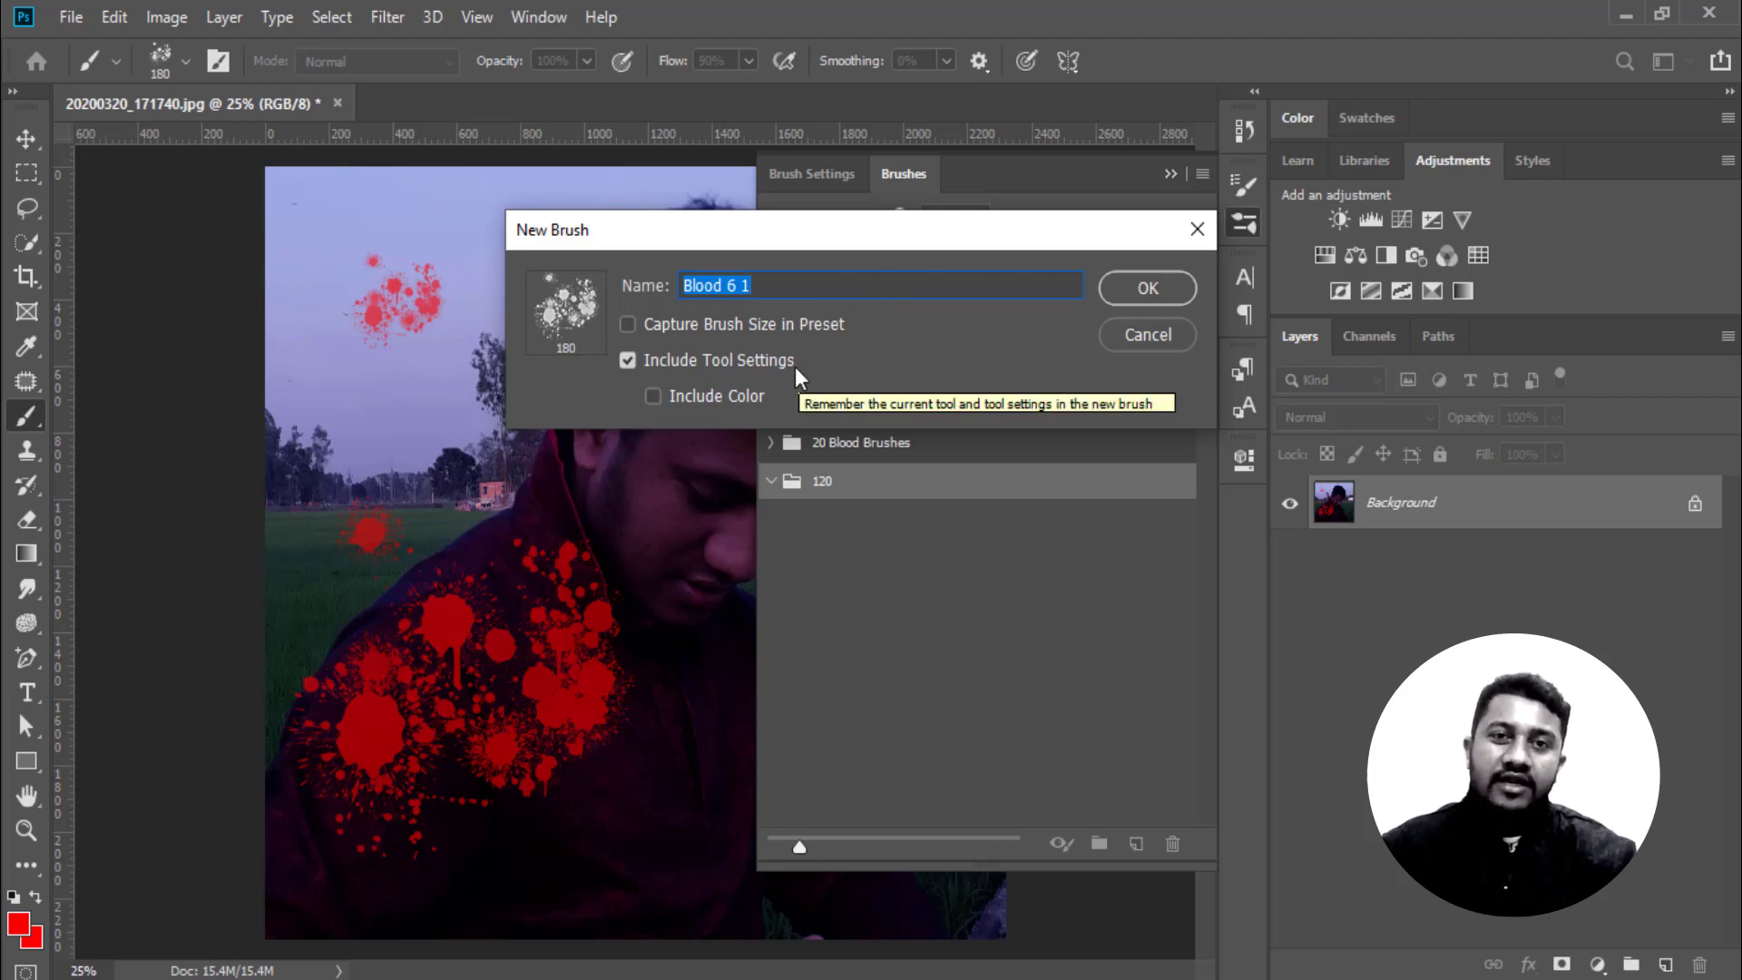
{"action": "left_click", "coordinate": [691, 399]}
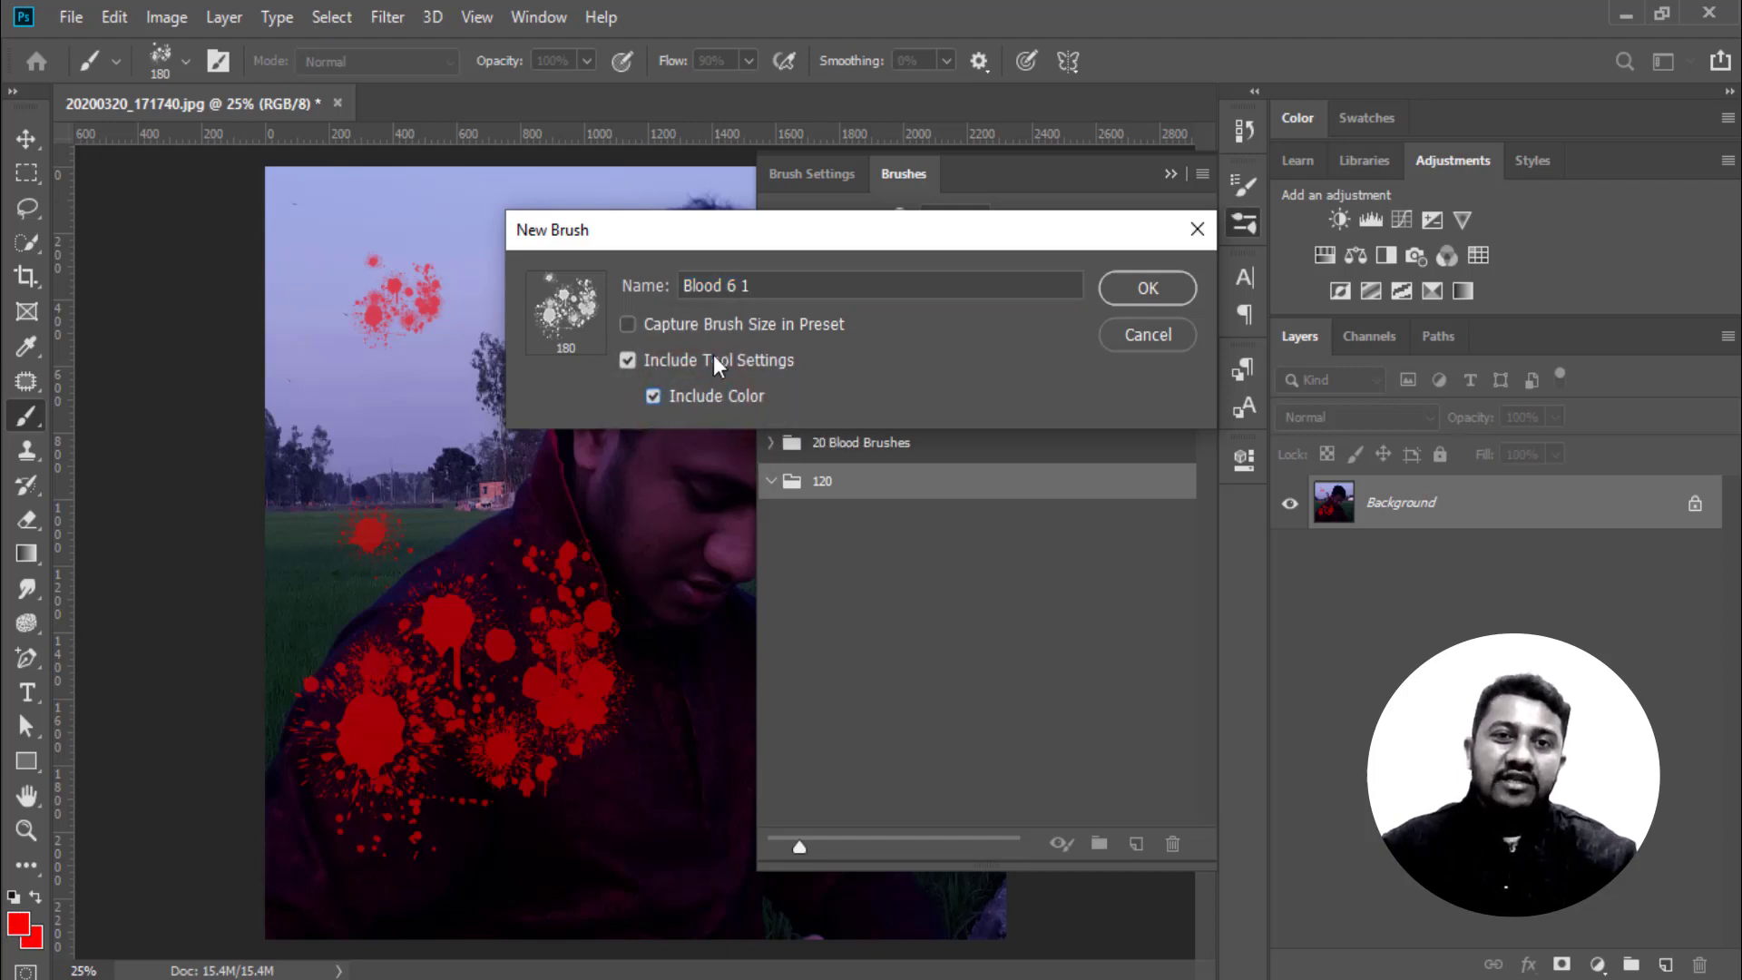
{"action": "left_click", "coordinate": [629, 326]}
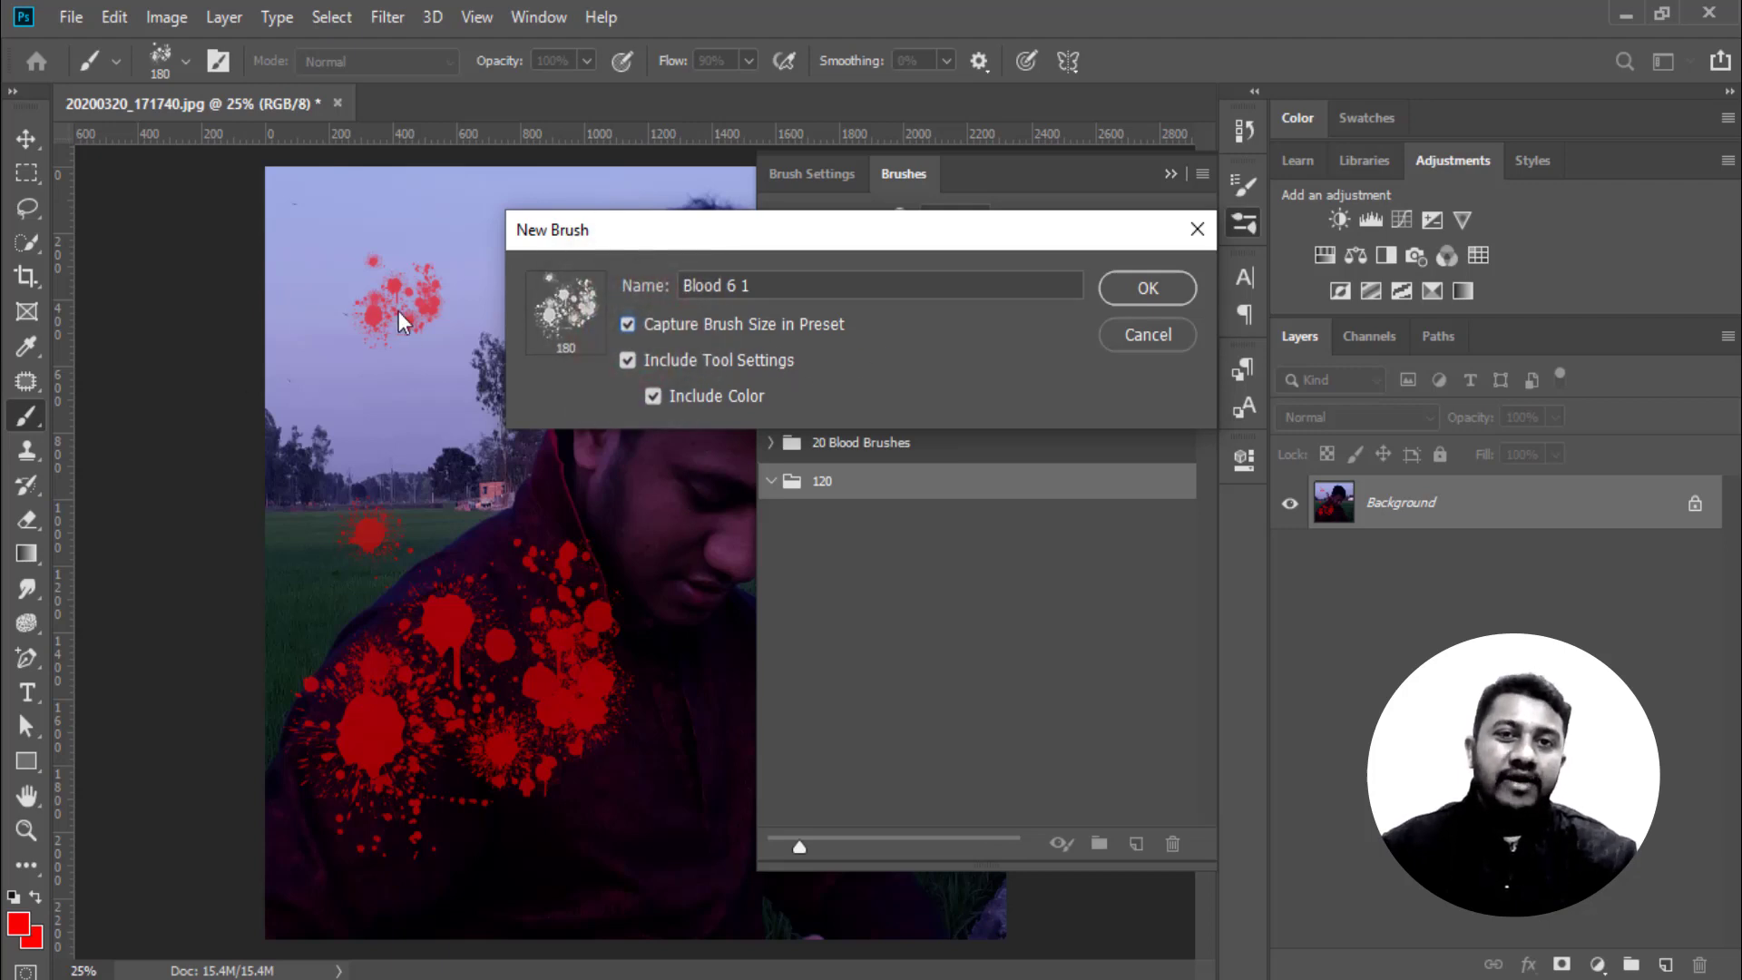
{"action": "left_click", "coordinate": [1170, 288]}
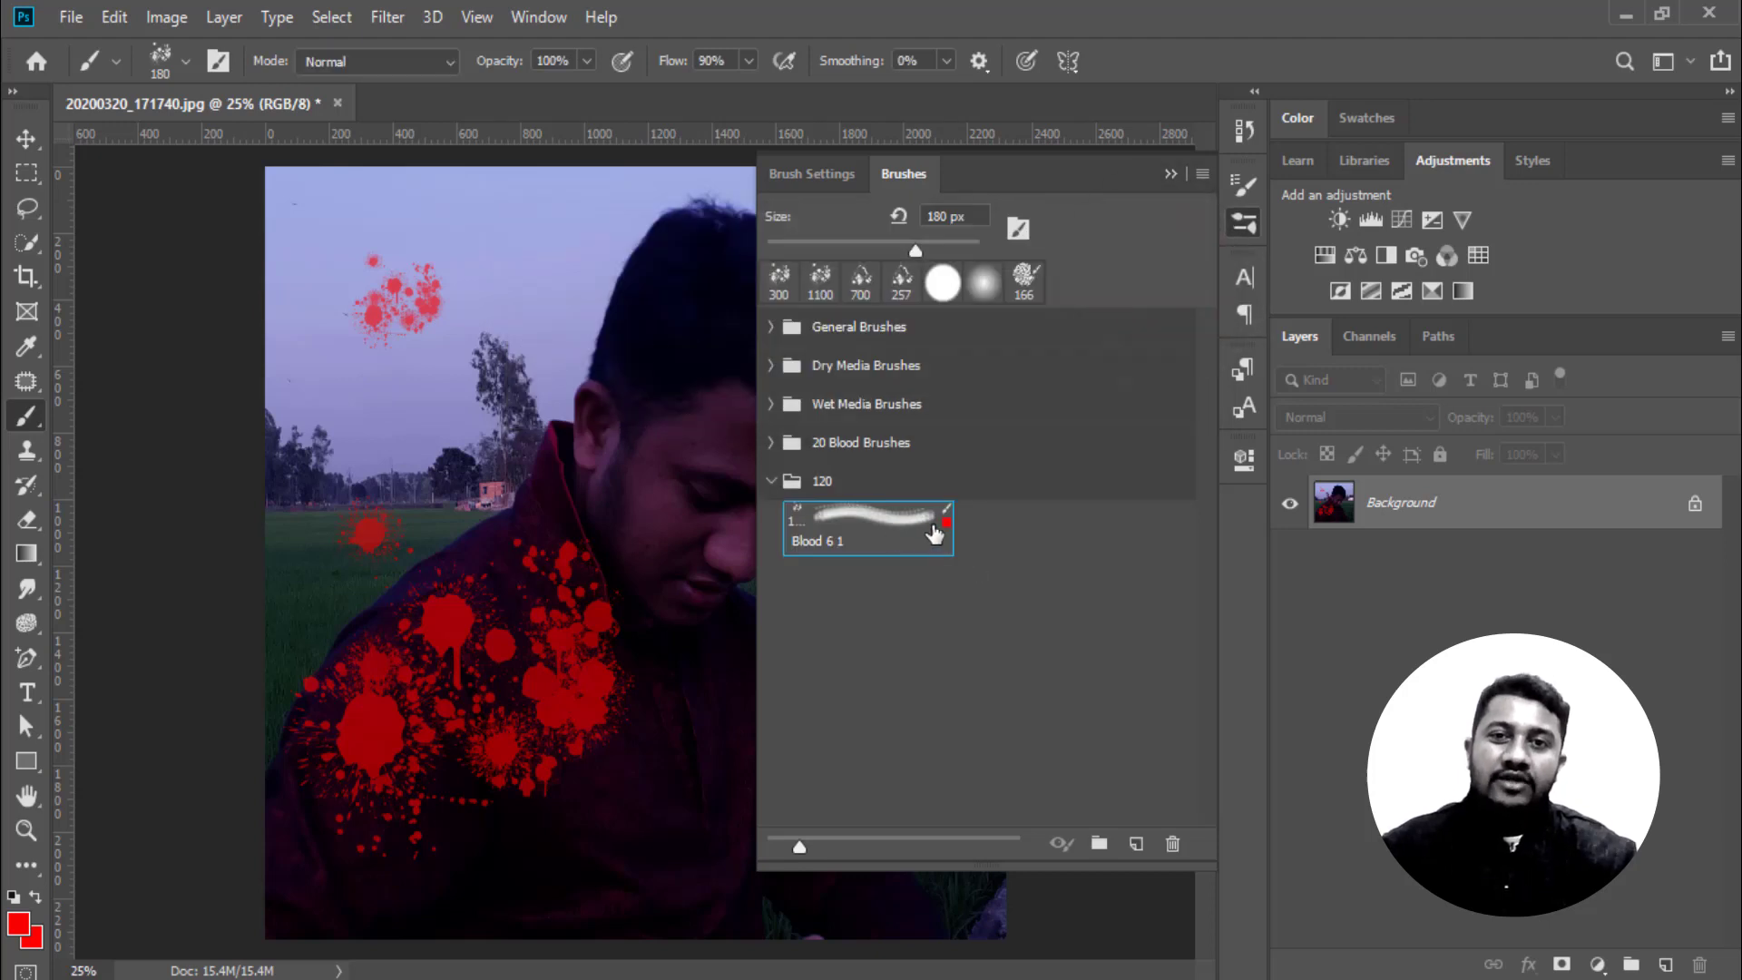
Stamp three red splatters on the sky with the Blood 6 1 preset
{"action": "left_click", "coordinate": [868, 540]}
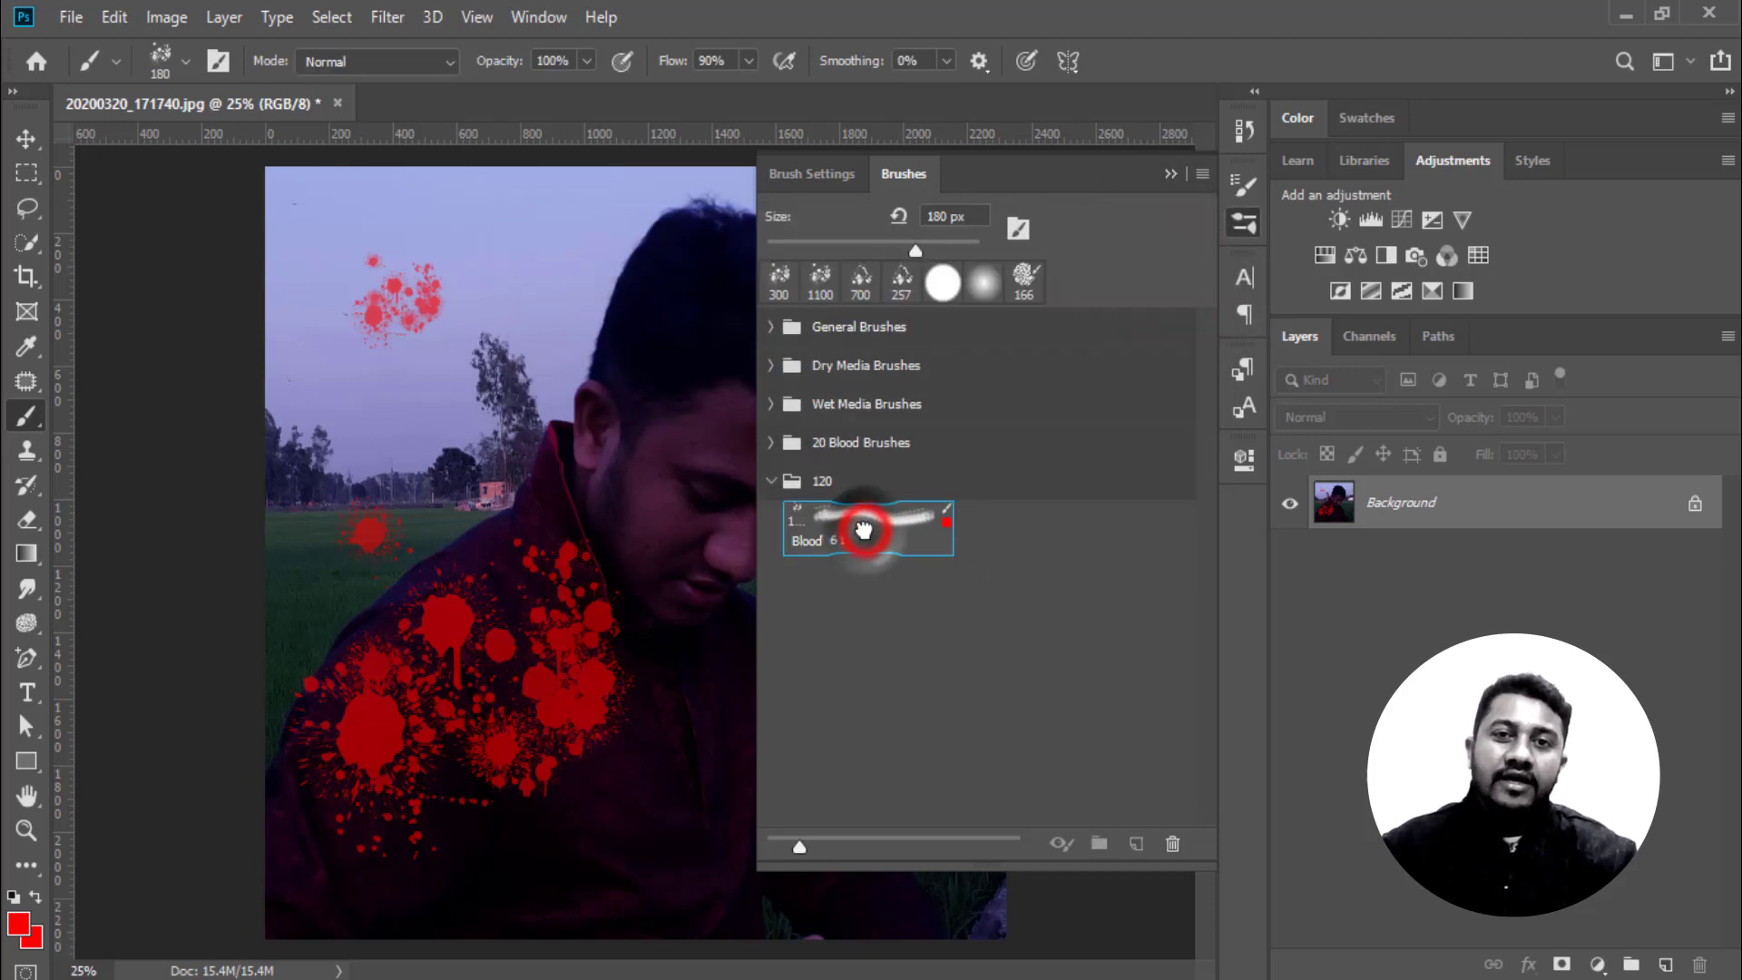
{"action": "left_click", "coordinate": [555, 231]}
{"action": "left_click", "coordinate": [551, 277]}
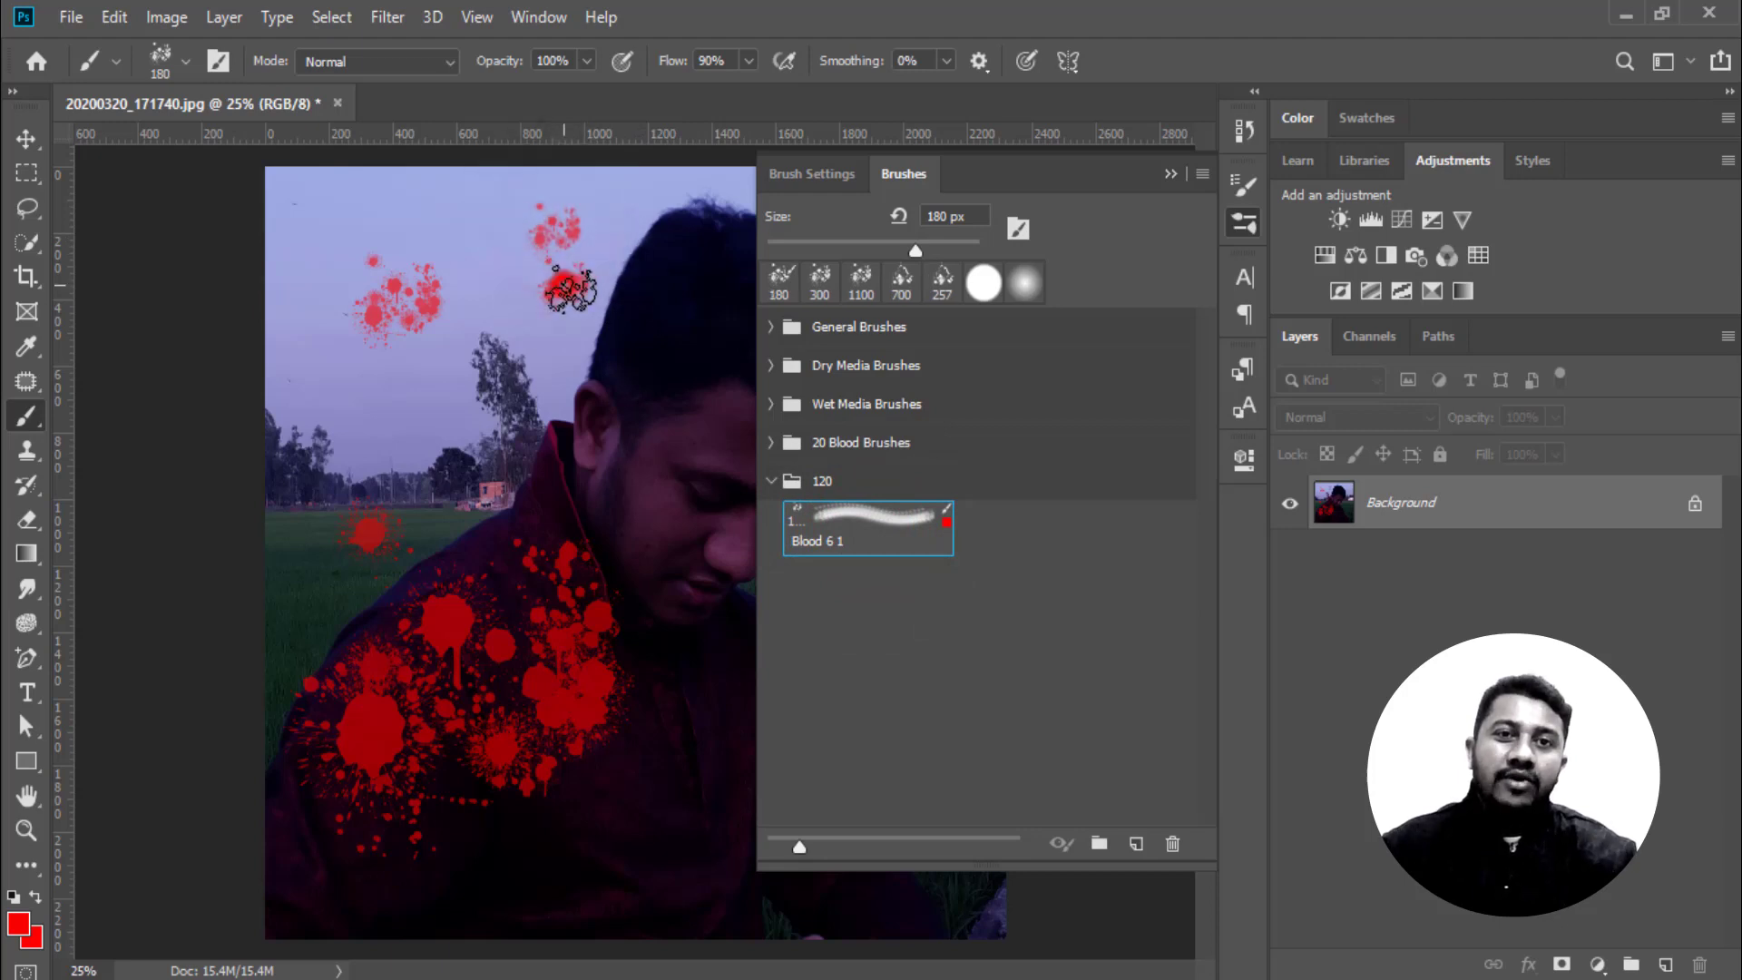
{"action": "left_click", "coordinate": [443, 212]}
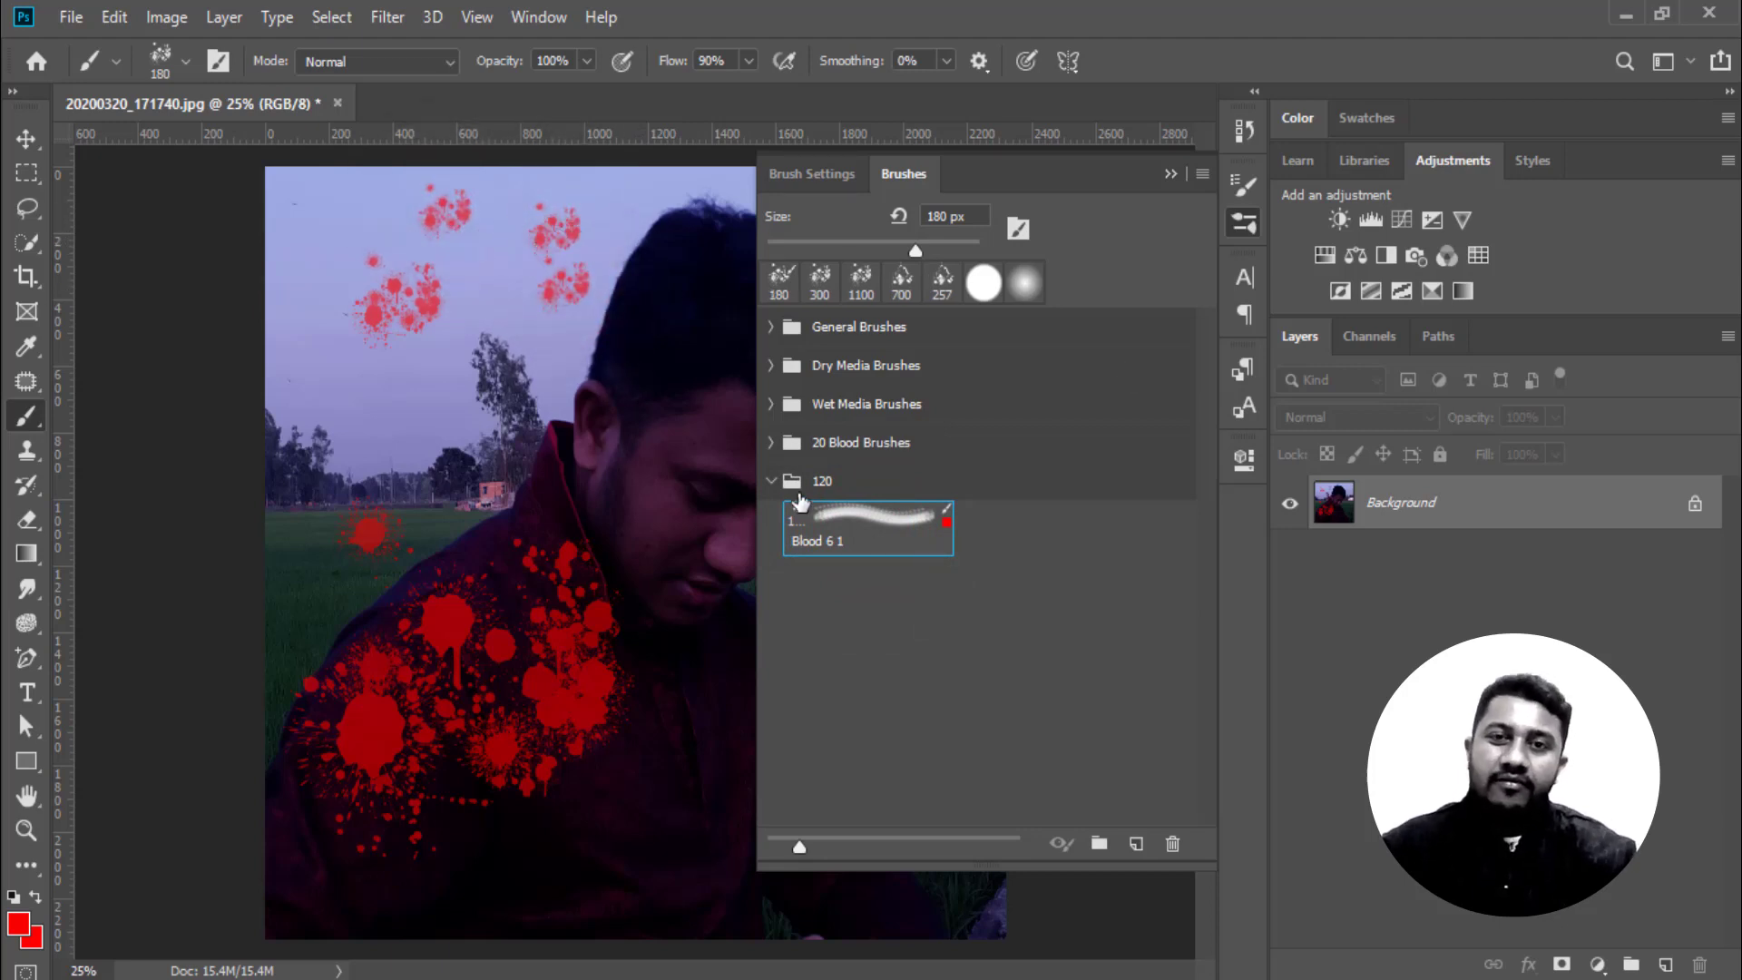
Delete the 120 brush group and hide the brushes list
{"action": "left_click", "coordinate": [770, 480]}
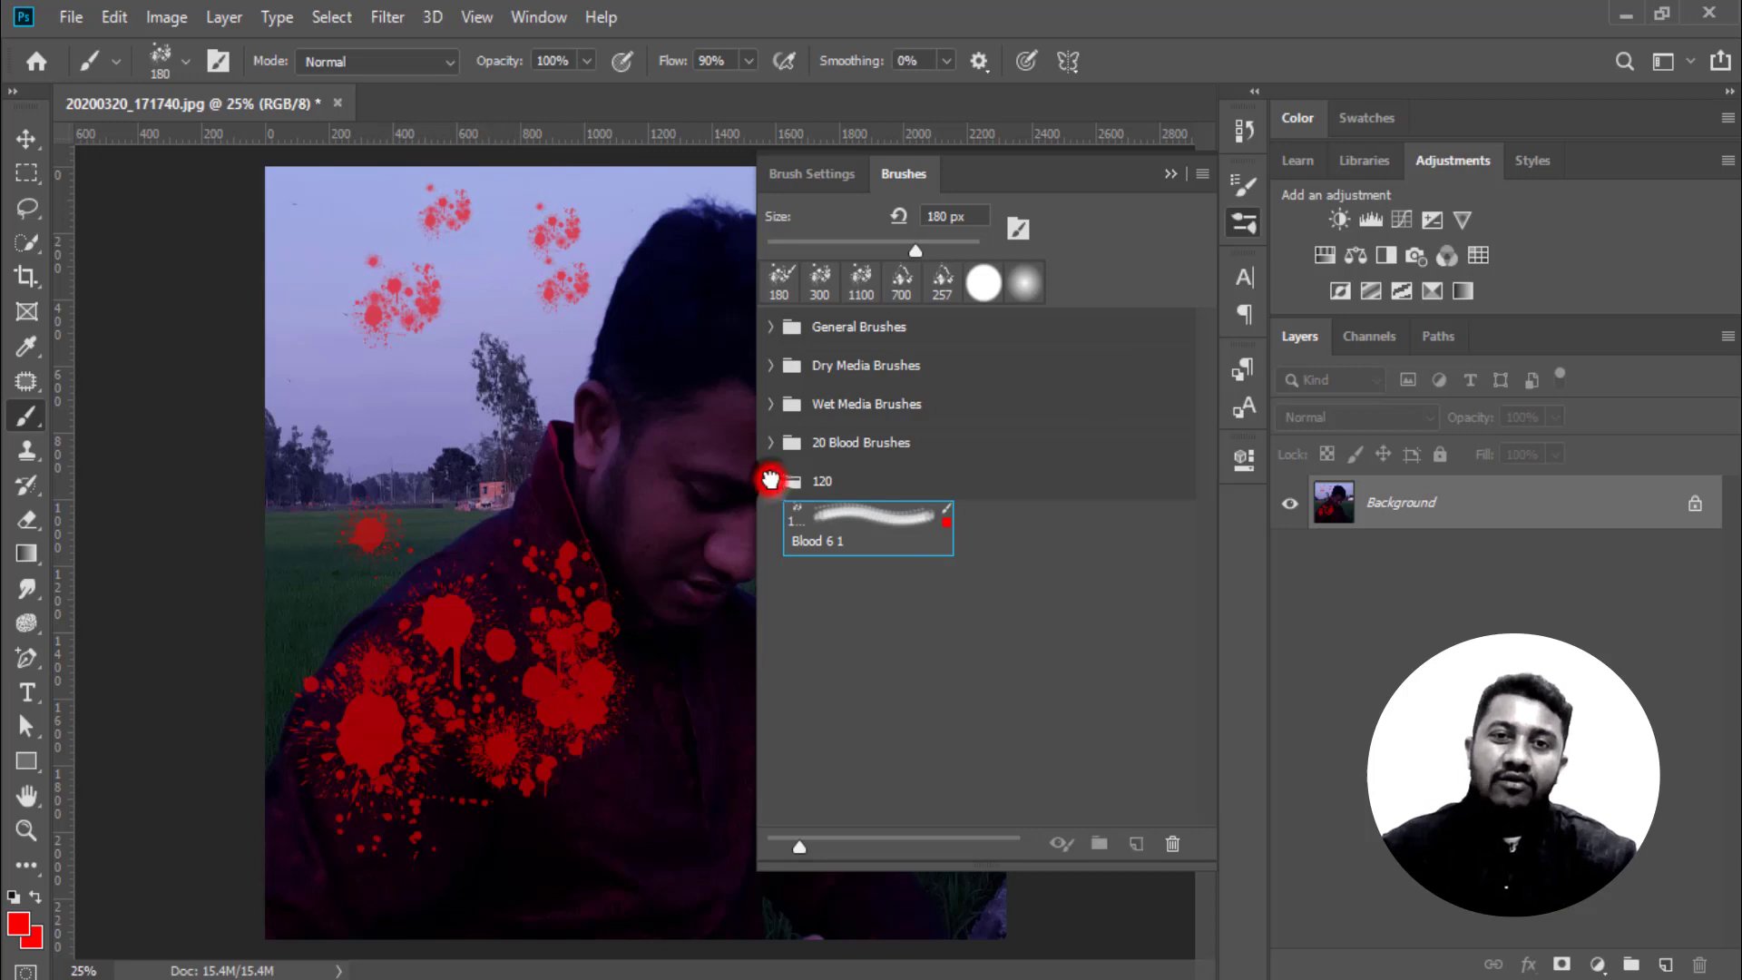
{"action": "left_click", "coordinate": [914, 484]}
{"action": "left_click", "coordinate": [1172, 844]}
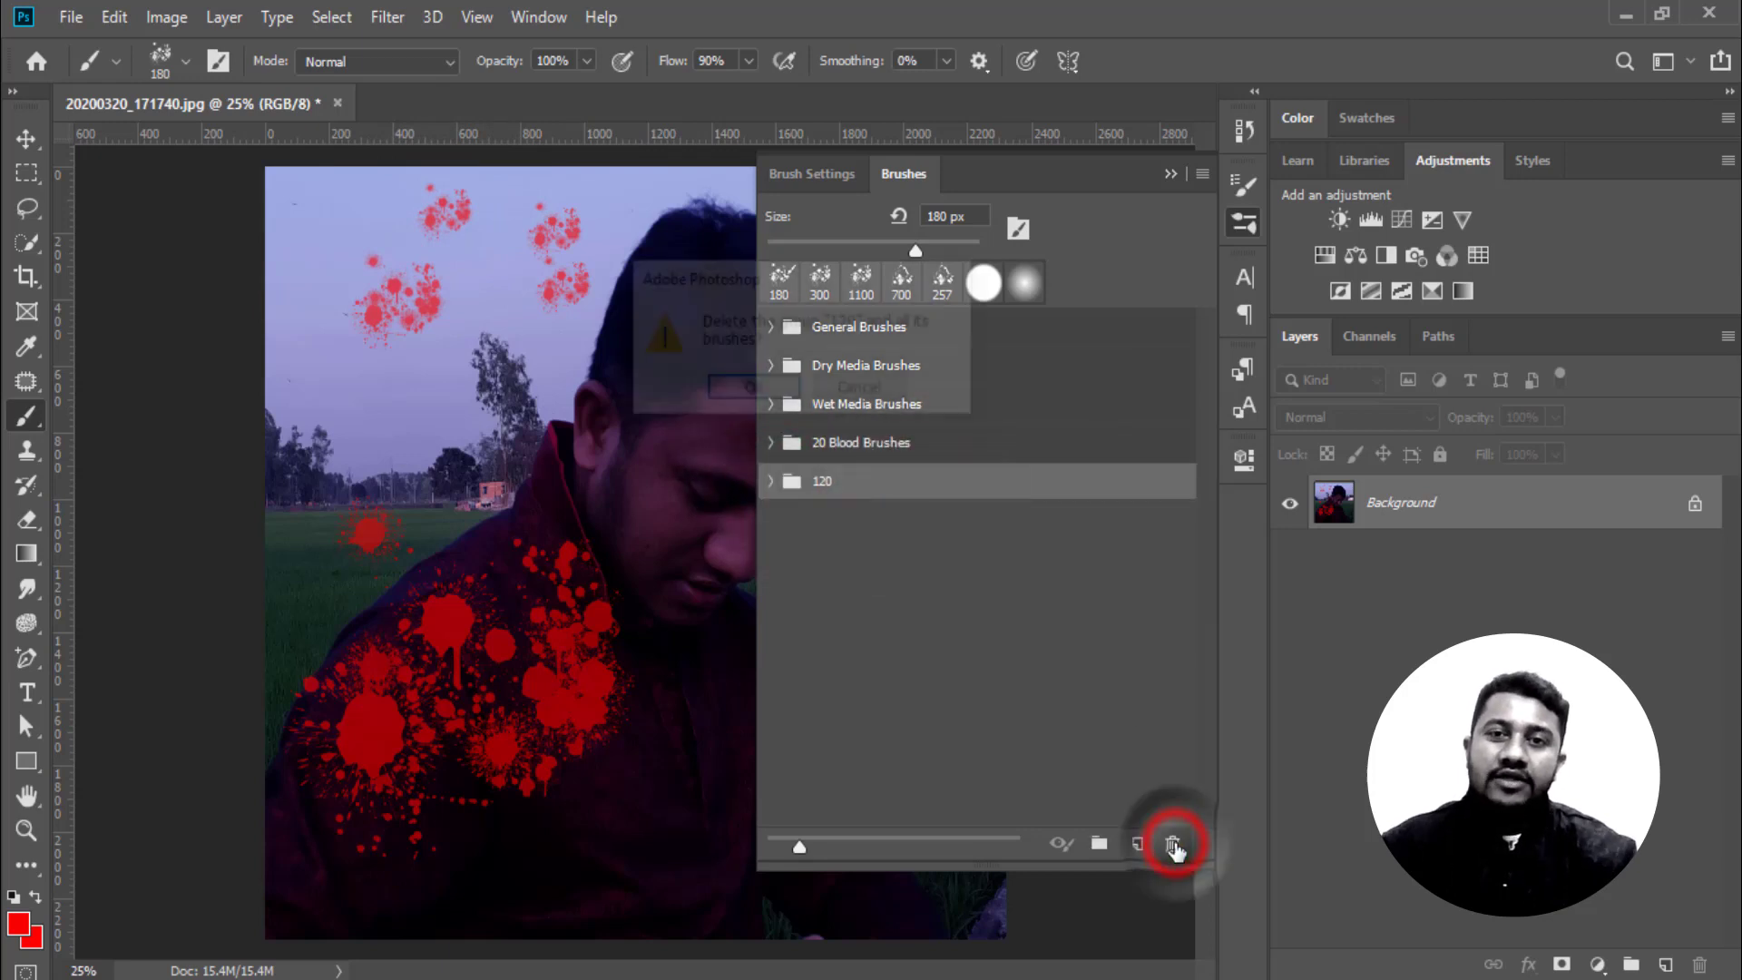
{"action": "left_click", "coordinate": [754, 390]}
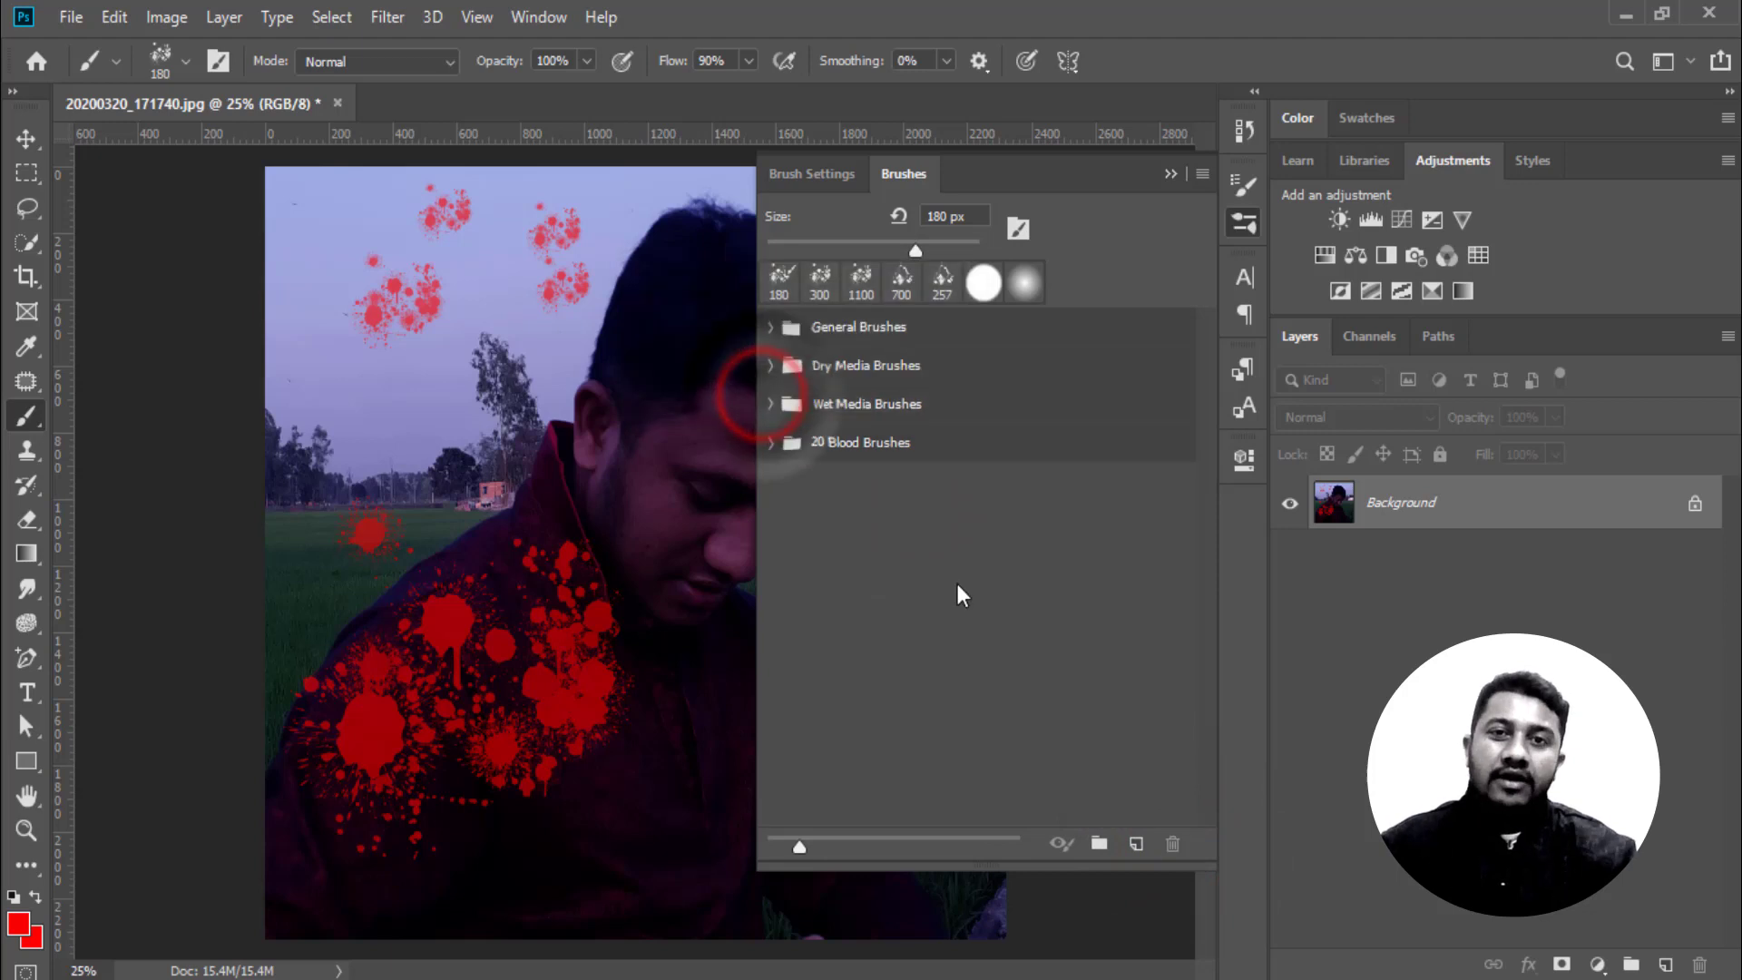
{"action": "left_click", "coordinate": [1170, 174]}
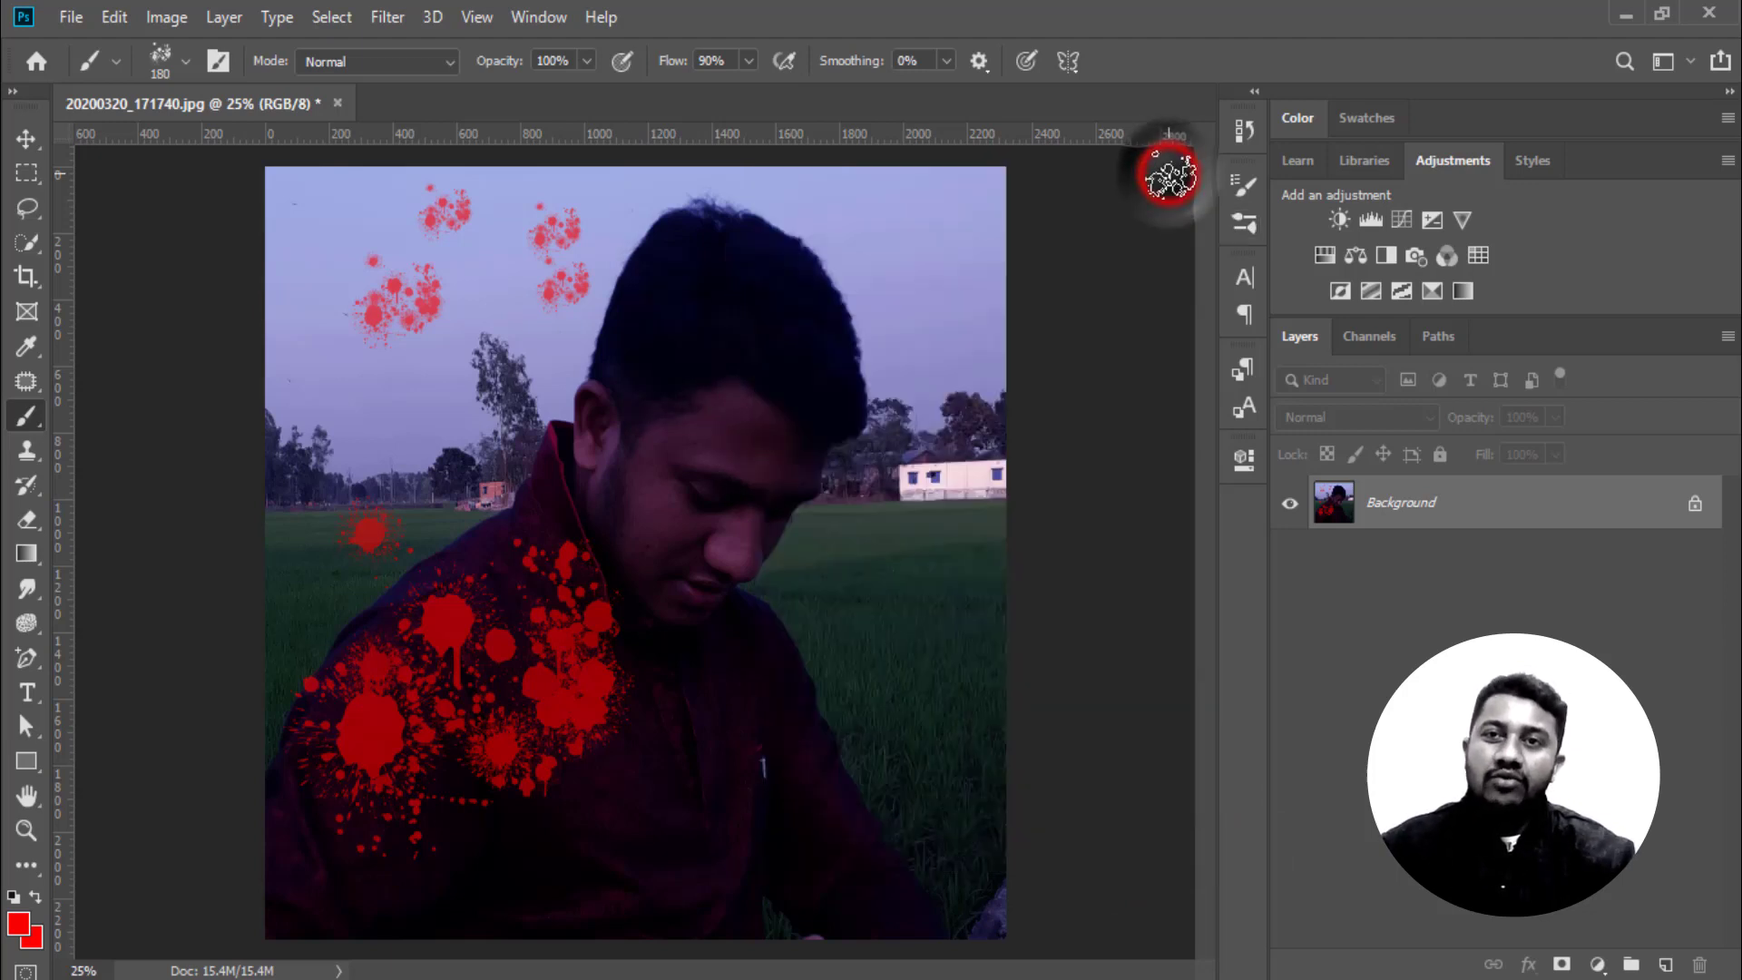
Browse the Brushes panel menu, cancelling the new brush preset and new group dialogs
{"action": "left_click", "coordinate": [1245, 223]}
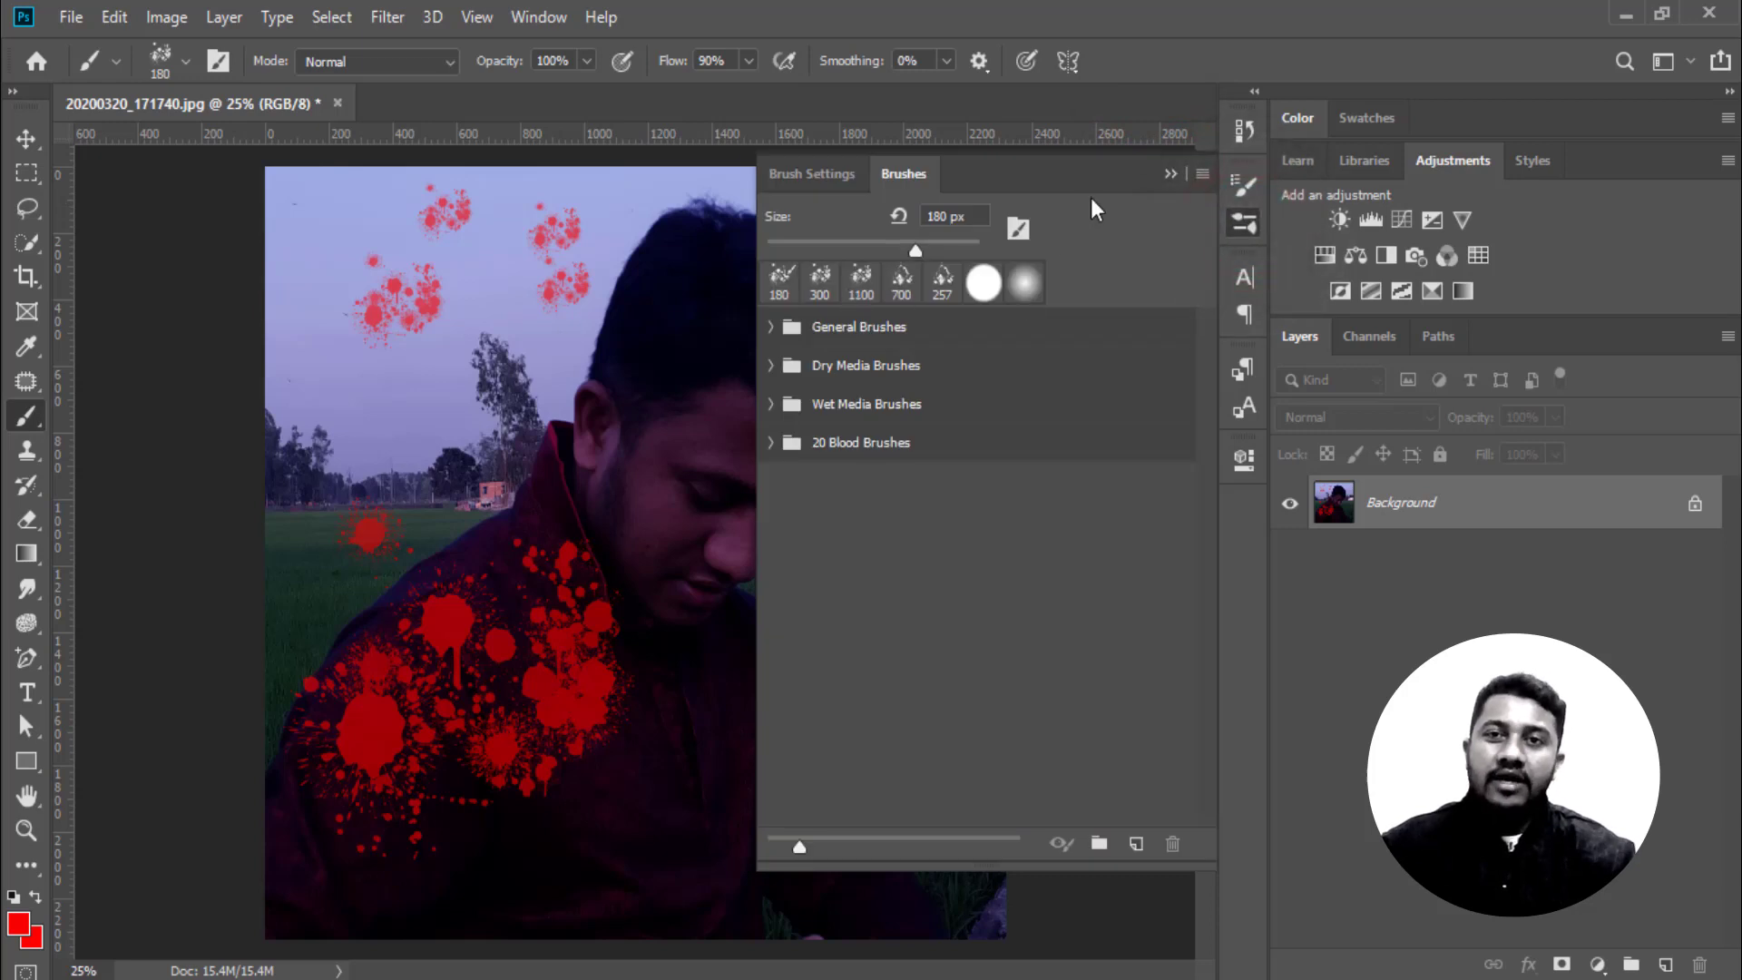
{"action": "left_click", "coordinate": [1205, 177]}
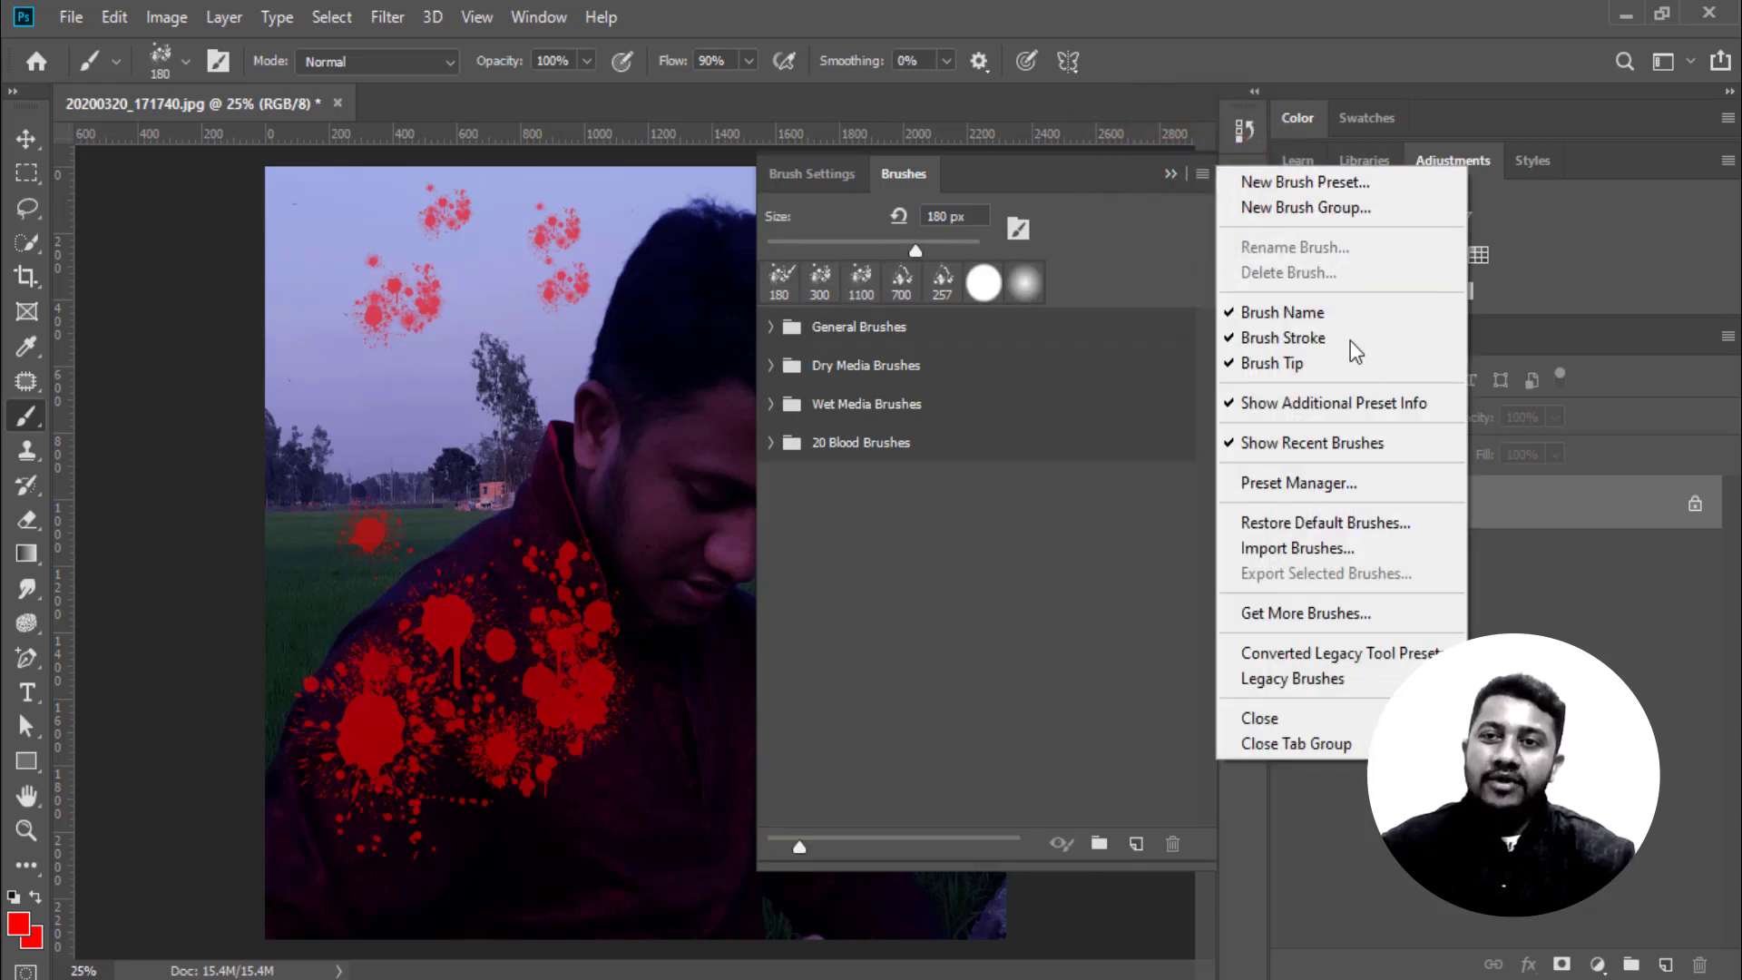
{"action": "left_click", "coordinate": [1415, 182]}
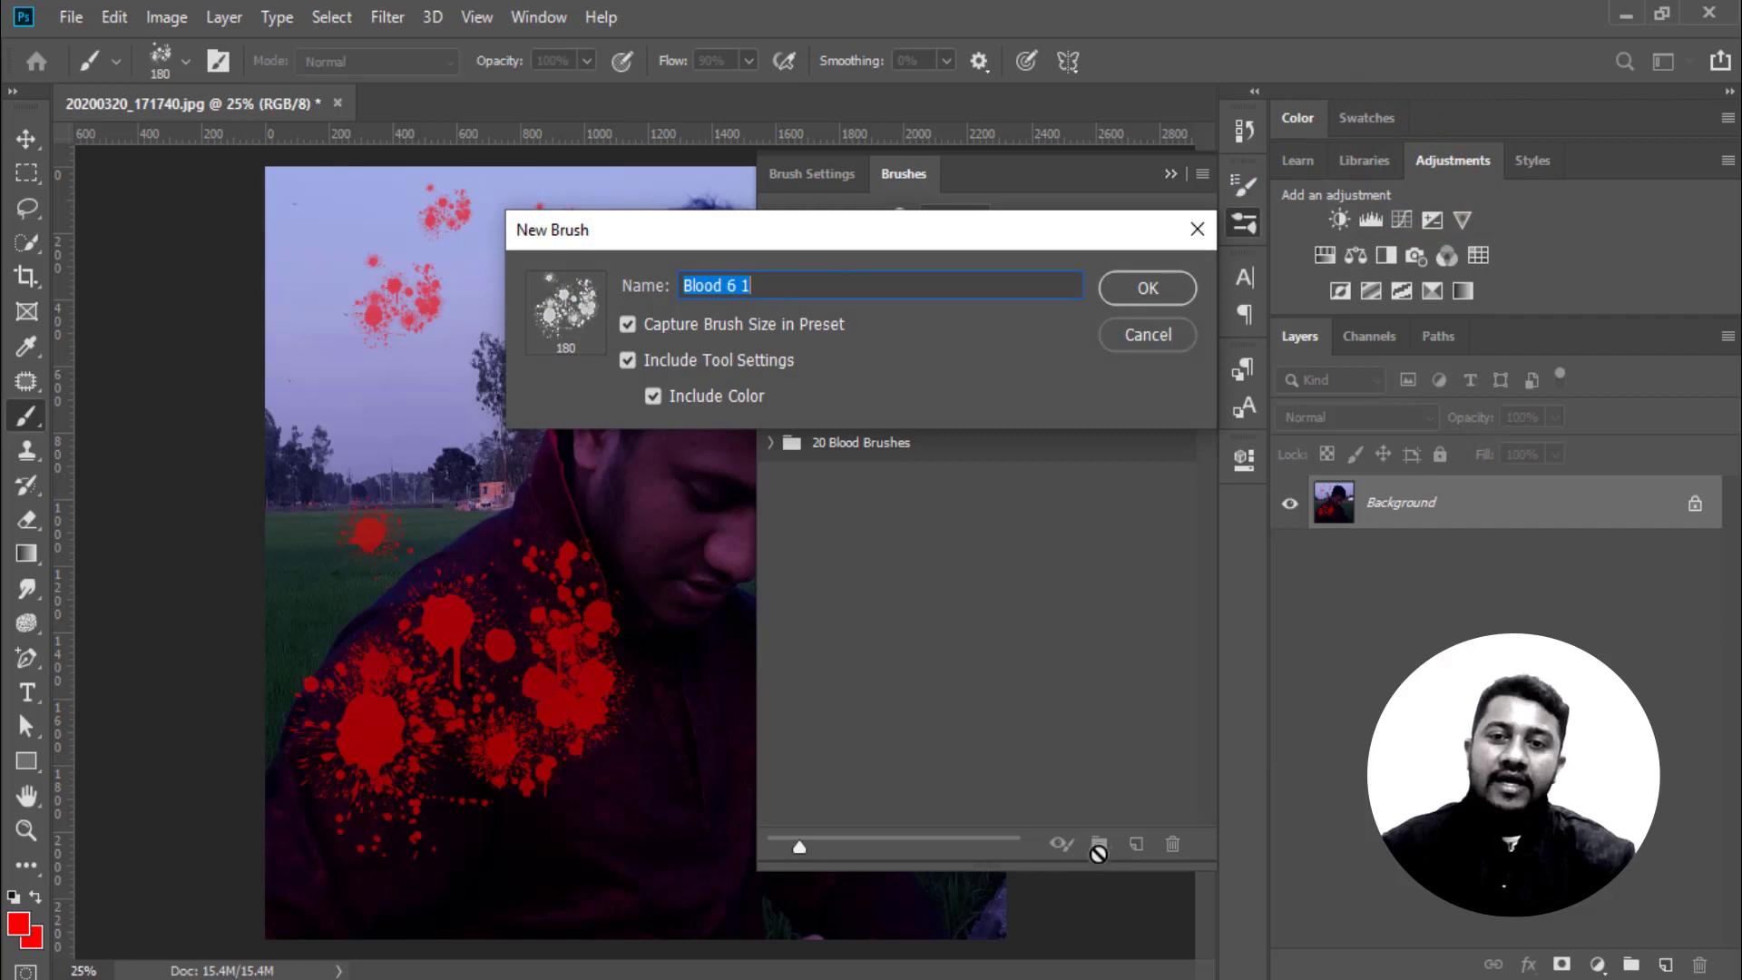
{"action": "left_click", "coordinate": [1190, 232]}
{"action": "left_click", "coordinate": [1202, 173]}
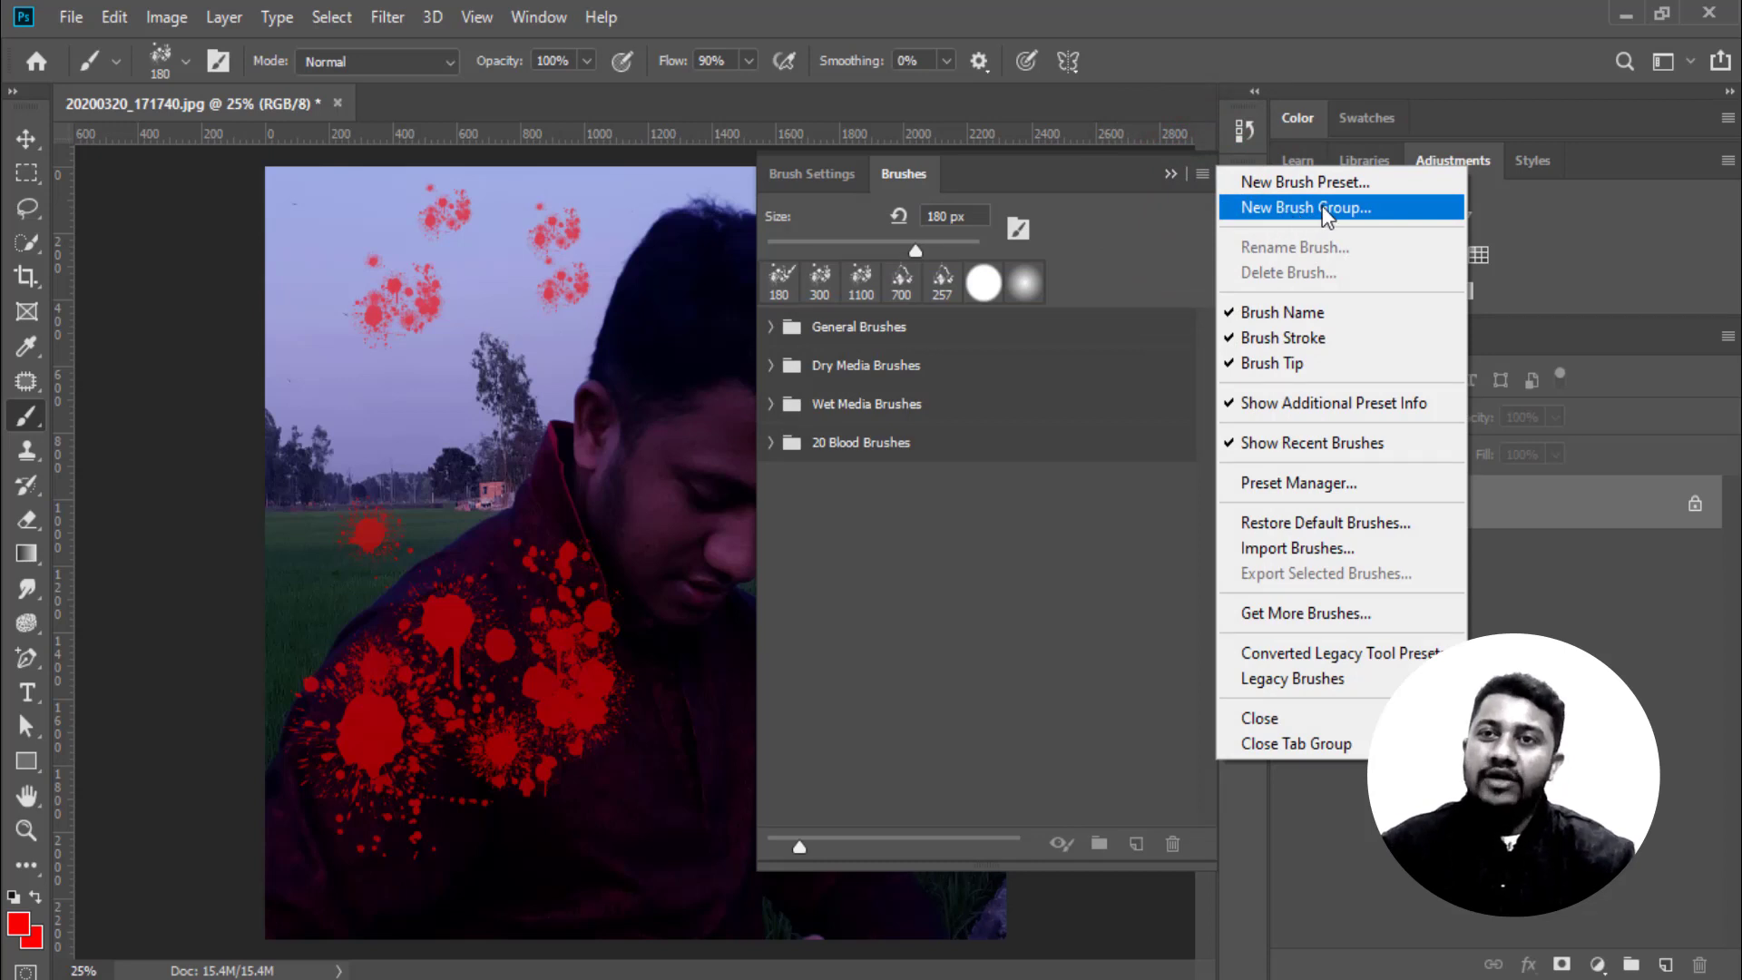
{"action": "left_click", "coordinate": [1298, 208]}
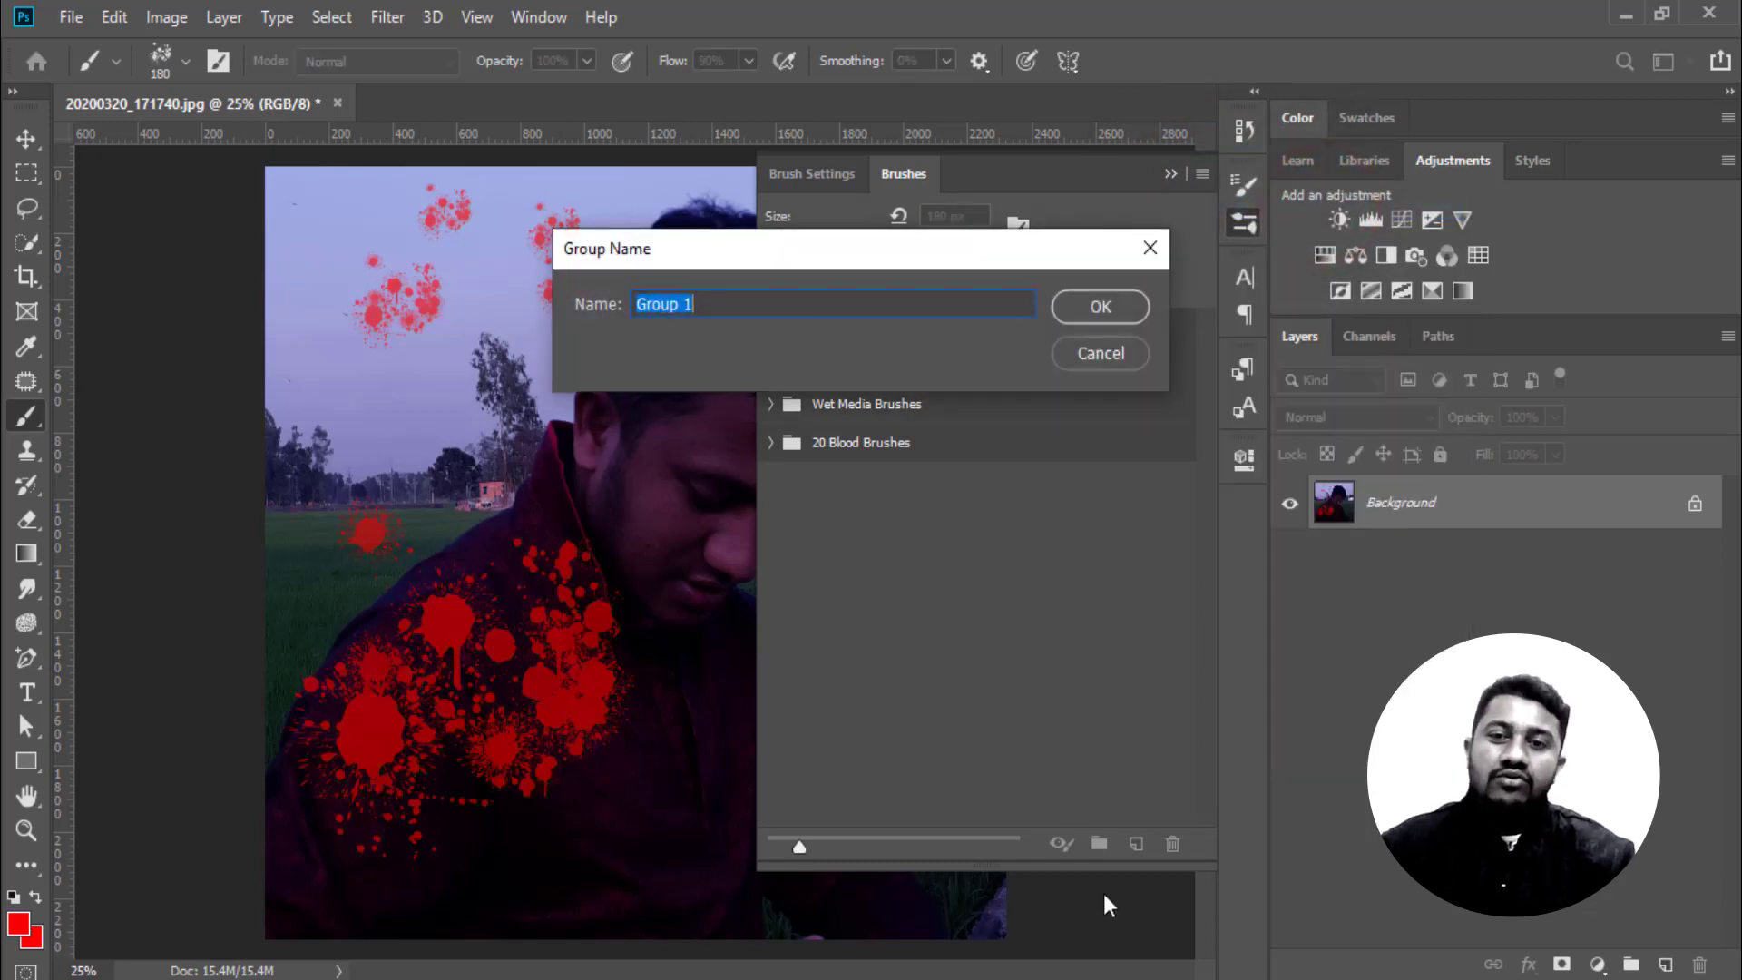
{"action": "left_click", "coordinate": [1149, 247]}
{"action": "left_click", "coordinate": [1201, 172]}
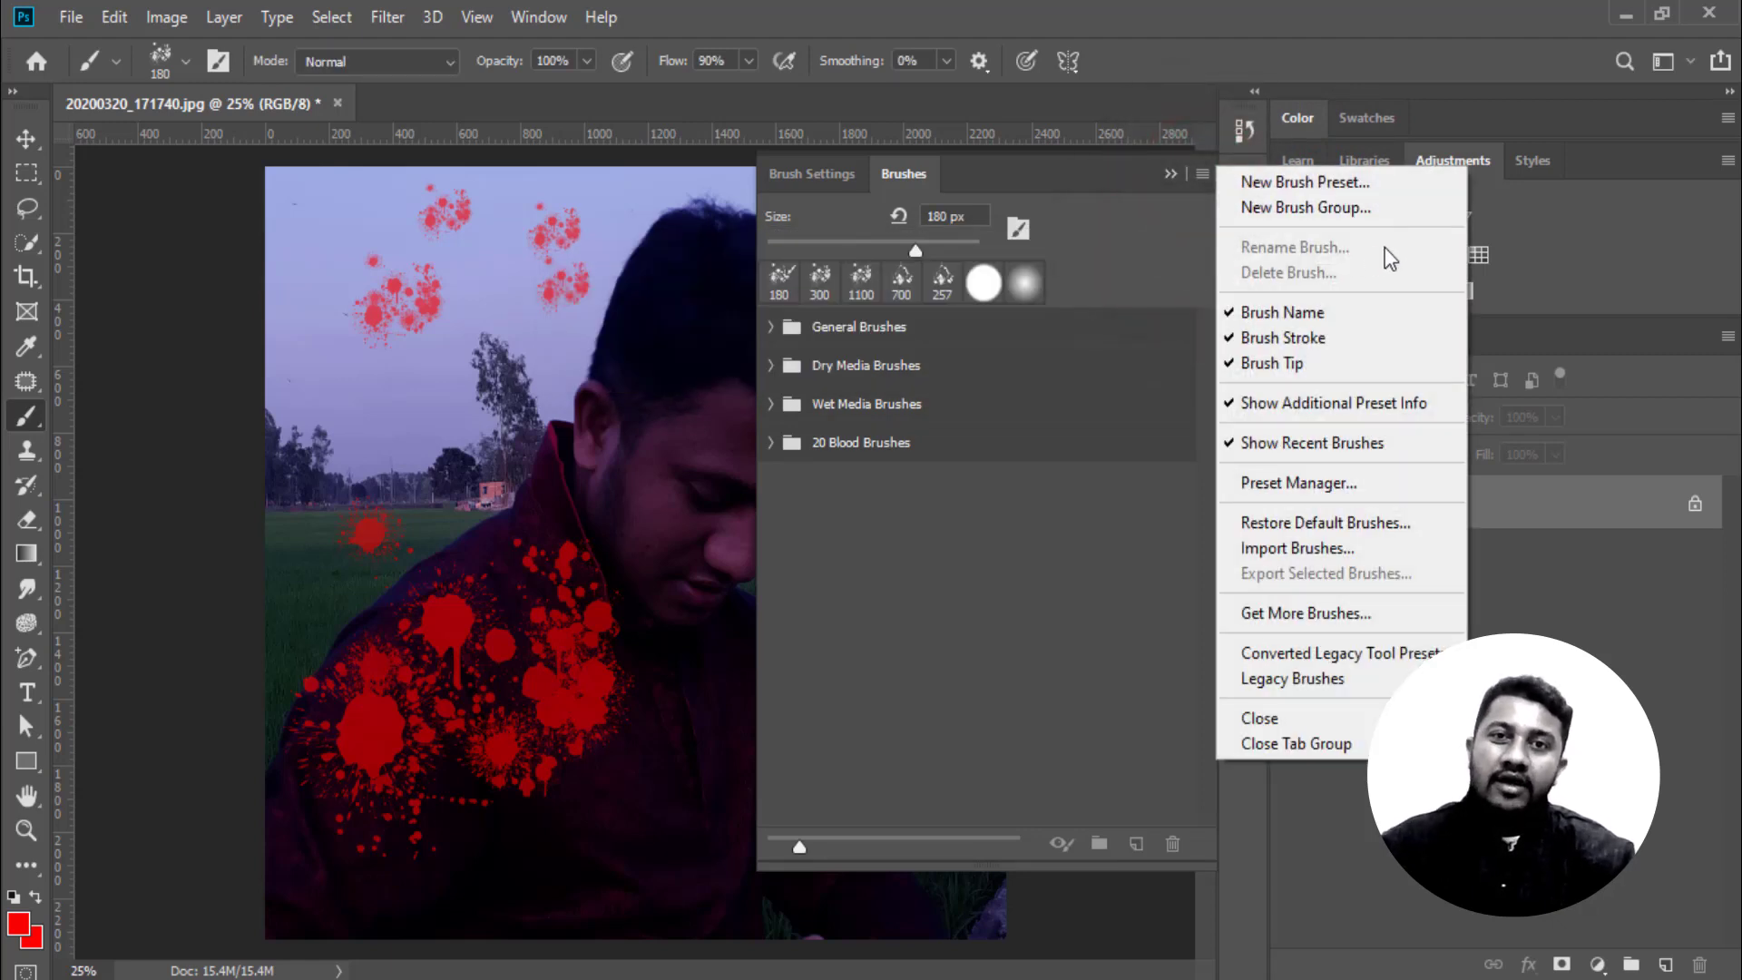
{"action": "key", "text": "Escape"}
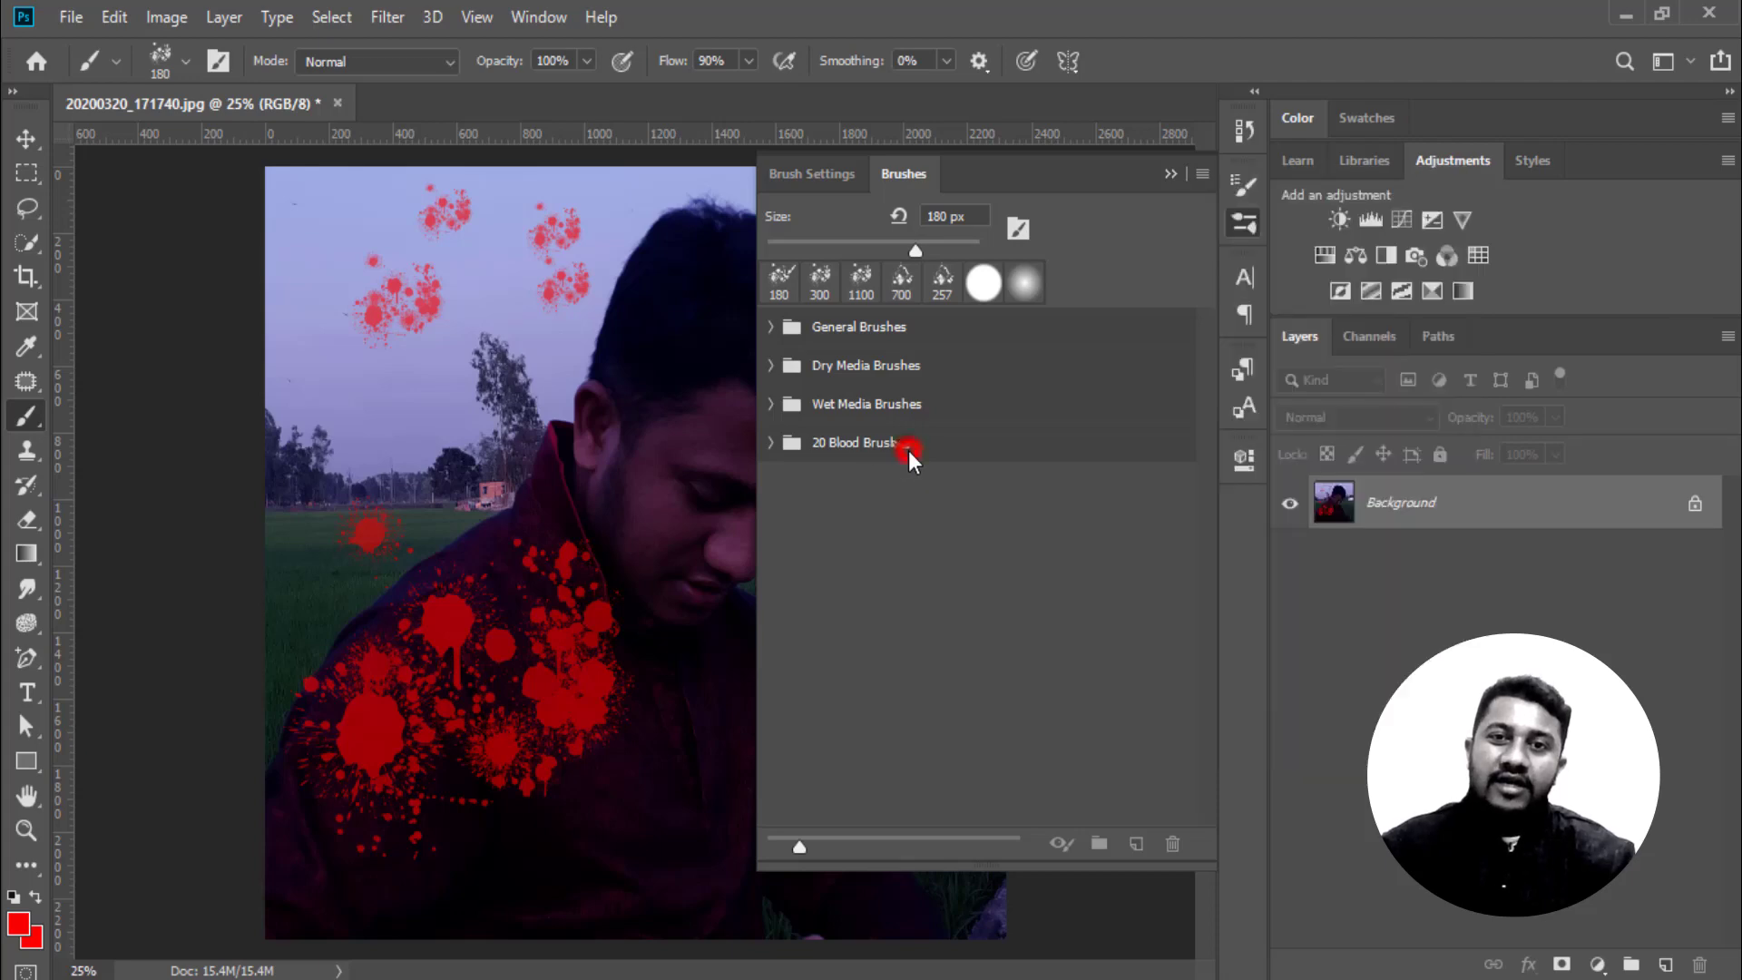
Rename the 20 Blood Brushes group to 20 Blood
{"action": "left_click", "coordinate": [907, 450]}
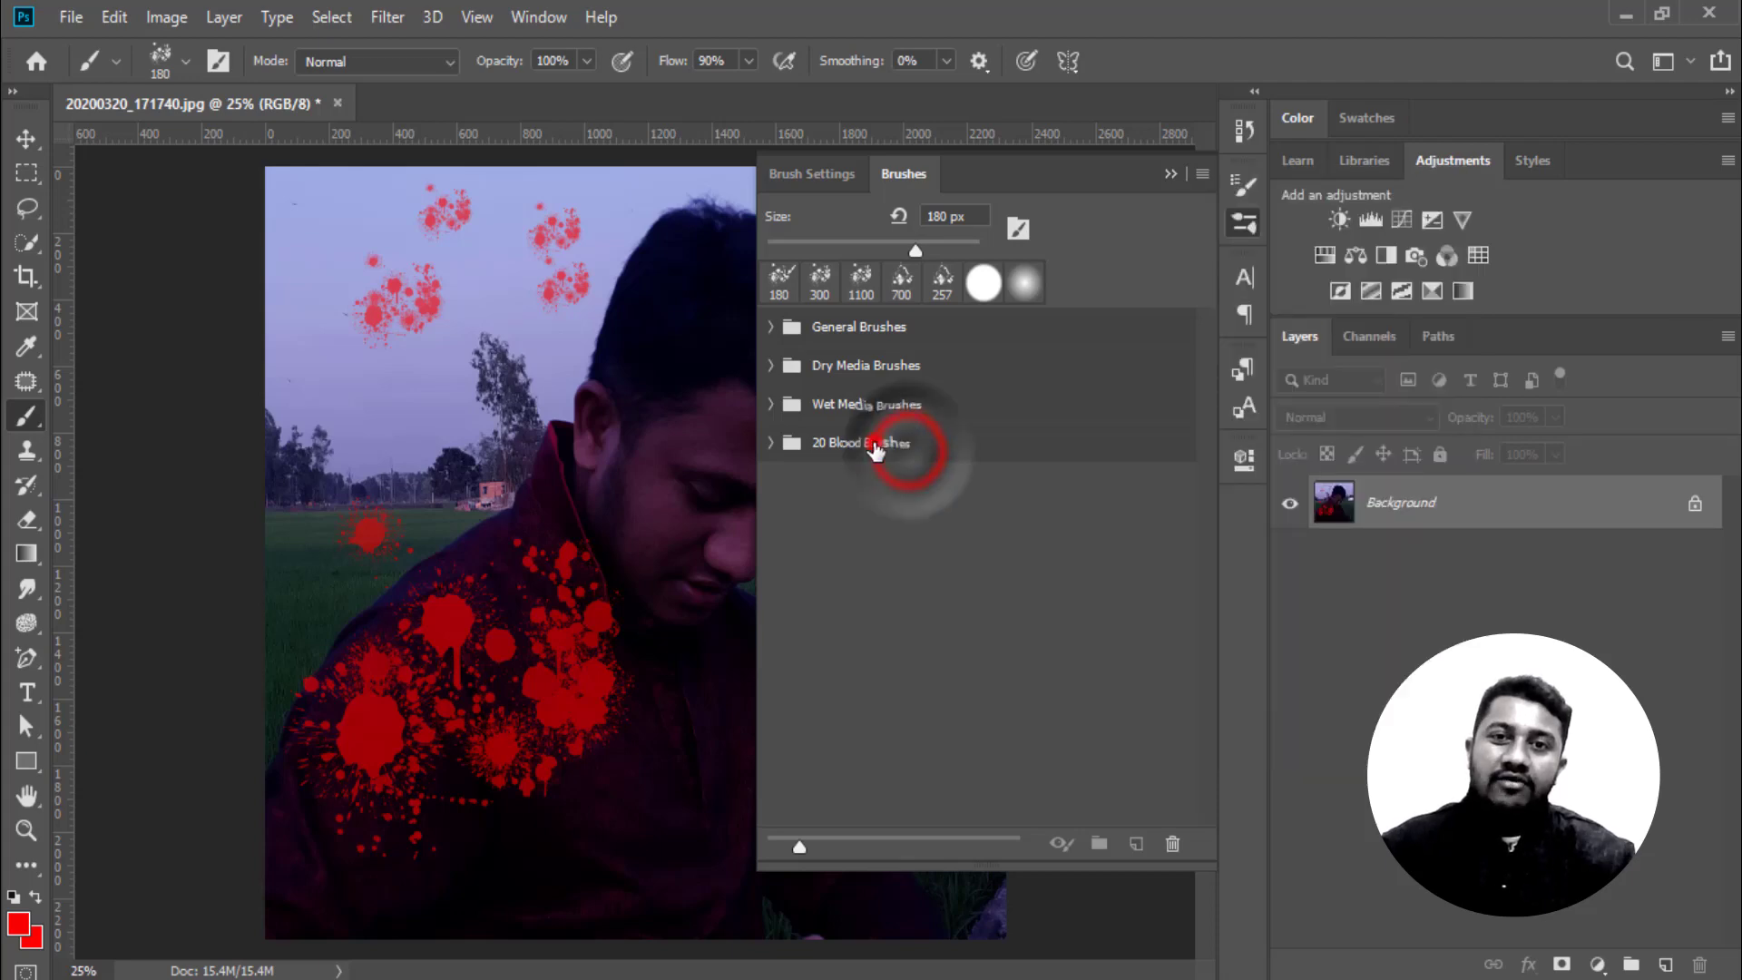
{"action": "left_click", "coordinate": [1201, 175]}
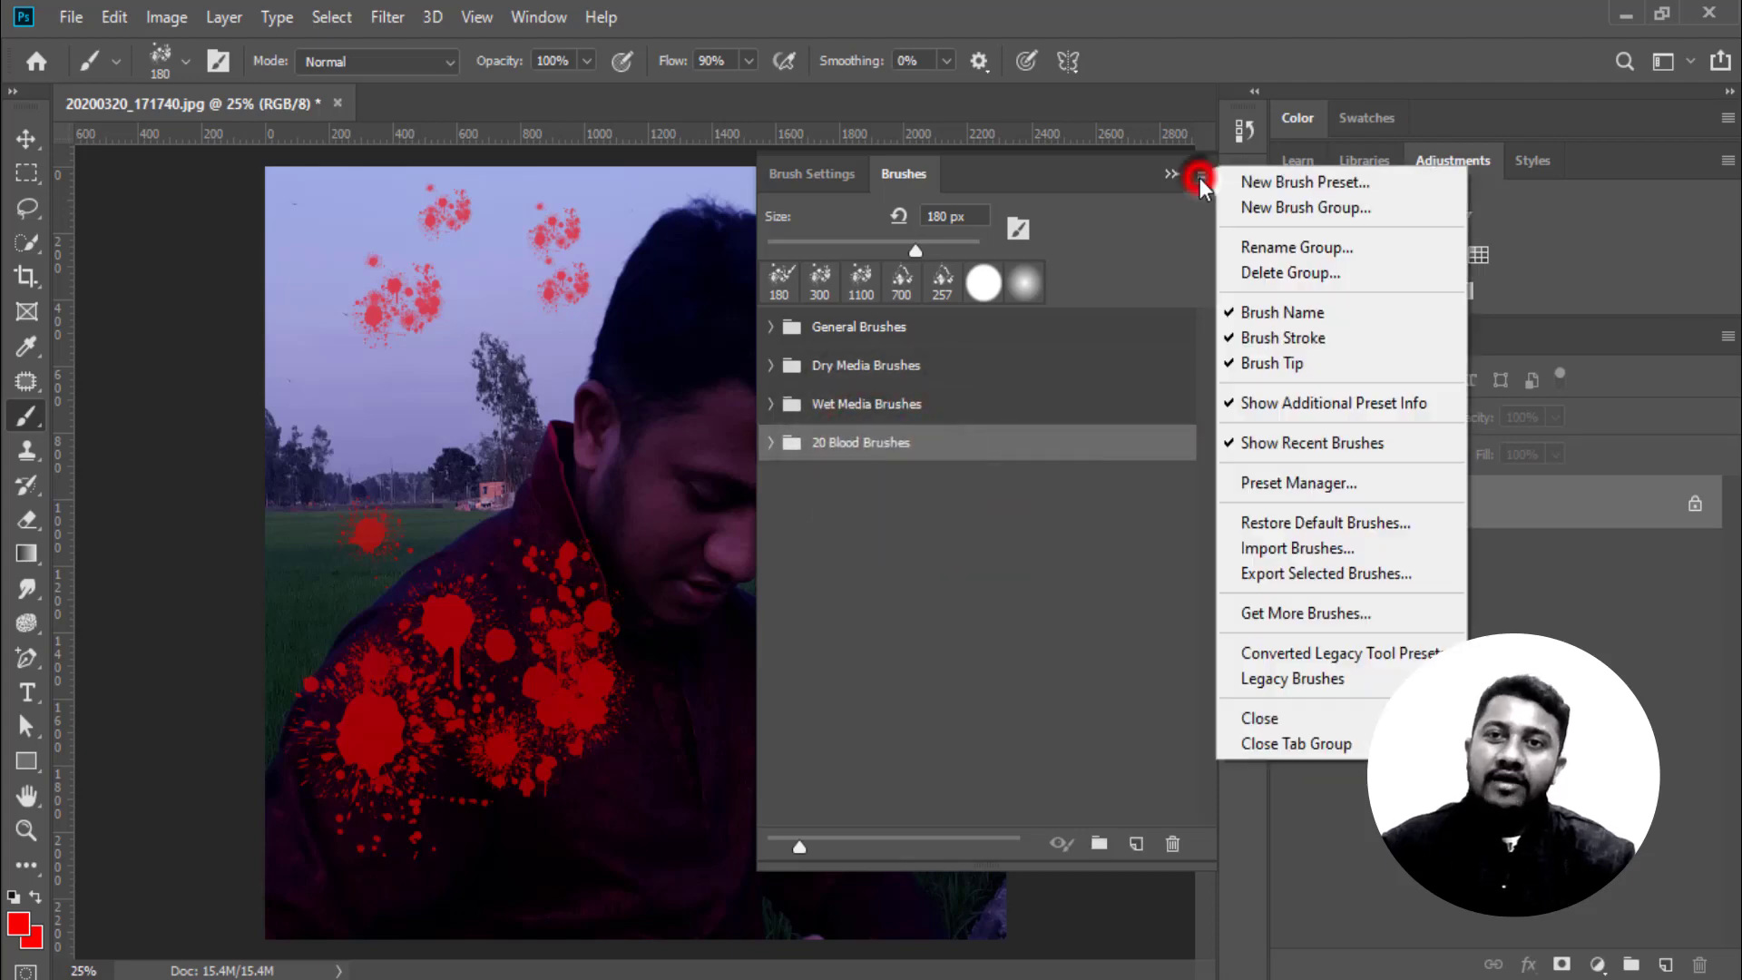
{"action": "left_click", "coordinate": [1383, 247]}
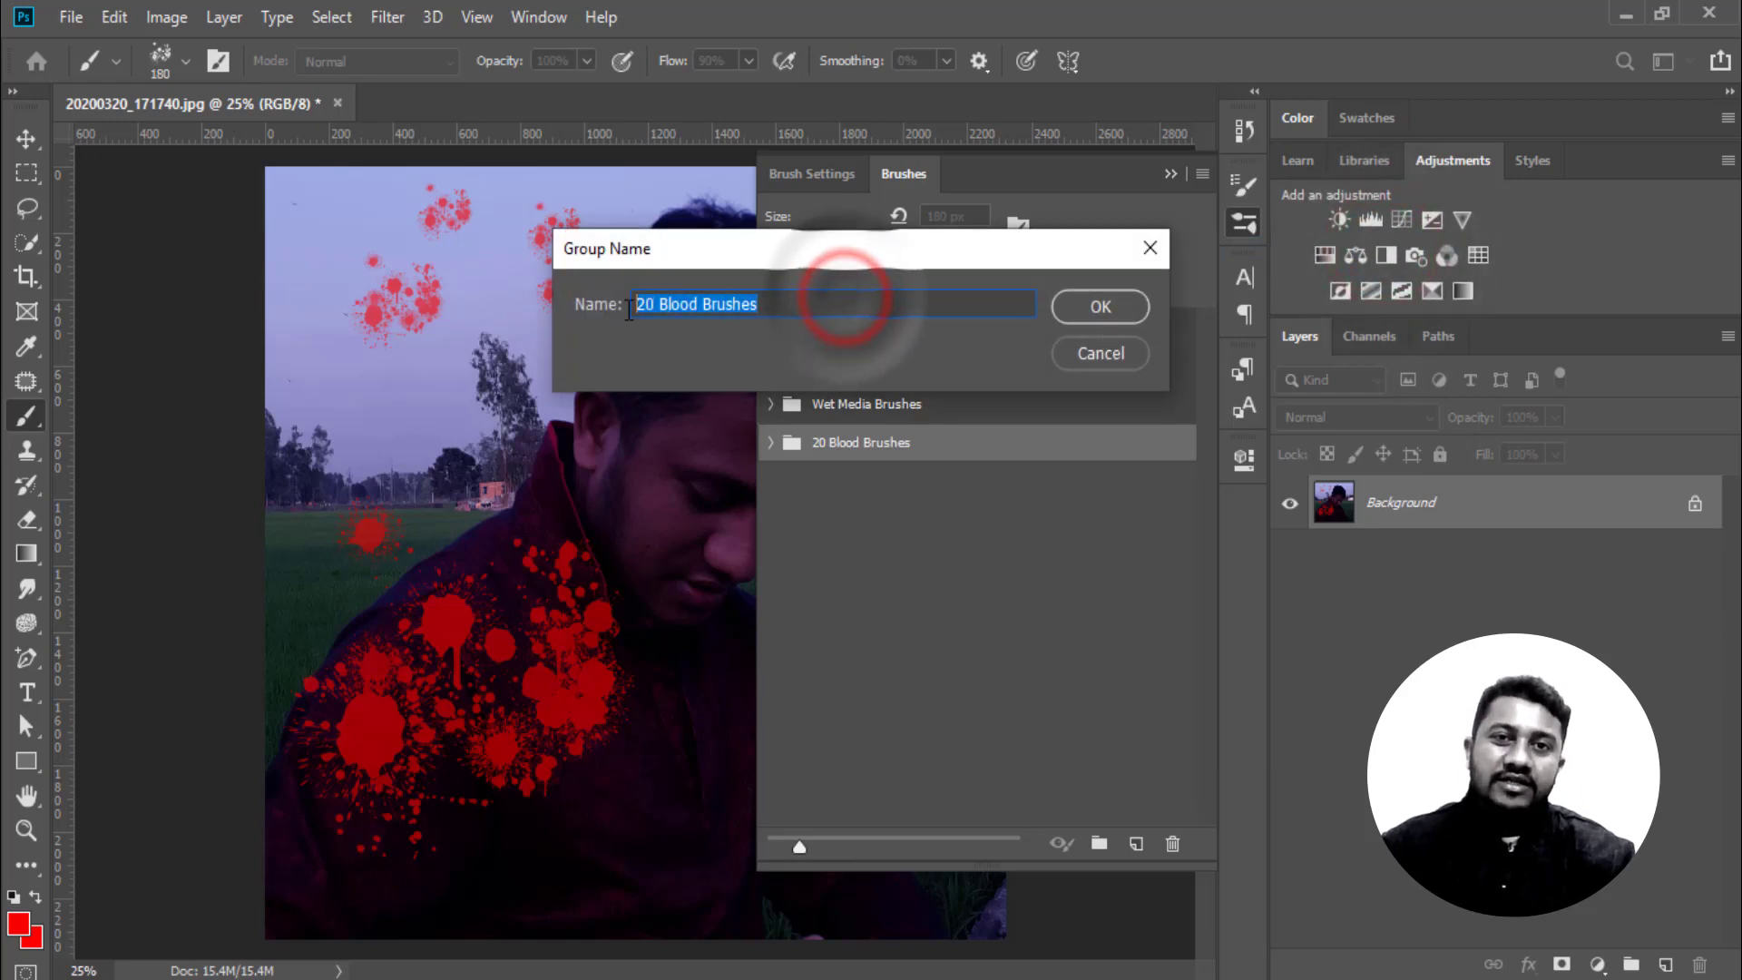
{"action": "left_click_drag", "start_coordinate": [846, 299], "coordinate": [704, 311]}
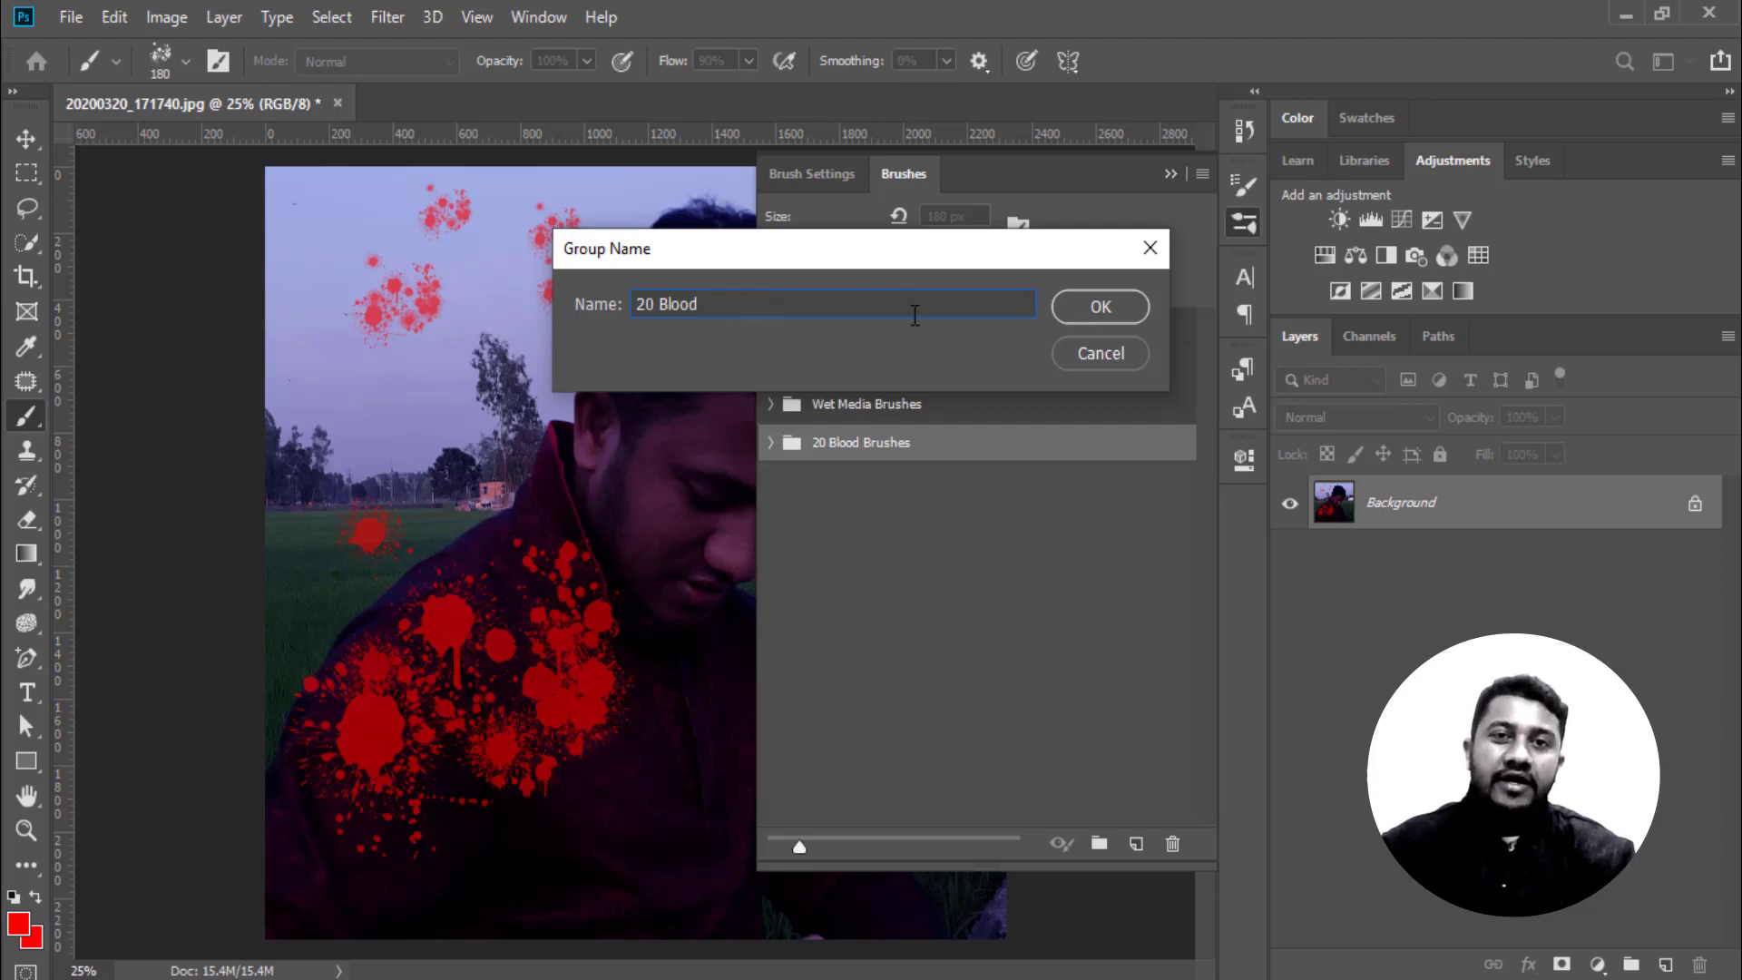
{"action": "left_click", "coordinate": [1141, 310]}
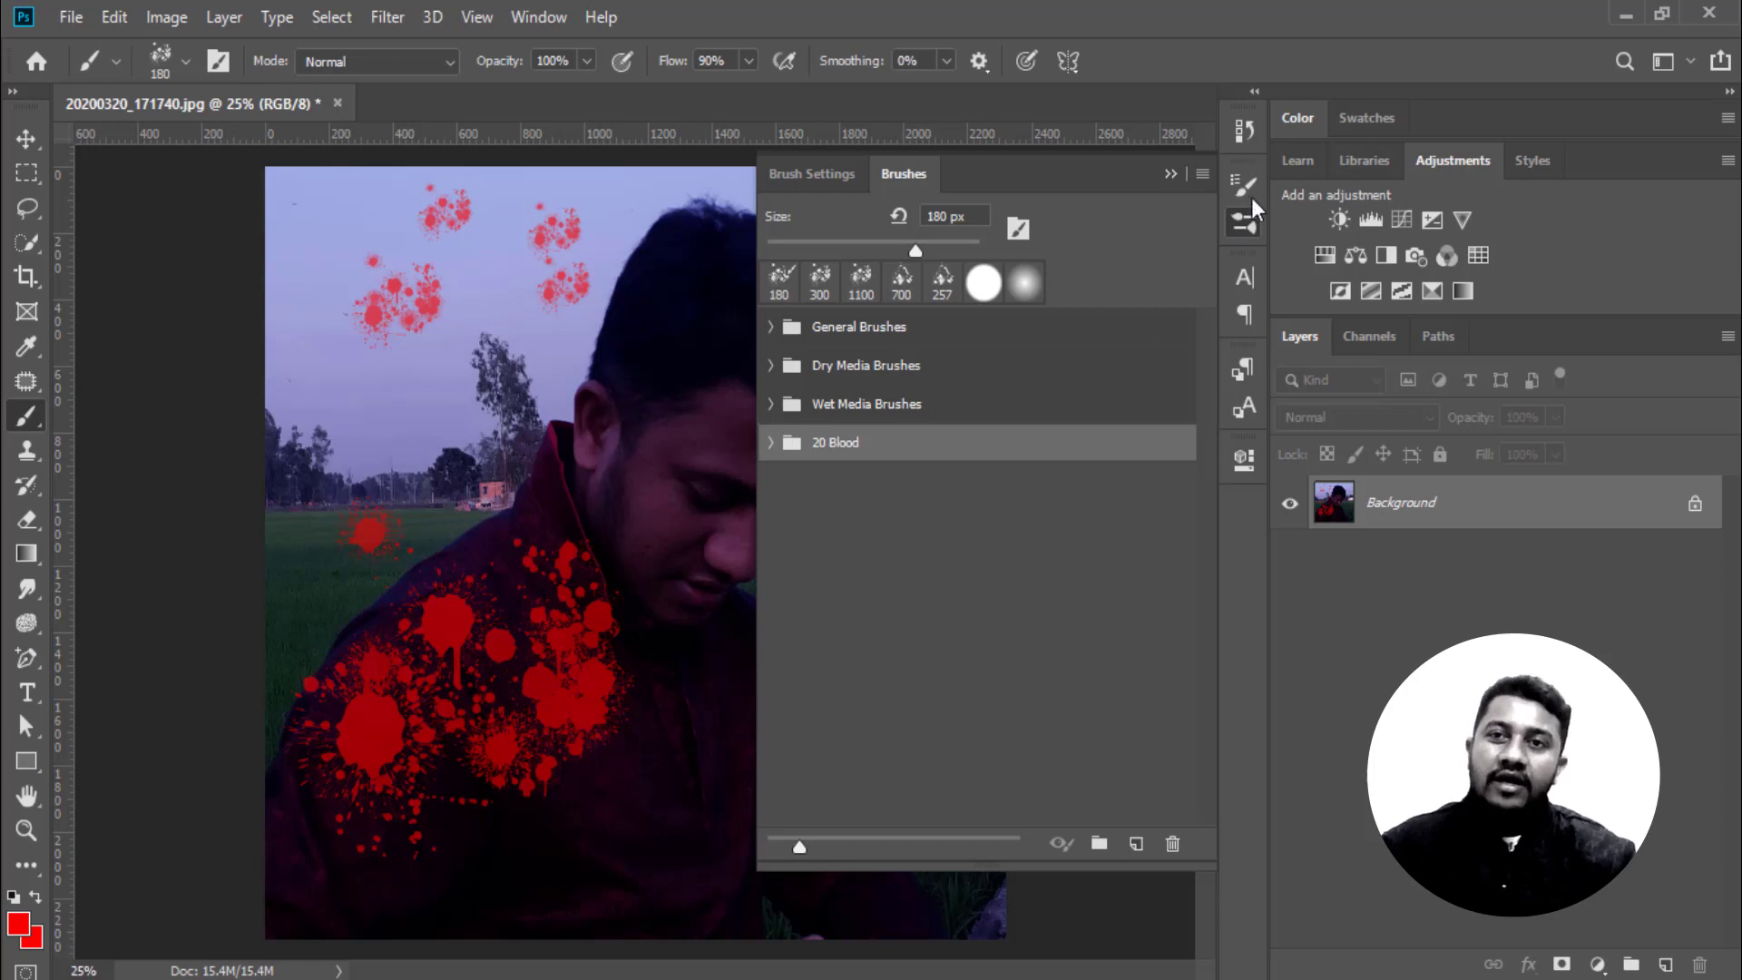
Delete the 20 Blood brush group
{"action": "left_click", "coordinate": [1200, 175]}
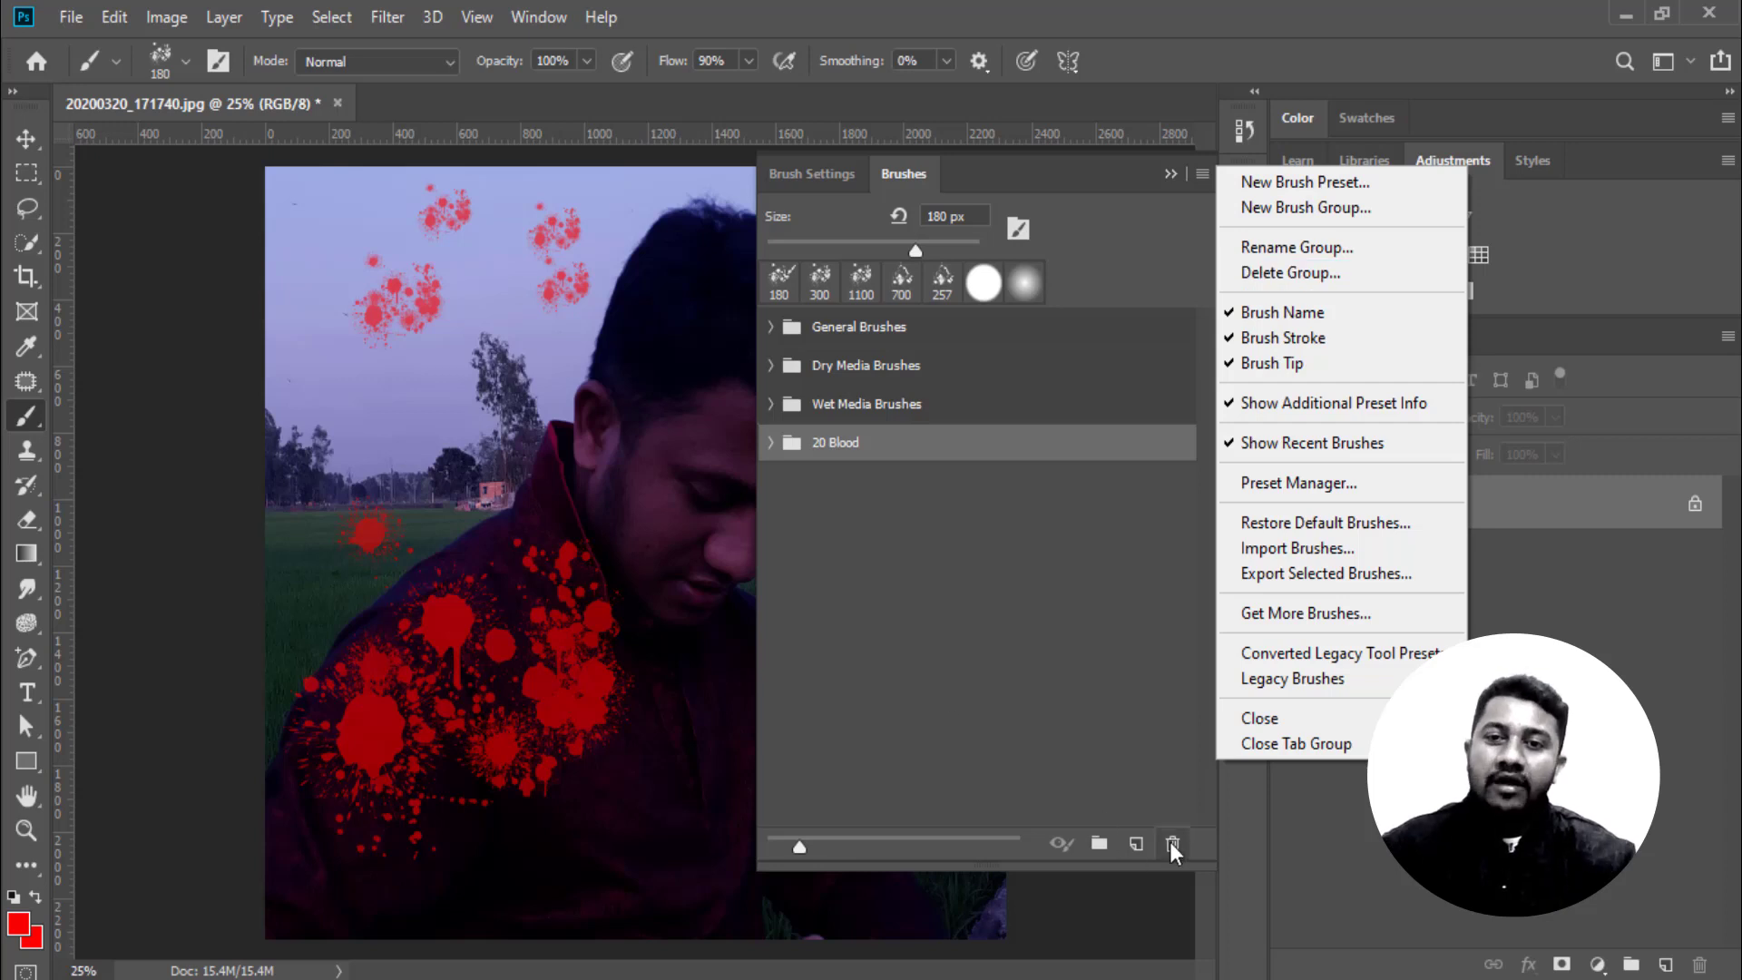
{"action": "left_click", "coordinate": [1330, 272]}
{"action": "left_click", "coordinate": [766, 390]}
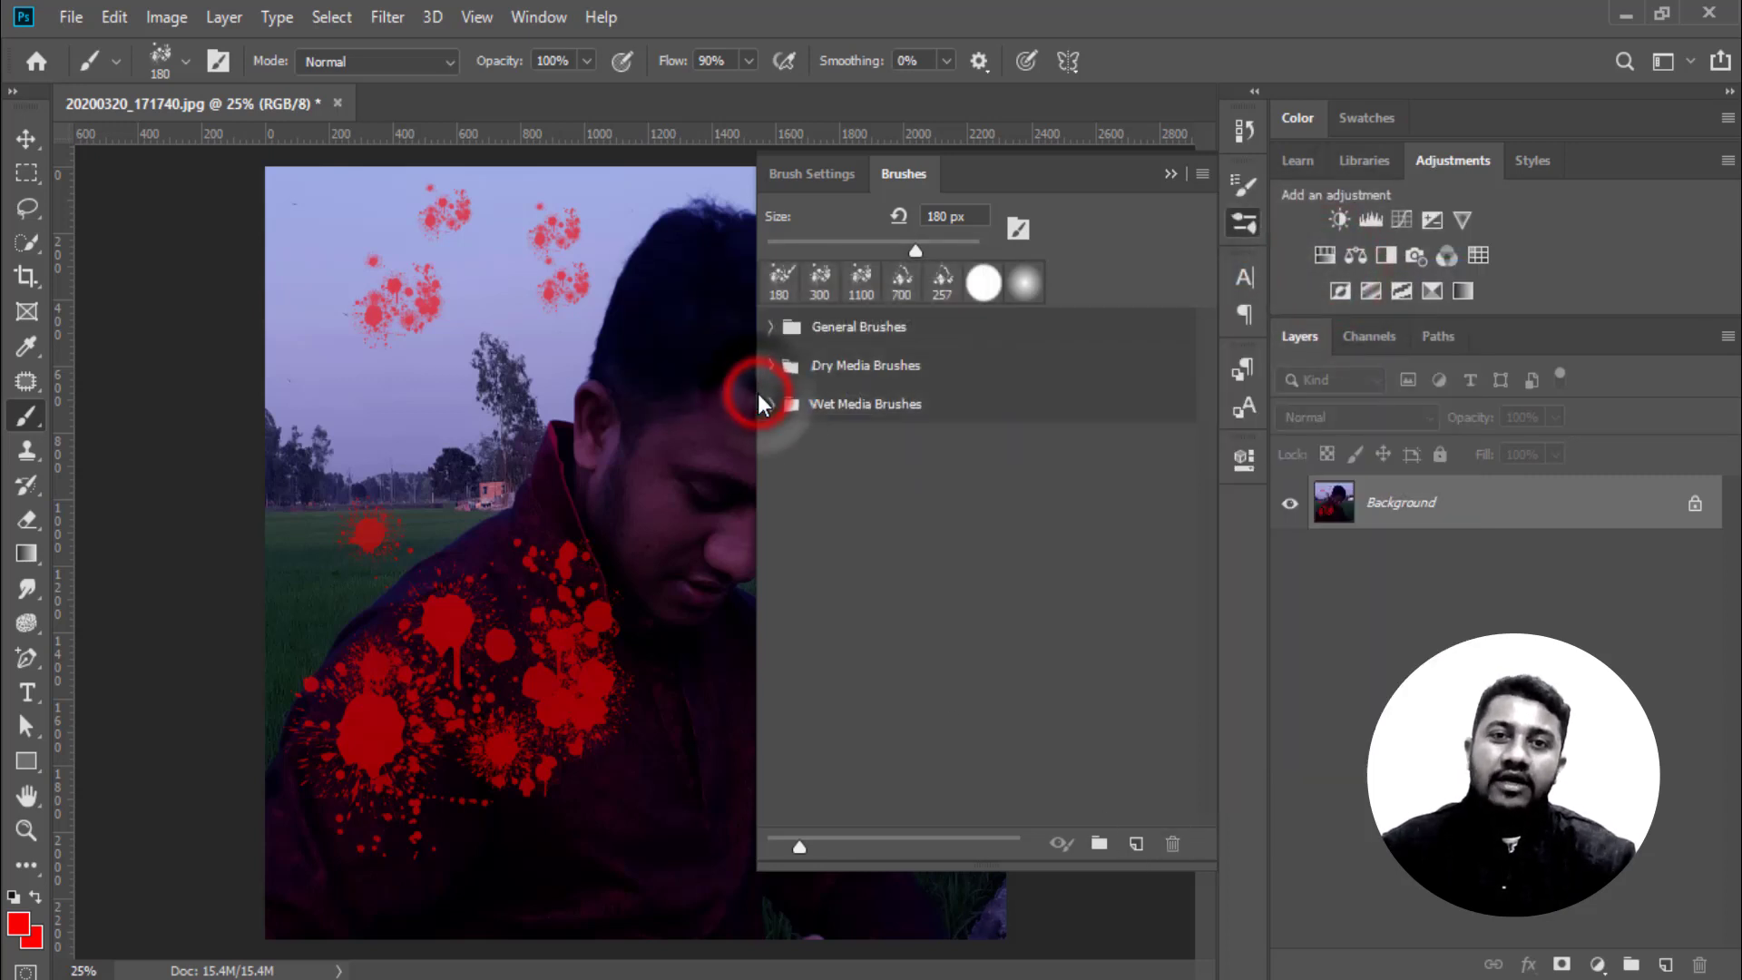
Hide and then show brush names, and bring up the brush Preset Manager
{"action": "left_click", "coordinate": [1203, 175]}
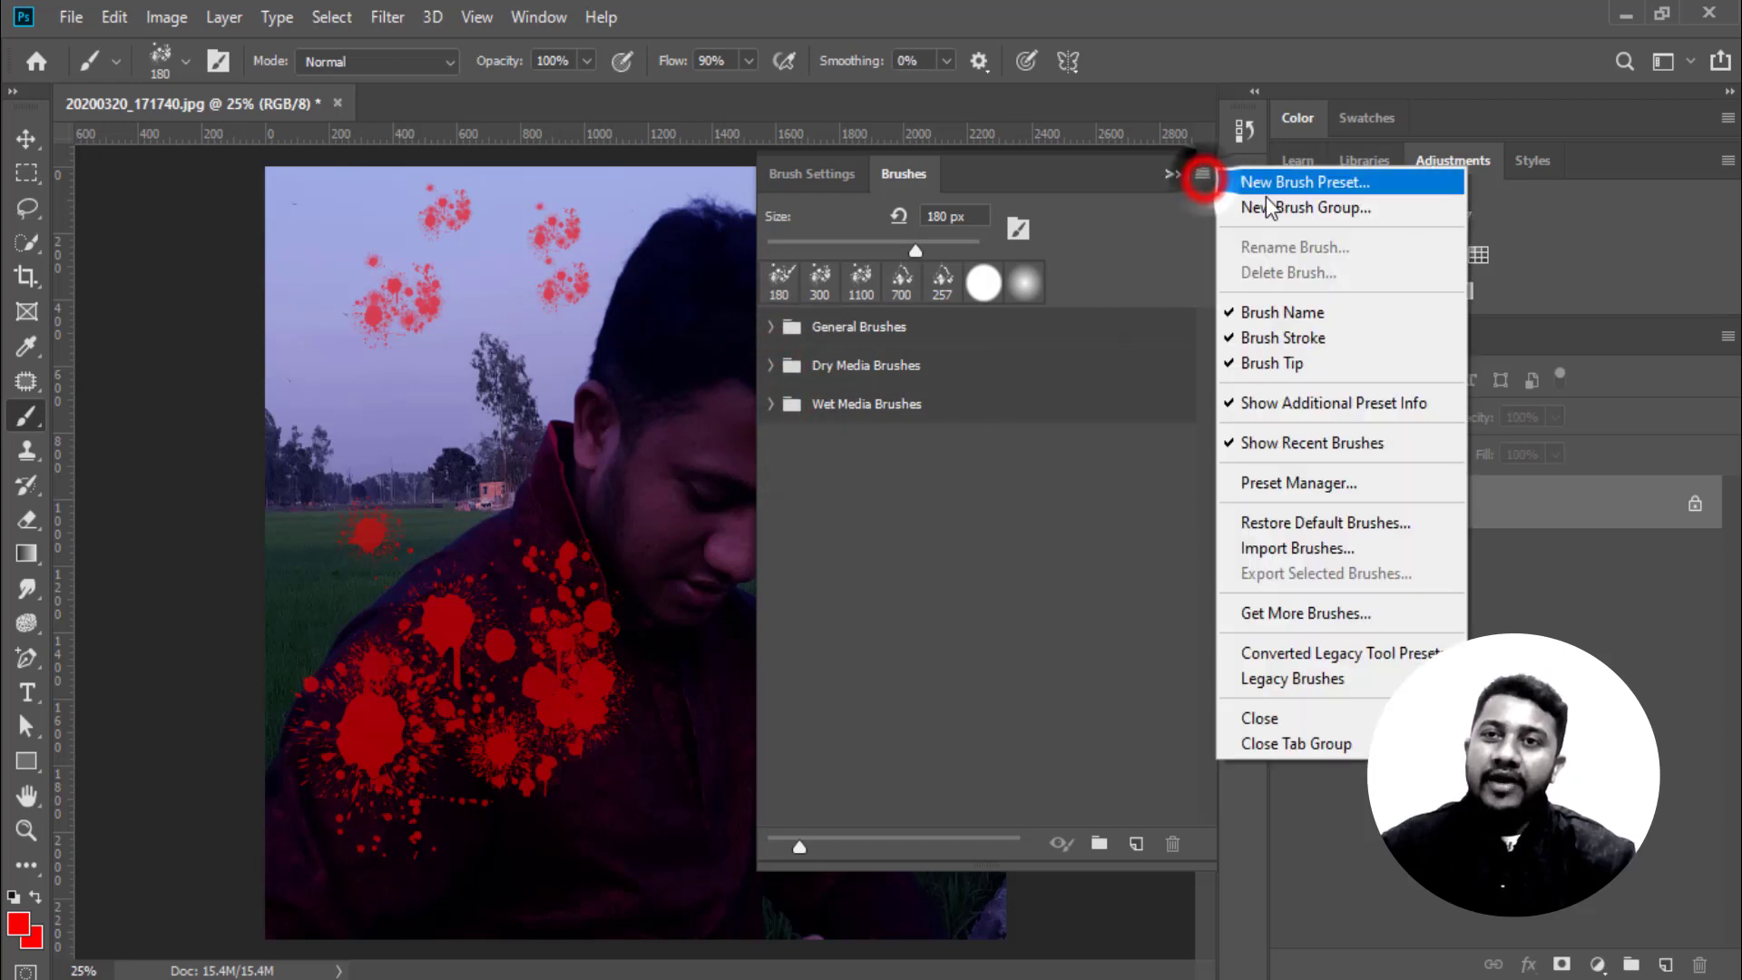
{"action": "left_click", "coordinate": [1228, 312]}
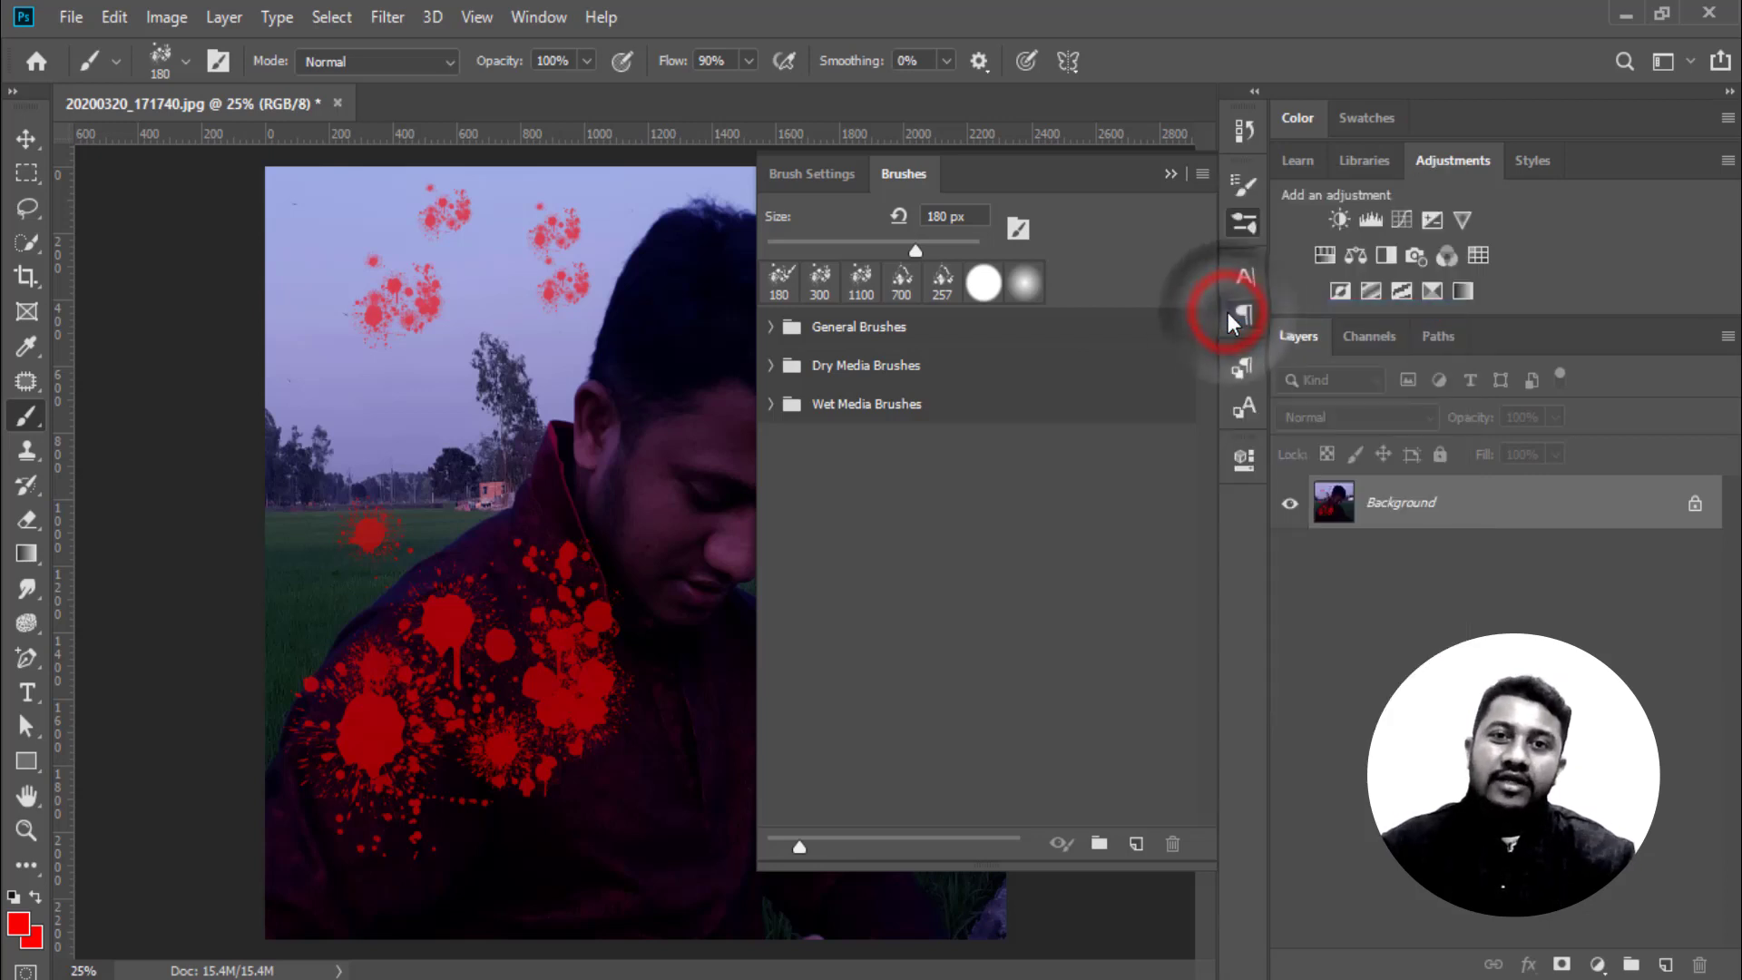
{"action": "left_click", "coordinate": [1201, 173]}
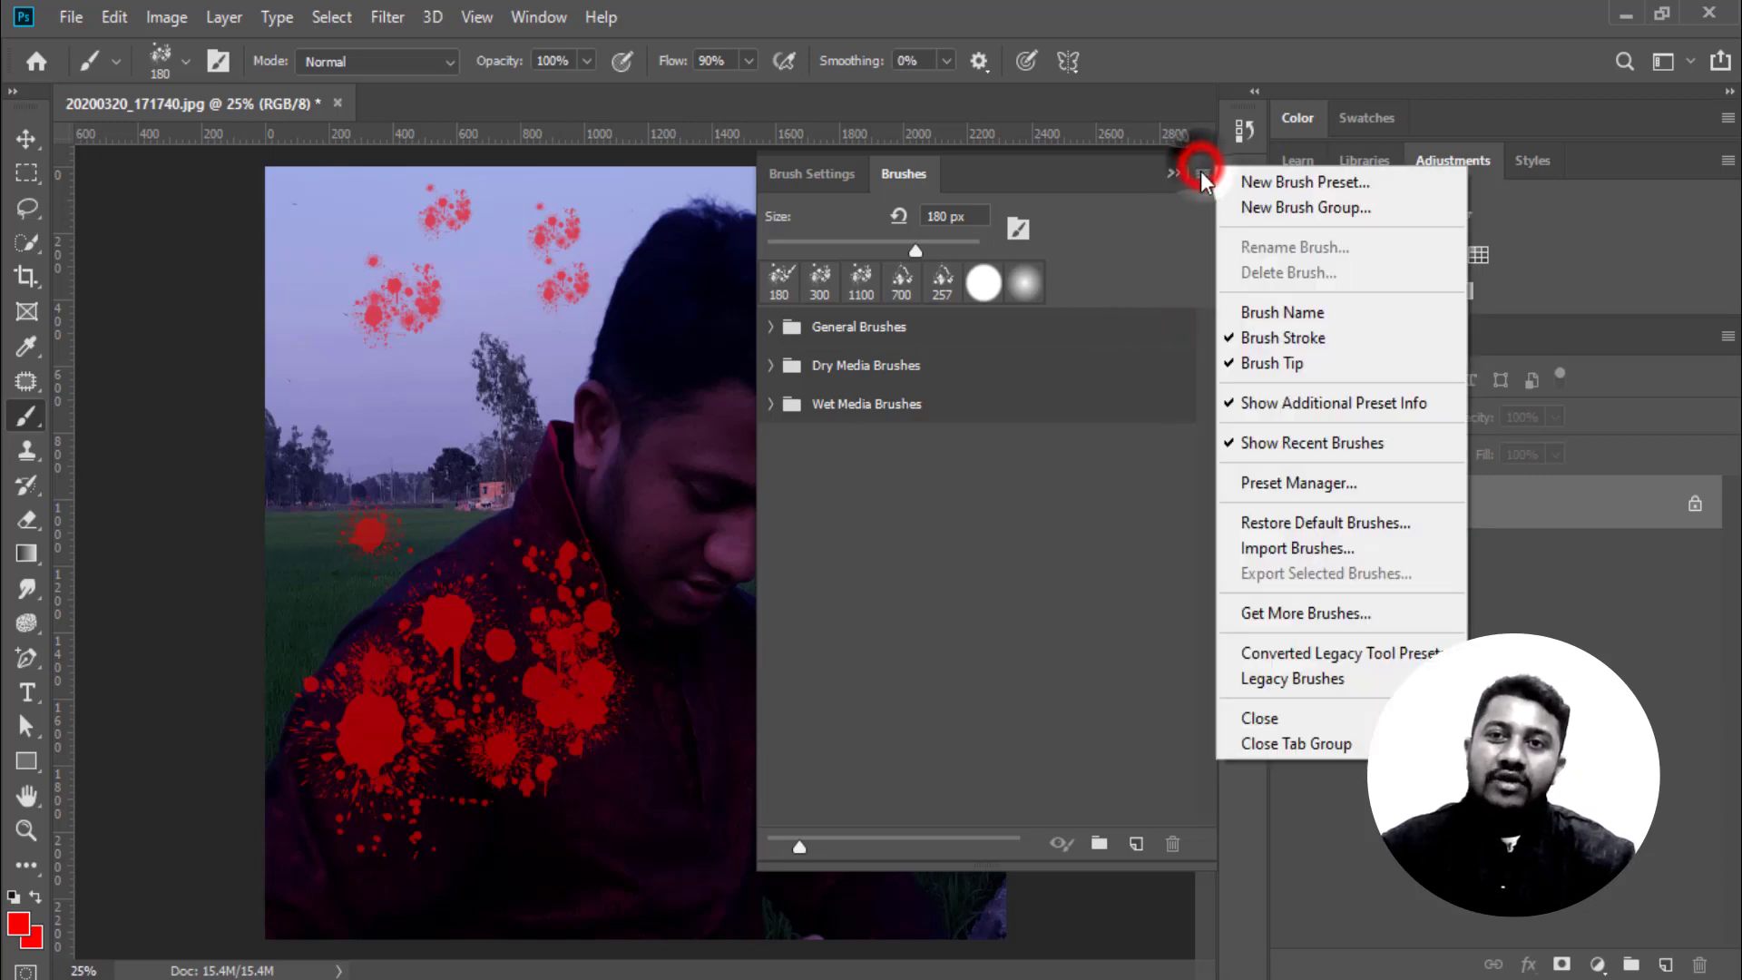
{"action": "left_click", "coordinate": [1230, 313]}
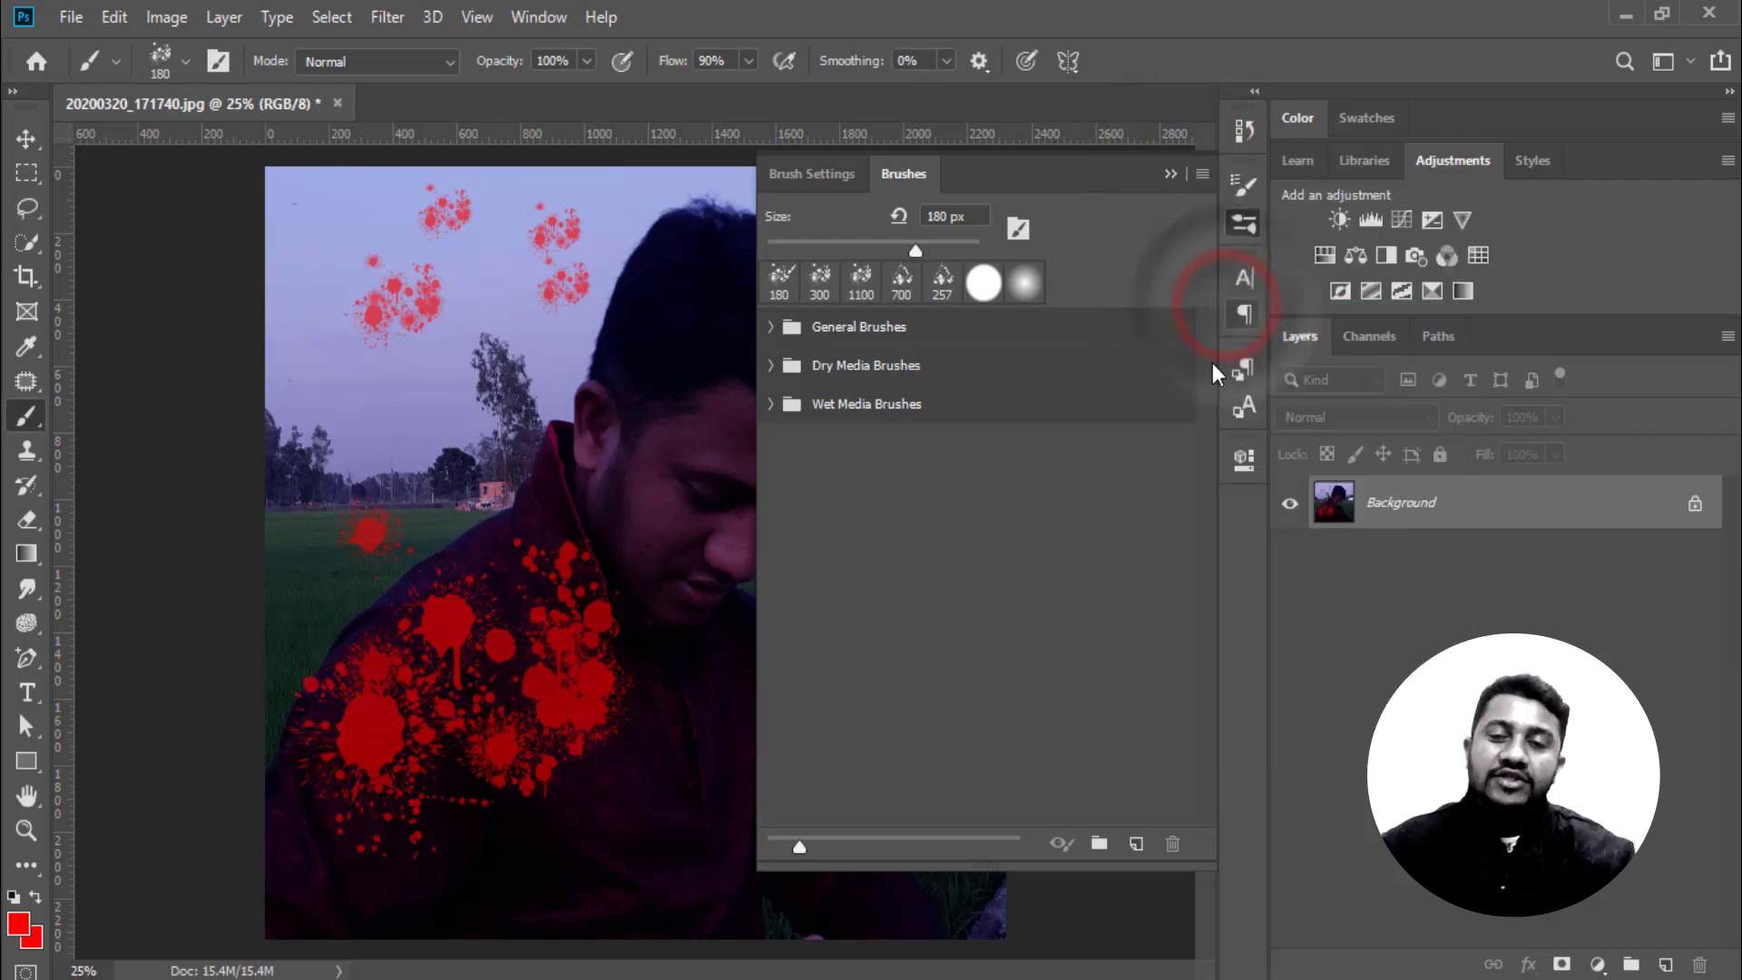
{"action": "left_click", "coordinate": [1202, 173]}
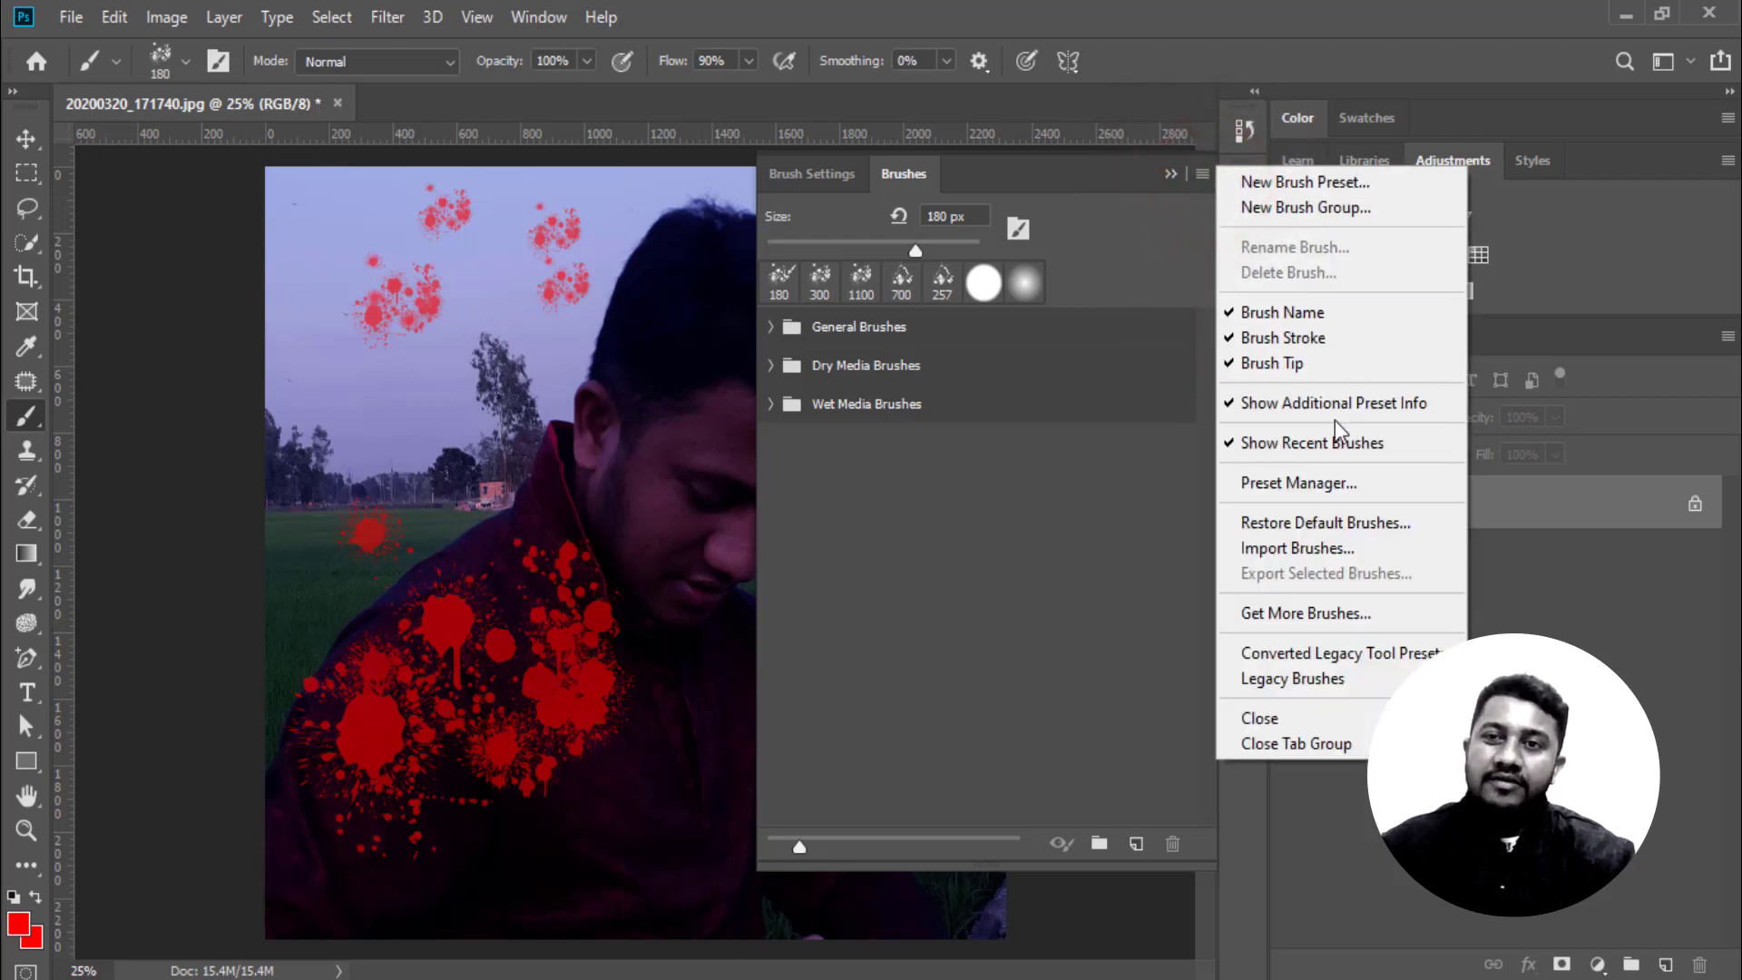
{"action": "left_click", "coordinate": [1373, 483]}
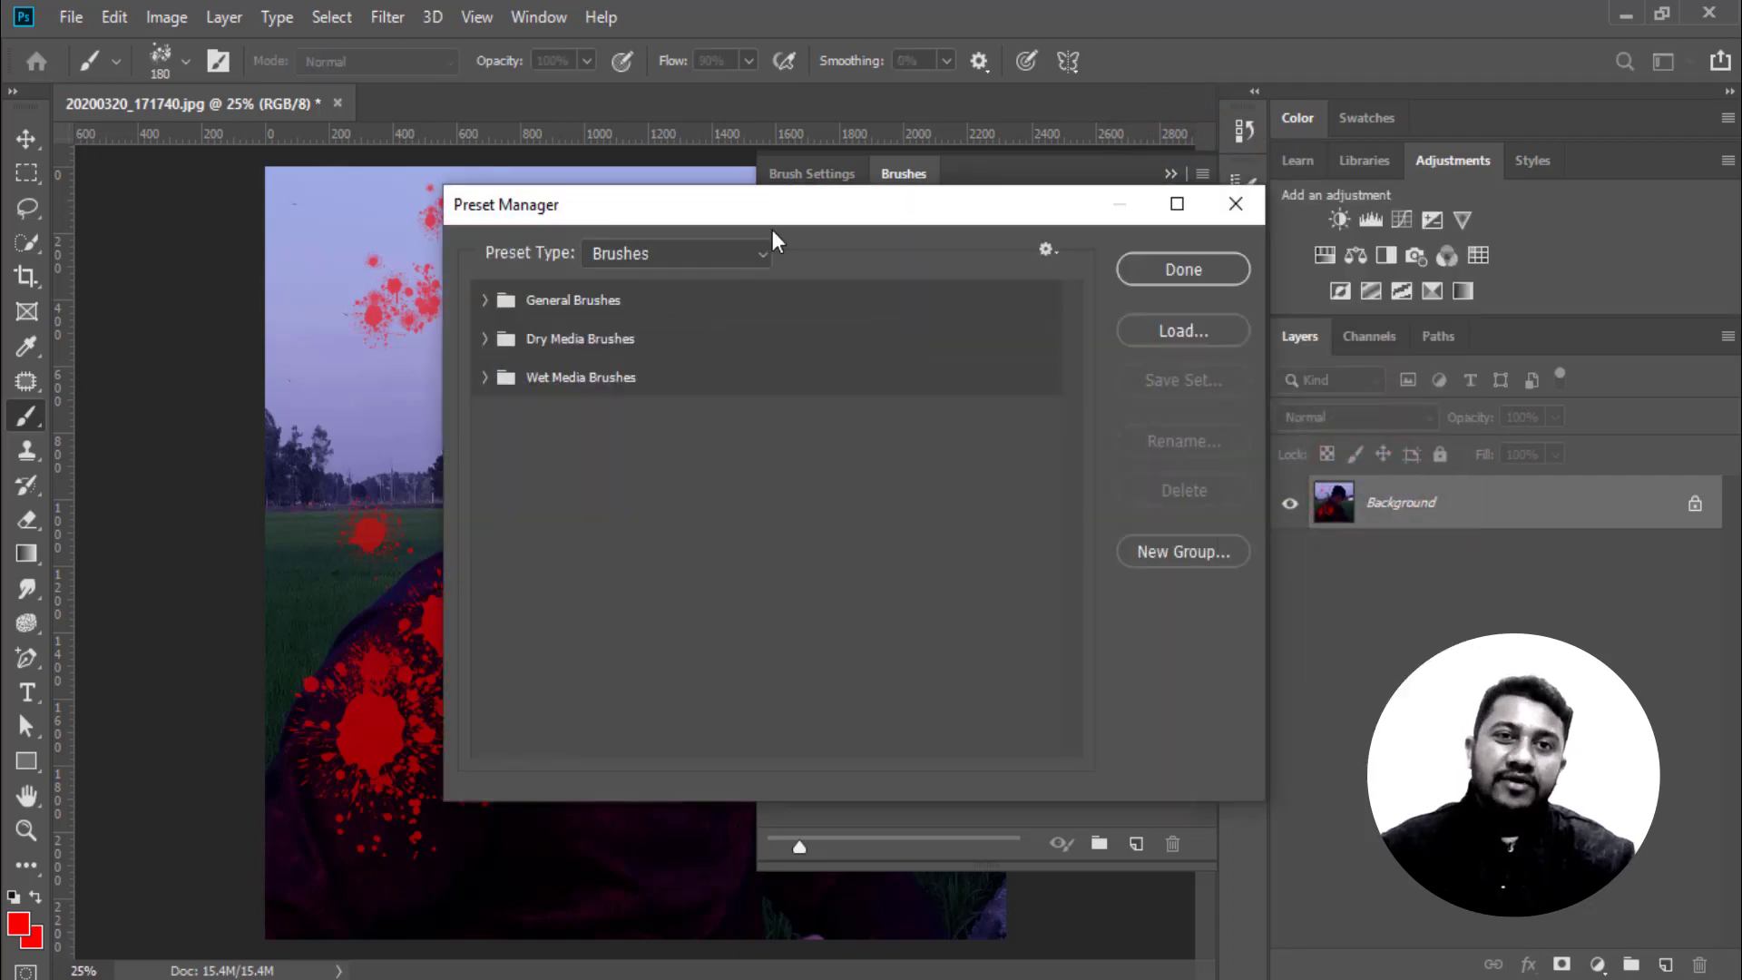
Move the Preset Manager, keep Preset Type on Brushes, and start loading a brush file
{"action": "mouse_move", "coordinate": [849, 214]}
{"action": "left_mouse_down"}
{"action": "mouse_move", "coordinate": [1037, 259]}
{"action": "mouse_move", "coordinate": [989, 213]}
{"action": "mouse_move", "coordinate": [767, 187]}
{"action": "left_mouse_up"}
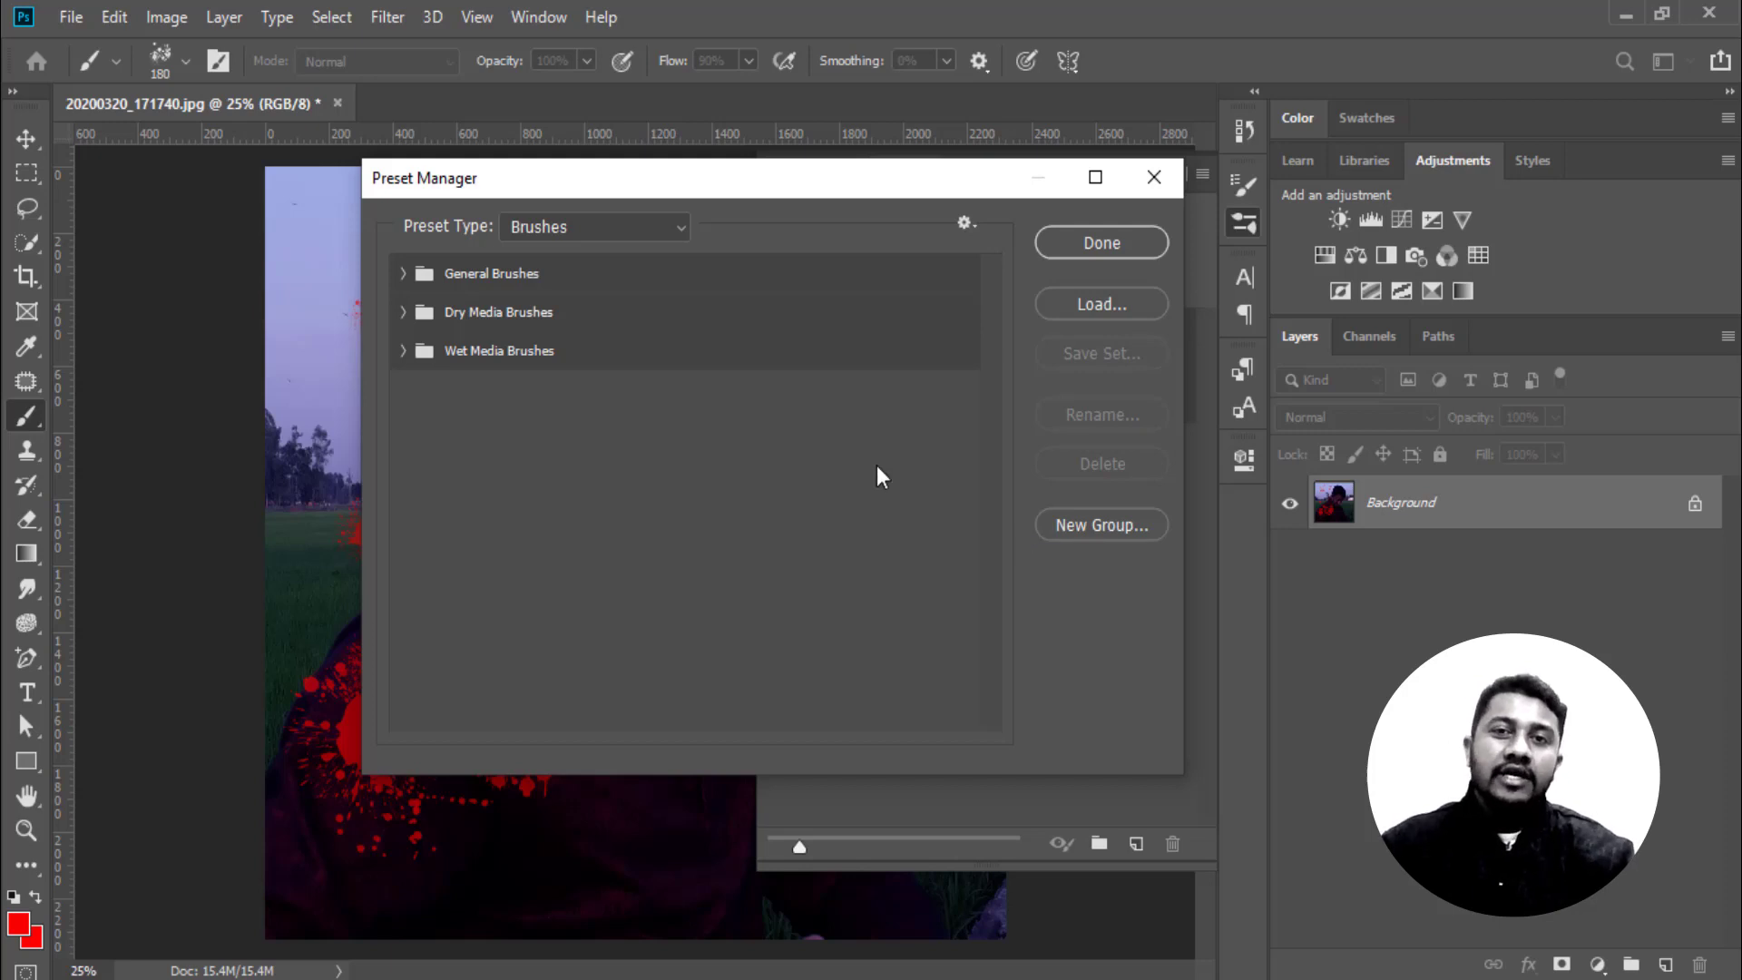
{"action": "left_click", "coordinate": [645, 226]}
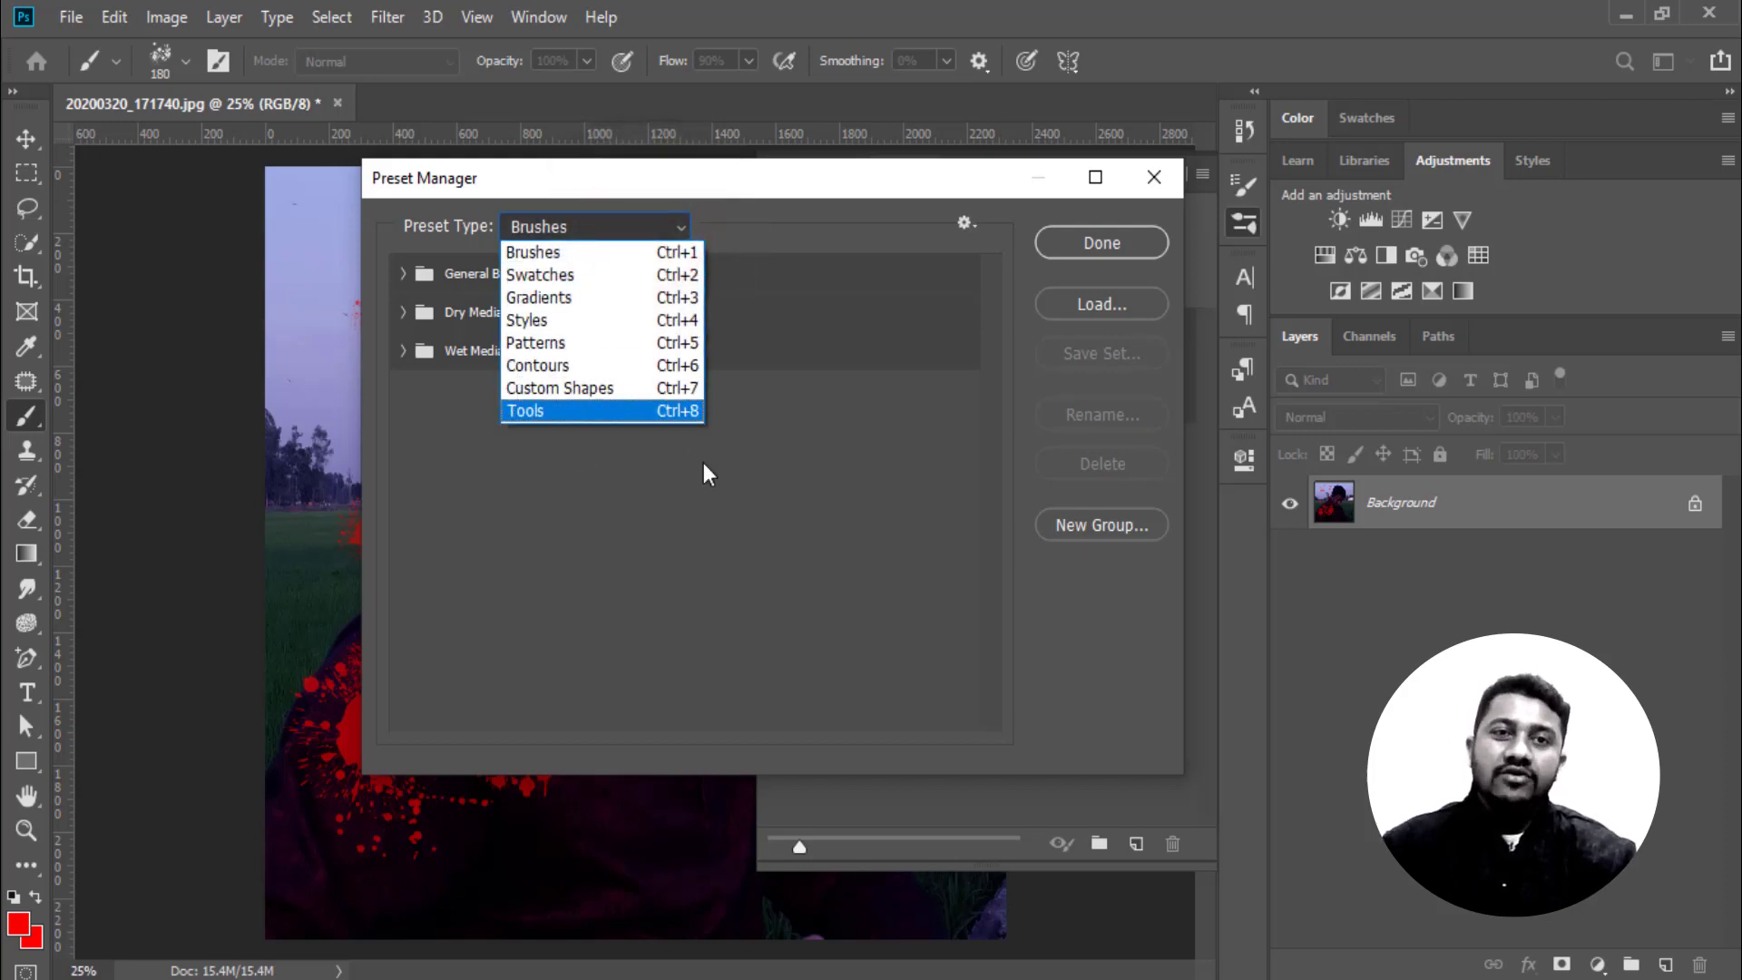
{"action": "left_click", "coordinate": [556, 253]}
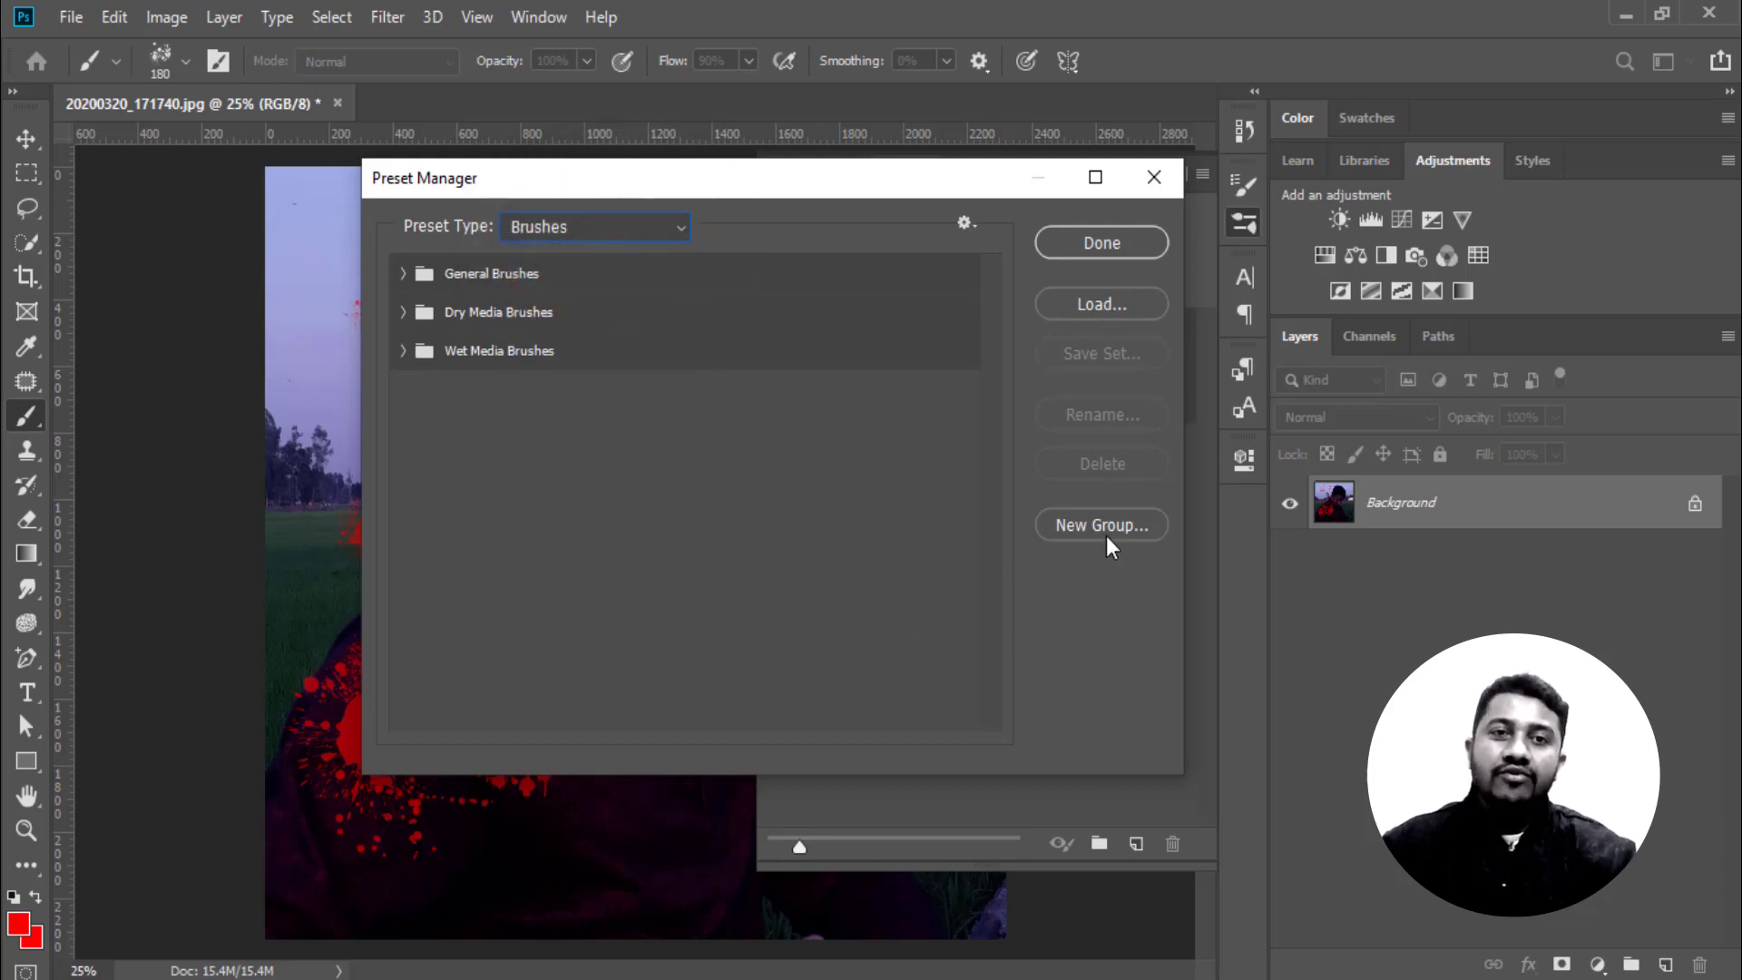
{"action": "left_click", "coordinate": [1091, 309]}
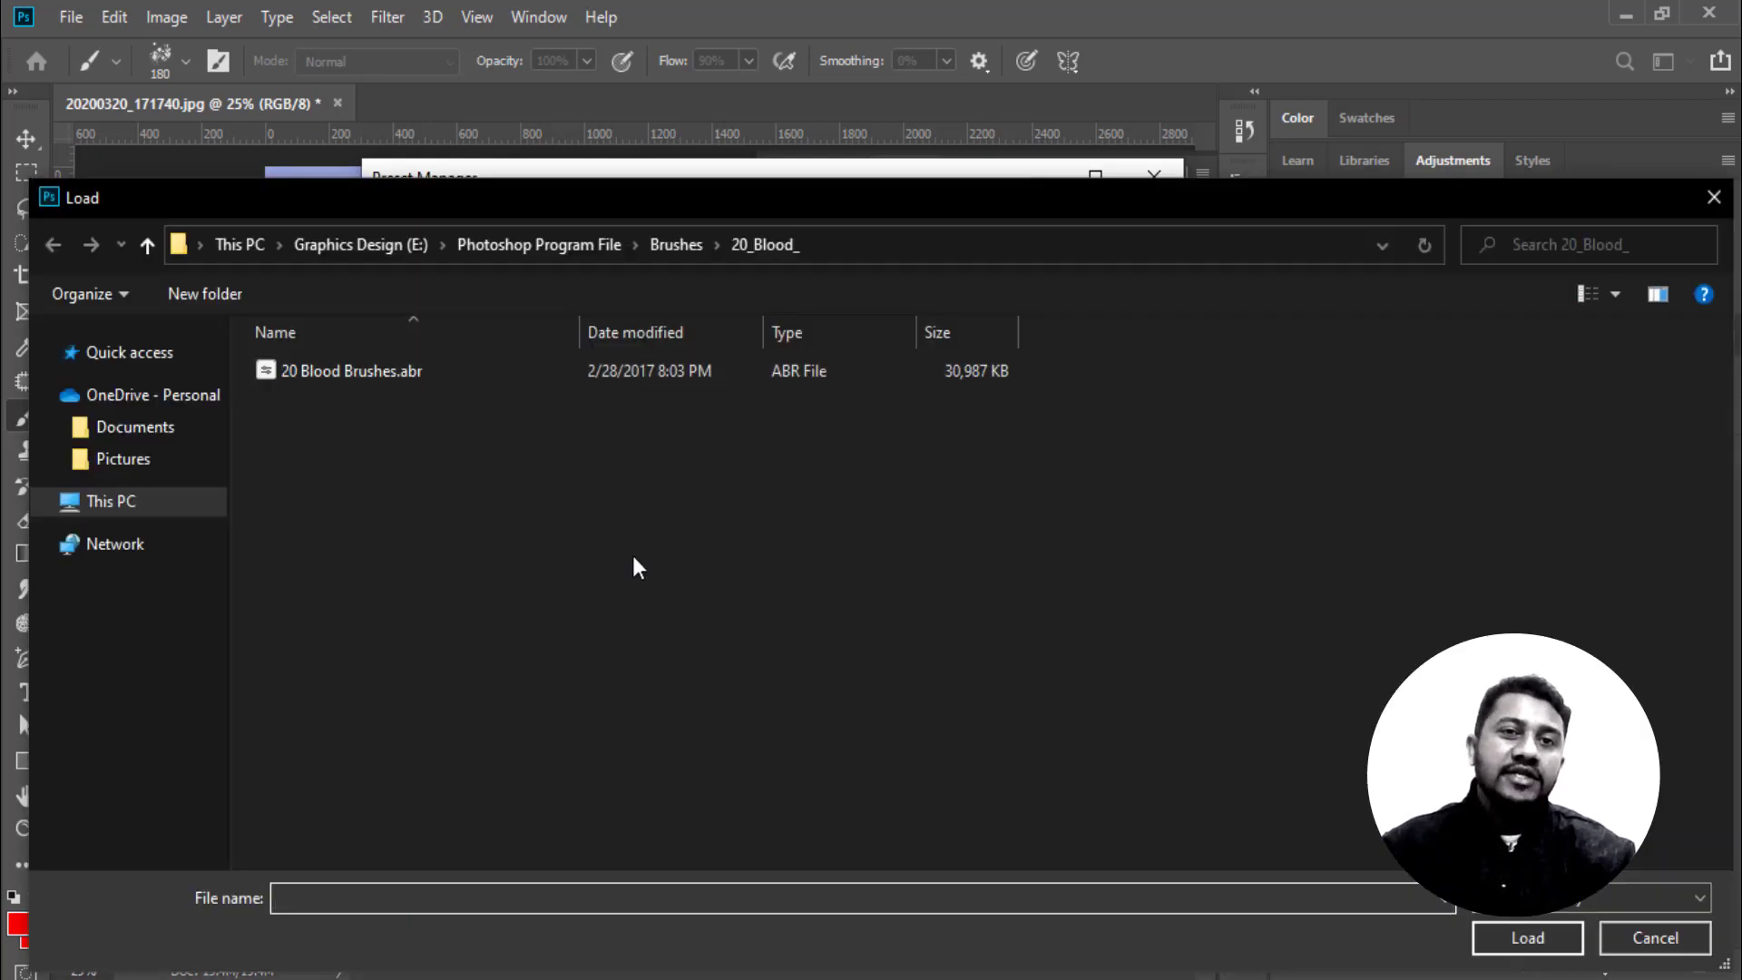
Load 20 Shattered Glass Brushes.abr from Brushes > 20-broken-glass > 01 and close the Preset Manager
{"action": "left_click", "coordinate": [143, 240]}
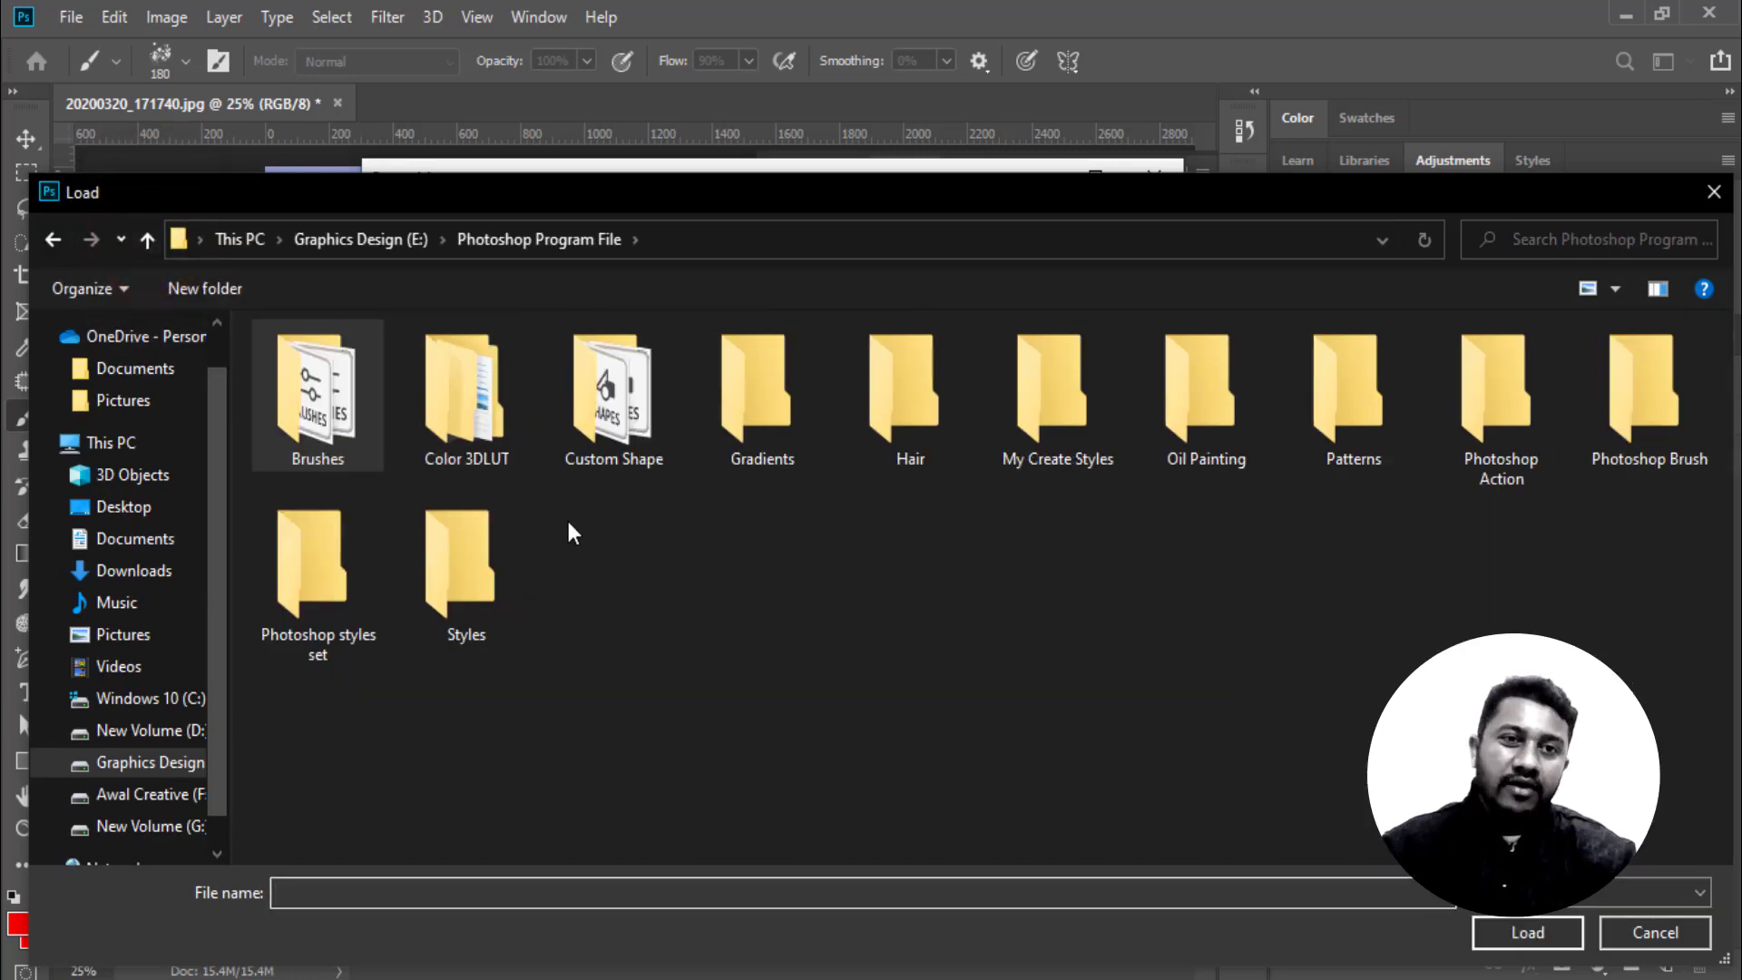
{"action": "double_click", "coordinate": [313, 414]}
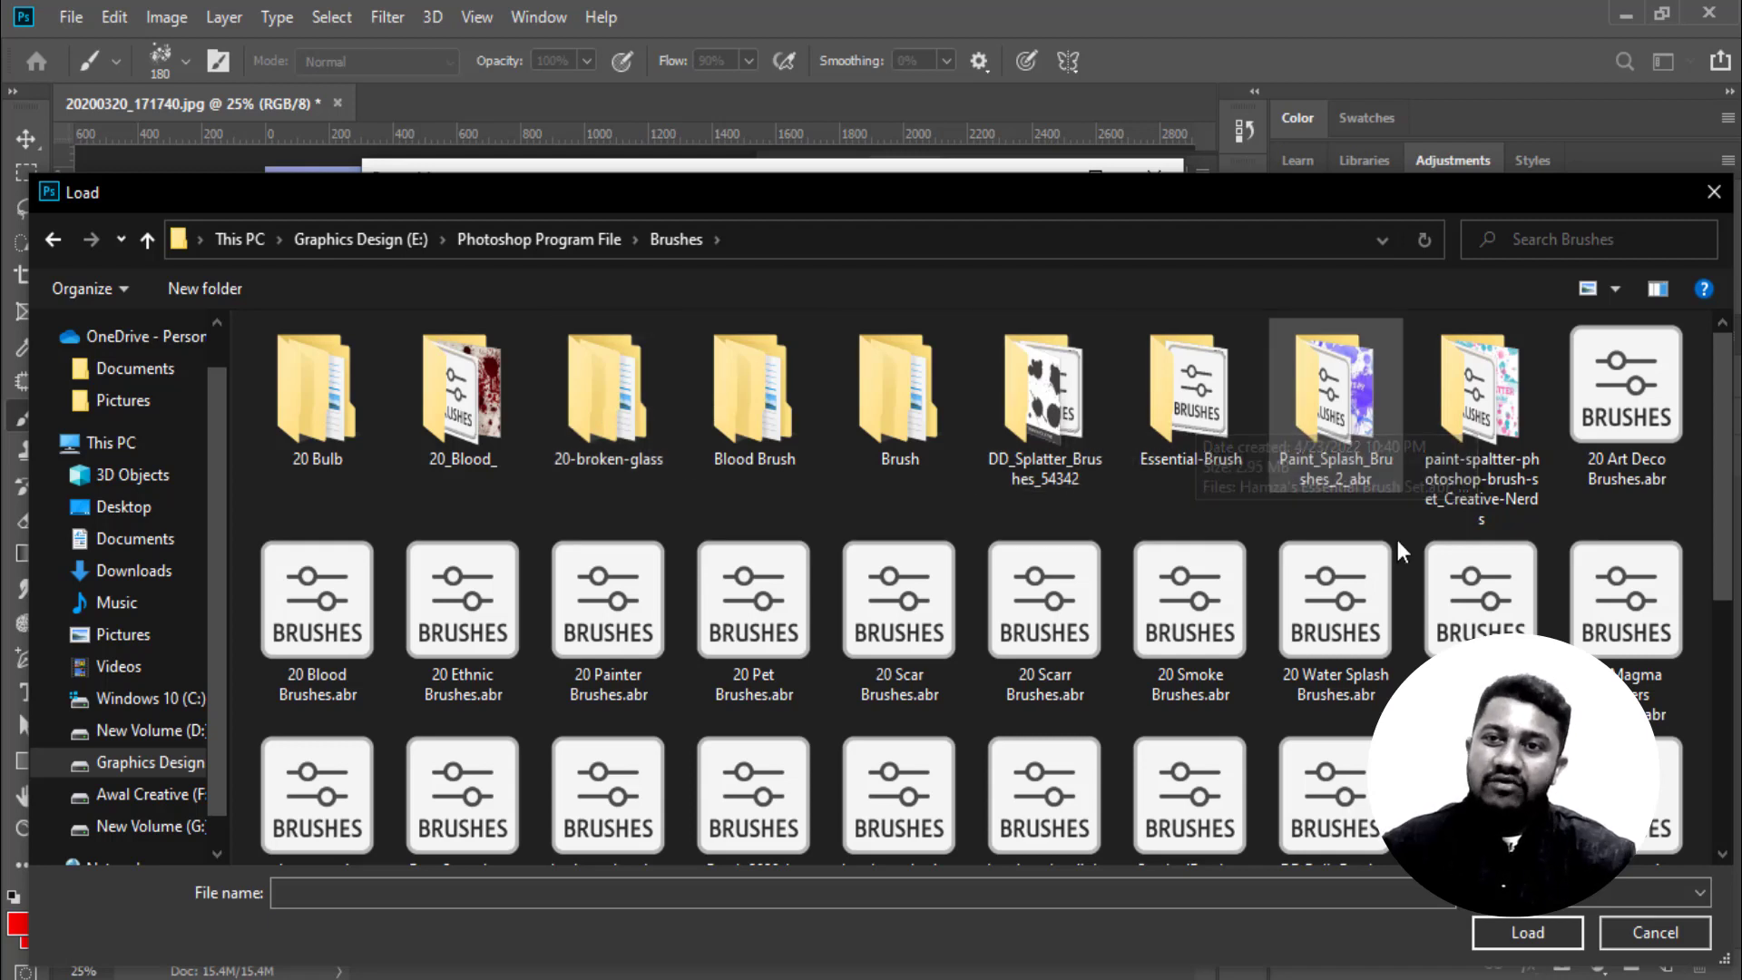
{"action": "left_click", "coordinate": [614, 420]}
{"action": "double_click", "coordinate": [615, 420]}
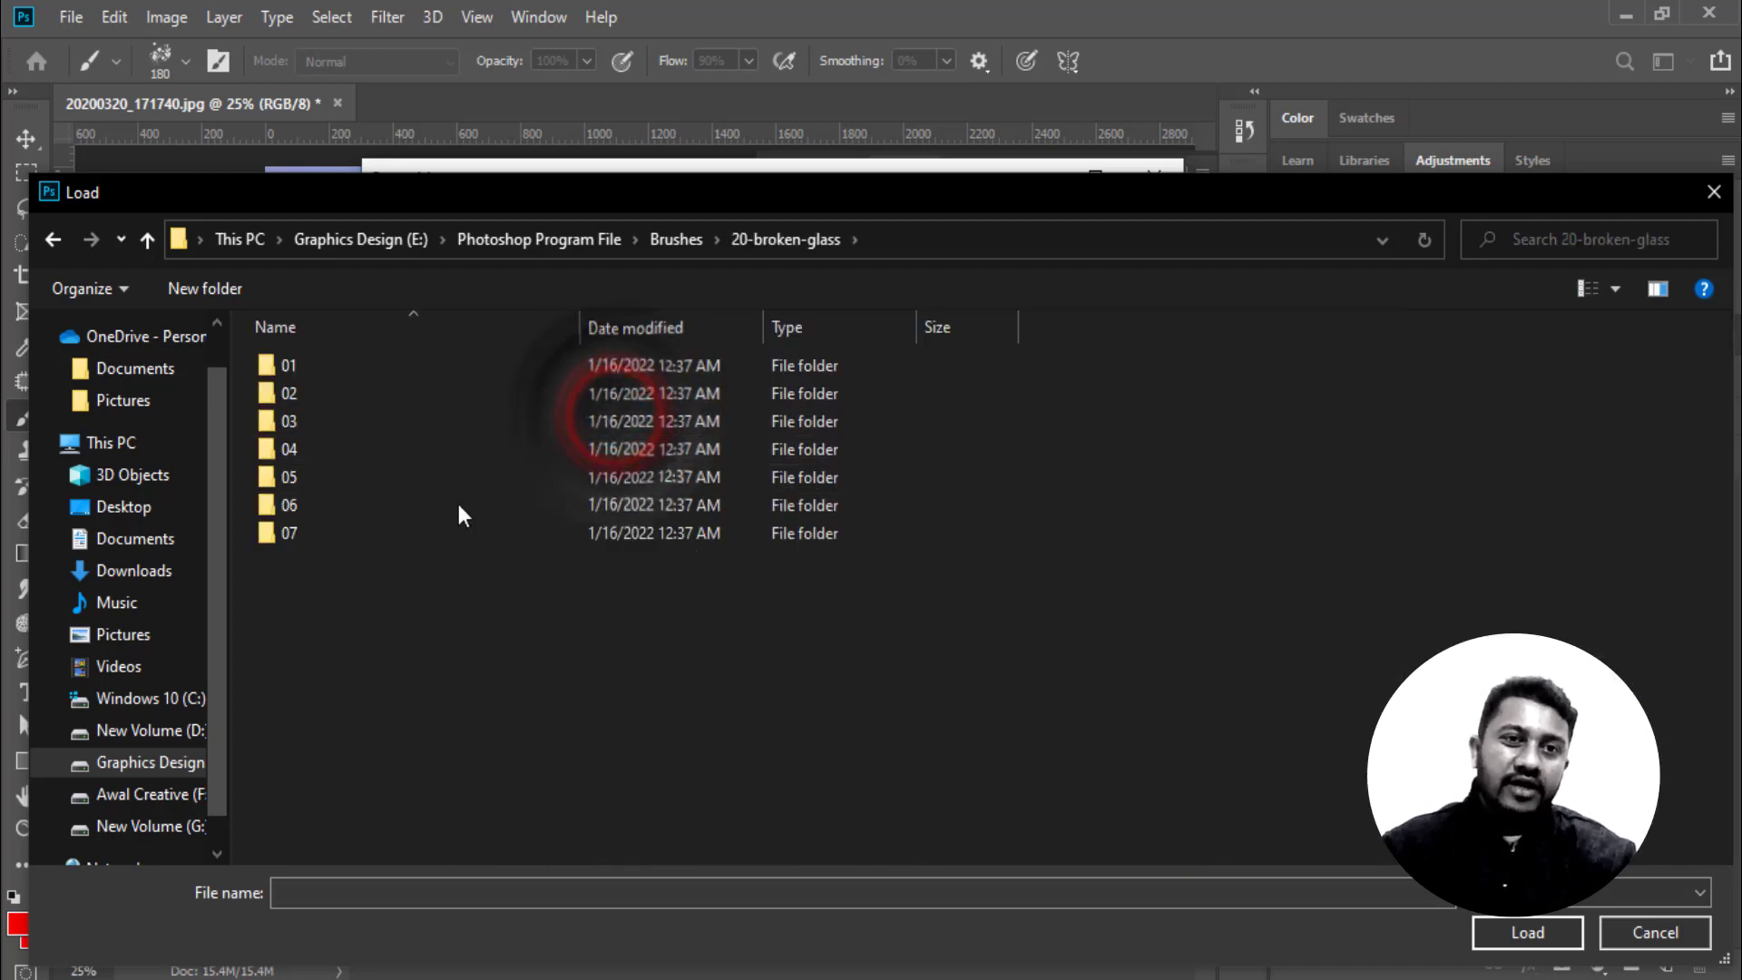
{"action": "left_click", "coordinate": [370, 374]}
{"action": "double_click", "coordinate": [370, 374]}
{"action": "left_click", "coordinate": [373, 364]}
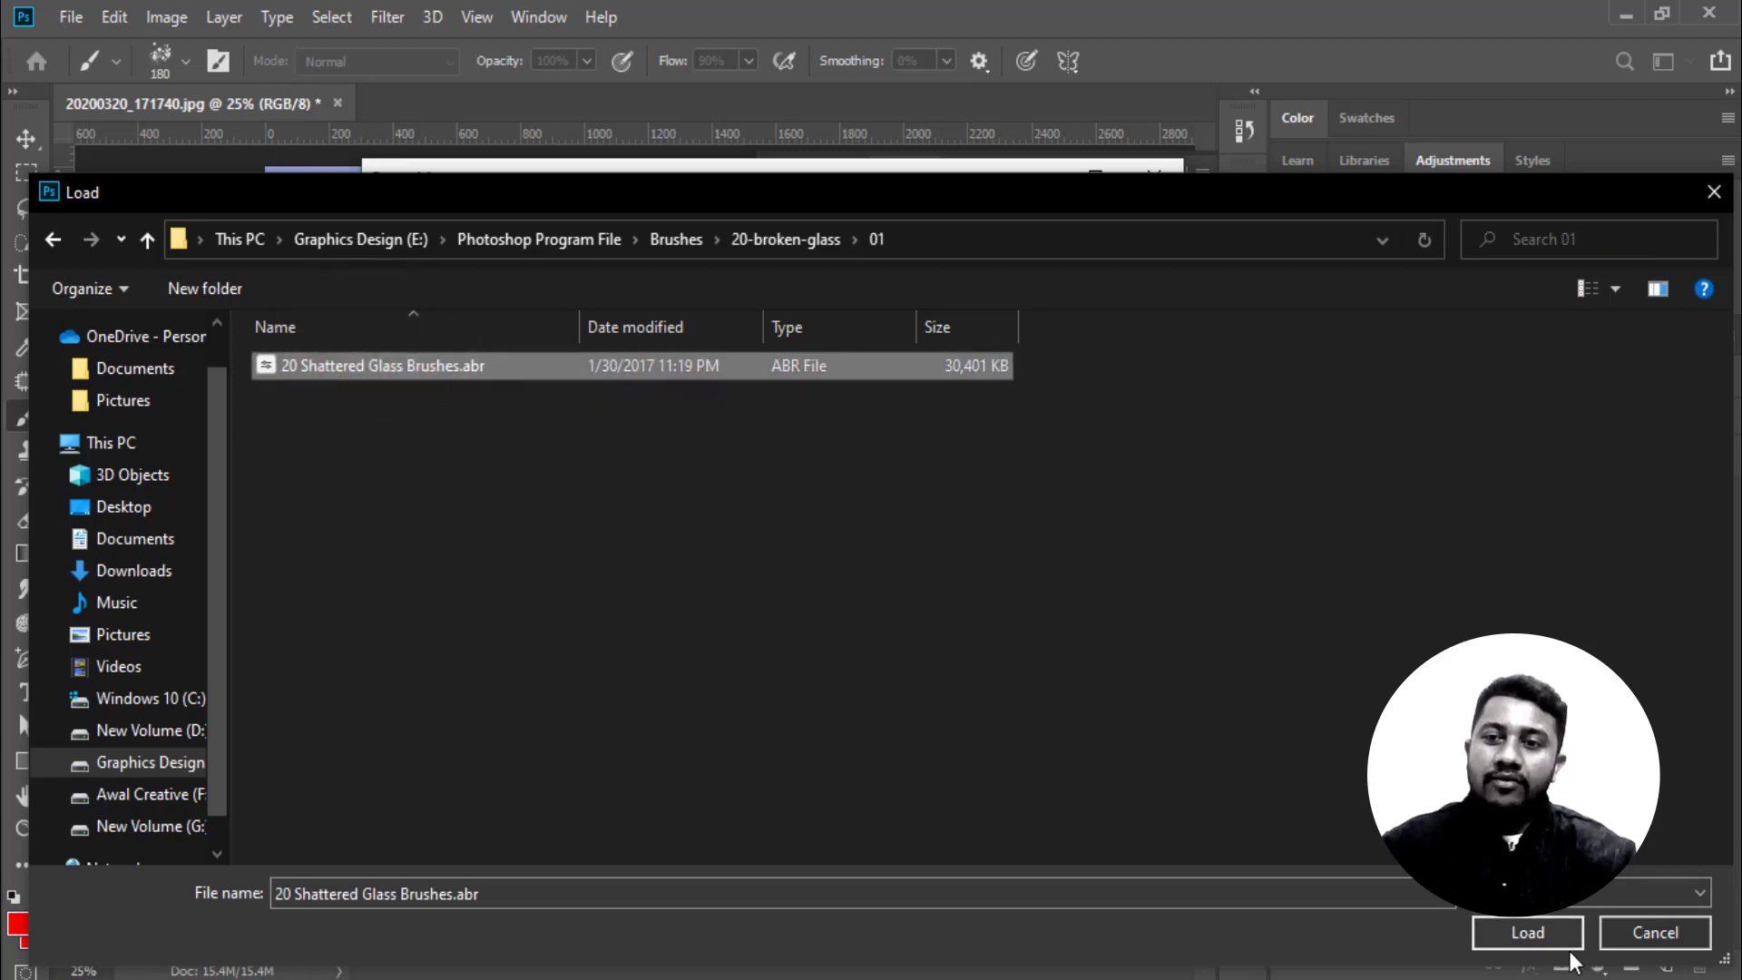
{"action": "left_click", "coordinate": [1541, 934]}
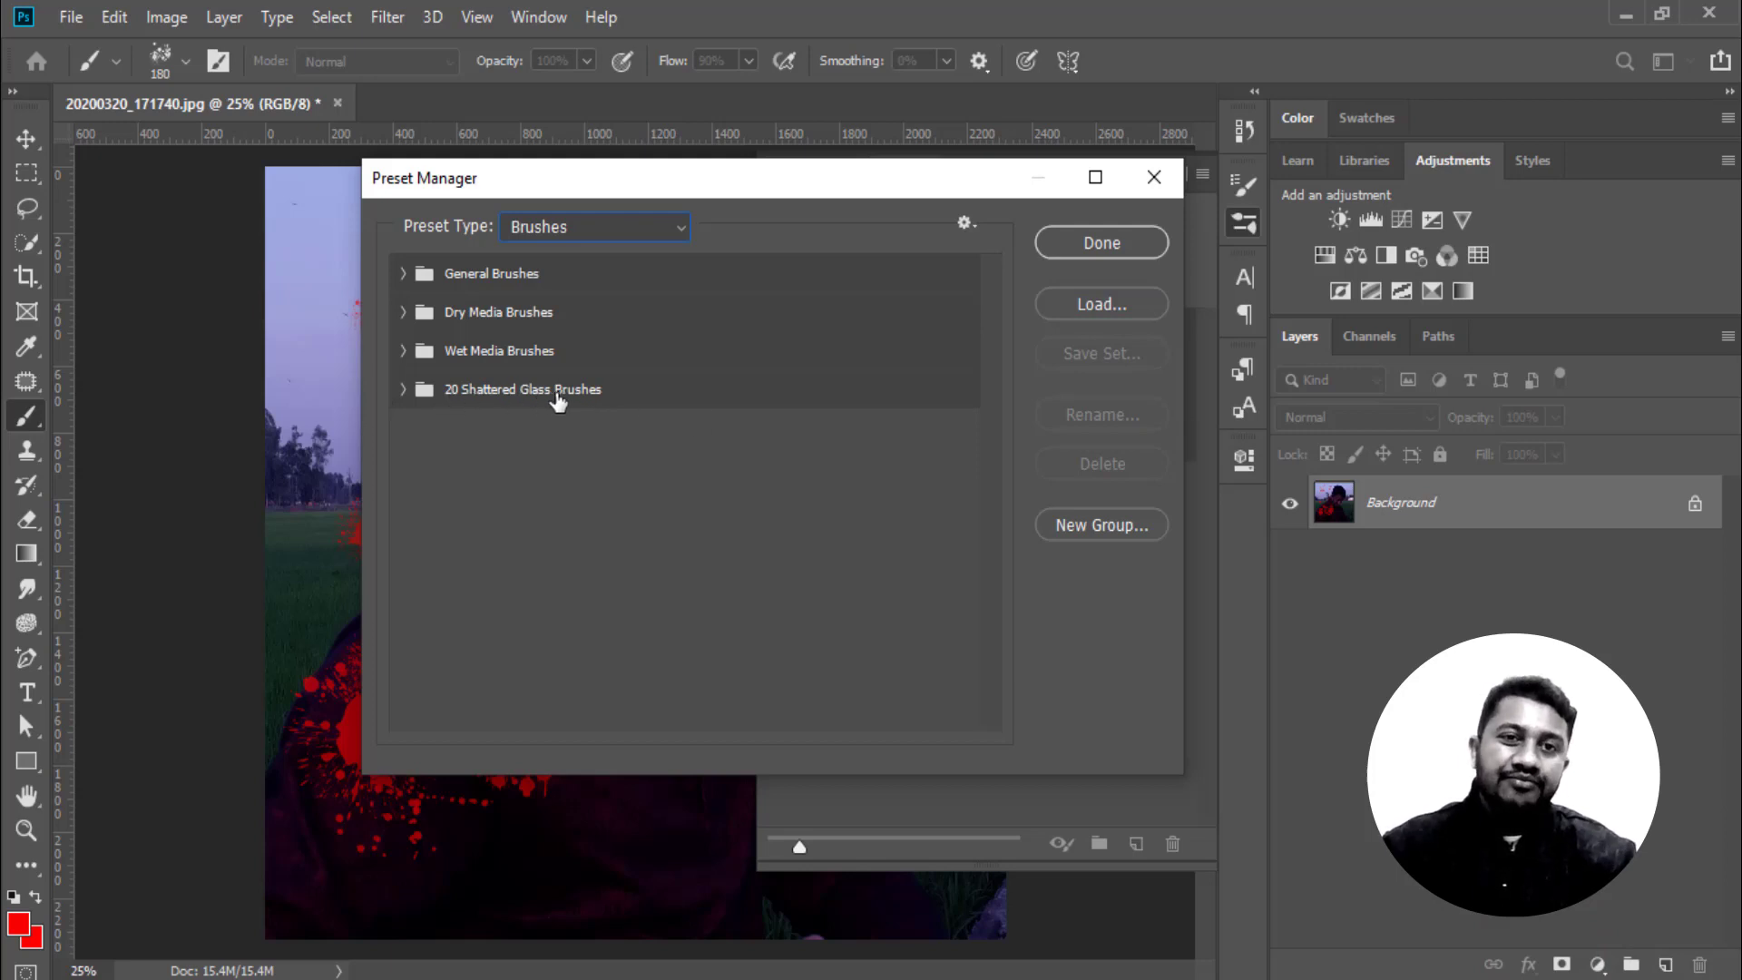
{"action": "left_click", "coordinate": [630, 397]}
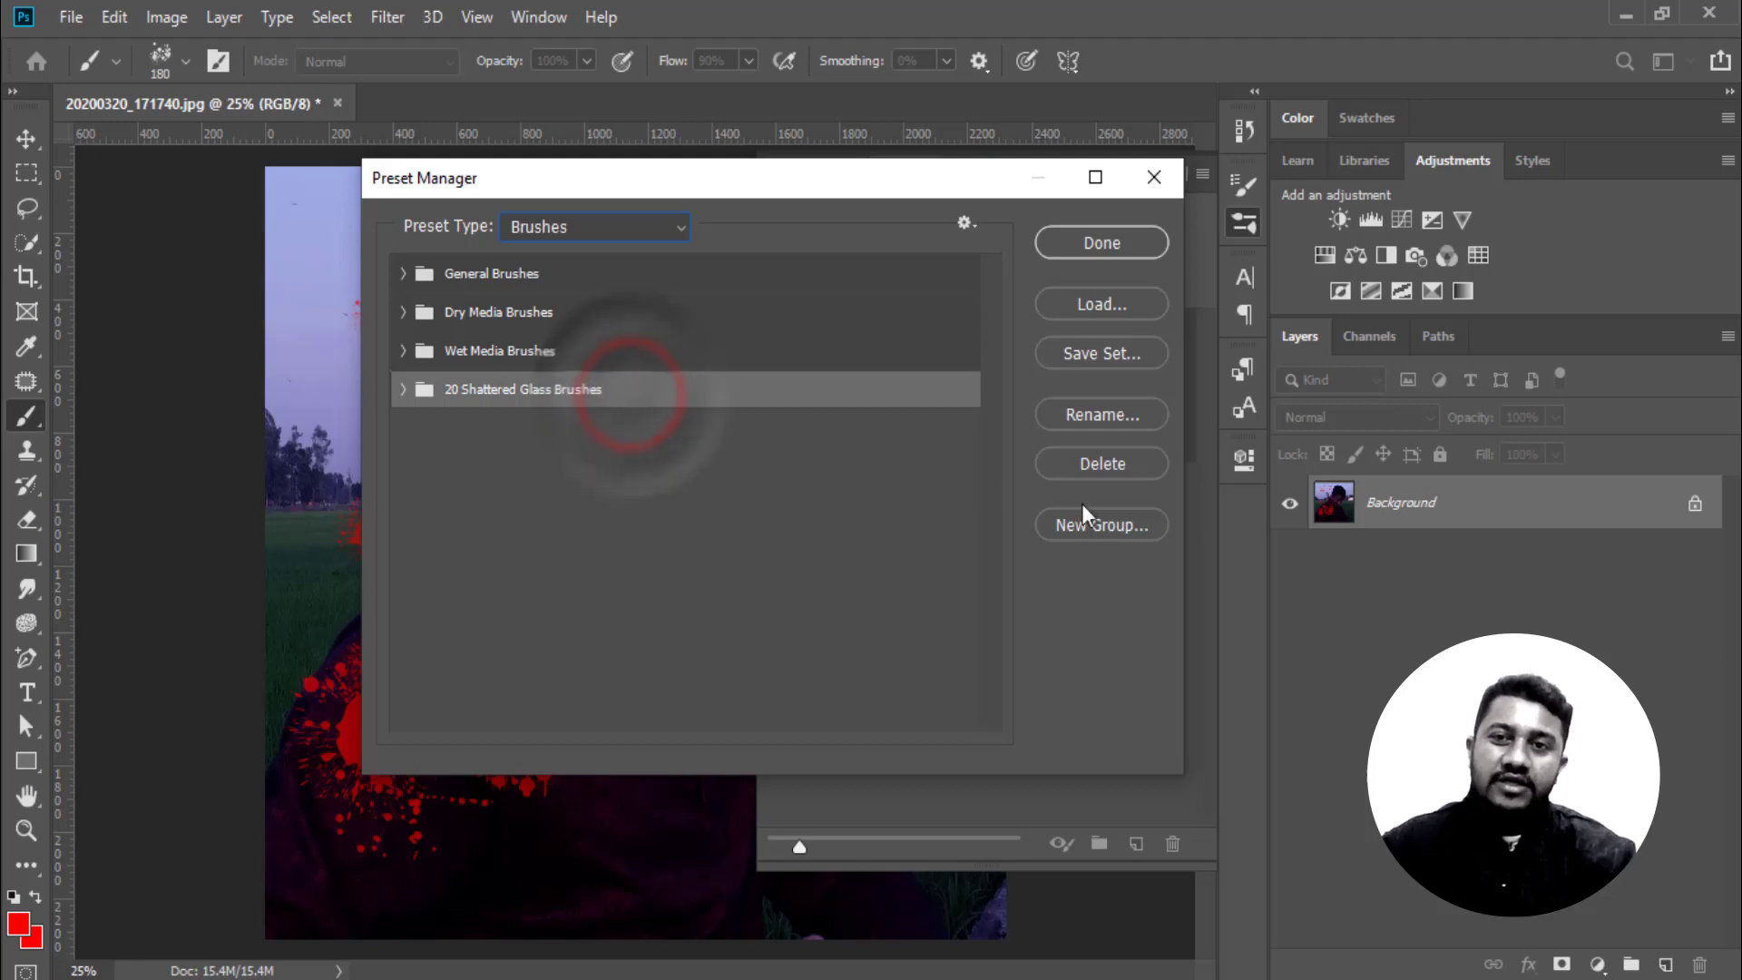
{"action": "left_click", "coordinate": [1108, 245]}
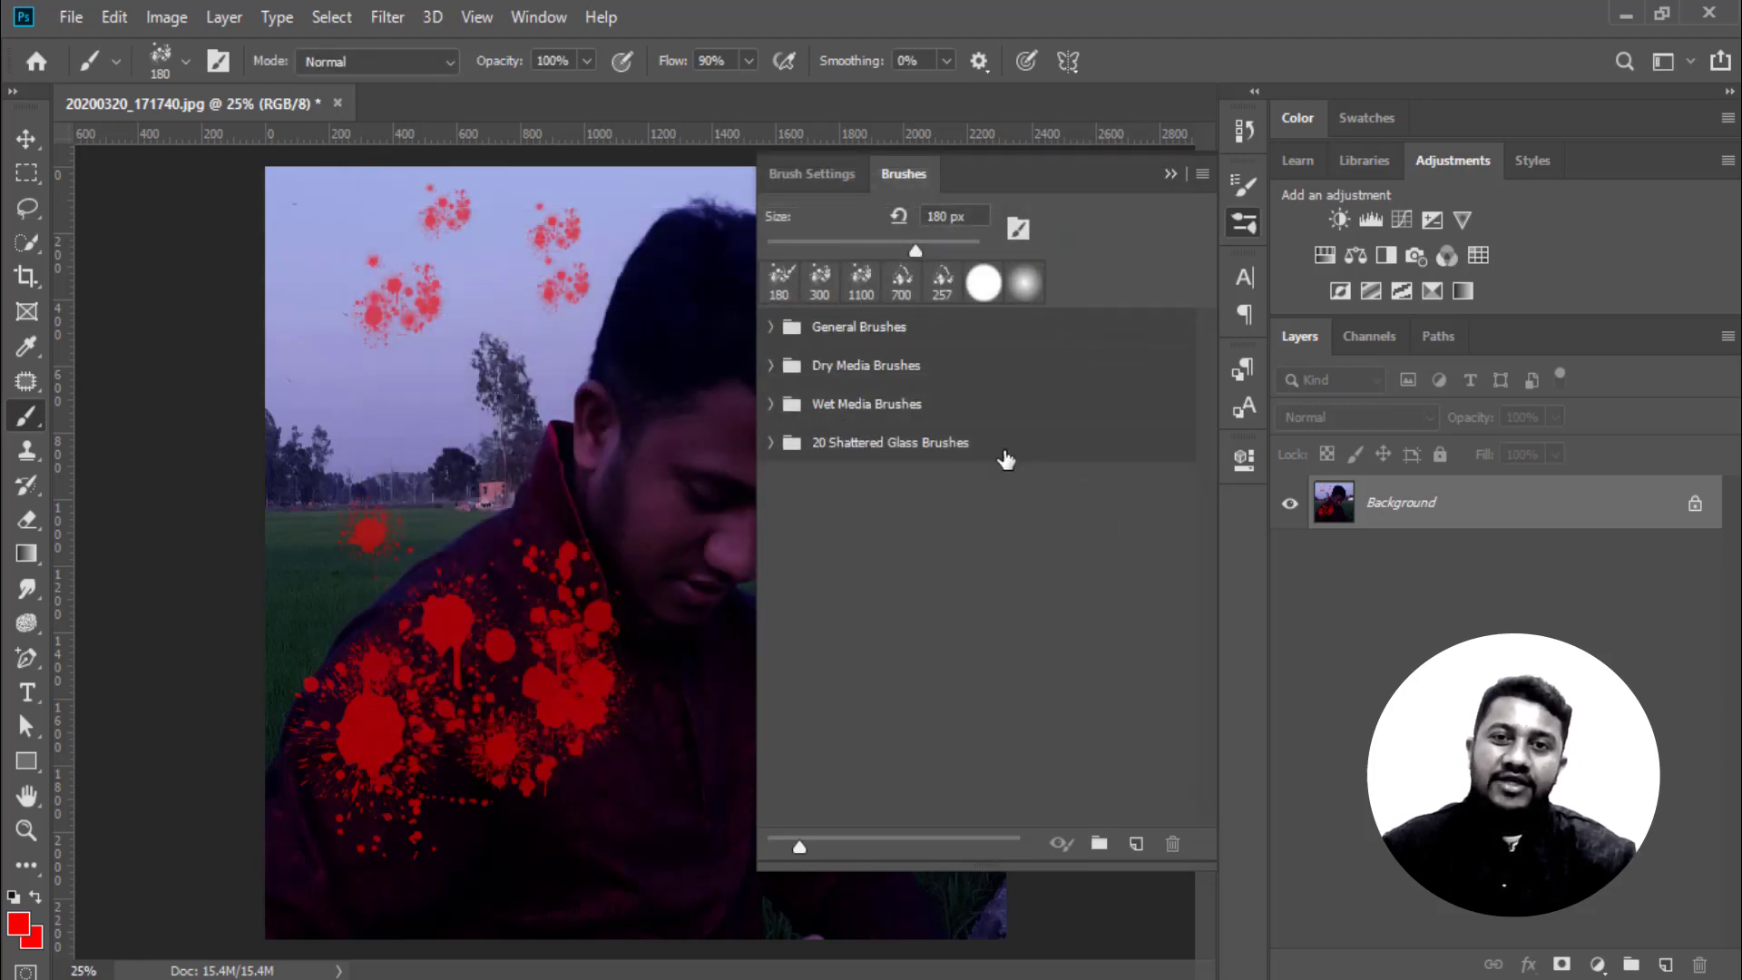
Choose the Shattered Glass 2 brush from the 20 Shattered Glass Brushes group
{"action": "left_click", "coordinate": [776, 444]}
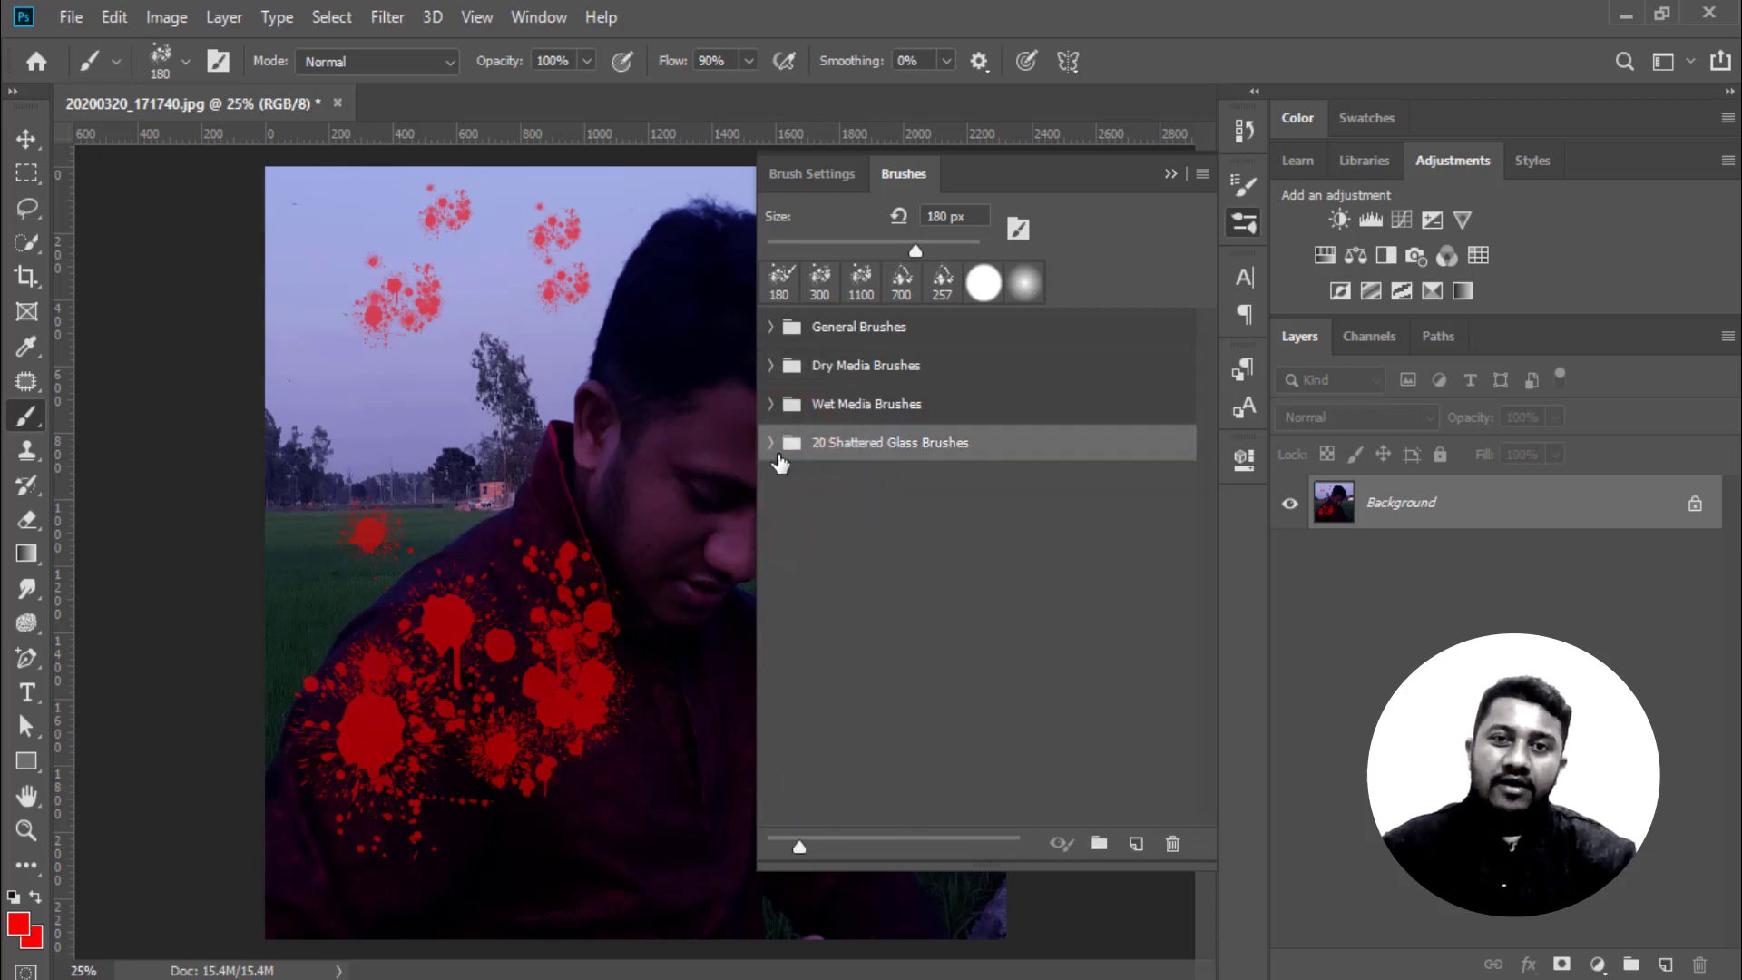
{"action": "left_click", "coordinate": [776, 445]}
{"action": "left_click", "coordinate": [1023, 482]}
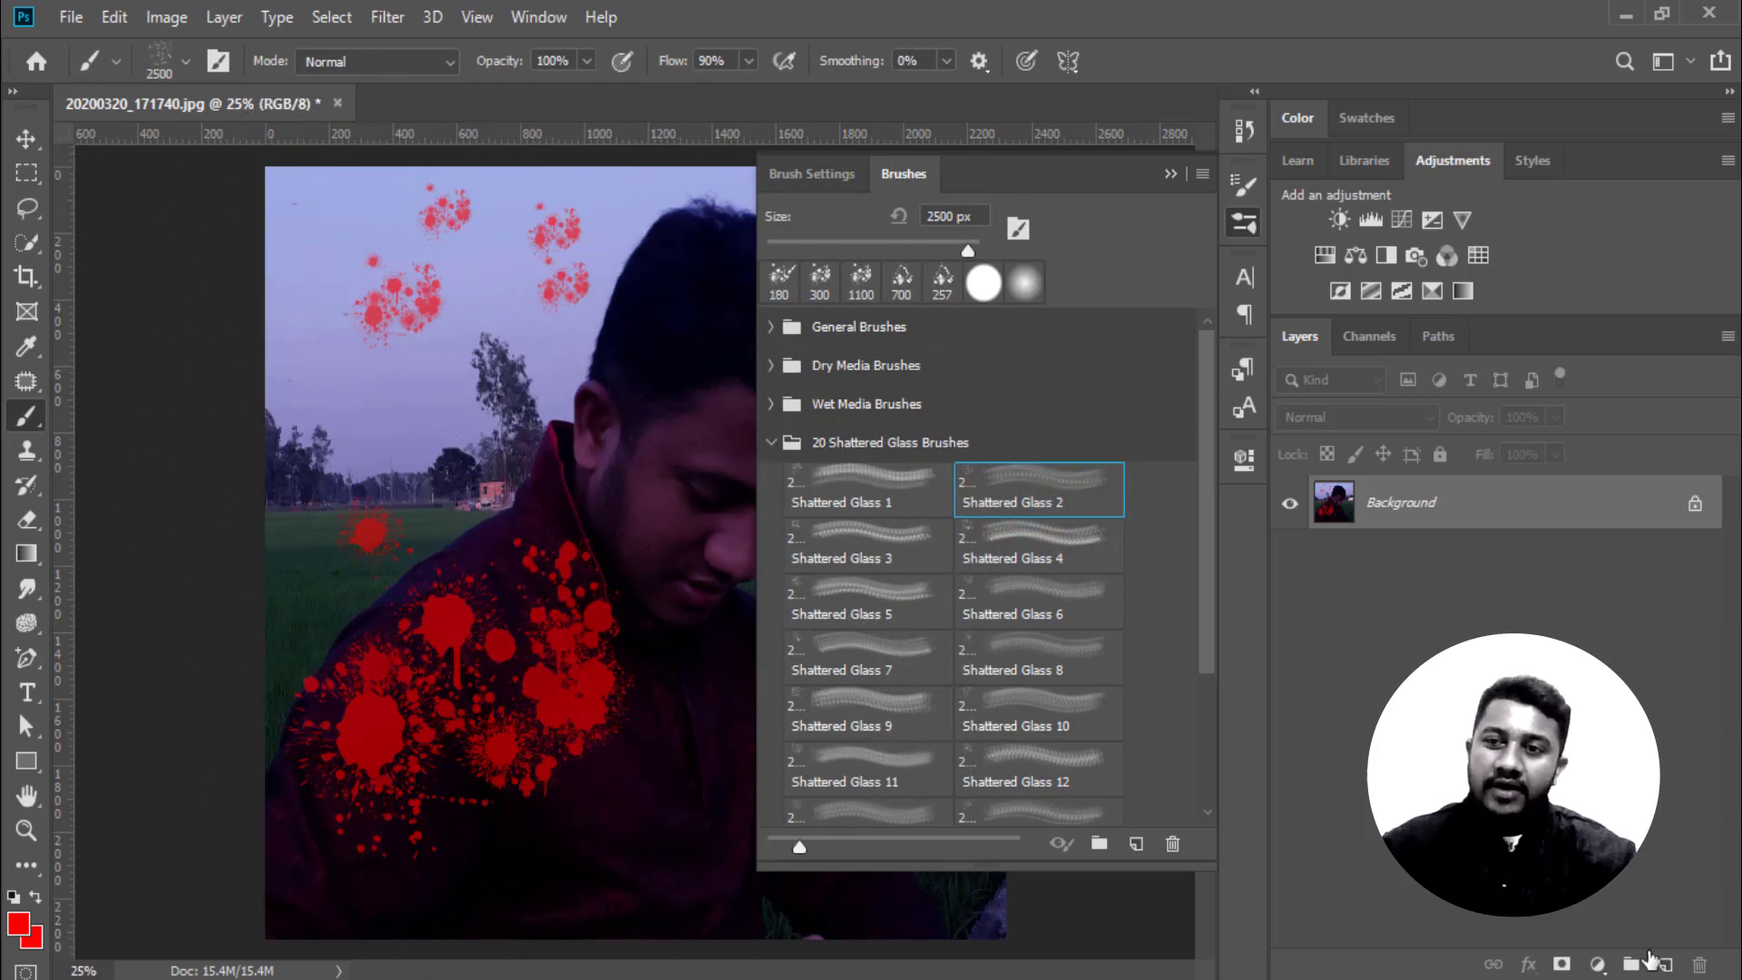
Add a black Solid Color fill layer with an empty Layer 1 above it
{"action": "left_click", "coordinate": [1599, 965]}
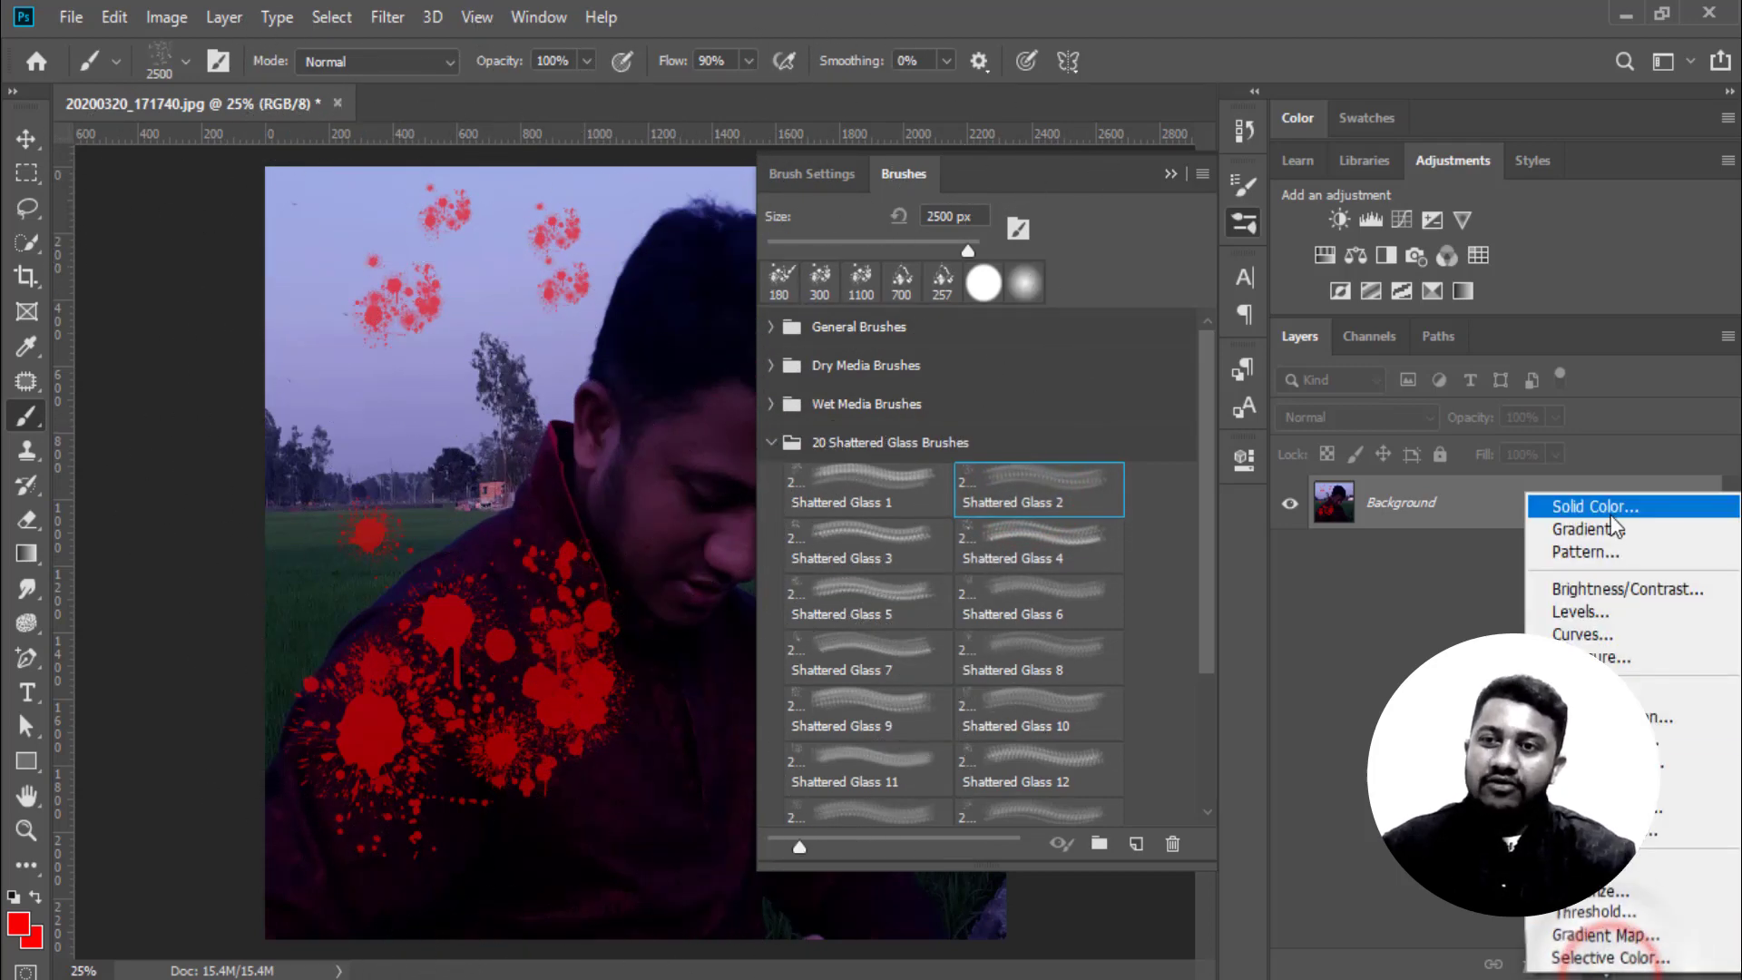
{"action": "left_click", "coordinate": [1511, 501]}
{"action": "left_click_drag", "start_coordinate": [1189, 458], "coordinate": [1068, 705]}
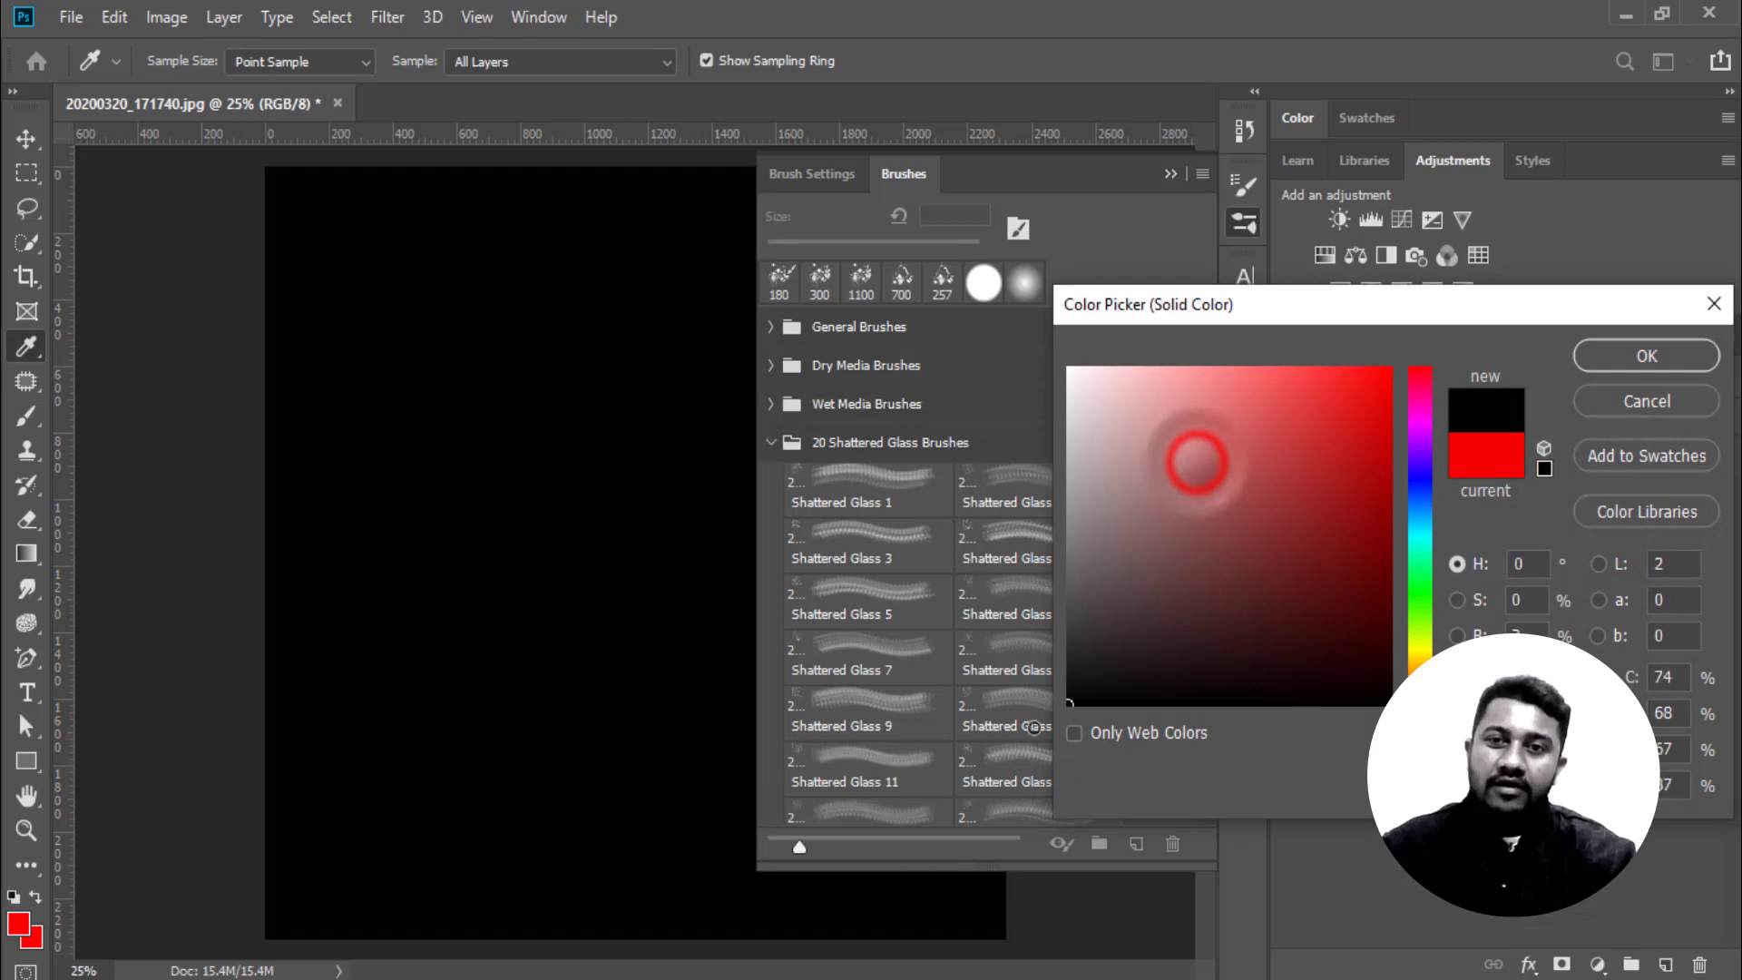
{"action": "left_click", "coordinate": [1600, 356]}
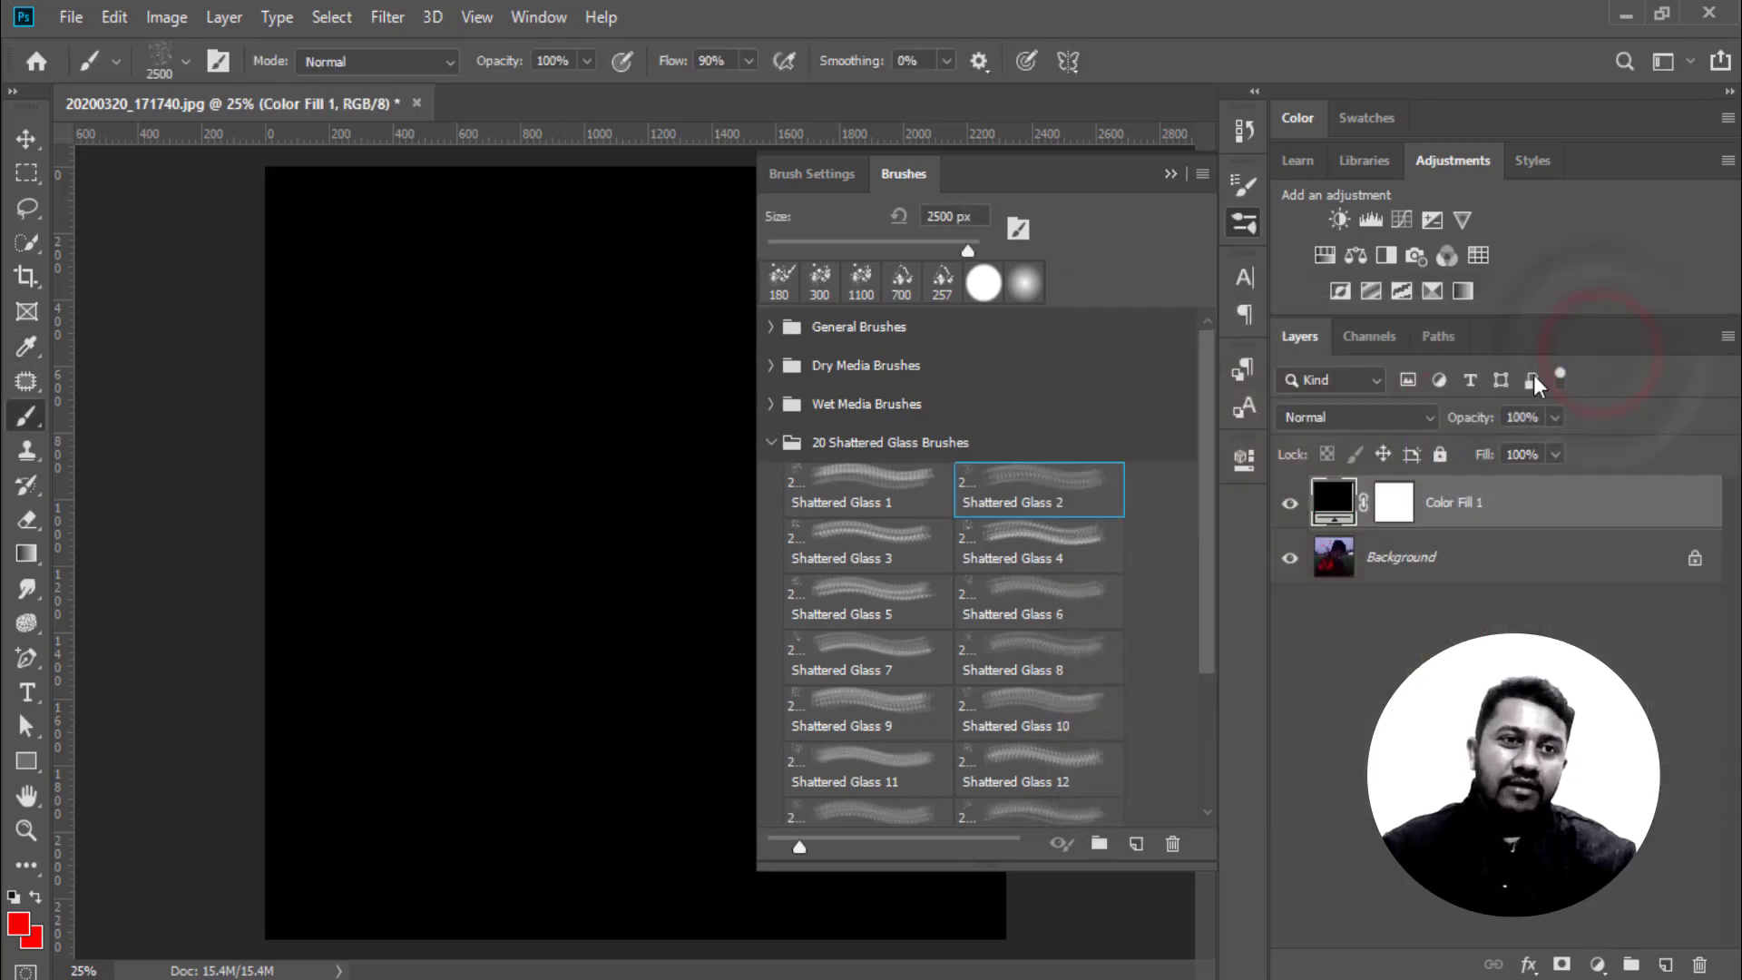
{"action": "left_click", "coordinate": [1665, 964]}
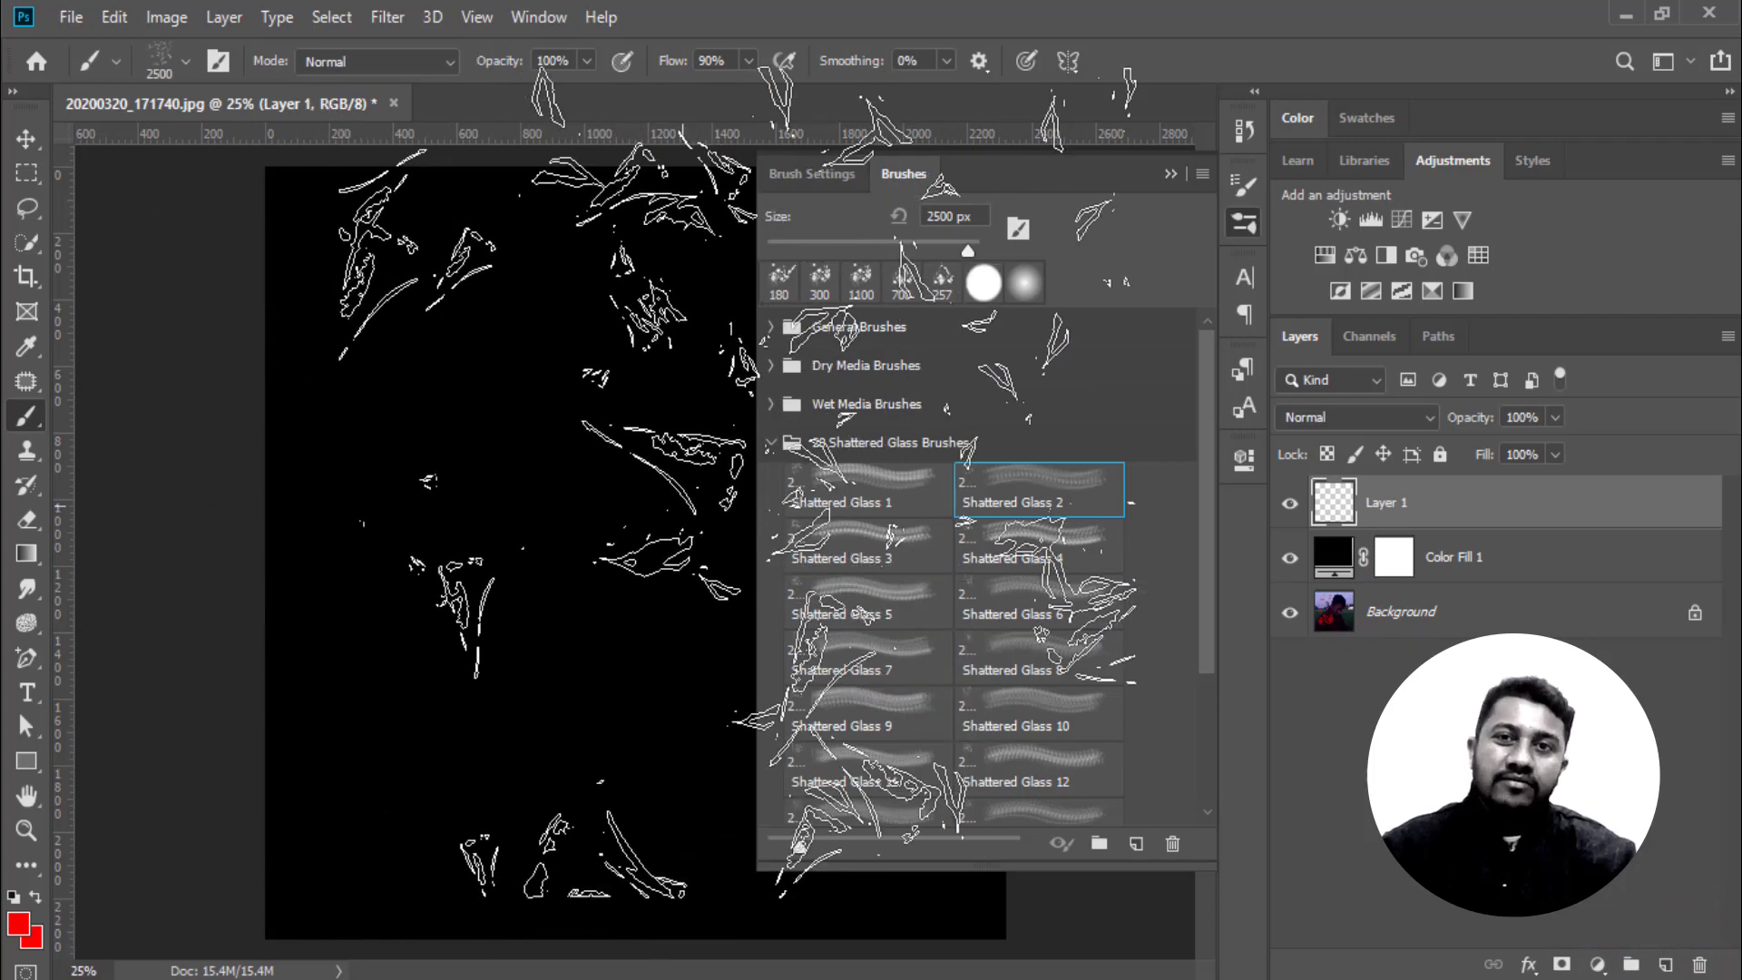
Enlarge the brush to 1497 px and stamp red shattered-glass shards across Layer 1
{"action": "left_click_drag", "start_coordinate": [965, 245], "coordinate": [890, 249]}
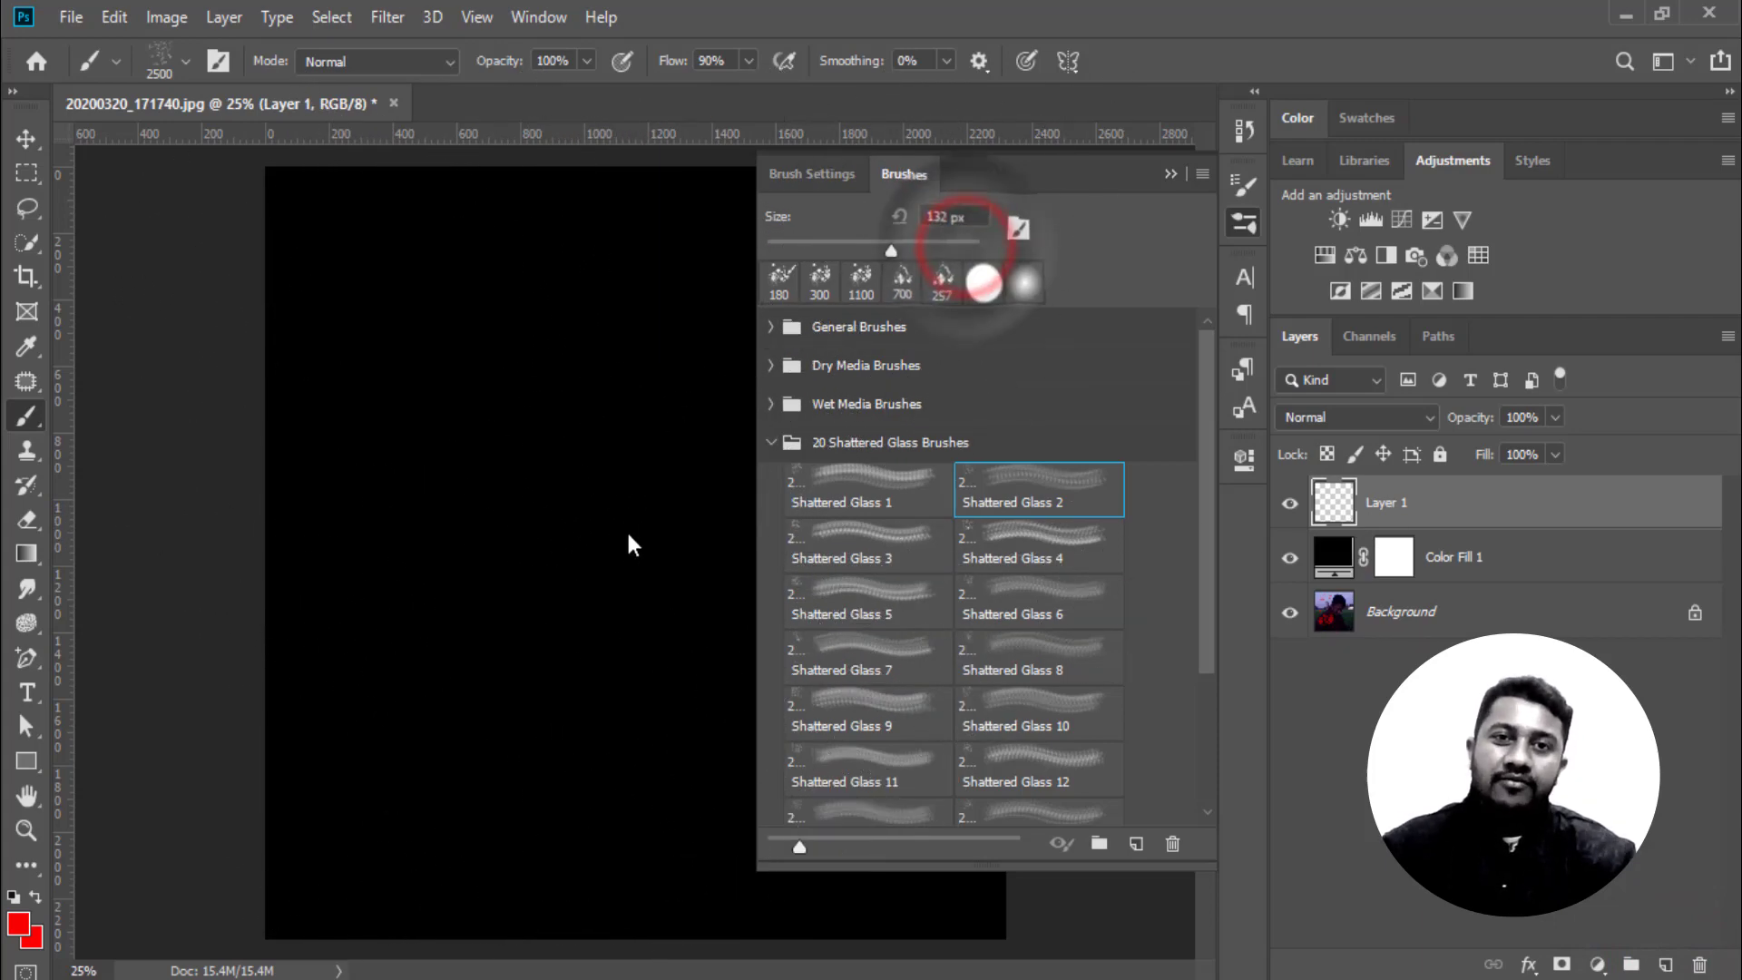
{"action": "left_click", "coordinate": [923, 246]}
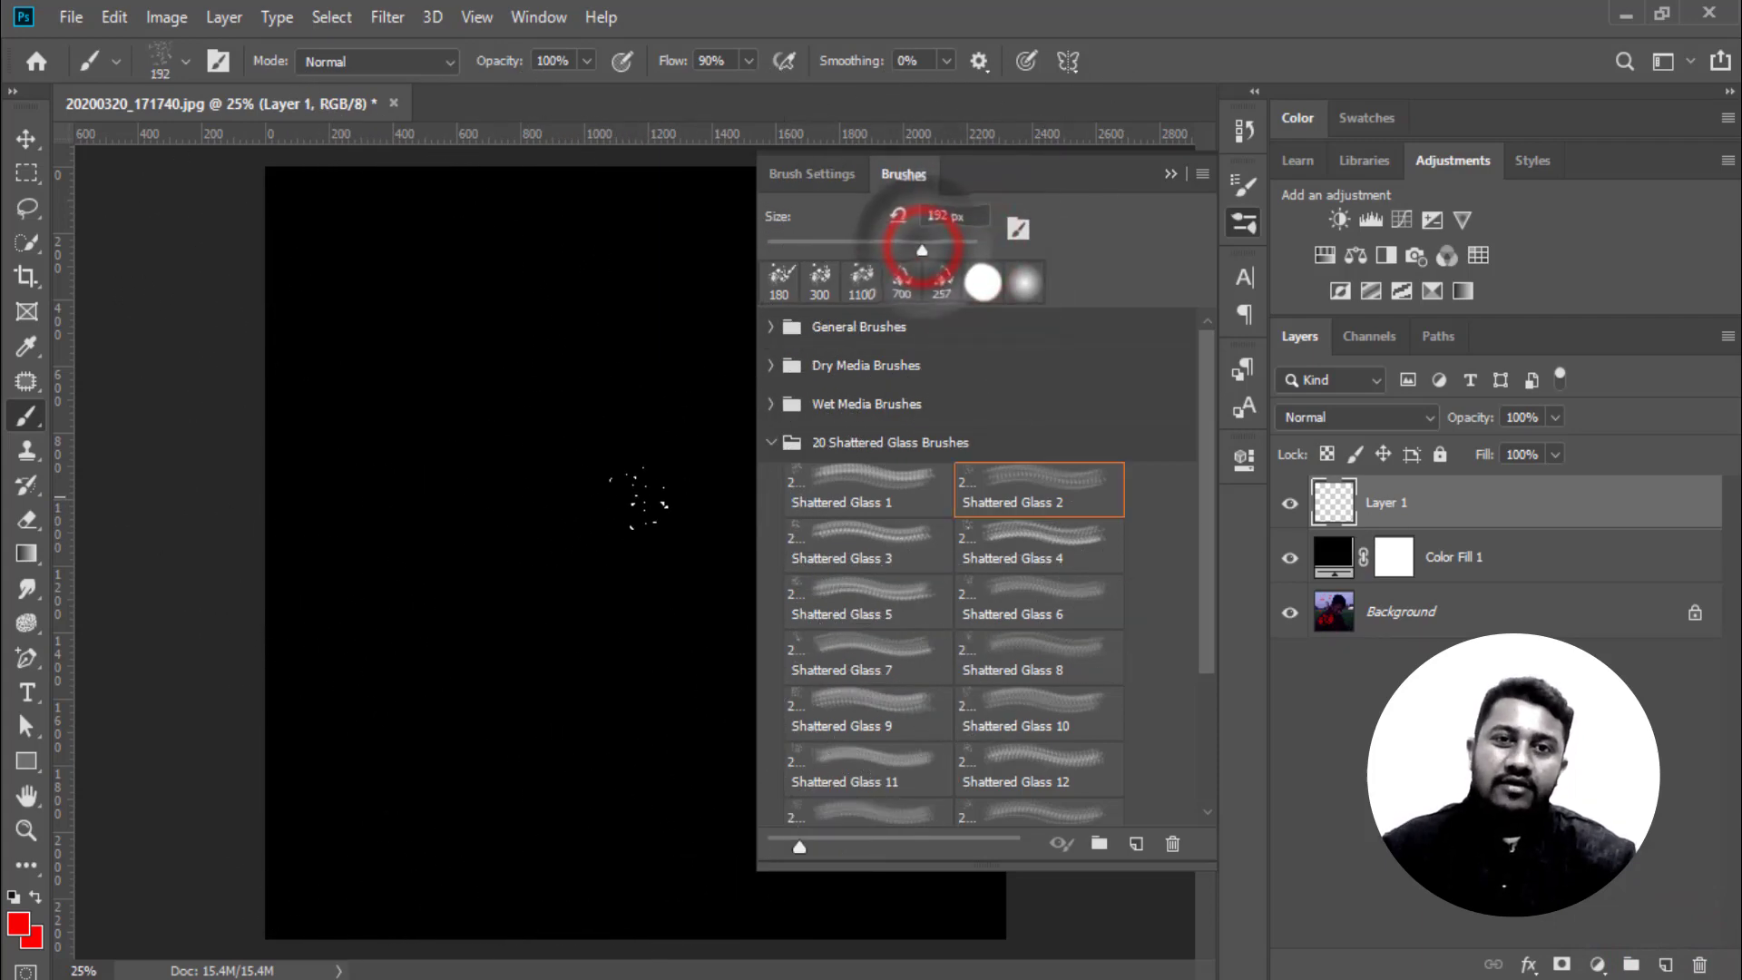
{"action": "left_click_drag", "start_coordinate": [922, 247], "coordinate": [963, 248]}
{"action": "left_click_drag", "start_coordinate": [498, 381], "coordinate": [635, 508]}
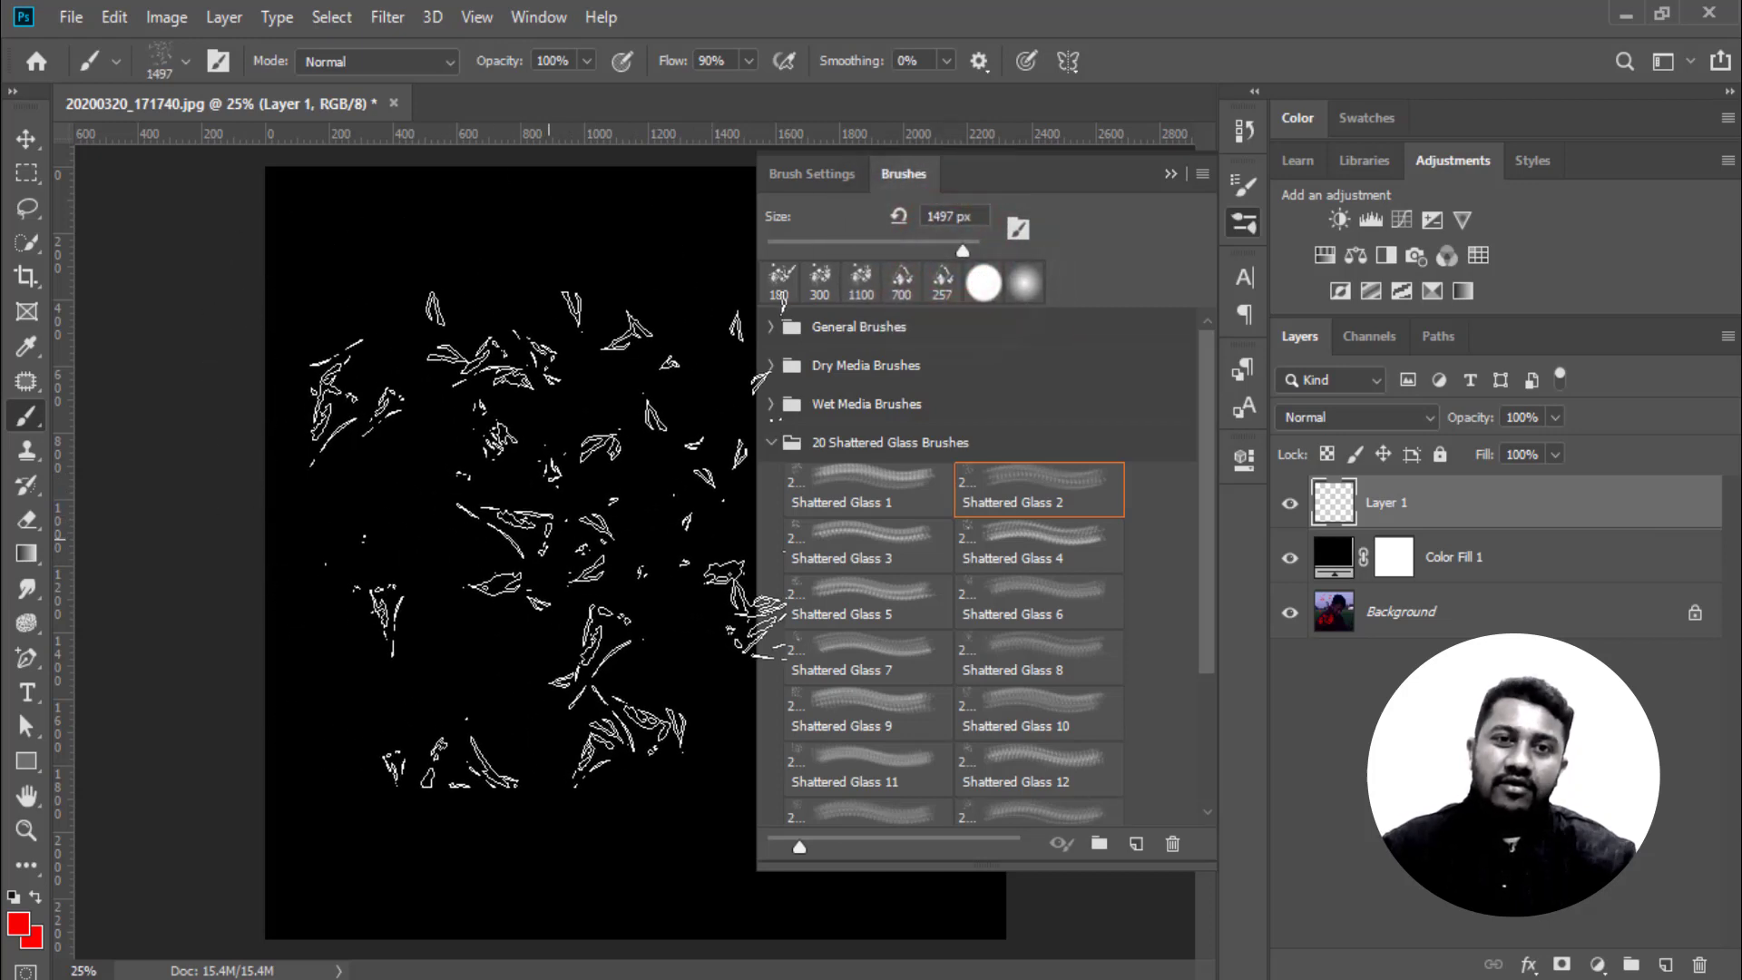
{"action": "left_click", "coordinate": [580, 521]}
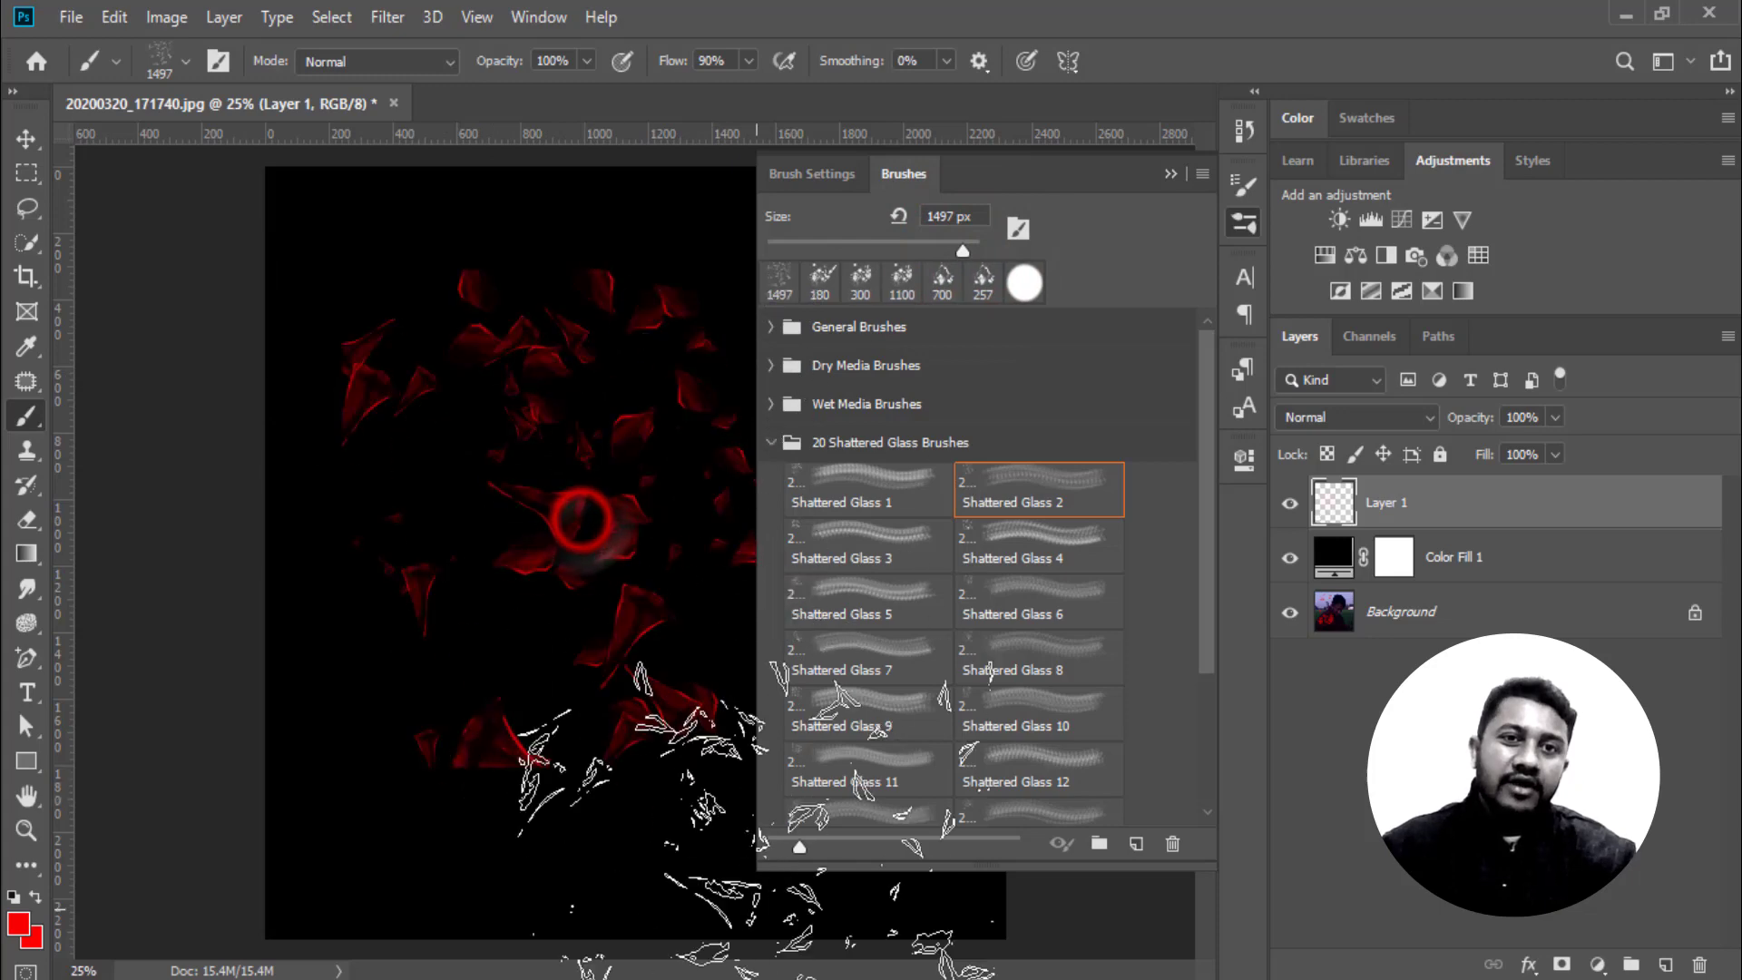
{"action": "left_click", "coordinate": [1170, 173]}
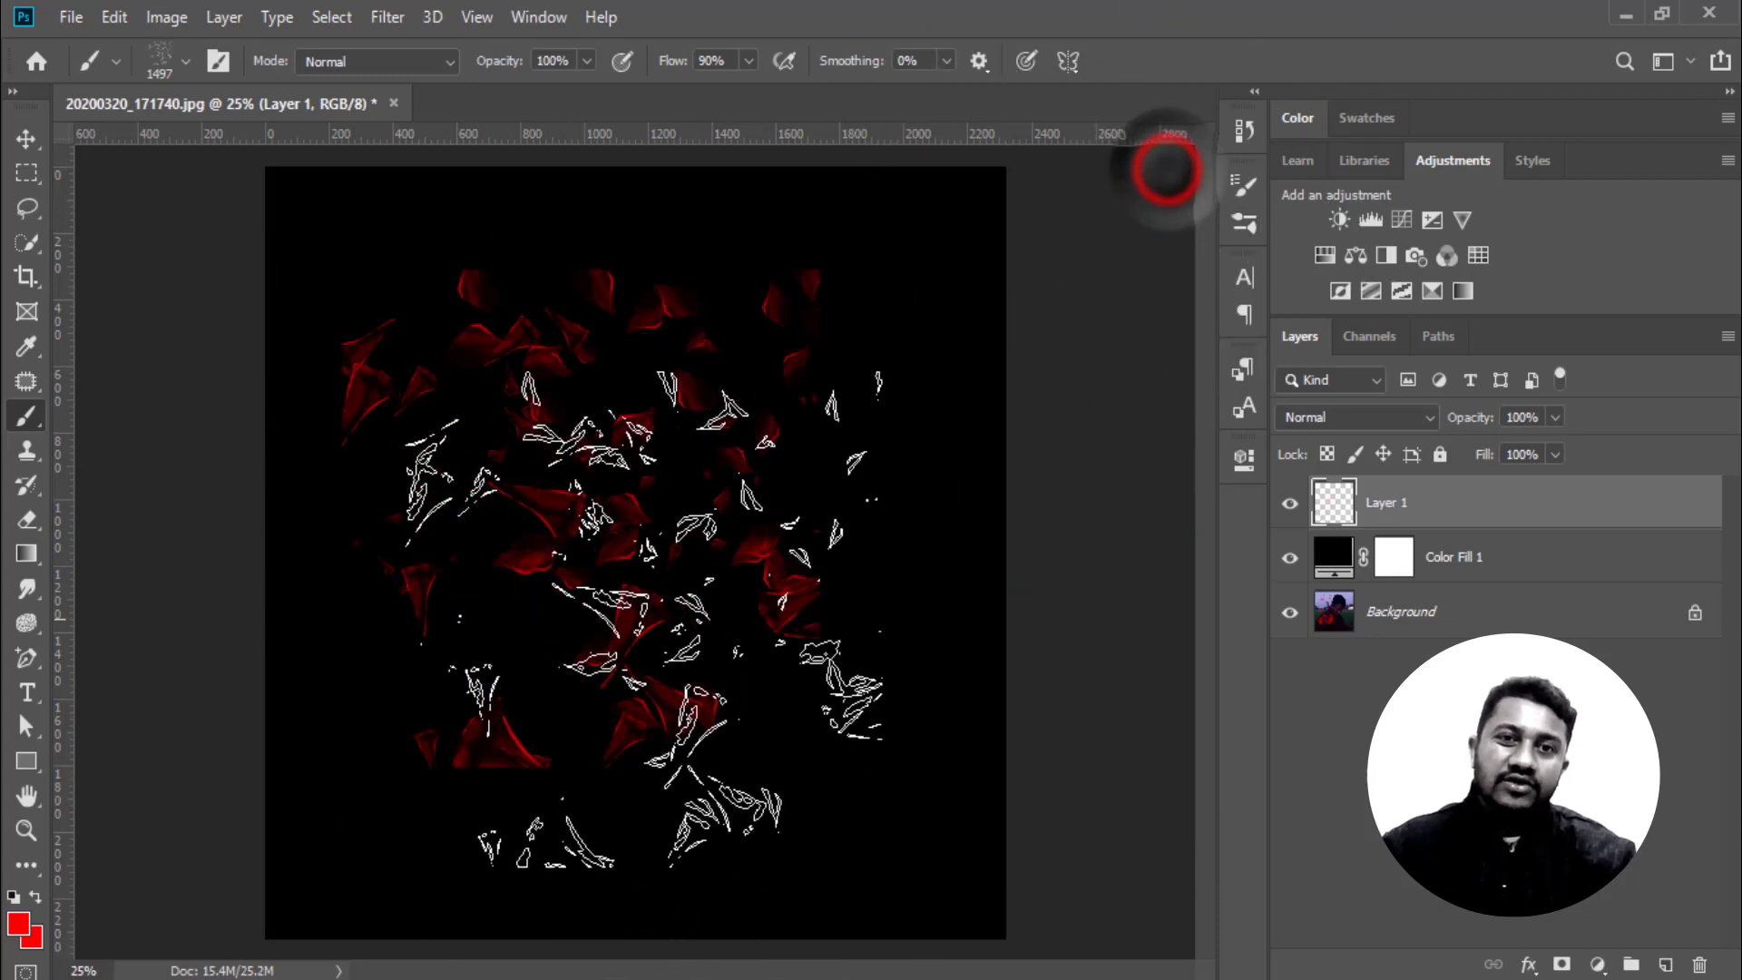
{"action": "mouse_move", "coordinate": [791, 644]}
{"action": "left_mouse_down"}
{"action": "mouse_move", "coordinate": [517, 390]}
{"action": "mouse_move", "coordinate": [882, 755]}
{"action": "mouse_move", "coordinate": [373, 812]}
{"action": "left_mouse_up"}
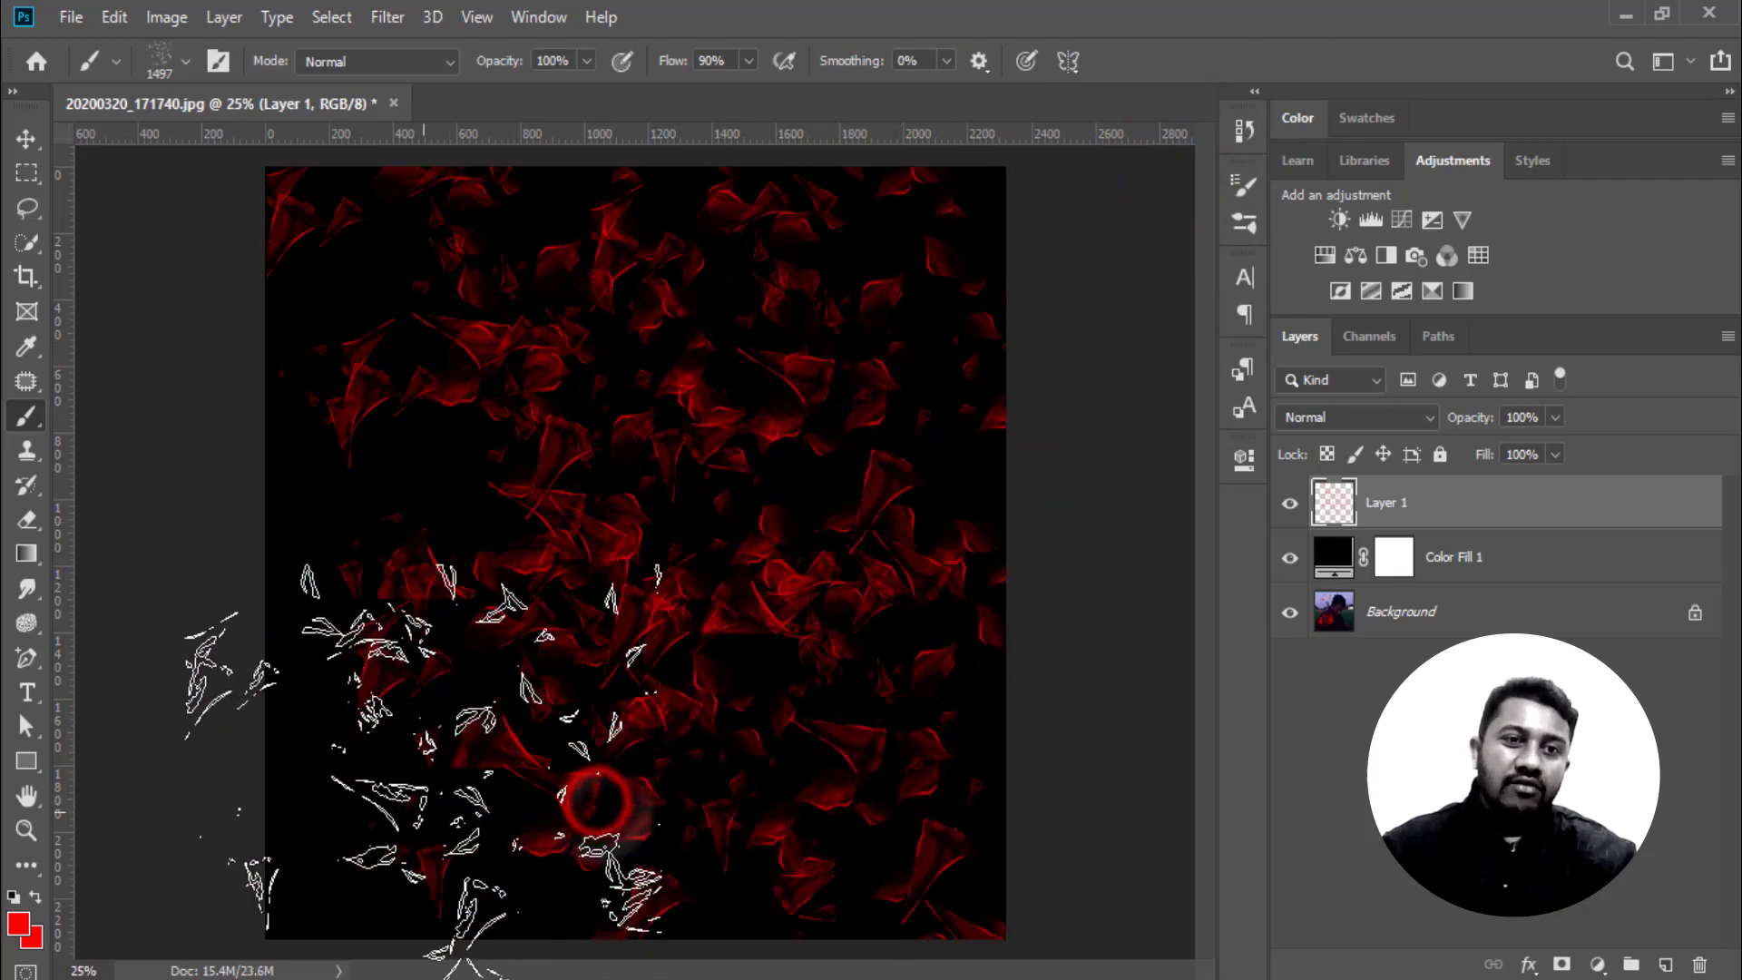
{"action": "mouse_move", "coordinate": [304, 549]}
{"action": "left_mouse_down"}
{"action": "mouse_move", "coordinate": [340, 477]}
{"action": "mouse_move", "coordinate": [819, 617]}
{"action": "left_mouse_up"}
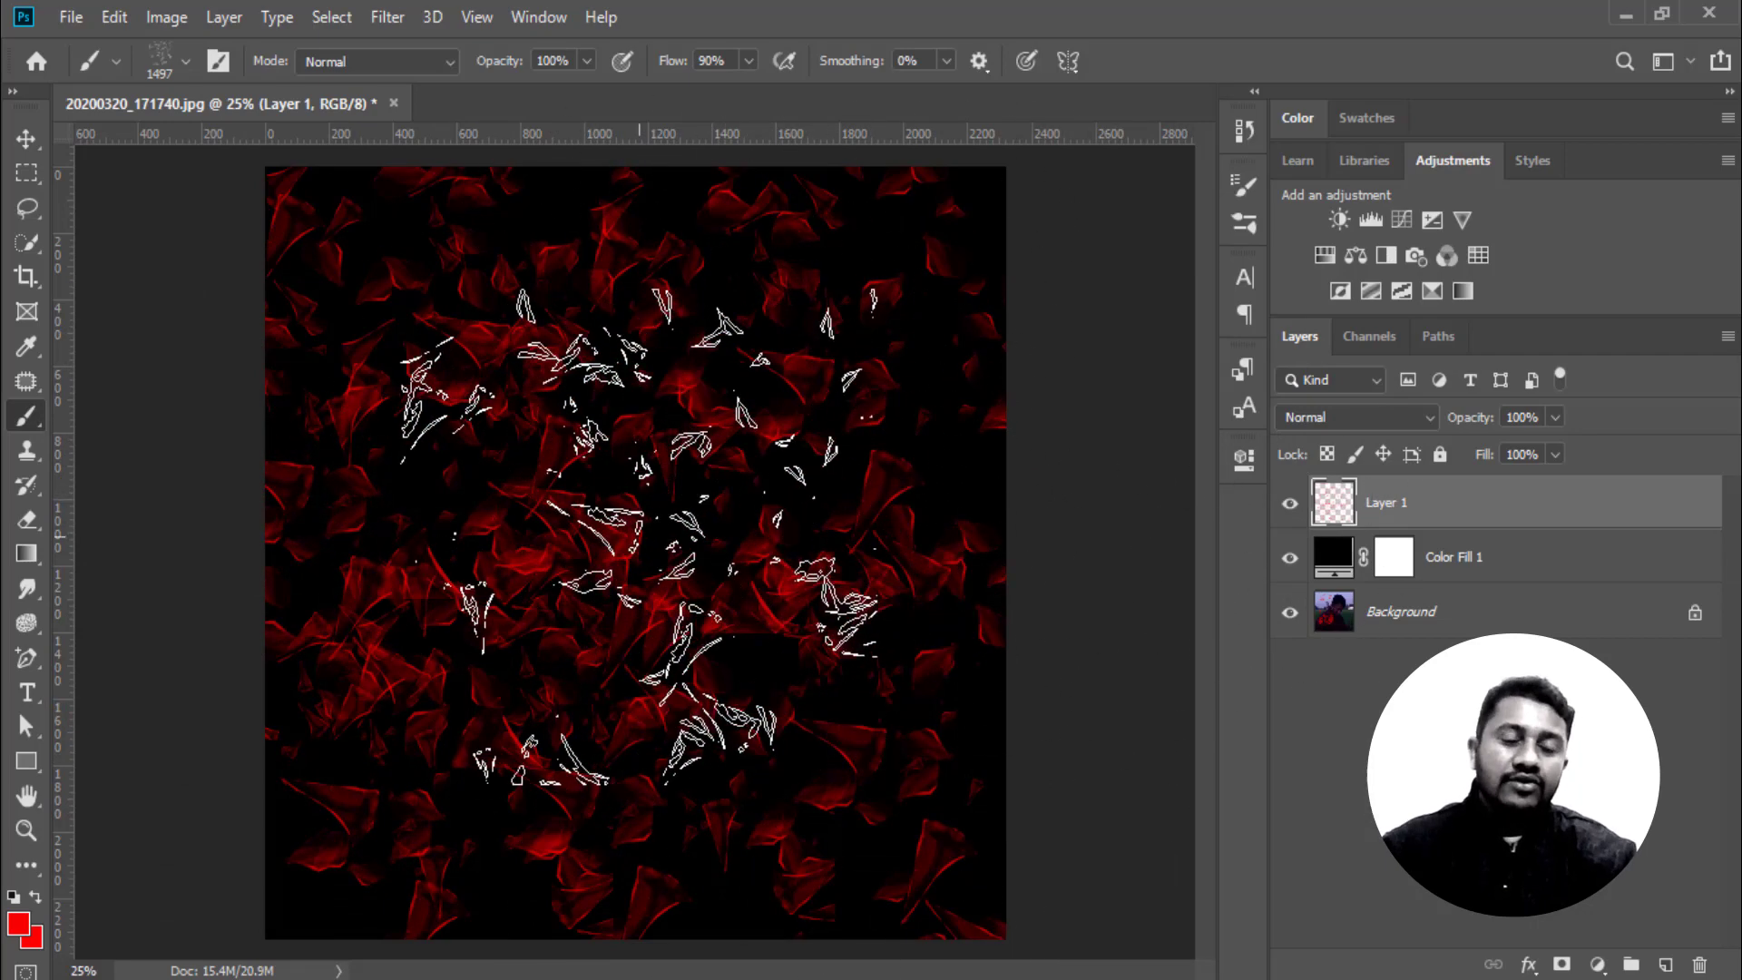
Set the foreground colour to yellow
{"action": "left_click", "coordinate": [20, 924]}
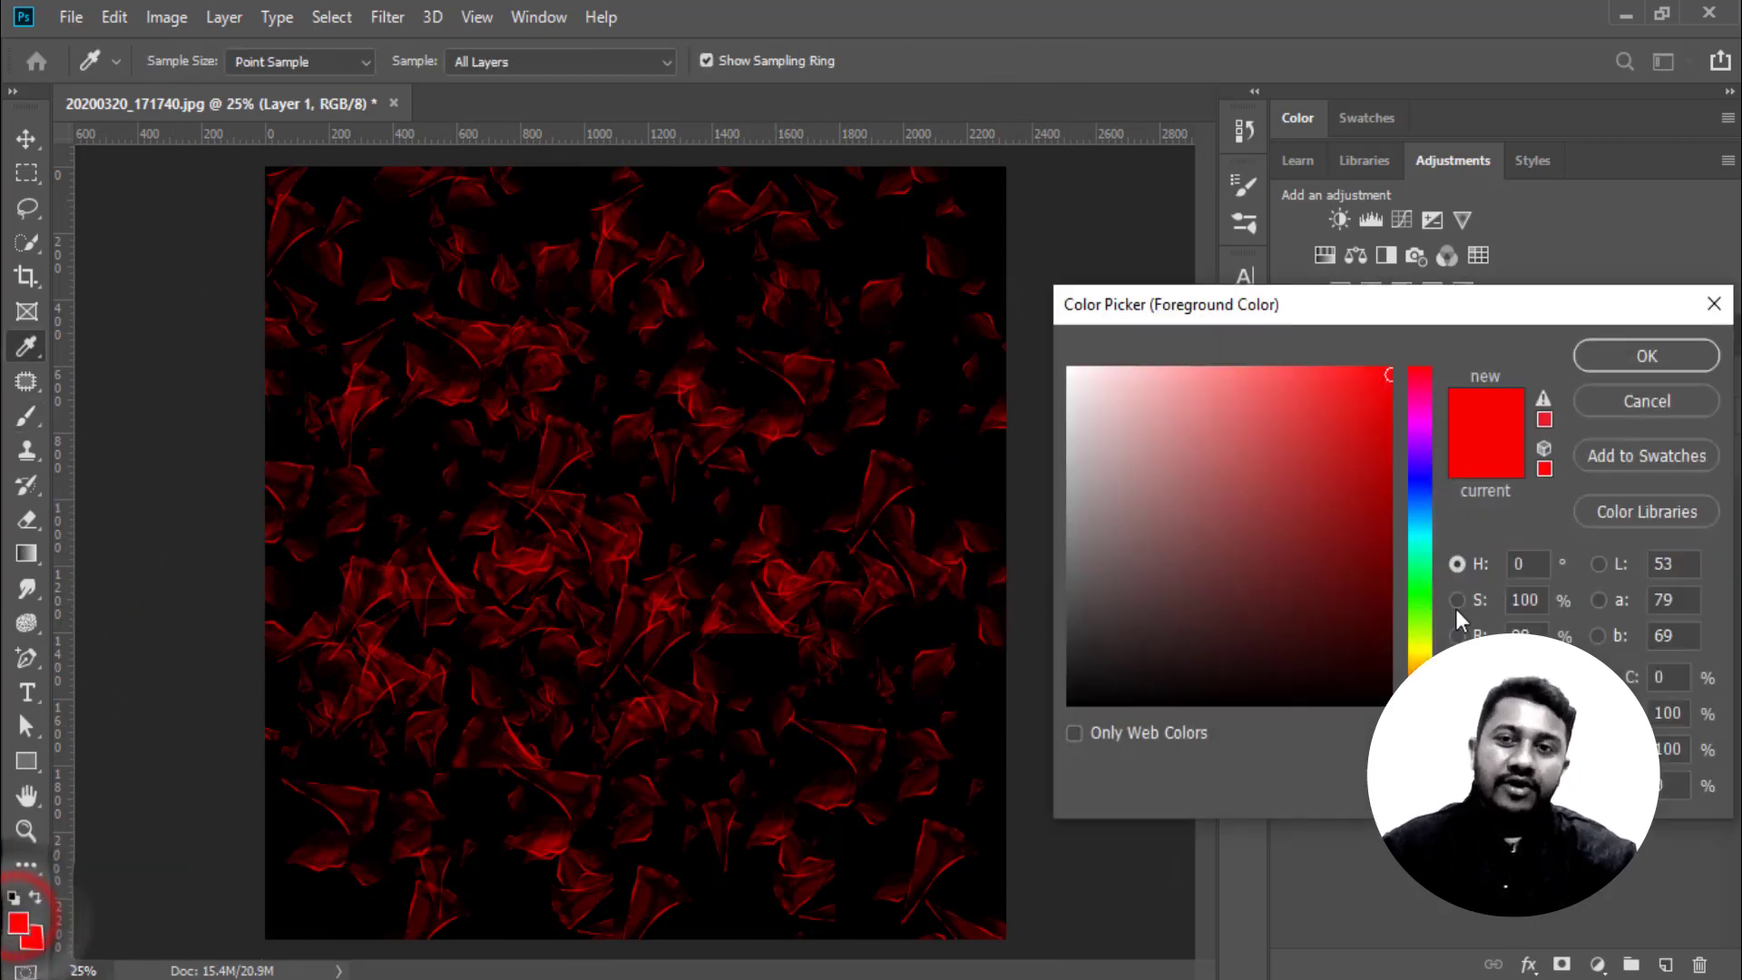
{"action": "left_click", "coordinate": [1426, 591]}
{"action": "left_click", "coordinate": [1427, 649]}
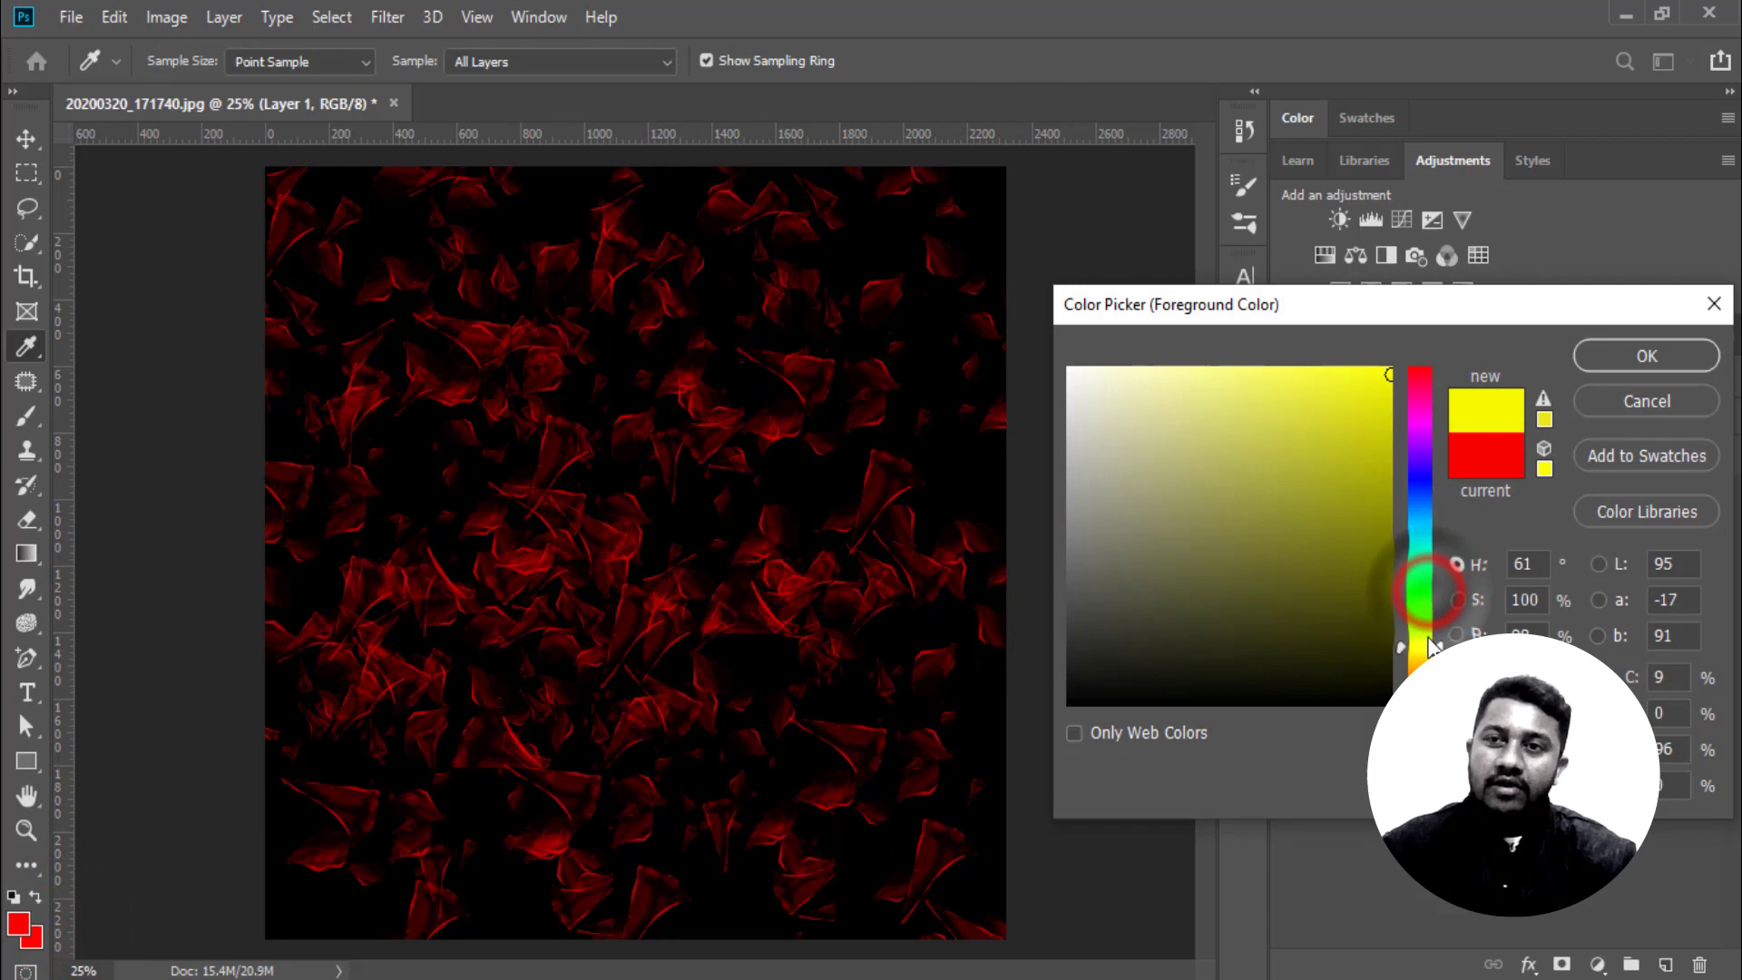
{"action": "left_click", "coordinate": [1635, 352]}
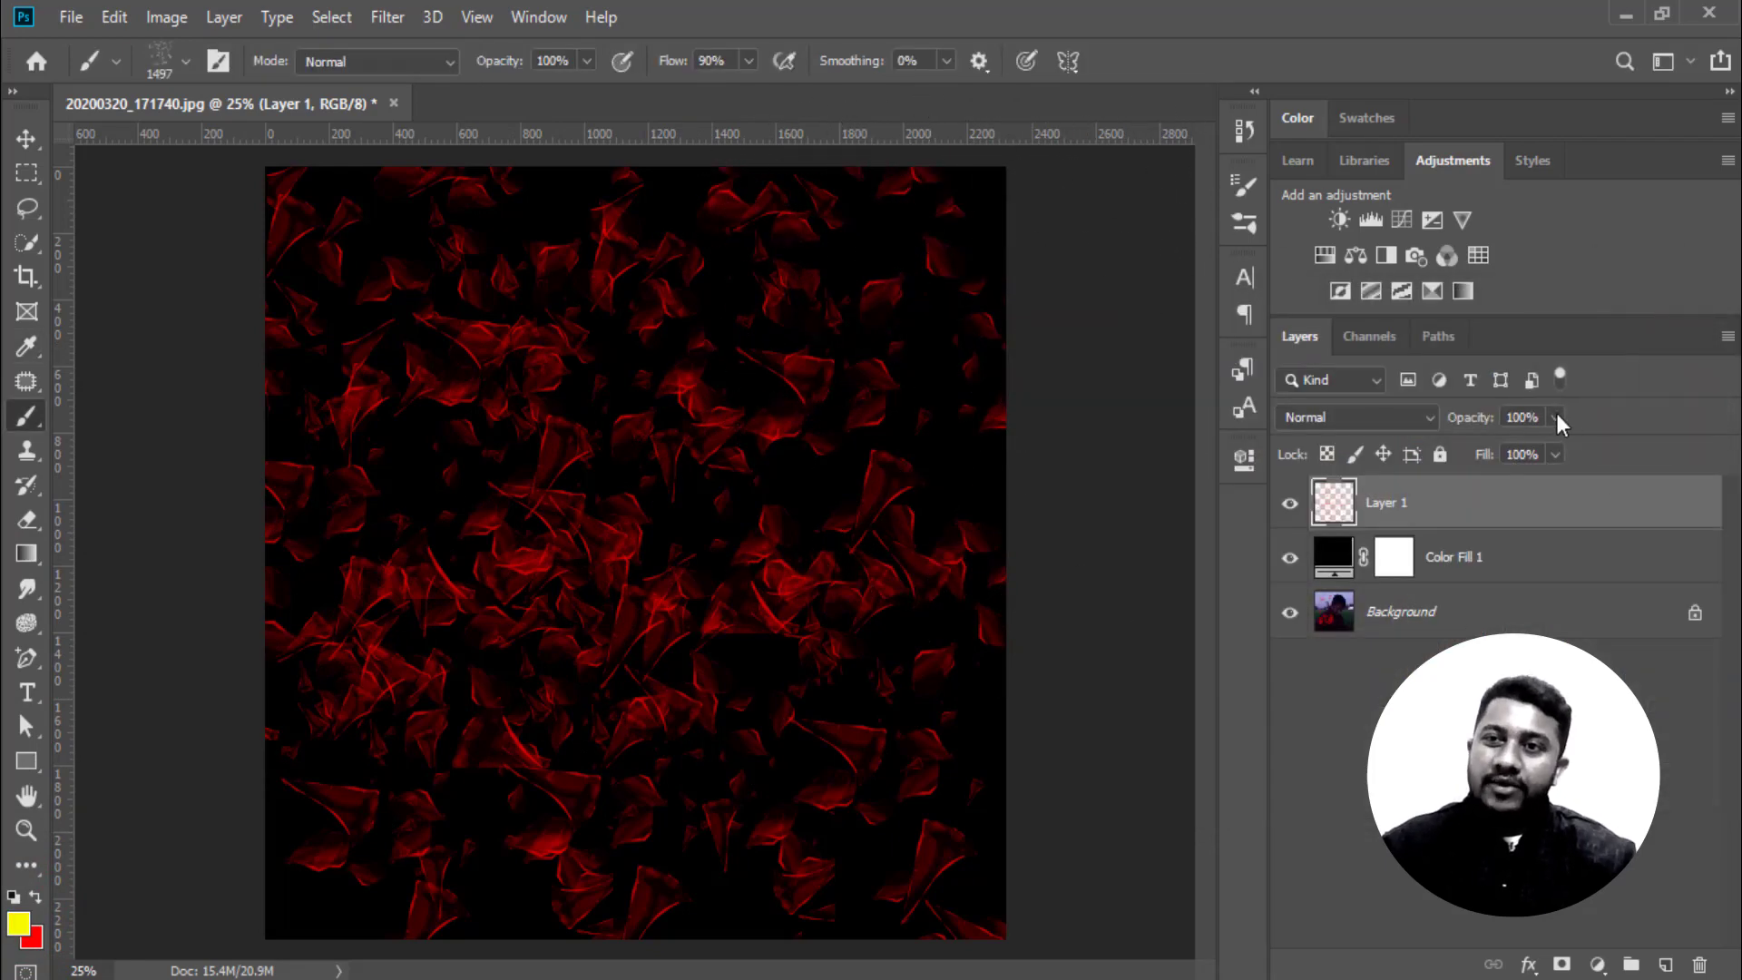
Reduce the red layer's opacity and add a new Layer 2 above it
{"action": "left_click", "coordinate": [1556, 419]}
{"action": "mouse_move", "coordinate": [1548, 445]}
{"action": "left_mouse_down"}
{"action": "mouse_move", "coordinate": [1504, 444]}
{"action": "mouse_move", "coordinate": [1608, 503]}
{"action": "left_mouse_up"}
{"action": "left_click", "coordinate": [1668, 967]}
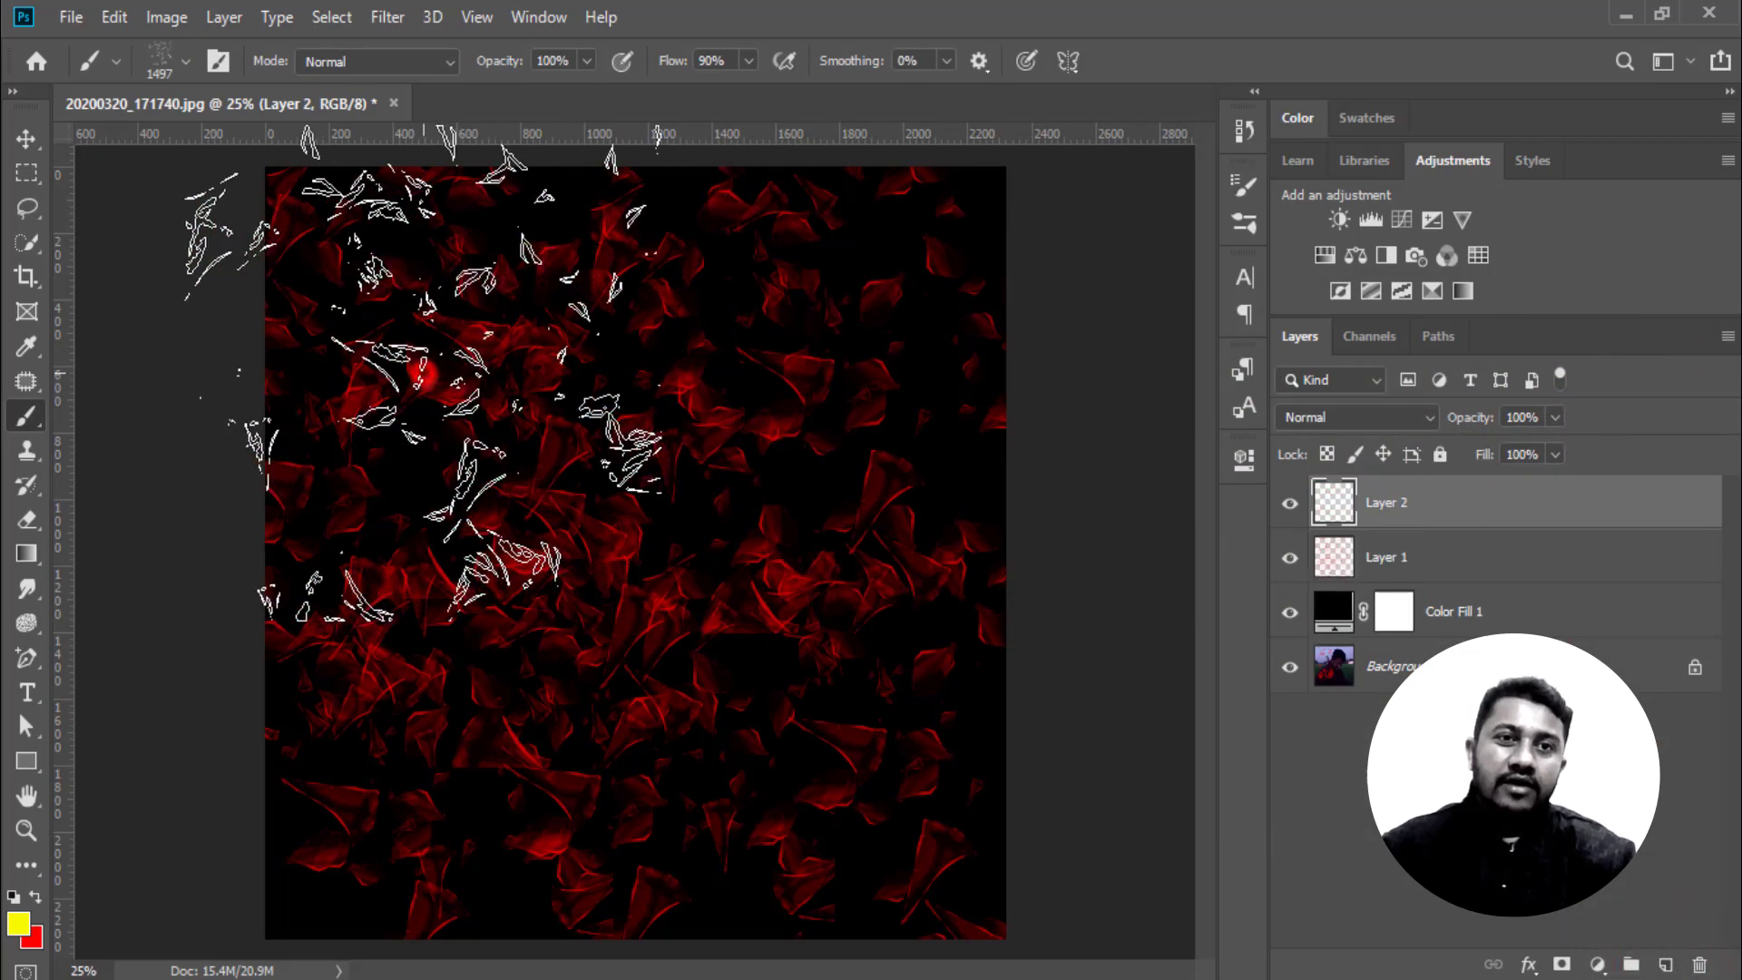
Paint yellow shard strokes, then set Layer 2 to 50% opacity in Hard Light mode
{"action": "mouse_move", "coordinate": [370, 290]}
{"action": "left_mouse_down"}
{"action": "mouse_move", "coordinate": [778, 390]}
{"action": "mouse_move", "coordinate": [853, 771]}
{"action": "left_mouse_up"}
{"action": "left_click_drag", "start_coordinate": [801, 391], "coordinate": [406, 794]}
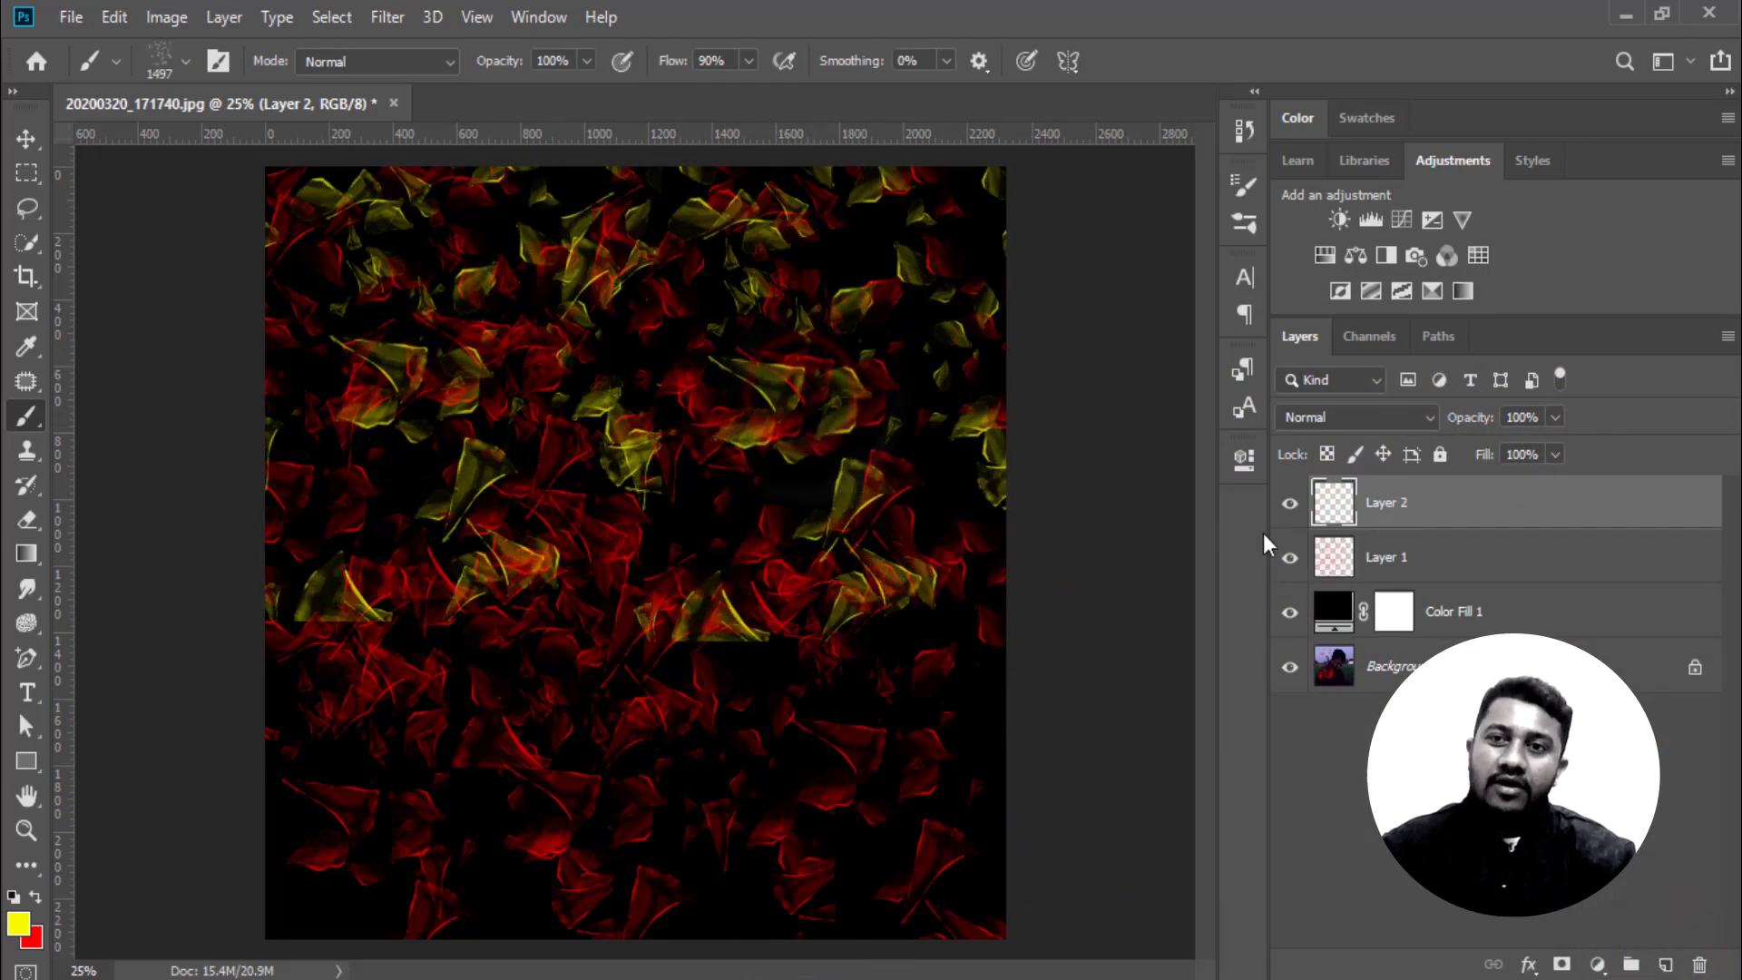
{"action": "left_click", "coordinate": [766, 777]}
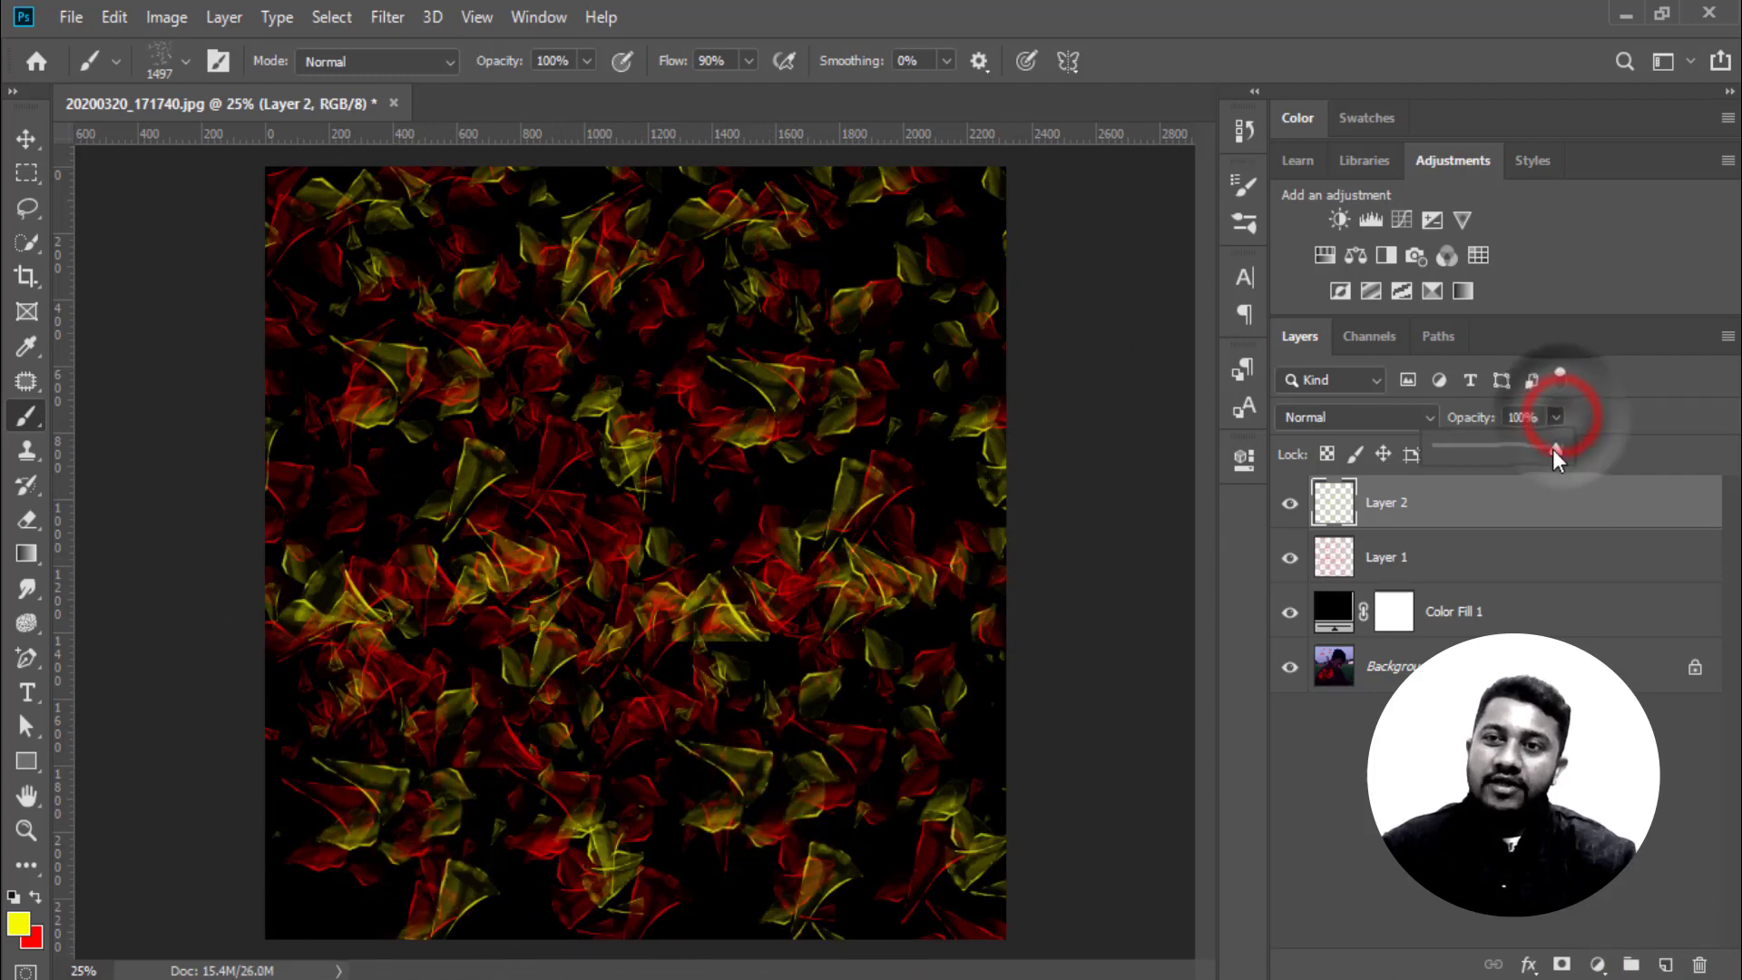
{"action": "left_click_drag", "start_coordinate": [1553, 449], "coordinate": [1499, 442]}
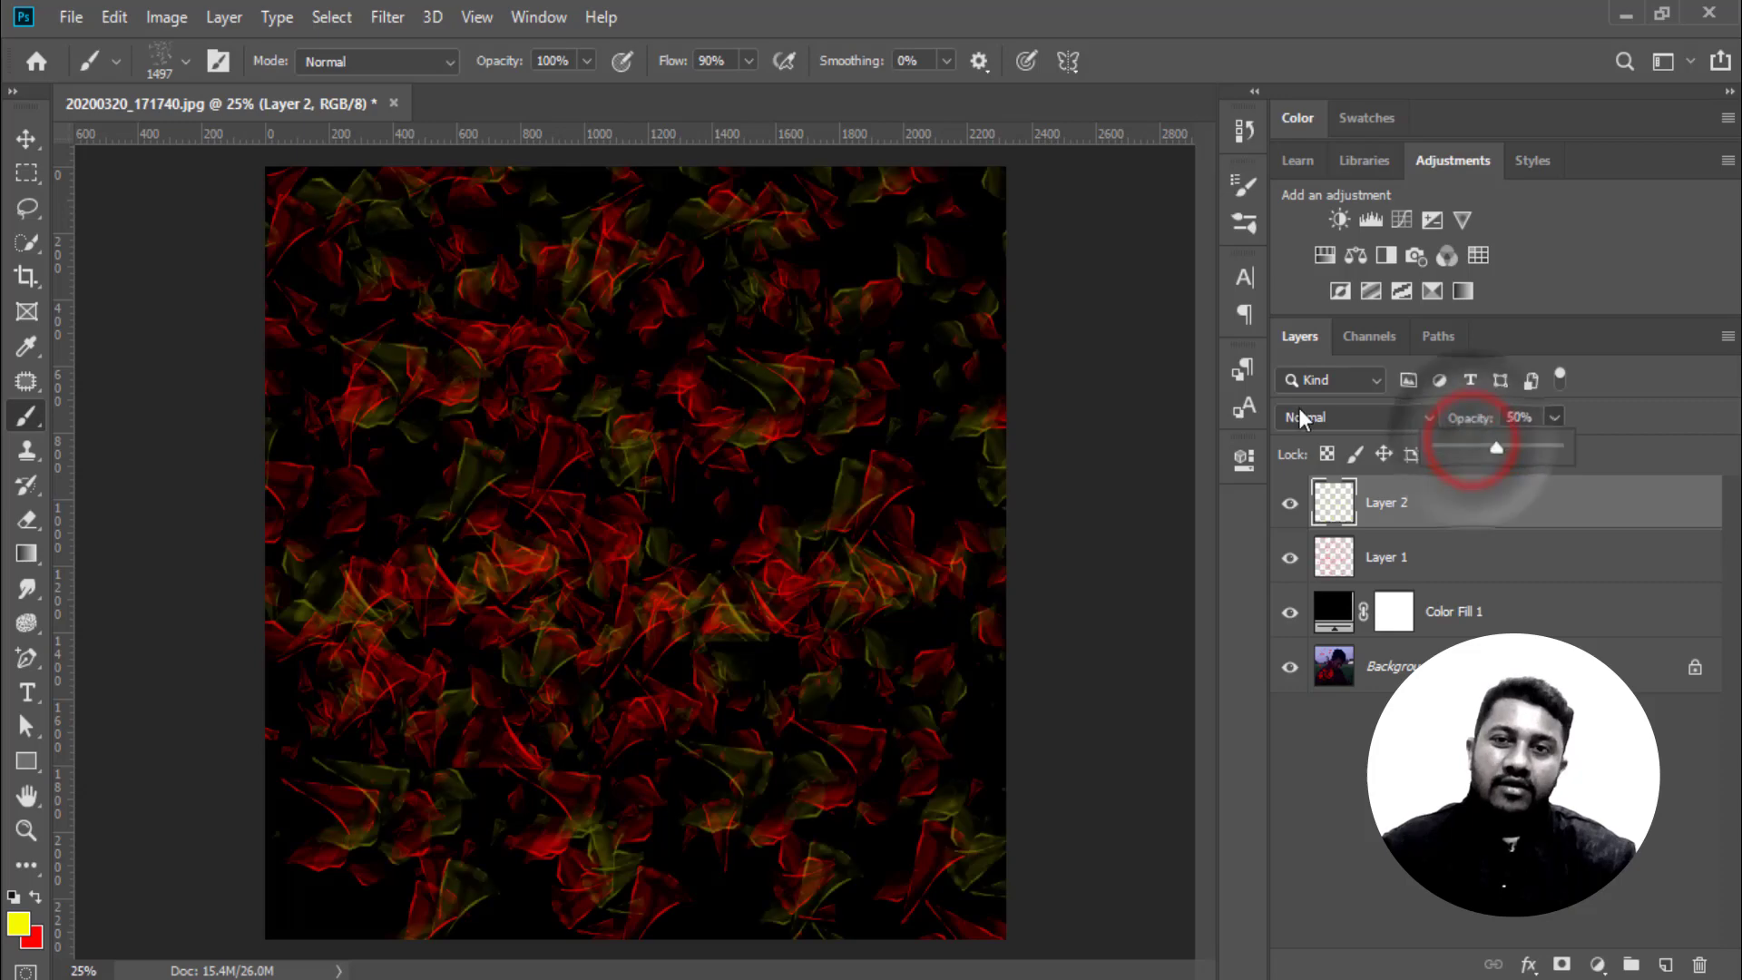
{"action": "left_click", "coordinate": [1343, 417]}
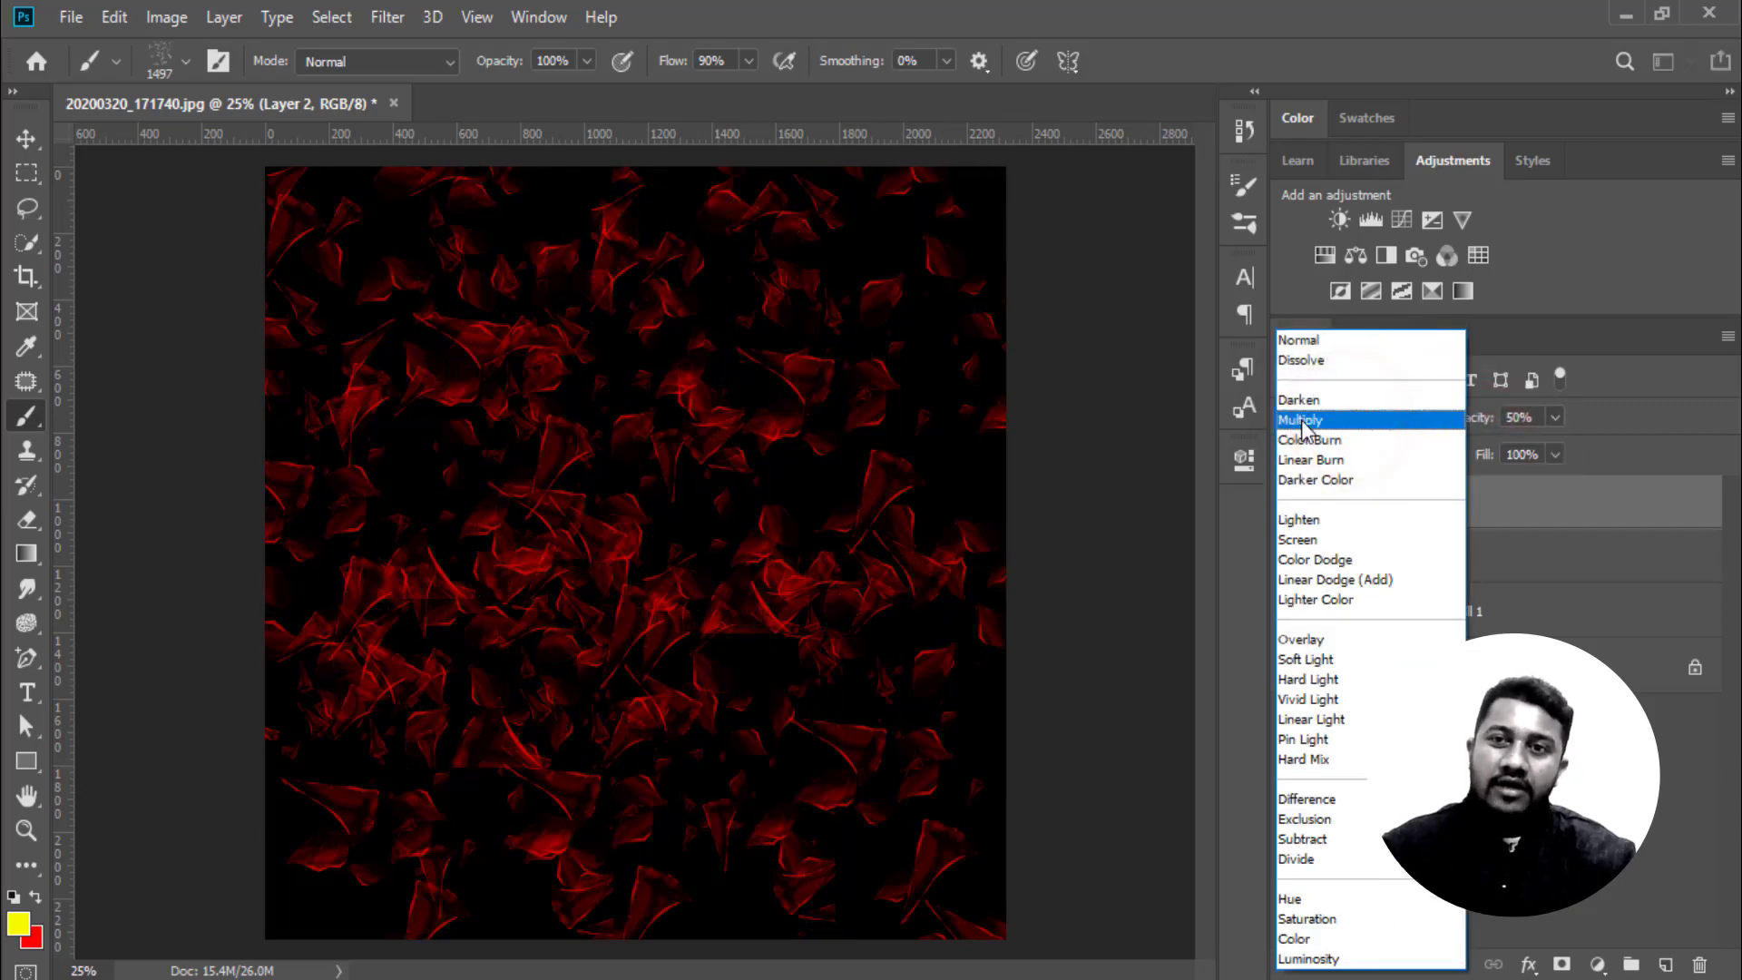
{"action": "left_click", "coordinate": [1338, 682]}
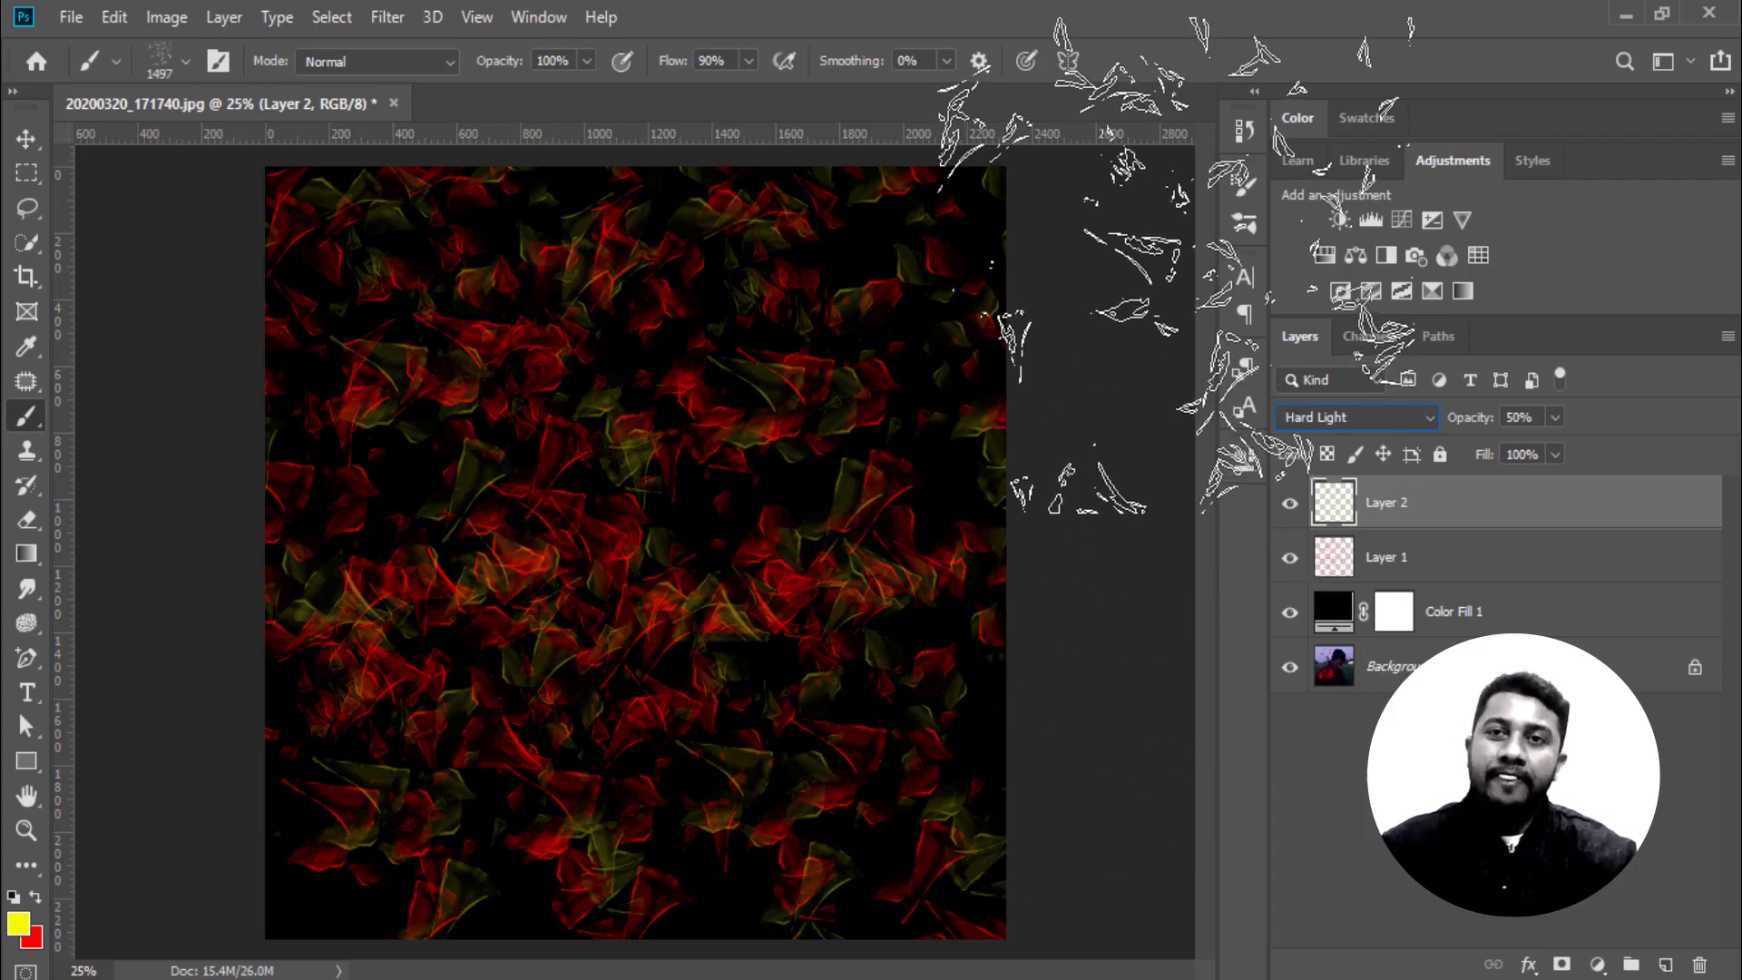
Restore the default brushes and collapse the 20 Shattered Glass Brushes group
{"action": "left_click", "coordinate": [1242, 223]}
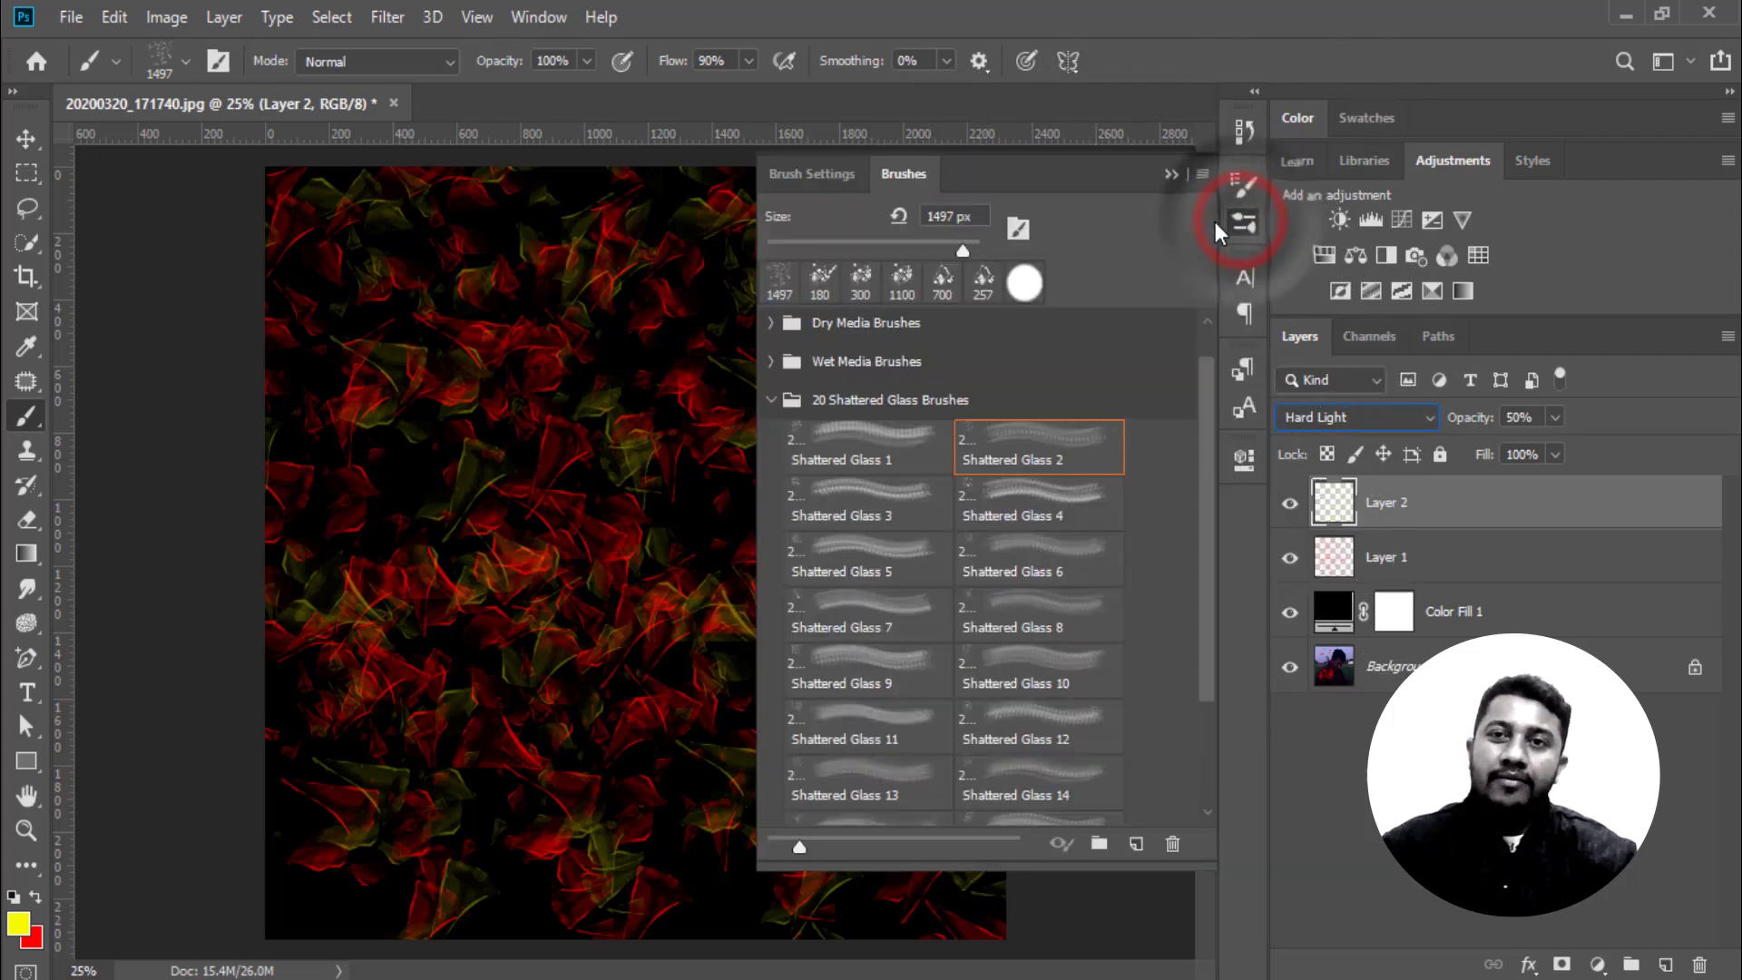
{"action": "left_click", "coordinate": [1203, 174]}
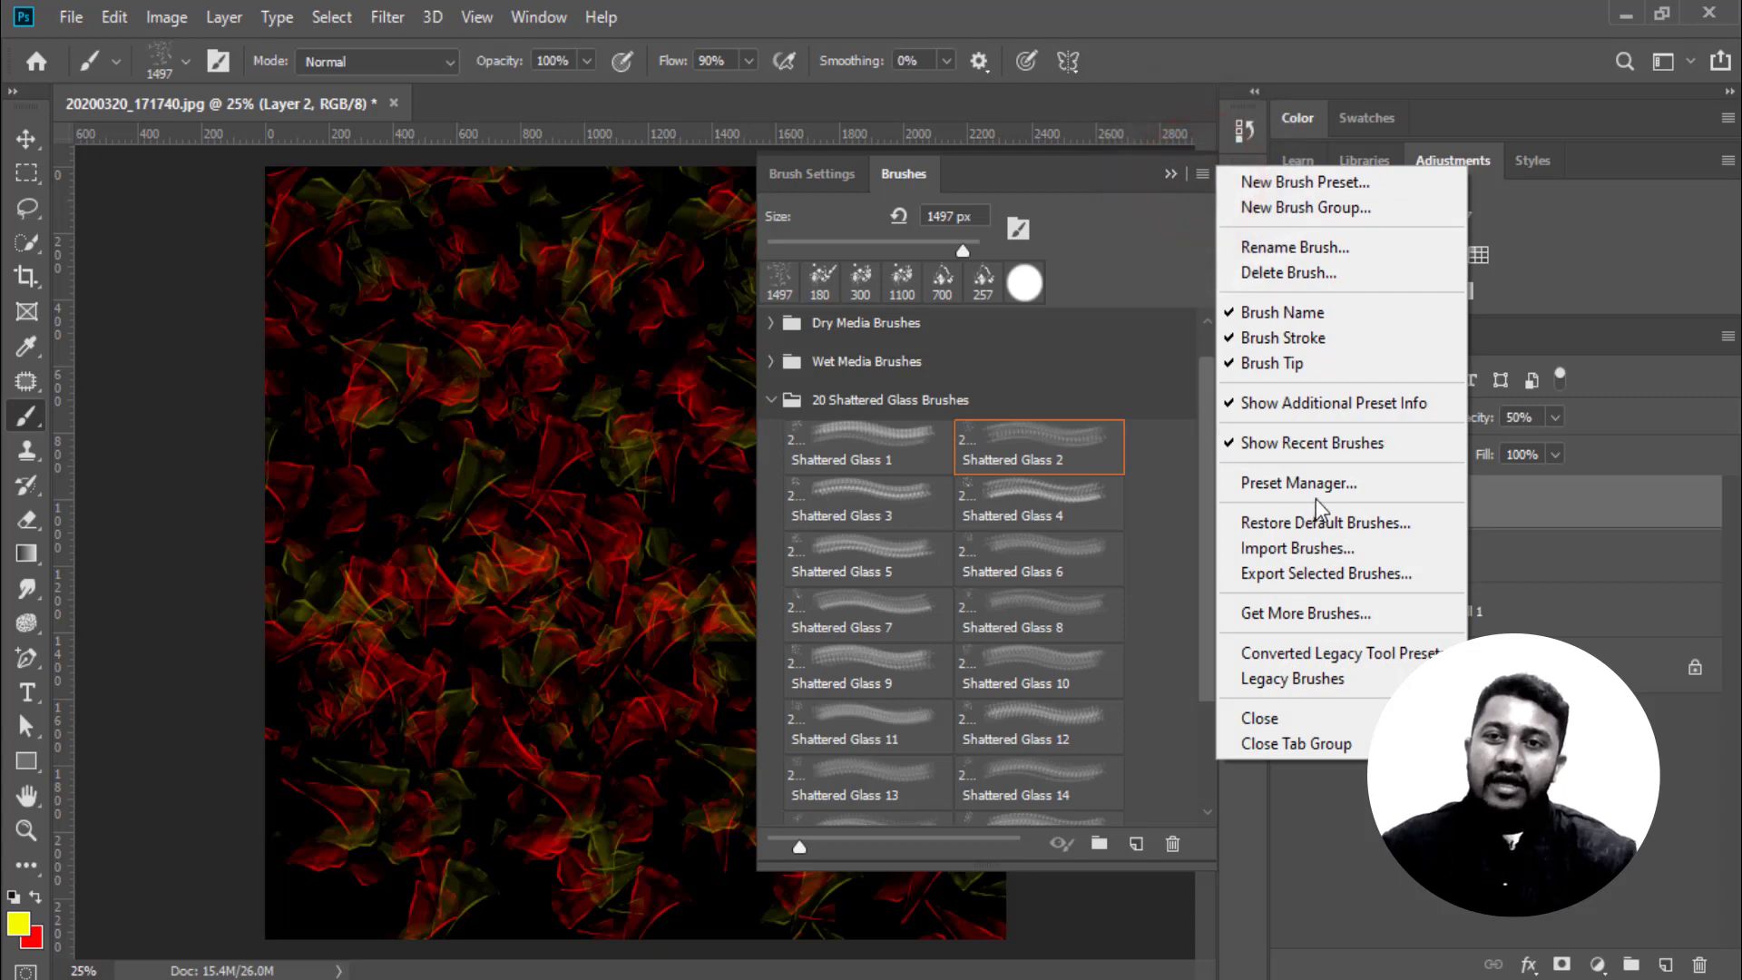
{"action": "left_click", "coordinate": [1407, 524]}
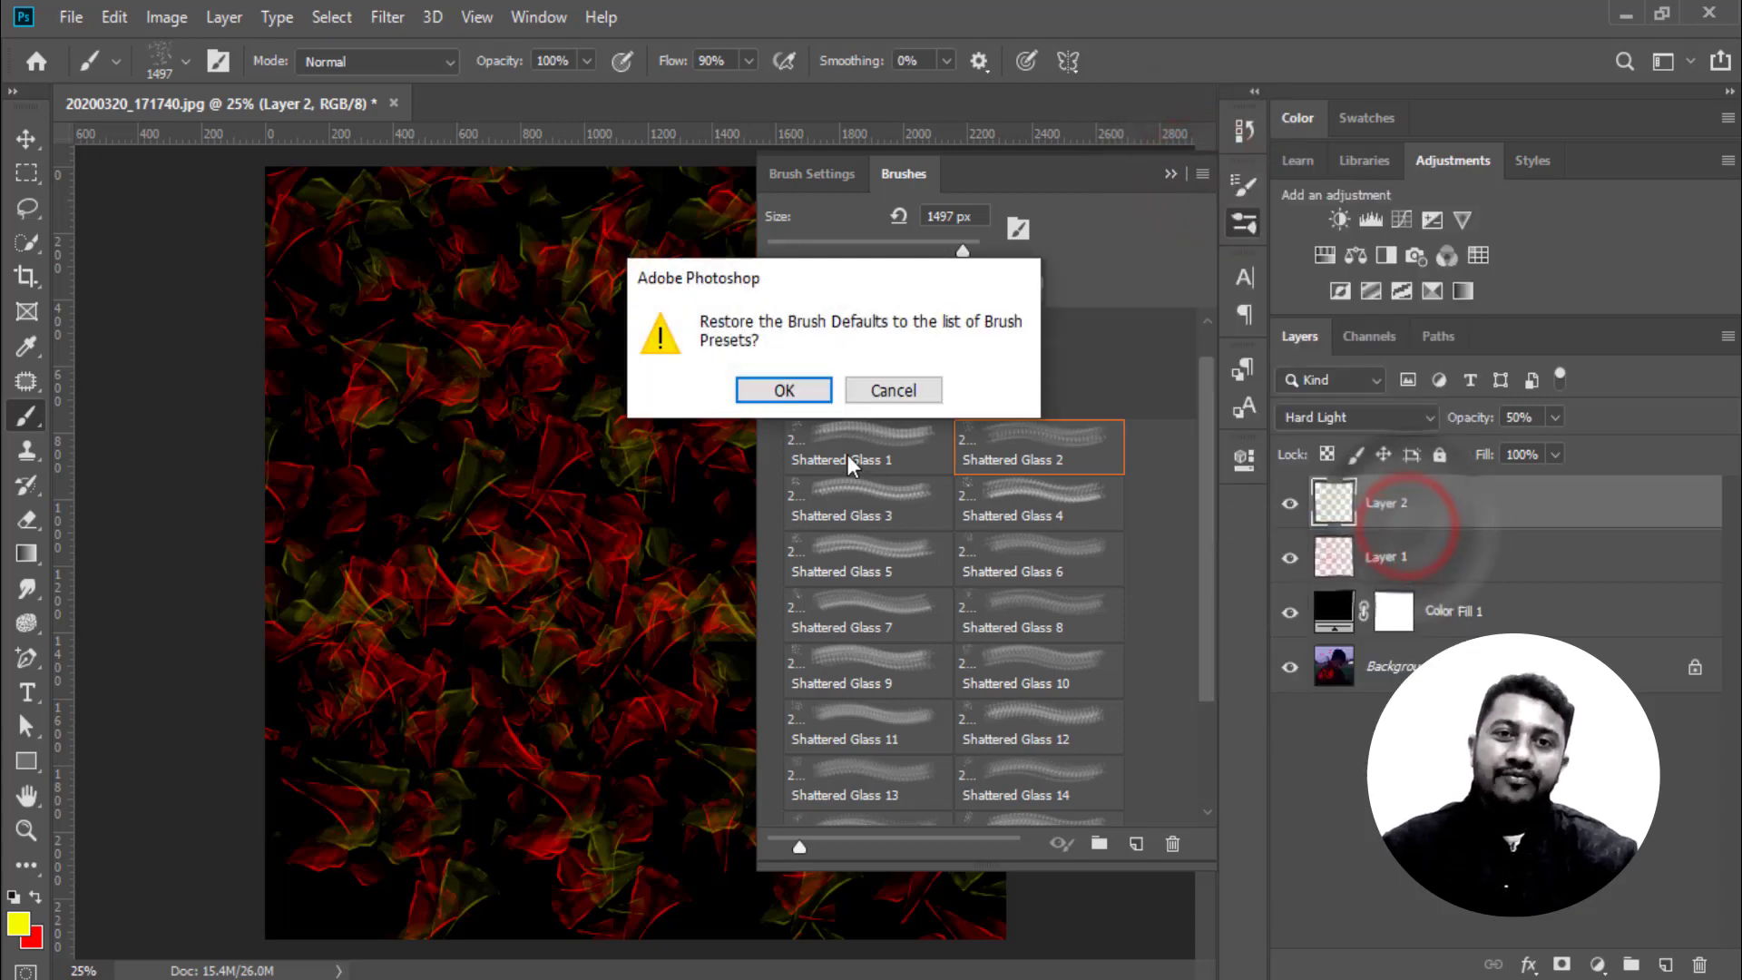
{"action": "left_click", "coordinate": [776, 390]}
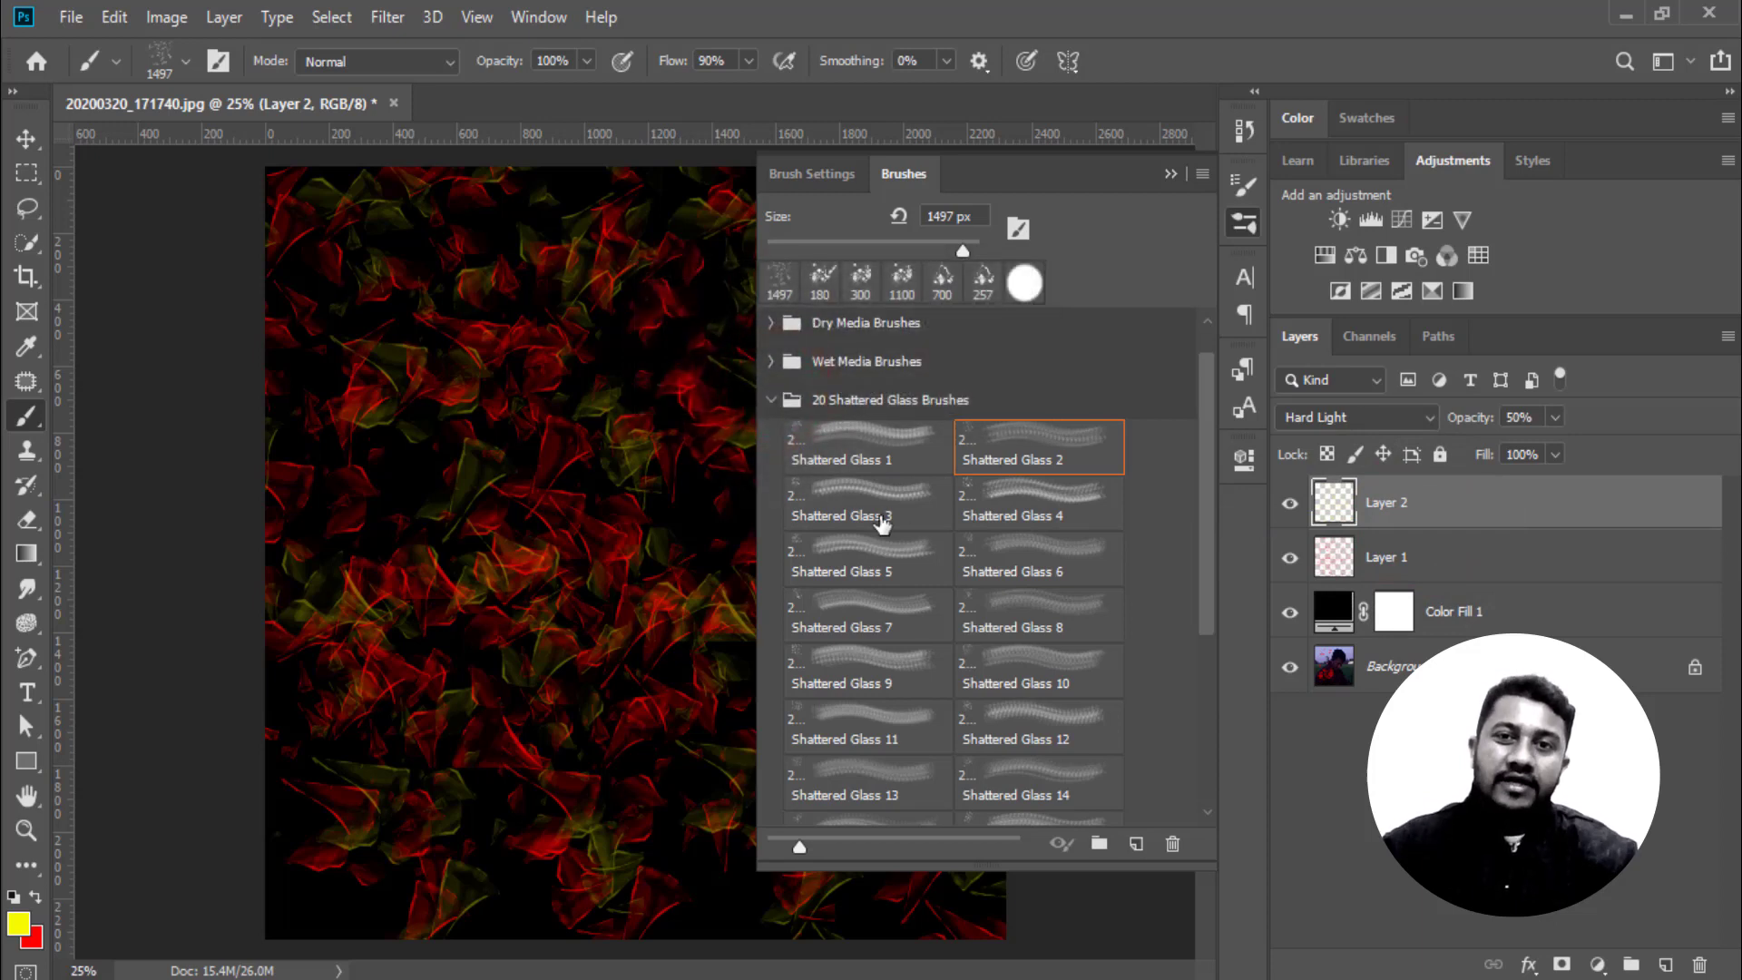
{"action": "left_click", "coordinate": [771, 400]}
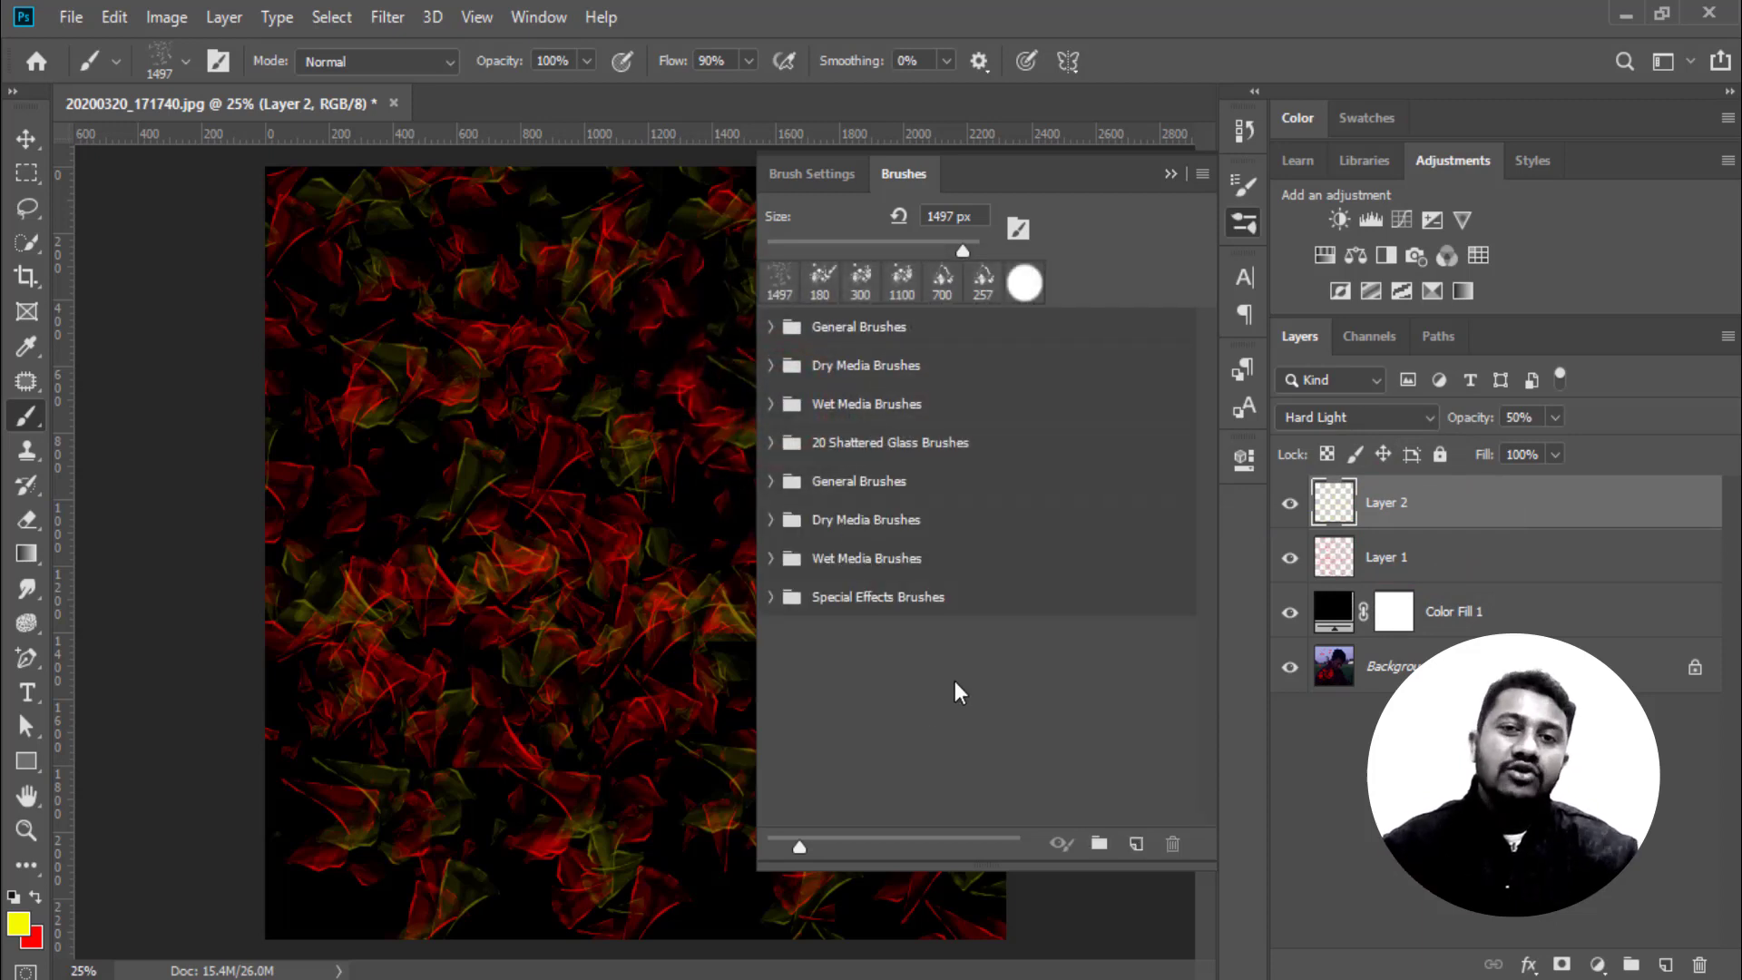
Delete the duplicate Special Effects, Wet Media, Dry Media and General Brushes groups
{"action": "left_click", "coordinate": [912, 596]}
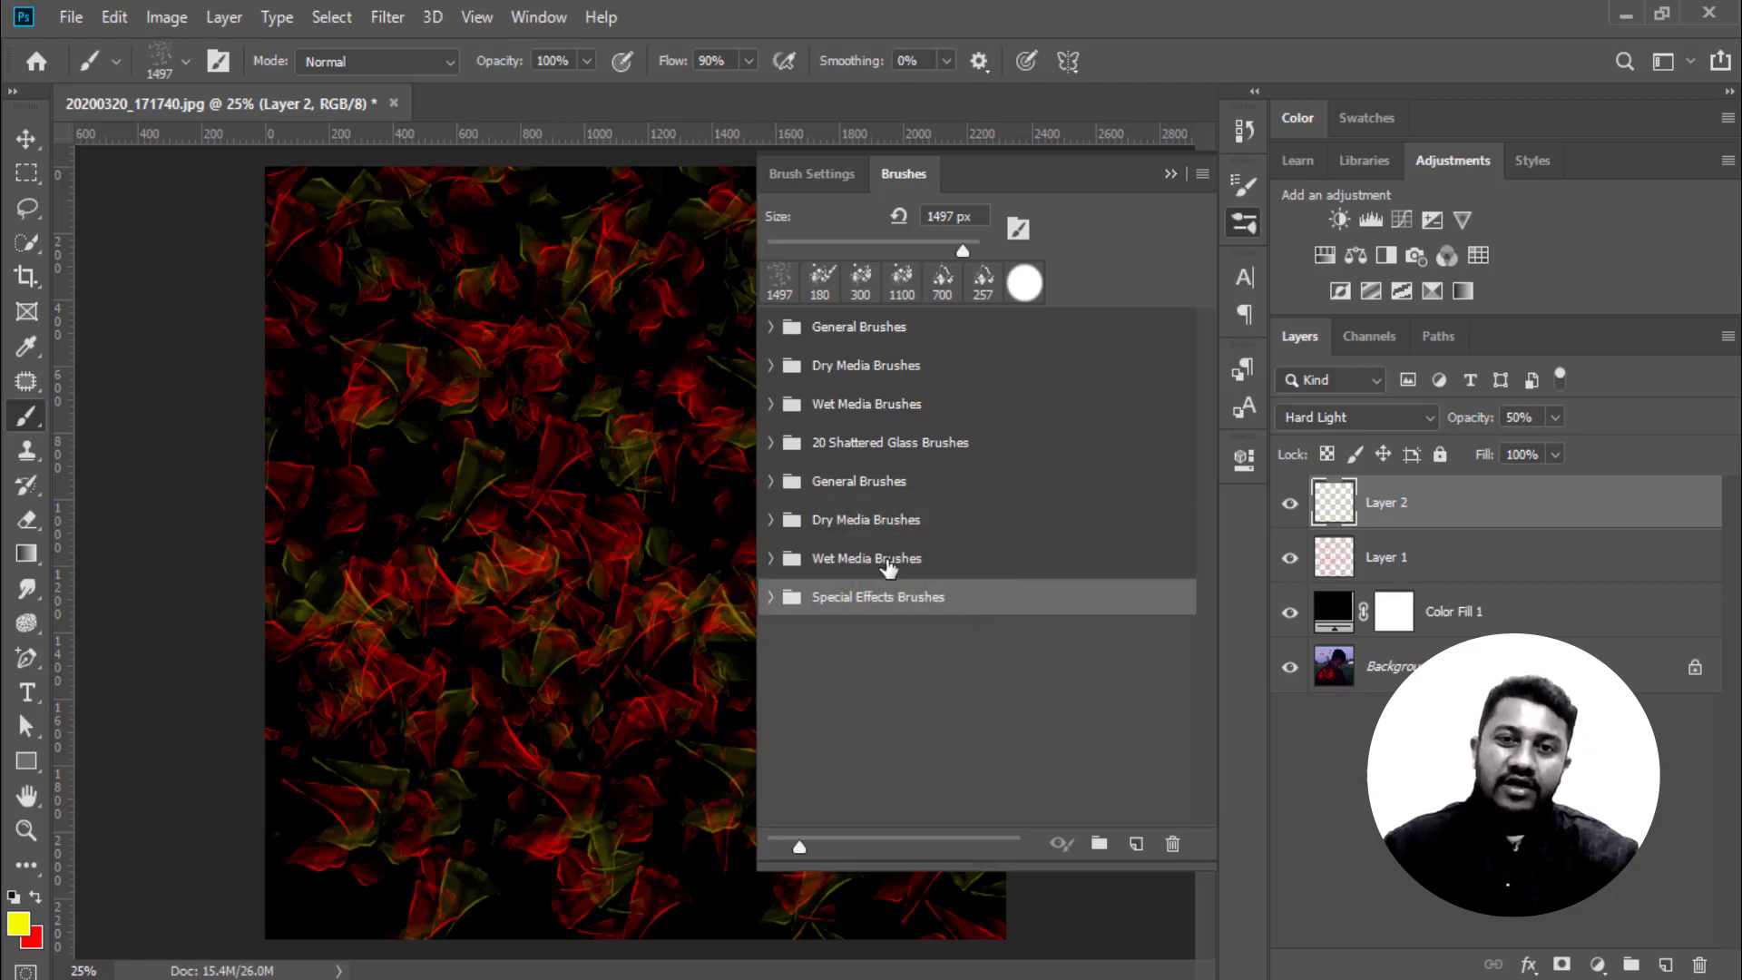
{"action": "left_click", "coordinate": [1173, 844]}
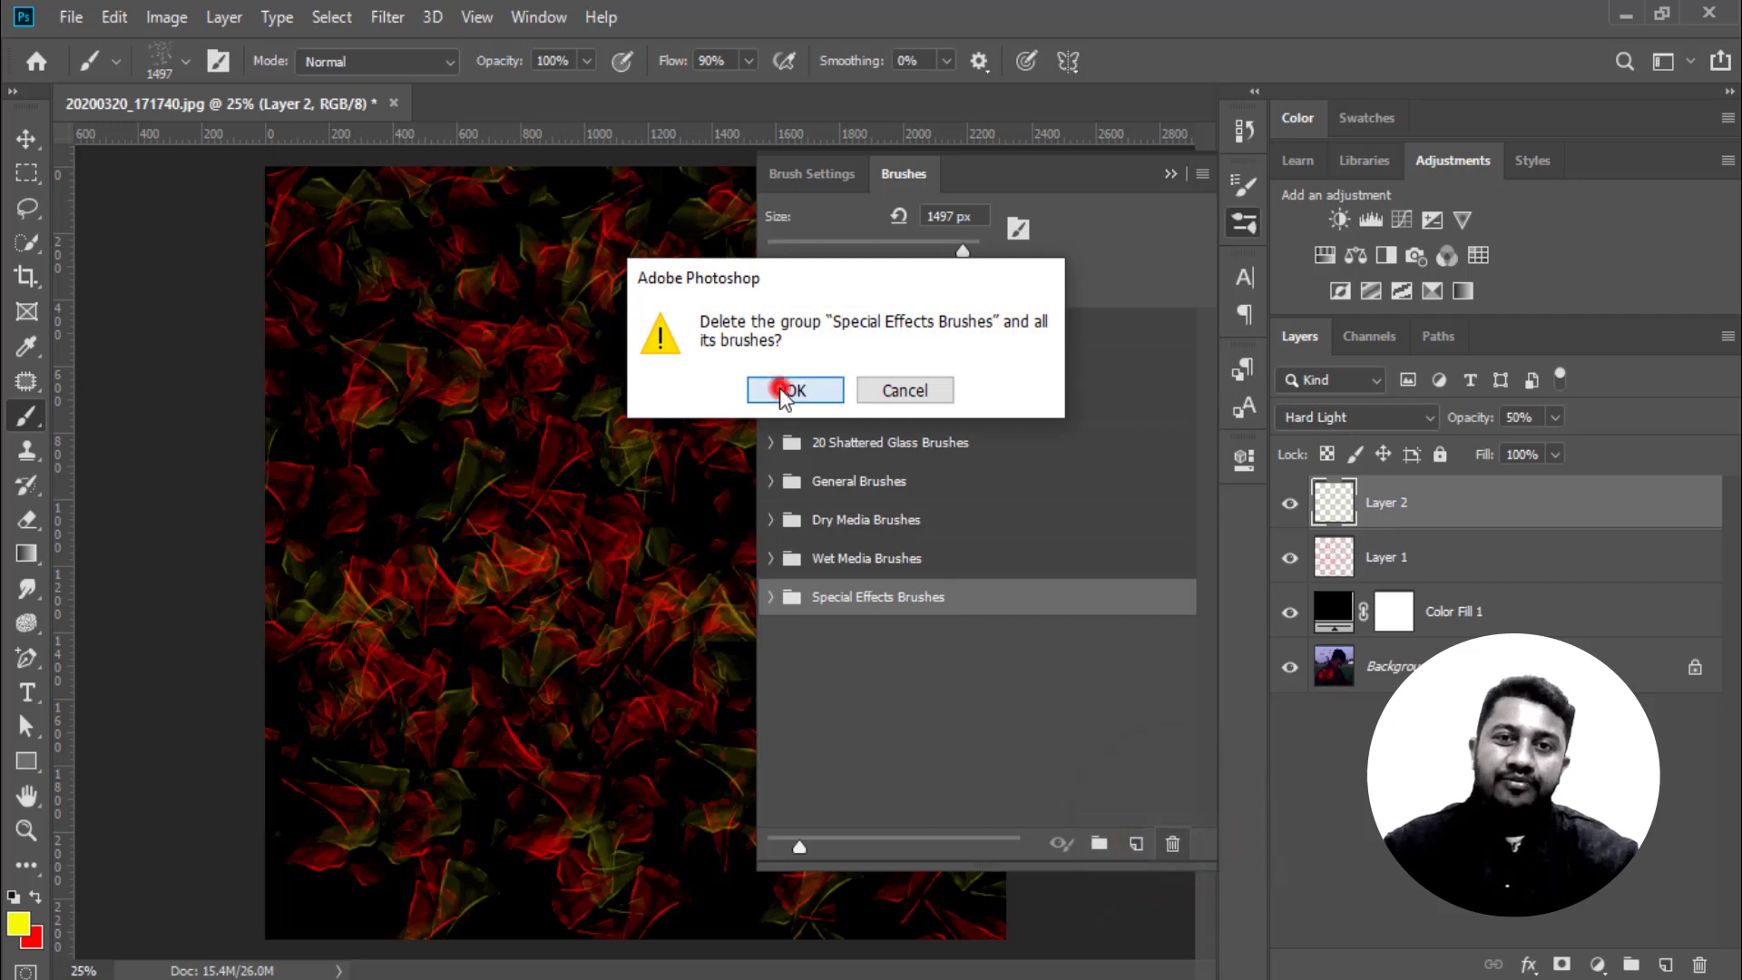
{"action": "left_click", "coordinate": [786, 387]}
{"action": "left_click", "coordinate": [1173, 844]}
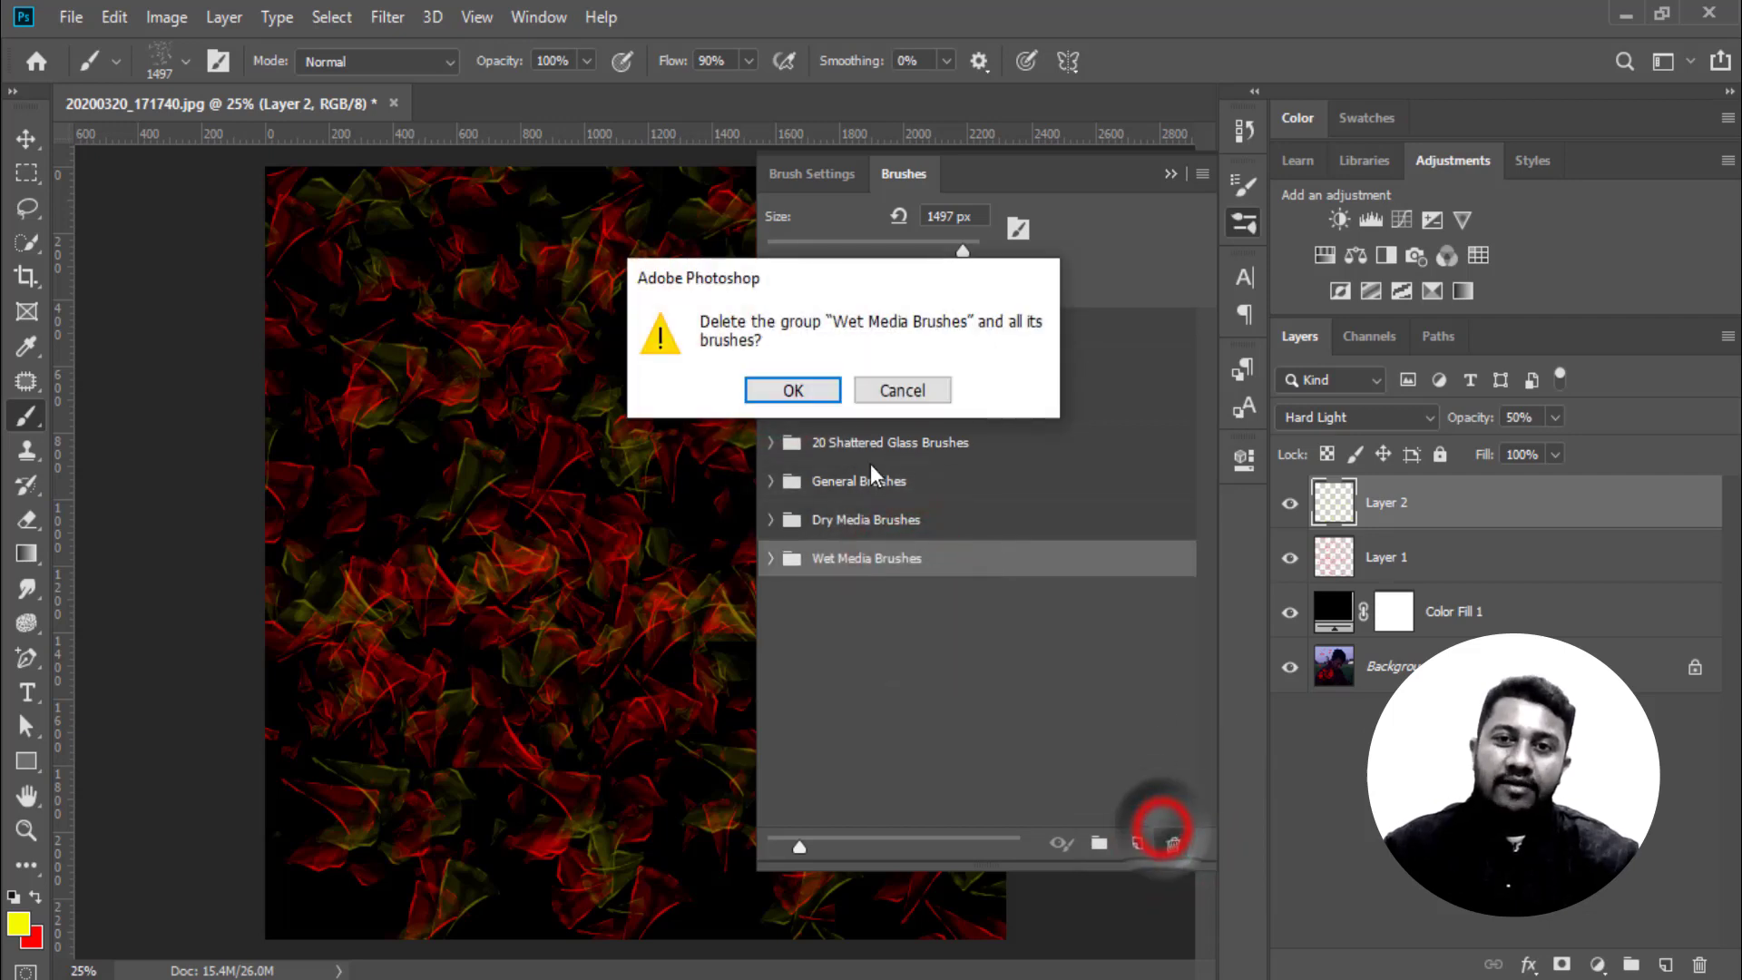
{"action": "left_click", "coordinate": [788, 388]}
{"action": "left_click", "coordinate": [863, 519]}
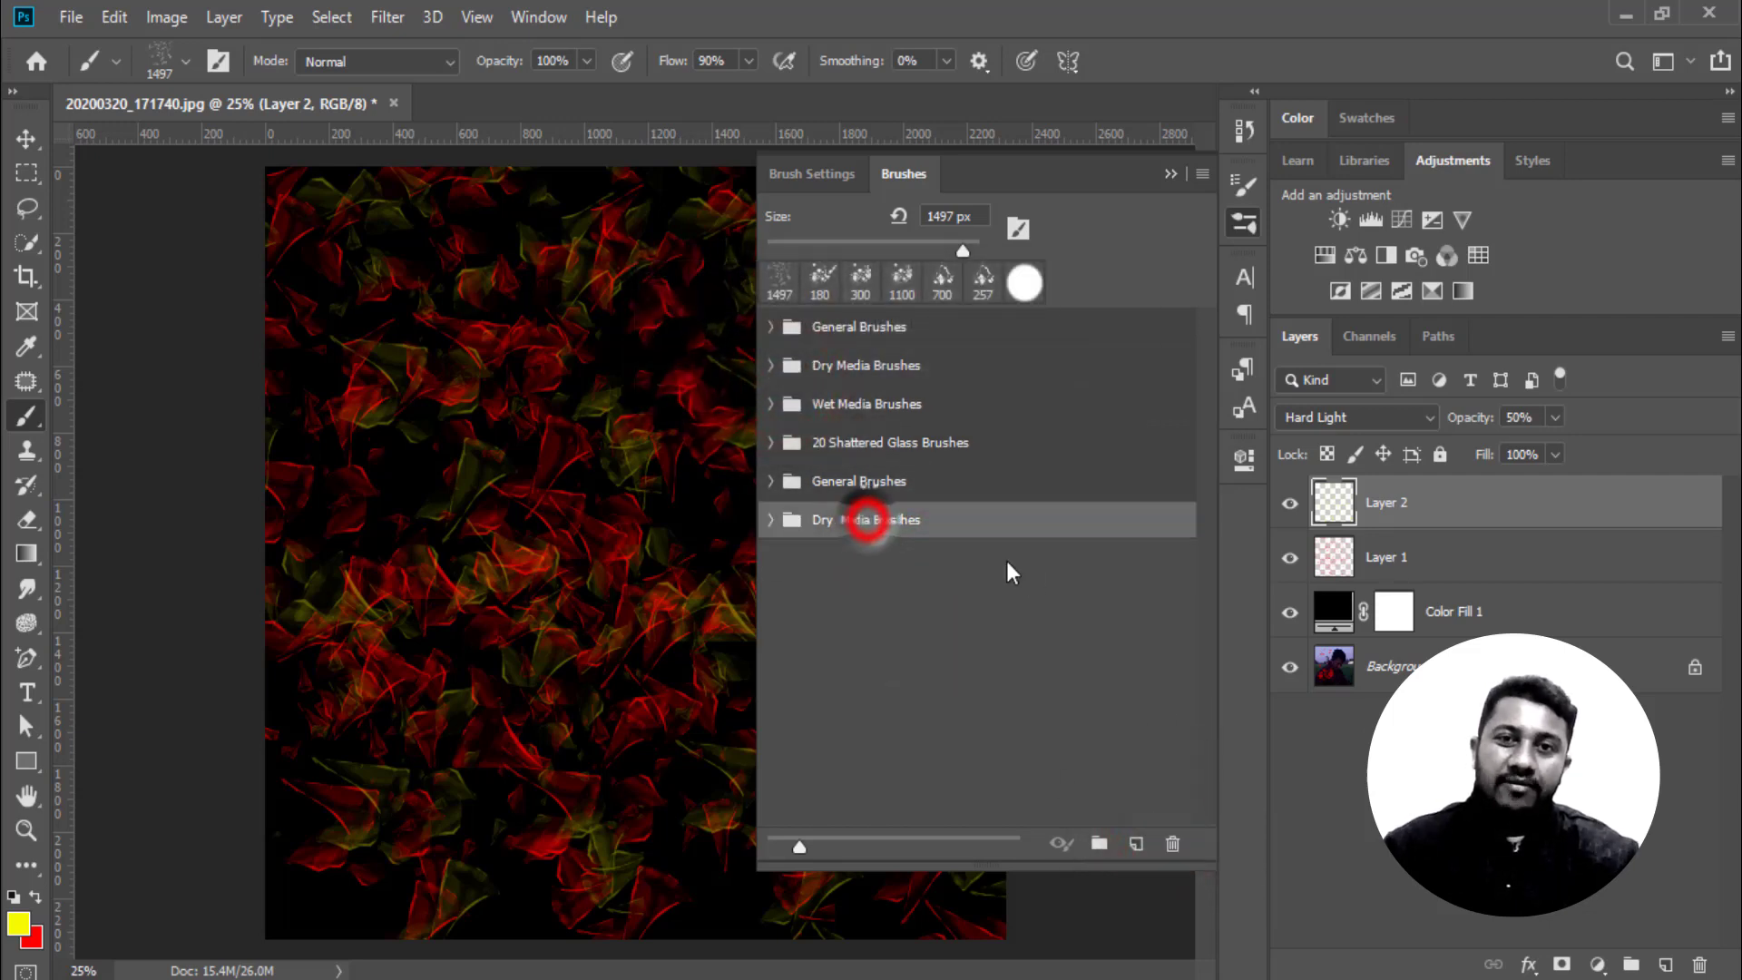
{"action": "left_click", "coordinate": [1171, 844]}
{"action": "left_click", "coordinate": [785, 387]}
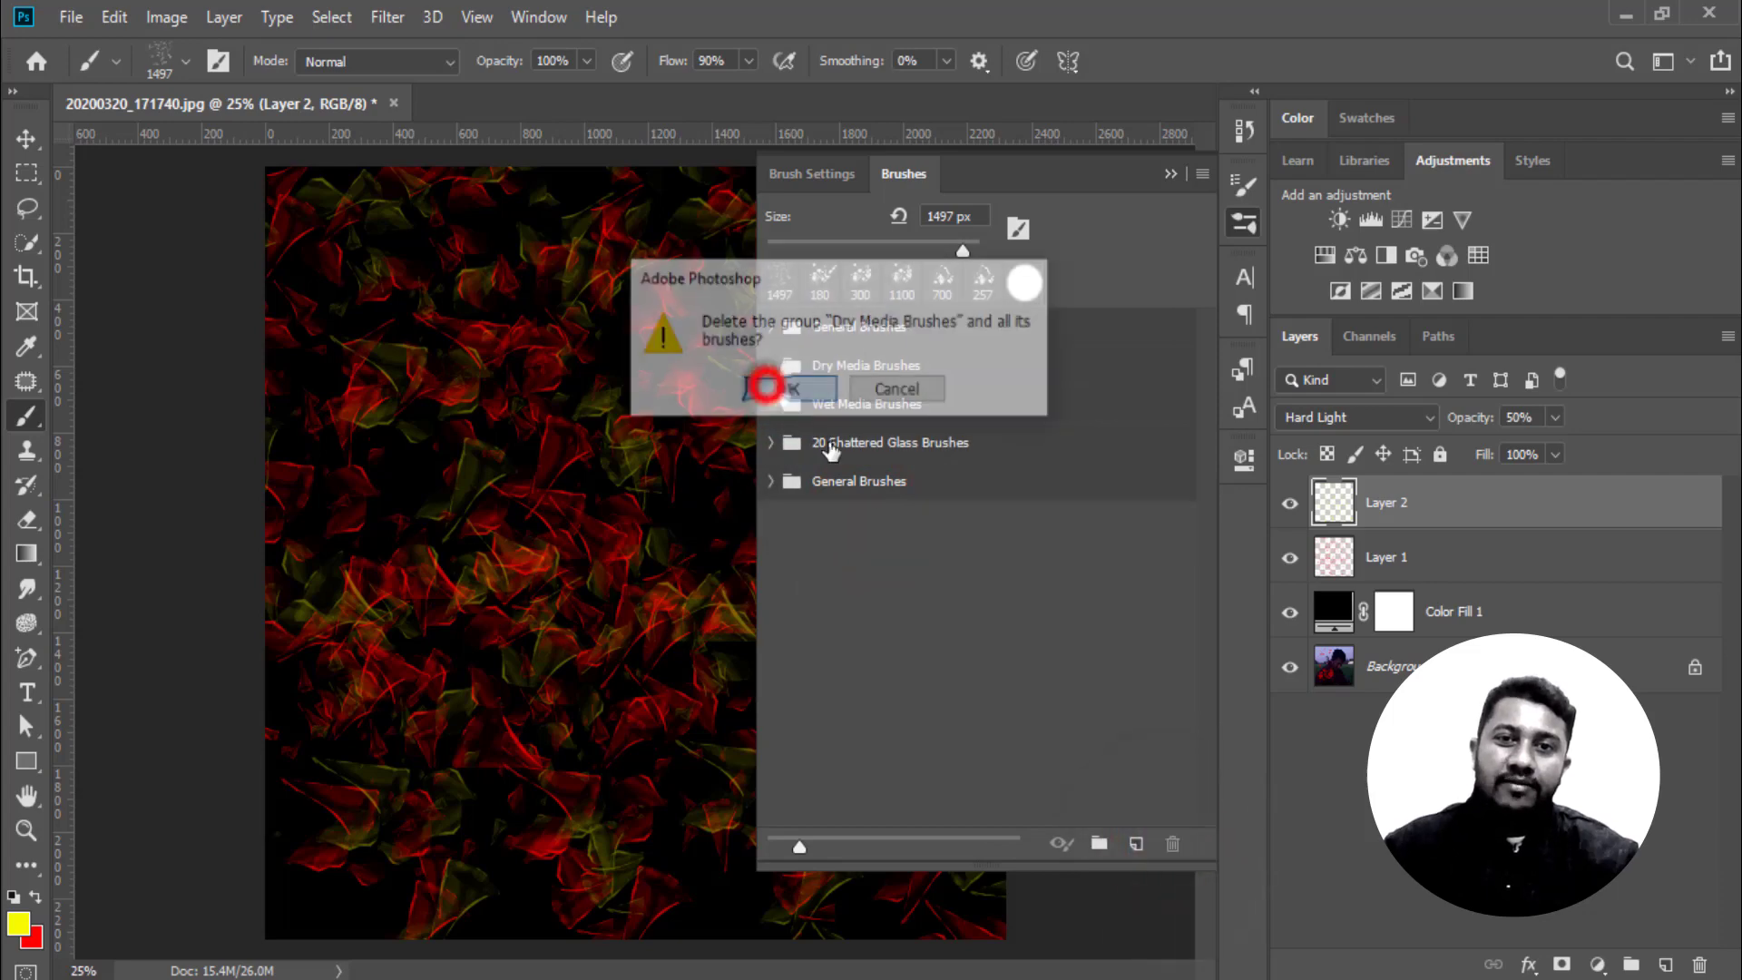
{"action": "left_click", "coordinate": [921, 490]}
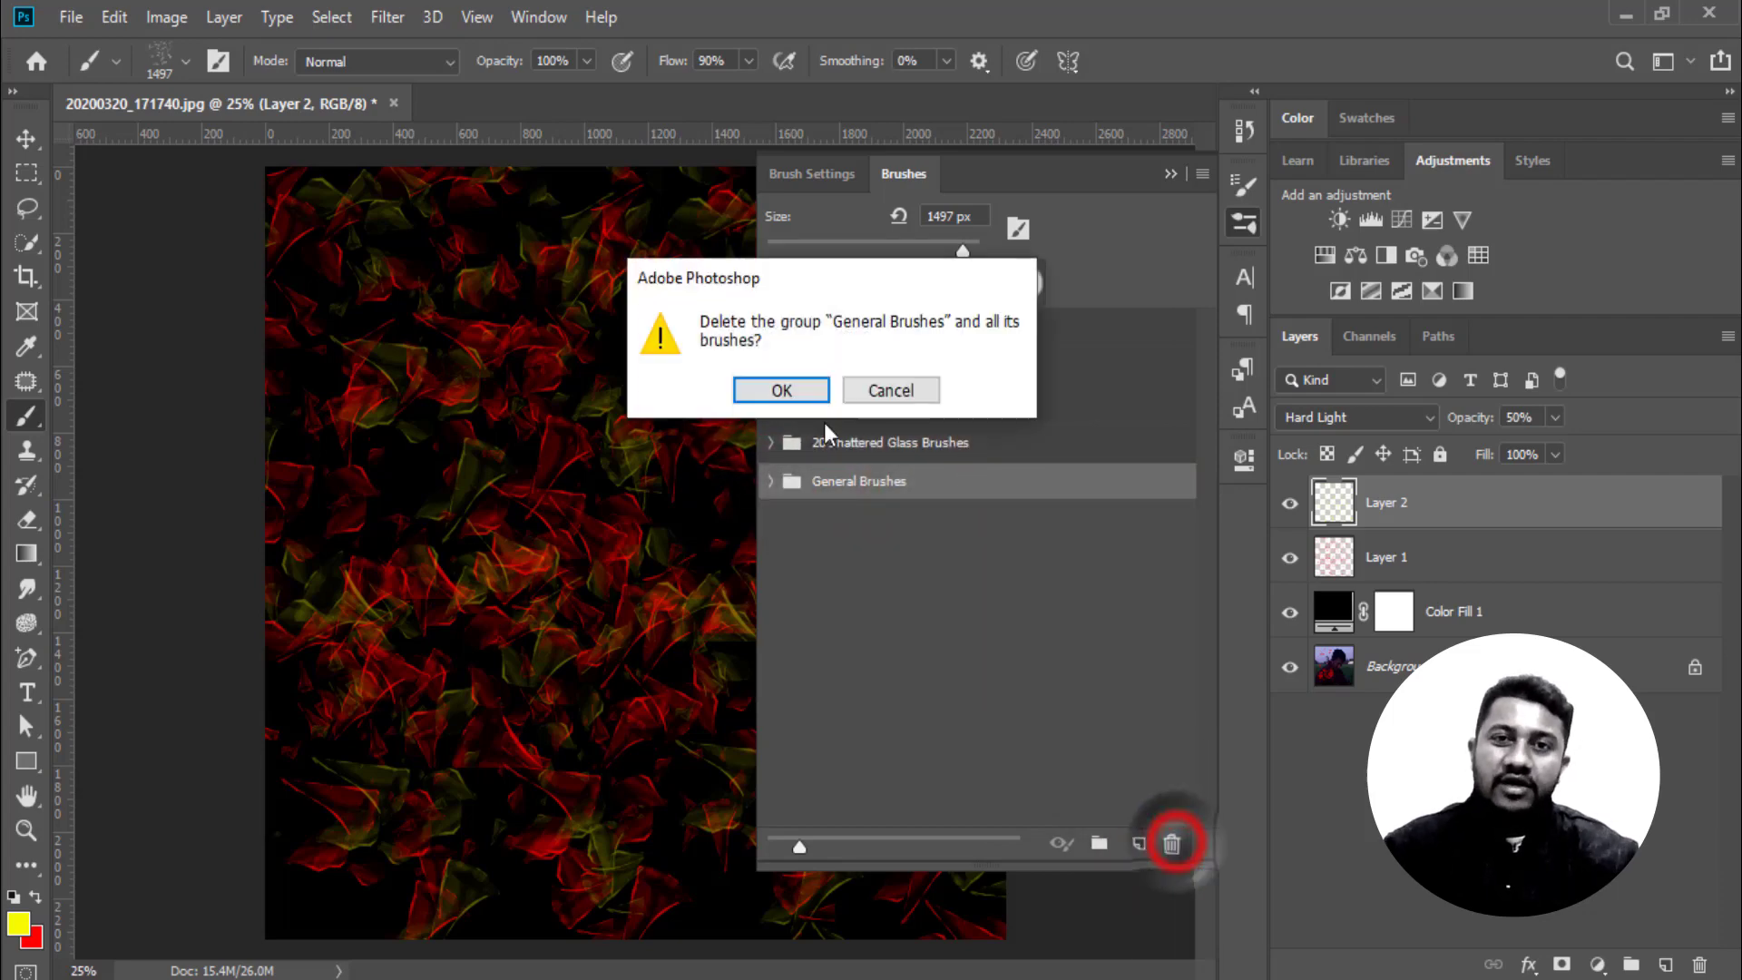
{"action": "left_click", "coordinate": [778, 392]}
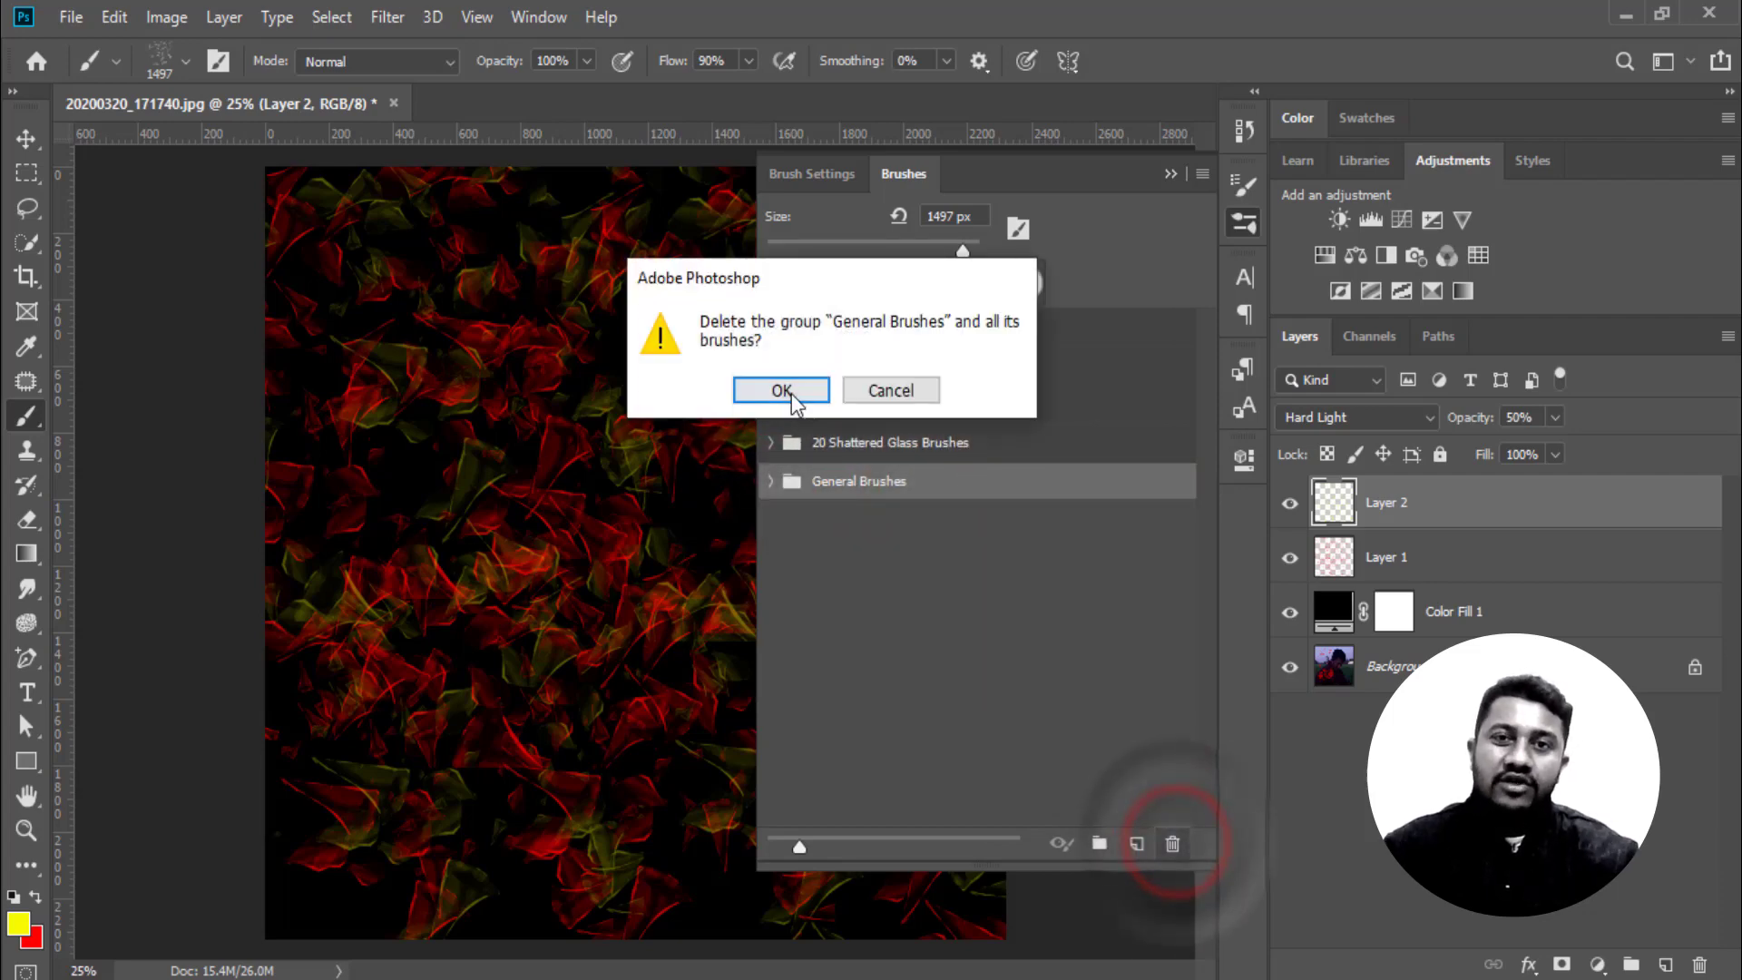
{"action": "left_click", "coordinate": [1202, 173]}
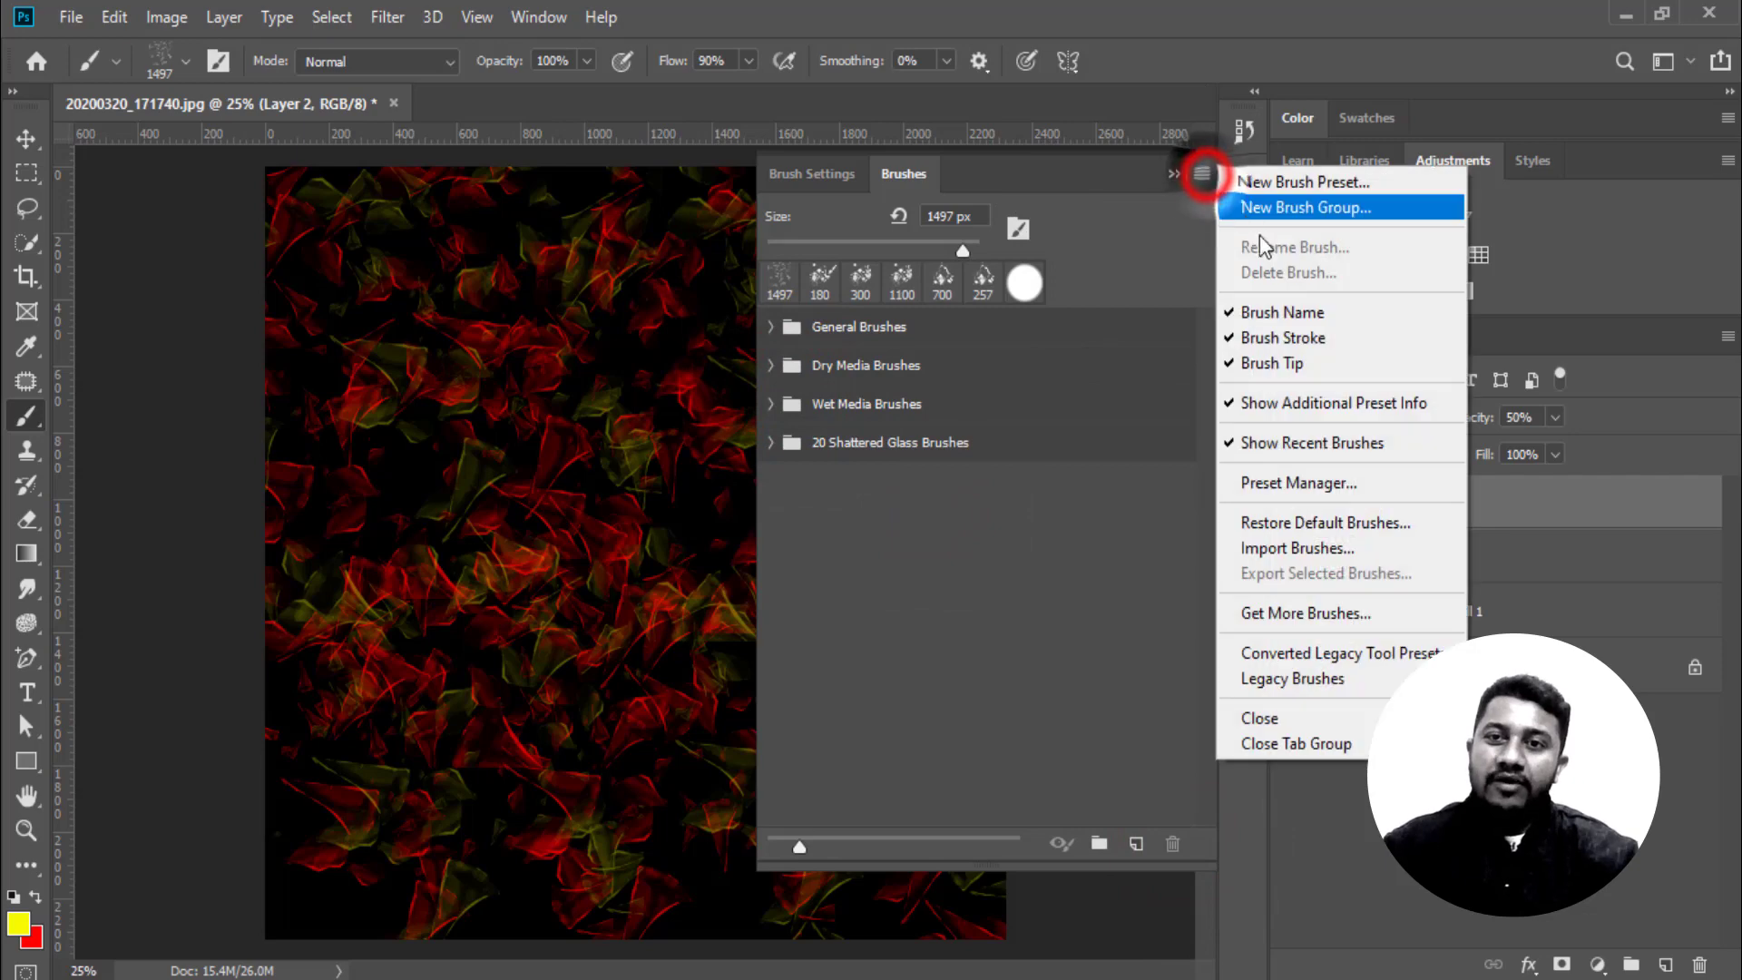
{"action": "left_click", "coordinate": [1393, 552]}
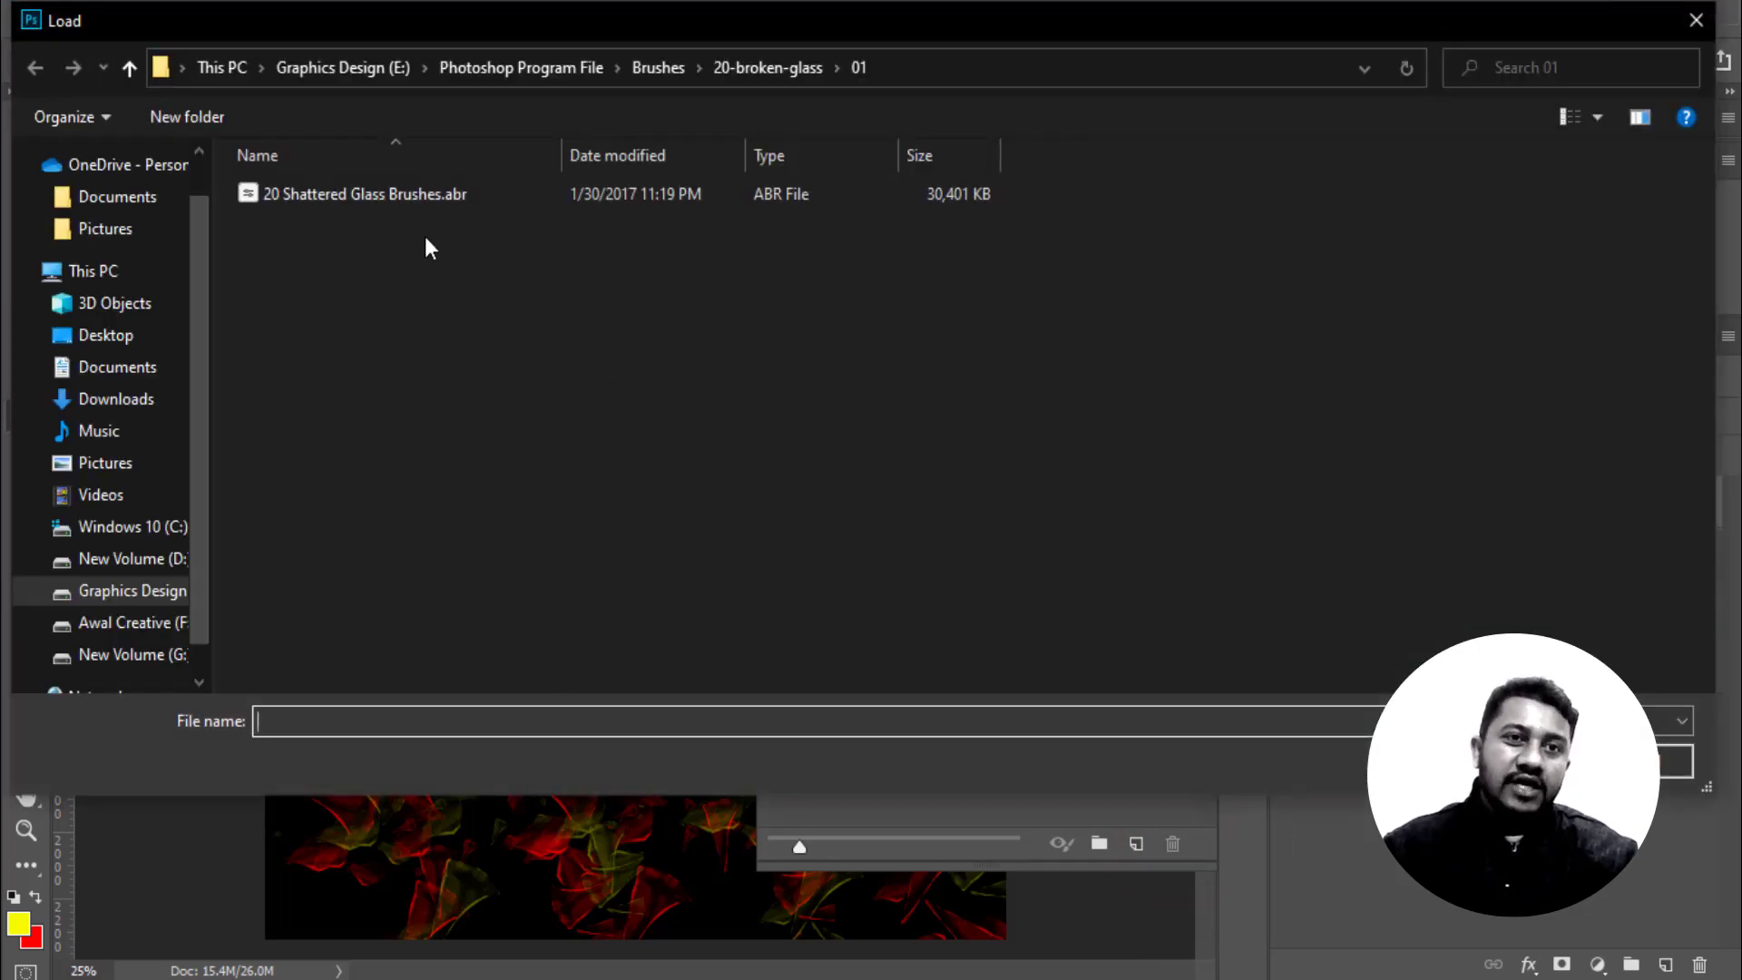
{"action": "left_click", "coordinate": [381, 198]}
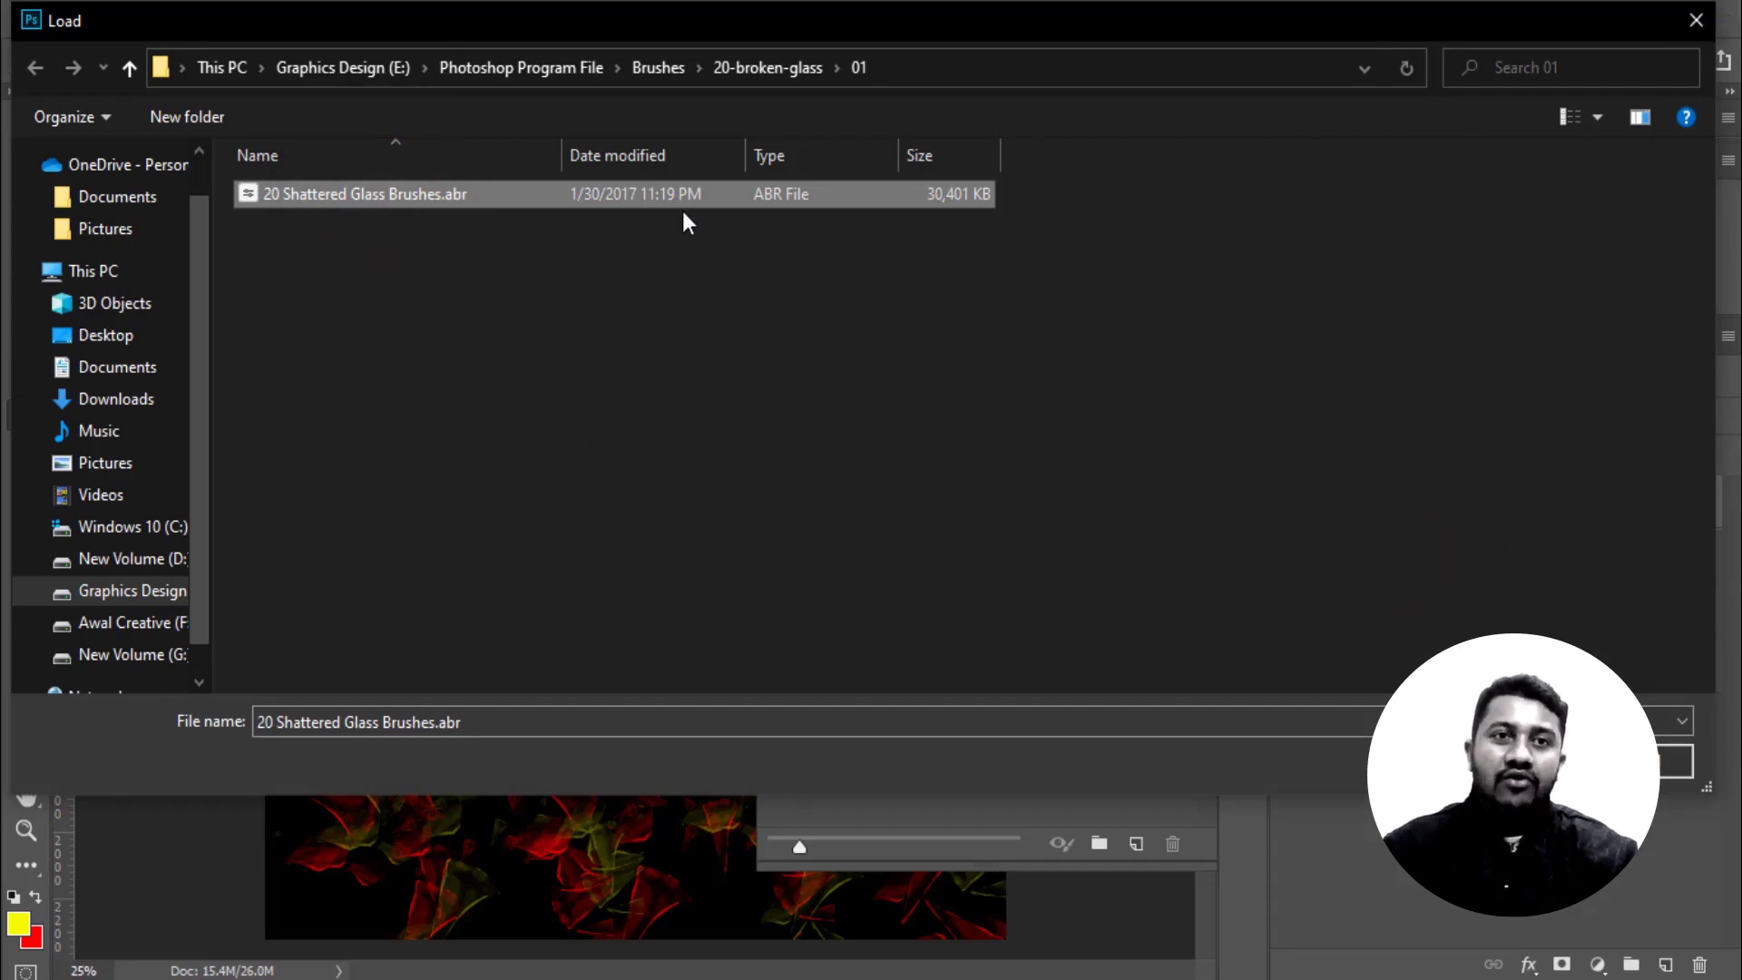
{"action": "left_click", "coordinate": [1696, 20]}
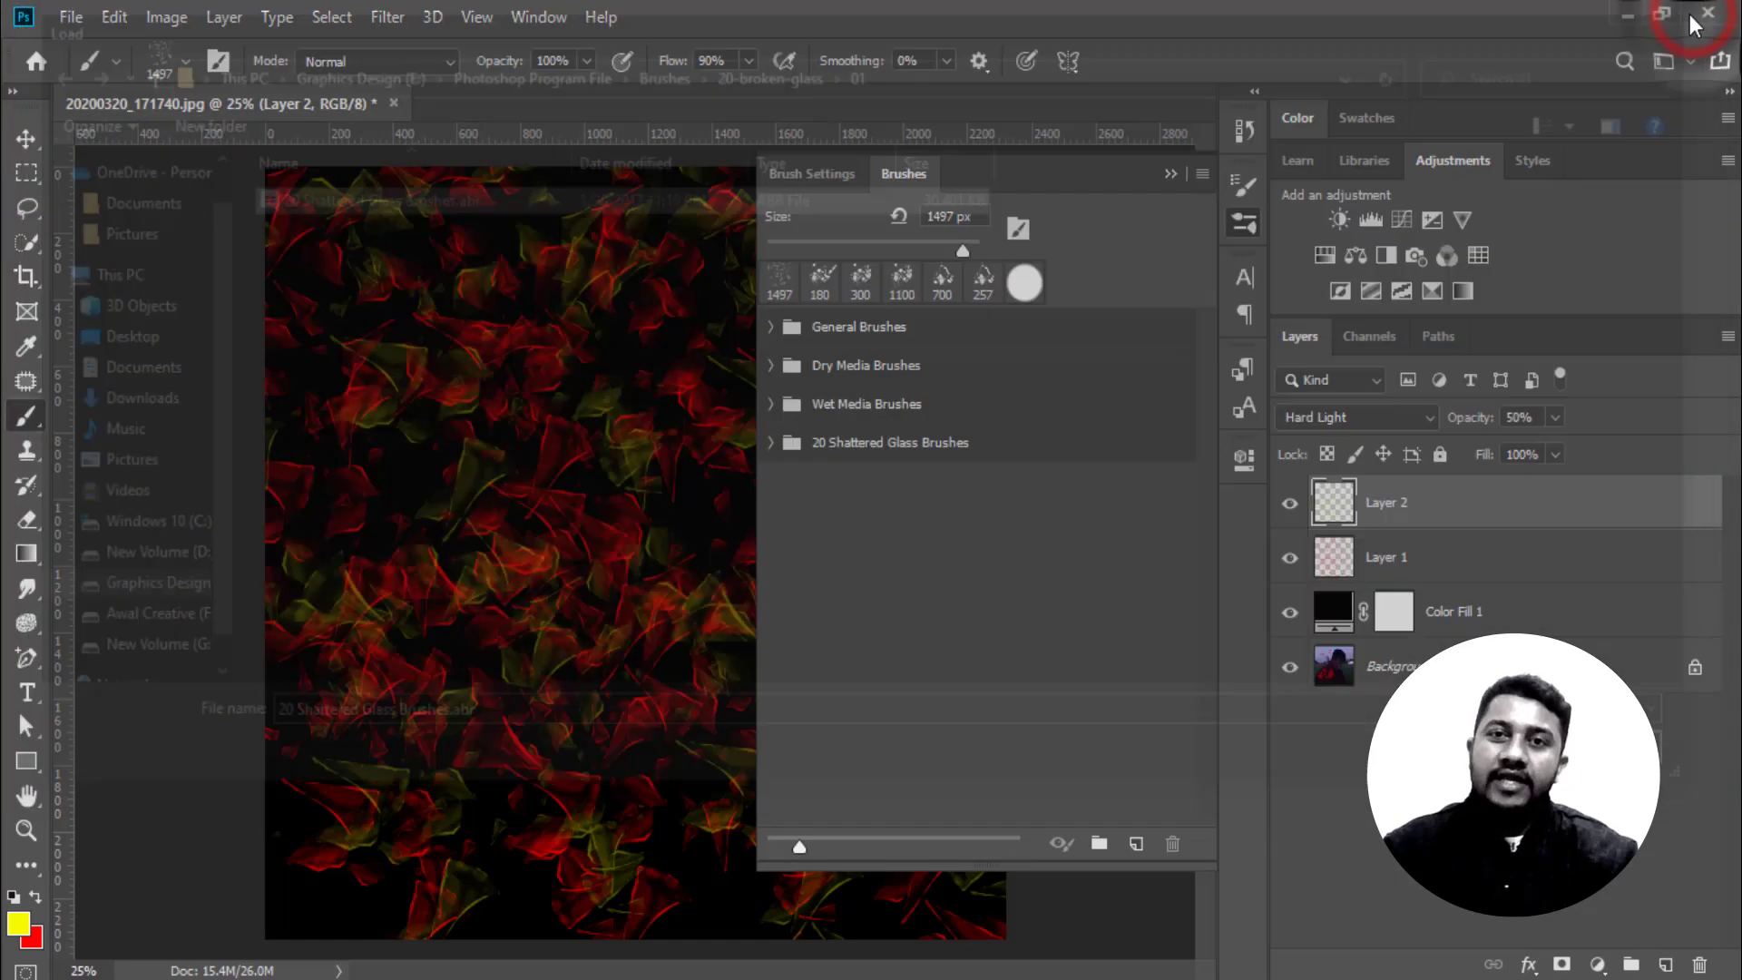
{"action": "left_click", "coordinate": [1206, 172]}
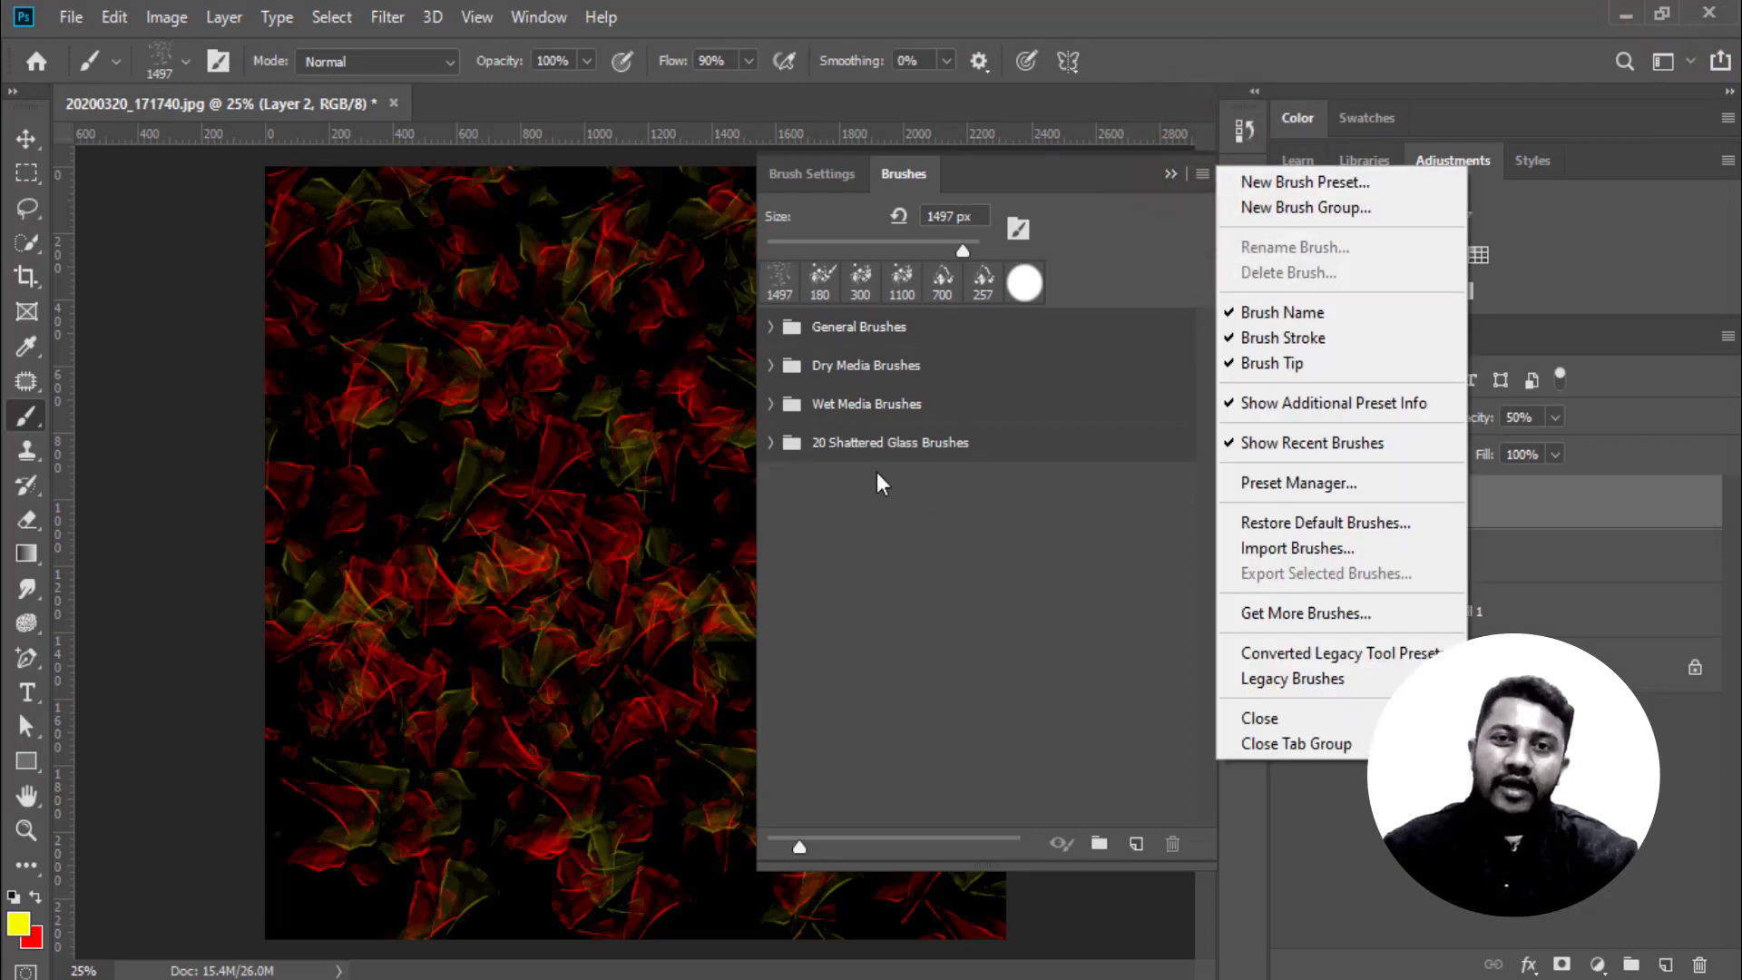
Pick Shattered Glass 1 and start exporting it, then cancel the save
{"action": "left_click", "coordinate": [803, 446]}
{"action": "left_click", "coordinate": [791, 442]}
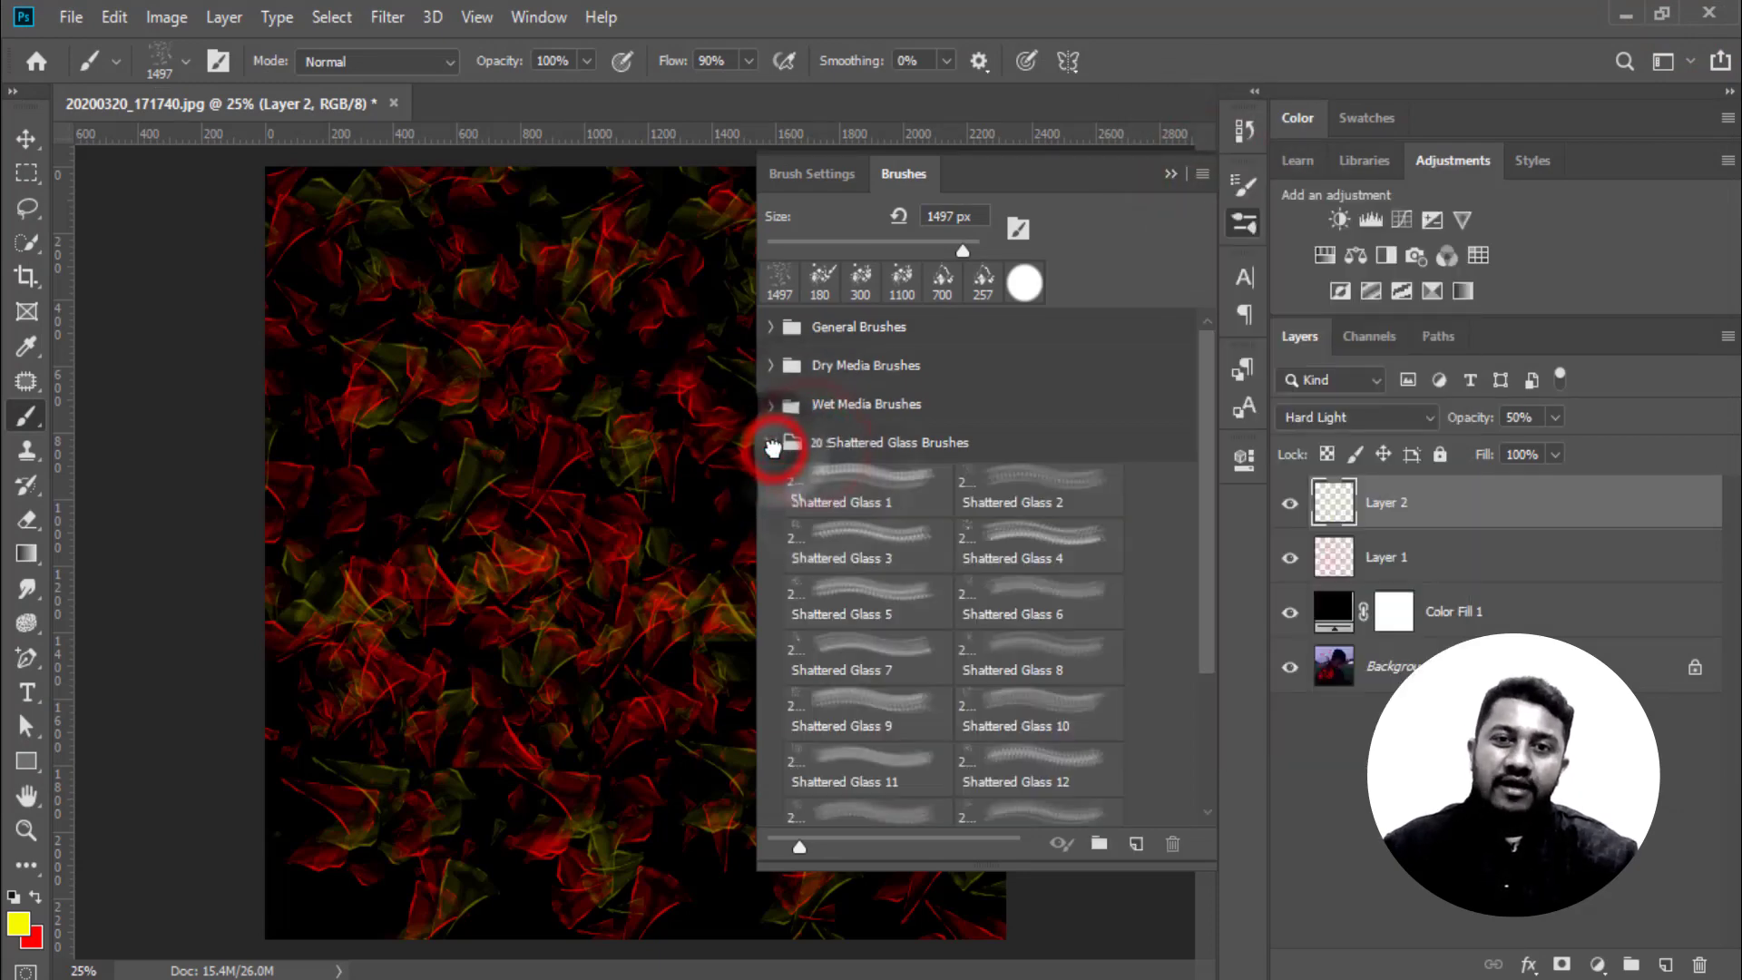
{"action": "left_click", "coordinate": [845, 475]}
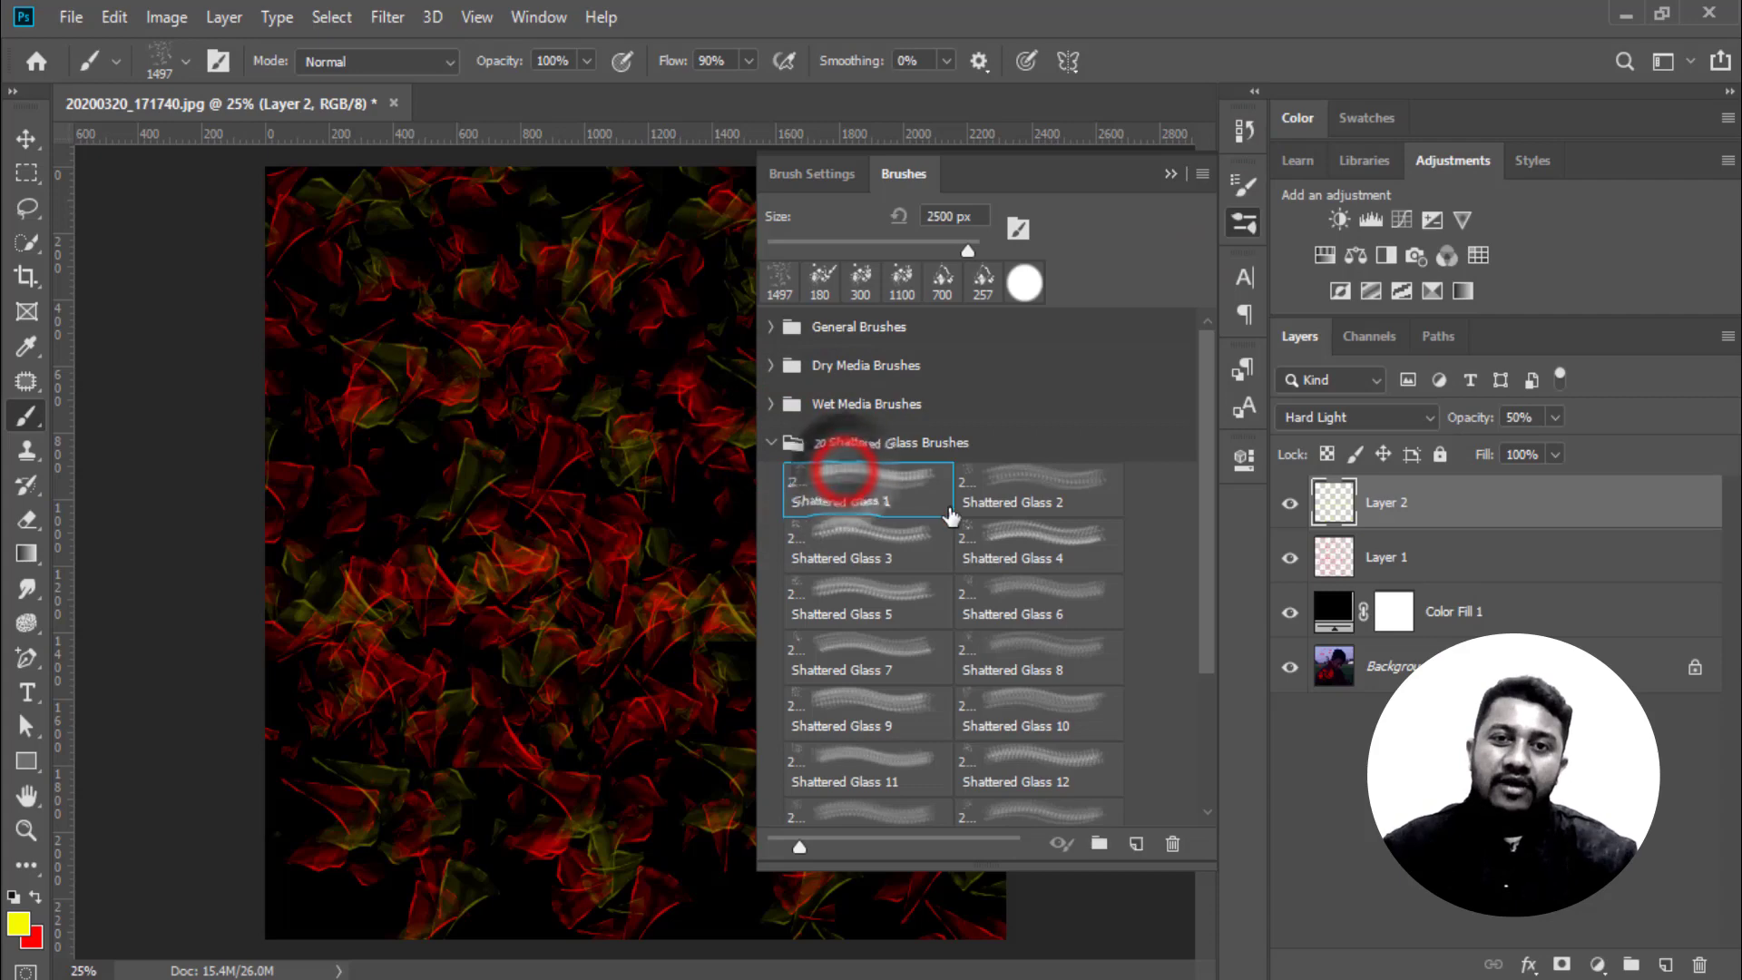
{"action": "left_click", "coordinate": [1203, 174]}
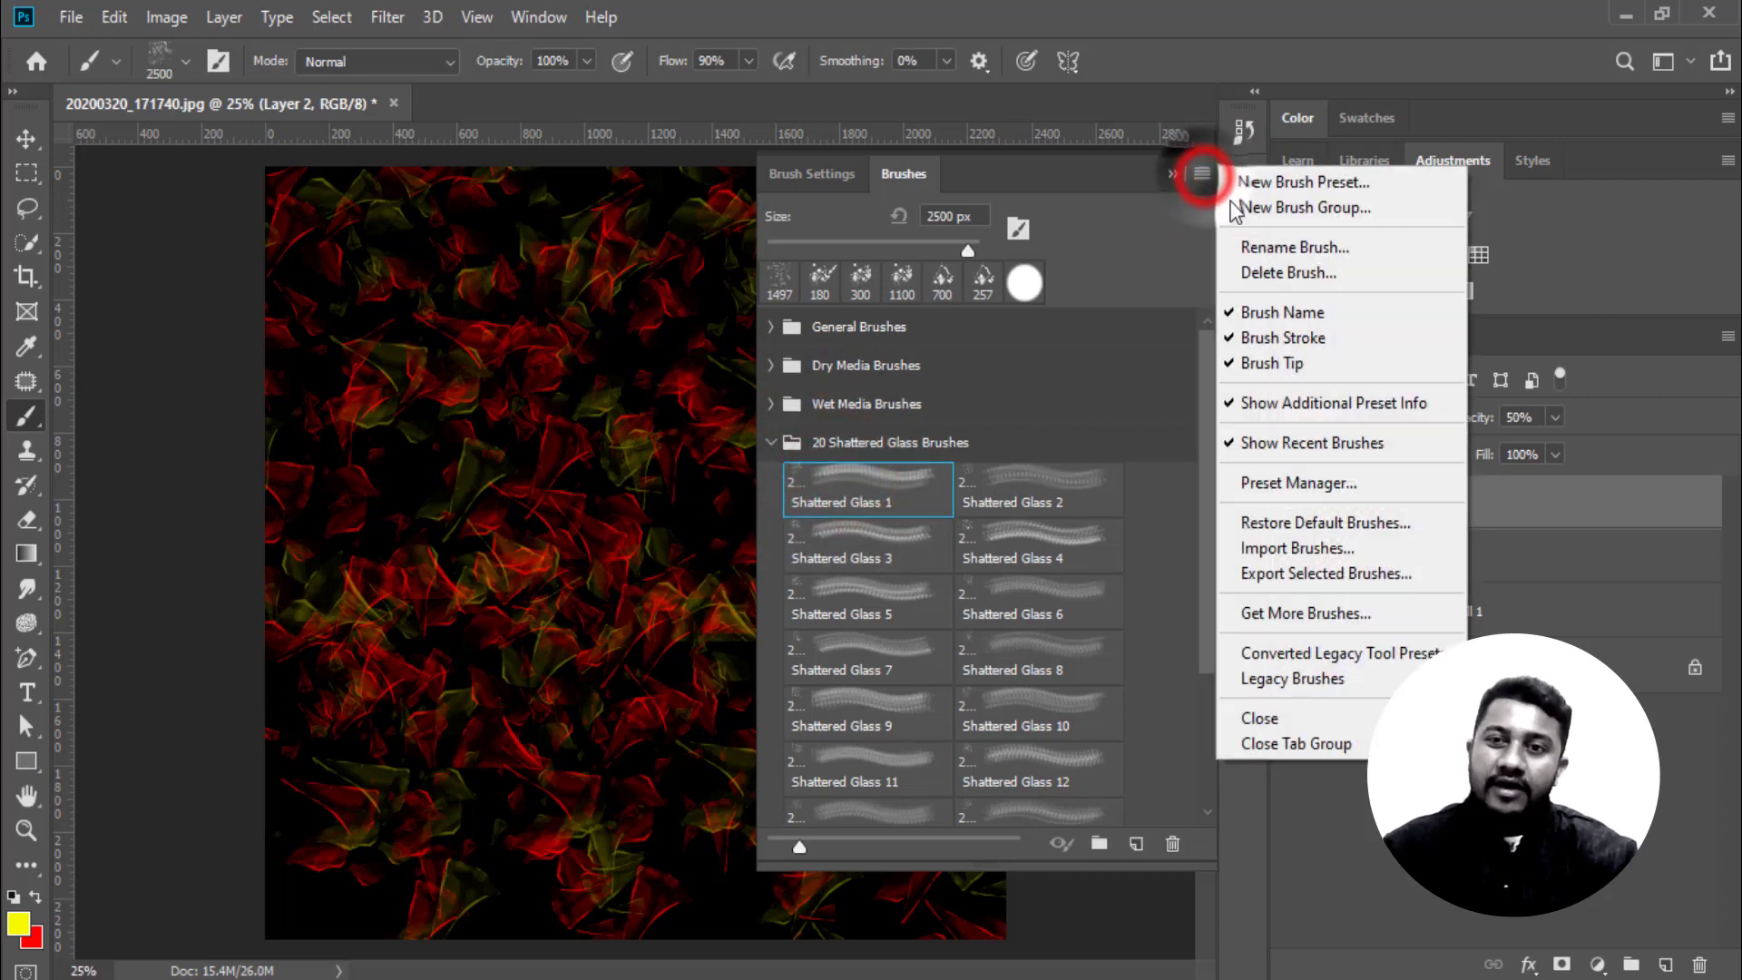
{"action": "left_click", "coordinate": [1309, 573]}
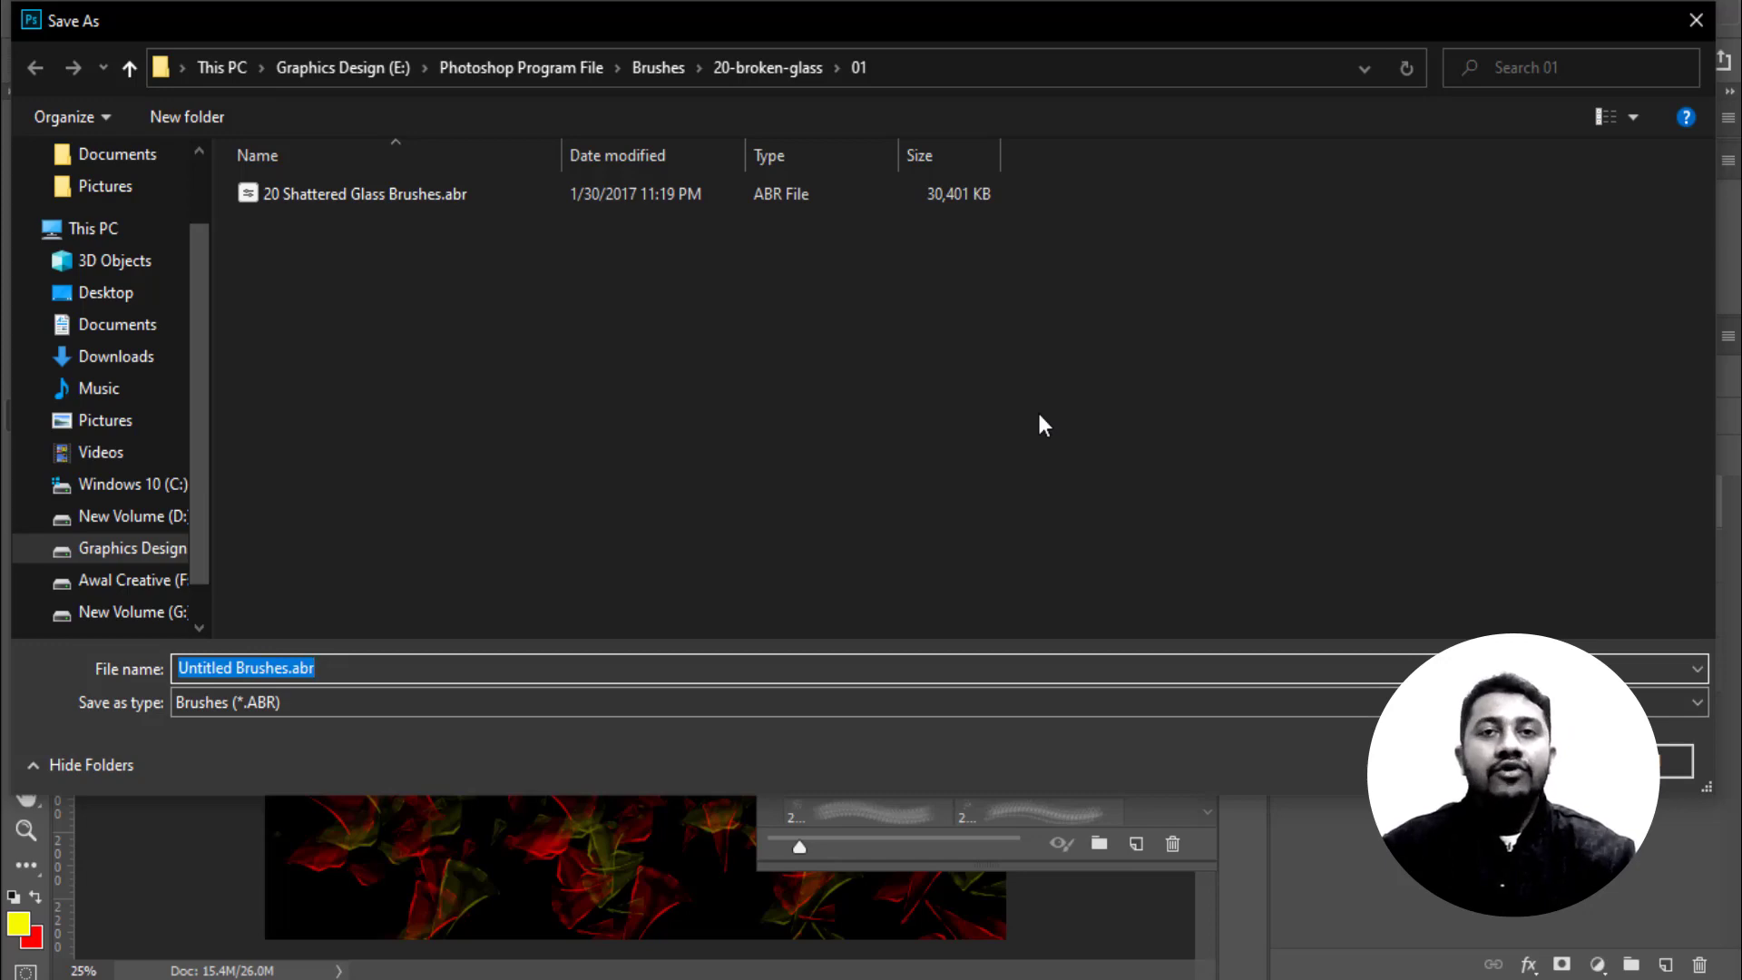
{"action": "left_click", "coordinate": [1703, 19]}
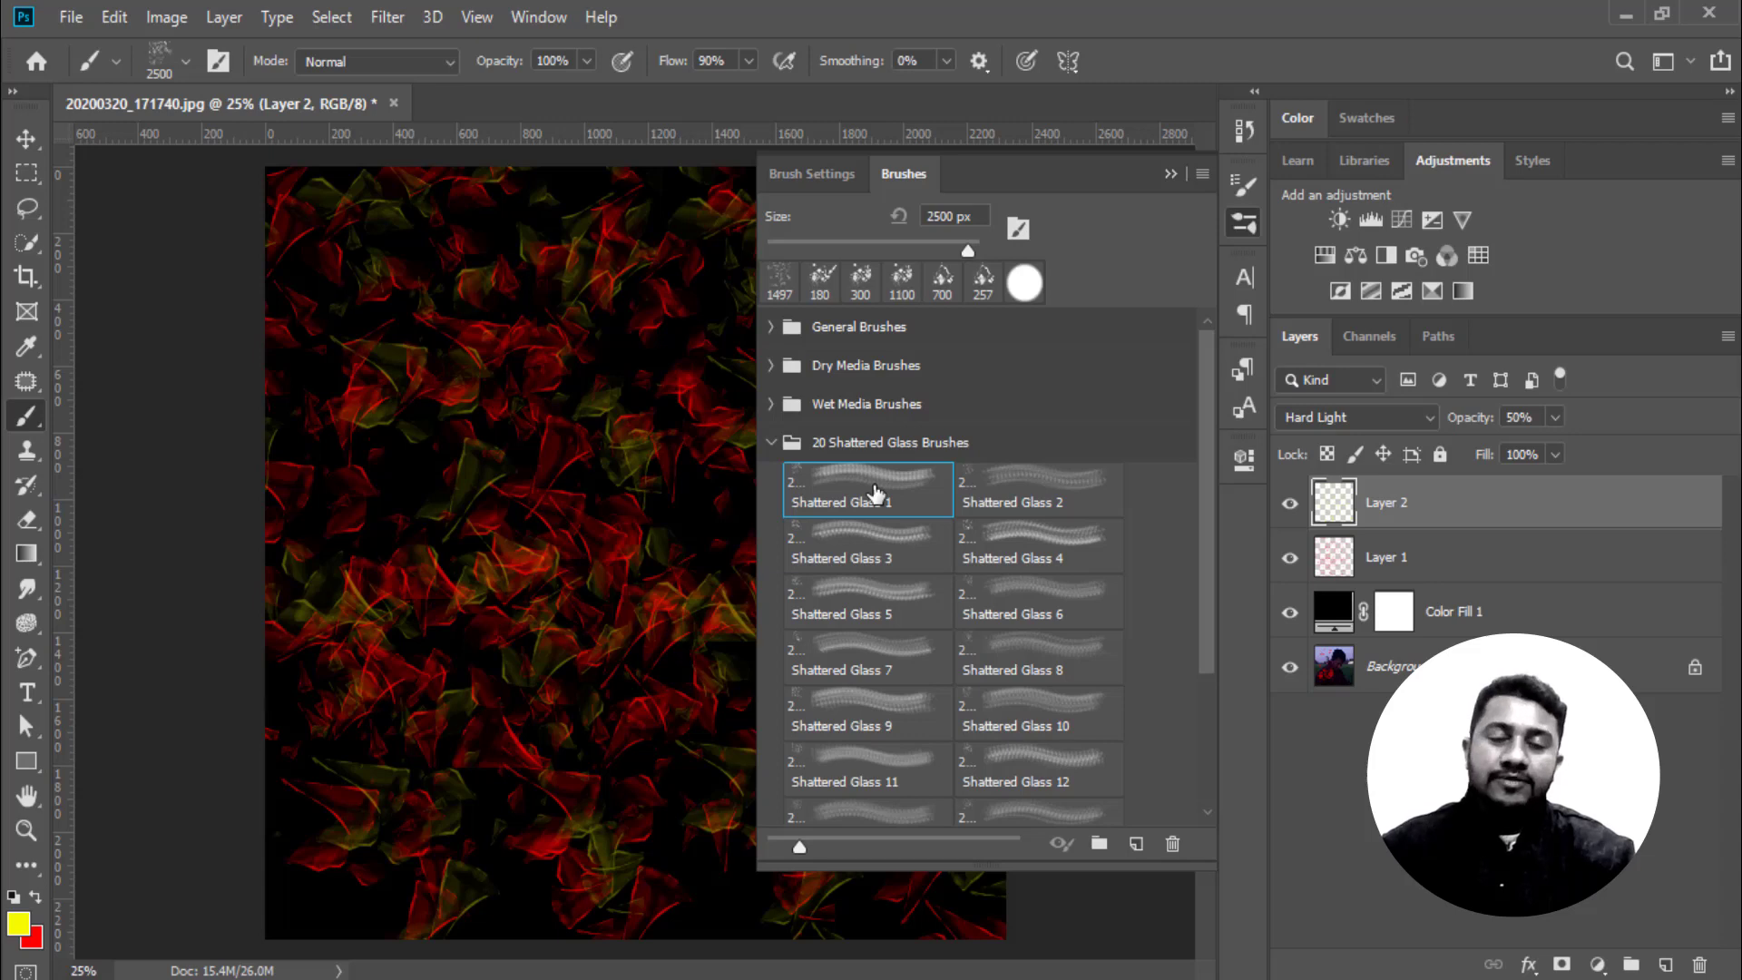
Select Shattered Glass 1 through 12 together and reopen the Brushes panel menu
{"action": "left_click", "coordinate": [918, 507]}
{"action": "left_click", "coordinate": [1023, 514]}
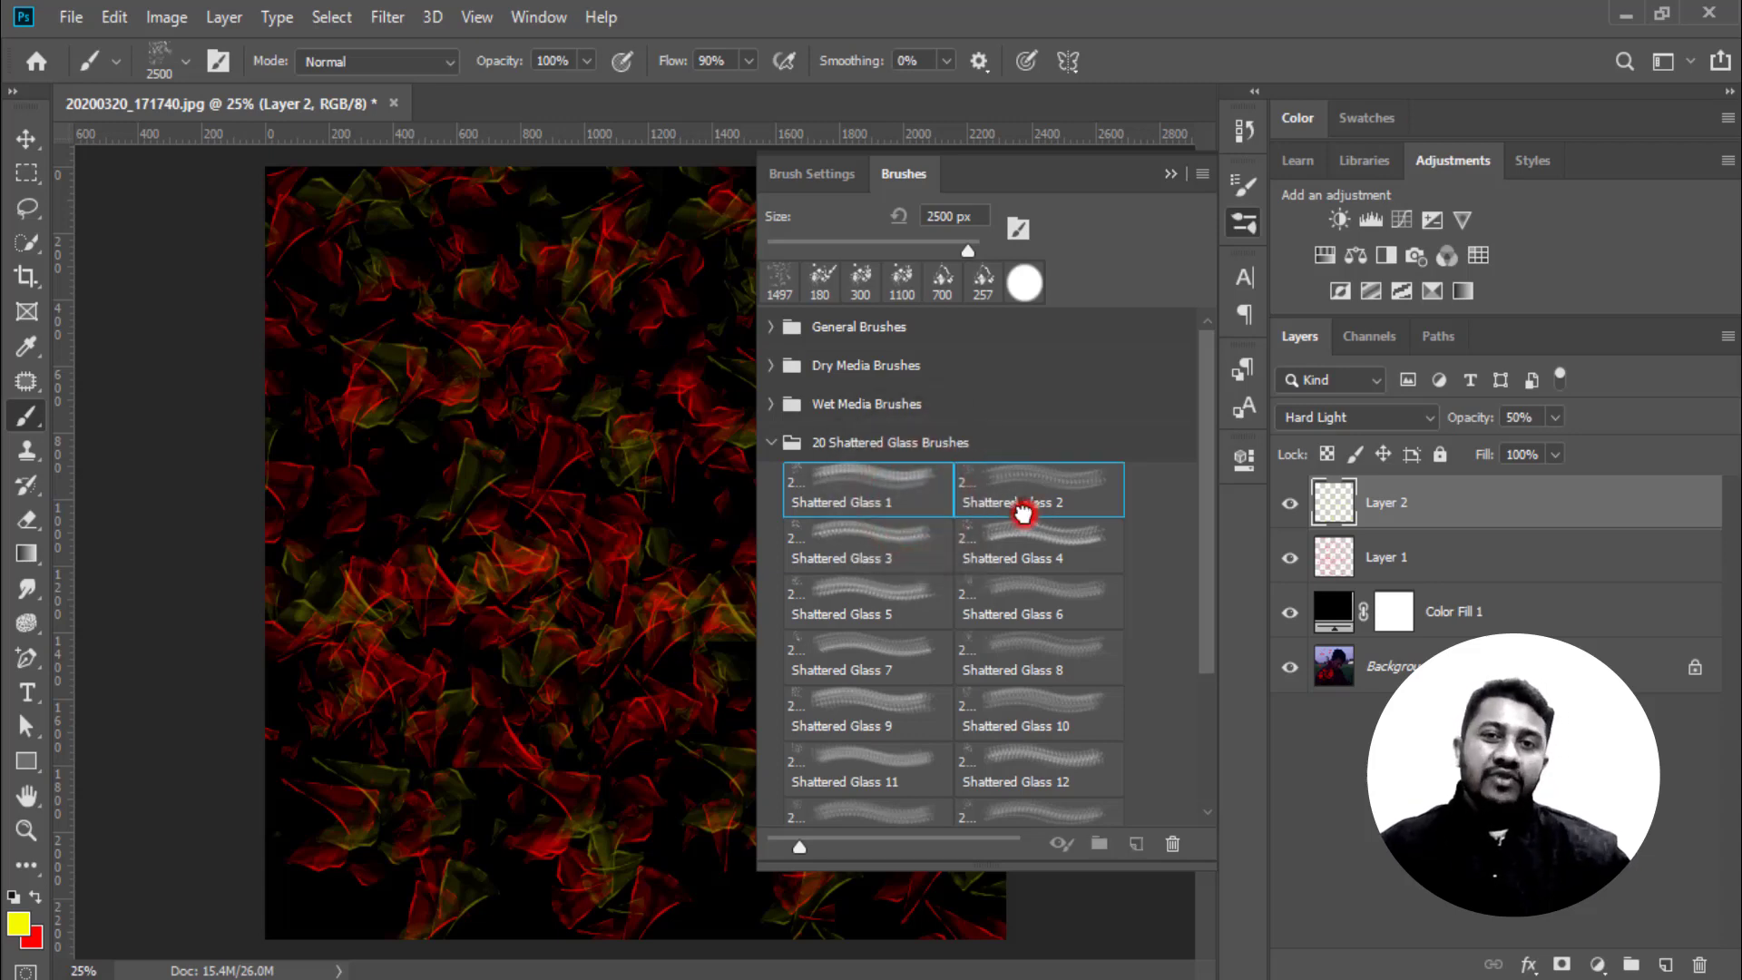
{"action": "left_click", "coordinate": [1022, 576], "text": "shift"}
{"action": "left_click", "coordinate": [868, 626], "text": "shift"}
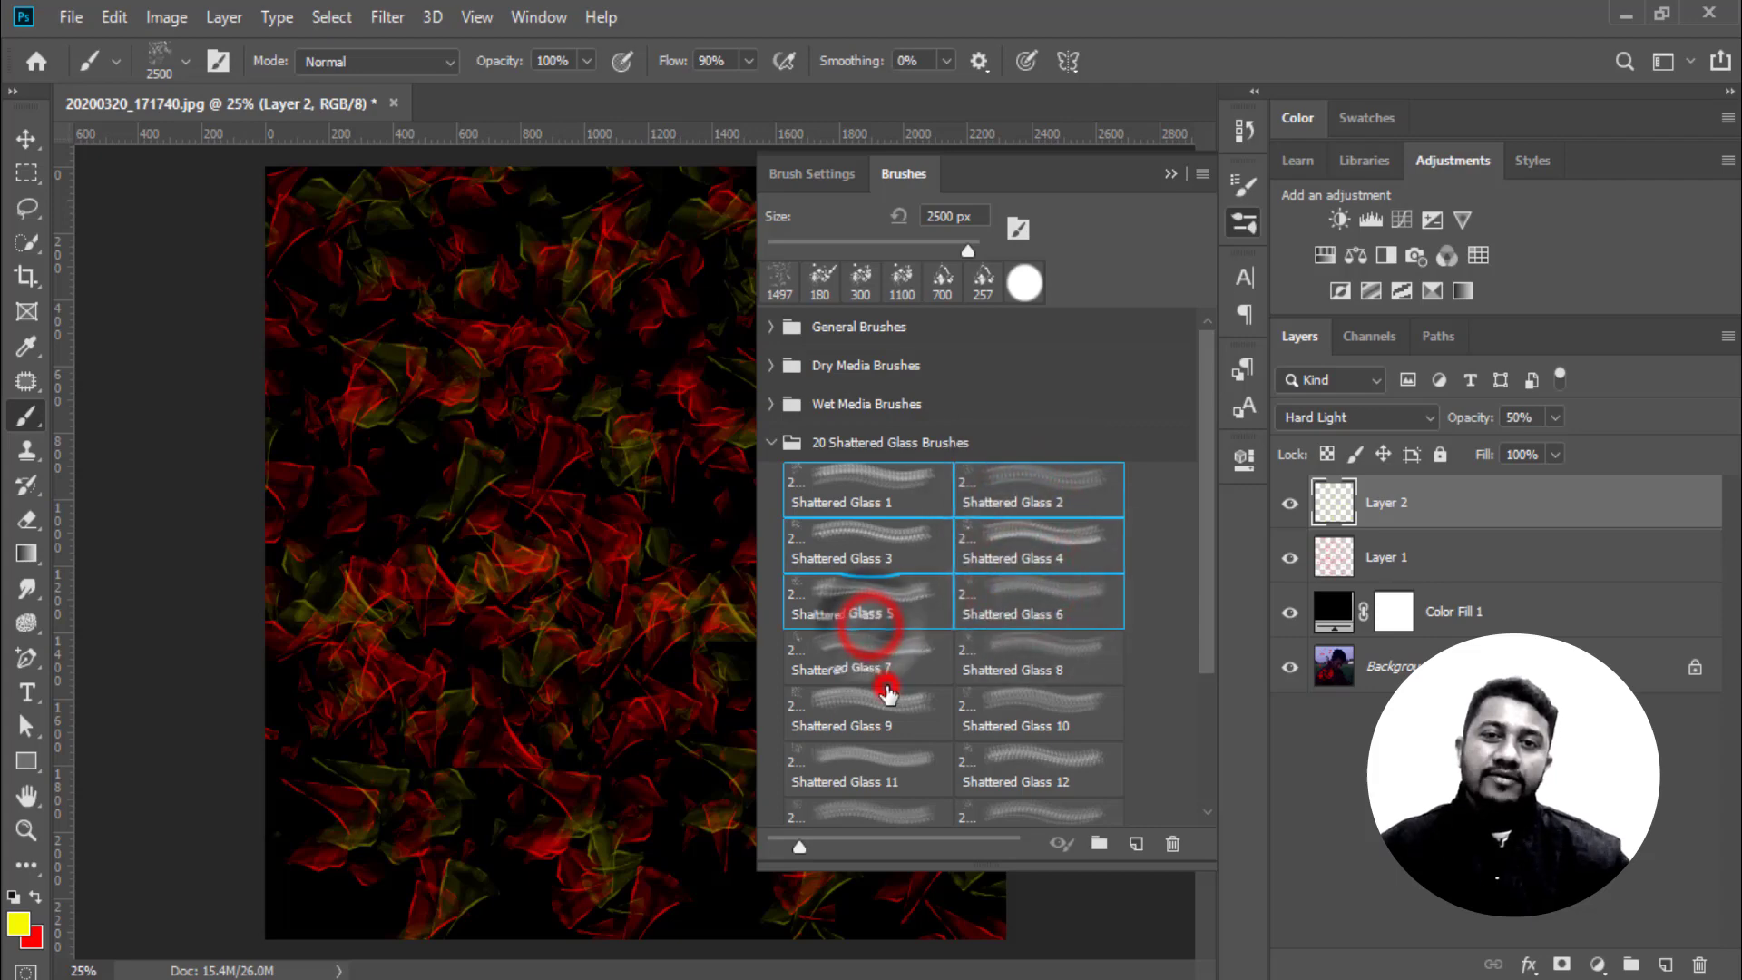
{"action": "left_click", "coordinate": [887, 689], "text": "shift"}
{"action": "left_click", "coordinate": [1030, 782], "text": "shift"}
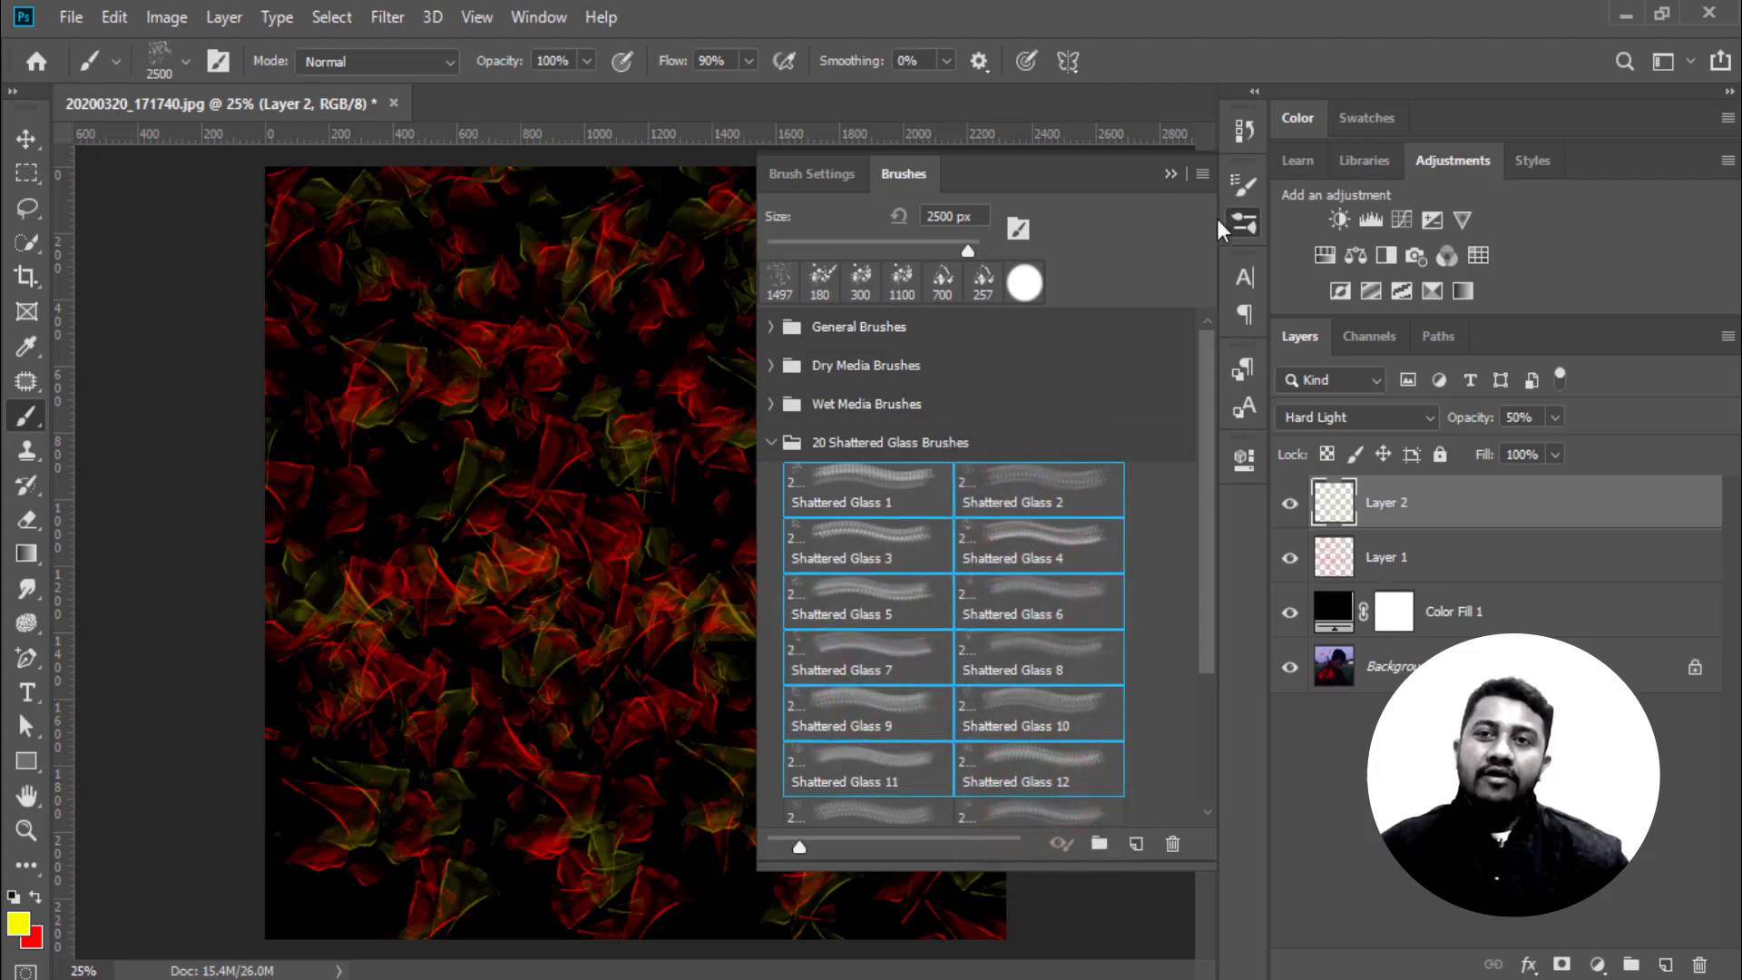
{"action": "left_click", "coordinate": [1203, 174]}
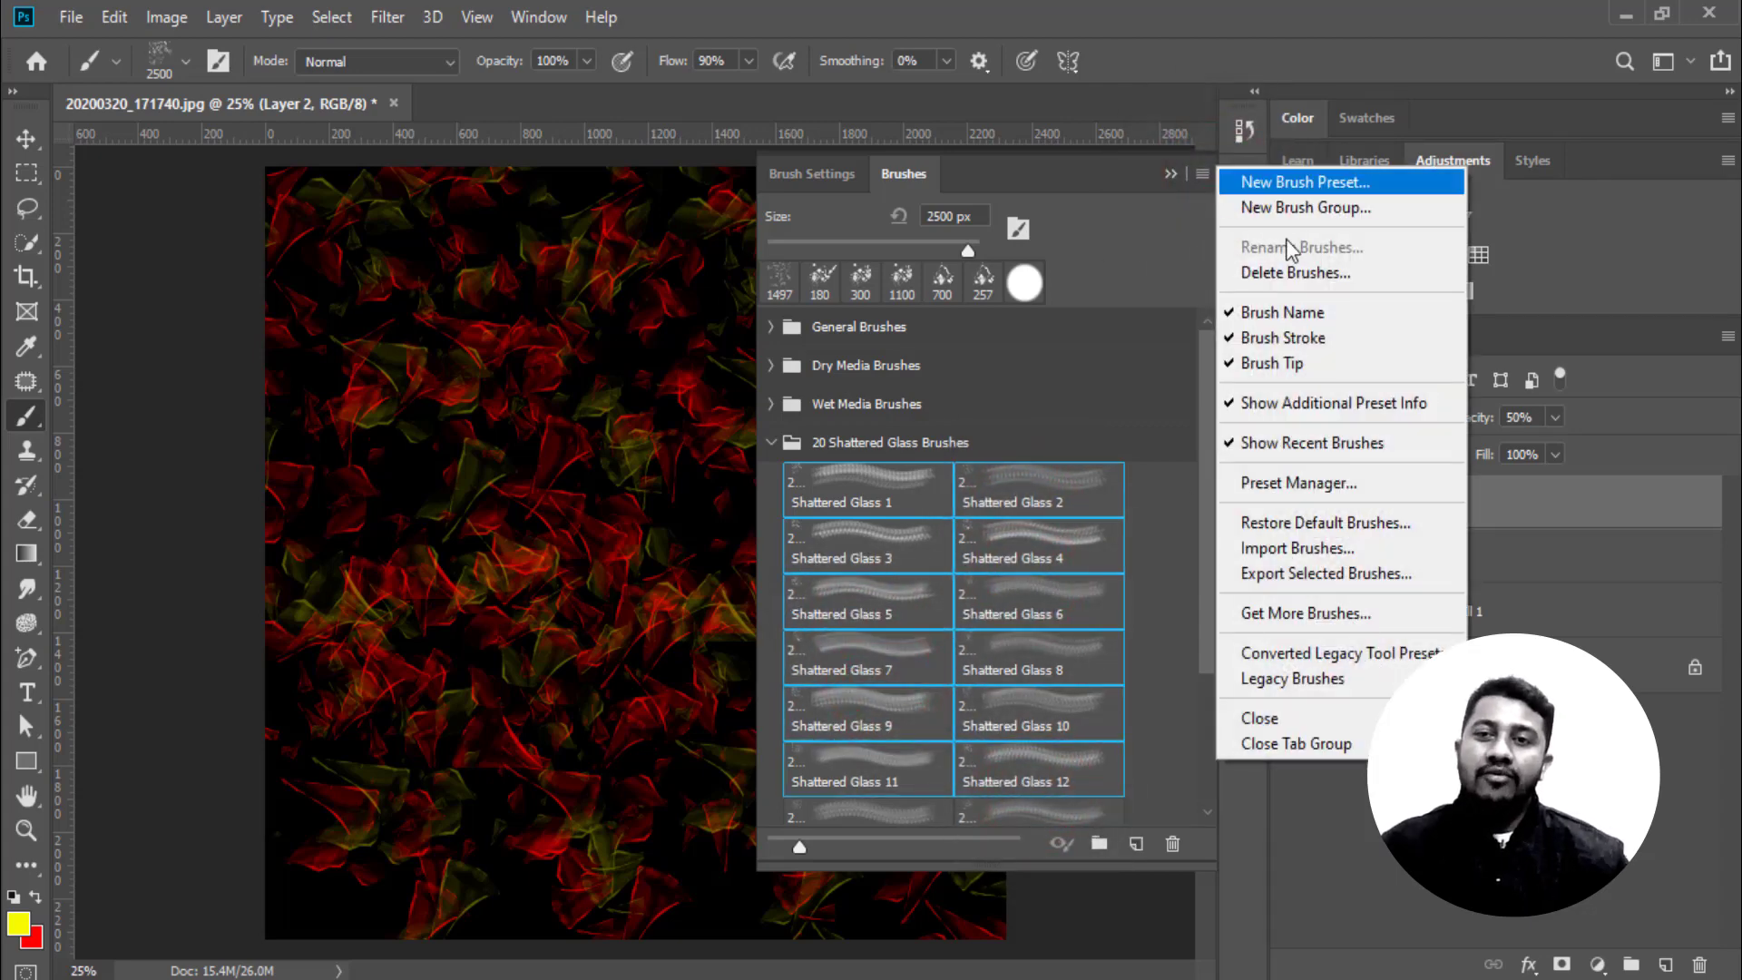
Export the selected Shattered Glass brushes to the Desktop as 152.abr and confirm the file is there
{"action": "left_click", "coordinate": [1402, 574]}
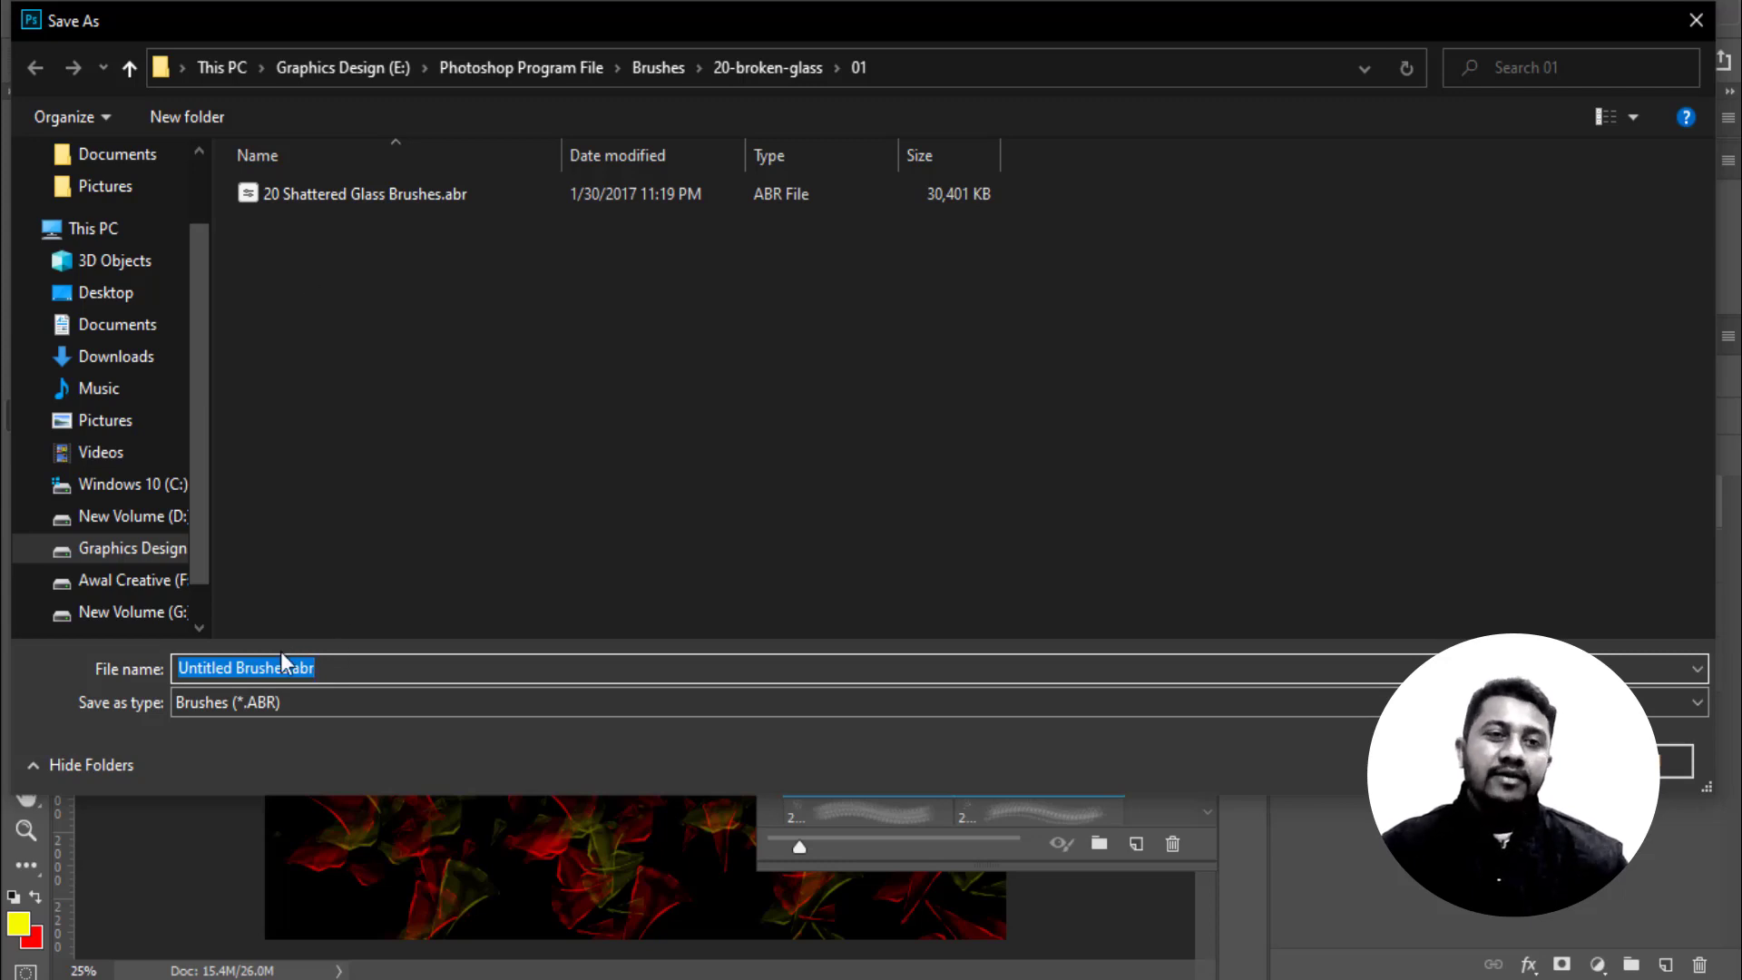
{"action": "left_click", "coordinate": [111, 291]}
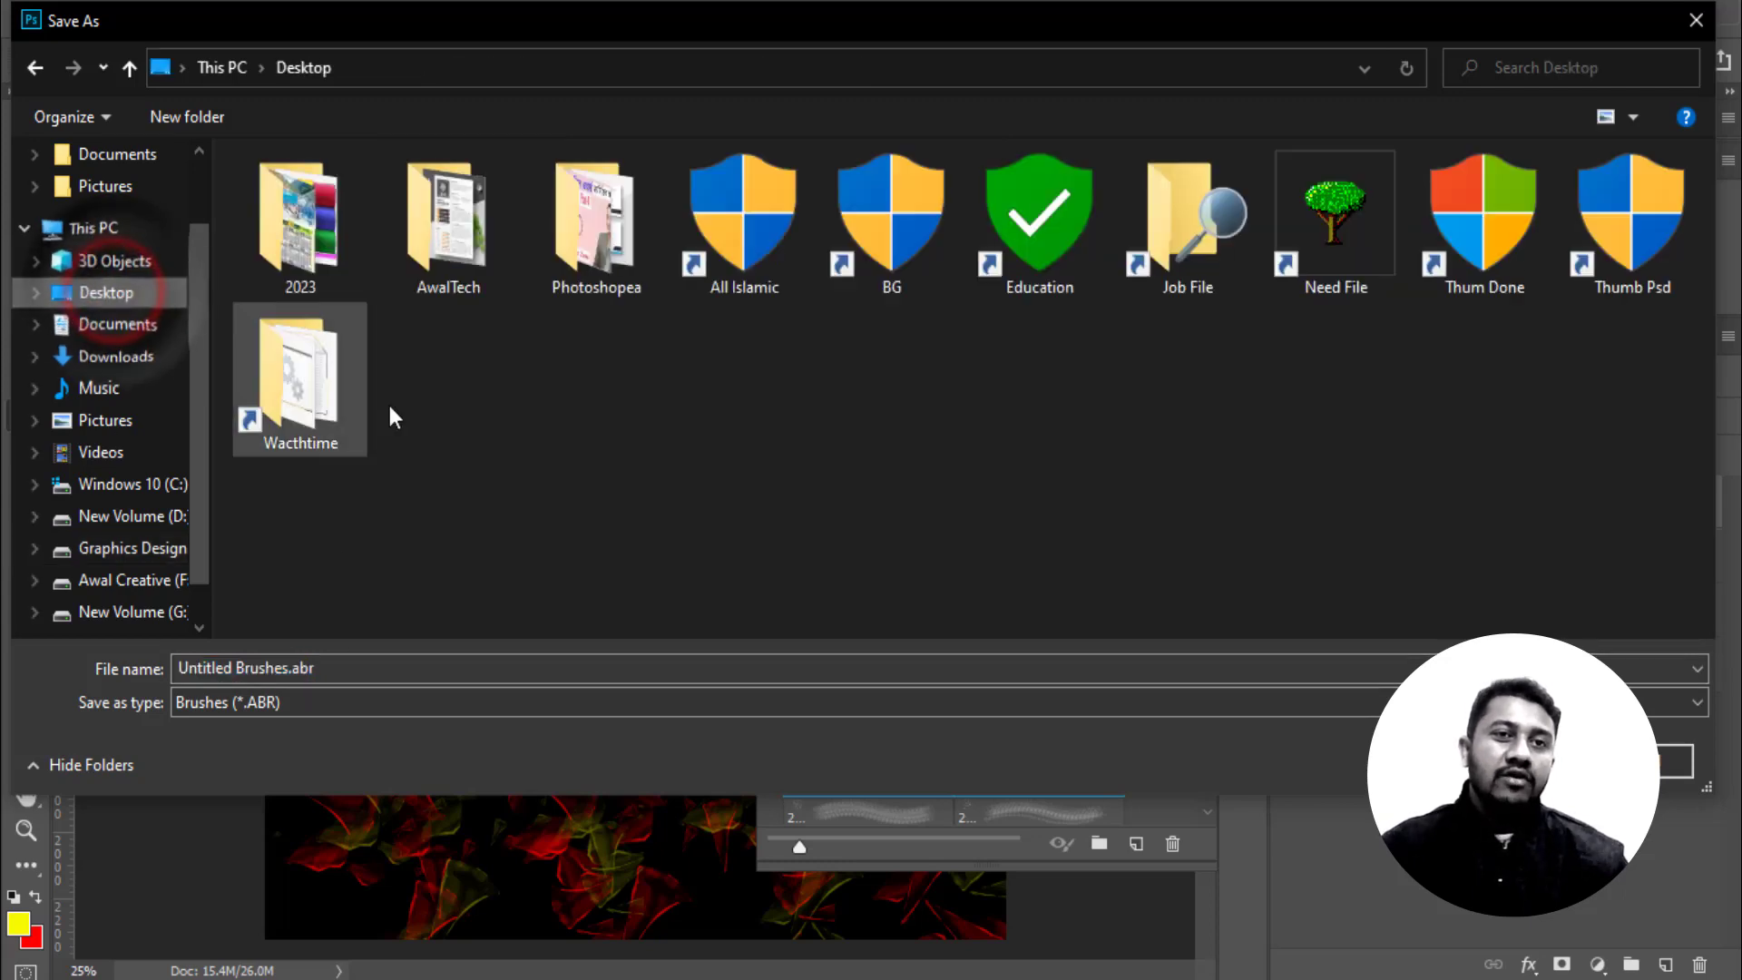
{"action": "left_click", "coordinate": [292, 667]}
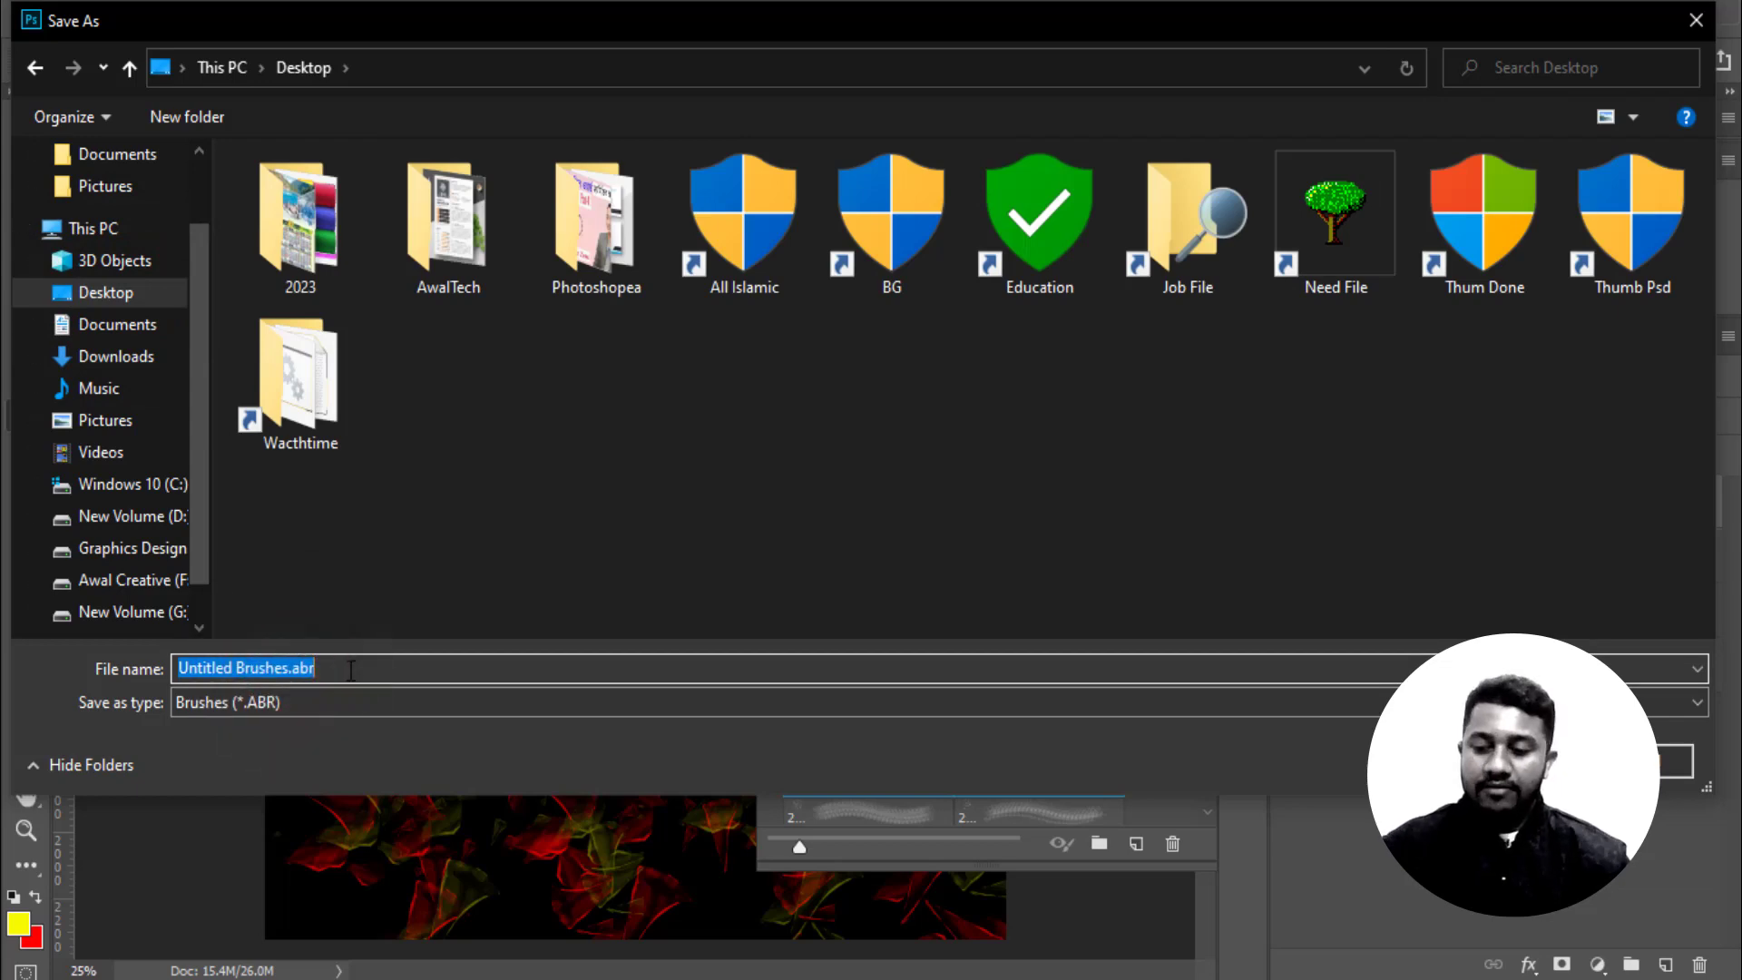
{"action": "type", "text": "152"}
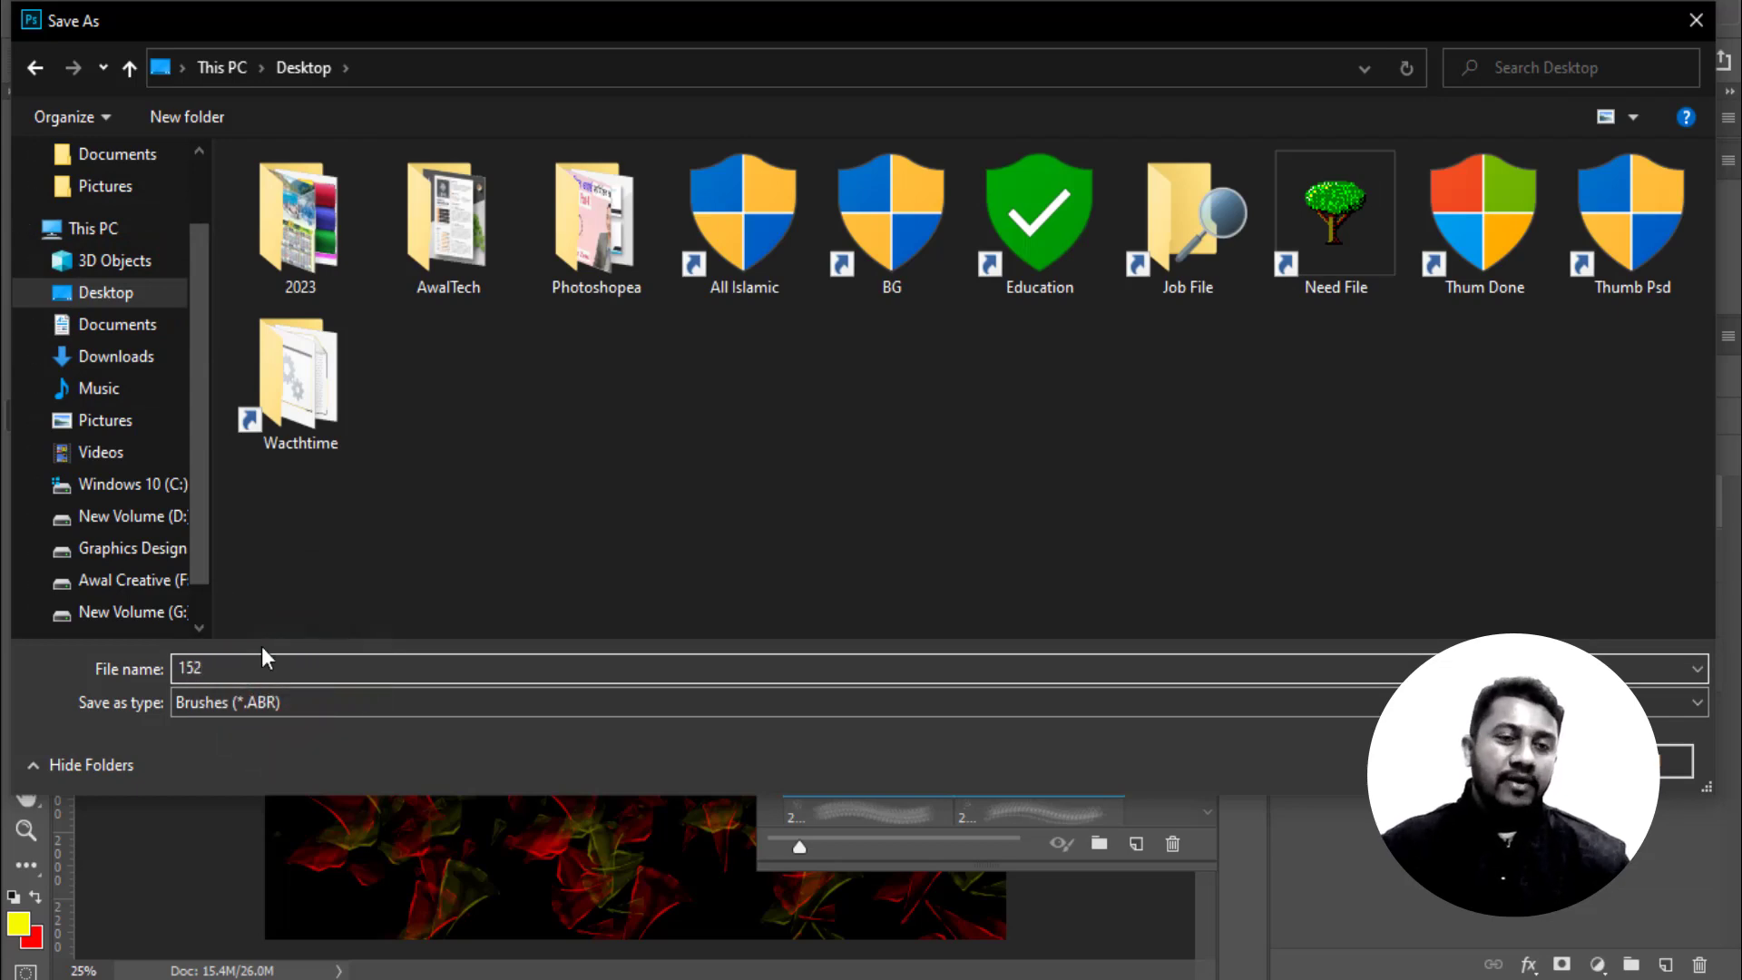
{"action": "key", "text": "Return"}
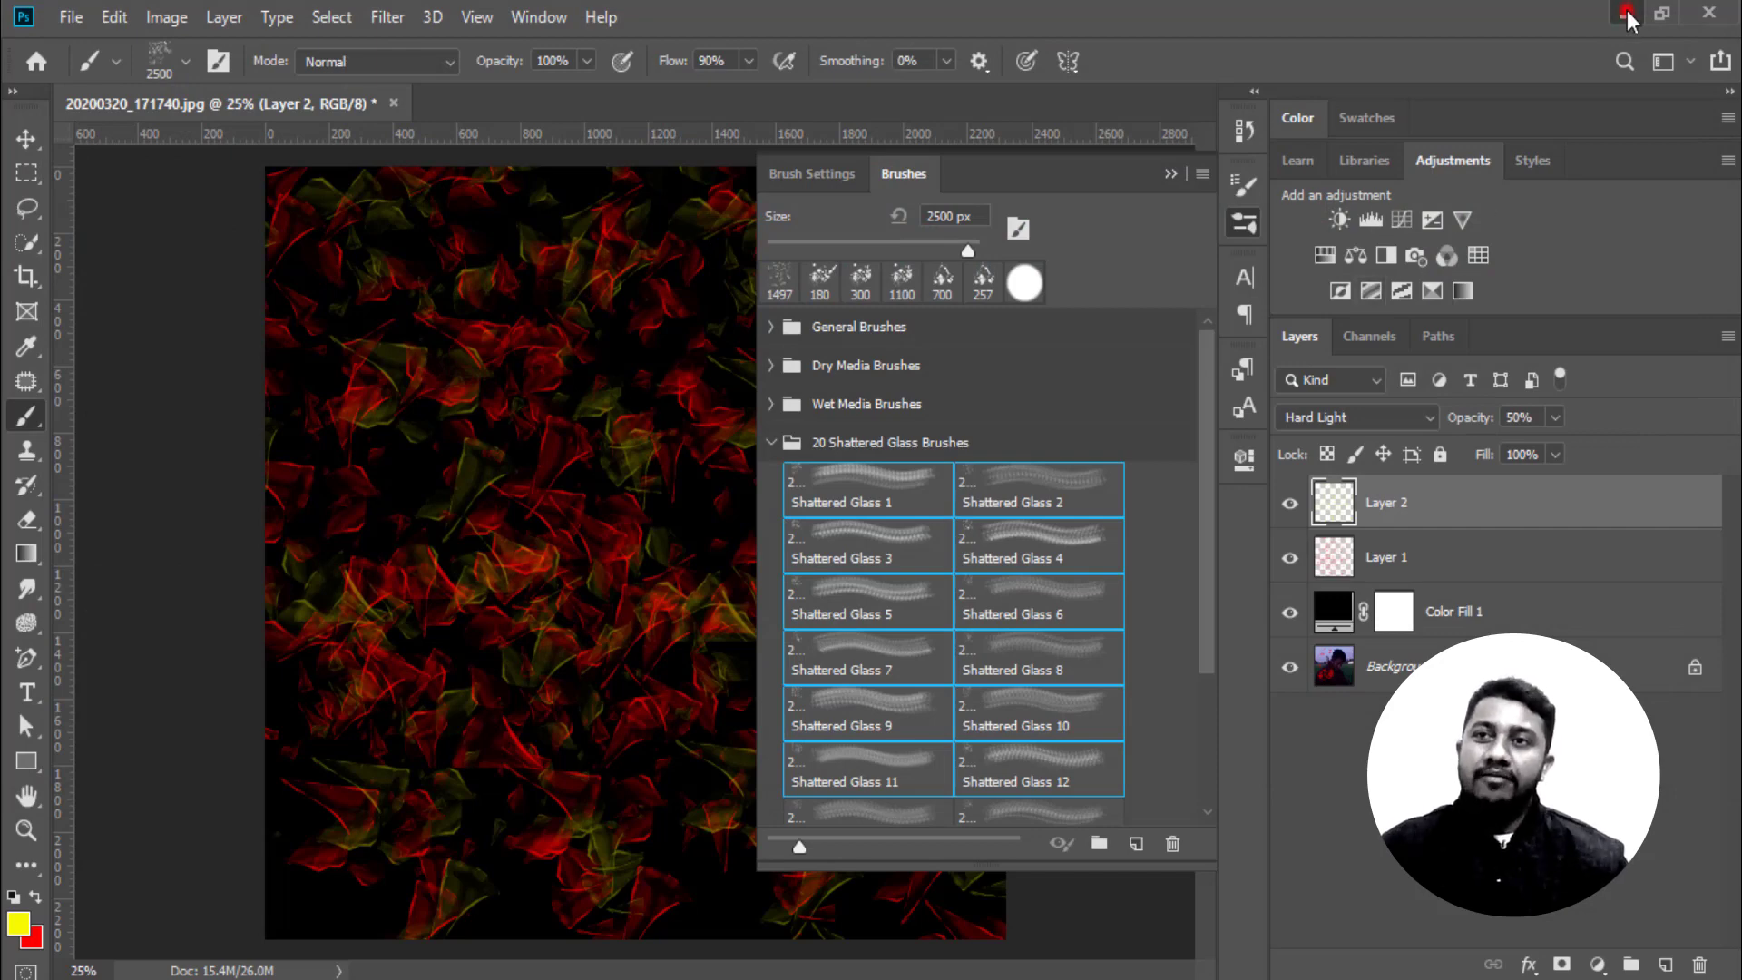
{"action": "left_click", "coordinate": [1626, 13]}
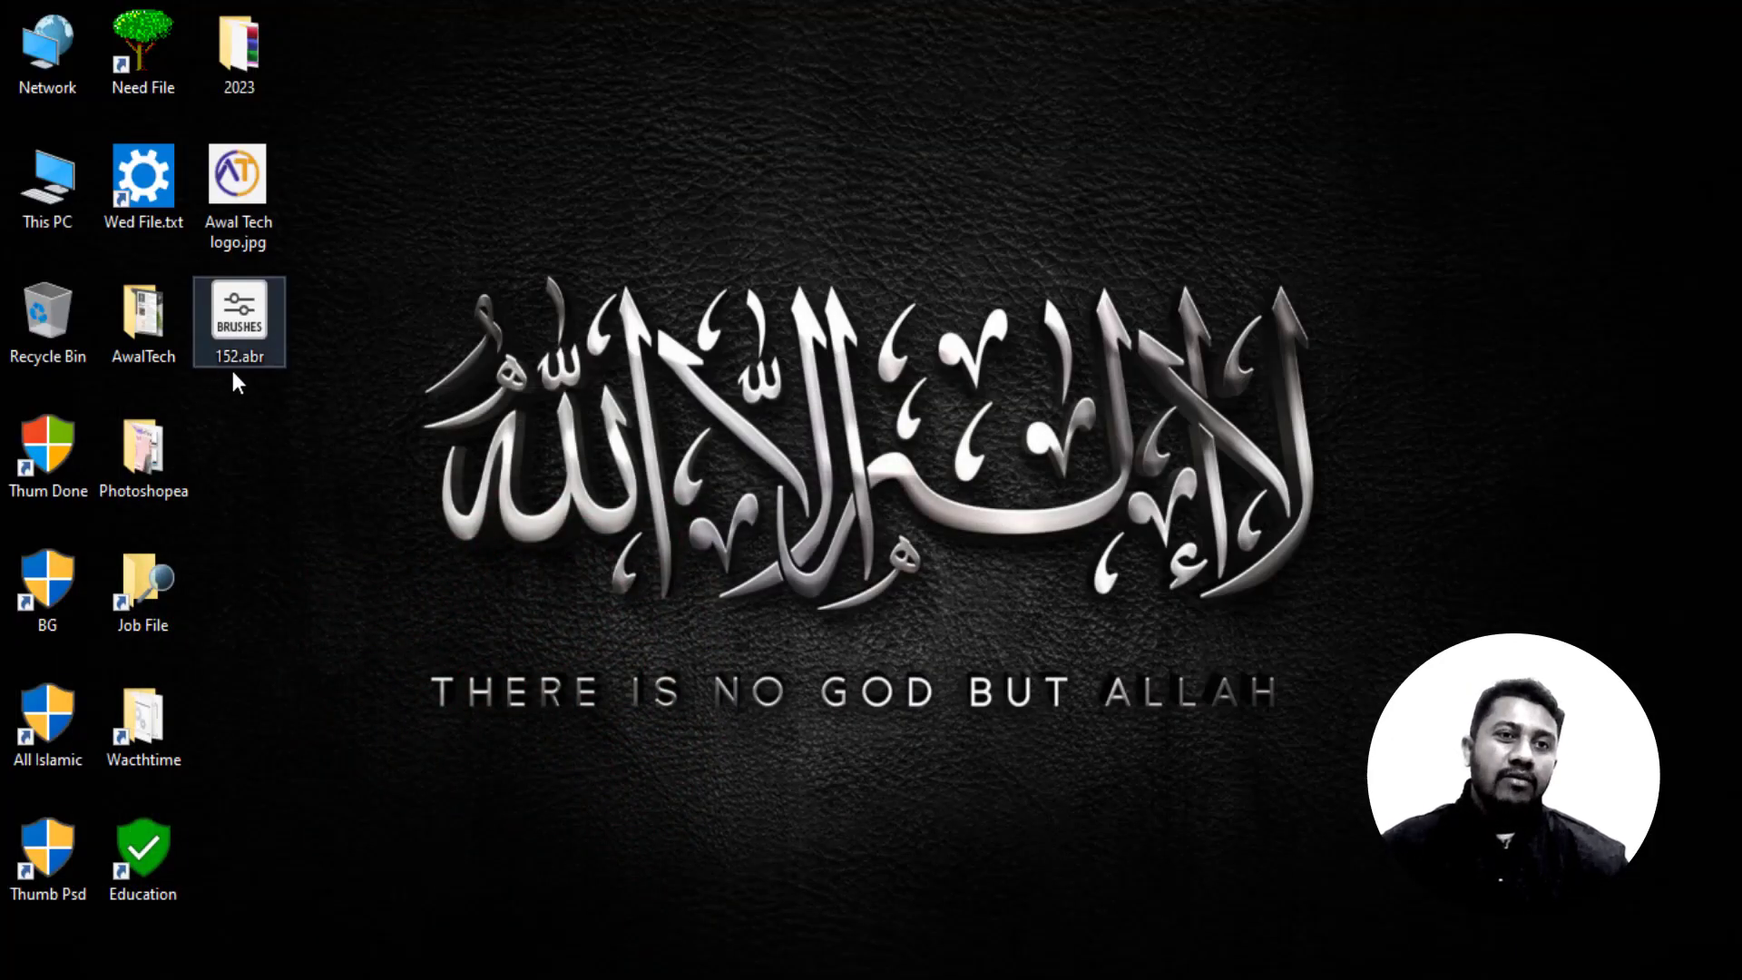
{"action": "left_click", "coordinate": [216, 323]}
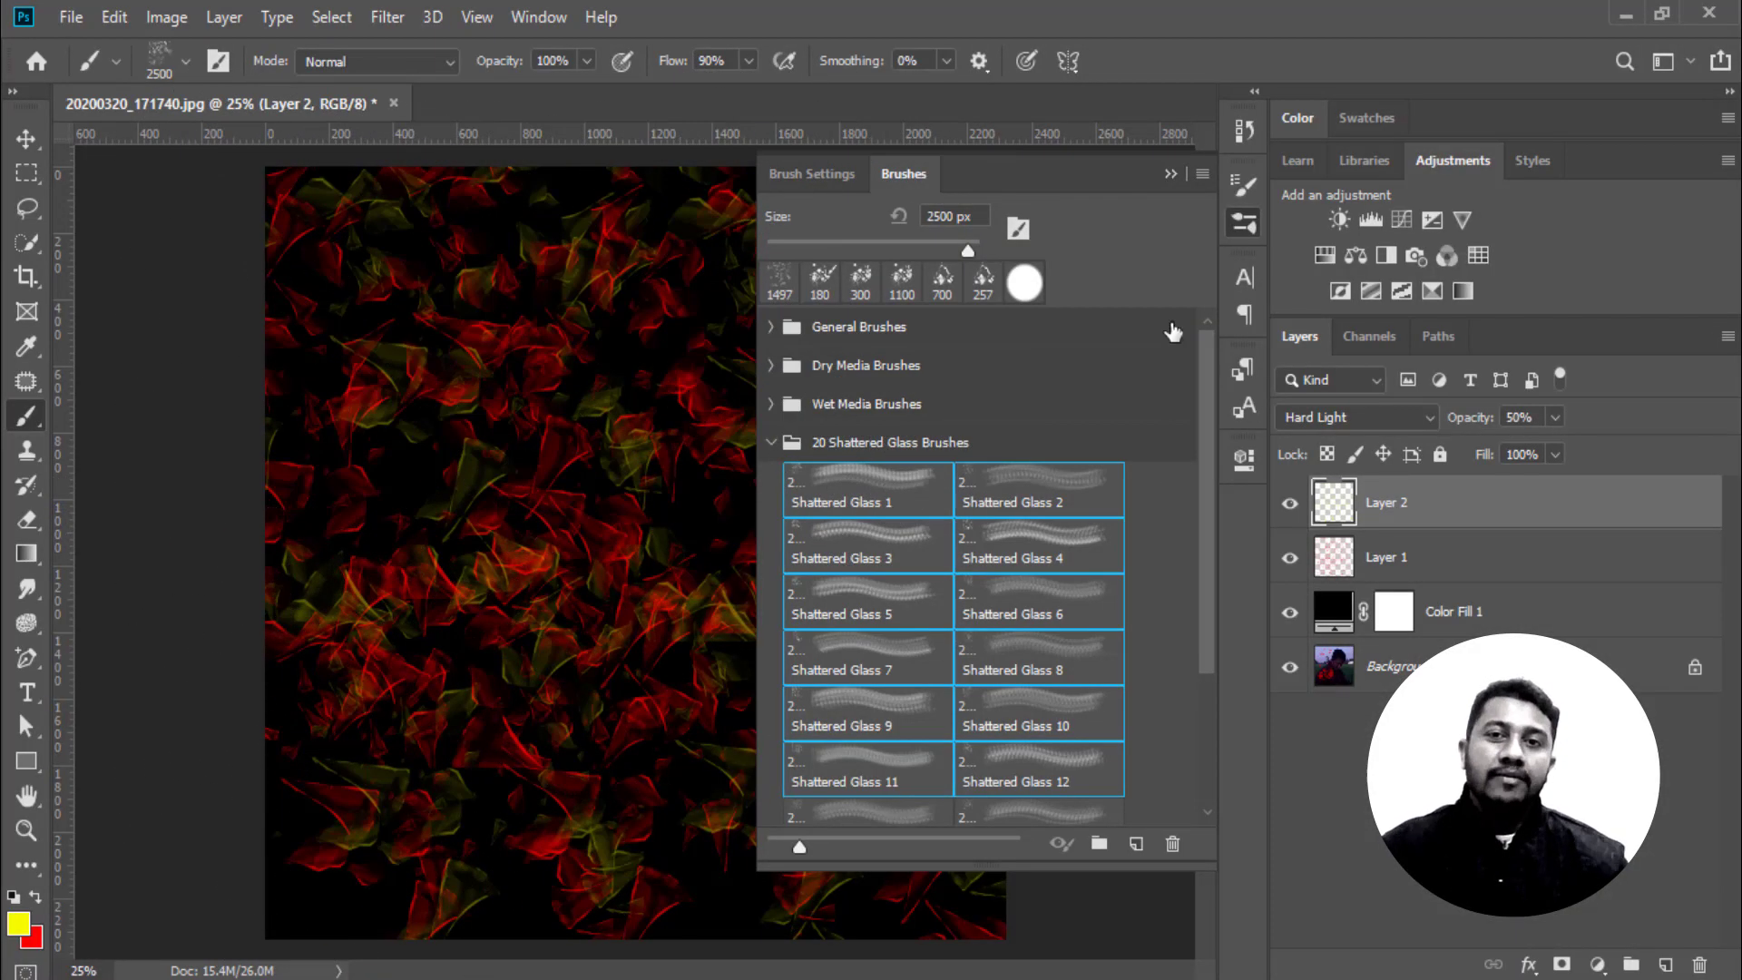
Restore the Converted Legacy Tool Presets set to the brush list and close the stray browser window
{"action": "left_click", "coordinate": [1202, 173]}
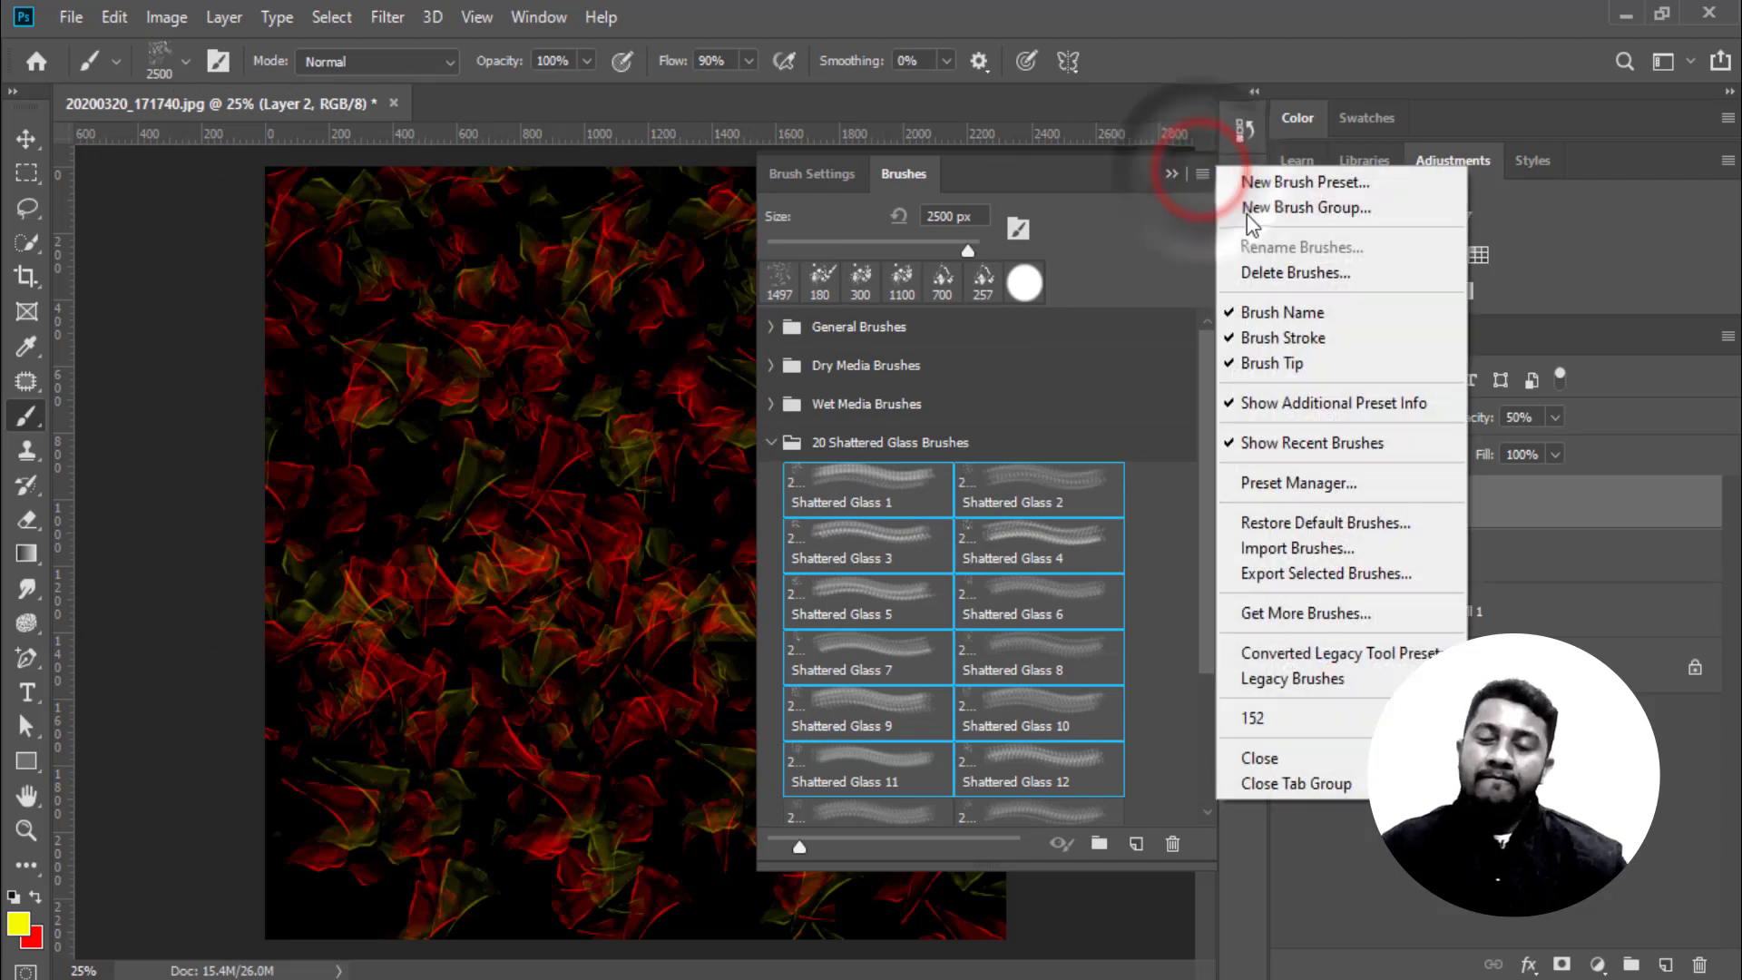
{"action": "left_click", "coordinate": [1392, 610]}
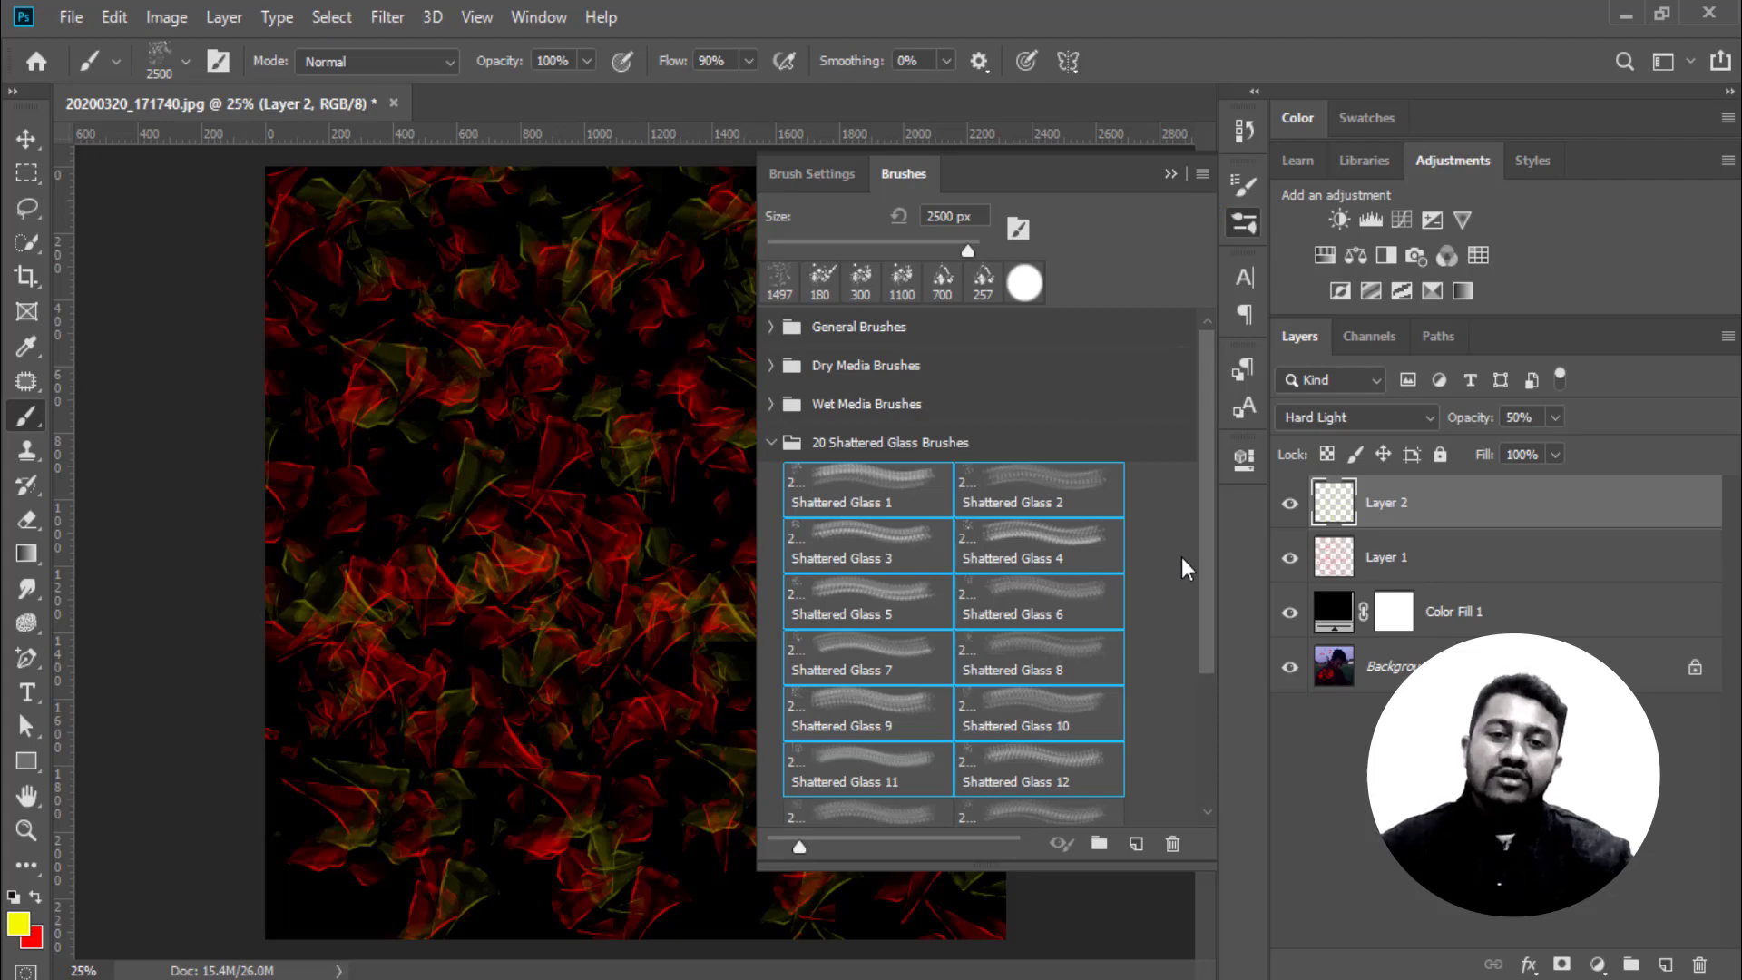
{"action": "left_click", "coordinate": [1200, 176]}
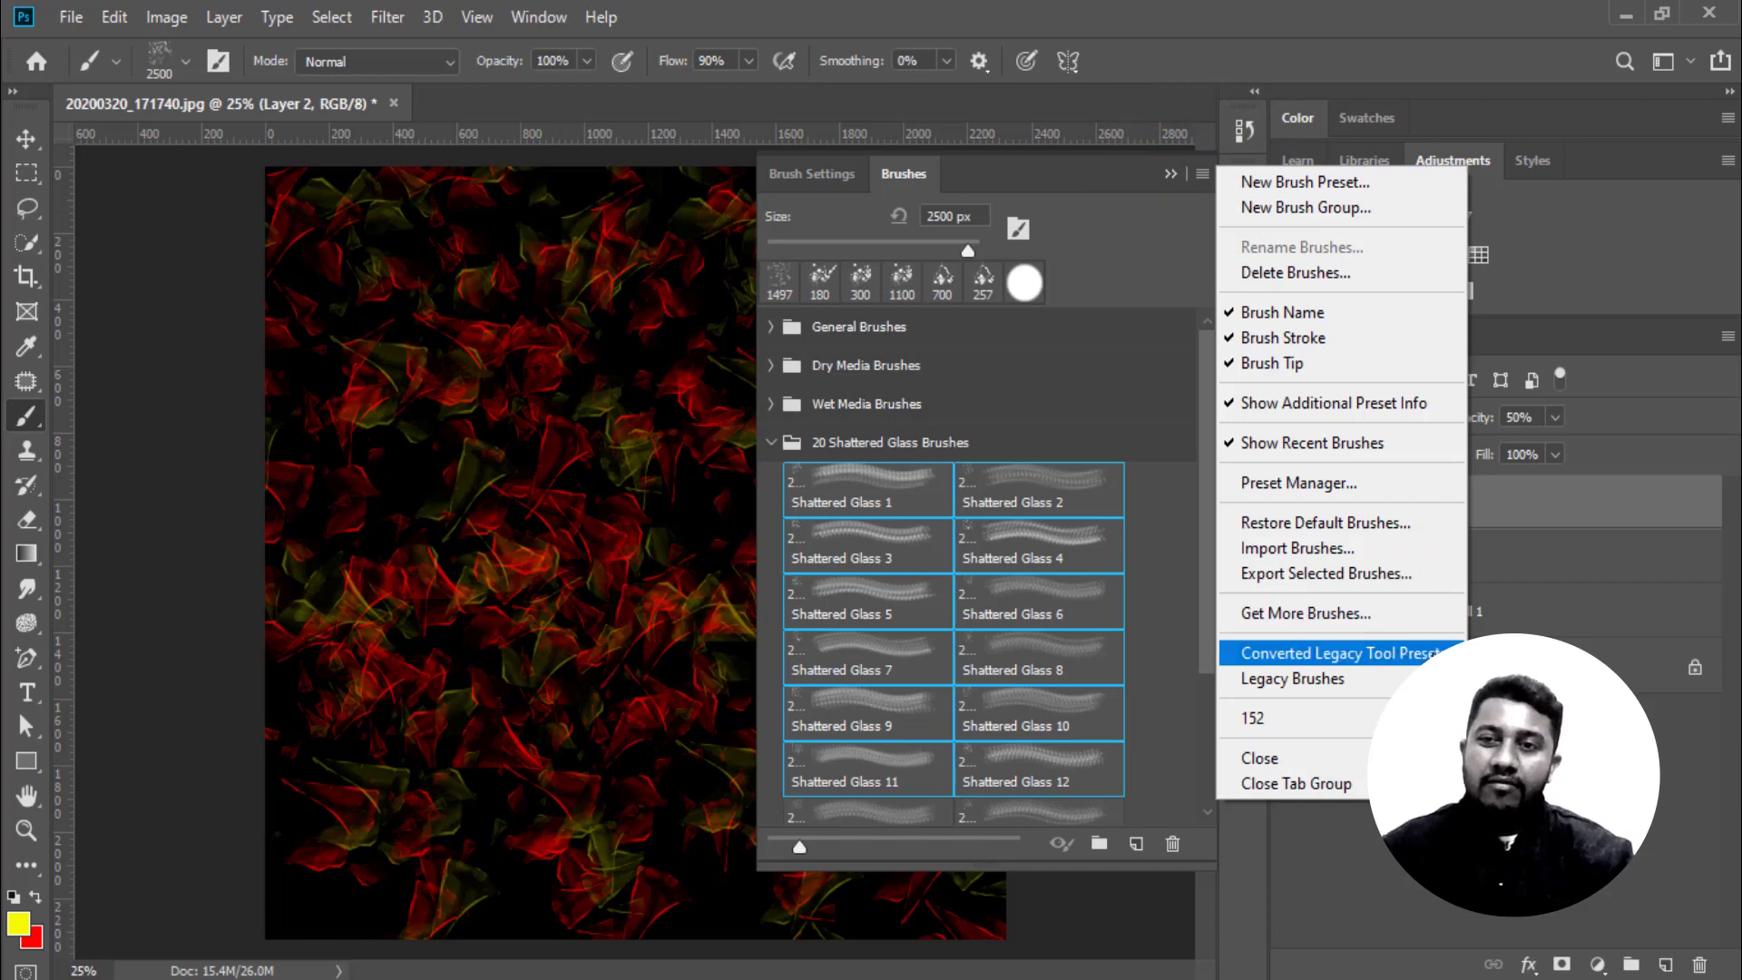
{"action": "left_click", "coordinate": [1401, 655]}
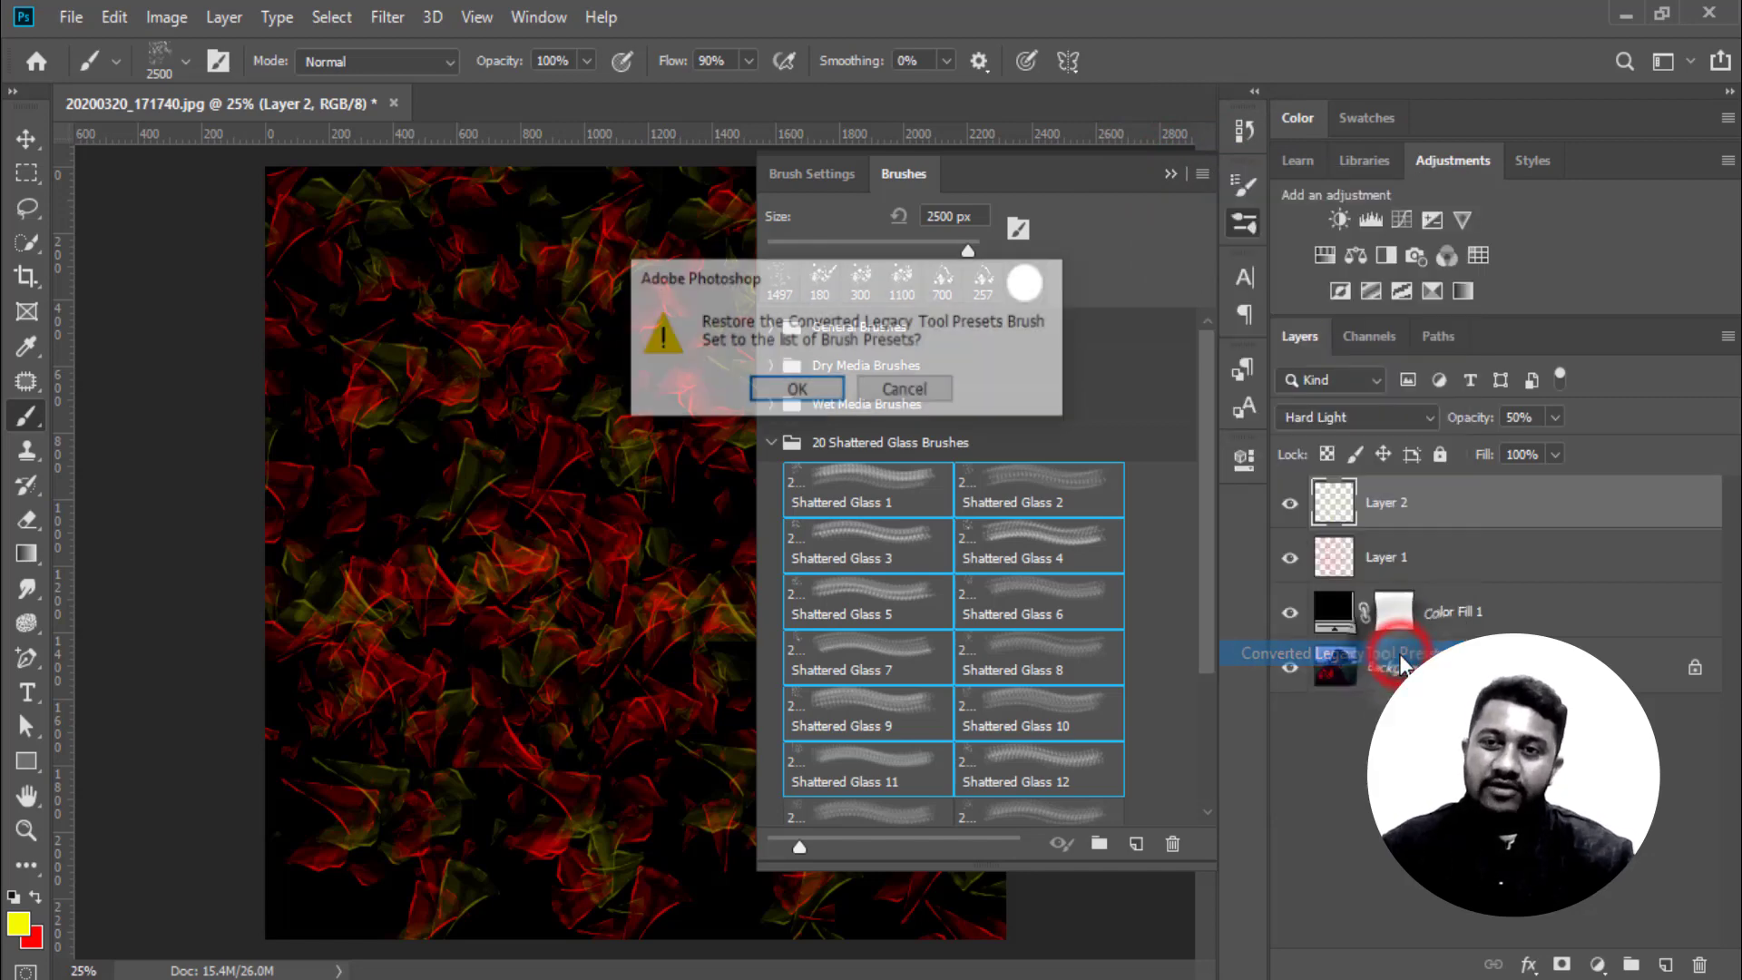
{"action": "left_click", "coordinate": [800, 392]}
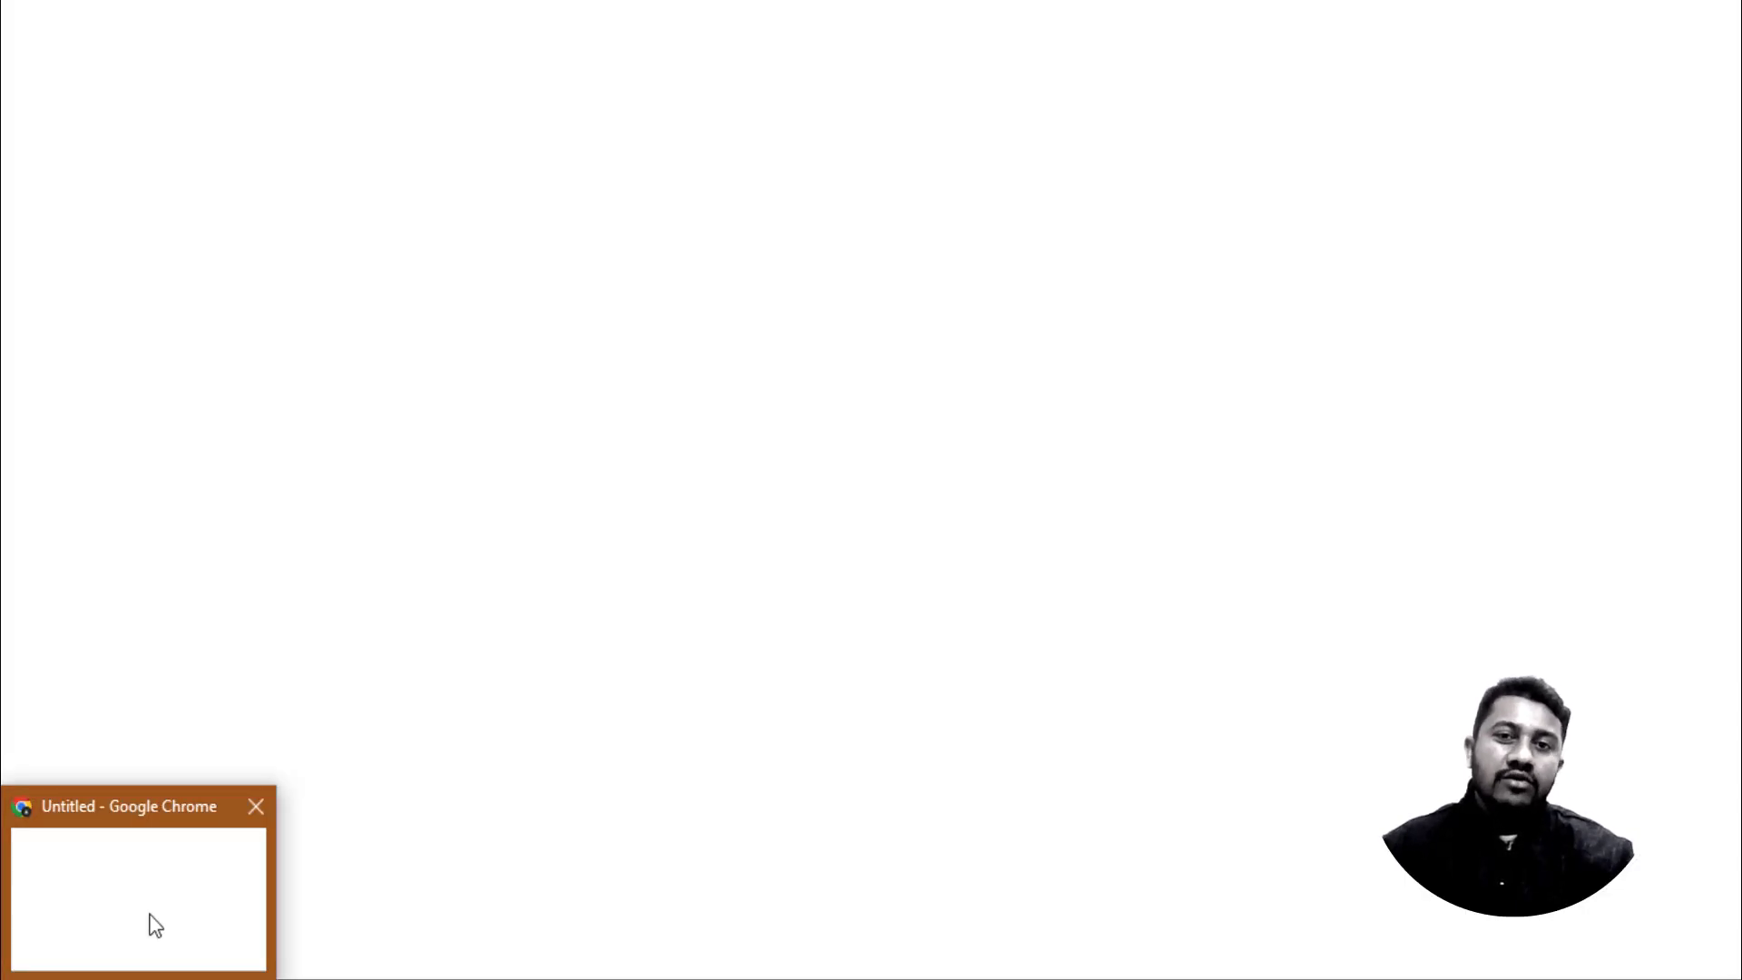
{"action": "left_click", "coordinate": [258, 804]}
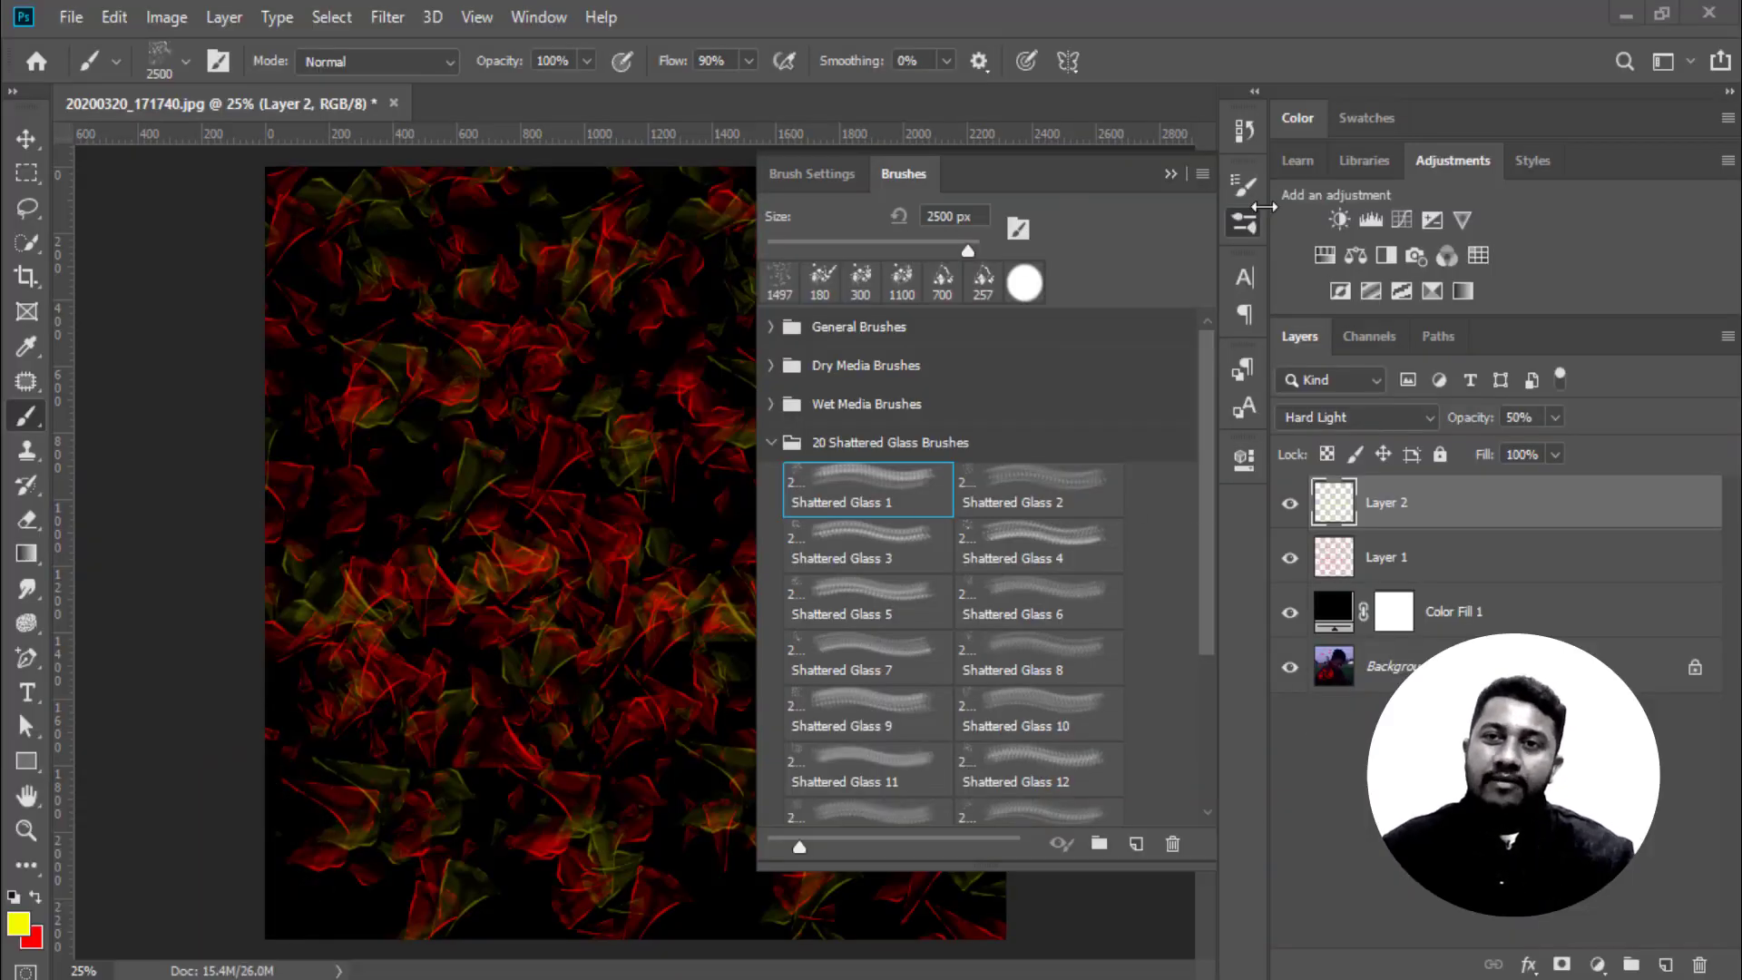
Add the Legacy Brushes set back and collapse the 20 Shattered Glass Brushes folder
{"action": "left_click", "coordinate": [1199, 172]}
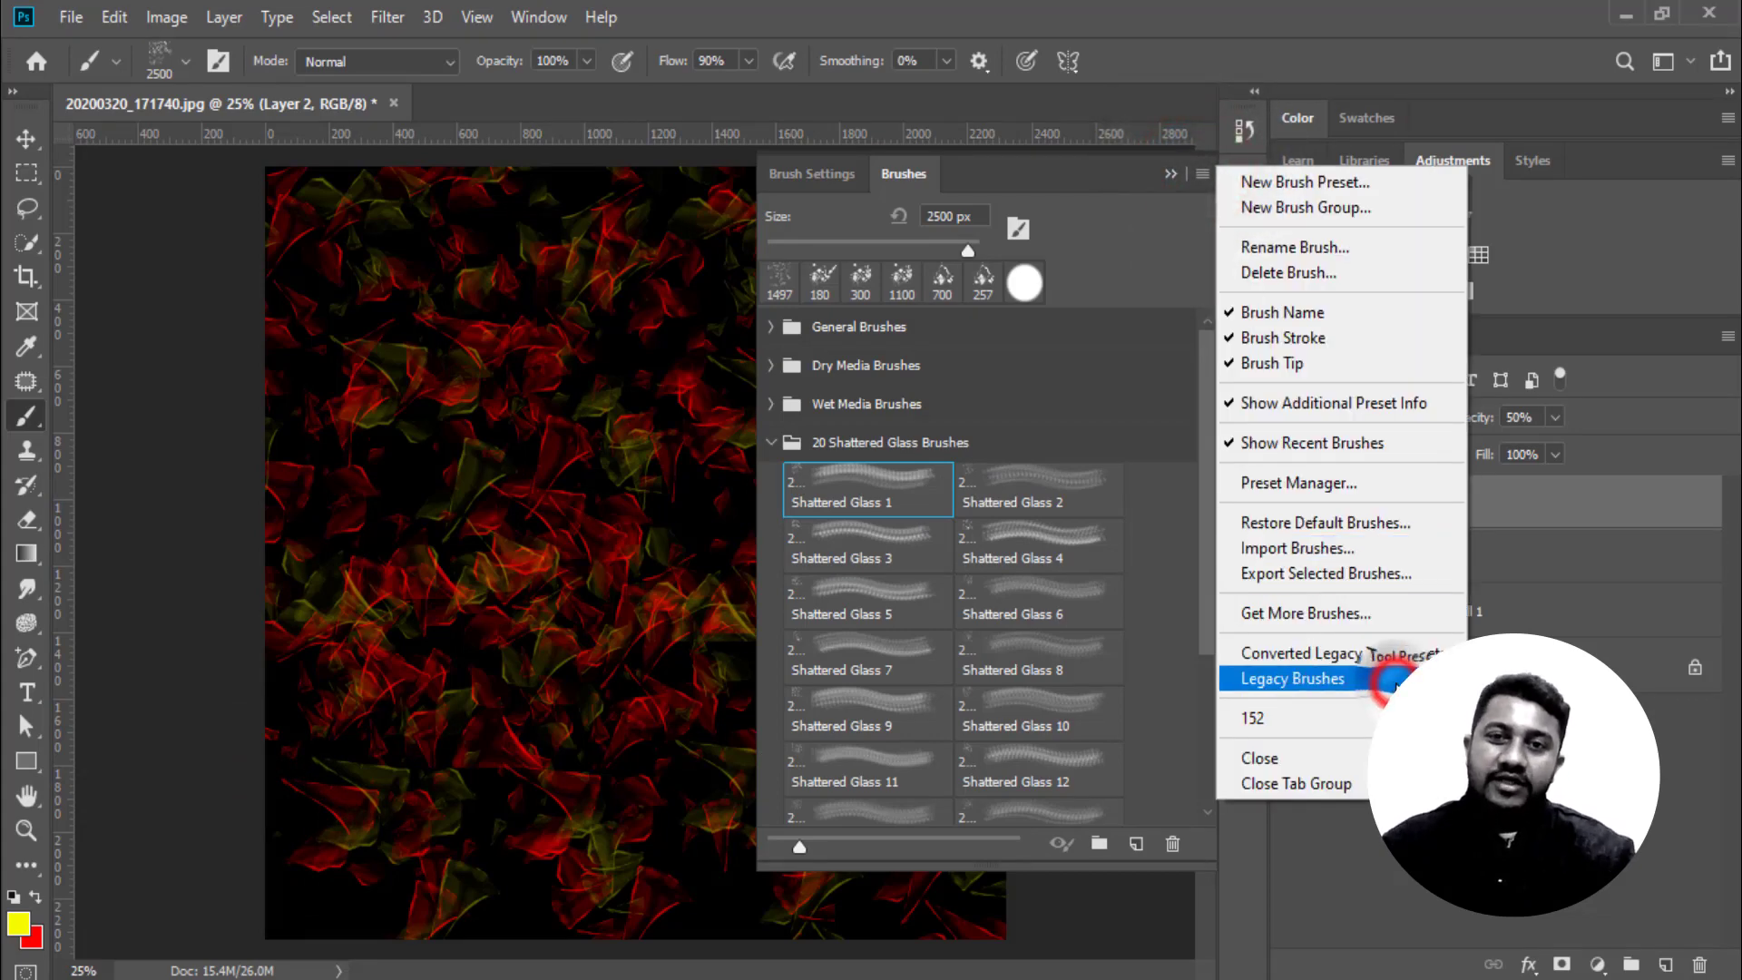
{"action": "left_click", "coordinate": [1397, 685]}
{"action": "left_click", "coordinate": [780, 392]}
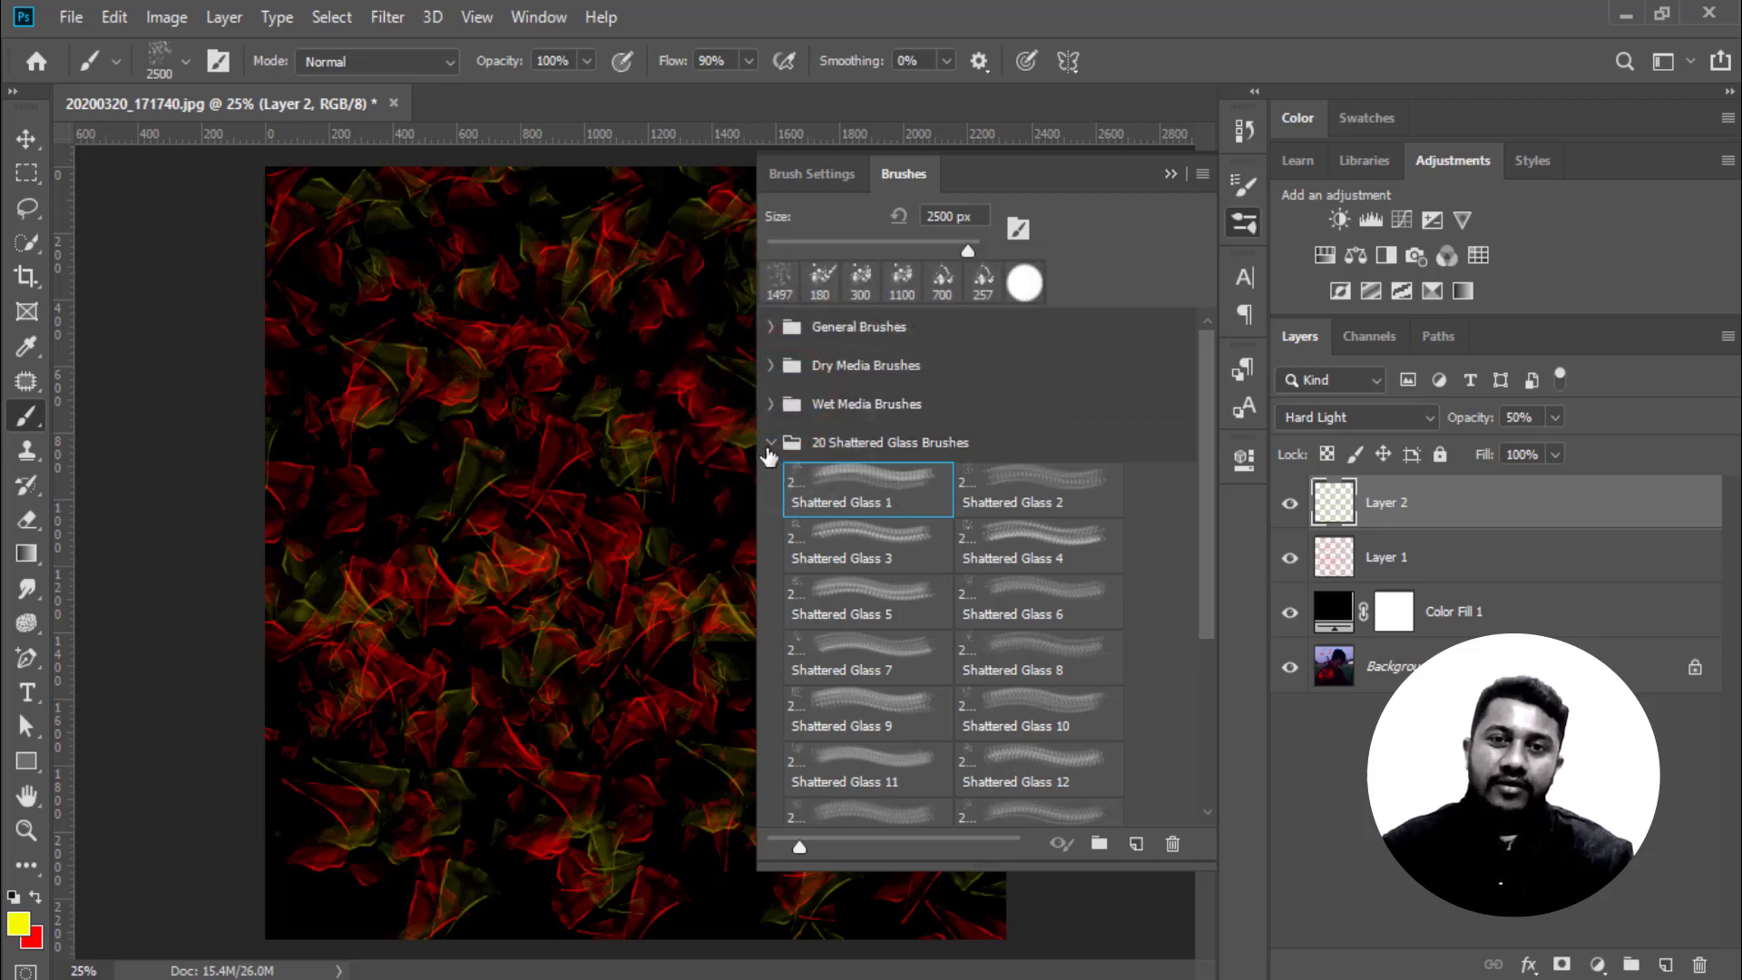
{"action": "left_click", "coordinate": [769, 443]}
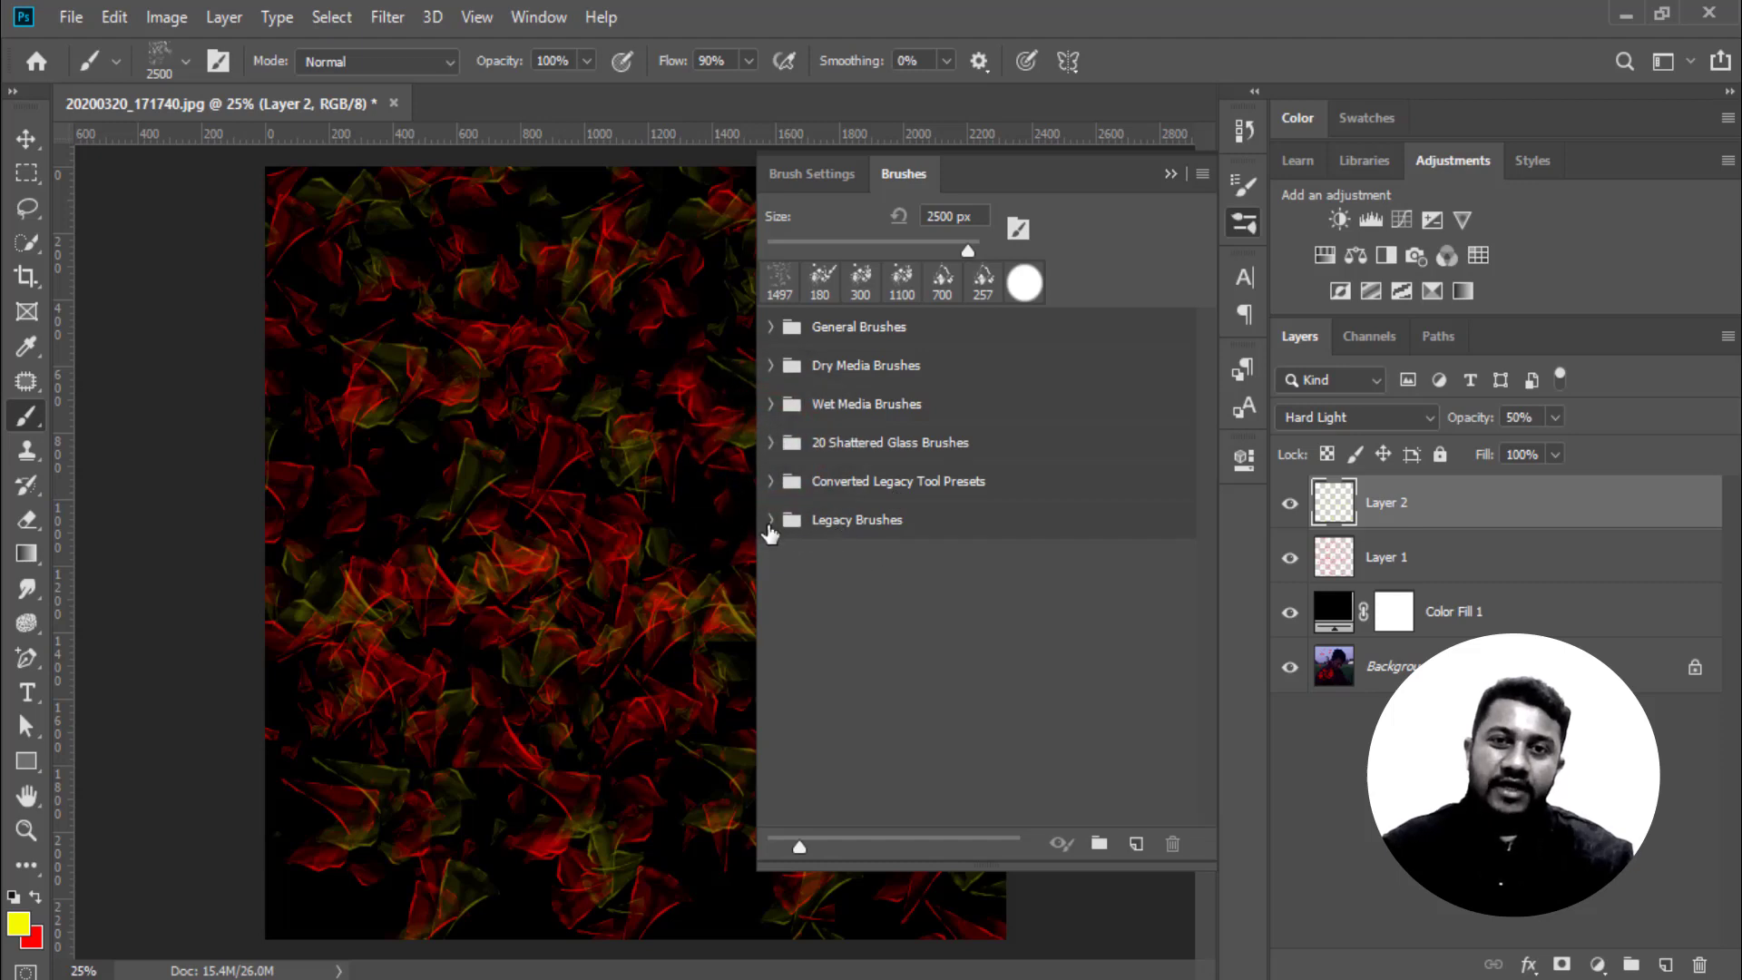
Try the legacy Dry Media Pastel Rough Texture brush at 80 px with a yellow test stroke
{"action": "left_click", "coordinate": [769, 525]}
{"action": "left_click", "coordinate": [802, 559]}
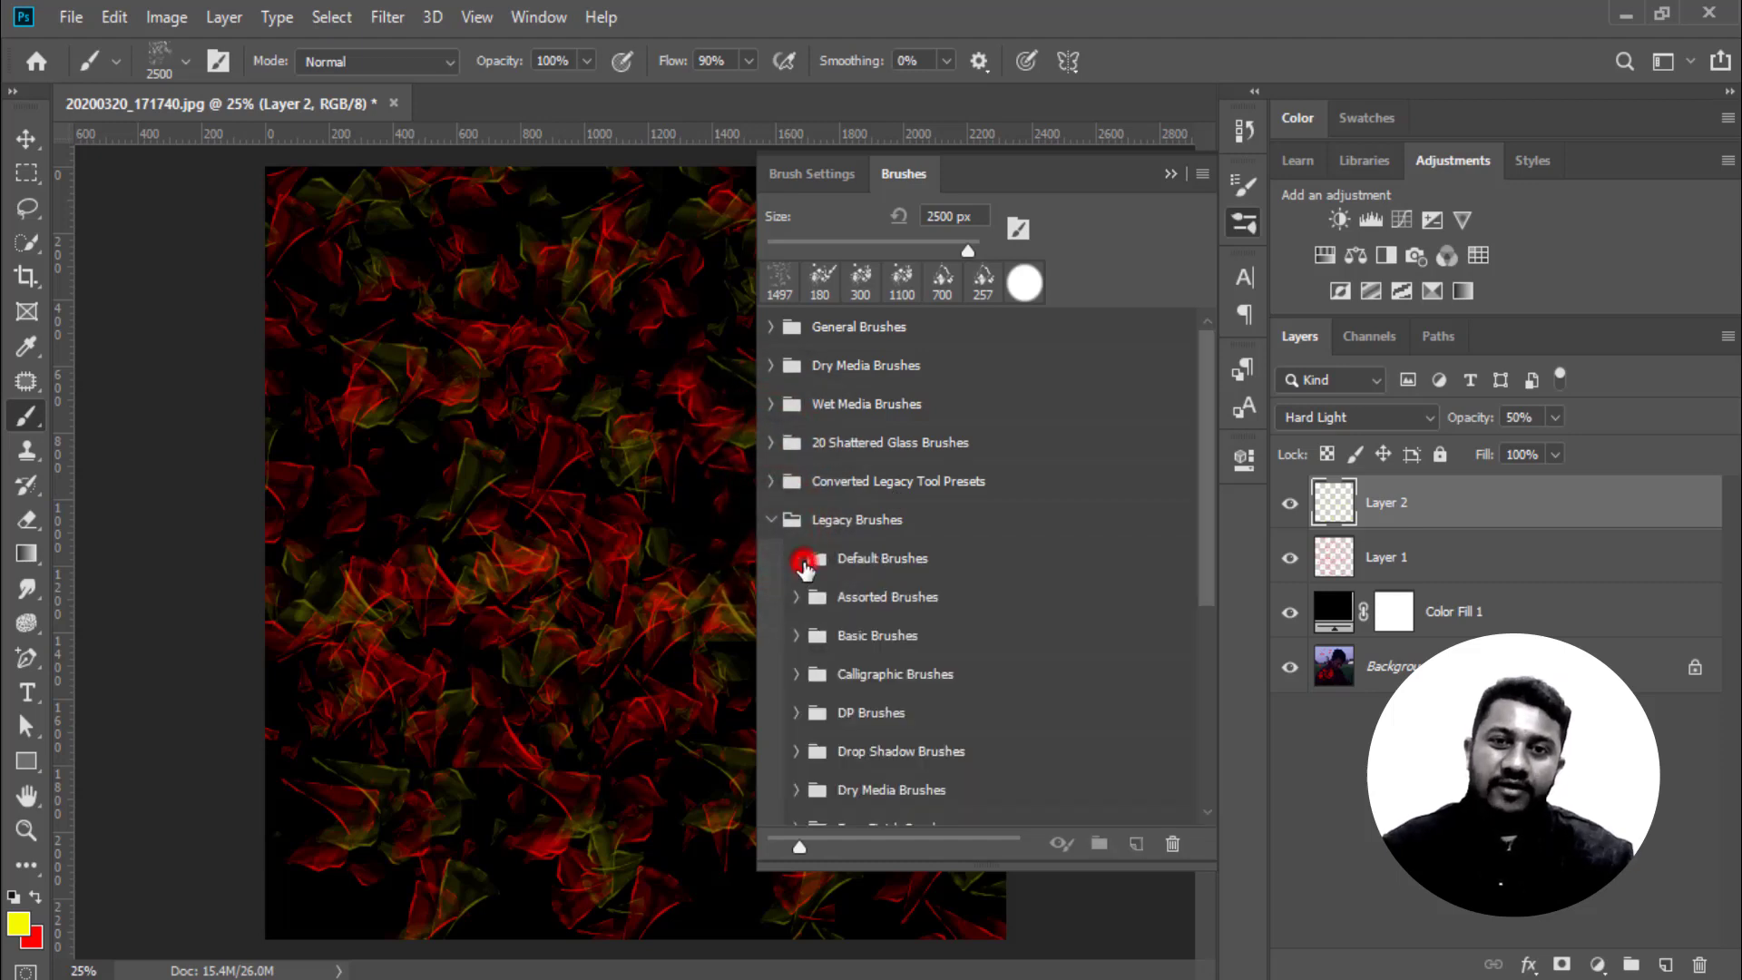
{"action": "scroll", "coordinate": [800, 508], "scroll_direction": "down", "scroll_amount": 3}
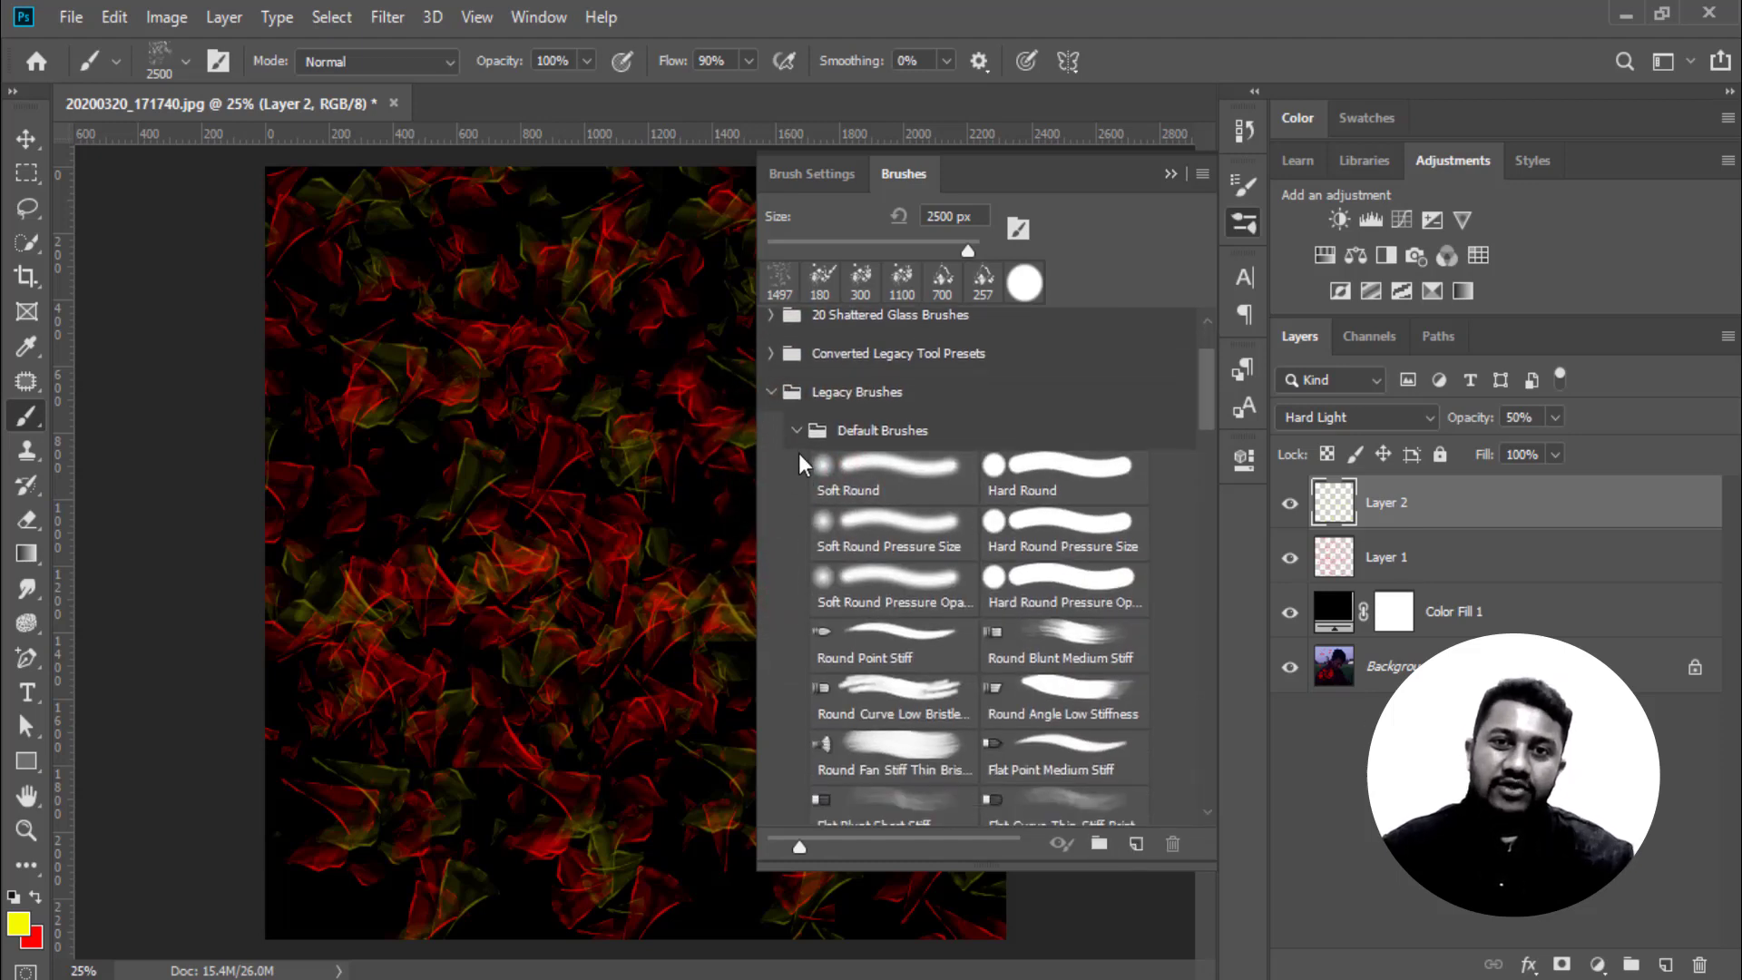
{"action": "left_click", "coordinate": [798, 432]}
{"action": "scroll", "coordinate": [871, 626], "scroll_direction": "down", "scroll_amount": 3}
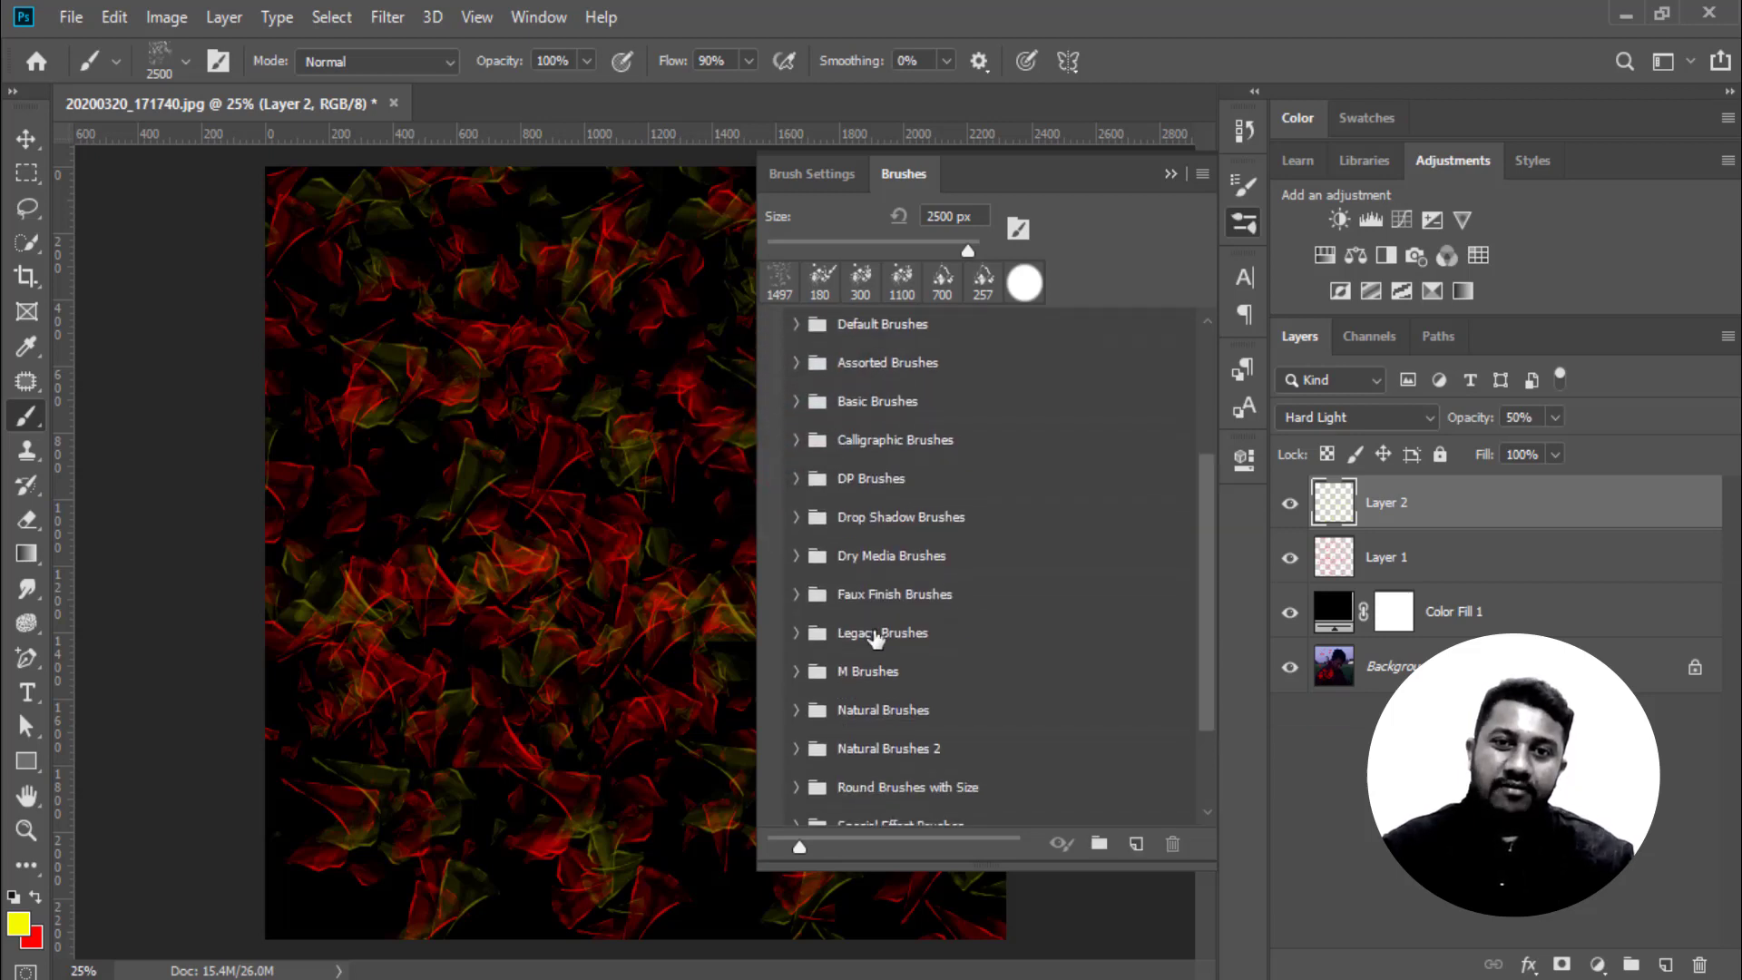
{"action": "left_click", "coordinate": [797, 556]}
{"action": "scroll", "coordinate": [871, 581], "scroll_direction": "down", "scroll_amount": 3}
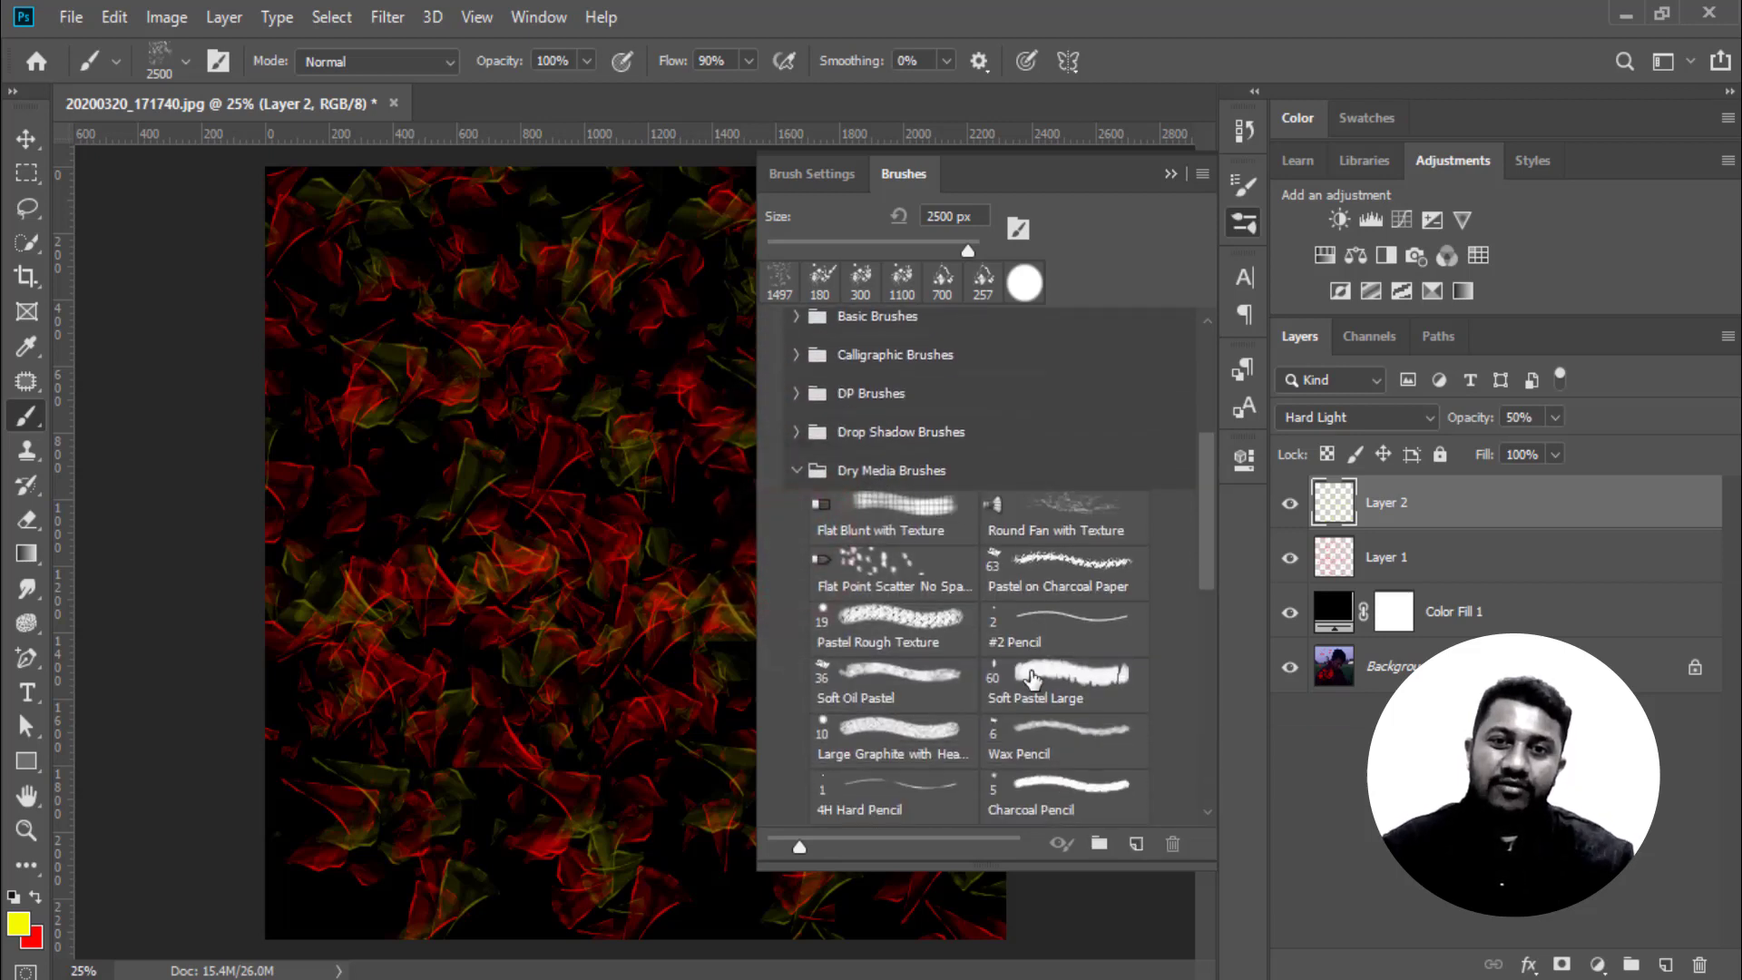
{"action": "left_click", "coordinate": [937, 576]}
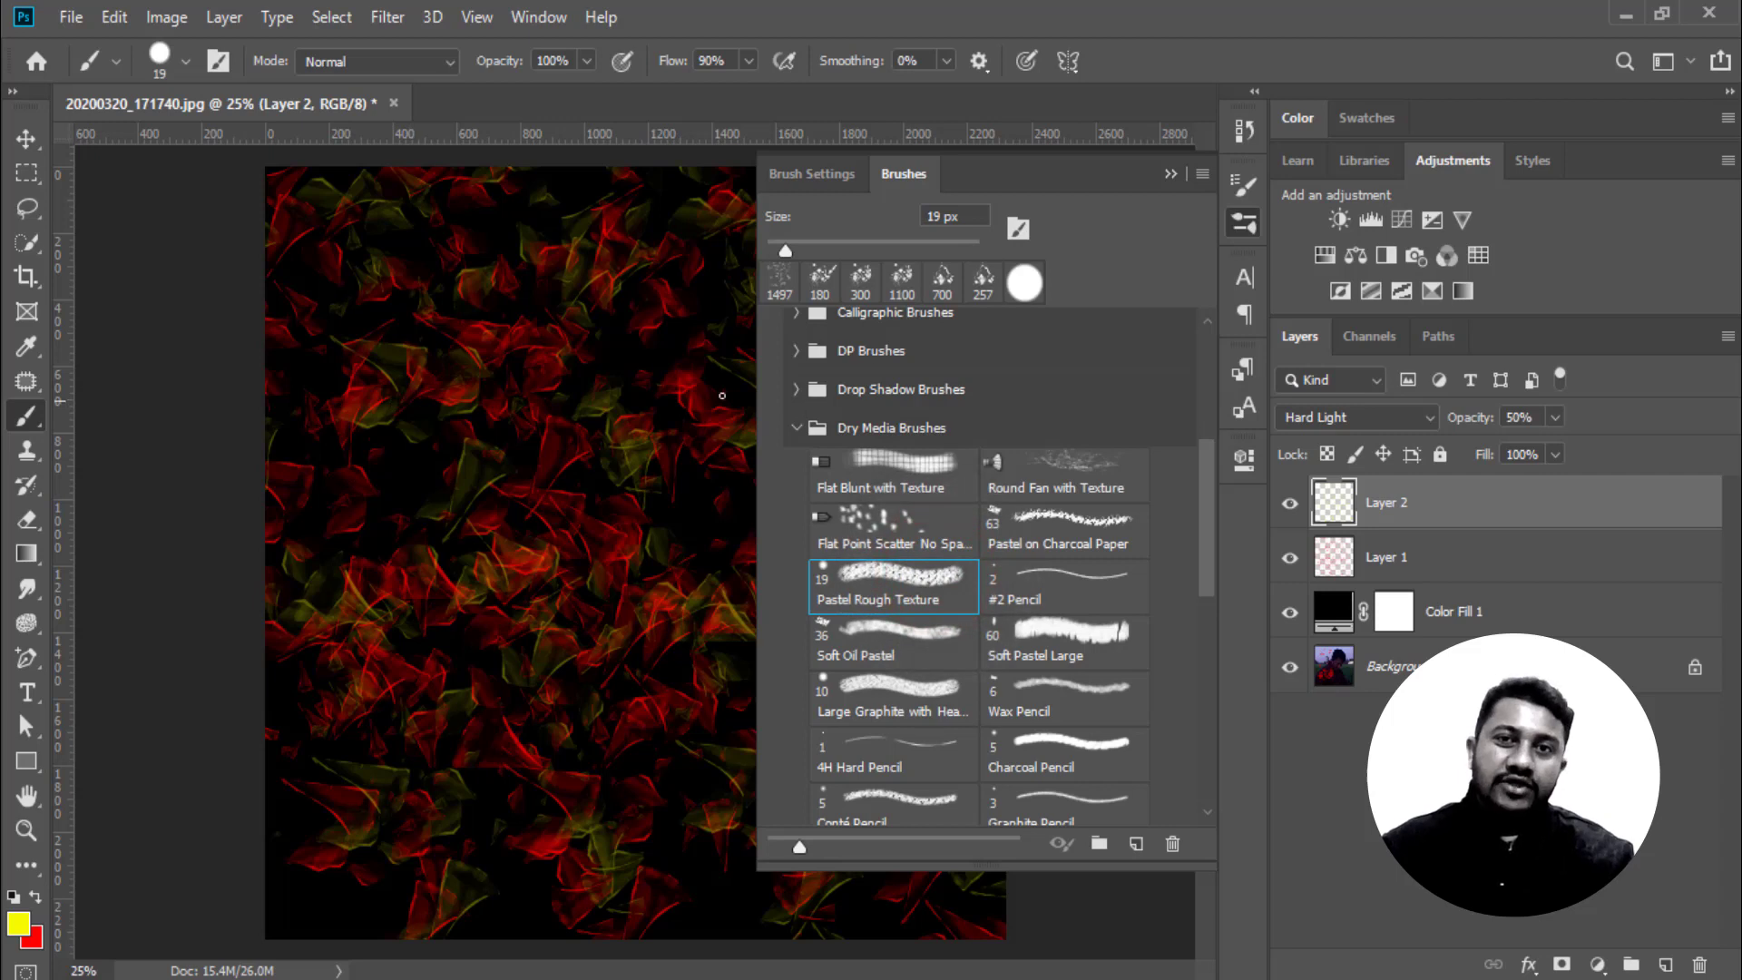
{"action": "left_click_drag", "start_coordinate": [786, 248], "coordinate": [850, 248]}
{"action": "left_click_drag", "start_coordinate": [513, 451], "coordinate": [580, 609]}
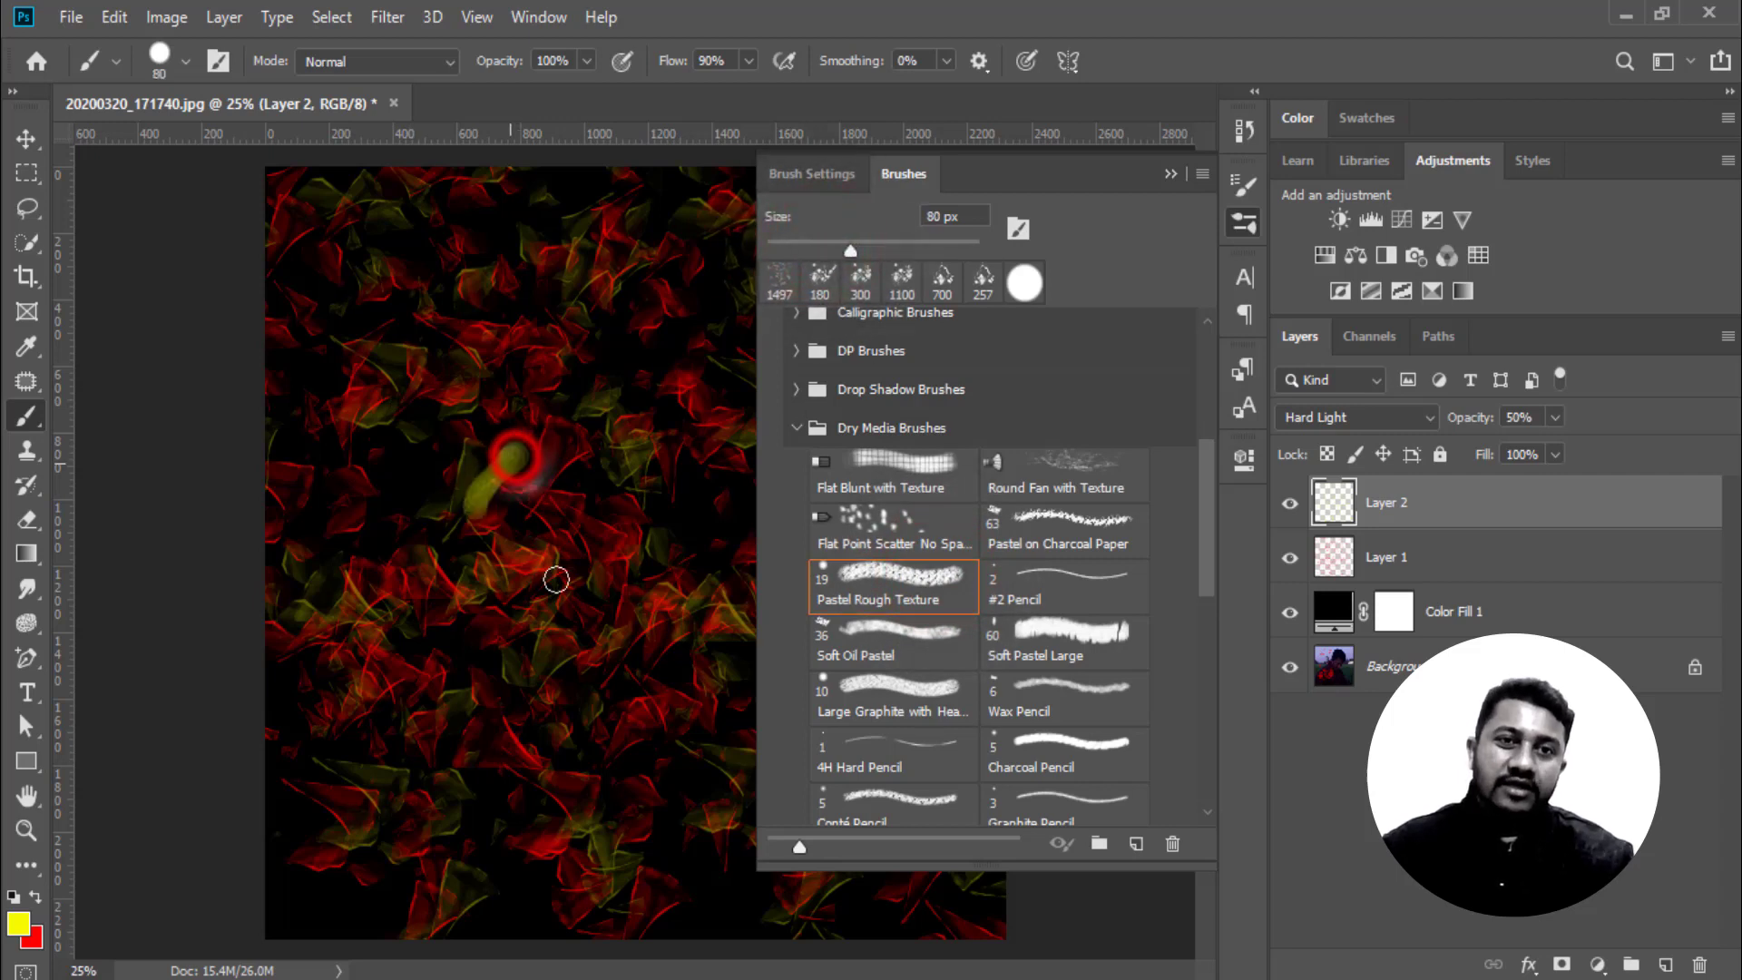
Collapse the Dry Media Brushes and Legacy Brushes folders in the brush list
{"action": "left_click", "coordinate": [1167, 170]}
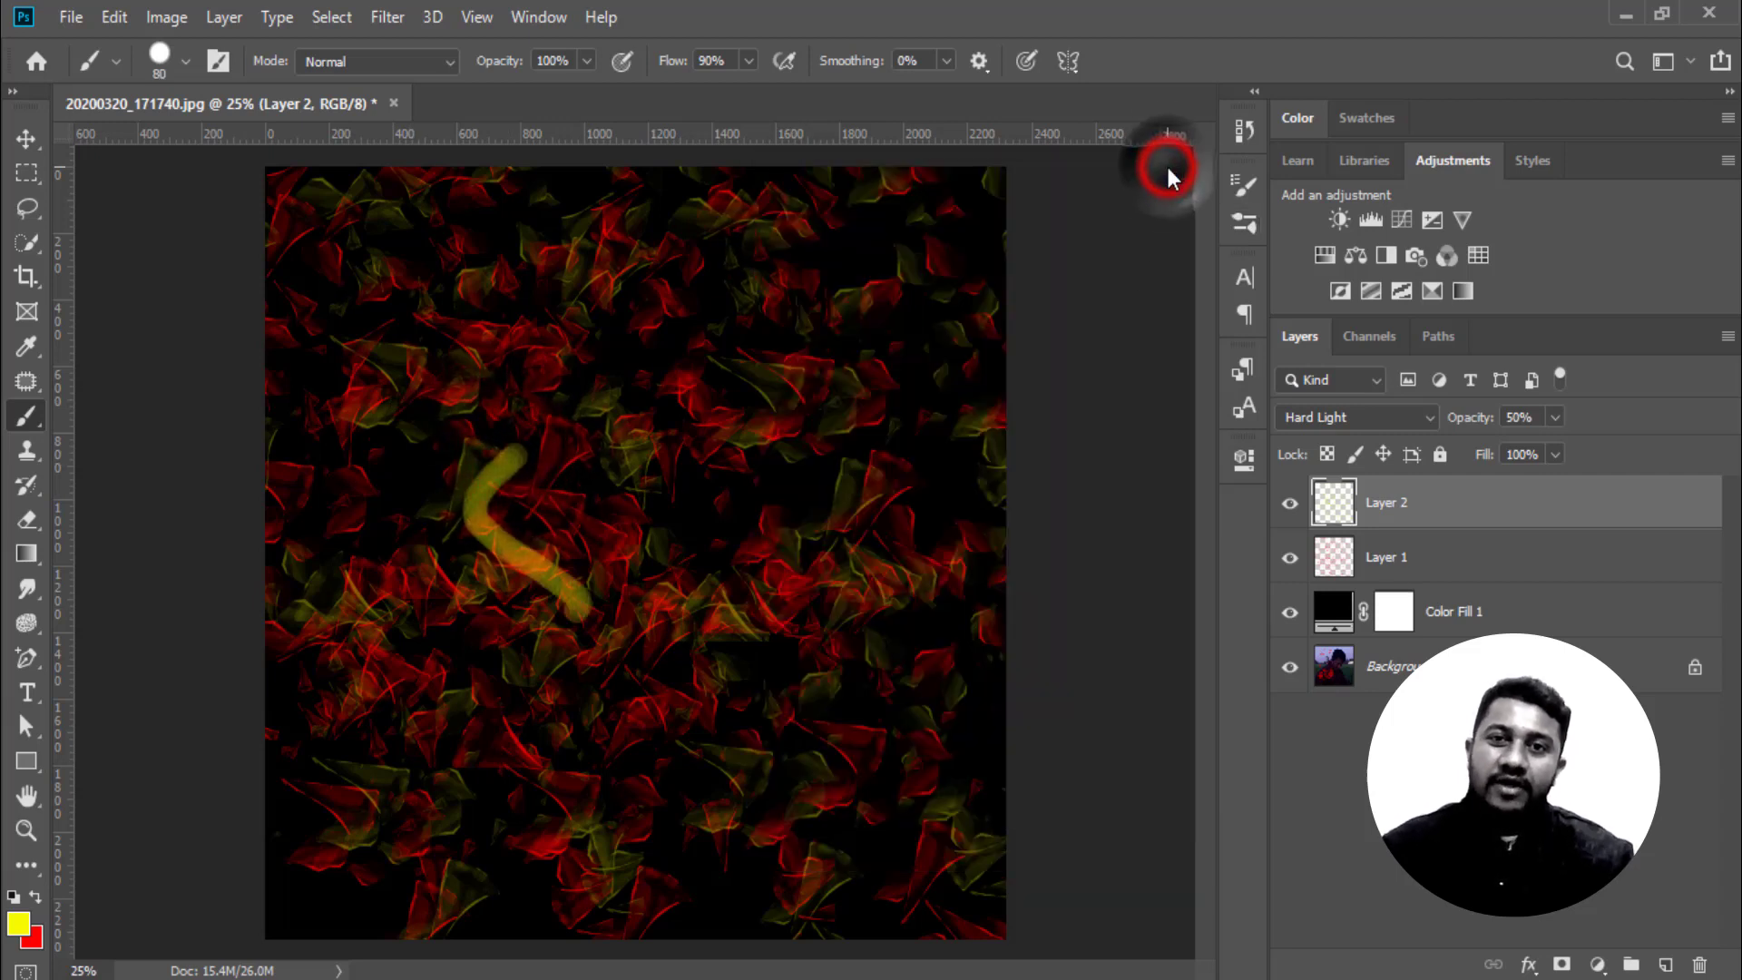
{"action": "left_click", "coordinate": [1244, 222]}
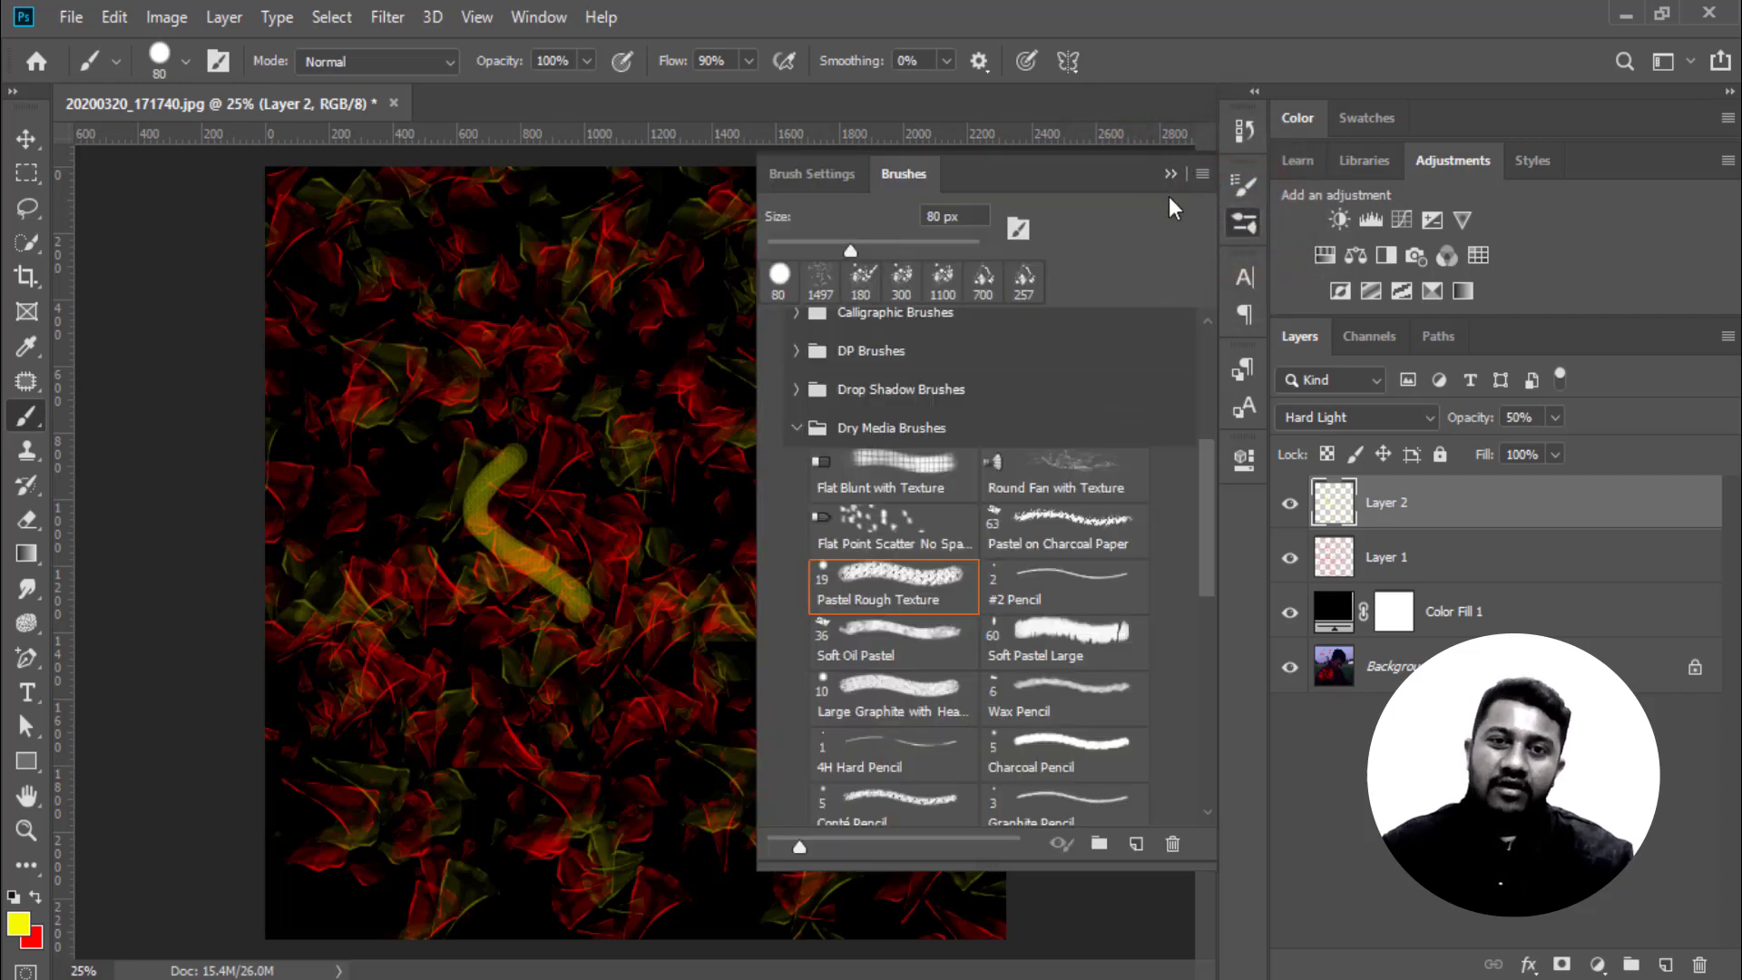
{"action": "left_click", "coordinate": [804, 438]}
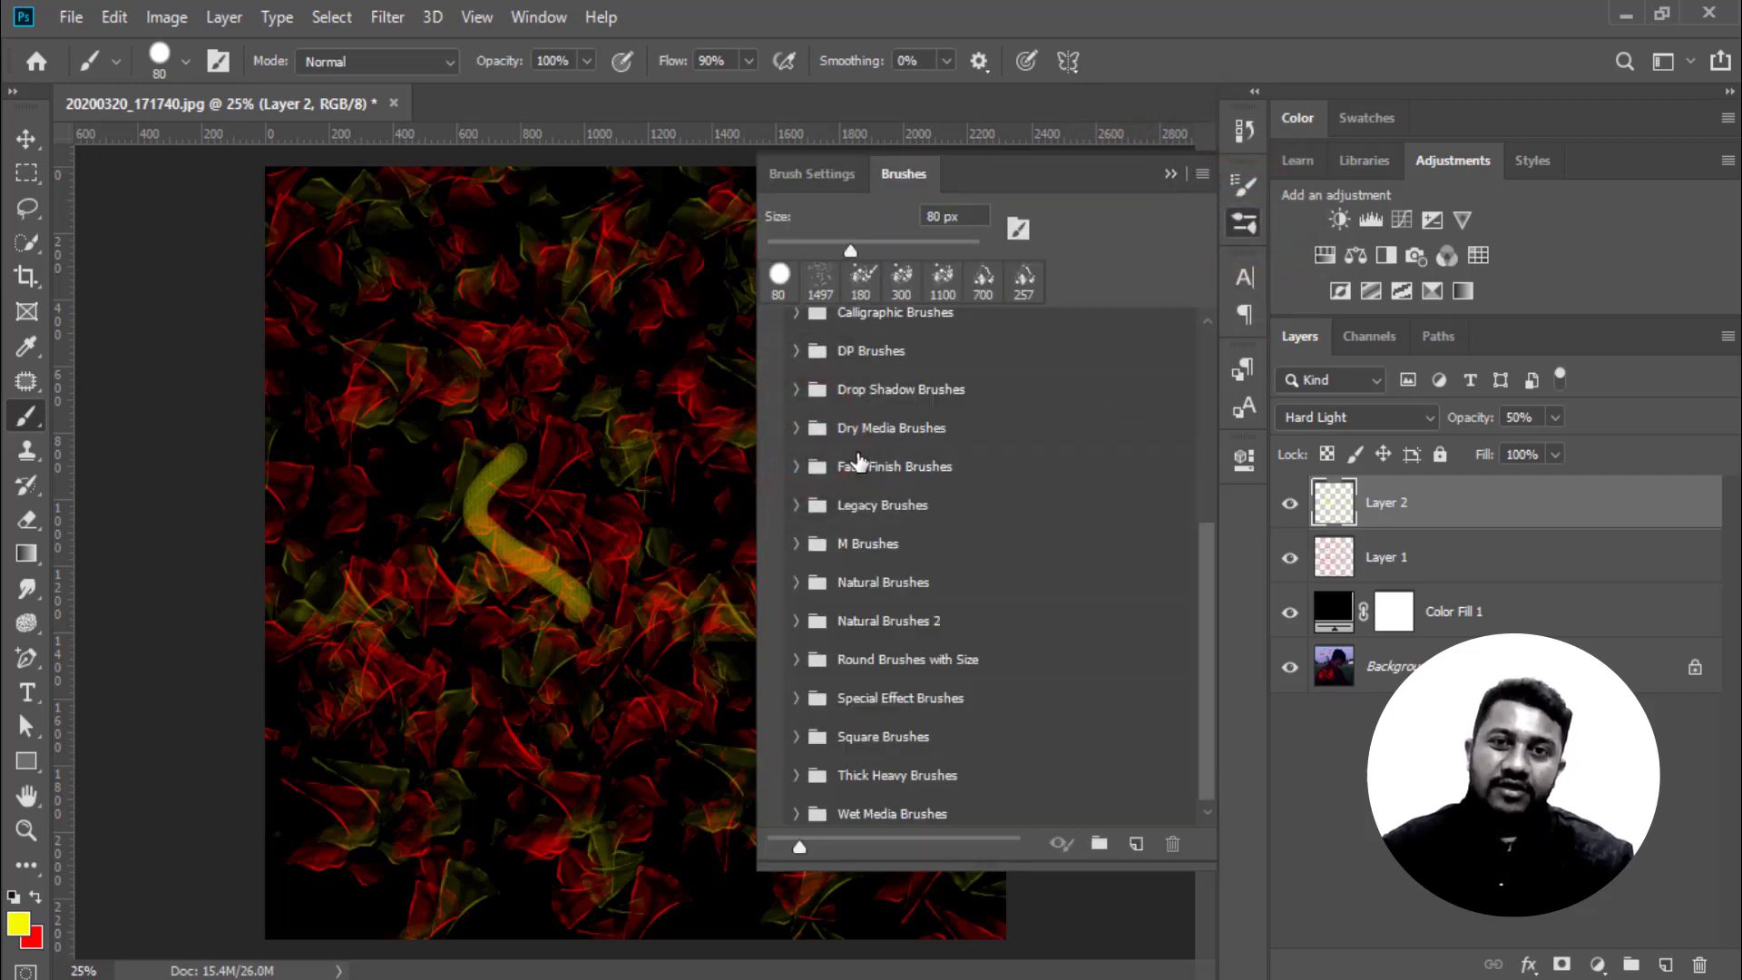
{"action": "scroll", "coordinate": [853, 467], "scroll_direction": "up", "scroll_amount": 3}
{"action": "scroll", "coordinate": [853, 467], "scroll_direction": "up", "scroll_amount": 3}
{"action": "scroll", "coordinate": [853, 468], "scroll_direction": "up", "scroll_amount": 2}
{"action": "left_click", "coordinate": [772, 439]}
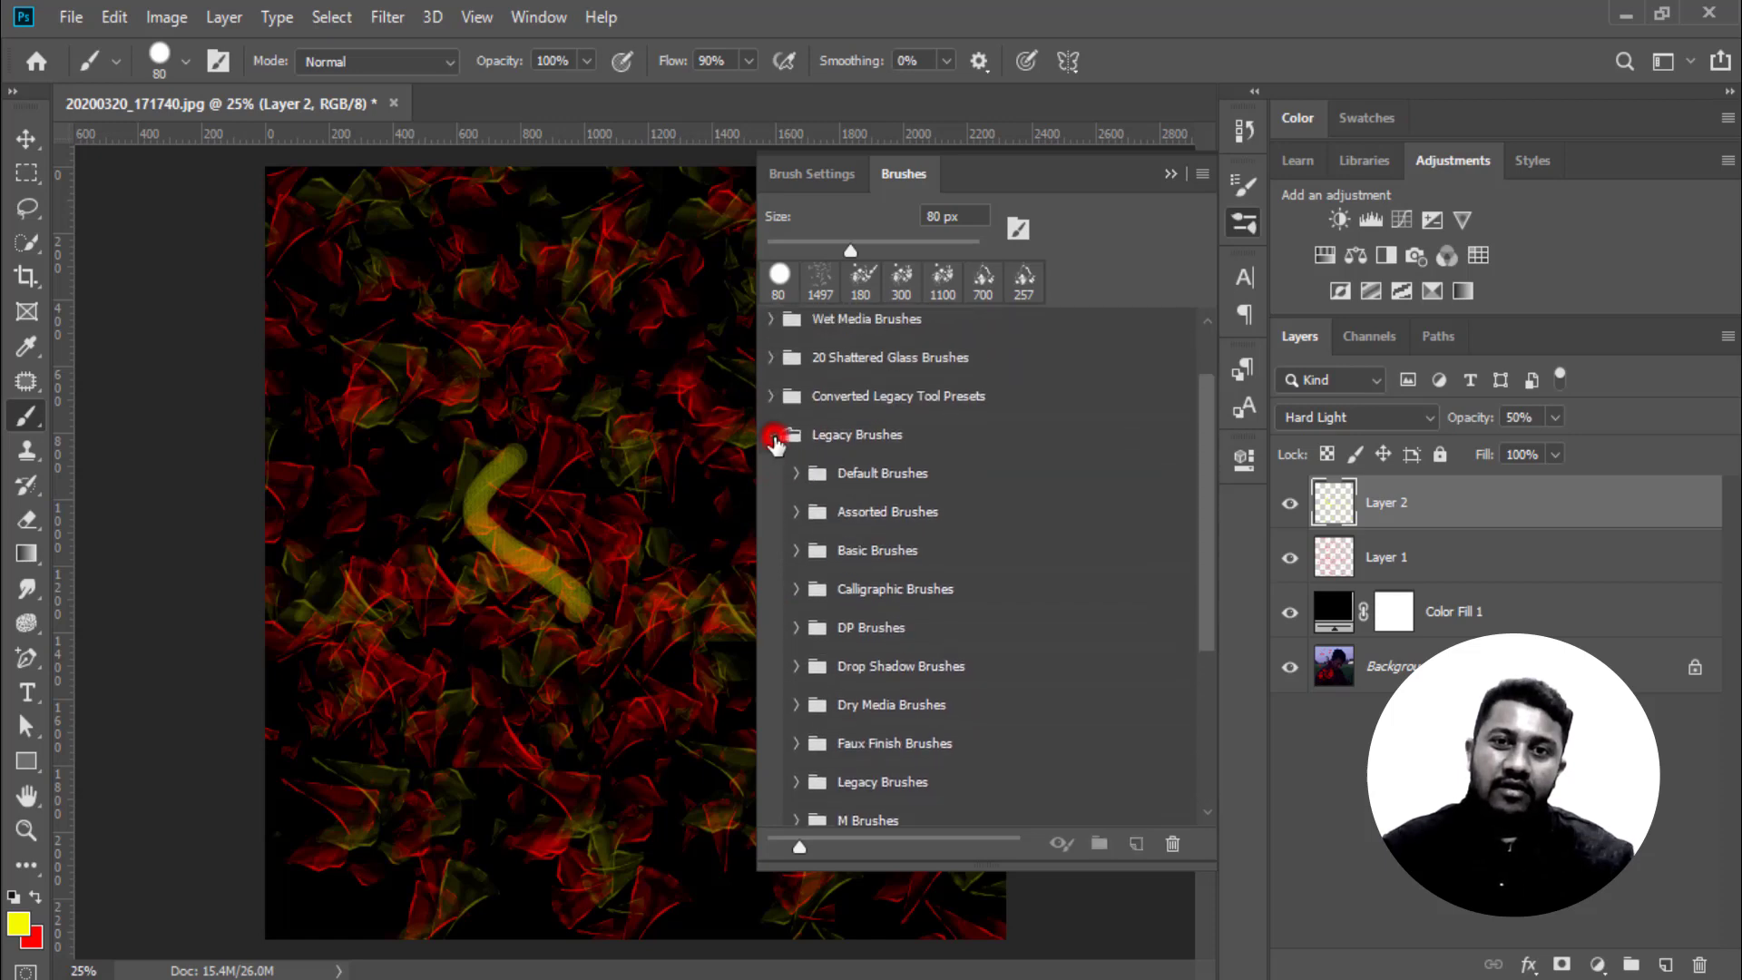
Delete the Legacy Brushes and Converted Legacy Tool Presets groups from the brush list
{"action": "left_click", "coordinate": [884, 520]}
{"action": "left_click", "coordinate": [1172, 842]}
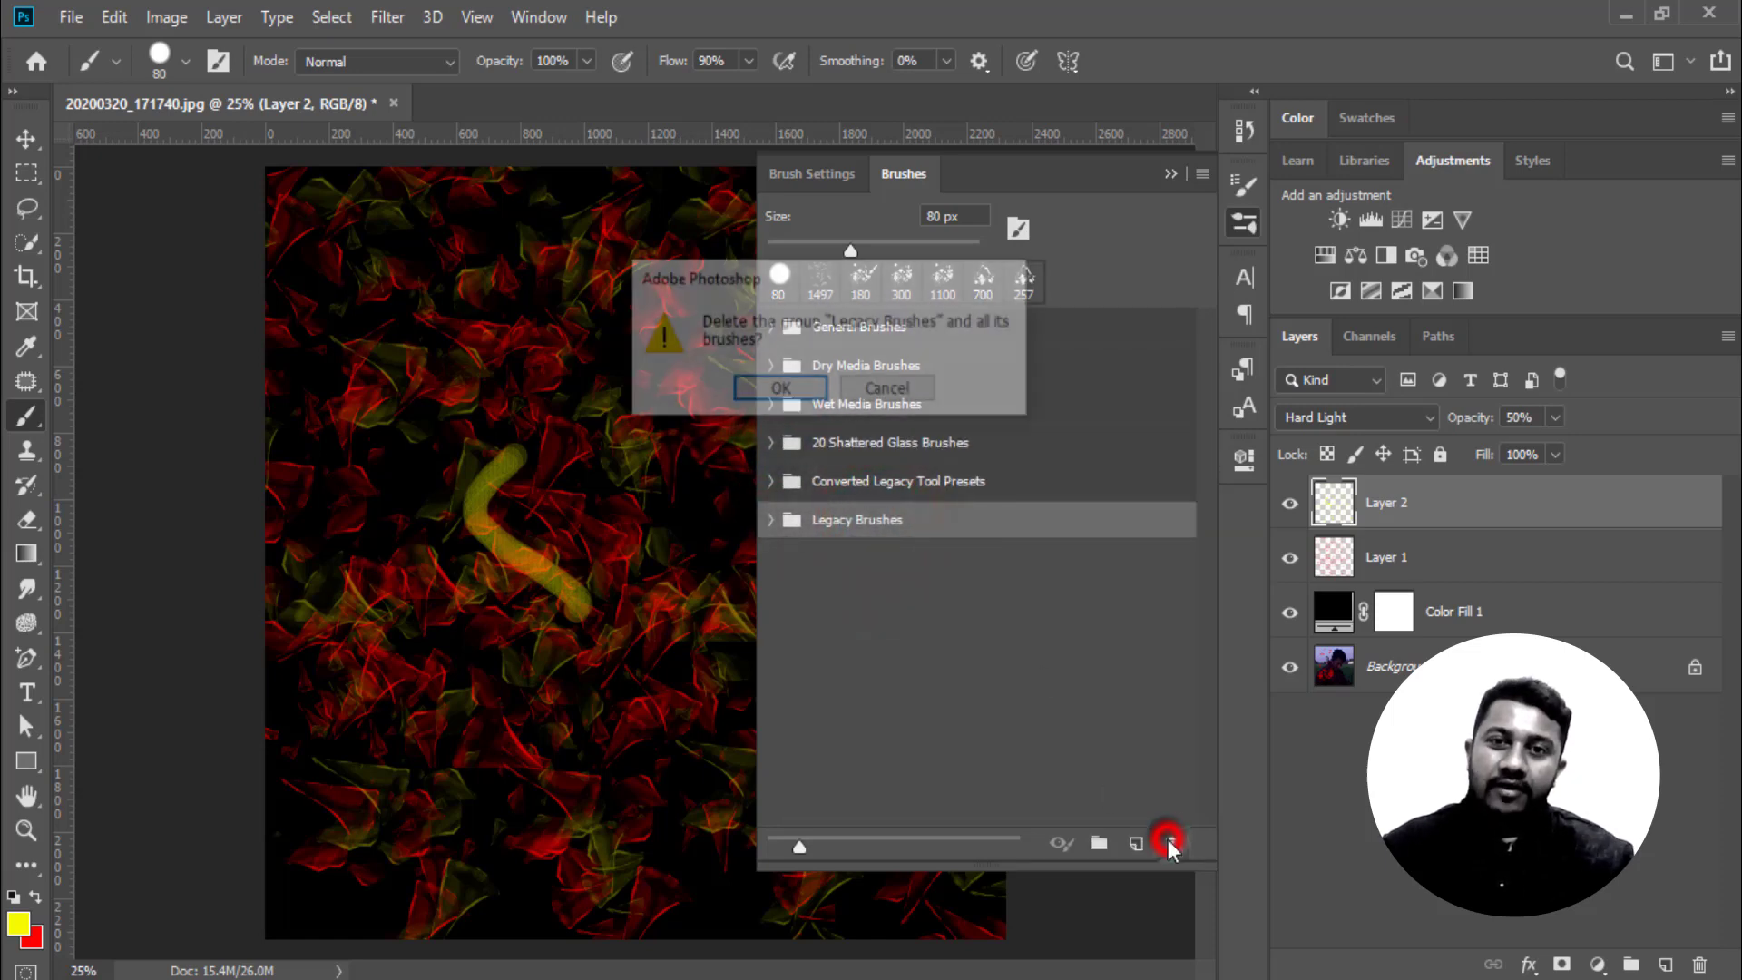
{"action": "left_click", "coordinate": [777, 389]}
{"action": "left_click", "coordinate": [987, 485]}
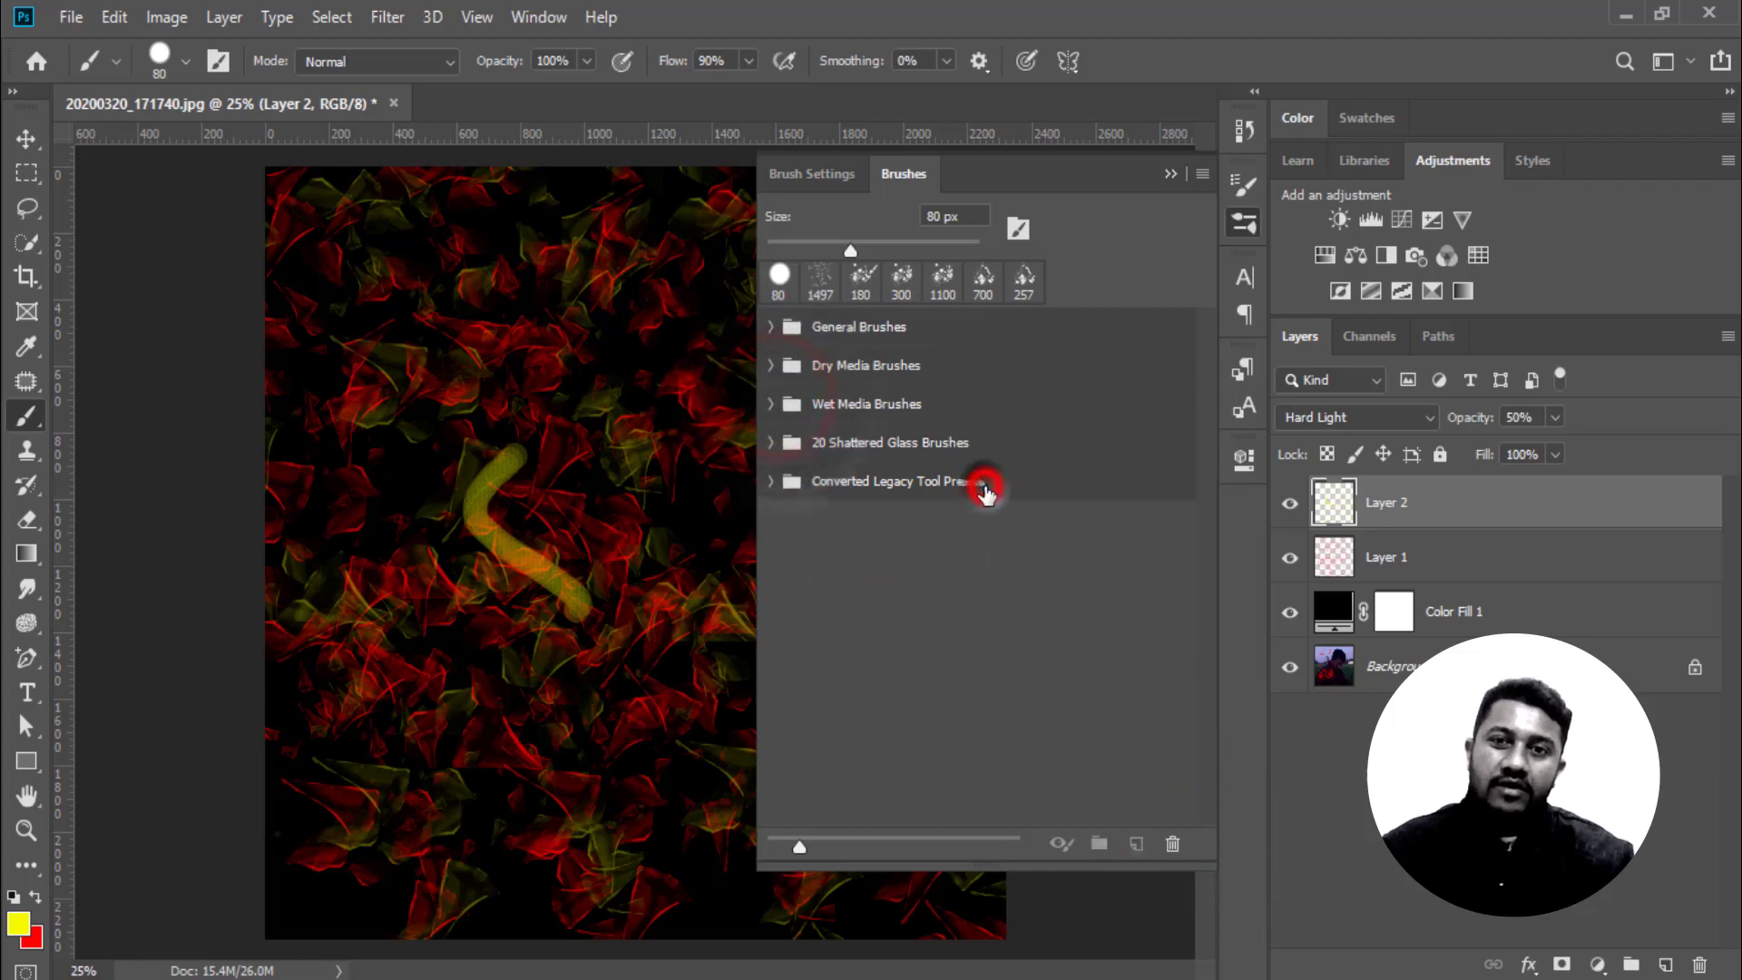
{"action": "left_click", "coordinate": [1172, 843]}
{"action": "left_click", "coordinate": [798, 389]}
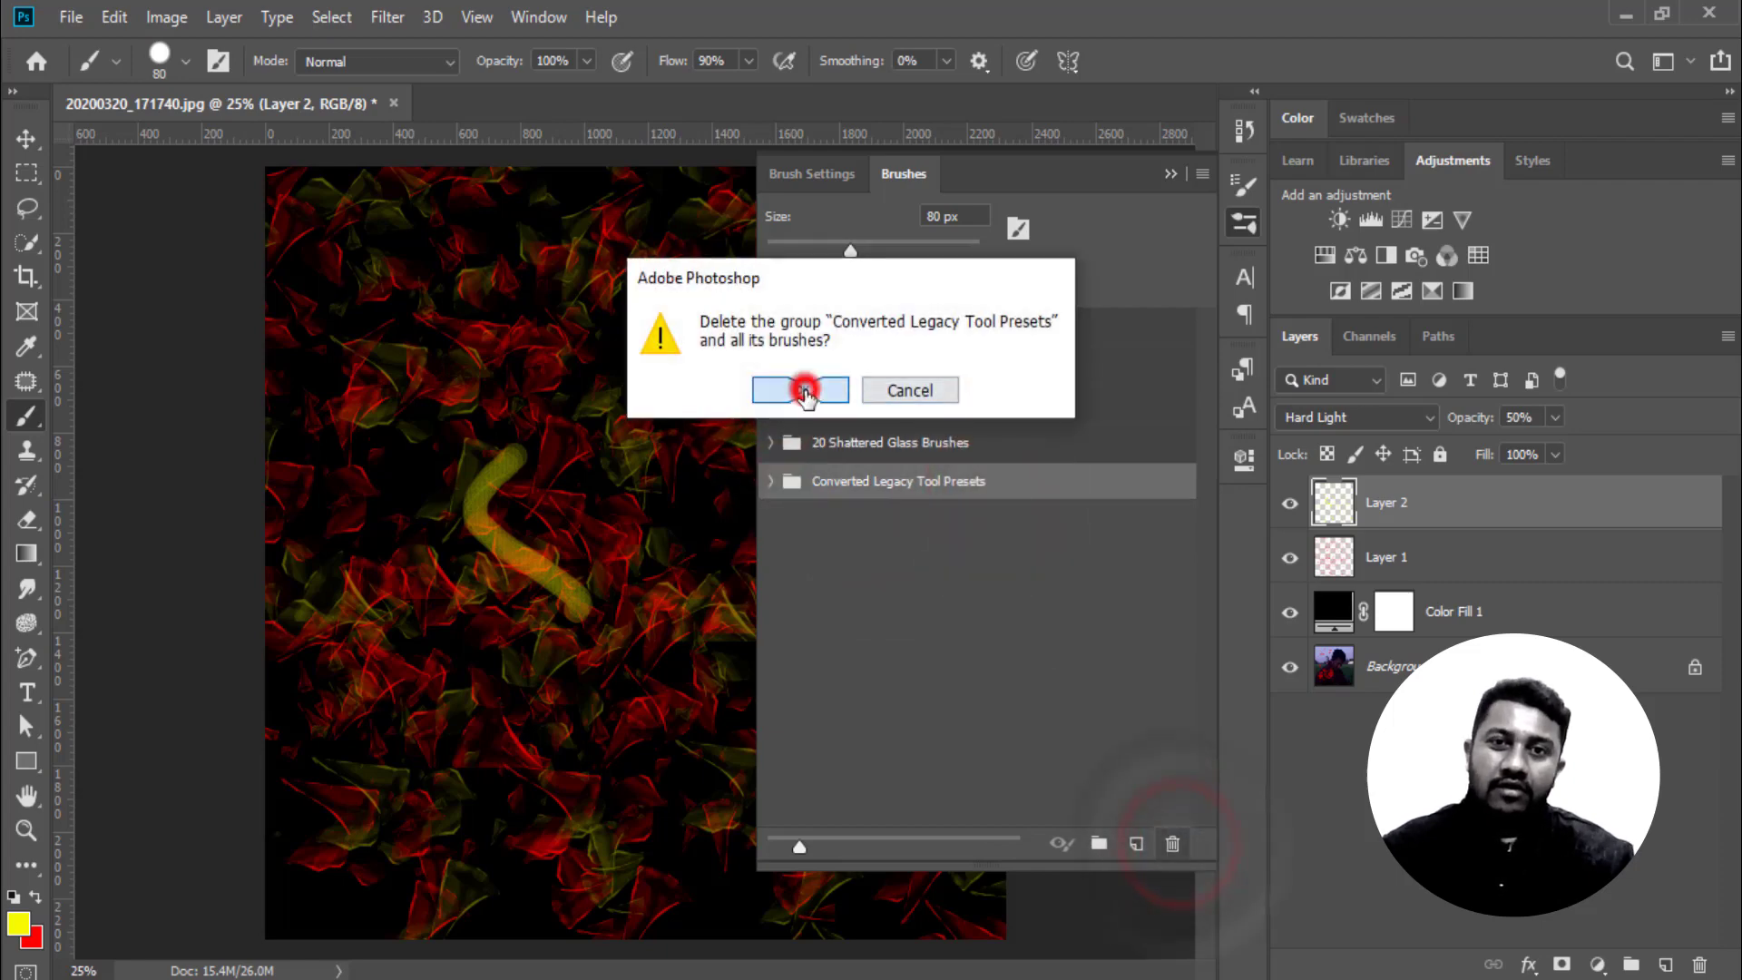
{"action": "left_click", "coordinate": [1200, 172]}
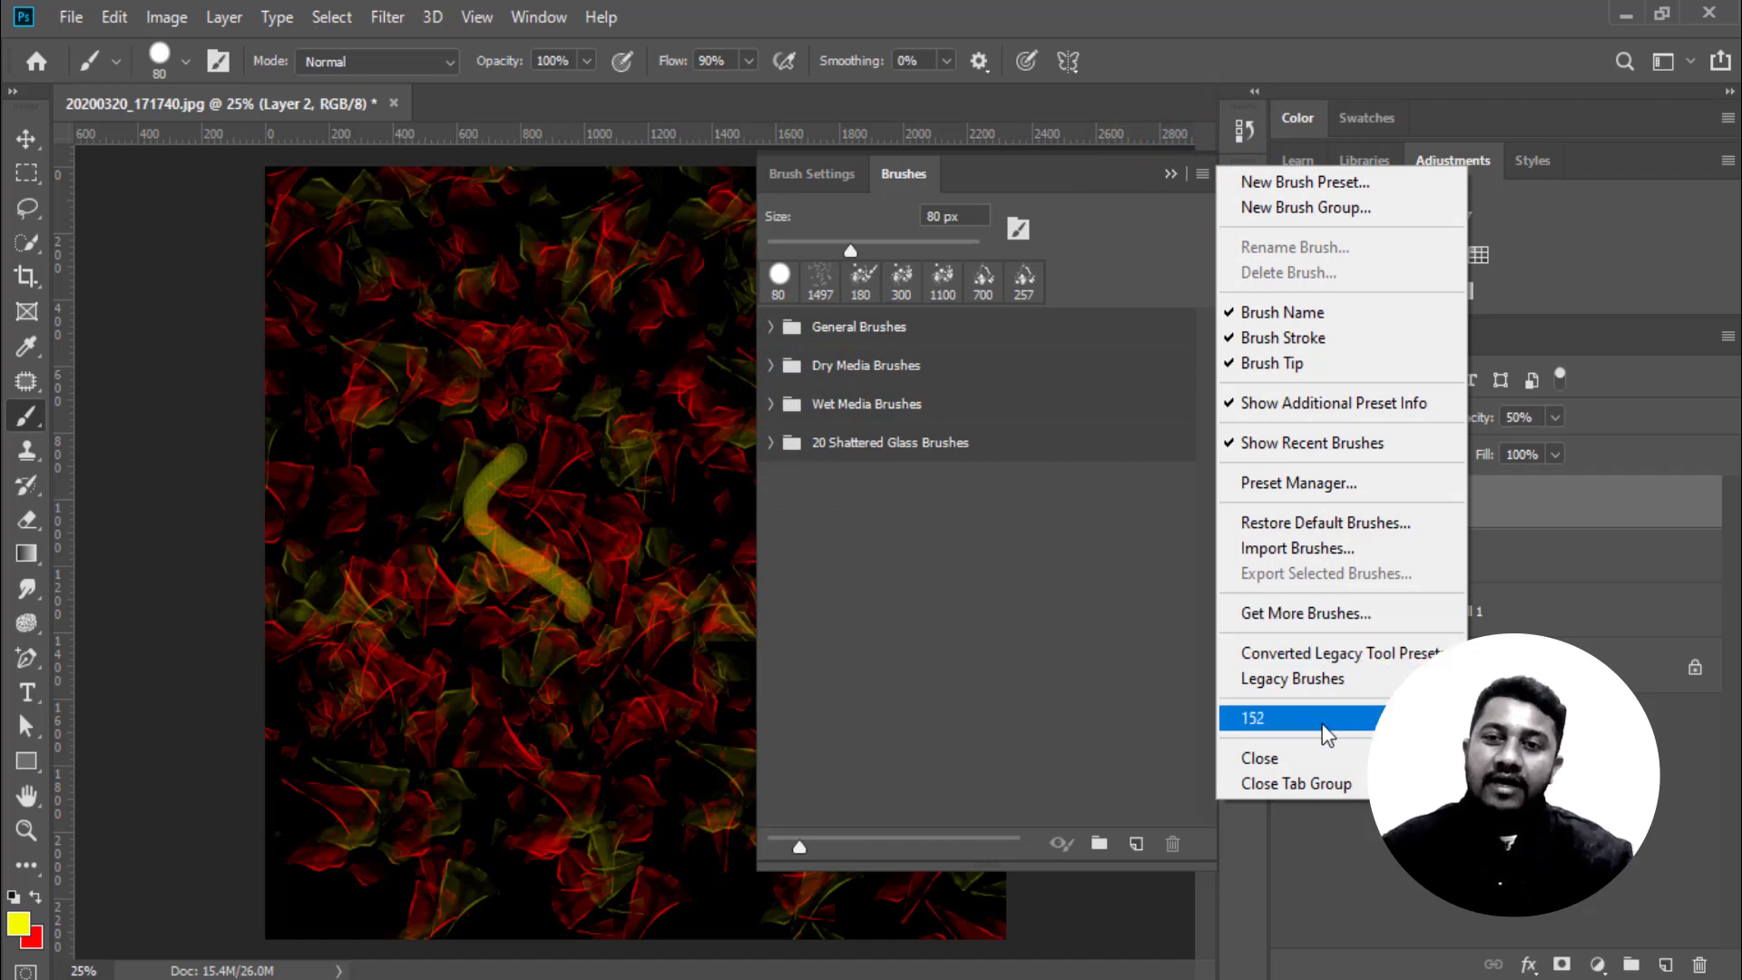
{"action": "left_click", "coordinate": [1266, 719]}
{"action": "left_click", "coordinate": [775, 390]}
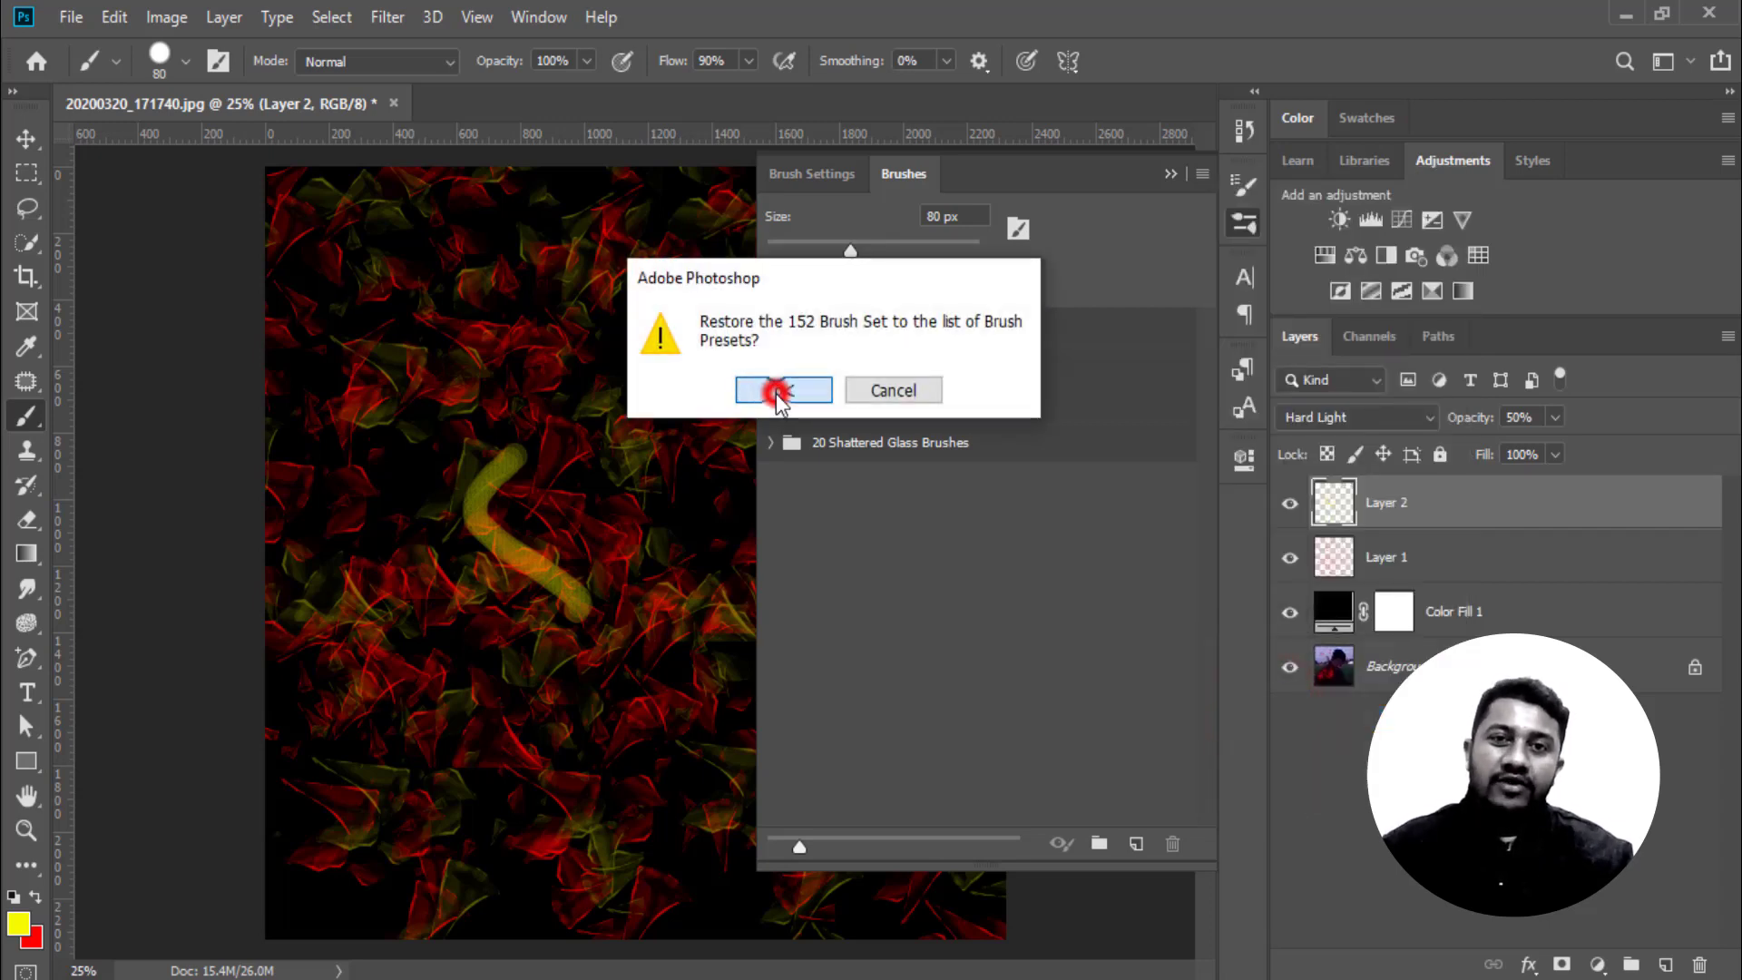
{"action": "left_click", "coordinate": [771, 482]}
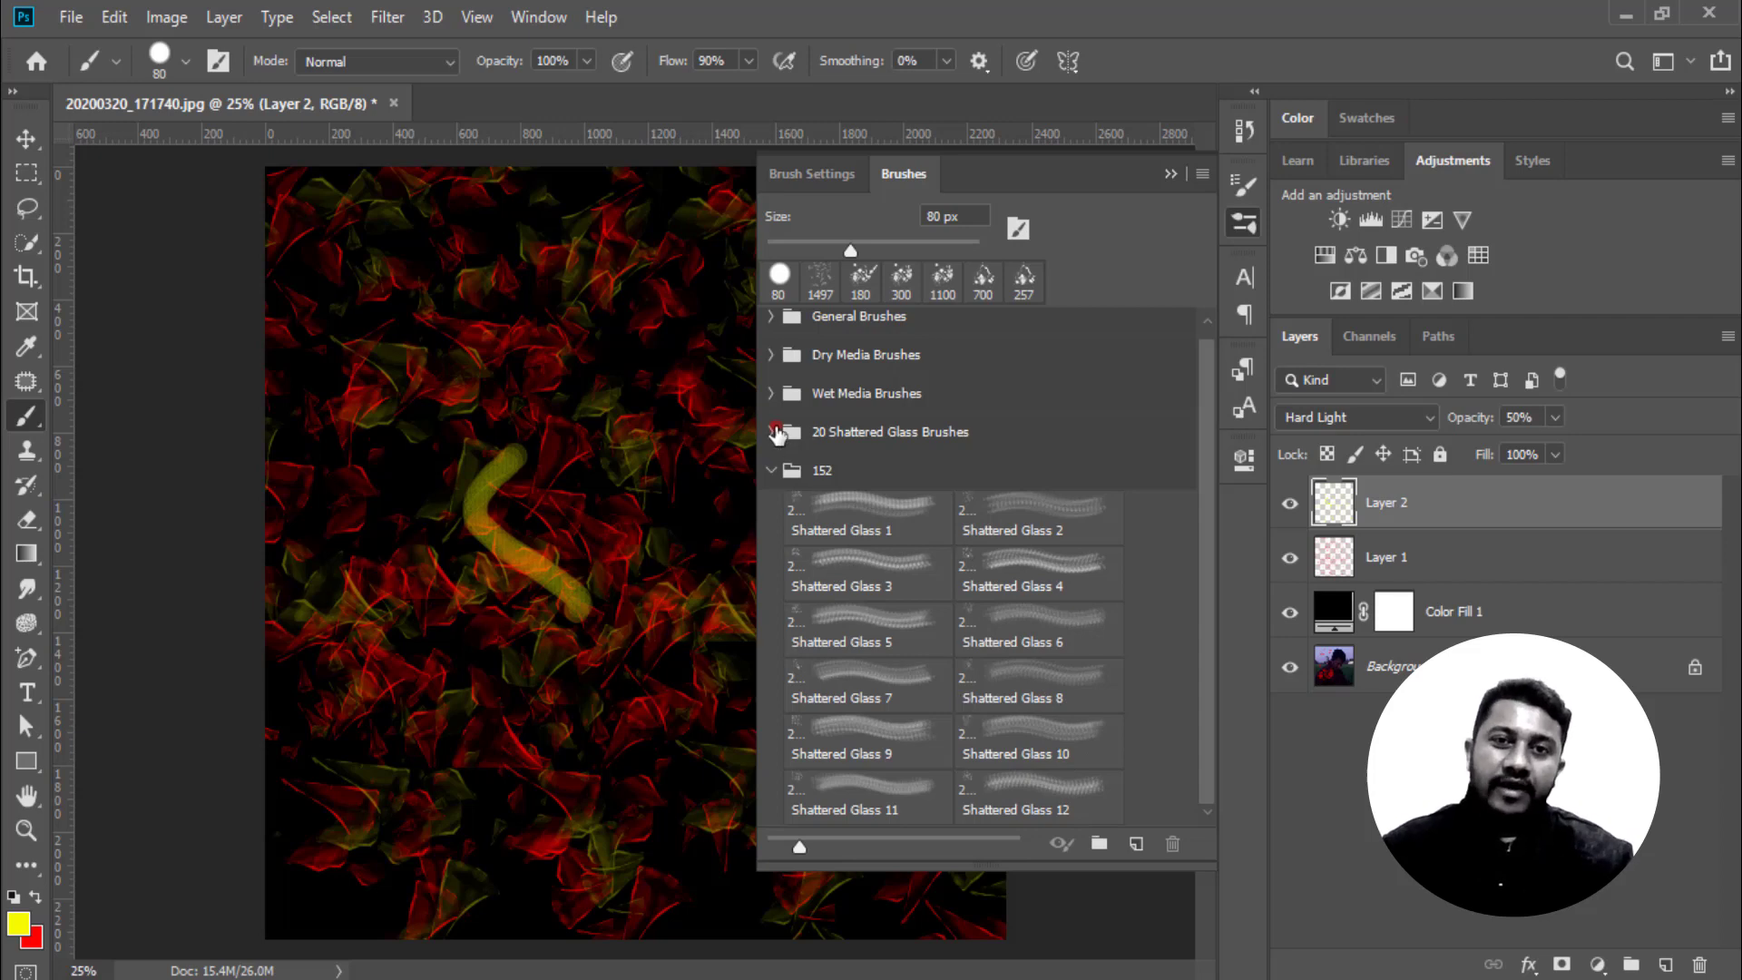
{"action": "left_click", "coordinate": [774, 432]}
{"action": "scroll", "coordinate": [1032, 684], "scroll_direction": "down", "scroll_amount": 1}
{"action": "scroll", "coordinate": [1117, 712], "scroll_direction": "down", "scroll_amount": 2}
{"action": "scroll", "coordinate": [1100, 707], "scroll_direction": "down", "scroll_amount": 2}
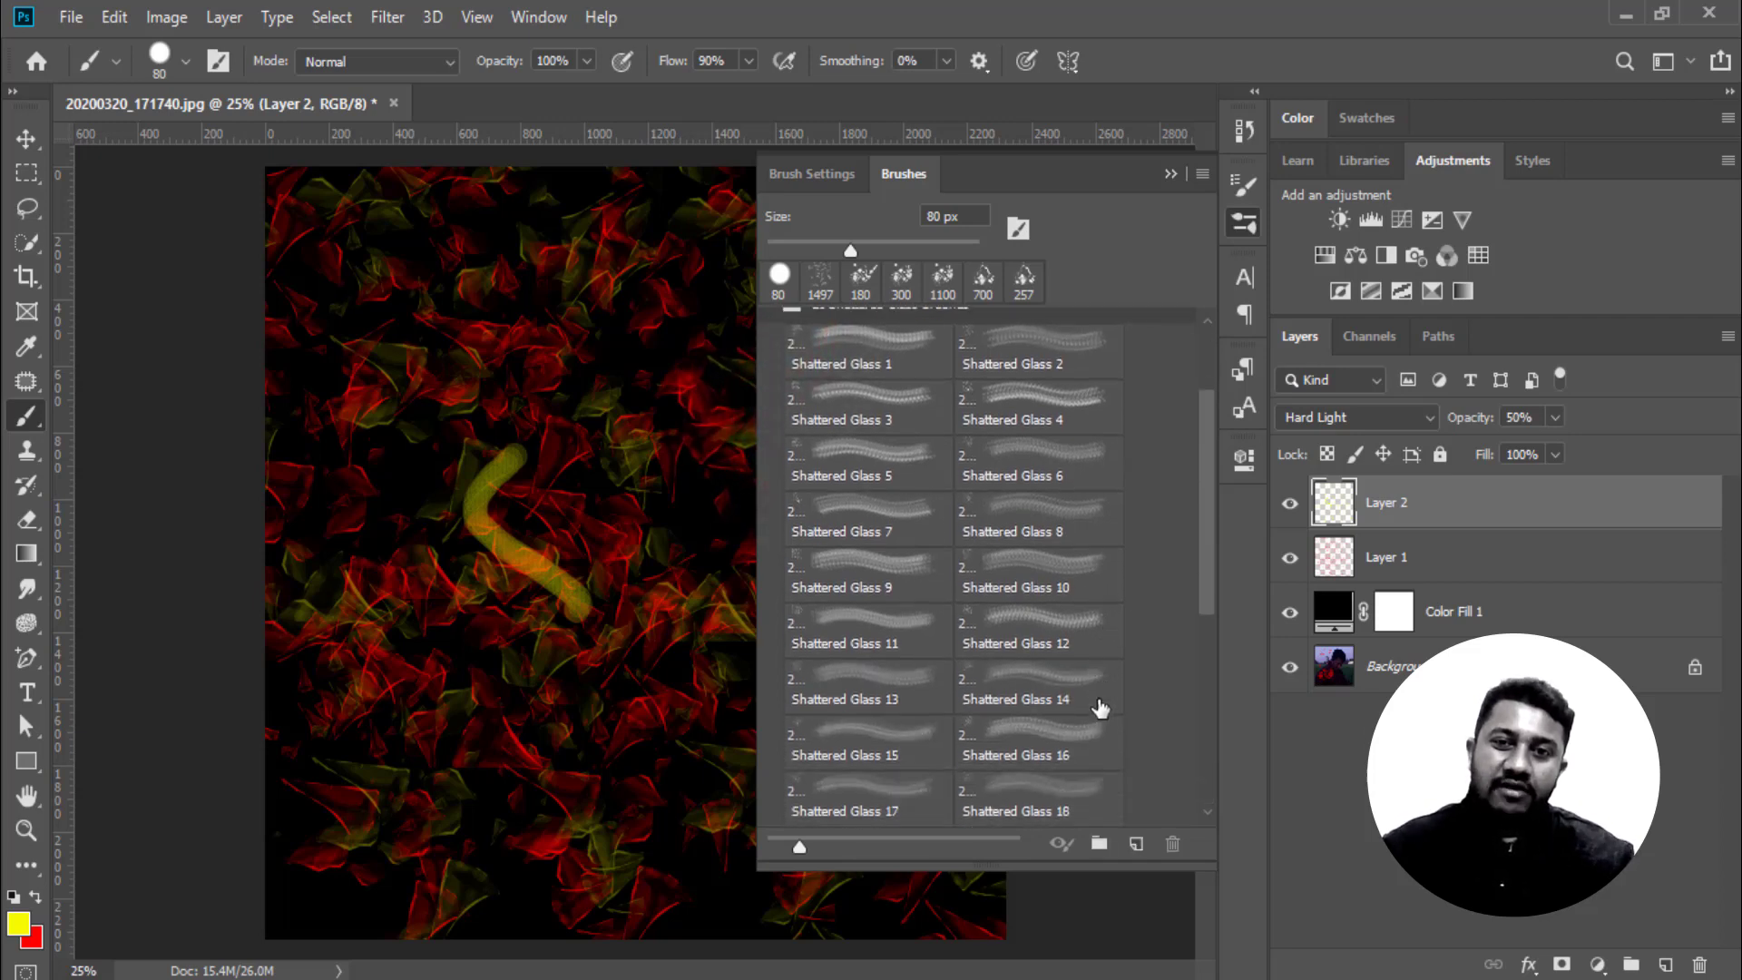
{"action": "scroll", "coordinate": [1098, 739], "scroll_direction": "down", "scroll_amount": 1}
{"action": "scroll", "coordinate": [1070, 689], "scroll_direction": "down", "scroll_amount": 1}
{"action": "scroll", "coordinate": [1016, 629], "scroll_direction": "down", "scroll_amount": 1}
{"action": "scroll", "coordinate": [1070, 490], "scroll_direction": "down", "scroll_amount": 2}
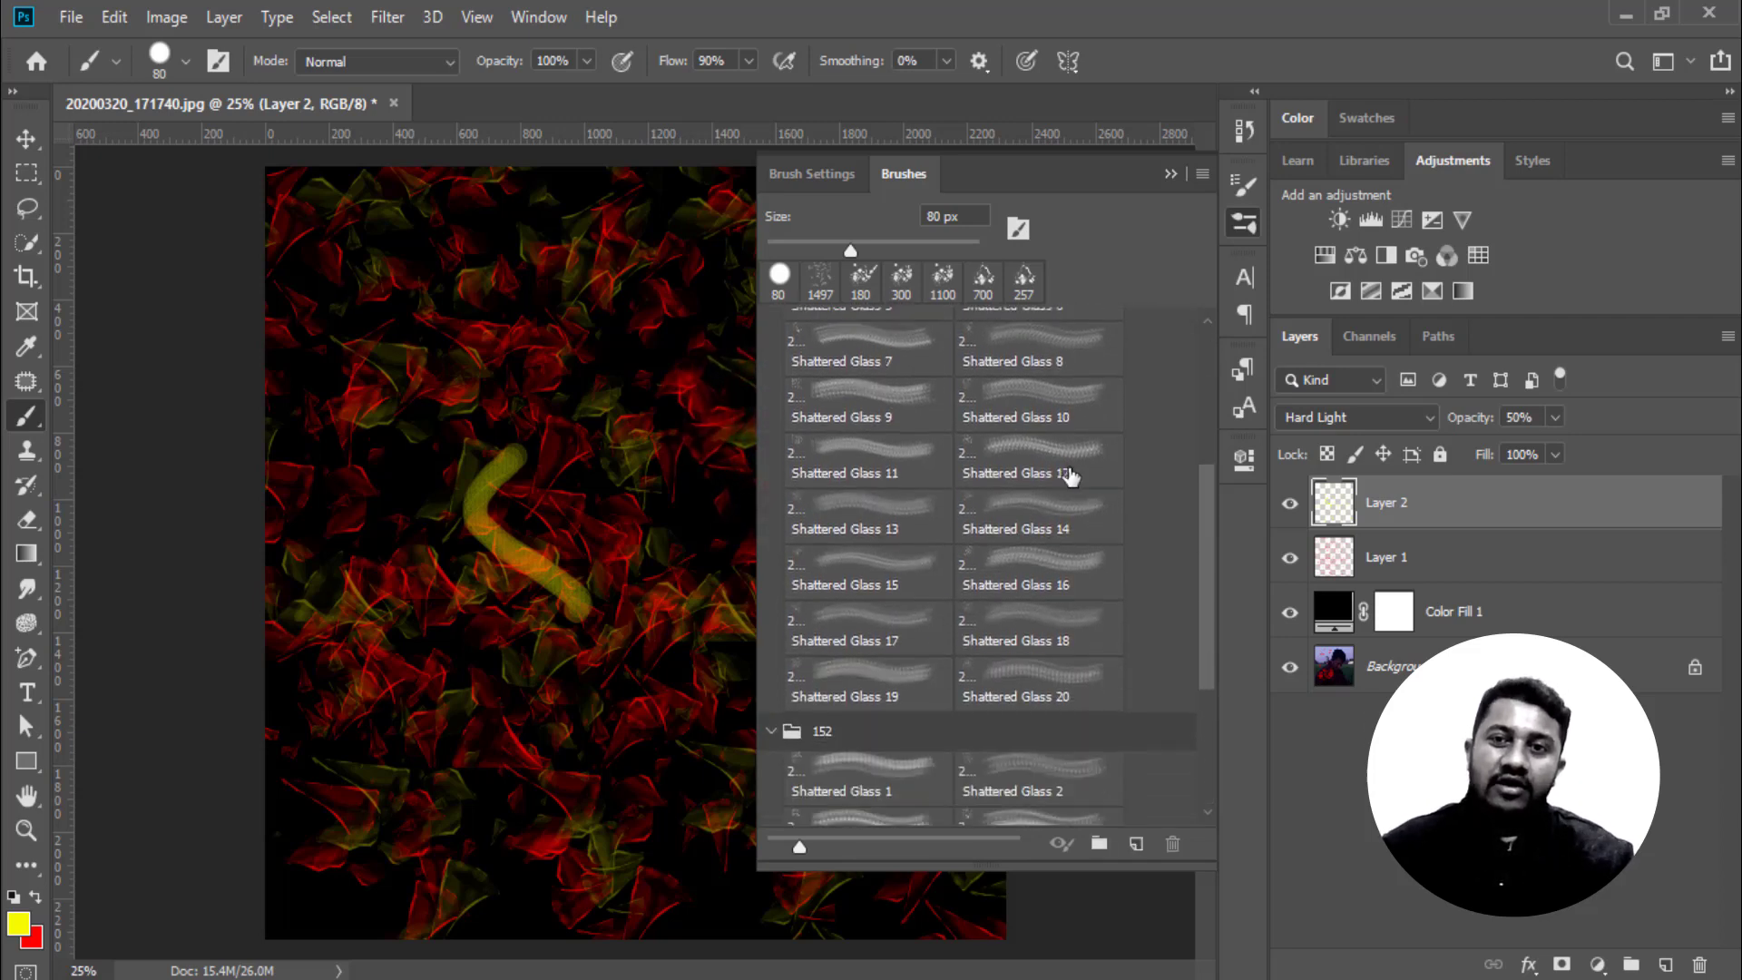
{"action": "scroll", "coordinate": [1134, 545], "scroll_direction": "down", "scroll_amount": 2}
{"action": "mouse_move", "coordinate": [1205, 609]}
{"action": "left_mouse_down"}
{"action": "mouse_move", "coordinate": [1206, 528]}
{"action": "mouse_move", "coordinate": [1233, 737]}
{"action": "left_mouse_up"}
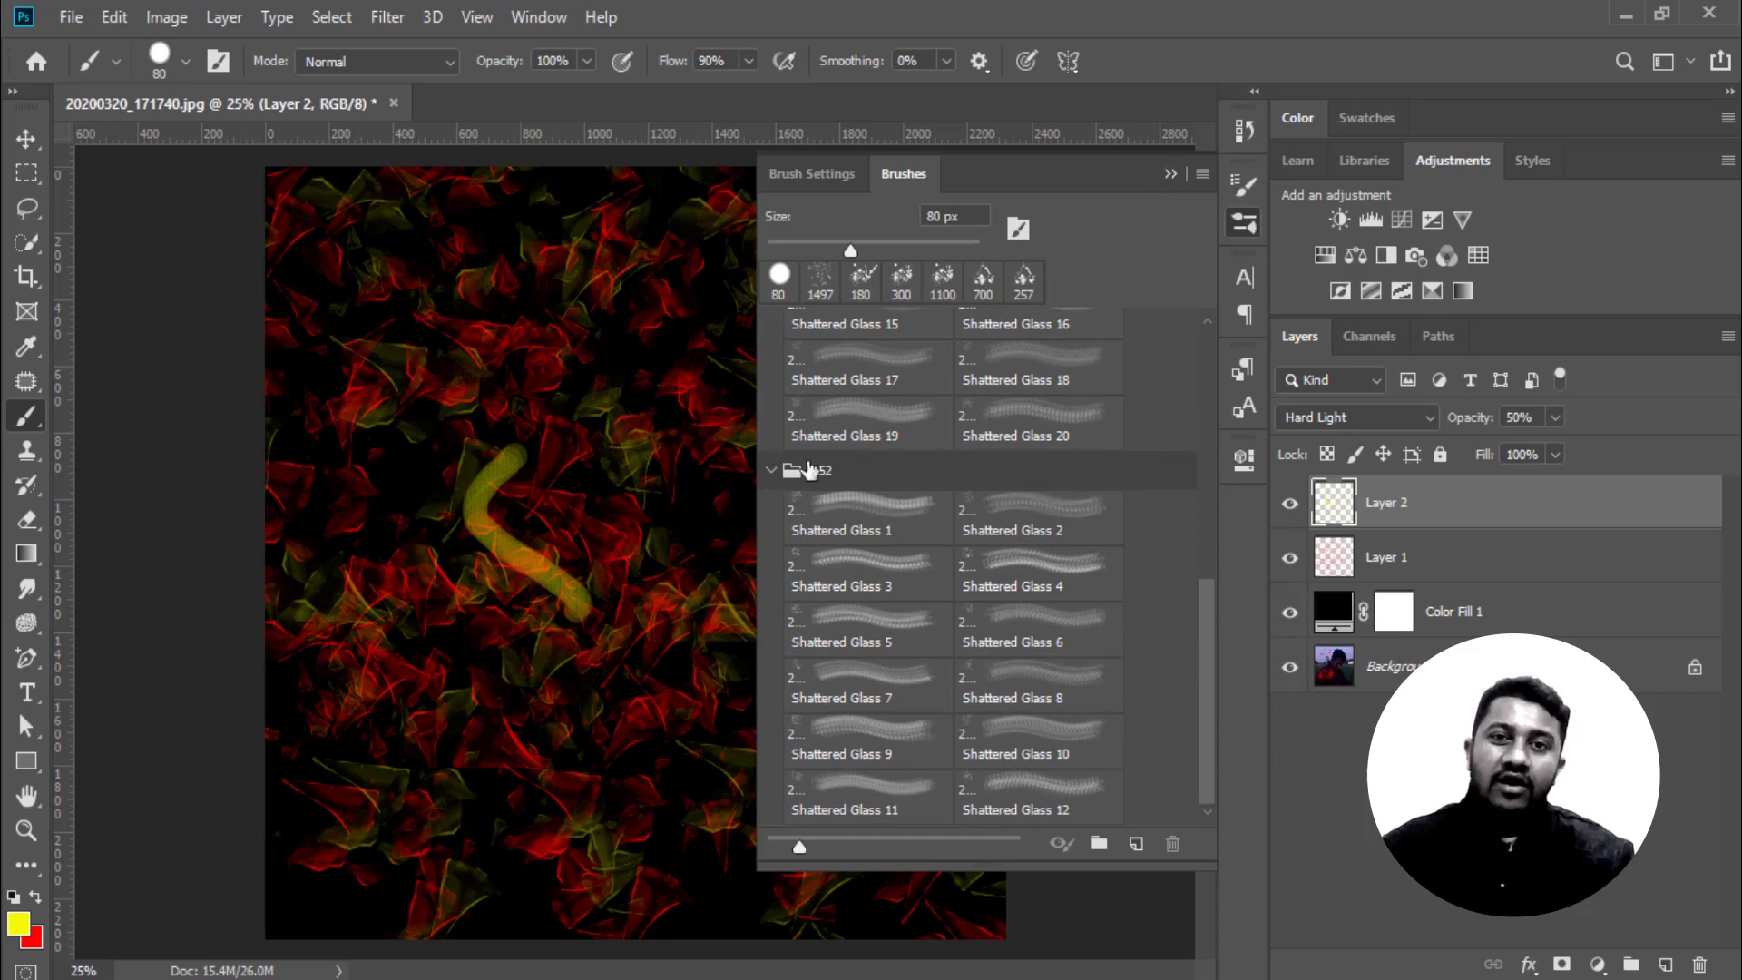
{"action": "left_click", "coordinate": [770, 470]}
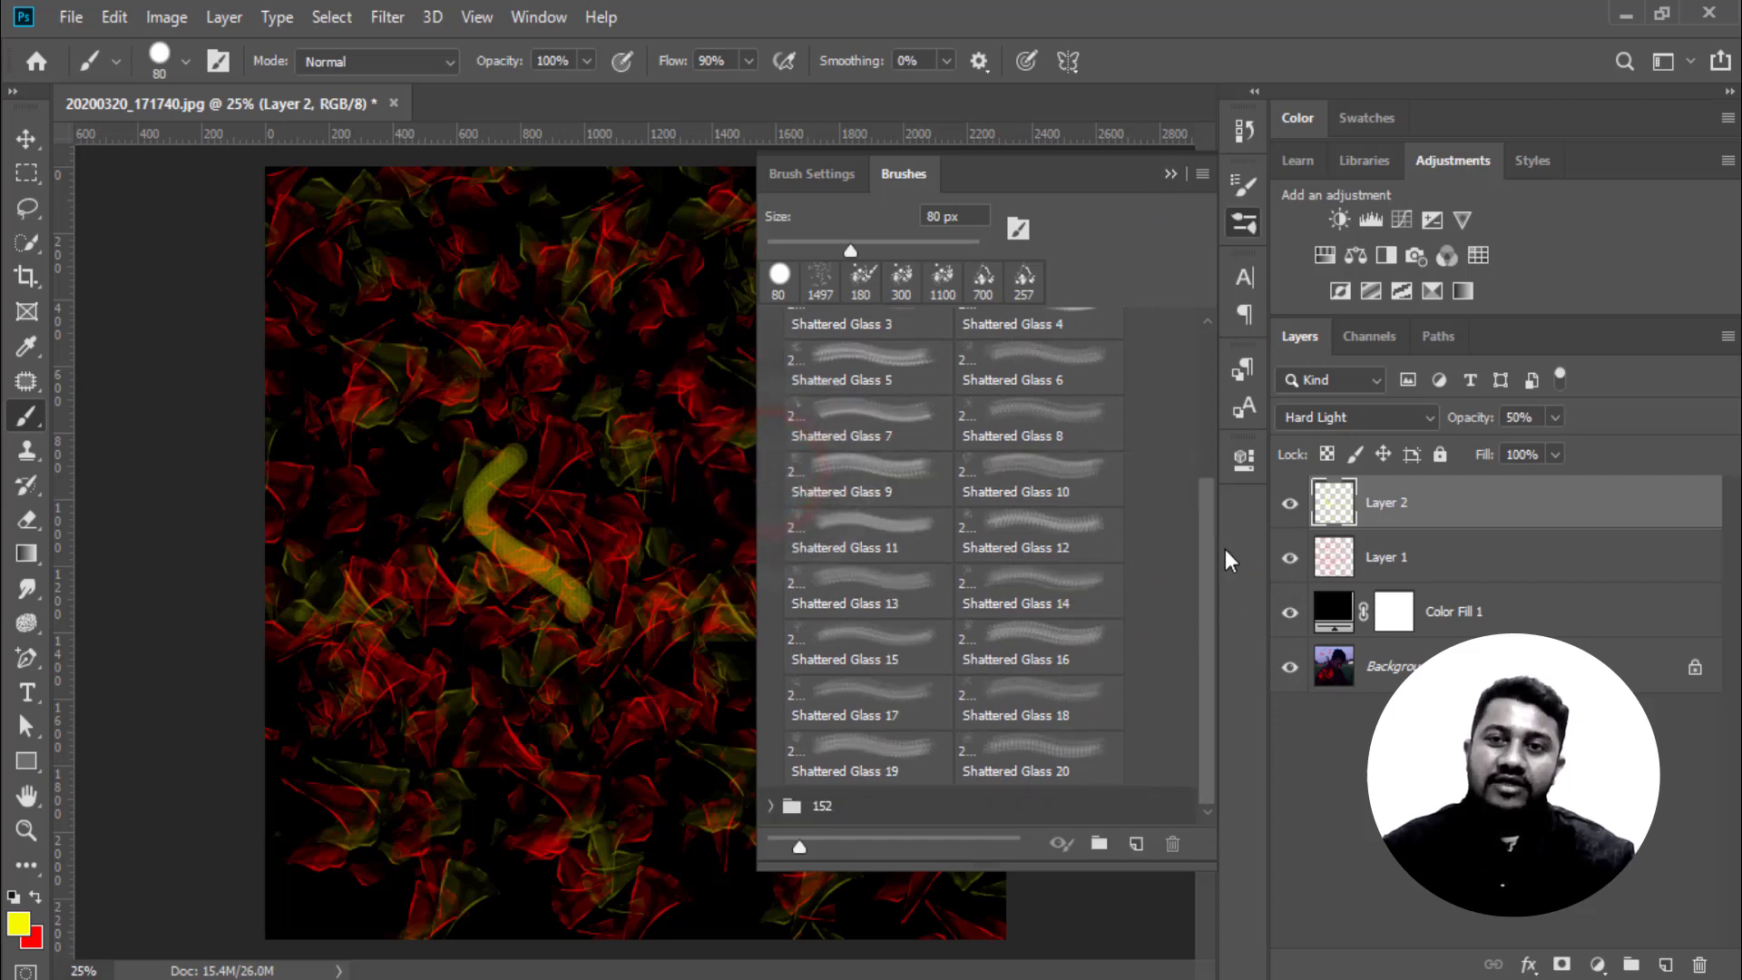
{"action": "left_click_drag", "start_coordinate": [1211, 563], "coordinate": [1207, 405]}
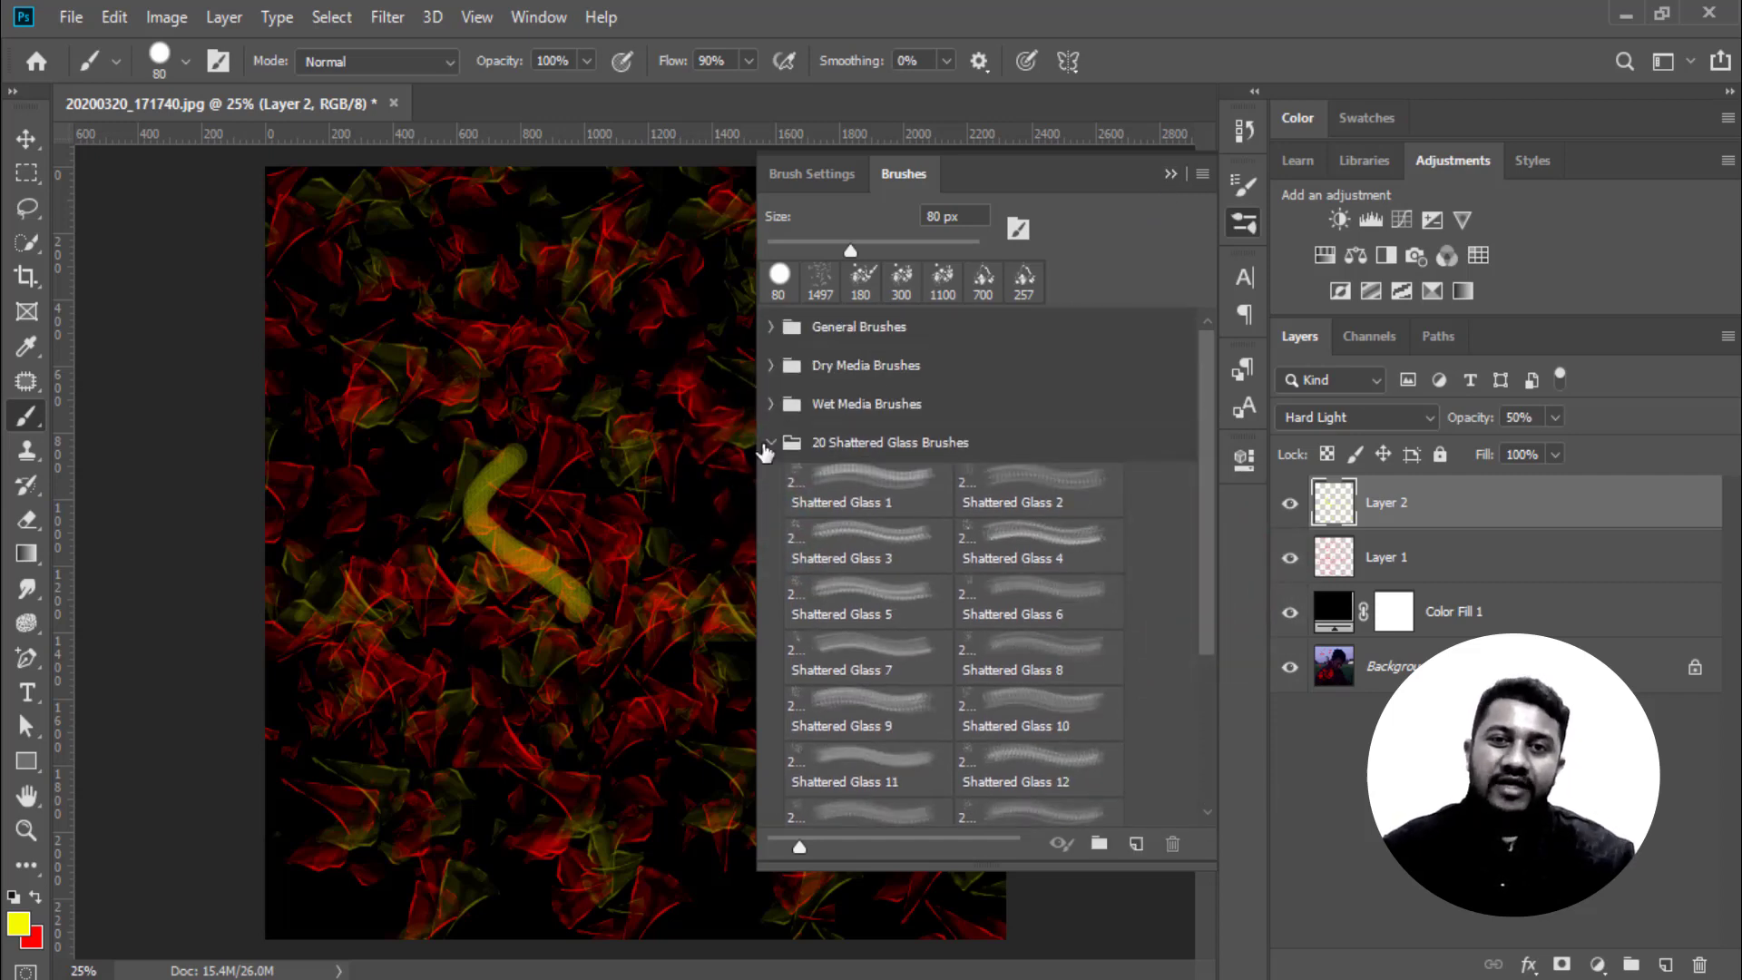
{"action": "left_click", "coordinate": [769, 444]}
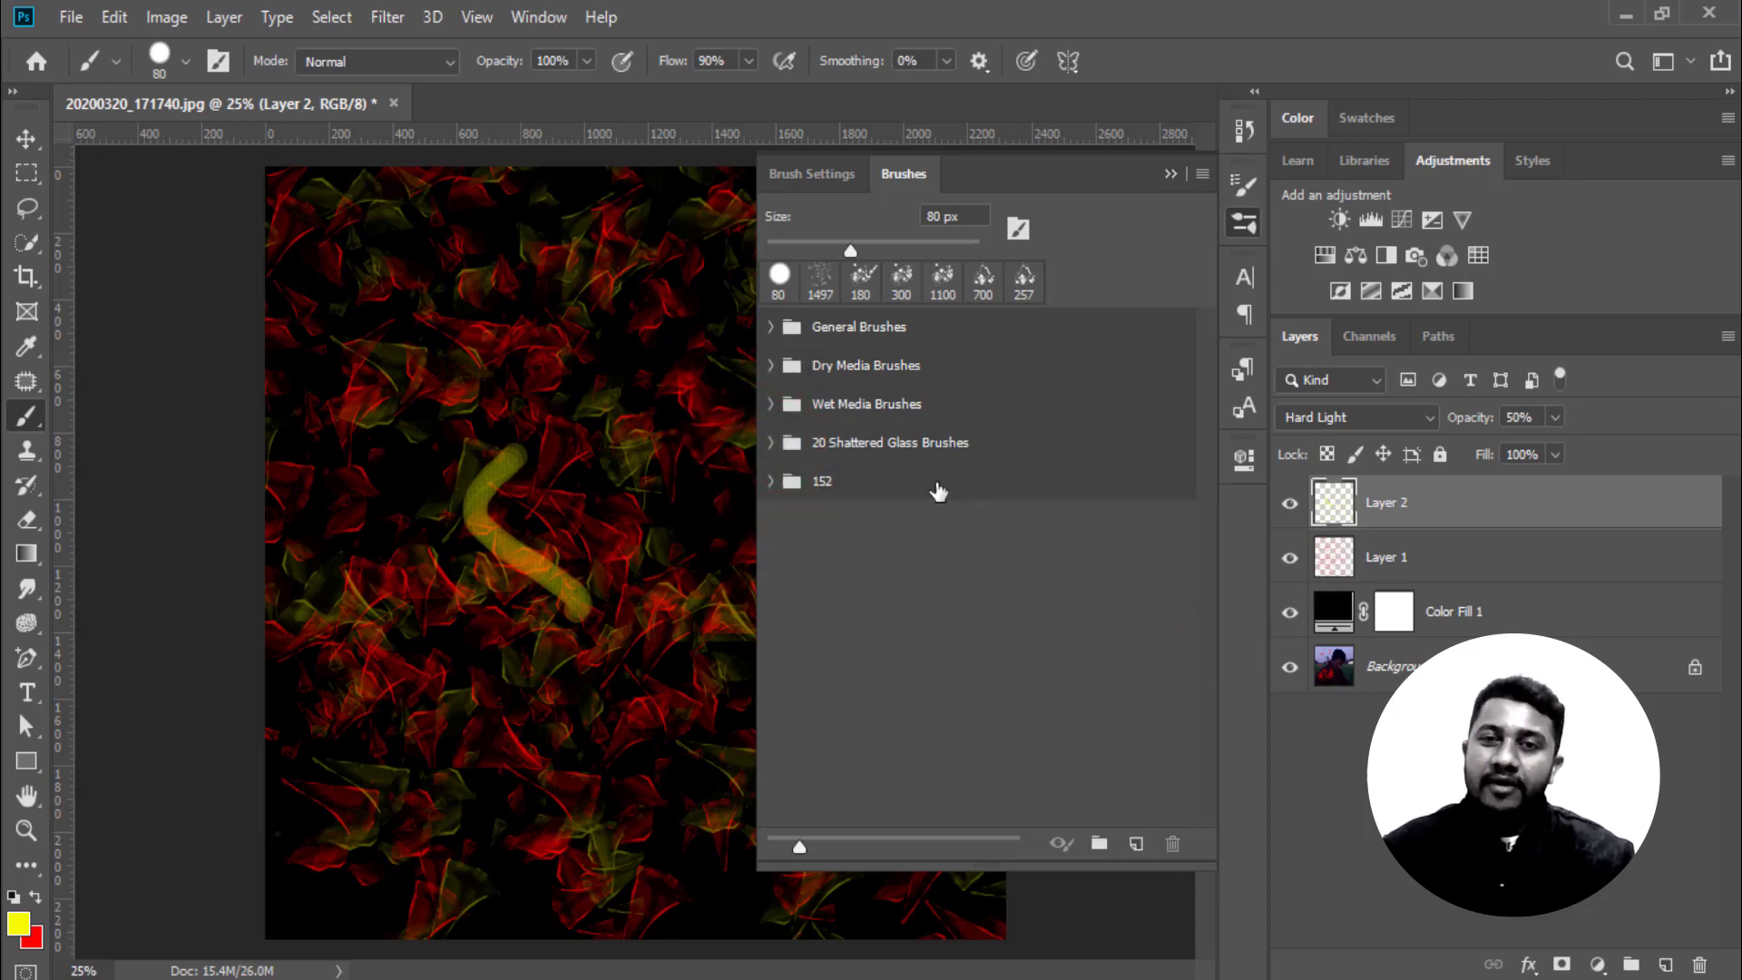
{"action": "mouse_move", "coordinate": [937, 482]}
{"action": "left_mouse_down"}
{"action": "mouse_move", "coordinate": [988, 509]}
{"action": "mouse_move", "coordinate": [1172, 843]}
{"action": "left_mouse_up"}
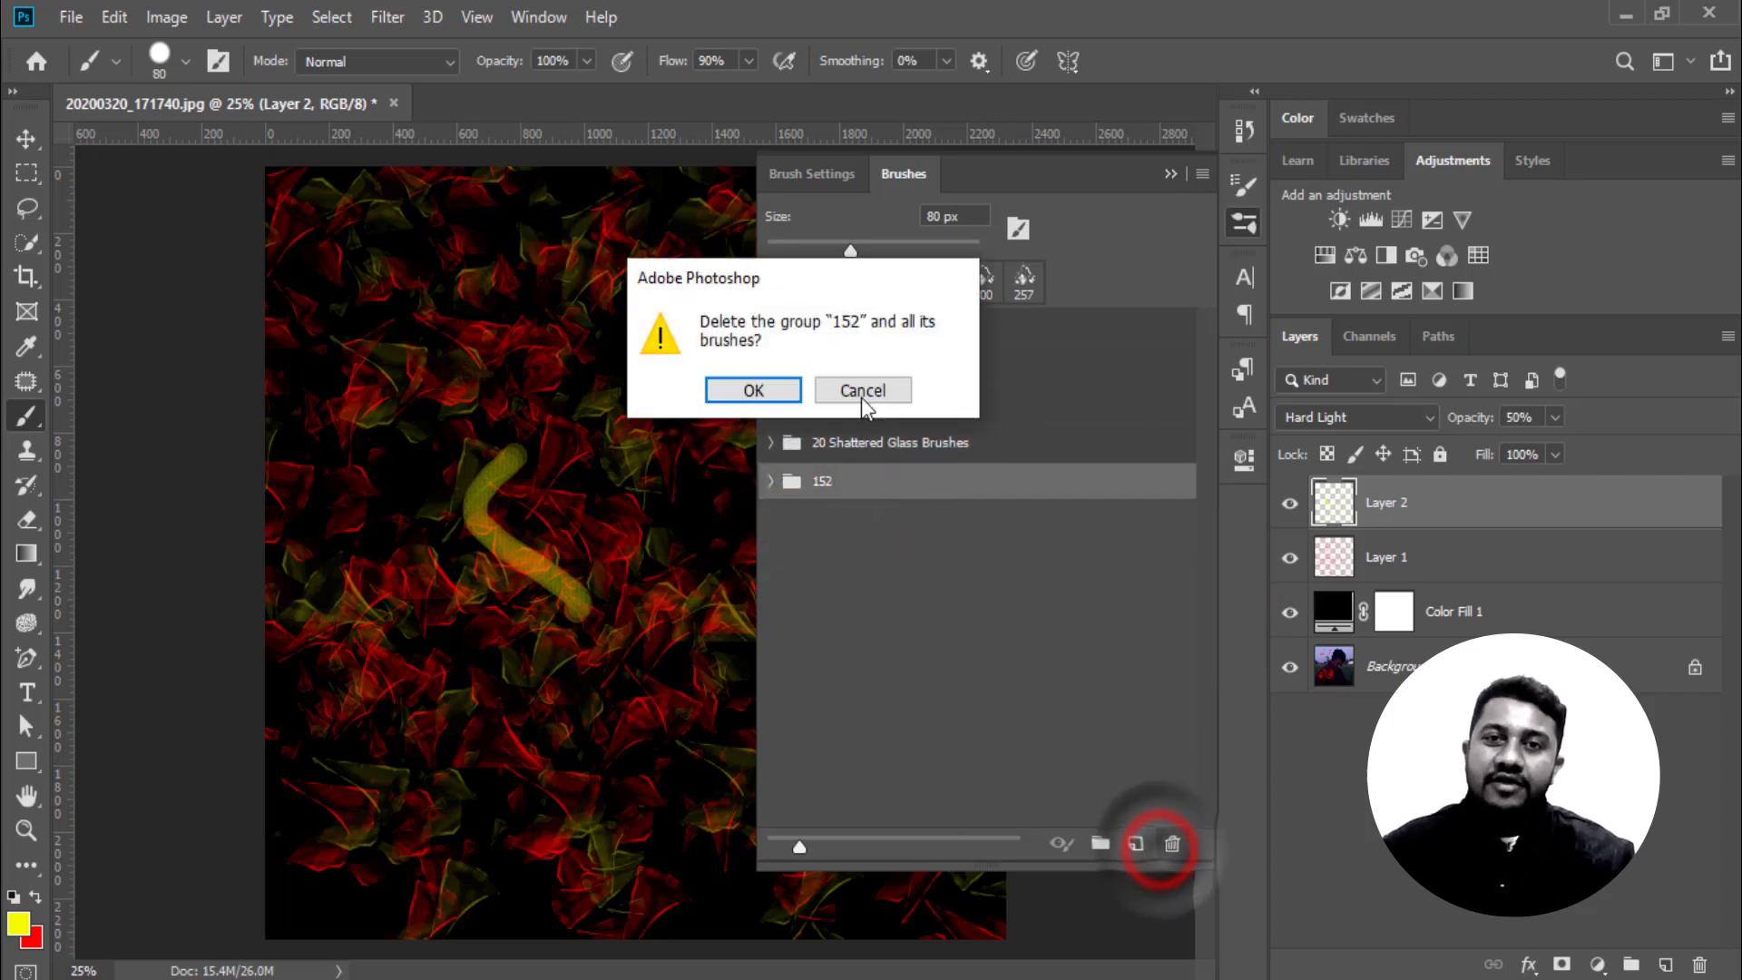
{"action": "left_click", "coordinate": [753, 390]}
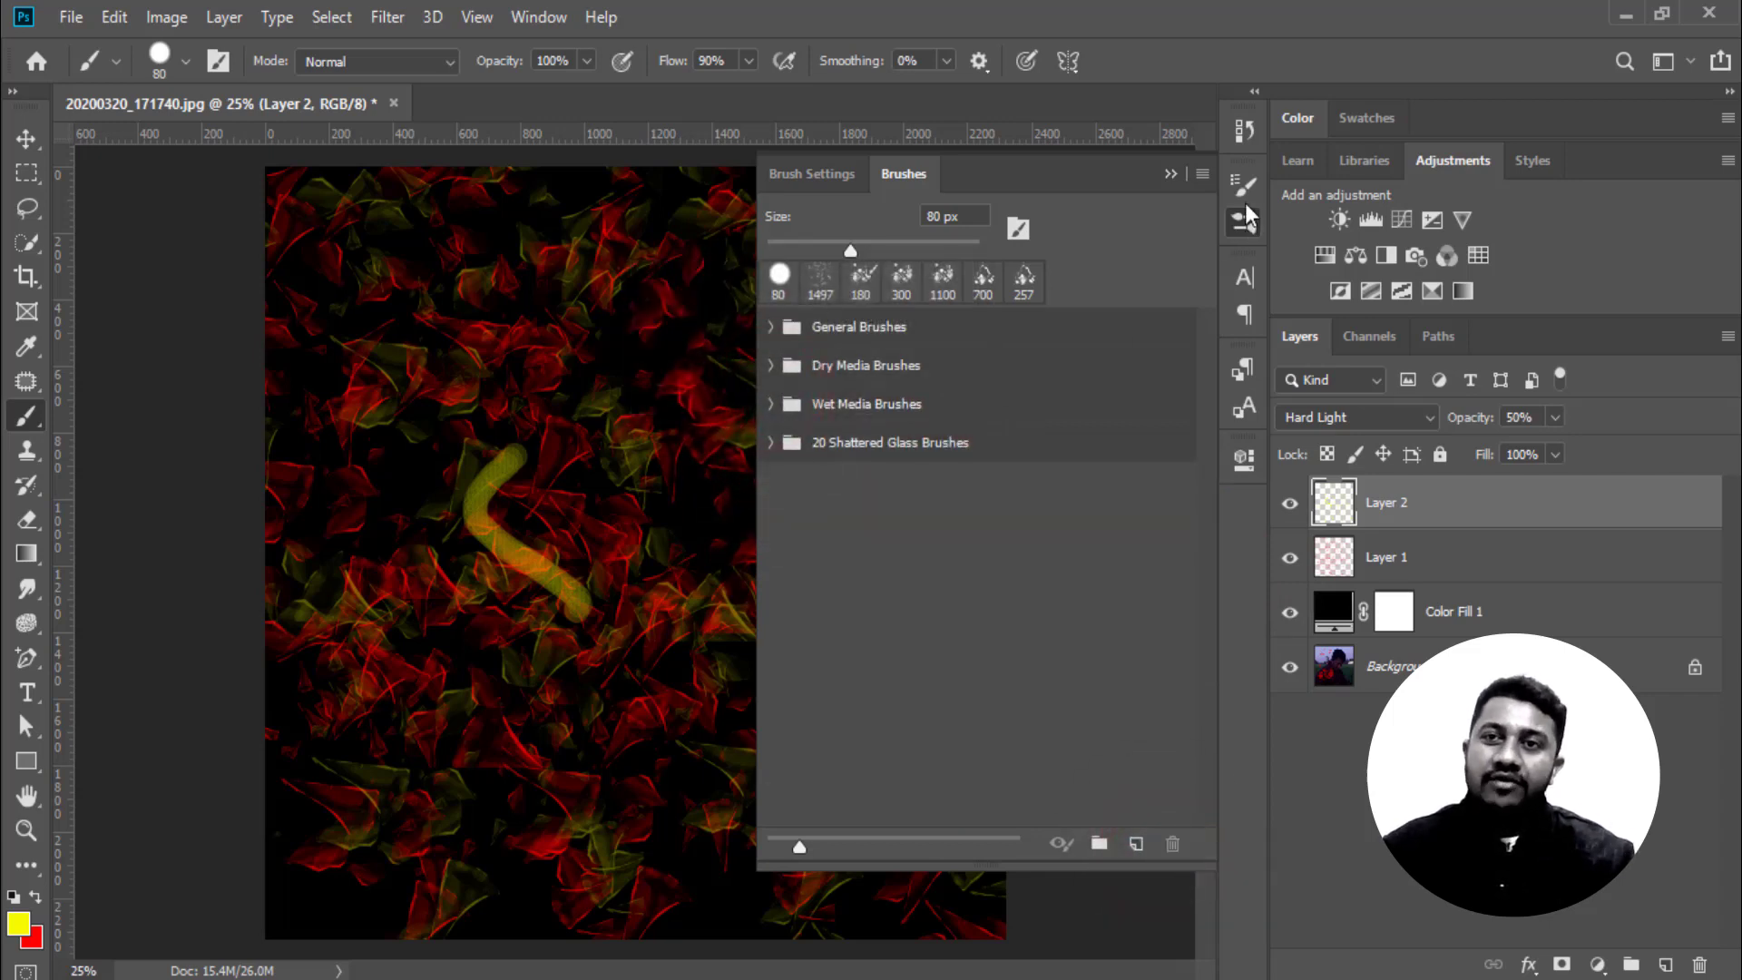
Close the Brushes panel and then the whole brush panel group
{"action": "left_click", "coordinate": [1203, 174]}
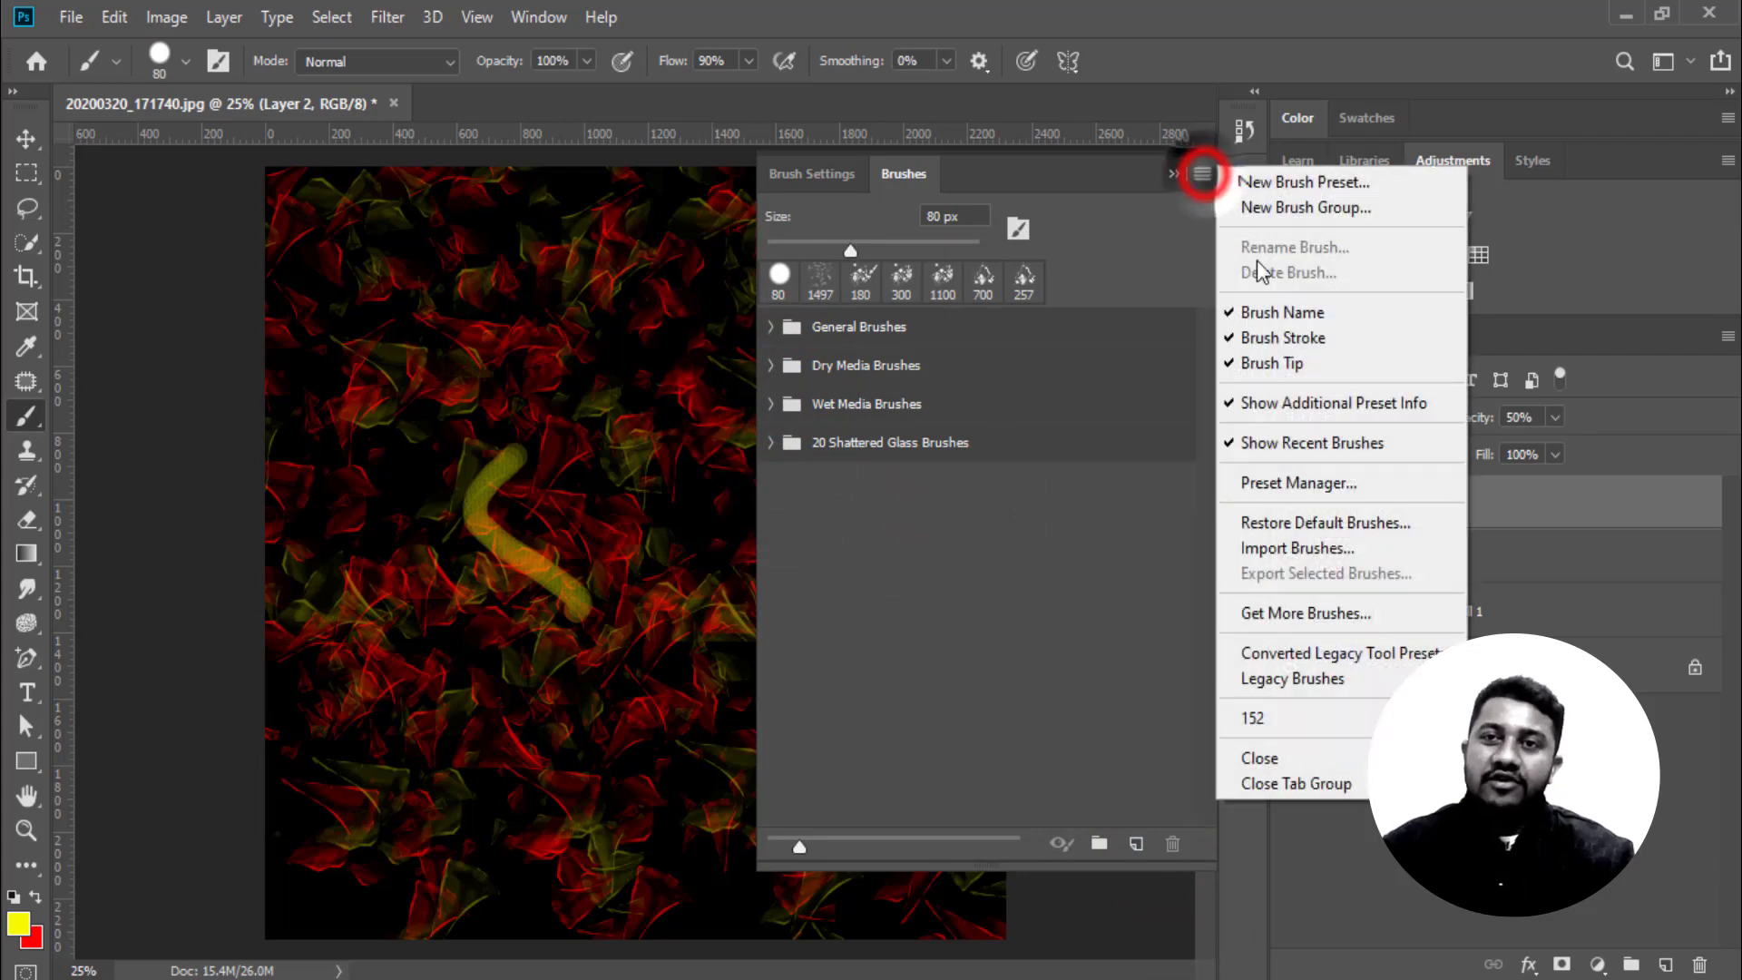
{"action": "left_click", "coordinate": [1337, 767]}
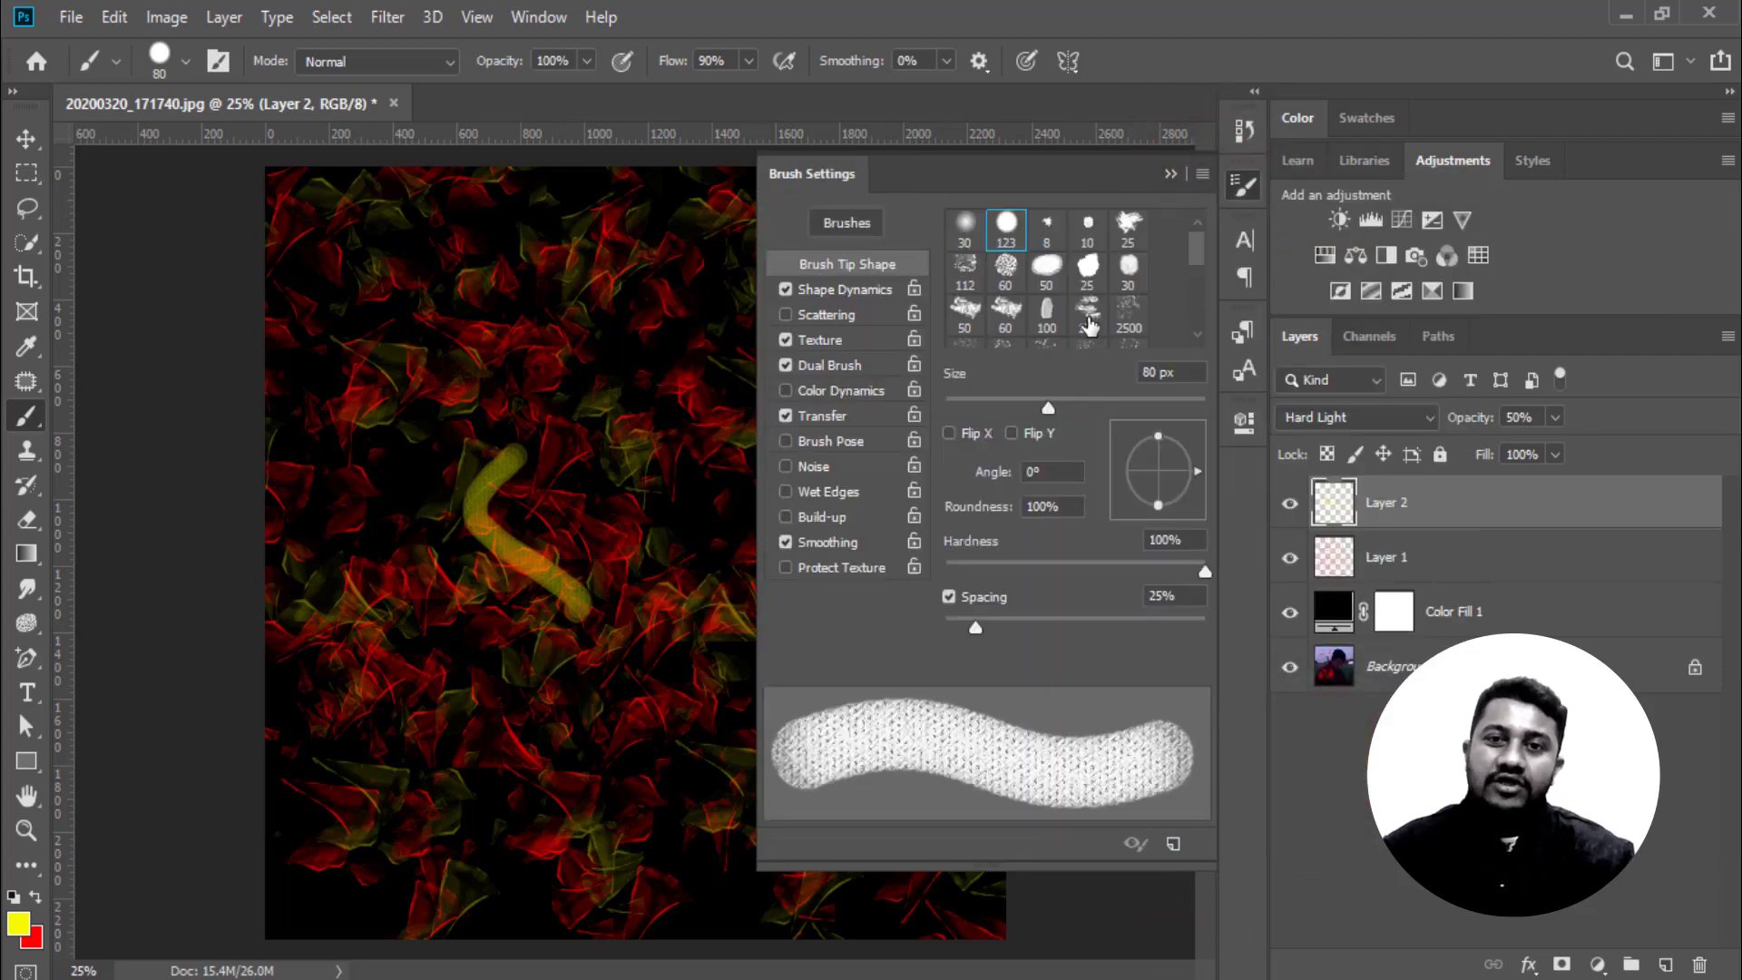
{"action": "left_click", "coordinate": [1203, 175]}
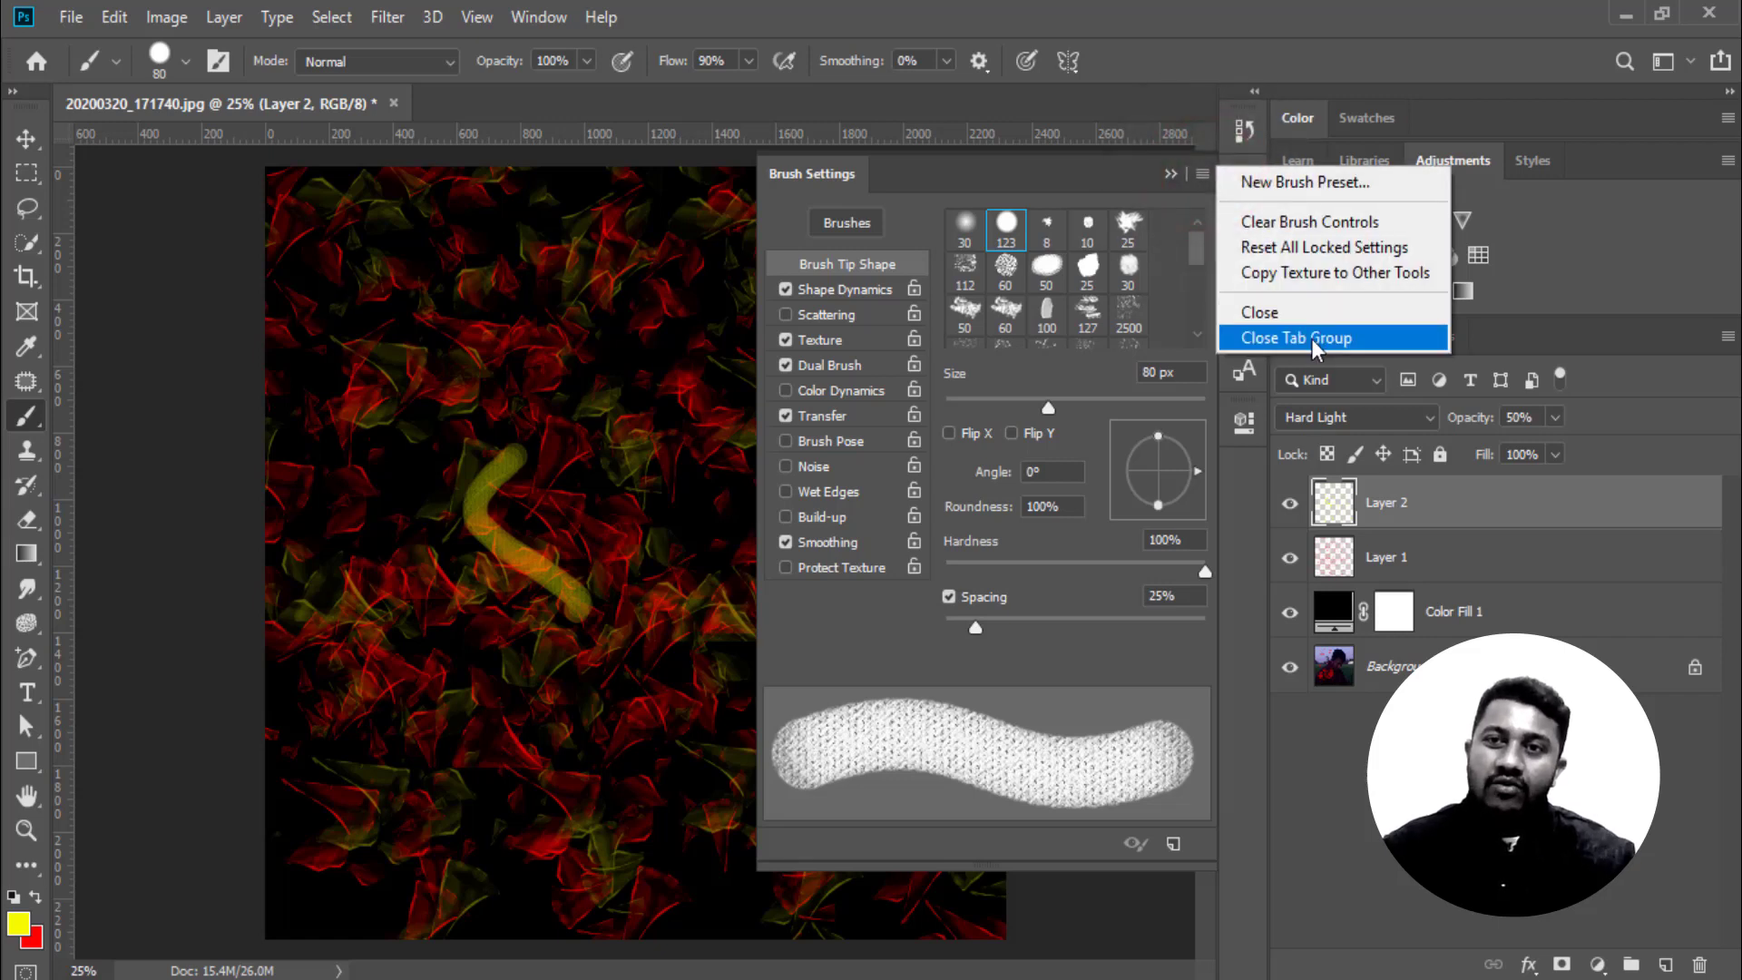
{"action": "left_click", "coordinate": [1348, 339]}
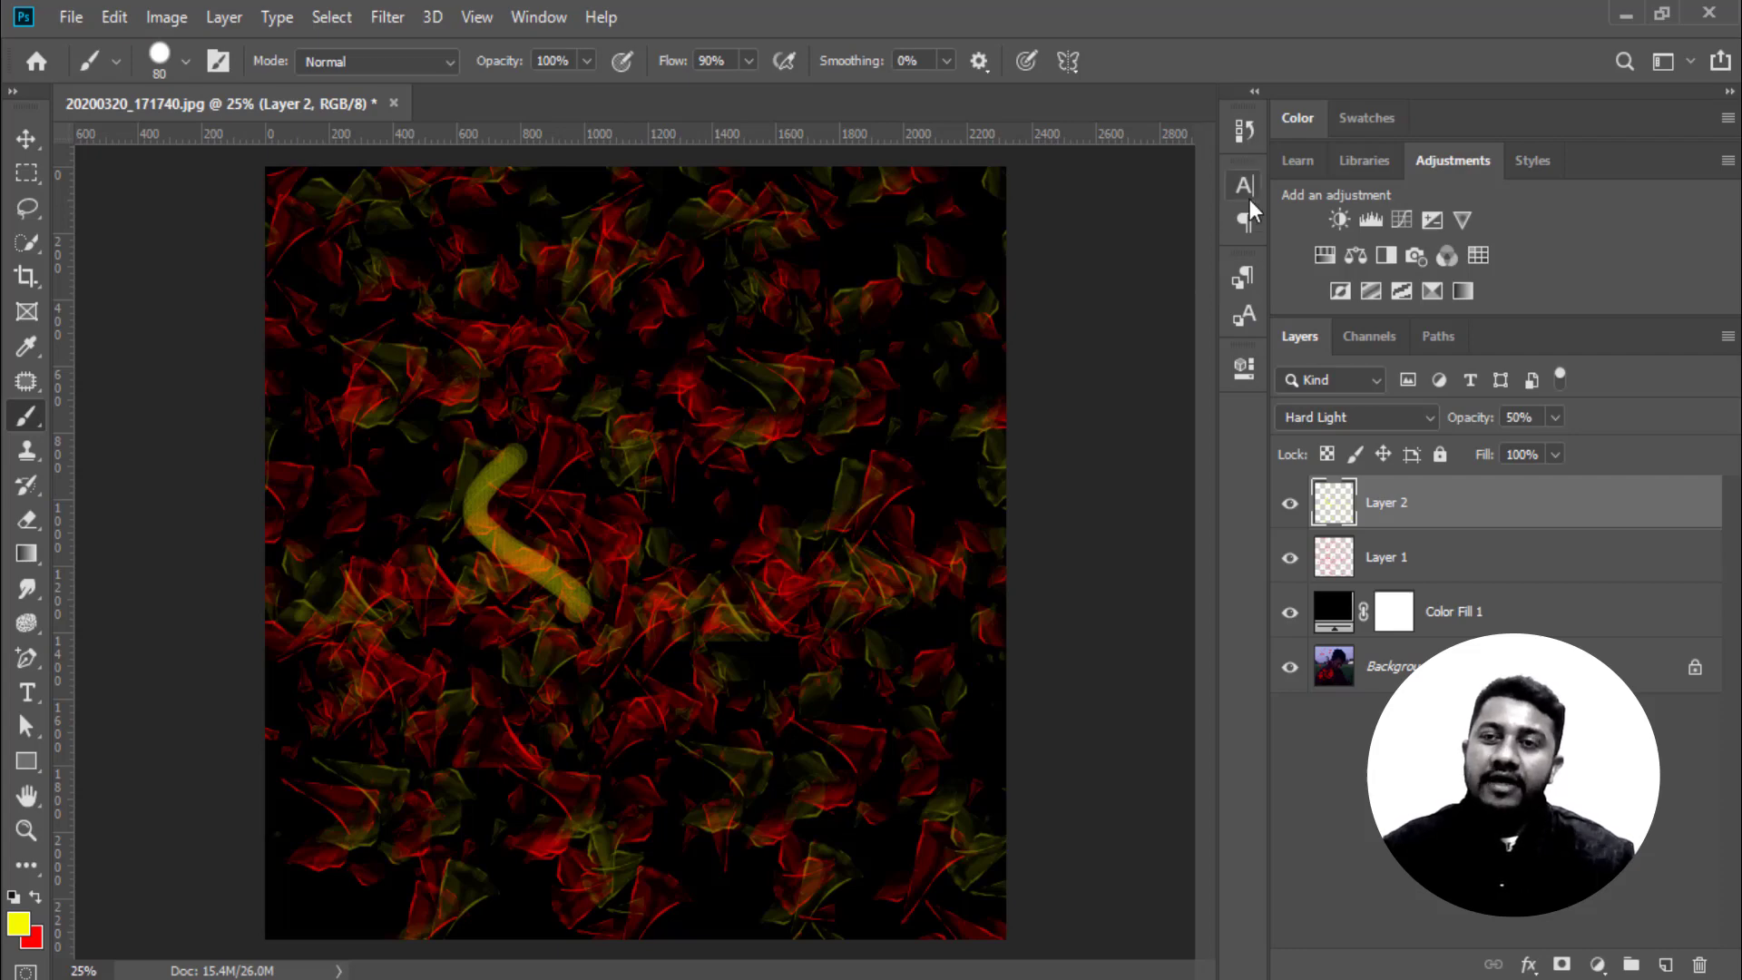
Reopen the Brushes panel, then the Brush Settings panel showing the 80 px tip at 25% spacing
{"action": "left_click", "coordinate": [555, 24]}
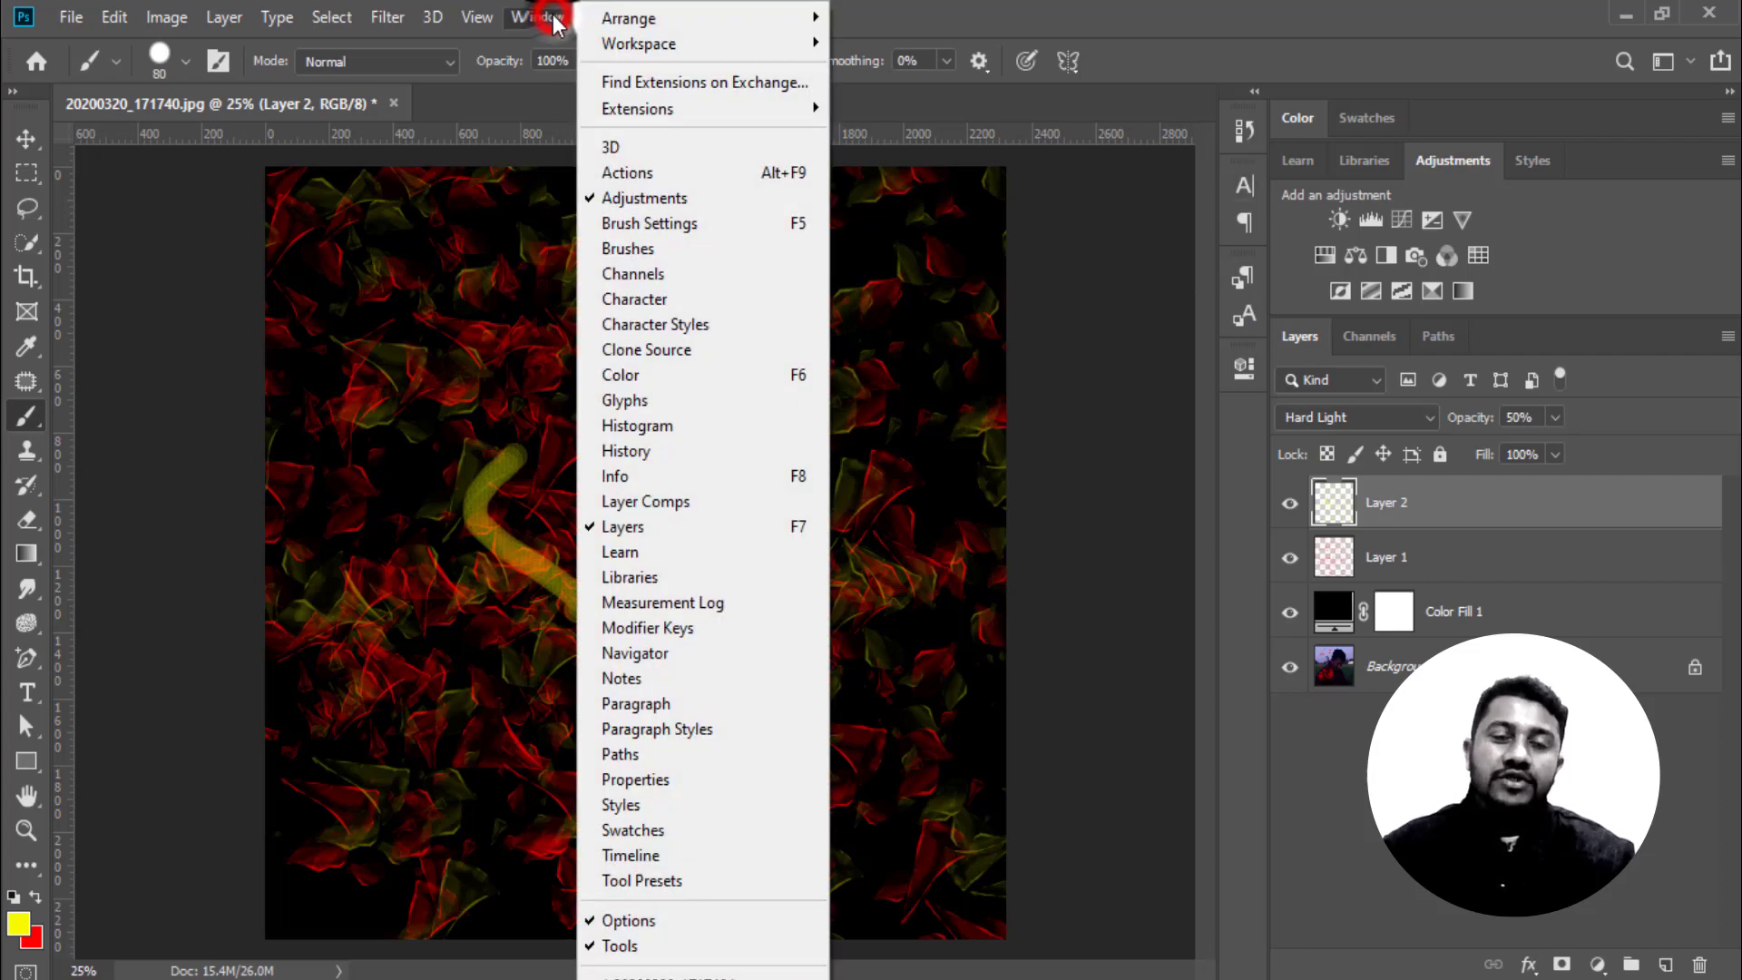
{"action": "left_click", "coordinate": [617, 247]}
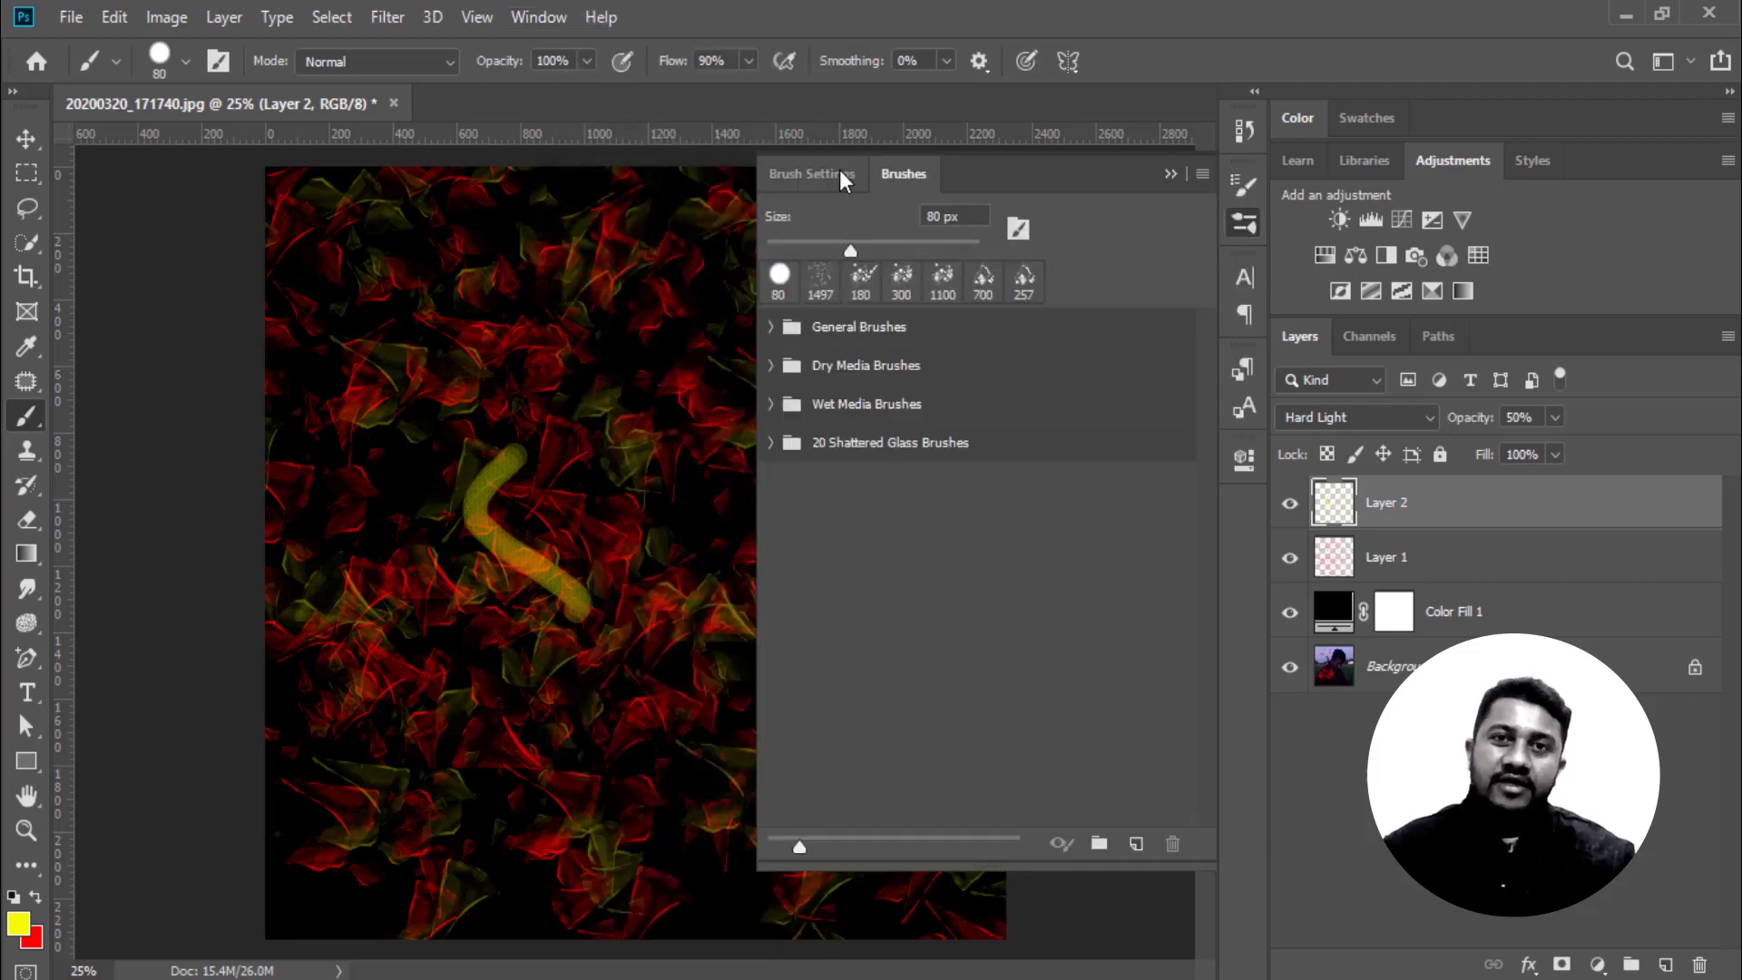
{"action": "left_click", "coordinate": [1171, 173]}
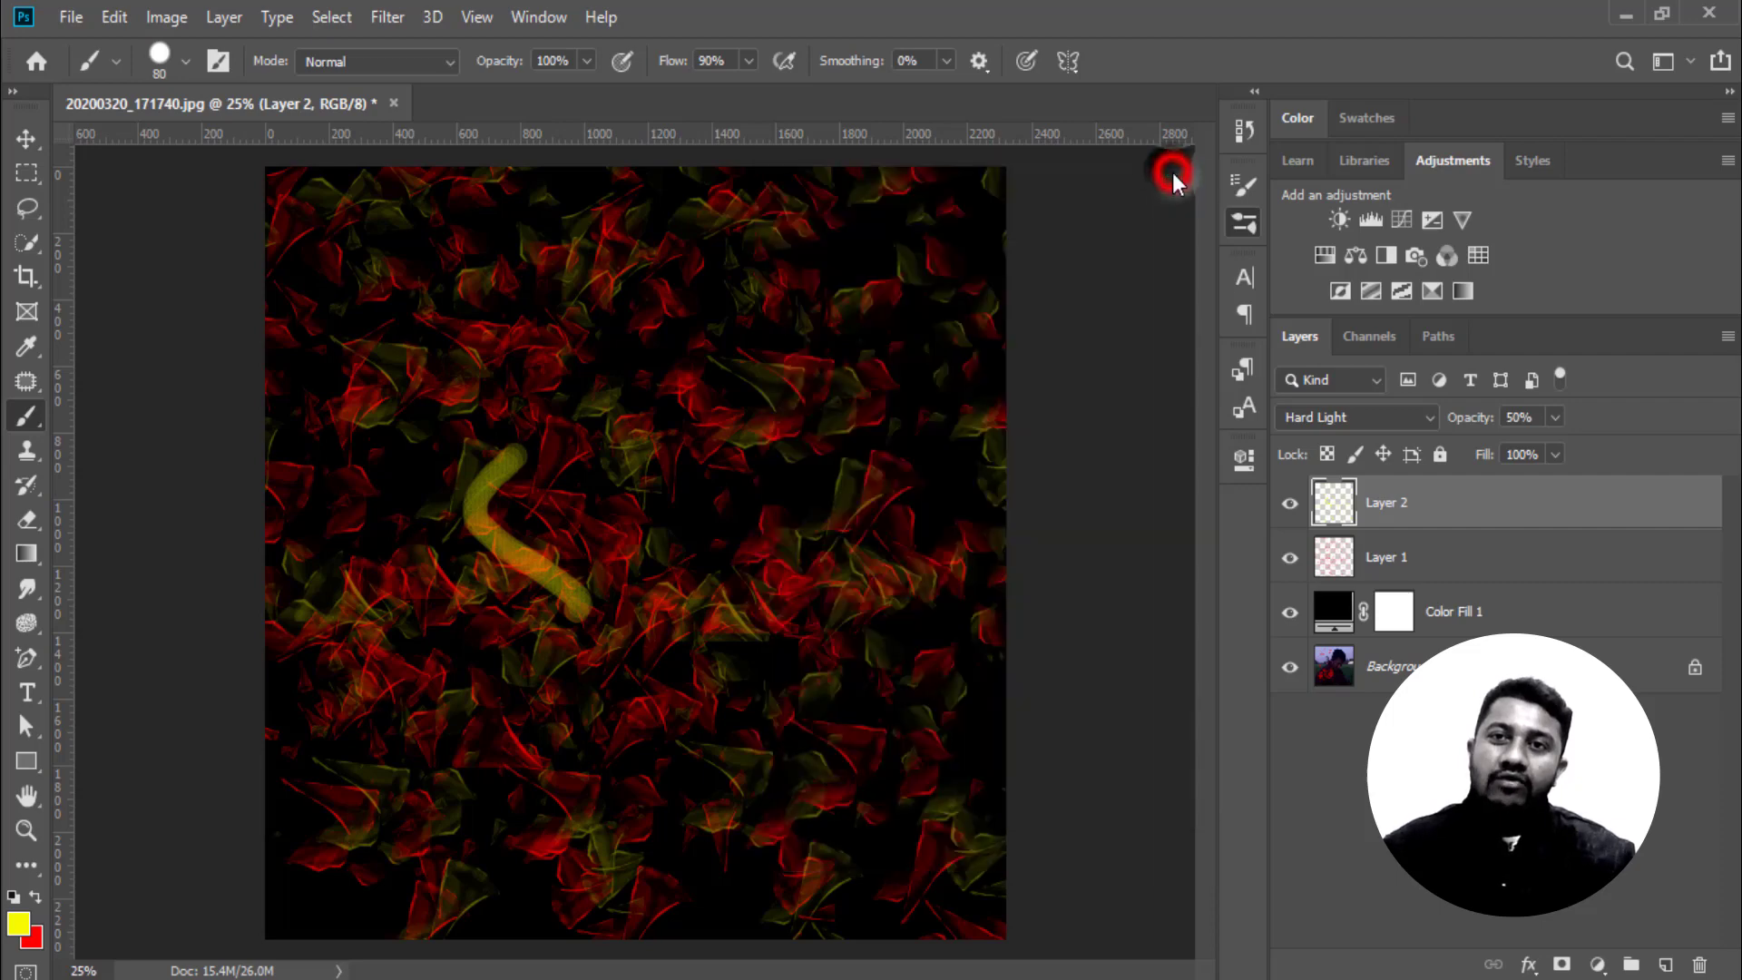
{"action": "left_click", "coordinate": [539, 16]}
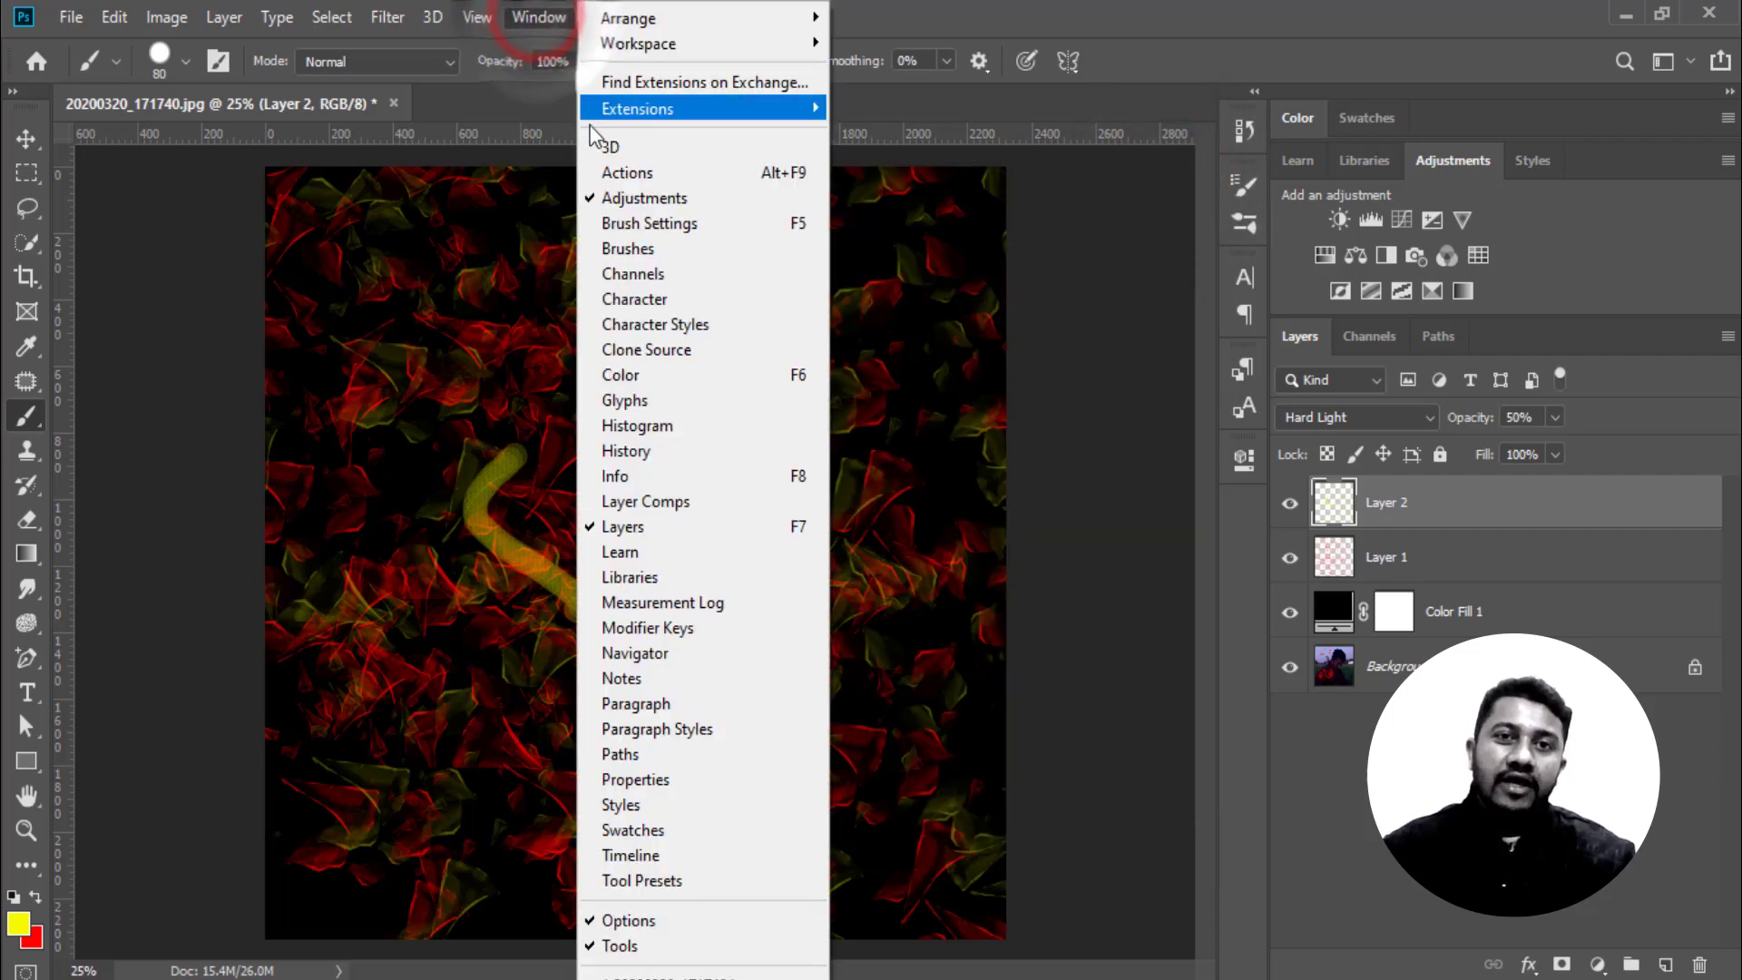
{"action": "left_click", "coordinate": [657, 224]}
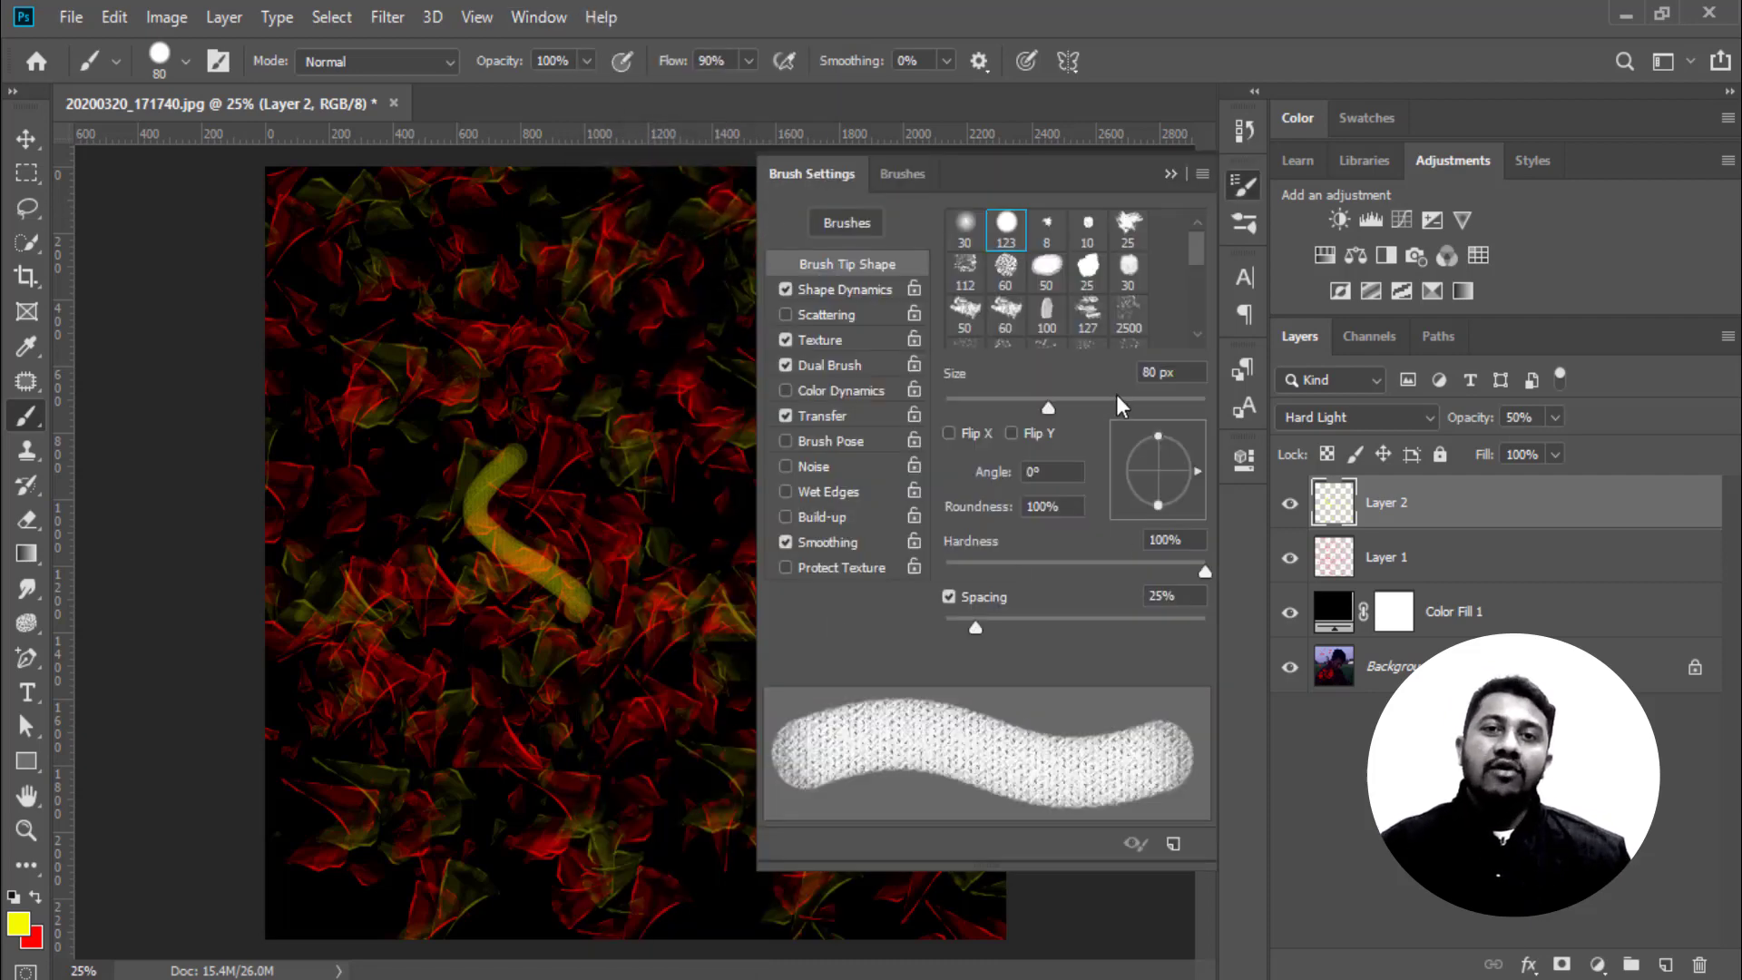
{"action": "left_click", "coordinate": [1599, 966]}
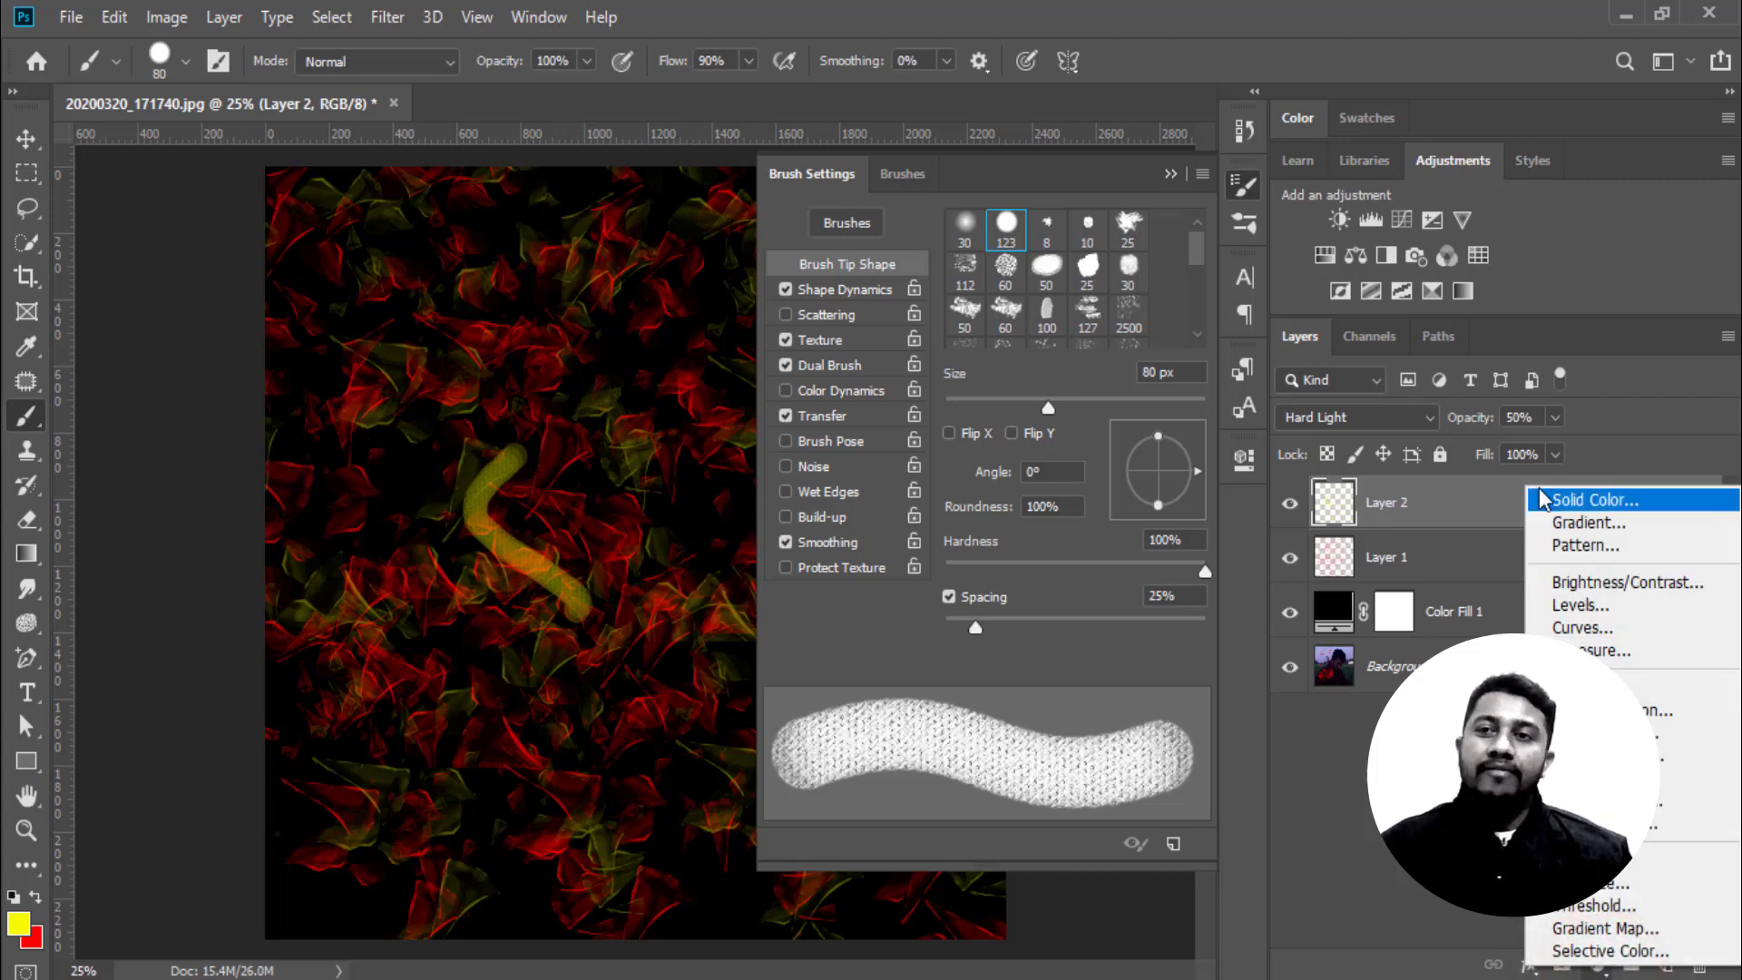
Add a black solid colour fill layer, Color Fill 2
{"action": "left_click", "coordinate": [1651, 504]}
{"action": "left_click_drag", "start_coordinate": [1211, 531], "coordinate": [1076, 703]}
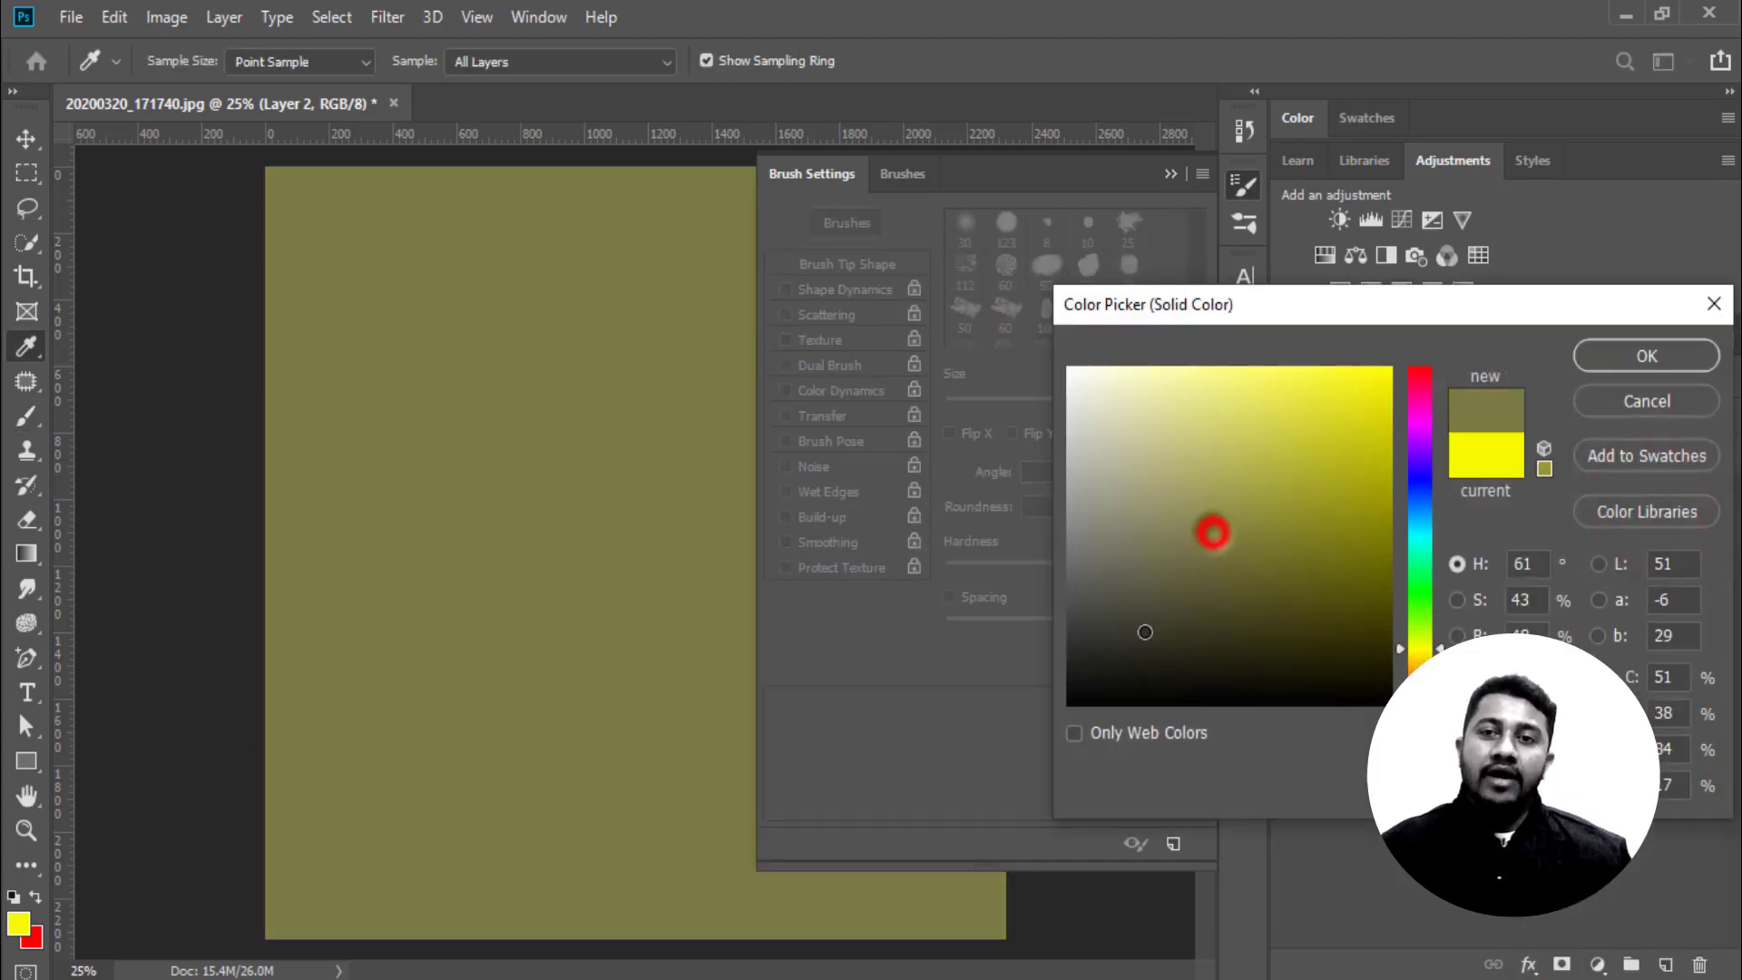
{"action": "left_click", "coordinate": [1596, 354]}
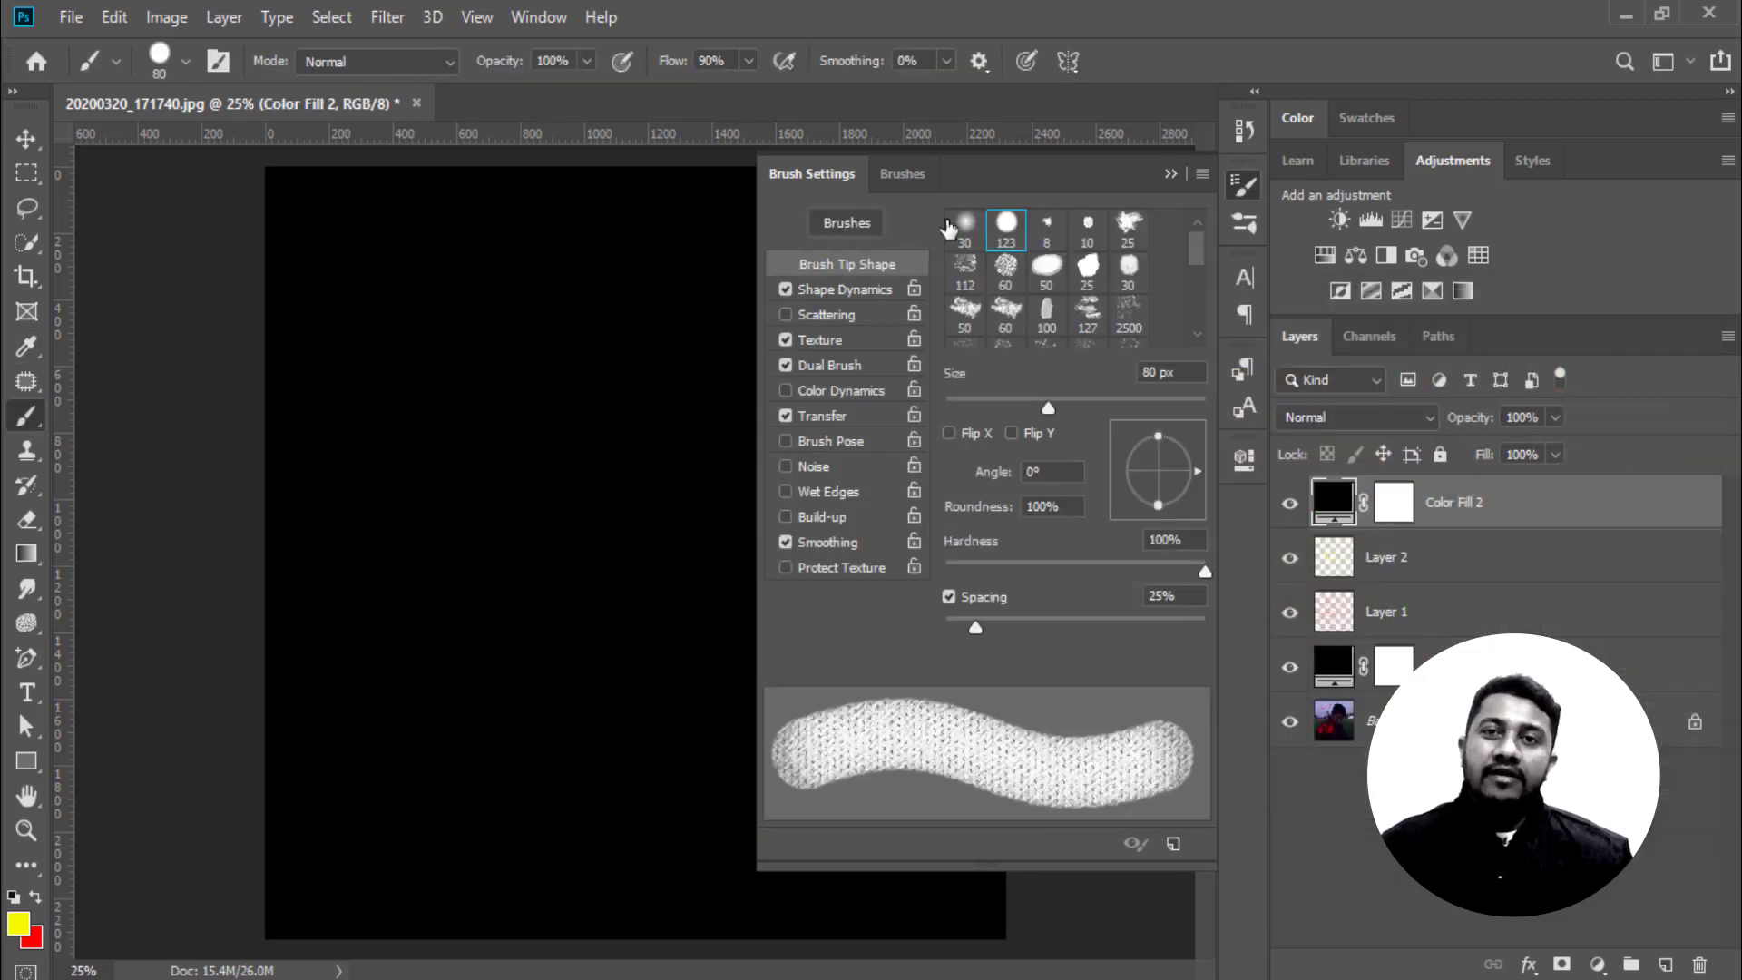
Pick the 30 px soft round brush tip and add an empty Layer 3 on top
{"action": "mouse_move", "coordinate": [1198, 237]}
{"action": "left_mouse_down"}
{"action": "mouse_move", "coordinate": [1196, 310]}
{"action": "mouse_move", "coordinate": [1194, 241]}
{"action": "left_mouse_up"}
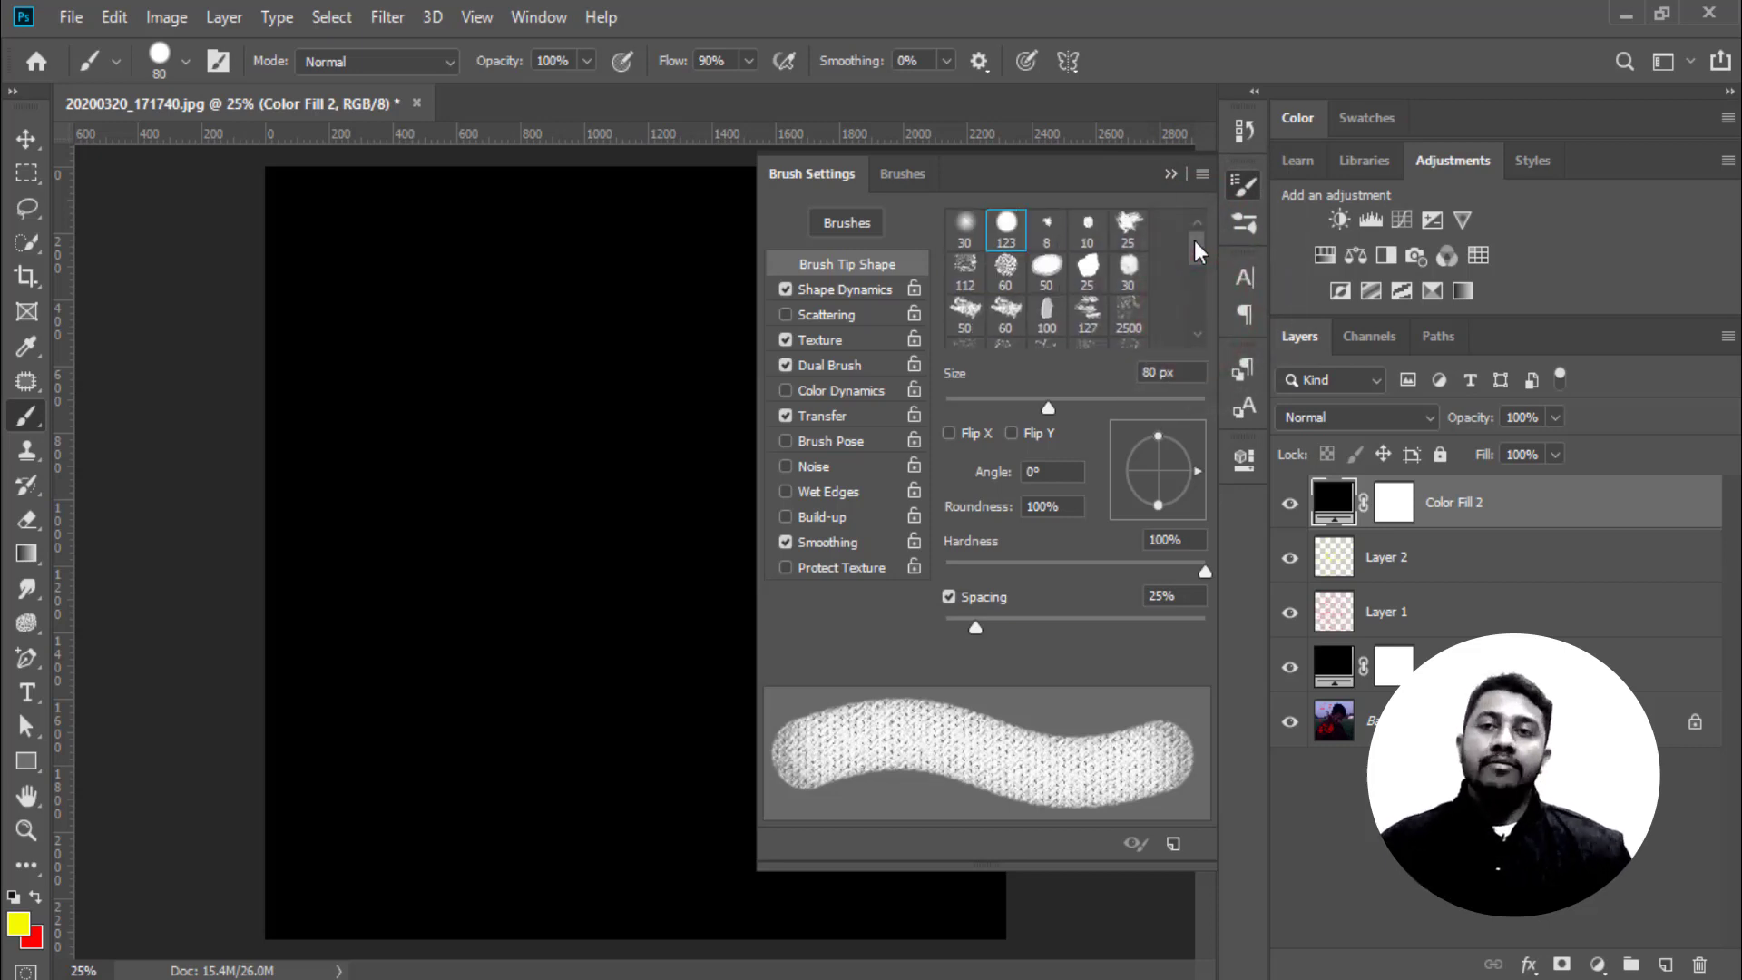
{"action": "left_click", "coordinate": [968, 233]}
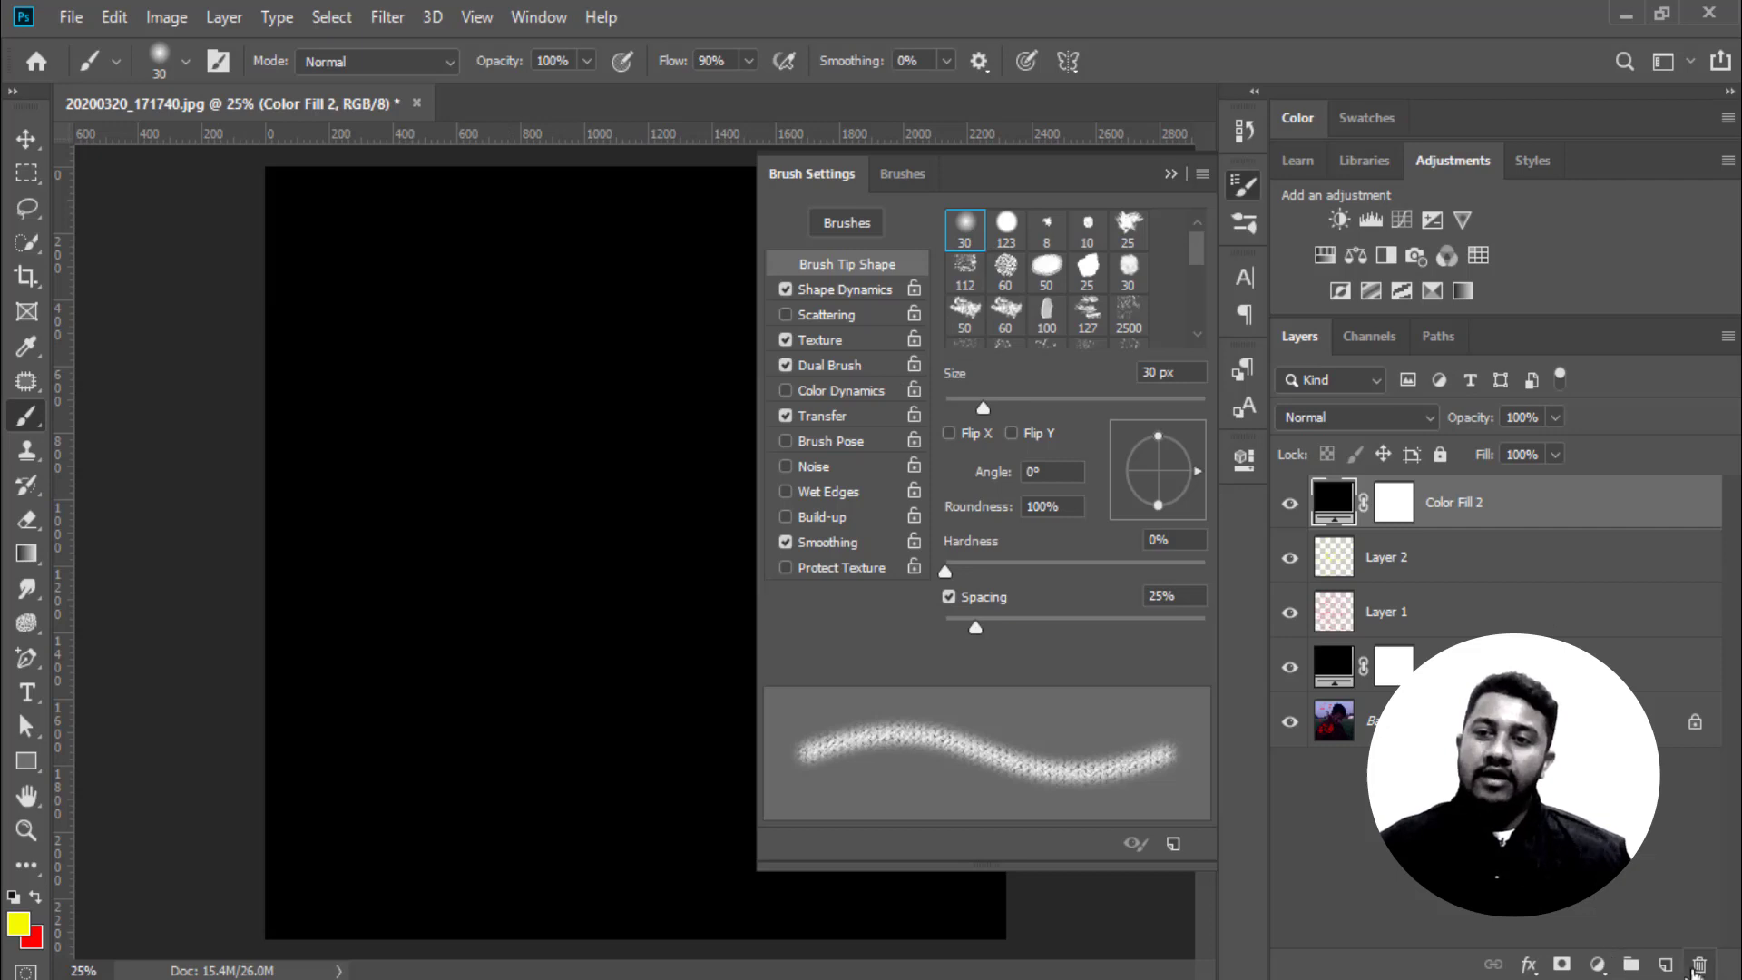
{"action": "left_click", "coordinate": [1666, 966]}
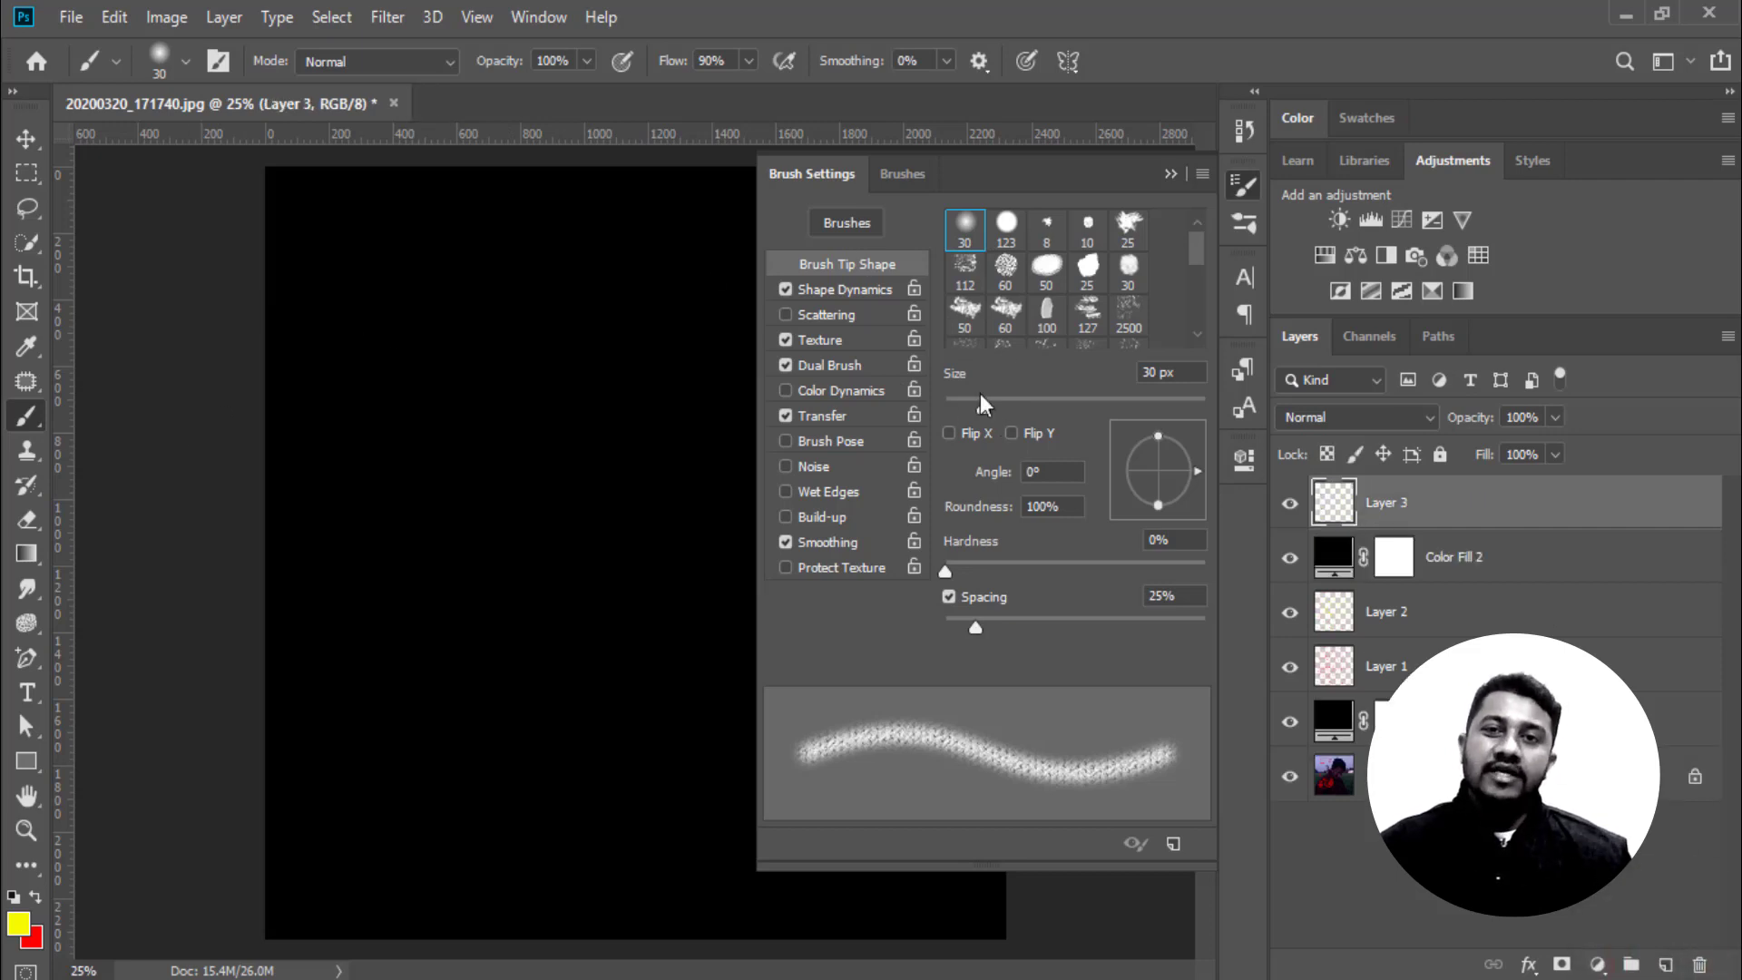
Paint yellow strokes on Layer 3 with the soft tip at about 60 px and 425 px
{"action": "left_click_drag", "start_coordinate": [978, 401], "coordinate": [1046, 408]}
{"action": "mouse_move", "coordinate": [544, 291]}
{"action": "left_mouse_down"}
{"action": "mouse_move", "coordinate": [459, 385]}
{"action": "mouse_move", "coordinate": [461, 574]}
{"action": "left_mouse_up"}
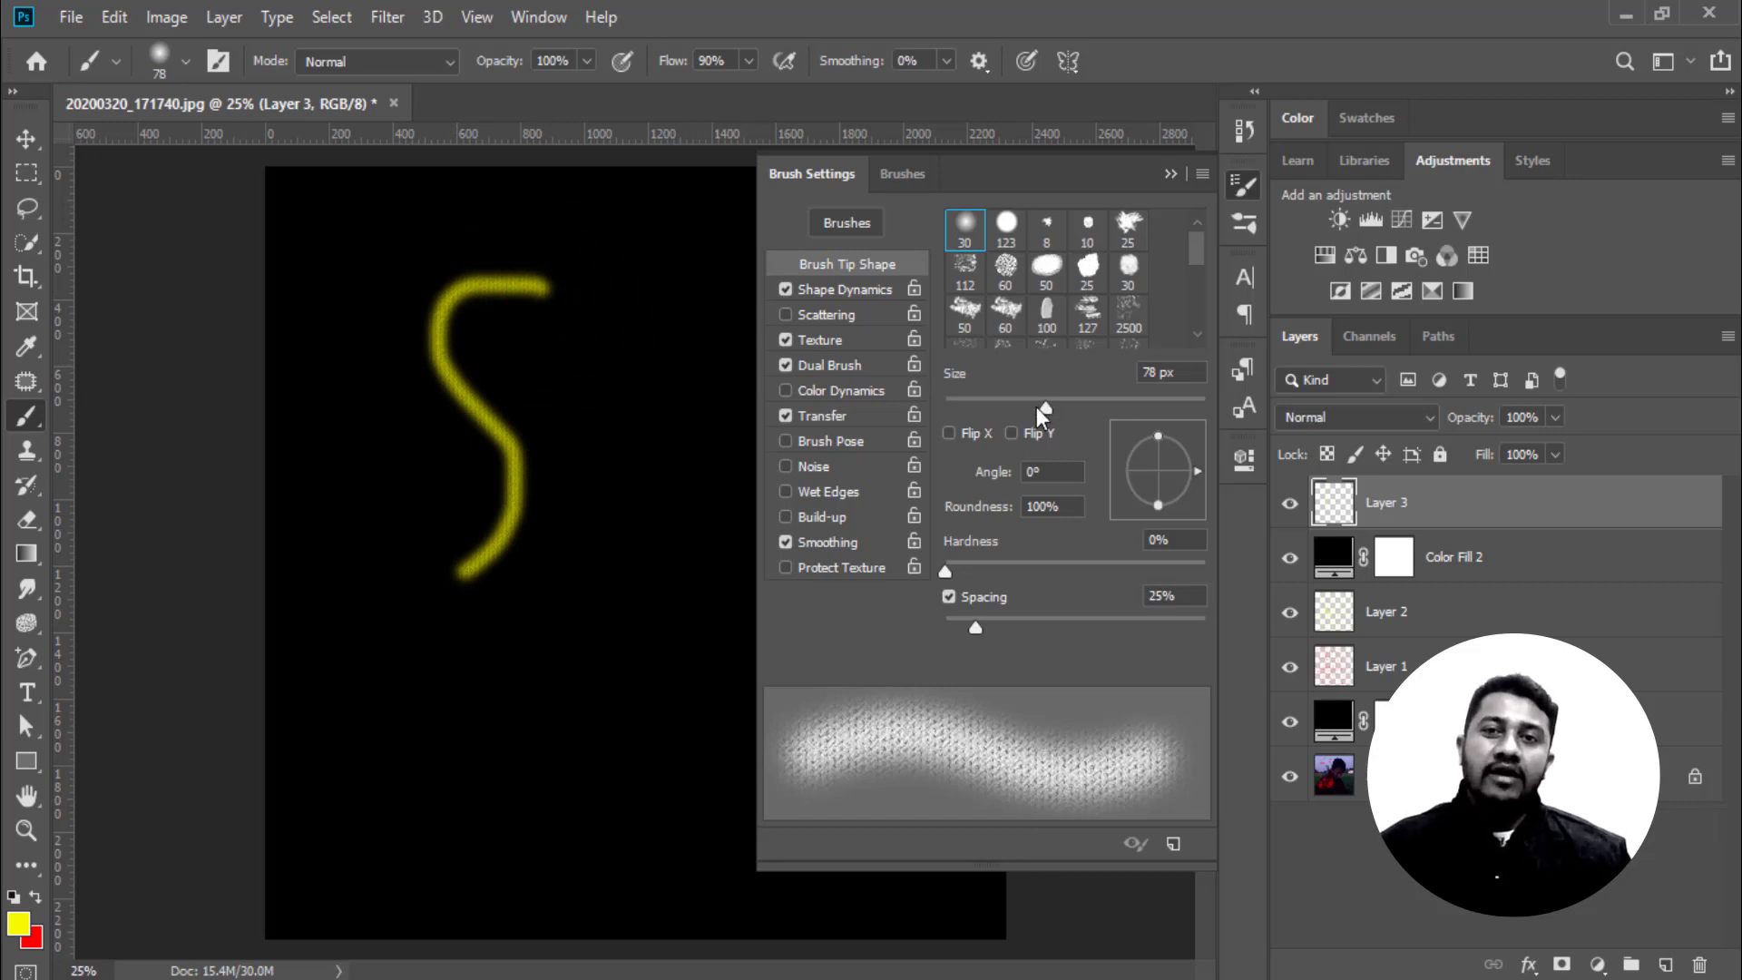
{"action": "left_click_drag", "start_coordinate": [1043, 406], "coordinate": [1168, 409]}
{"action": "left_click", "coordinate": [1179, 373]}
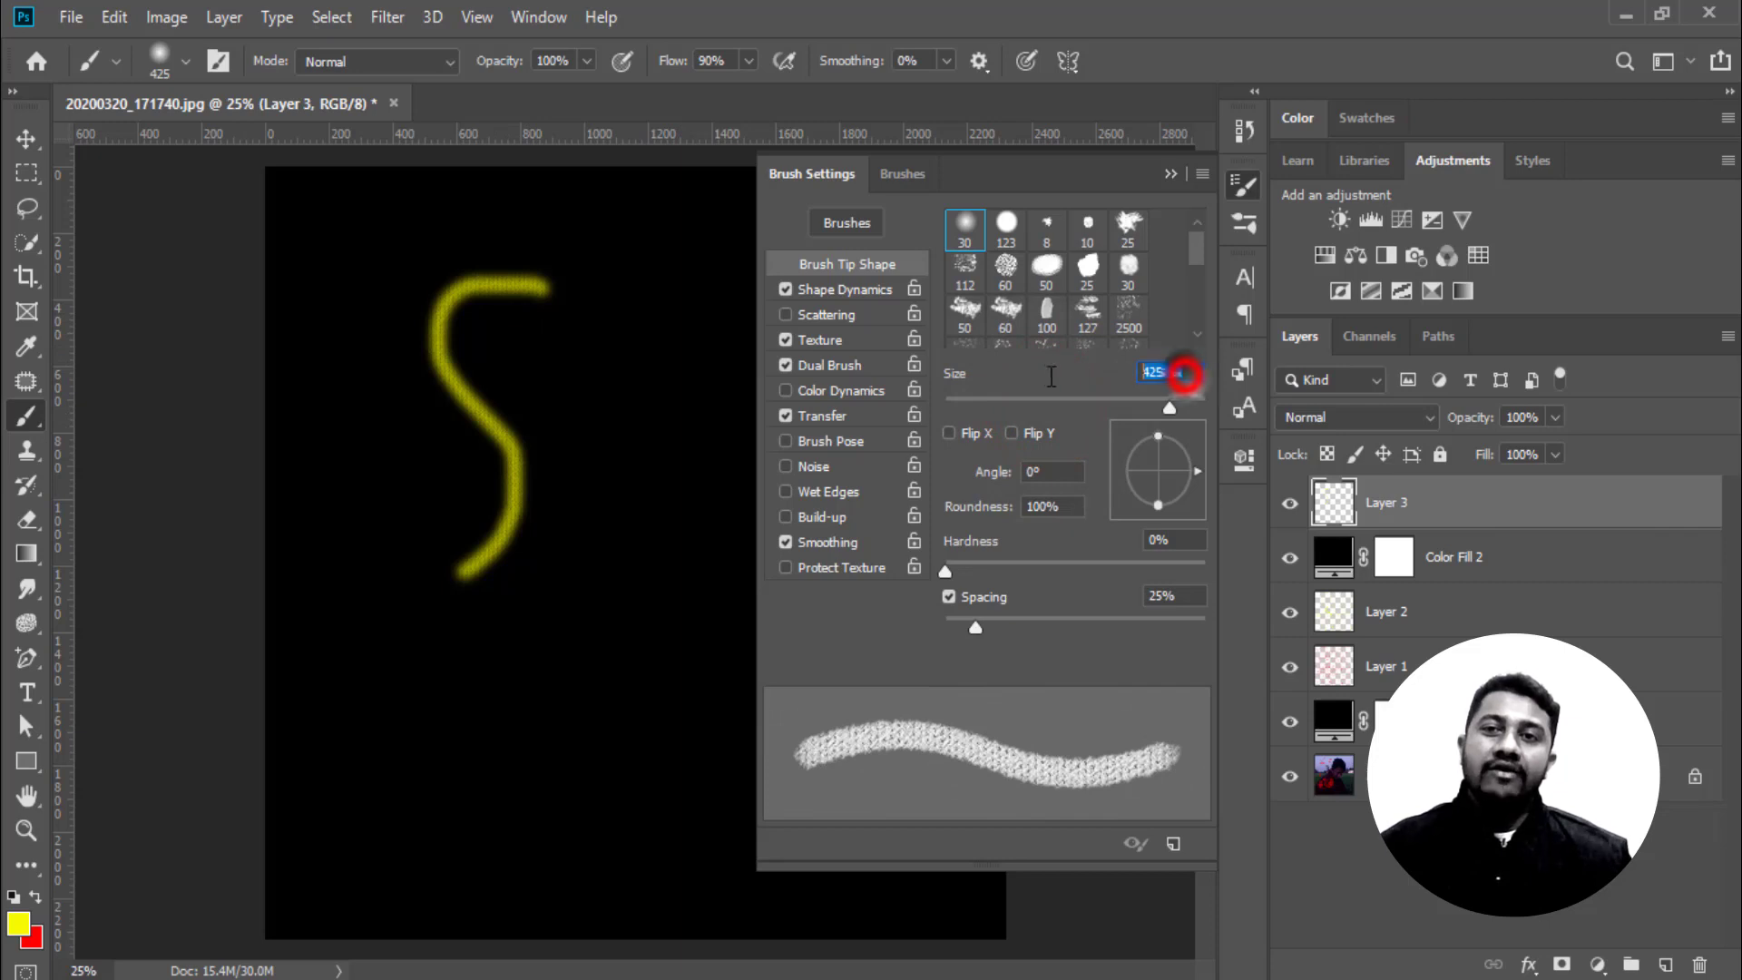
{"action": "left_click_drag", "start_coordinate": [626, 326], "coordinate": [591, 689]}
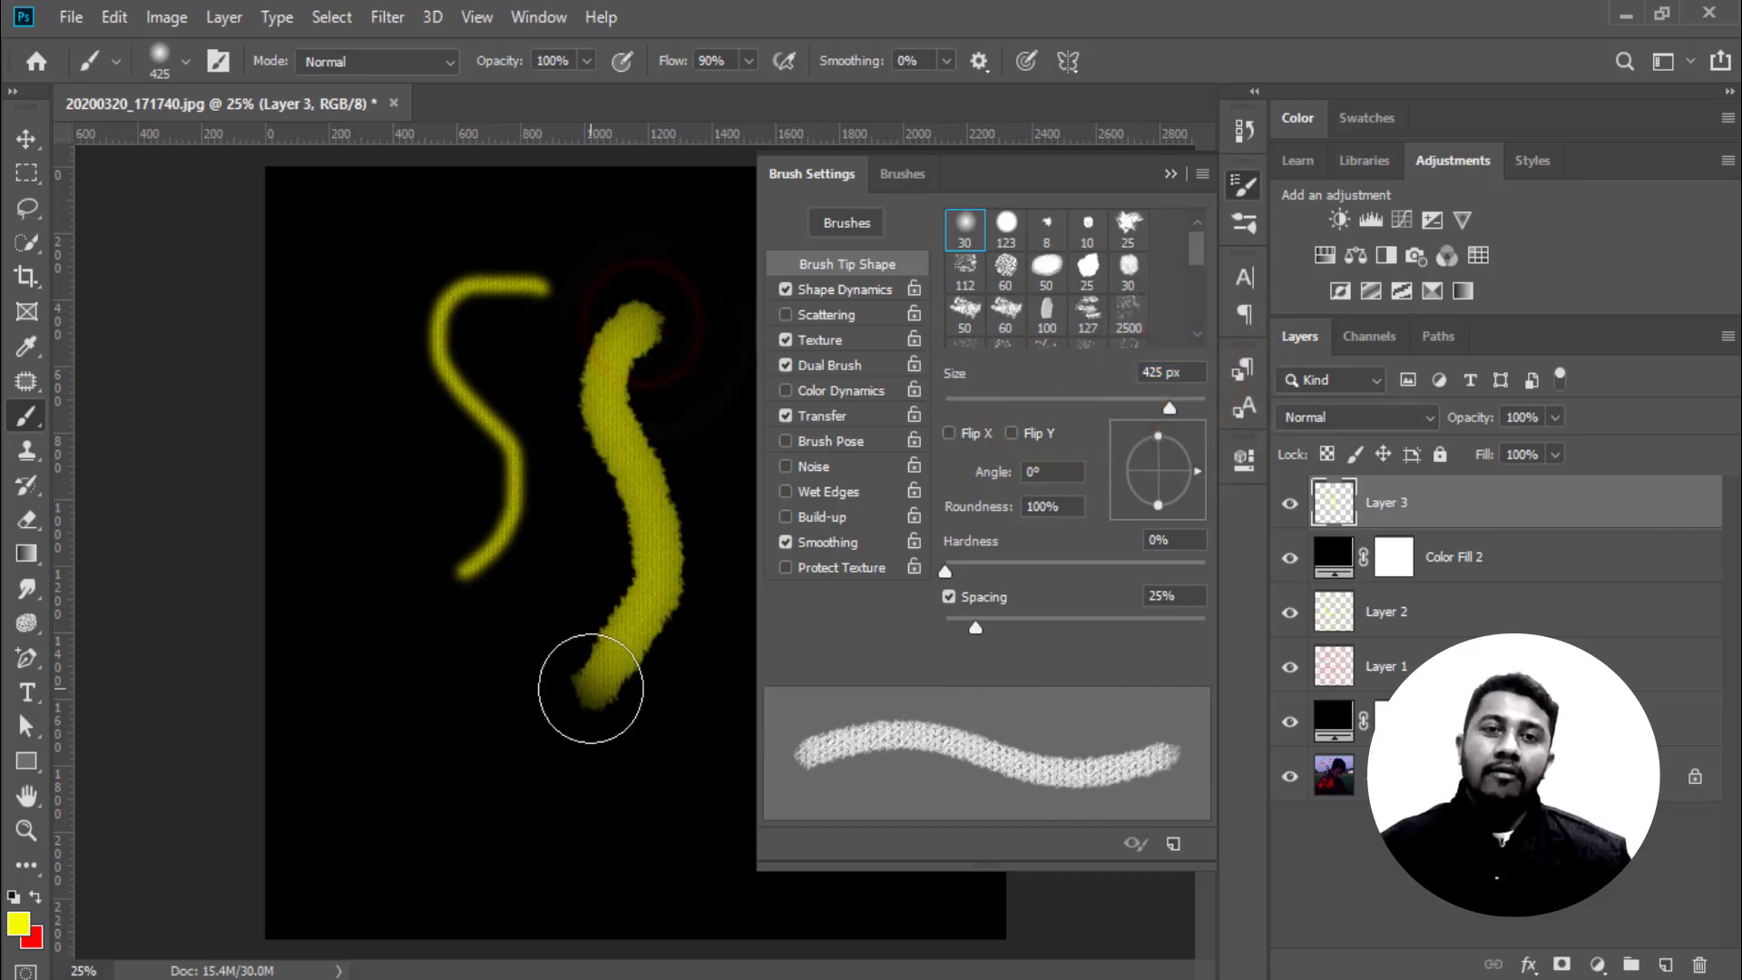
Flip the tip on X and Y, squash it to 69% roundness at 111°, and paint more strokes
{"action": "left_click_drag", "start_coordinate": [1174, 404], "coordinate": [1137, 408]}
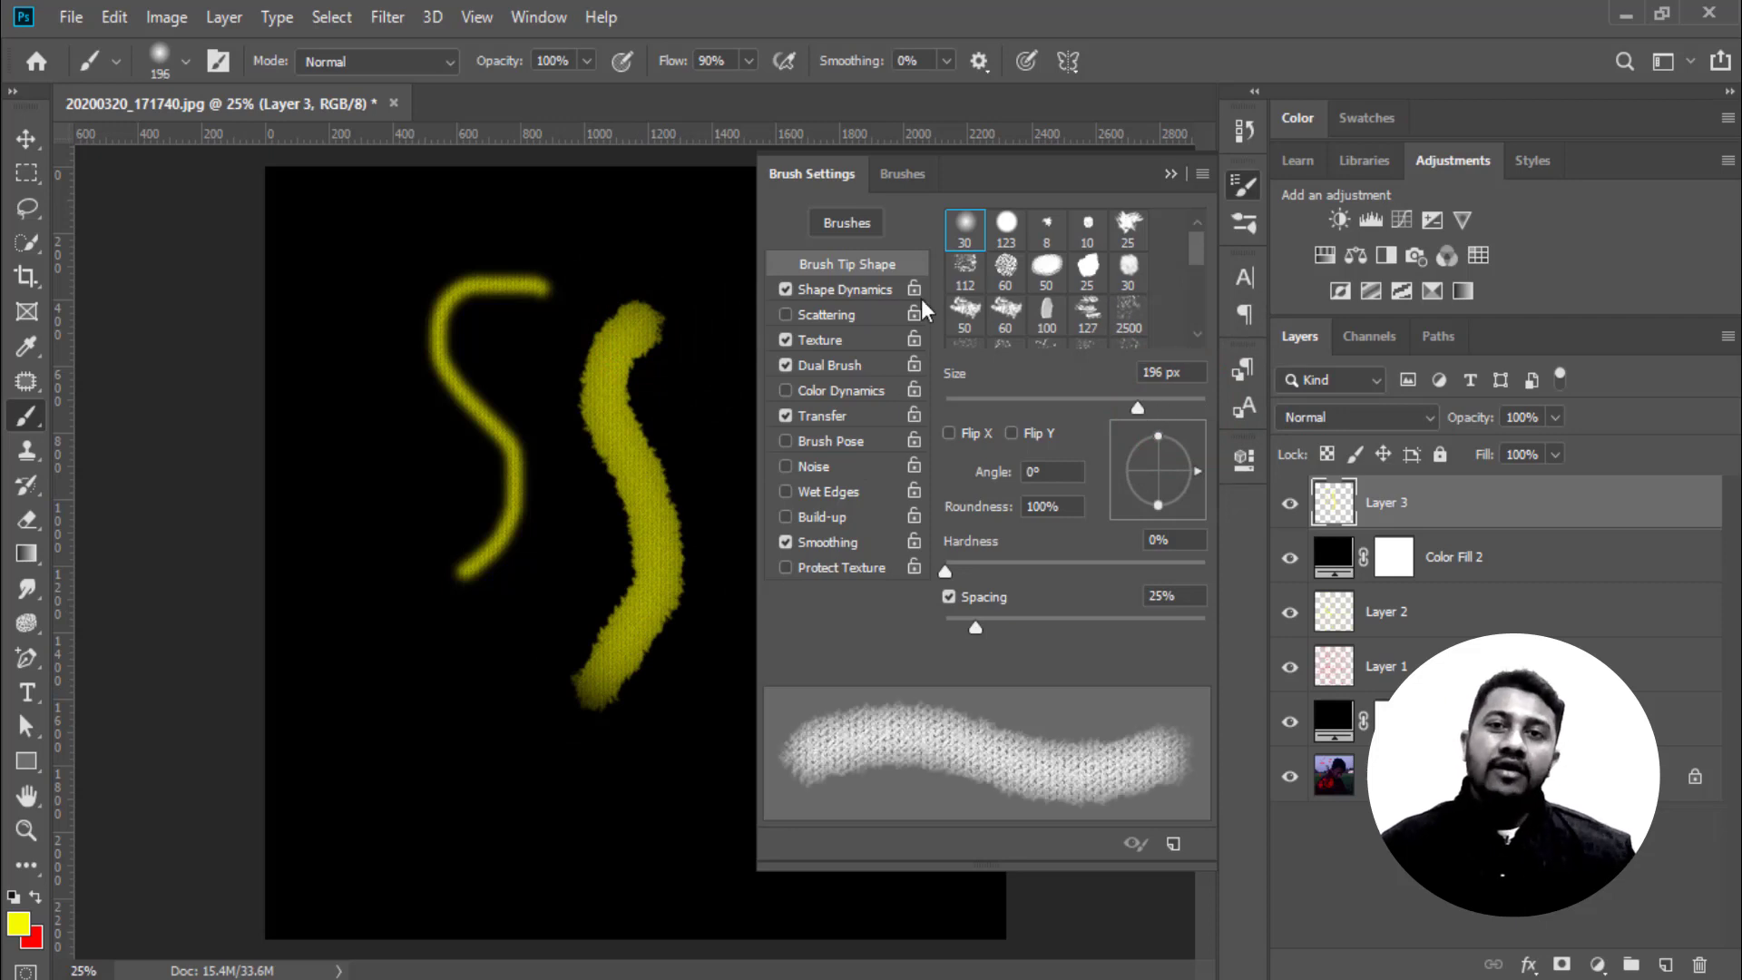
{"action": "left_click", "coordinate": [956, 437]}
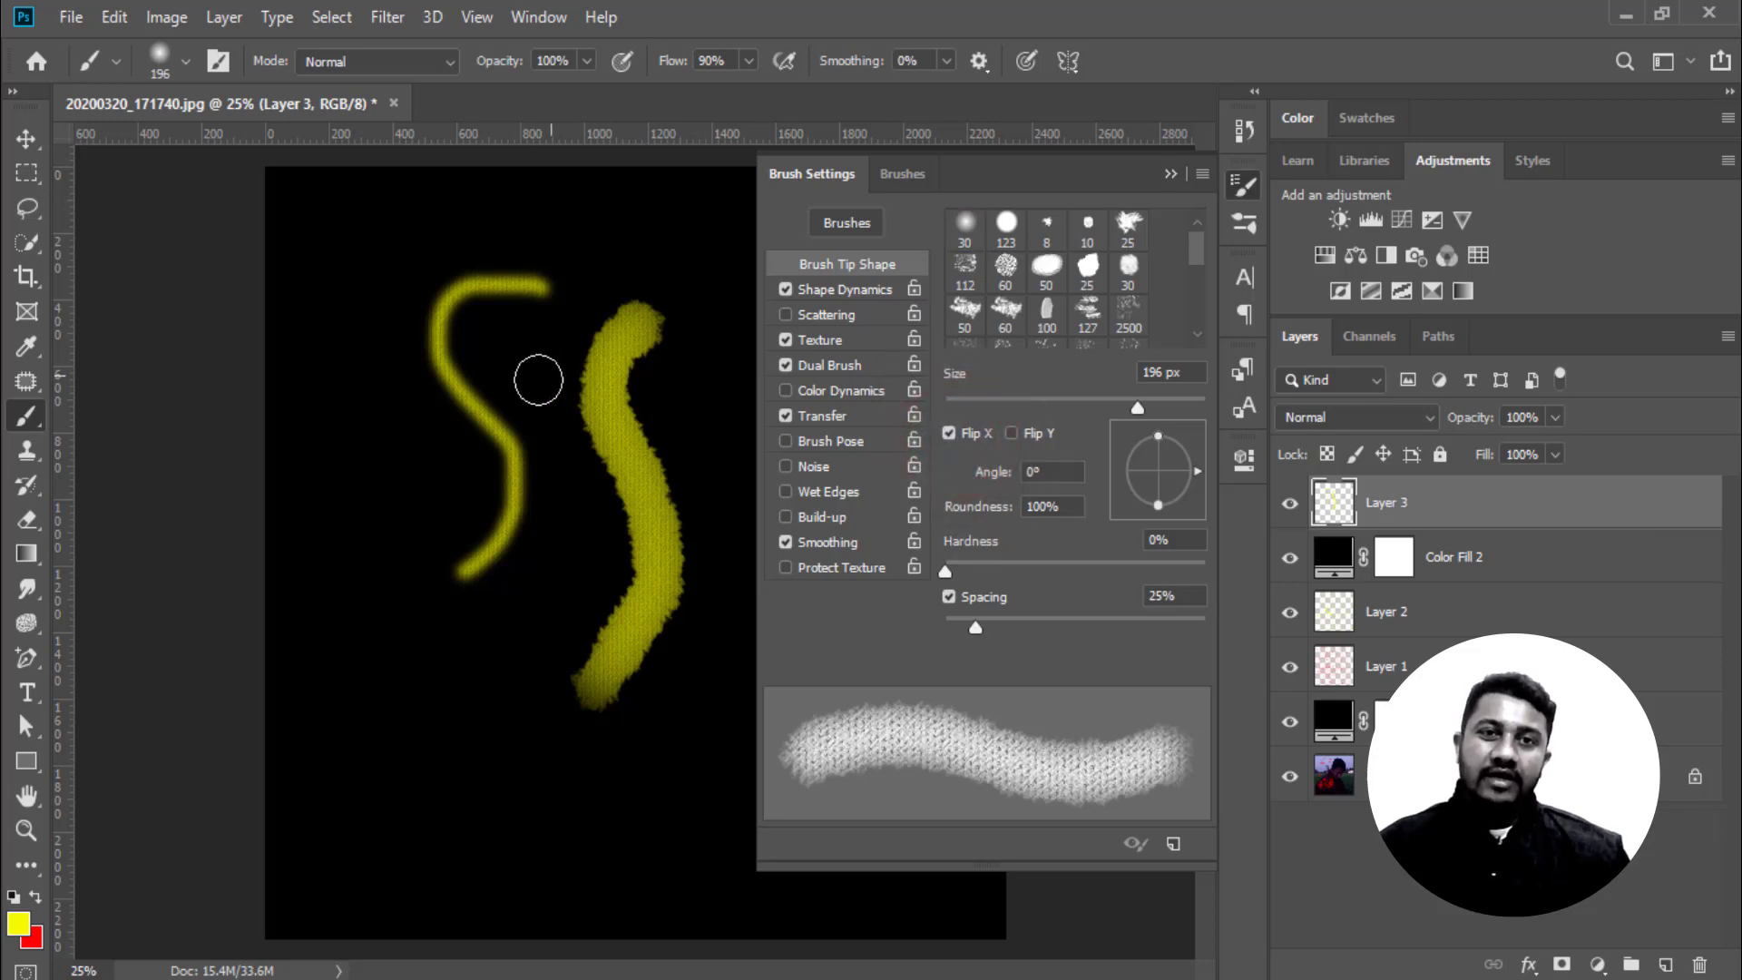
{"action": "left_click_drag", "start_coordinate": [372, 405], "coordinate": [377, 671]}
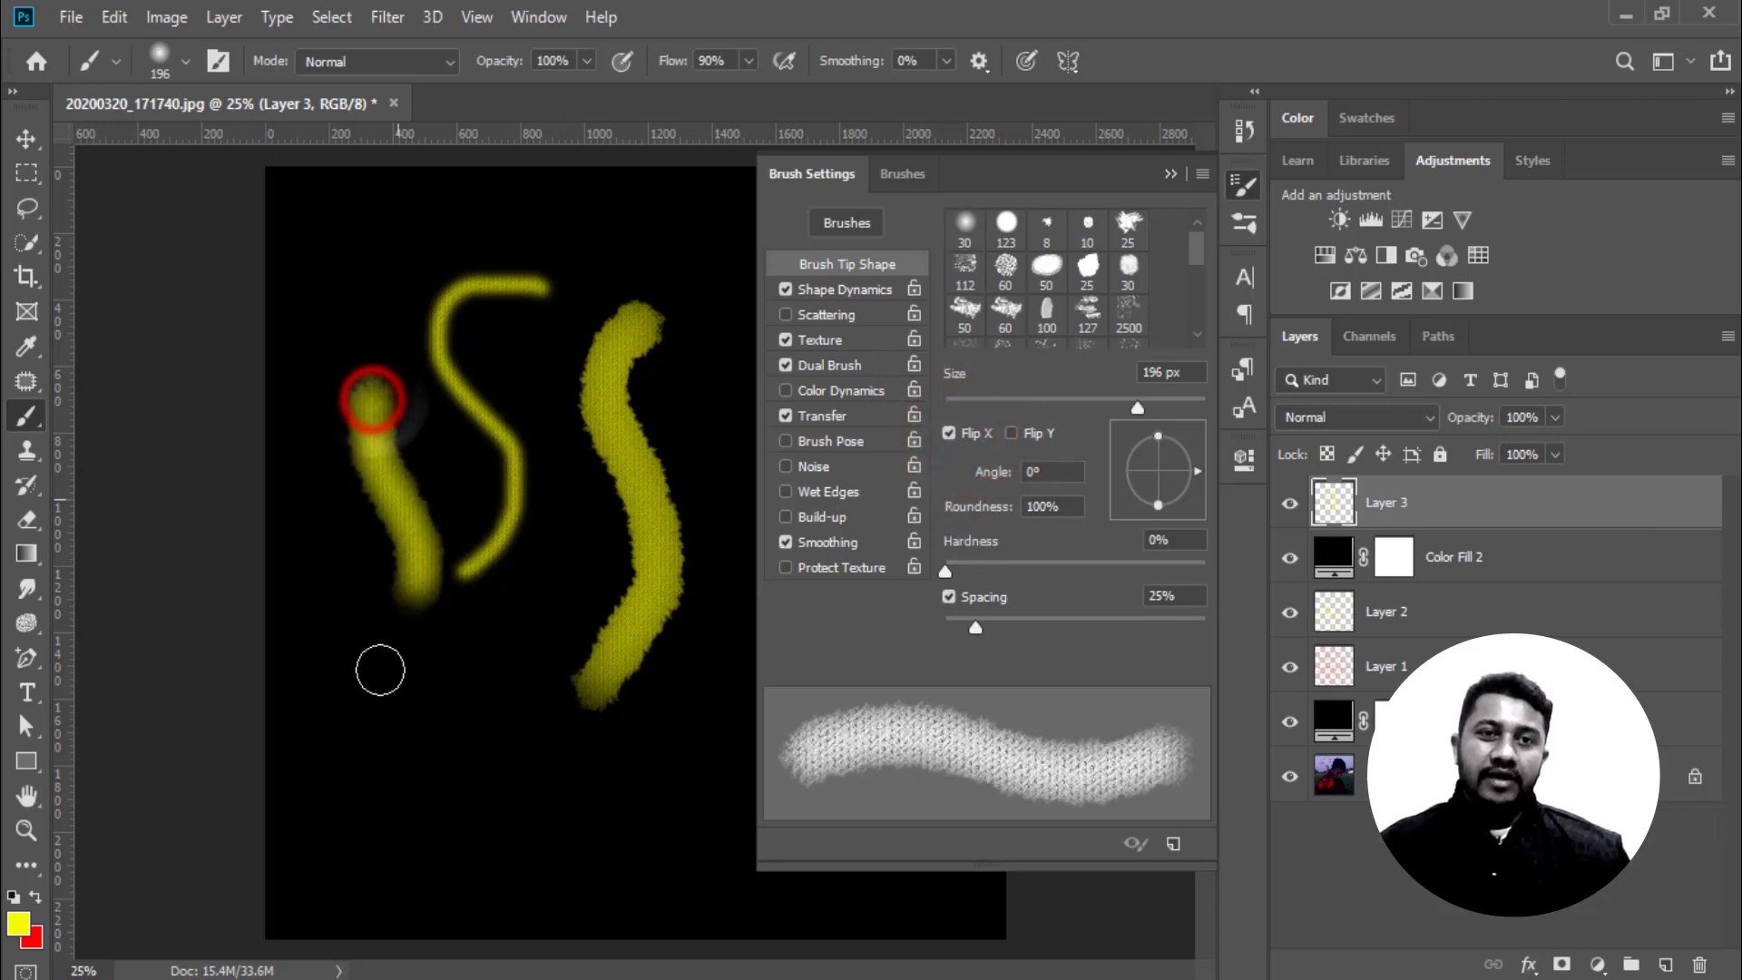
{"action": "left_click", "coordinate": [1011, 432]}
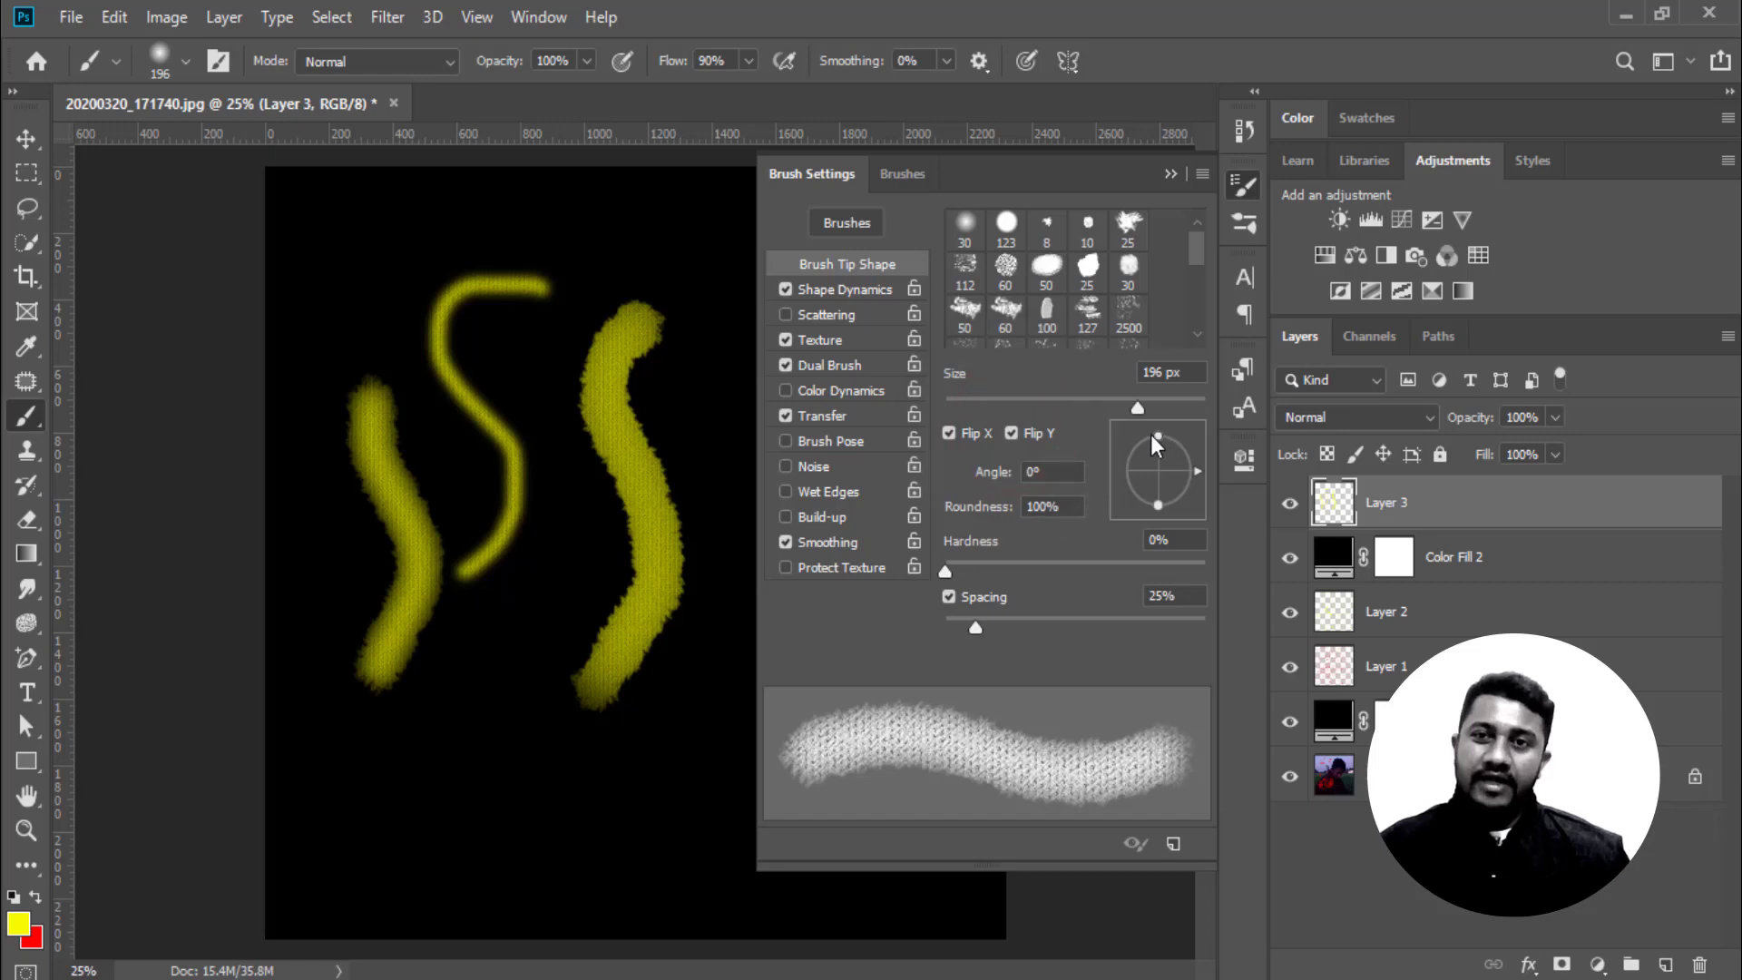
{"action": "left_click_drag", "start_coordinate": [1152, 437], "coordinate": [1128, 452]}
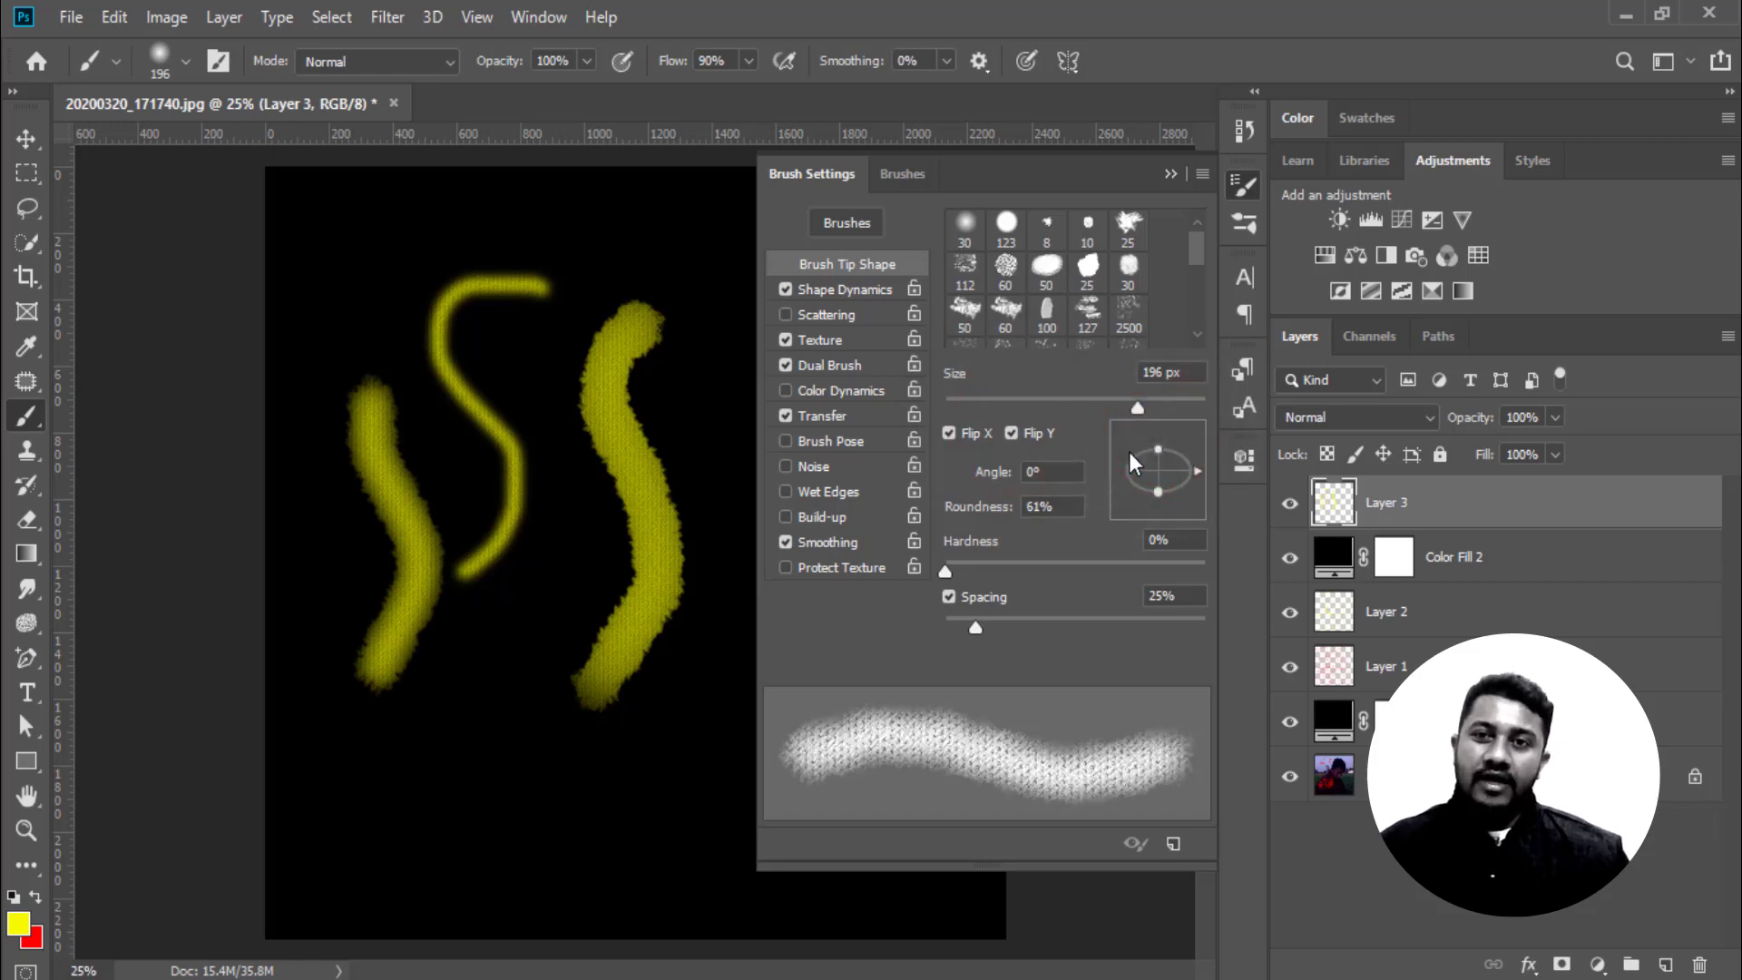
{"action": "left_click_drag", "start_coordinate": [382, 228], "coordinate": [386, 349]}
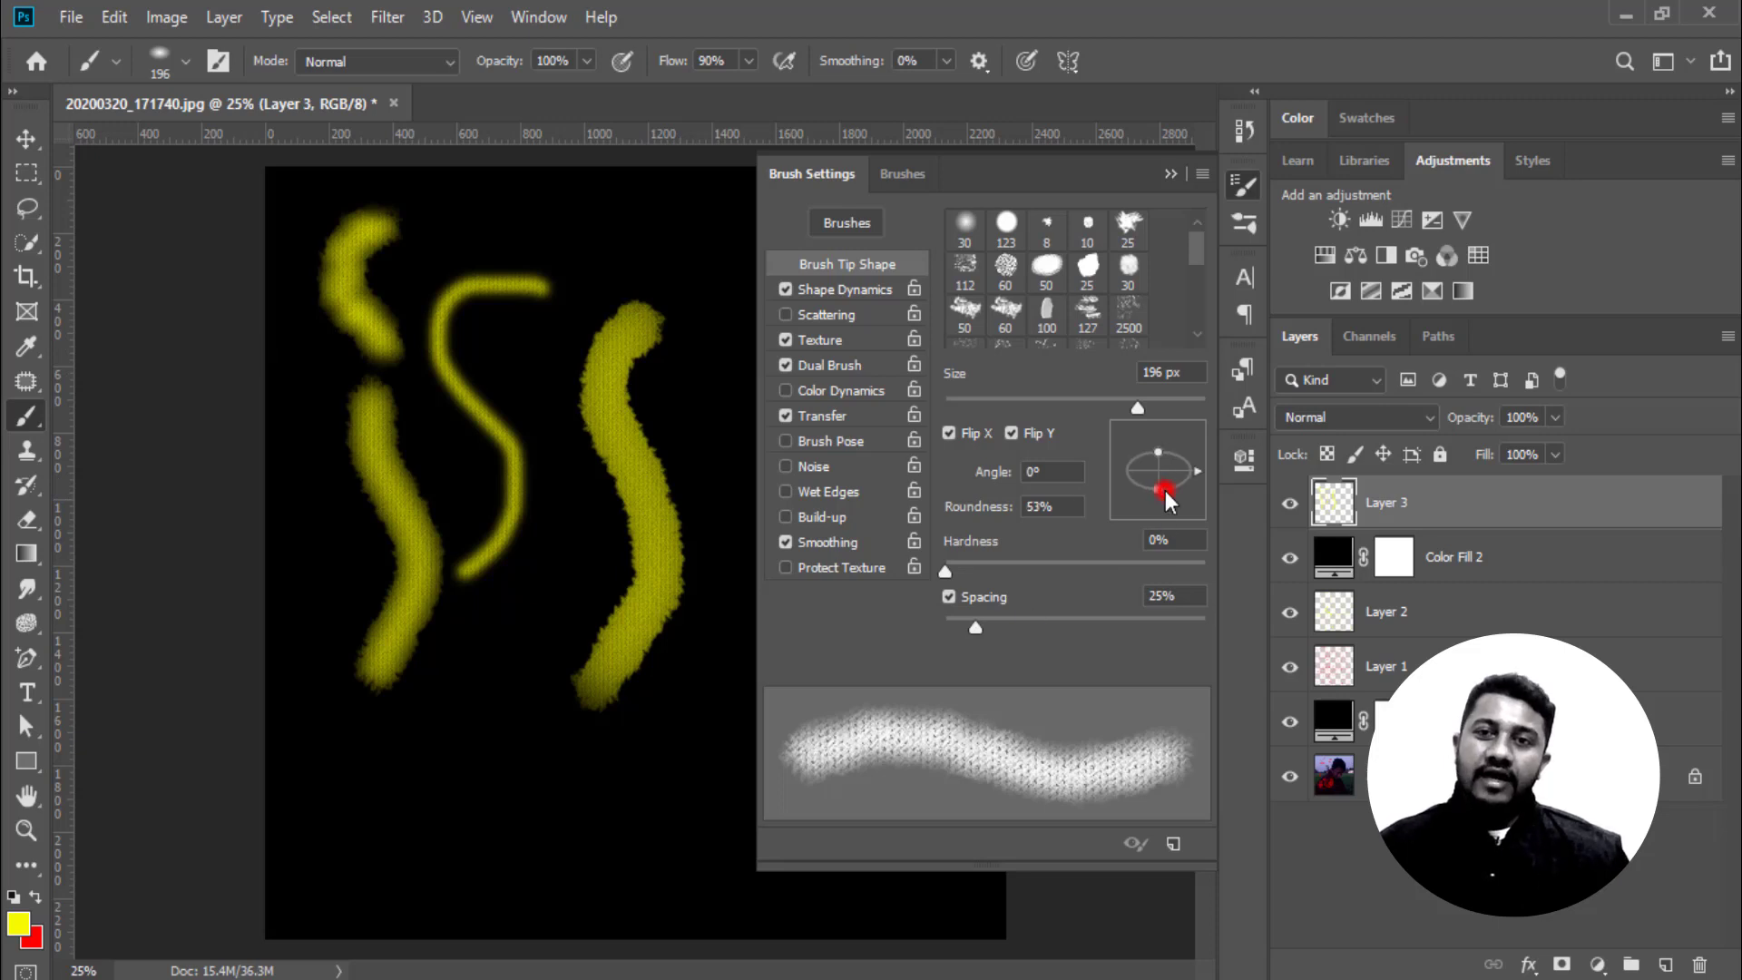
{"action": "mouse_move", "coordinate": [1165, 497]}
{"action": "left_mouse_down"}
{"action": "mouse_move", "coordinate": [1161, 432]}
{"action": "mouse_move", "coordinate": [1144, 433]}
{"action": "left_mouse_up"}
{"action": "left_click_drag", "start_coordinate": [672, 241], "coordinate": [726, 535]}
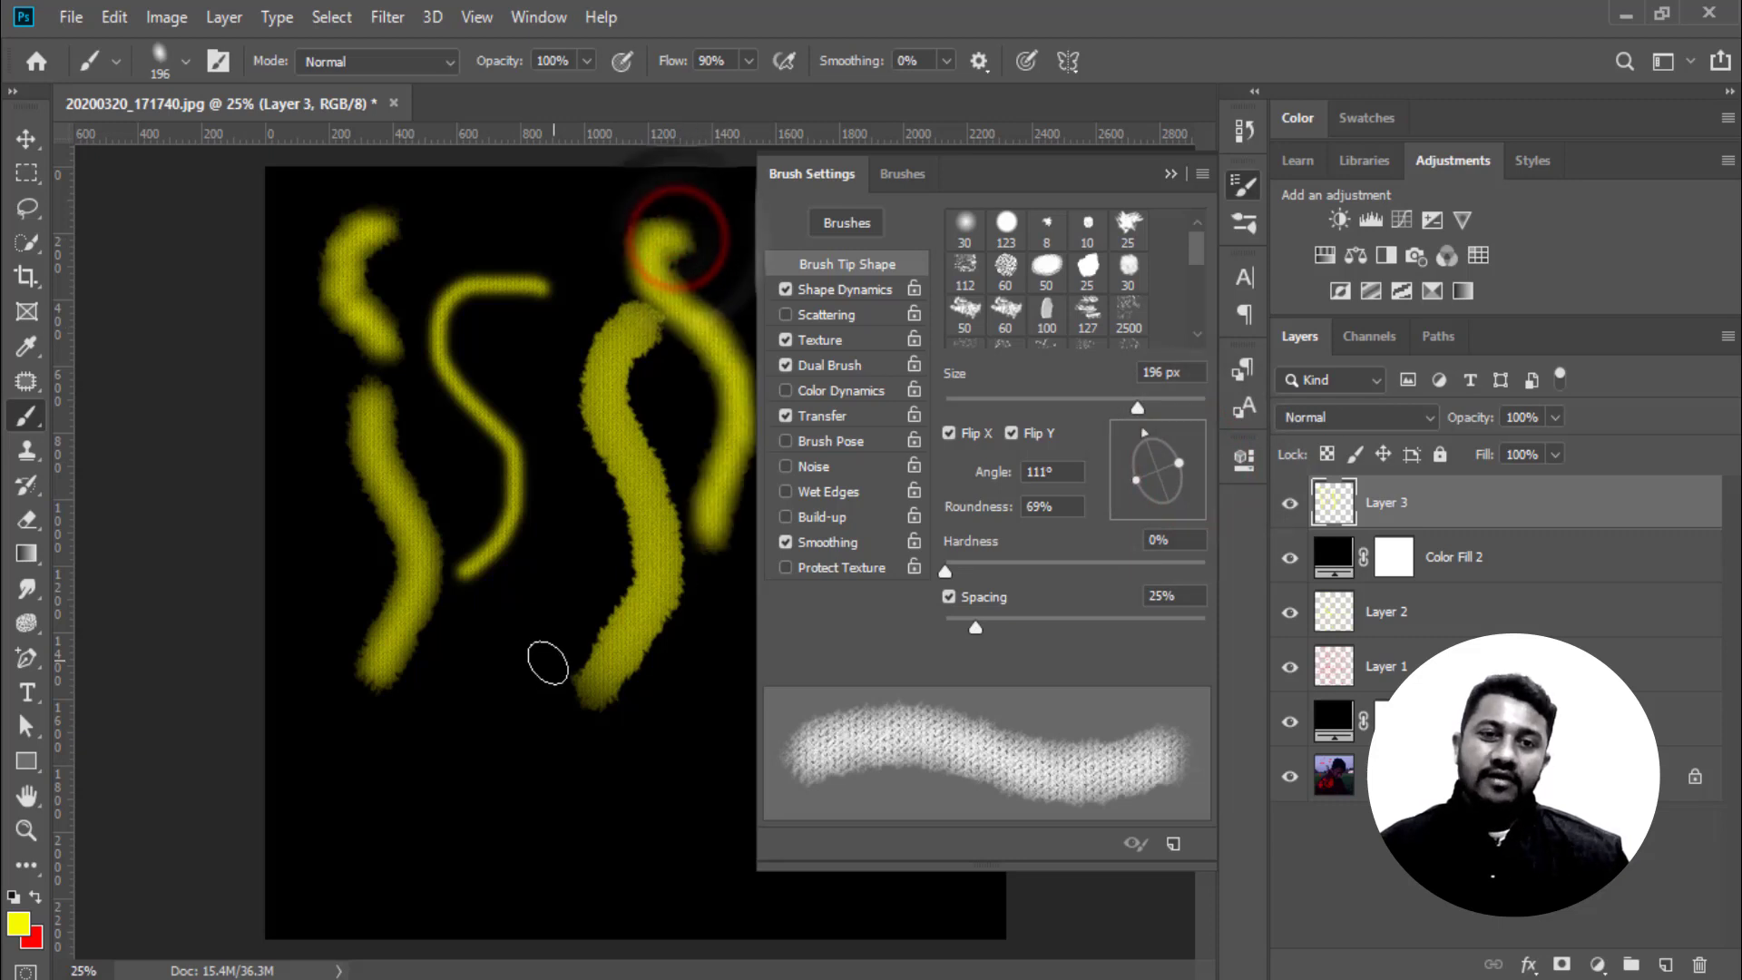
{"action": "left_click_drag", "start_coordinate": [535, 615], "coordinate": [545, 830]}
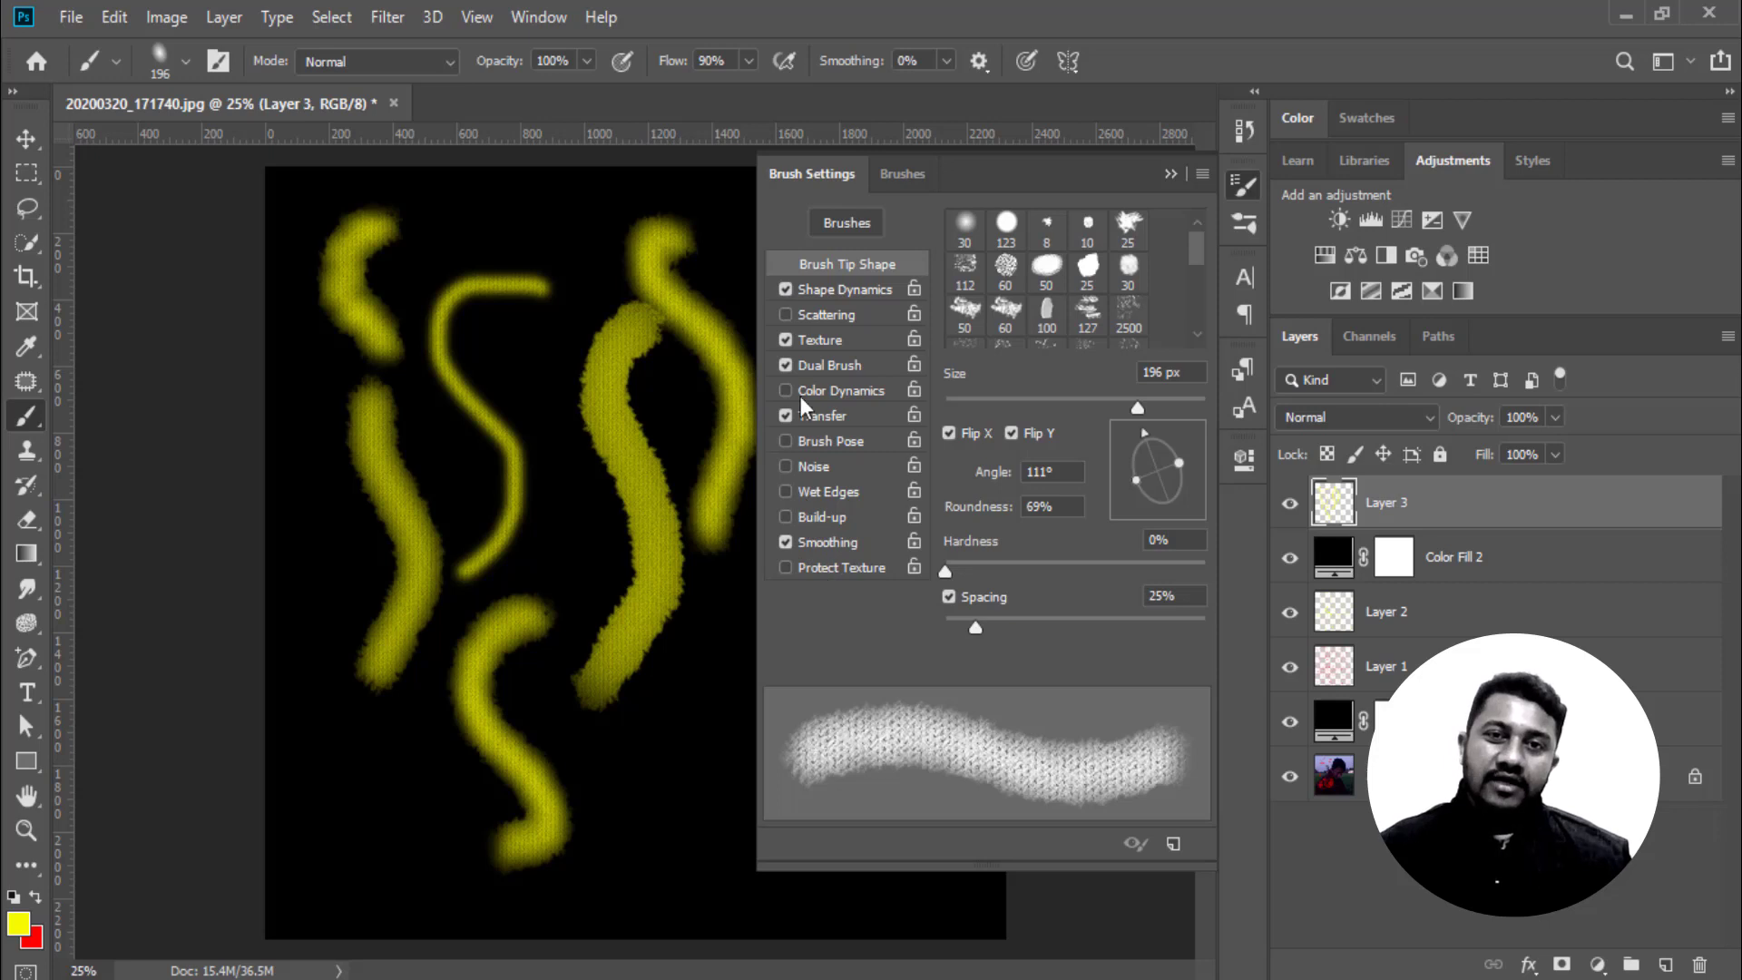
Select Shattered Glass 1 from the 20 Shattered Glass Brushes set at 140 px
{"action": "left_click", "coordinate": [907, 174]}
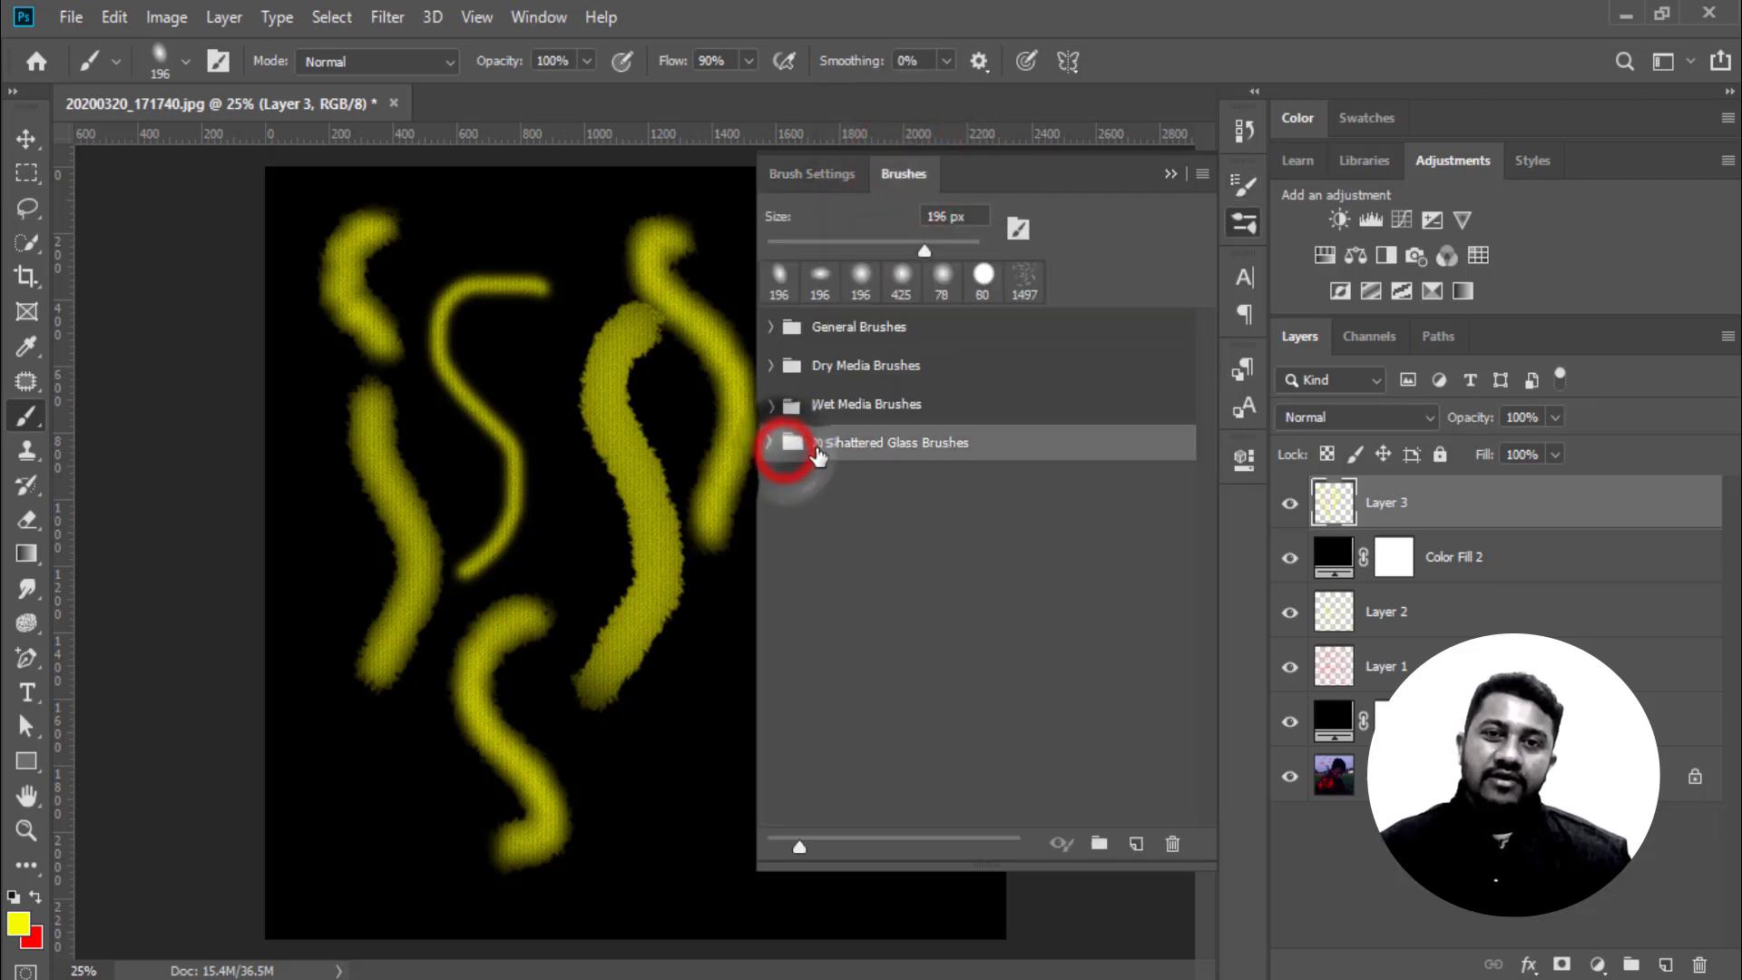
{"action": "left_click", "coordinate": [775, 443]}
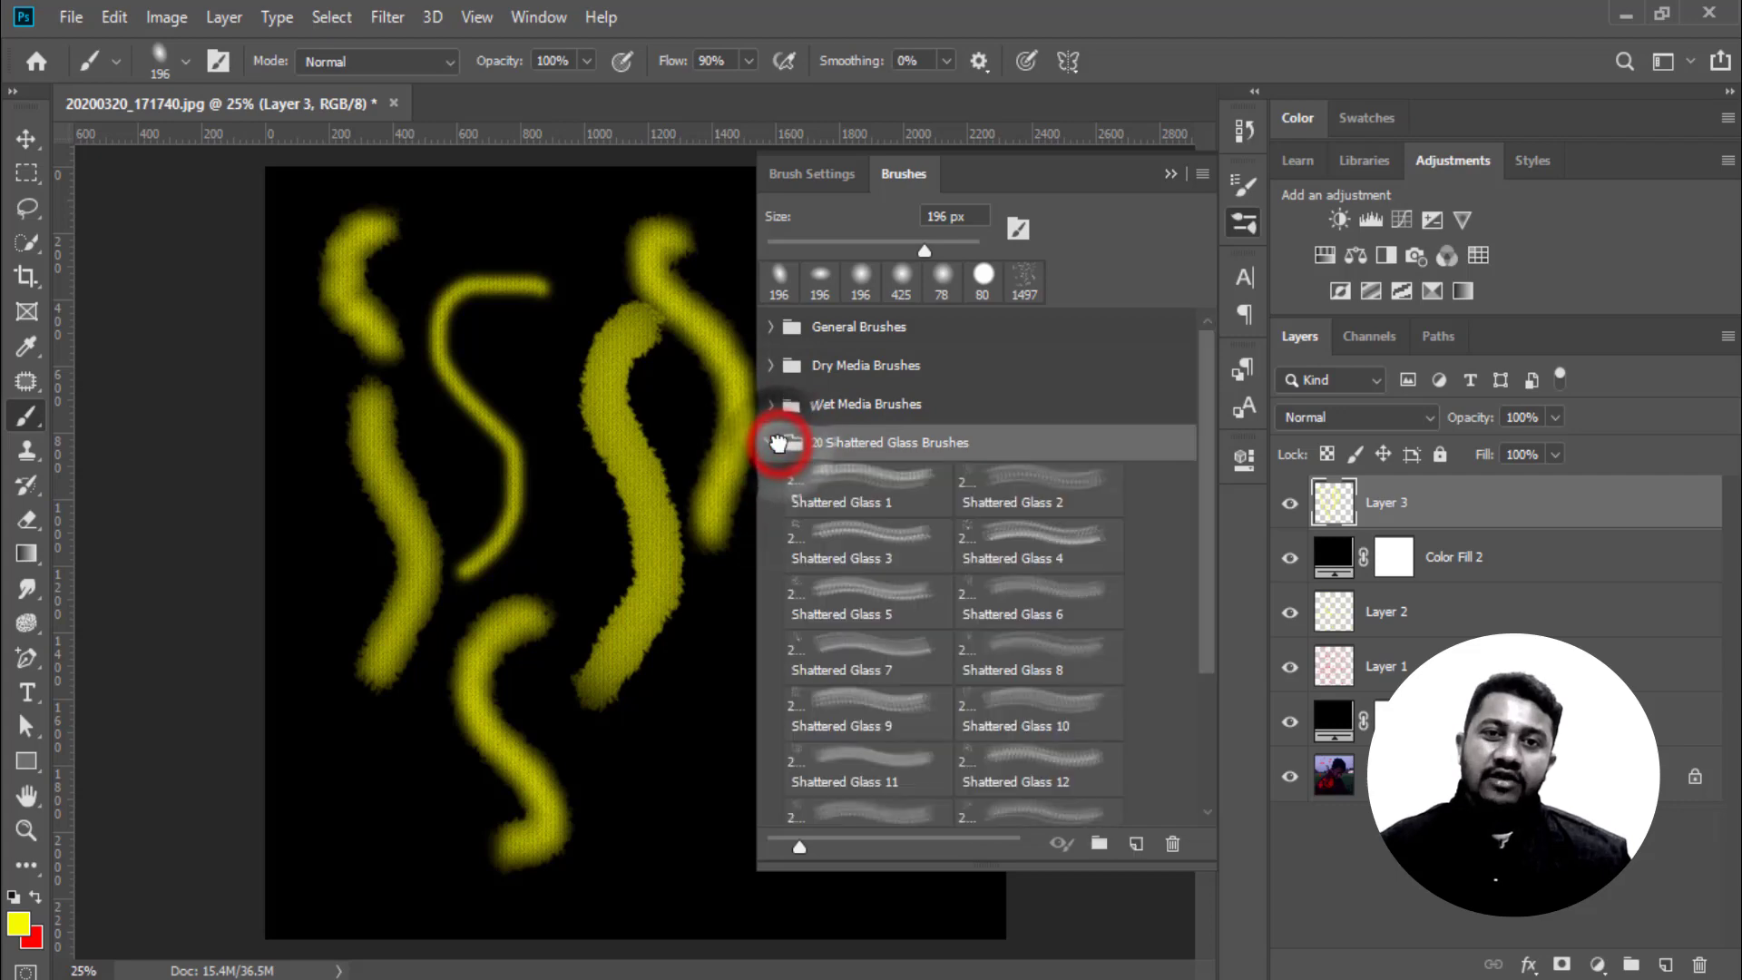
{"action": "left_click", "coordinate": [873, 479]}
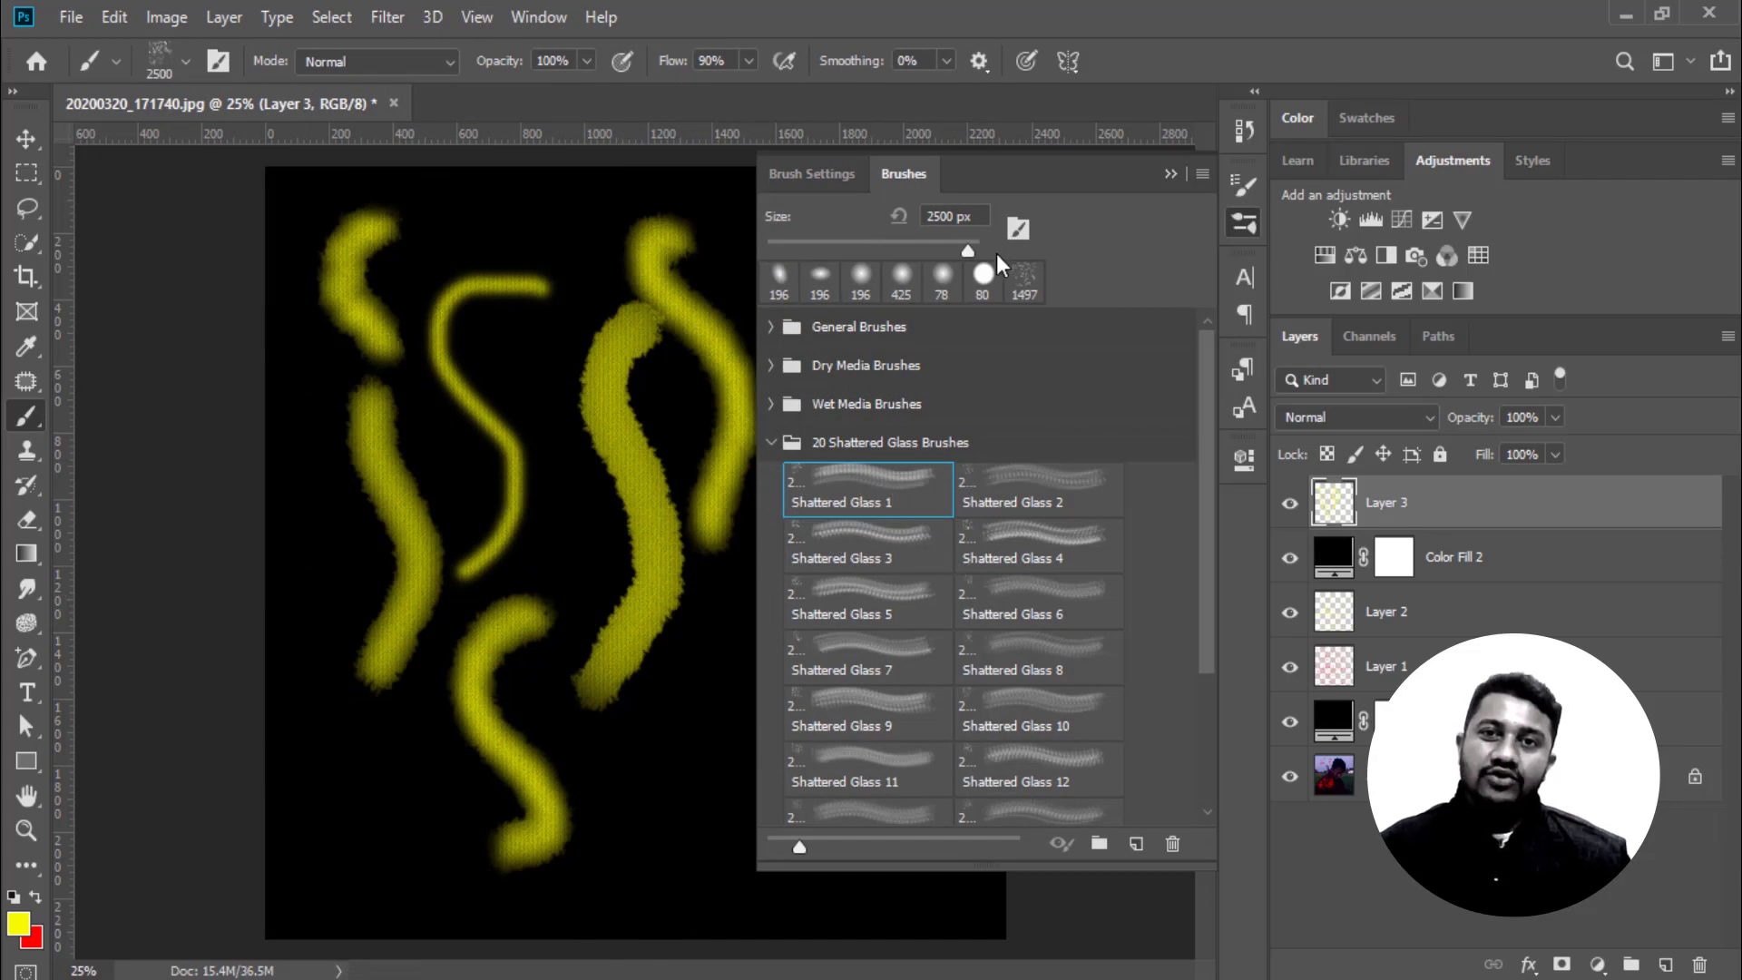
{"action": "left_click_drag", "start_coordinate": [944, 252], "coordinate": [894, 251]}
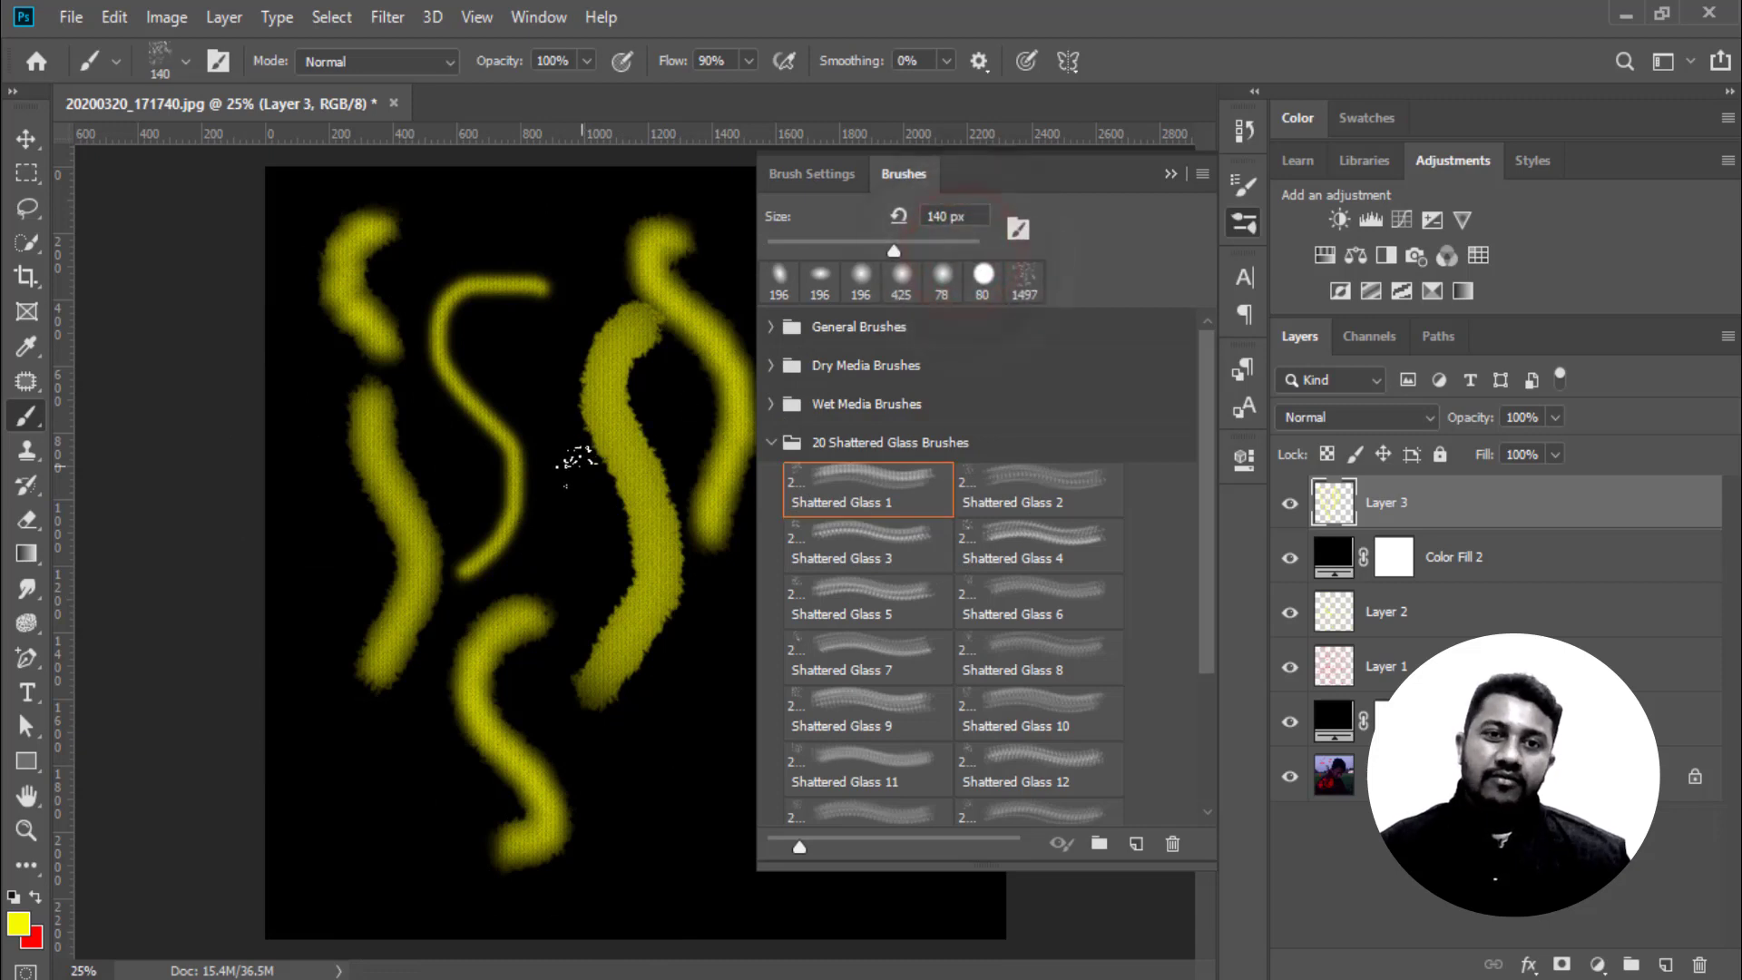
Hide Layer 3 and paint large yellow shattered-glass strokes on a new Layer 4
{"action": "left_click", "coordinate": [1289, 504]}
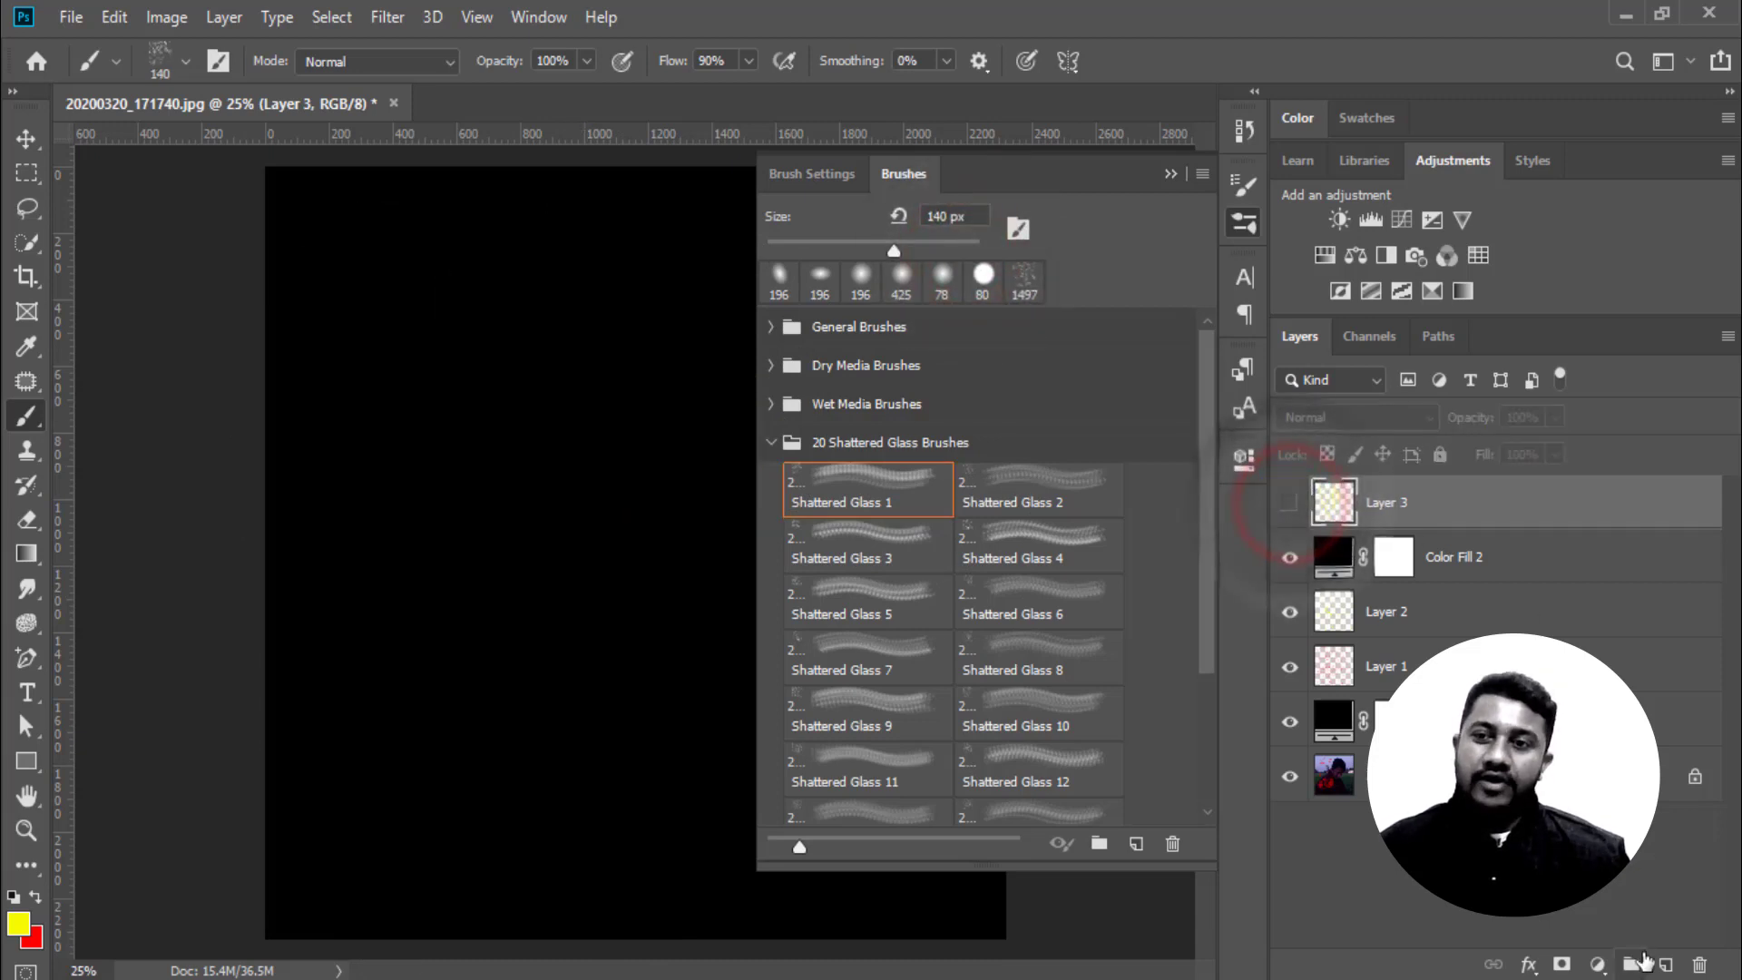
{"action": "left_click", "coordinate": [1666, 965]}
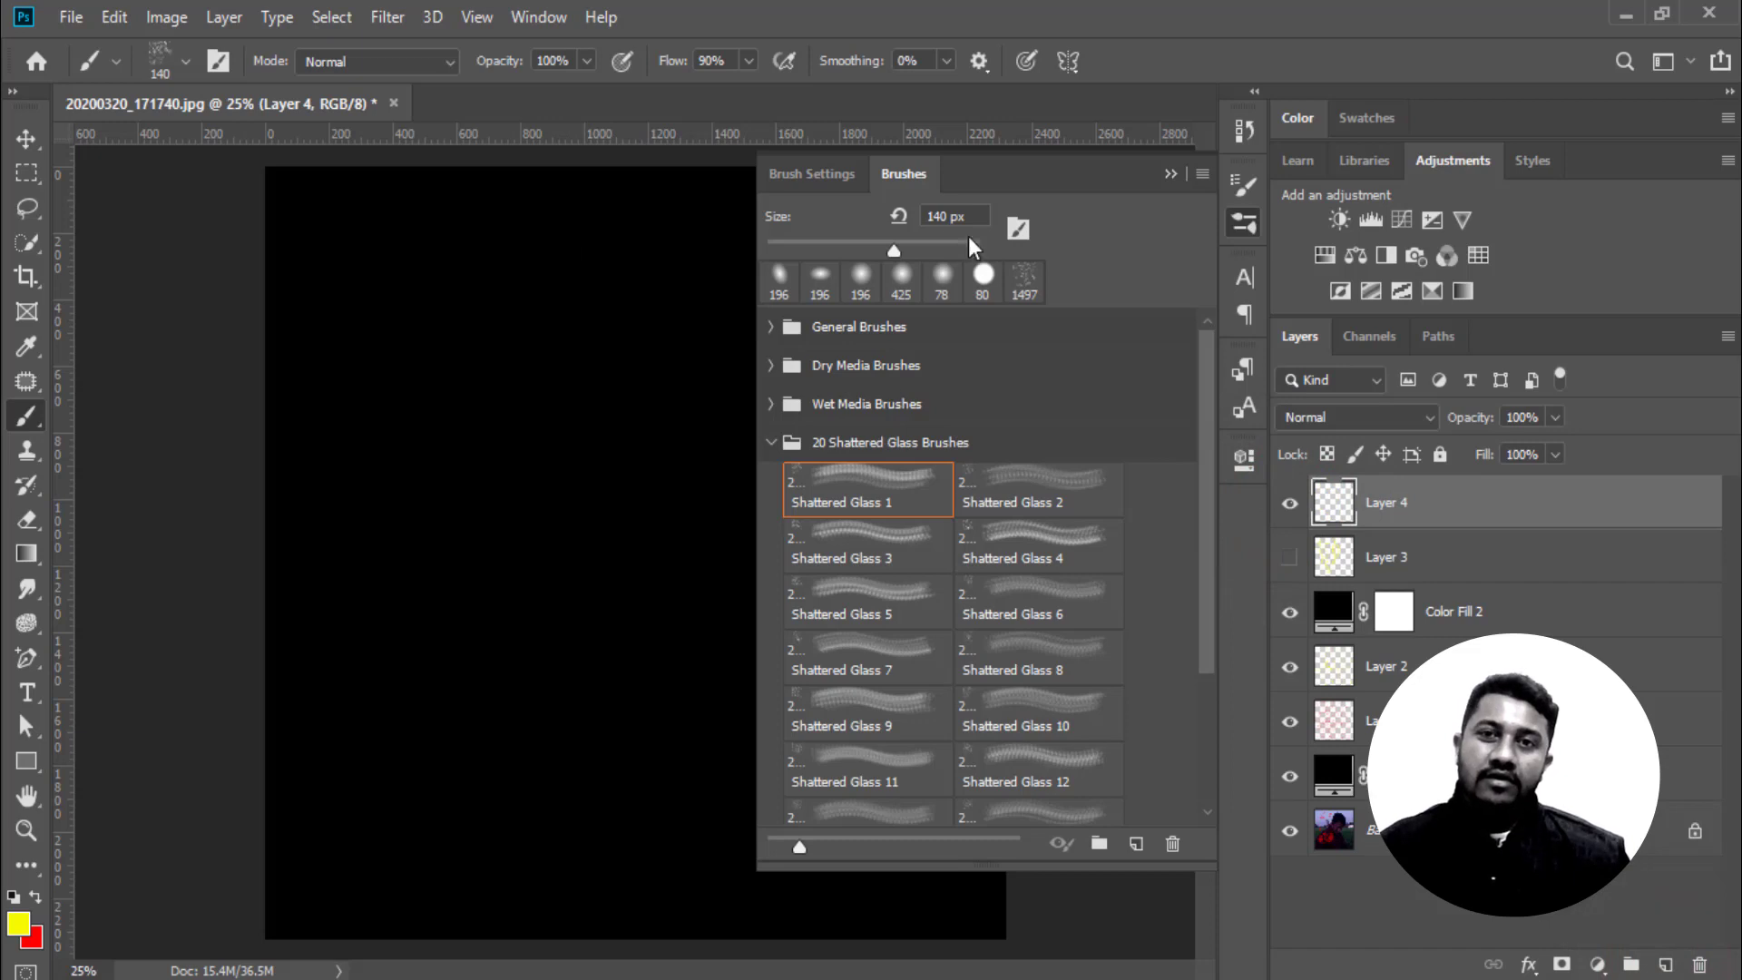
{"action": "left_click", "coordinate": [910, 243]}
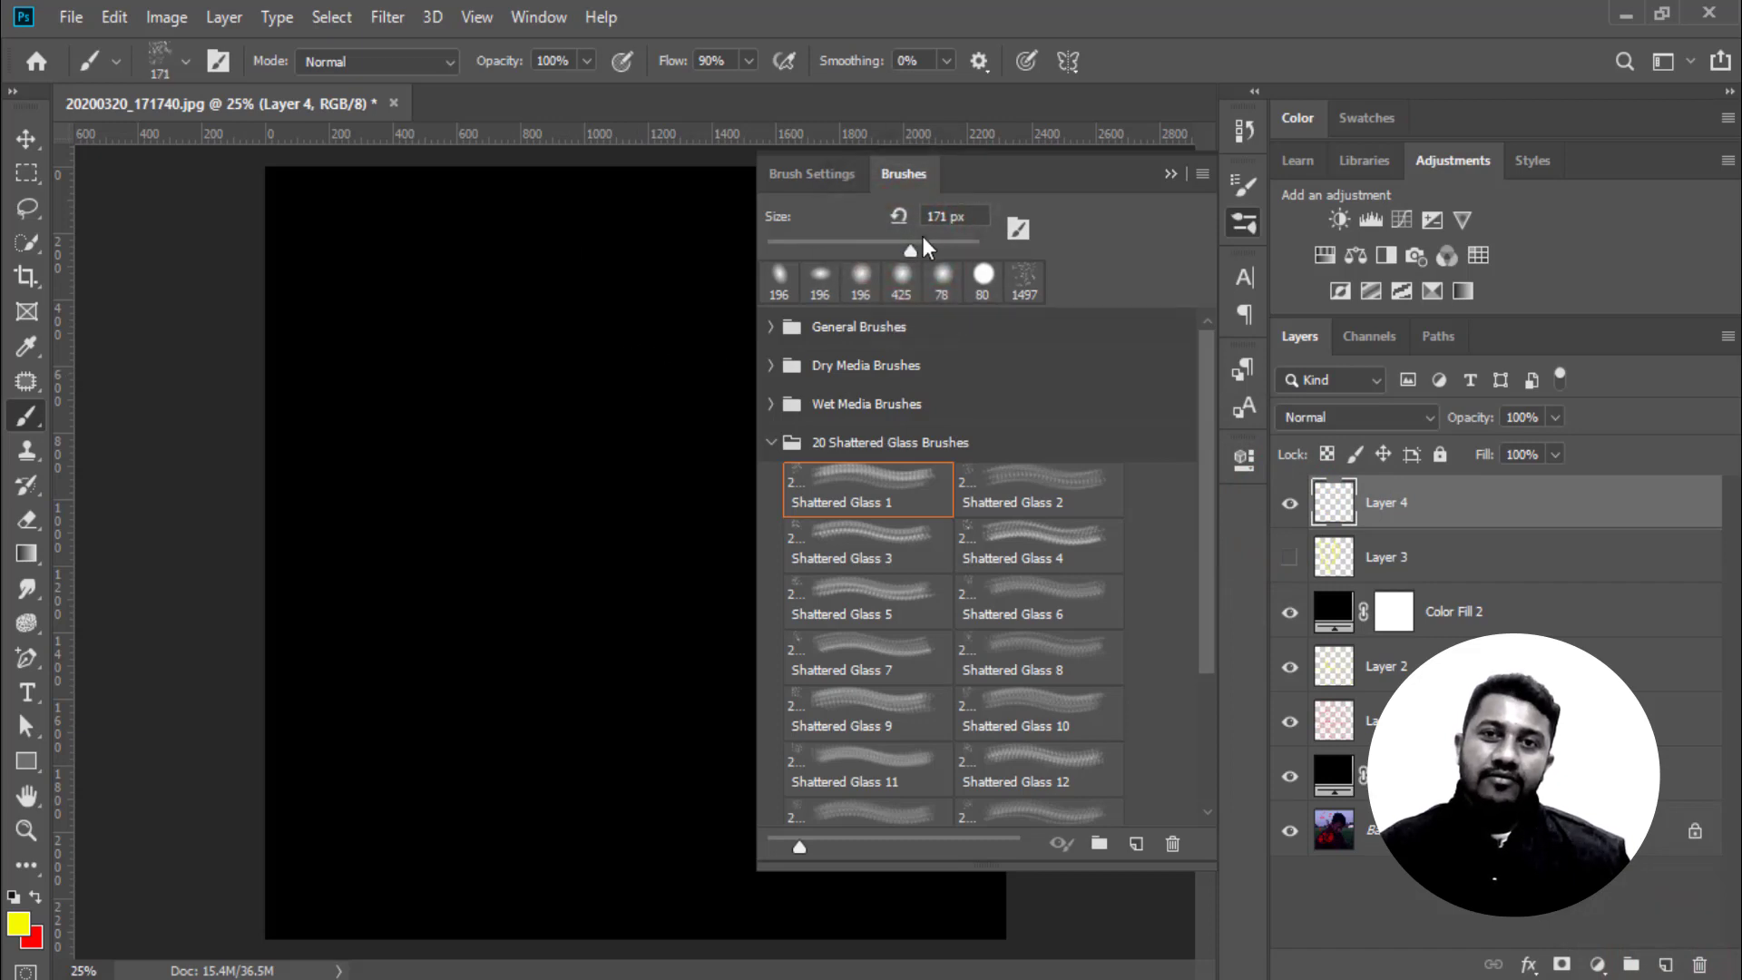
{"action": "left_click", "coordinate": [932, 245]}
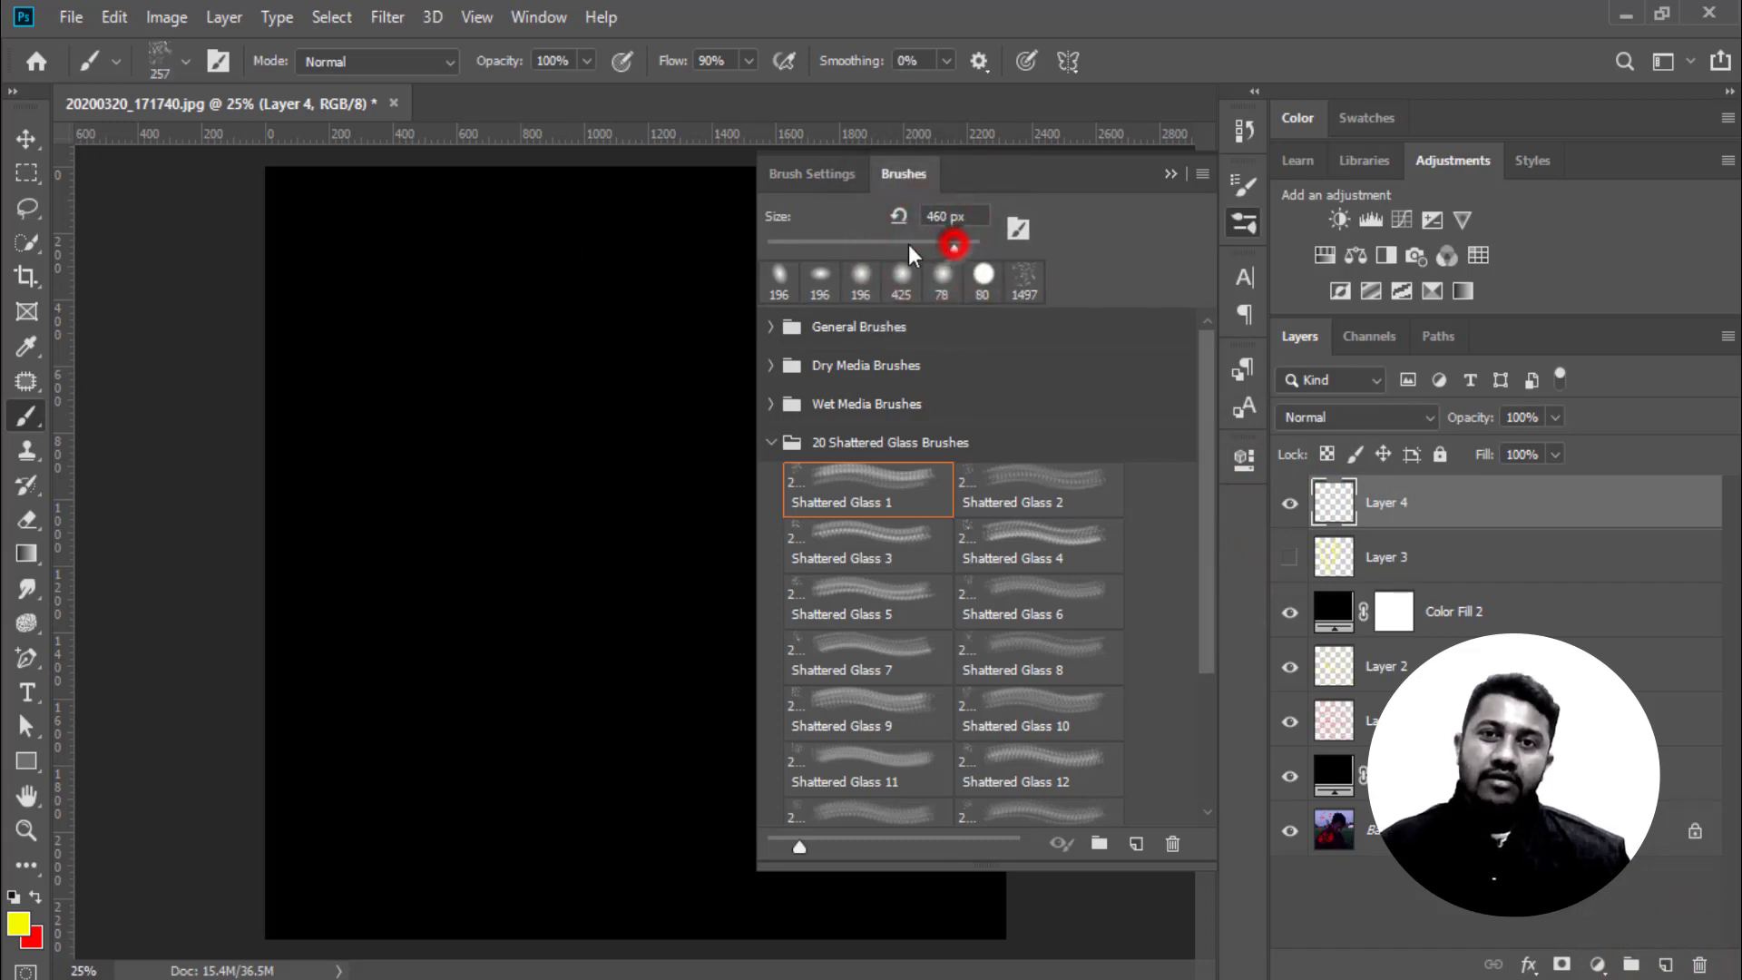
{"action": "left_click_drag", "start_coordinate": [522, 336], "coordinate": [581, 753]}
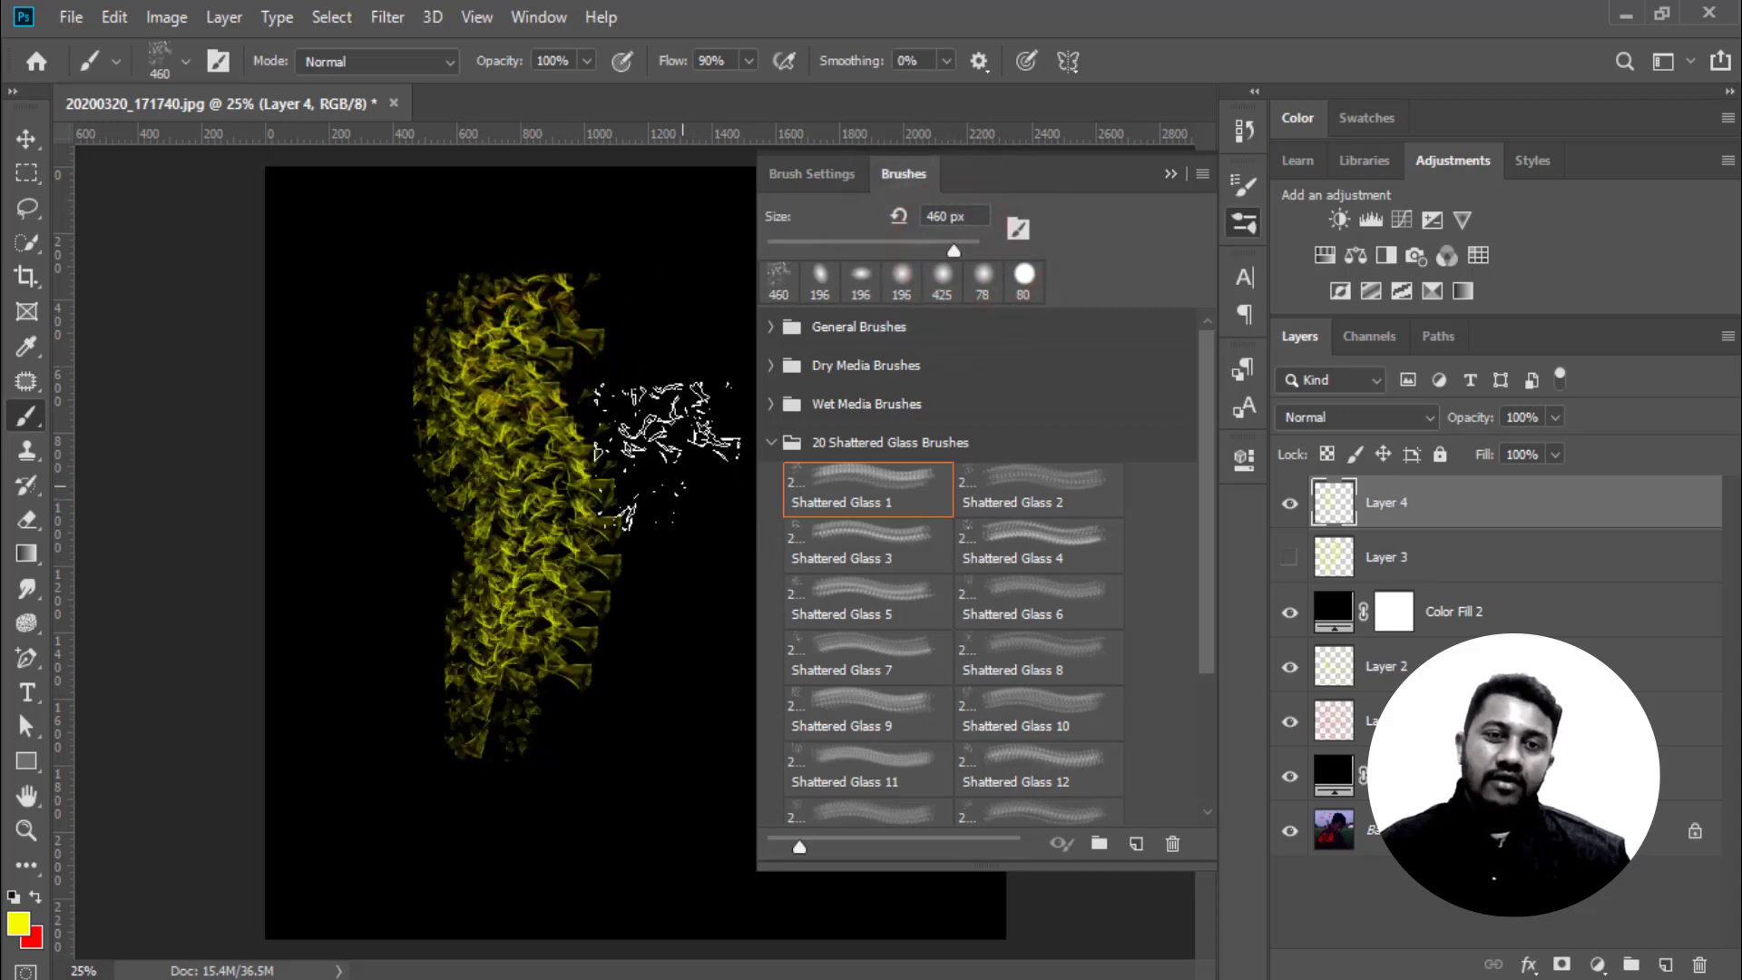
{"action": "left_click_drag", "start_coordinate": [667, 449], "coordinate": [602, 388]}
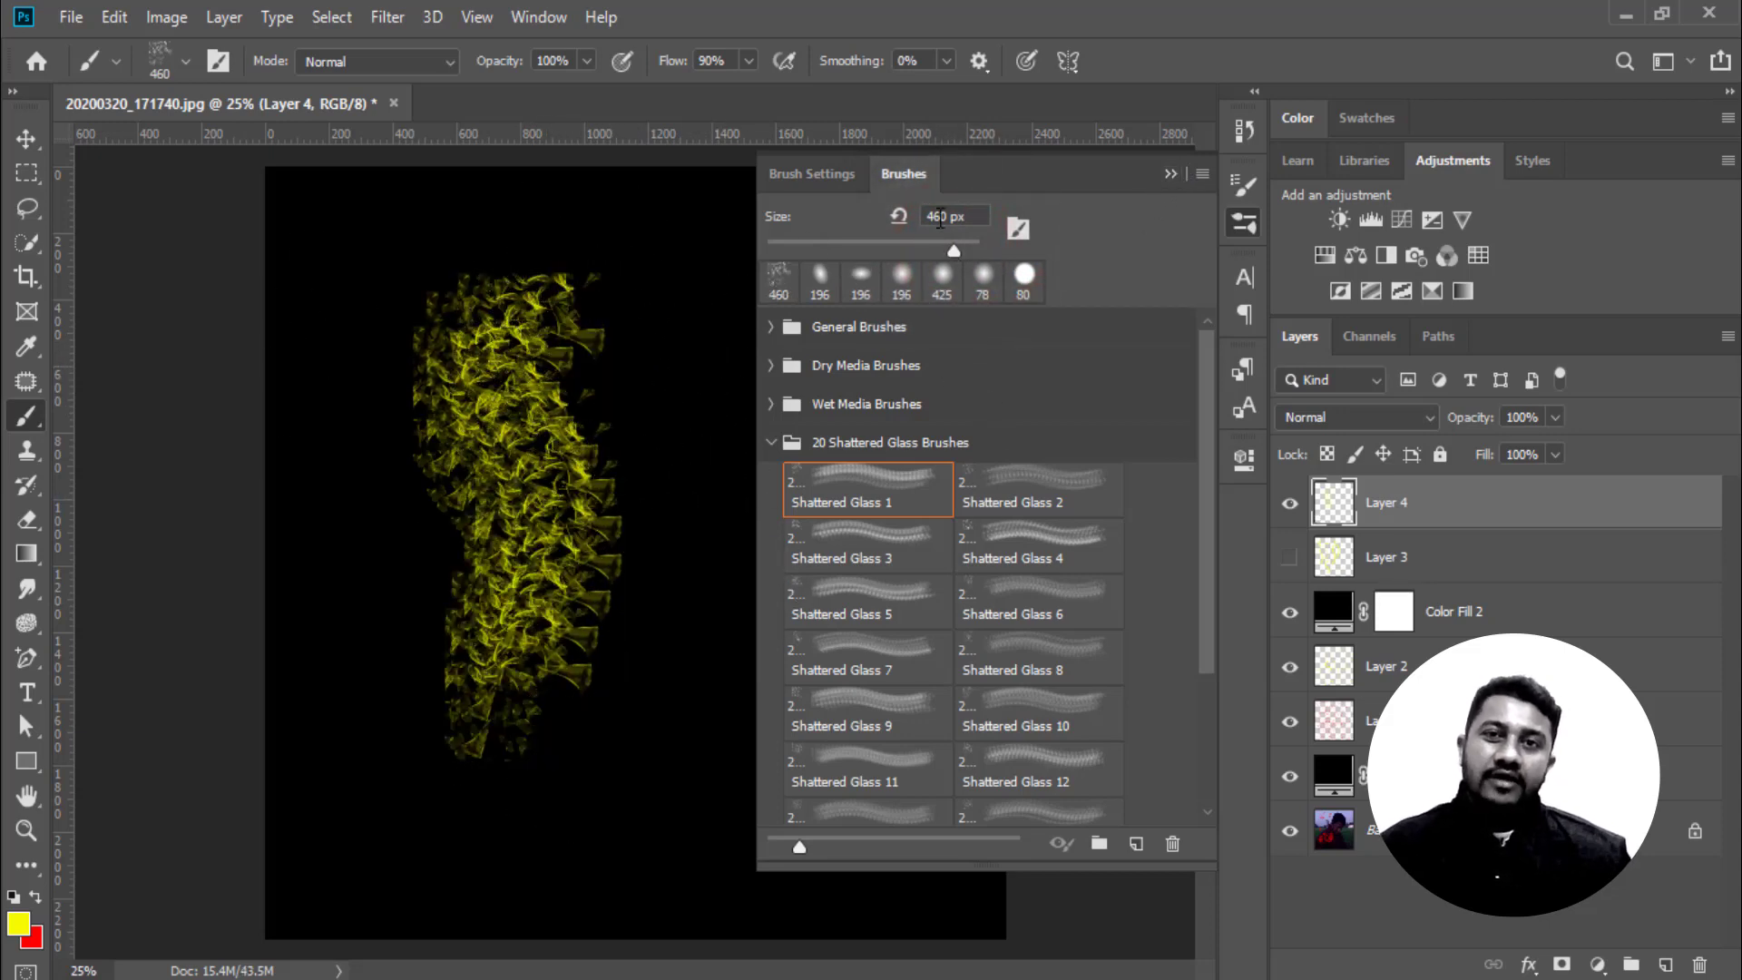
Paint more shattered-glass strokes on Layer 4 at 188 px and 484 px
{"action": "left_click", "coordinate": [835, 174]}
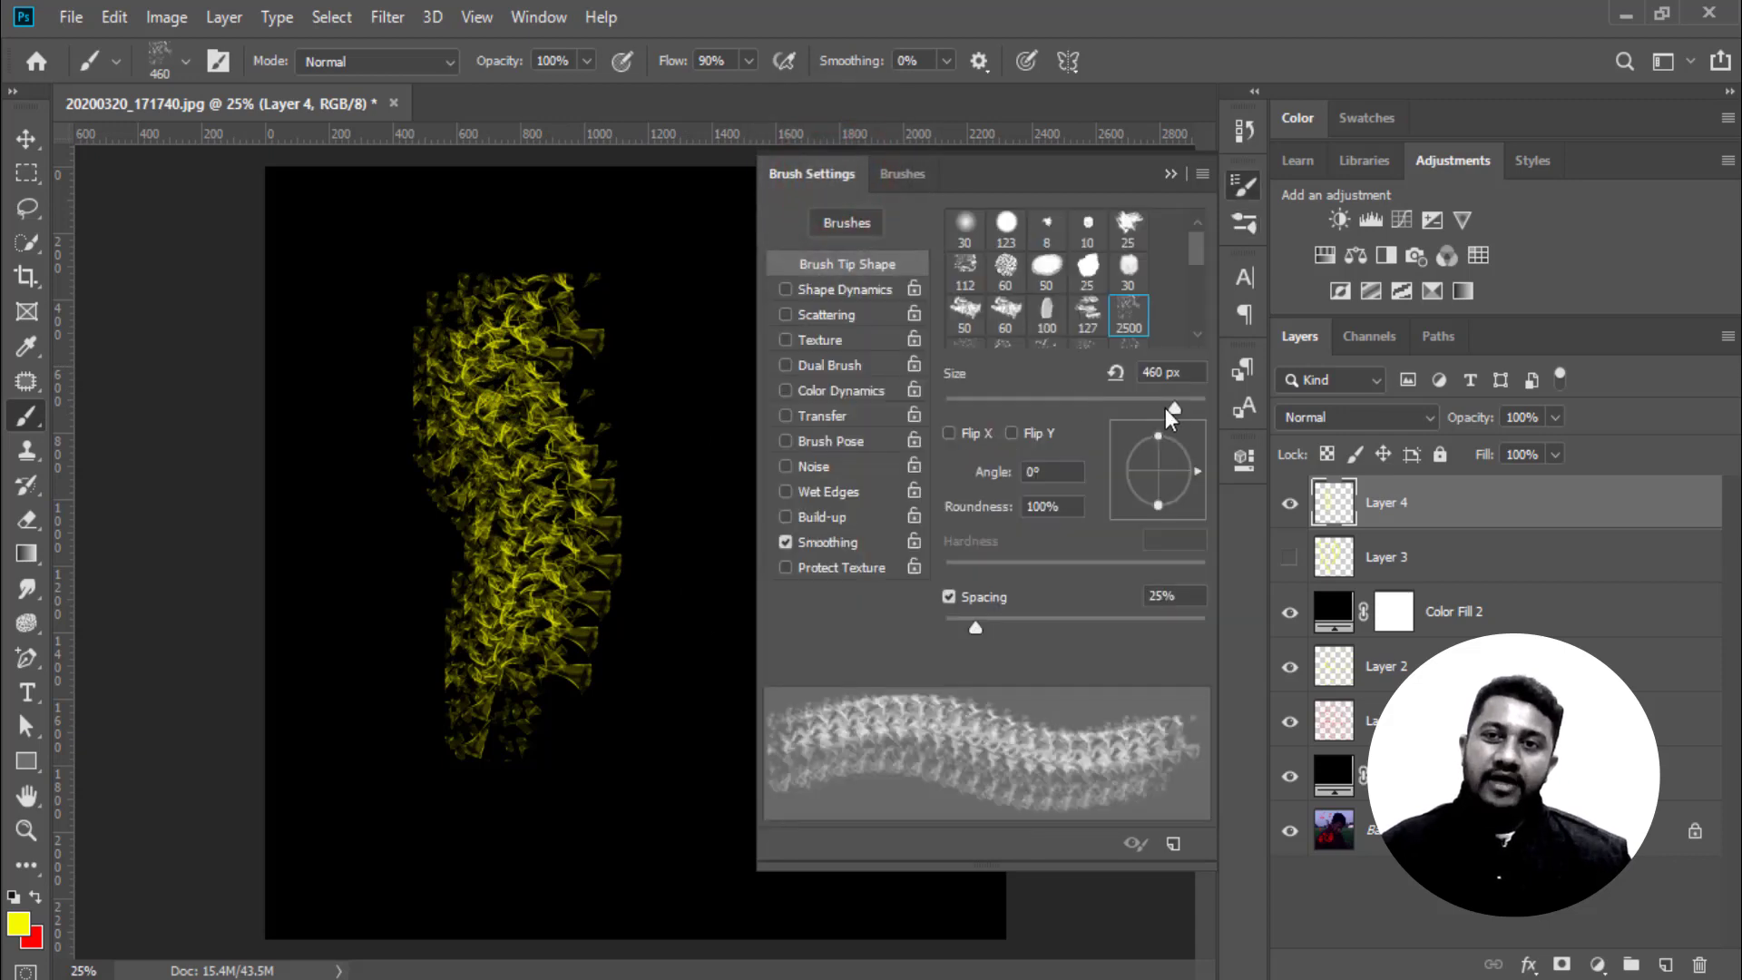
{"action": "left_click_drag", "start_coordinate": [1176, 412], "coordinate": [1133, 408]}
{"action": "left_click_drag", "start_coordinate": [675, 313], "coordinate": [683, 334]}
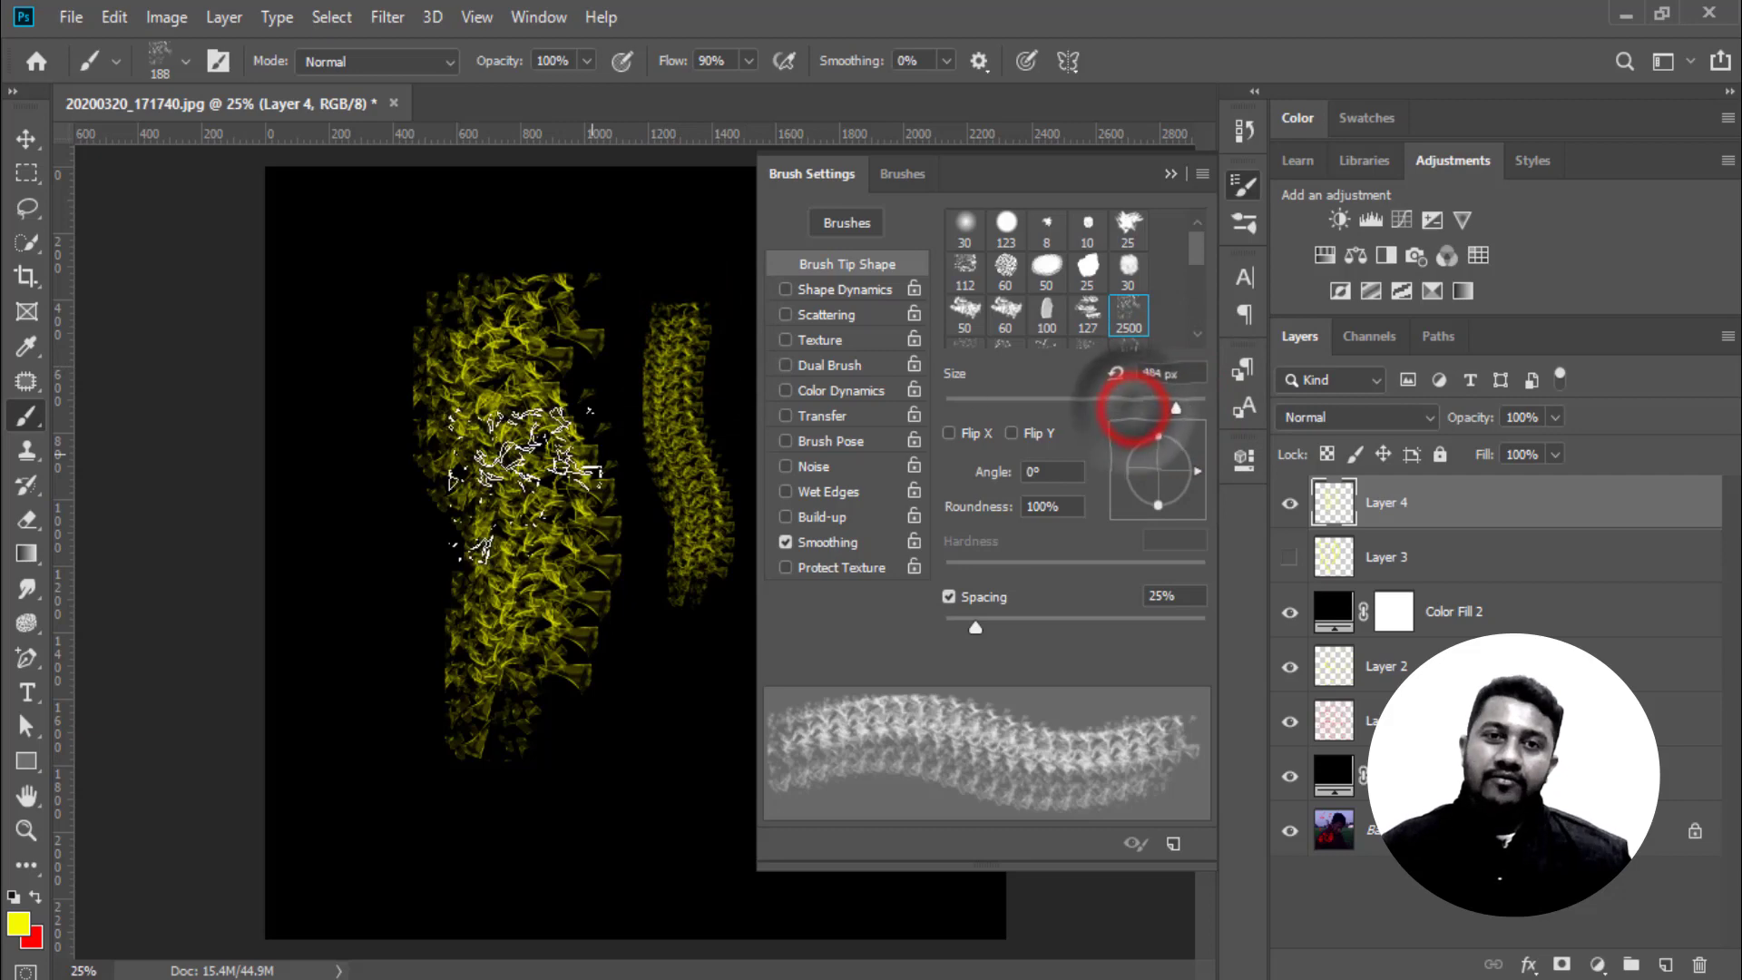
{"action": "left_click_drag", "start_coordinate": [1133, 408], "coordinate": [1177, 408]}
{"action": "left_click_drag", "start_coordinate": [350, 350], "coordinate": [381, 360]}
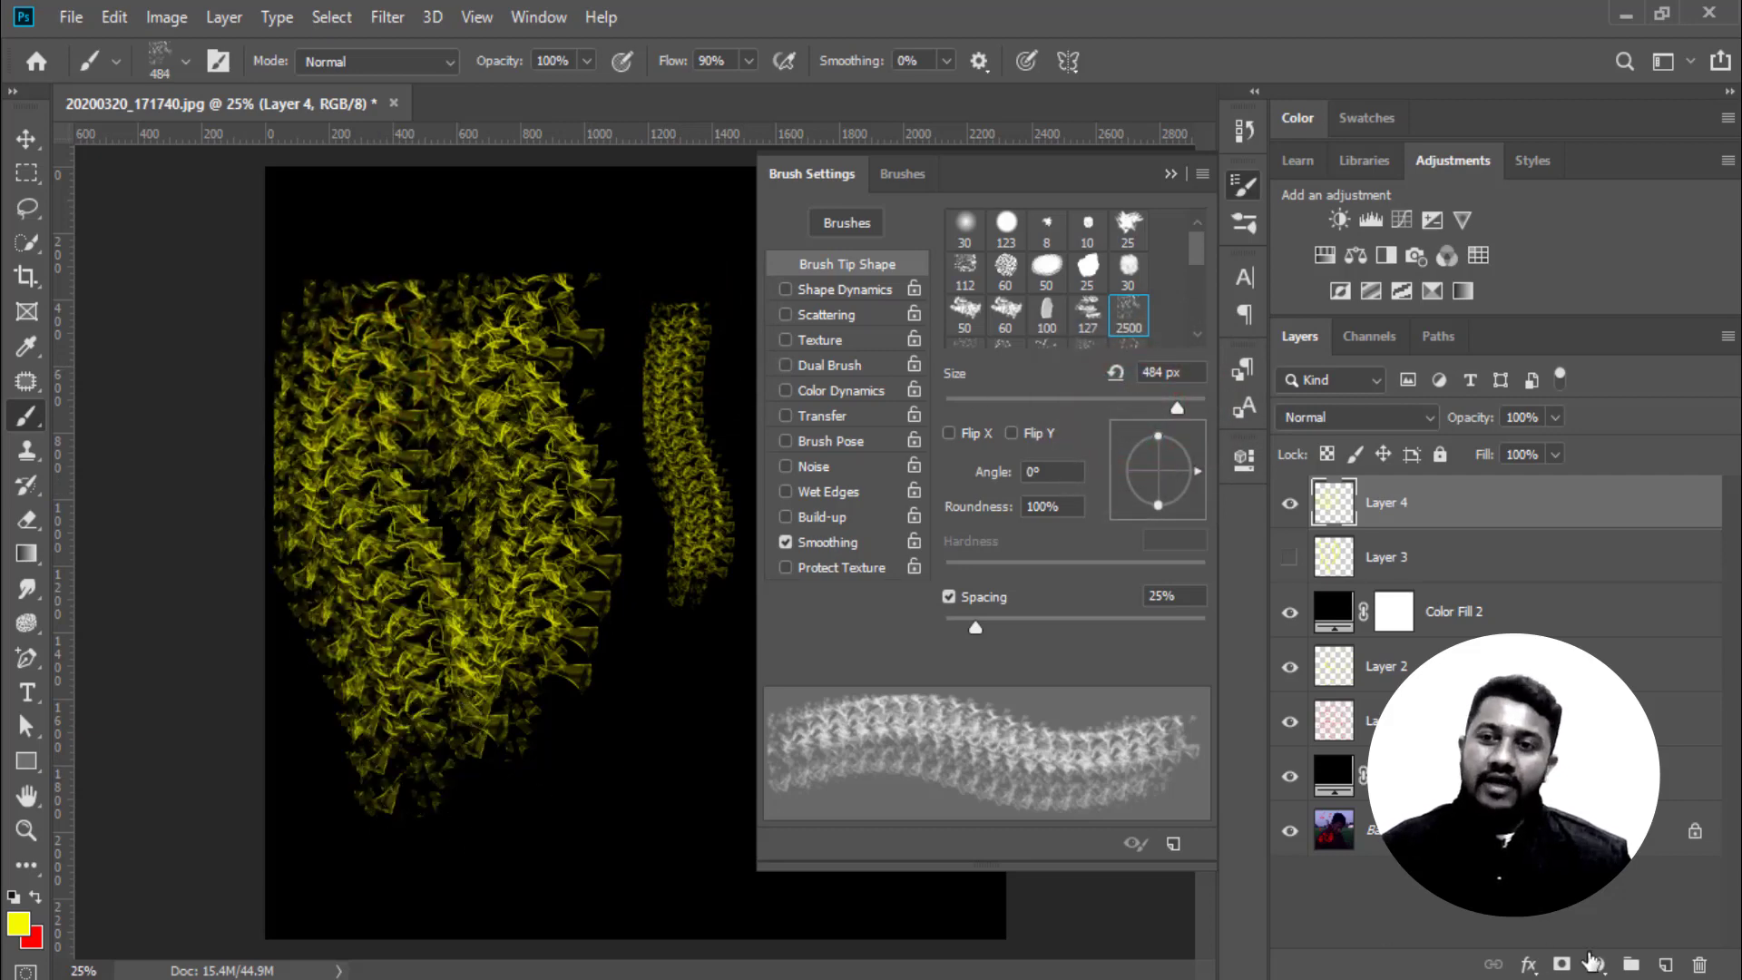
Cover the strokes with a black Color Fill 3 layer and an empty Layer 5 above it
{"action": "left_click", "coordinate": [1594, 967]}
{"action": "left_click", "coordinate": [1542, 498]}
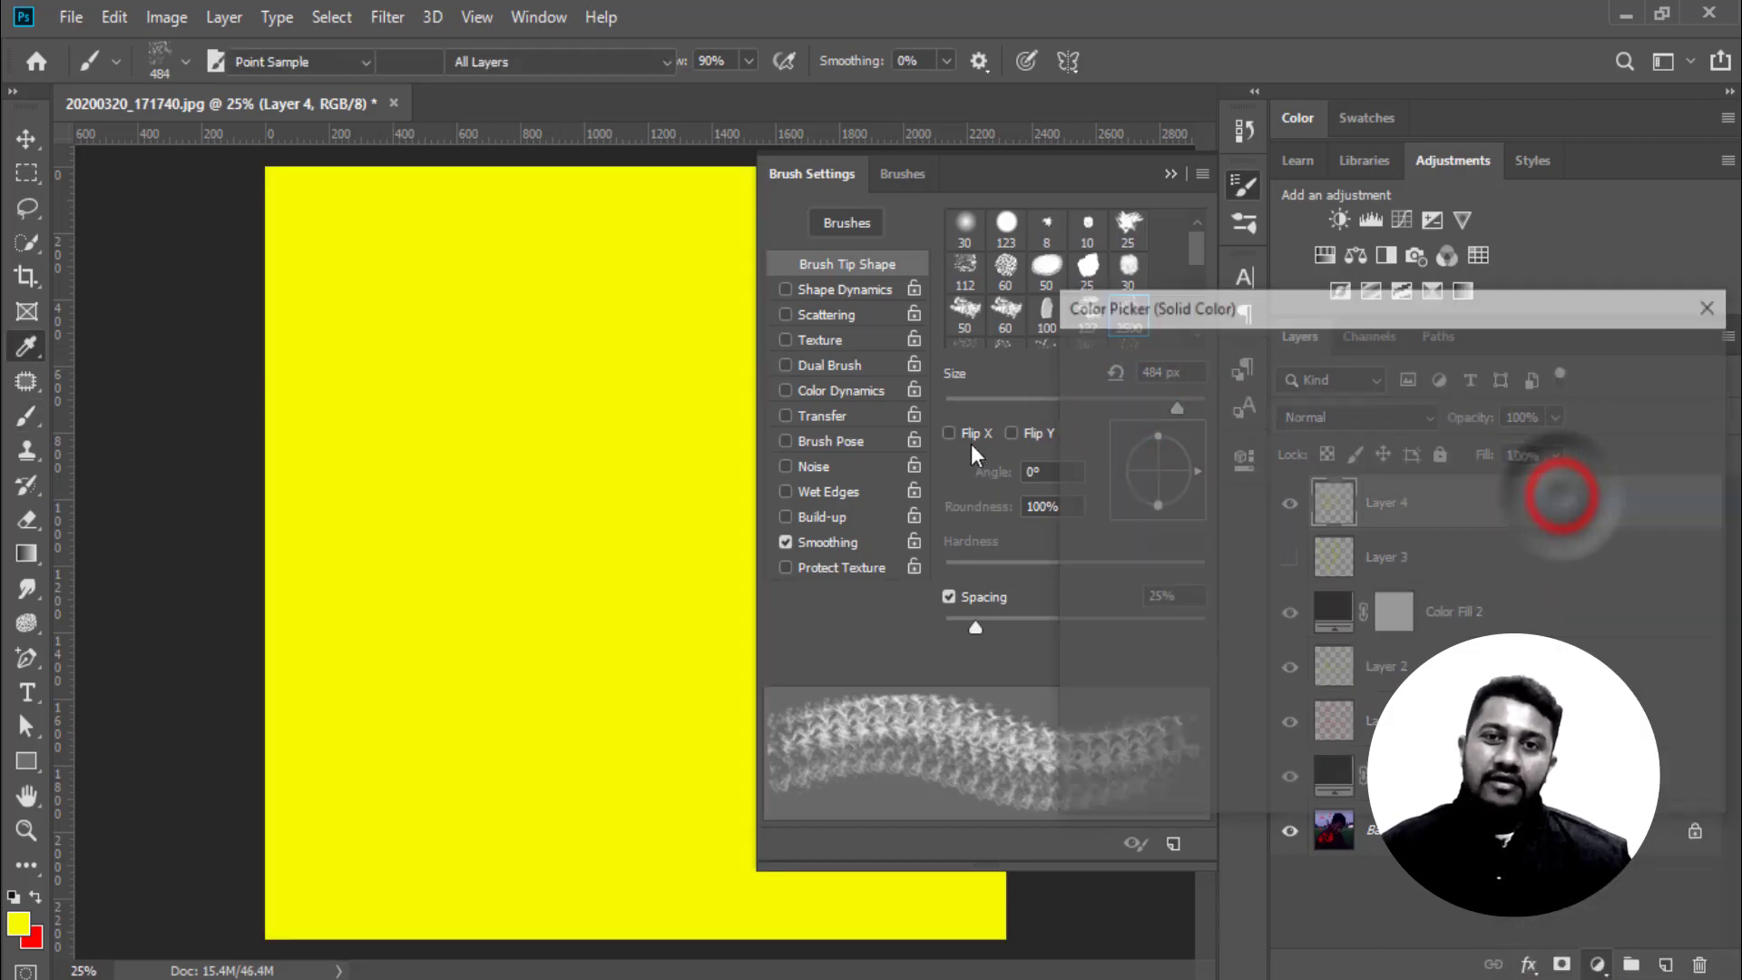
{"action": "left_click", "coordinate": [1085, 578]}
{"action": "left_click", "coordinate": [1595, 357]}
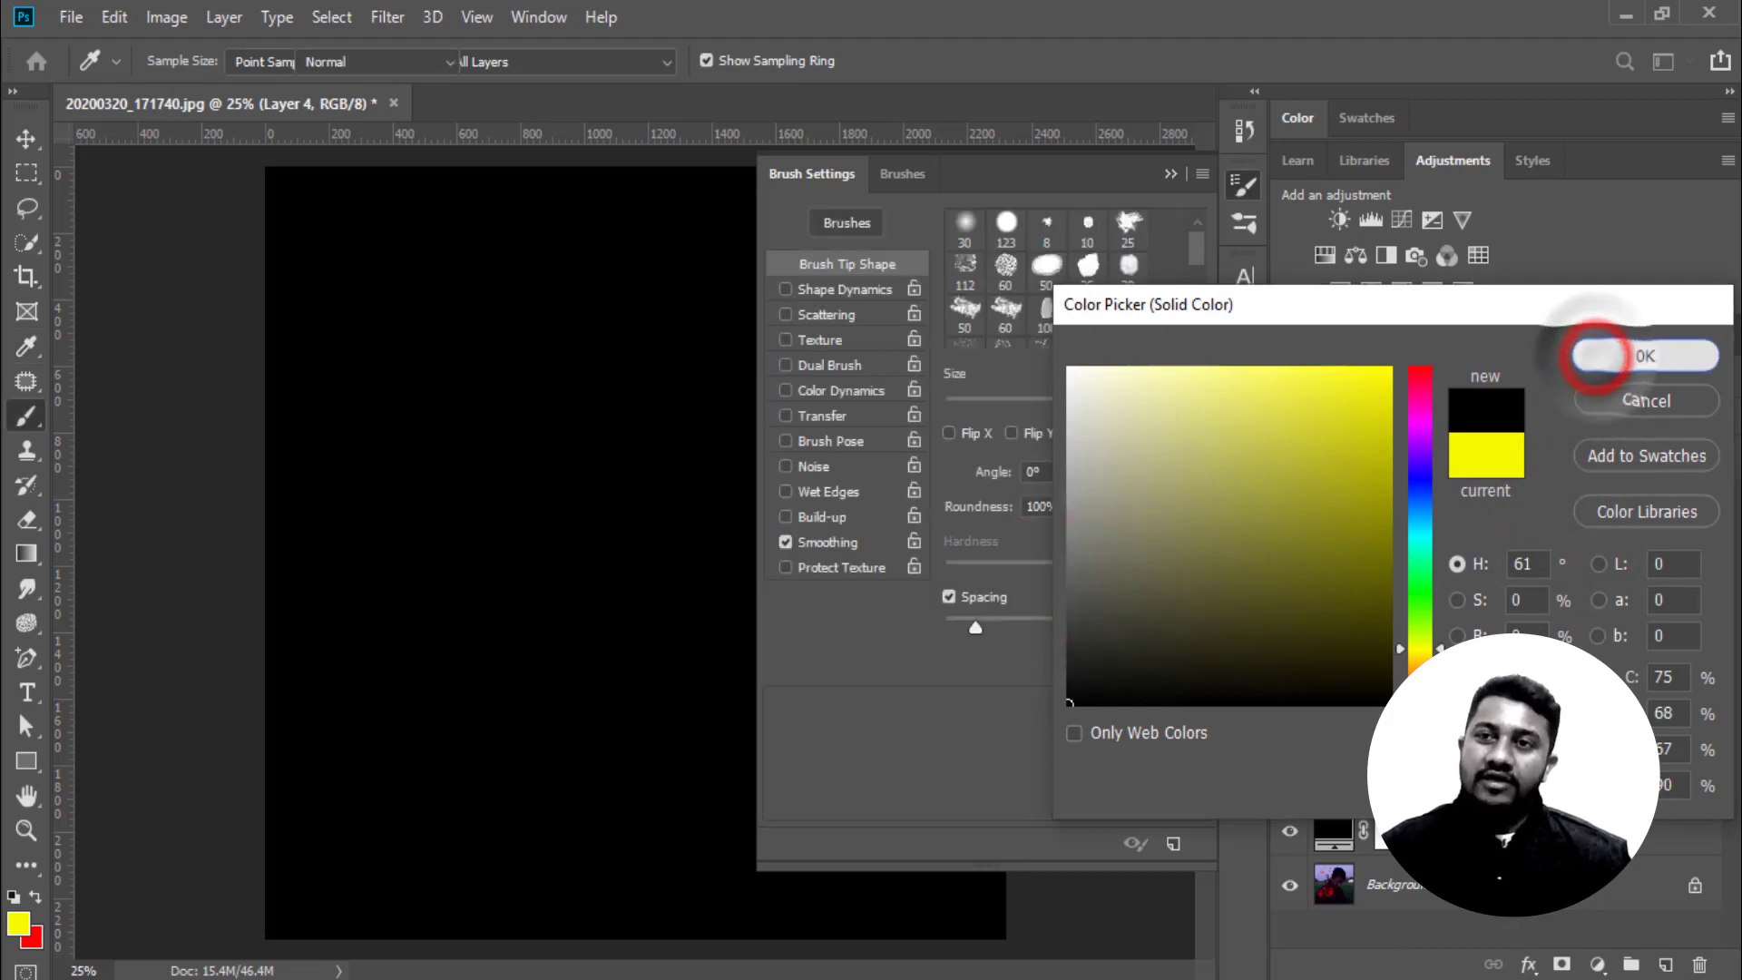
{"action": "left_click", "coordinate": [1670, 966]}
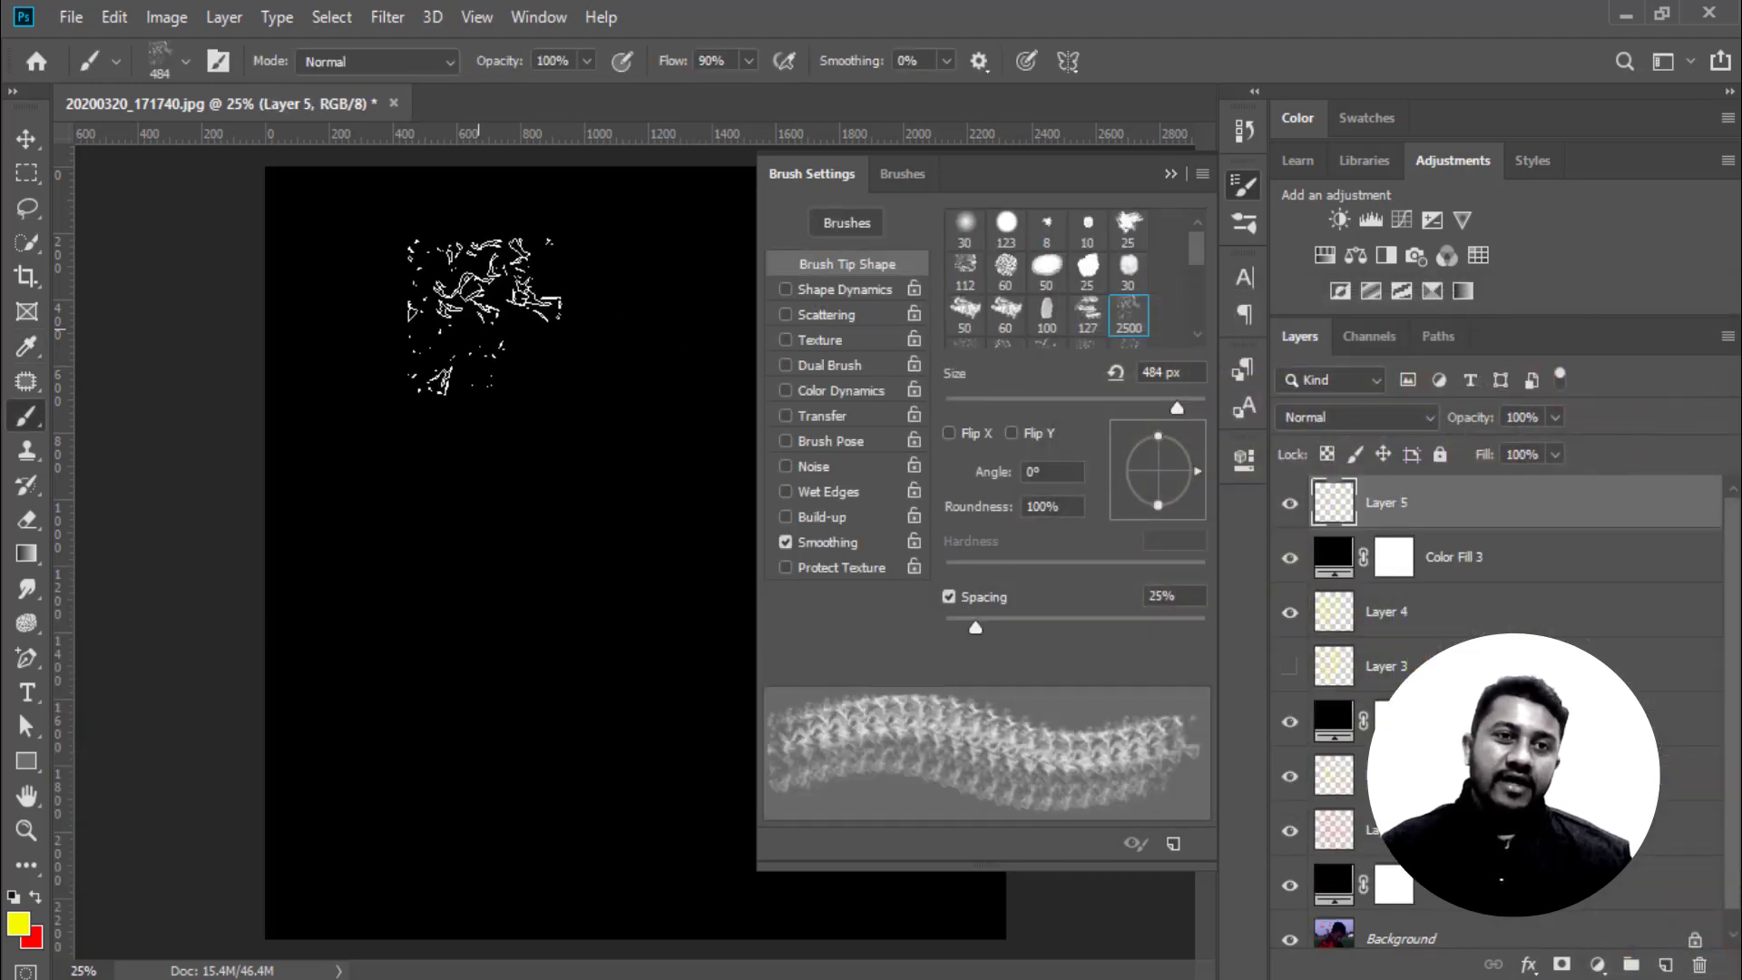
Paint three shattered-glass strokes: plain, Flip X, then Flip X and Y; rotate the tip to 103°
{"action": "left_click_drag", "start_coordinate": [388, 233], "coordinate": [427, 581]}
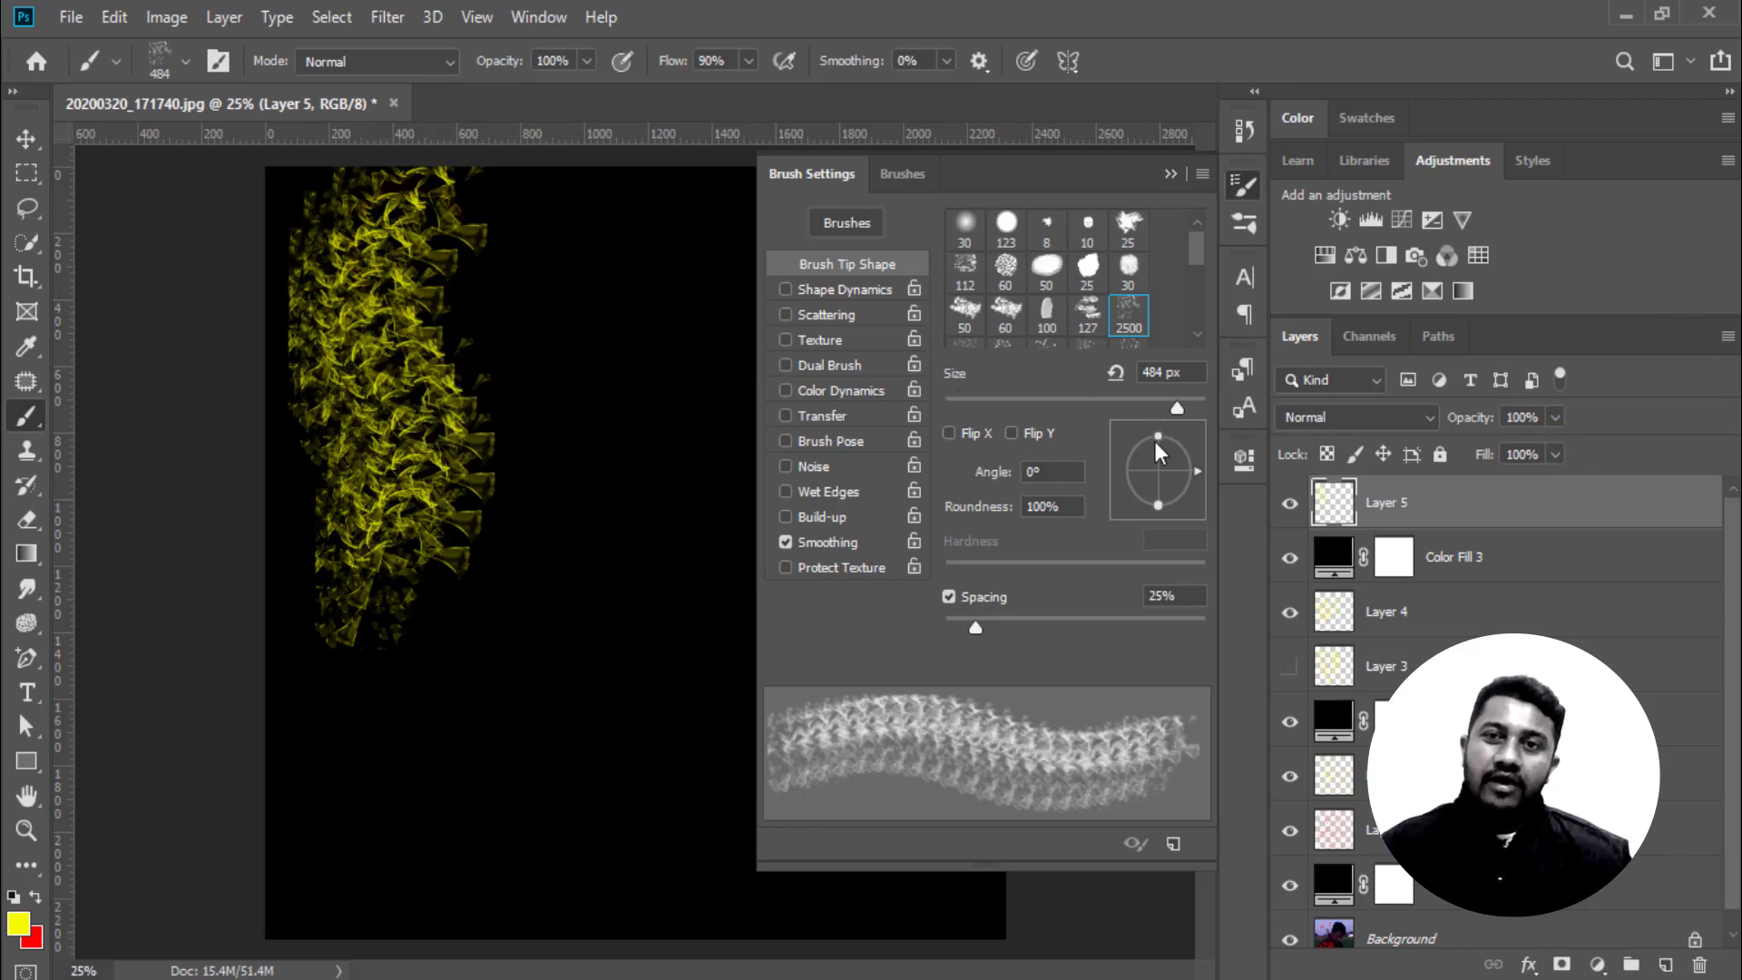
{"action": "left_click", "coordinate": [950, 434]}
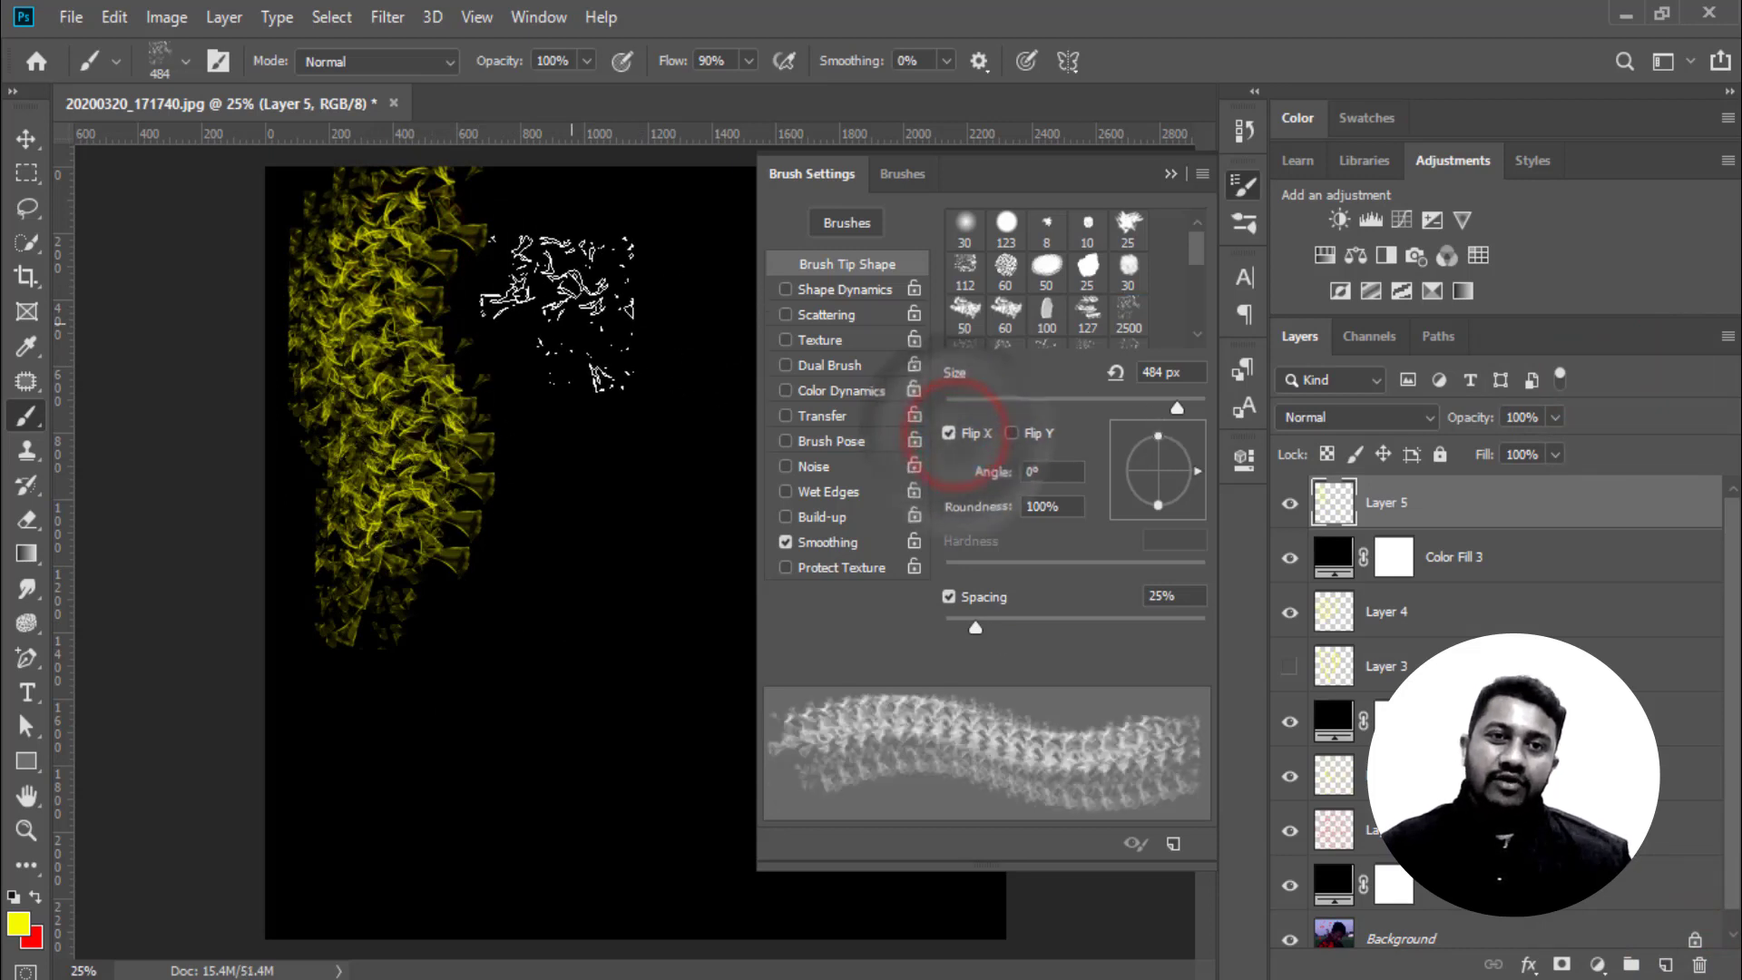
{"action": "left_click_drag", "start_coordinate": [616, 281], "coordinate": [626, 612]}
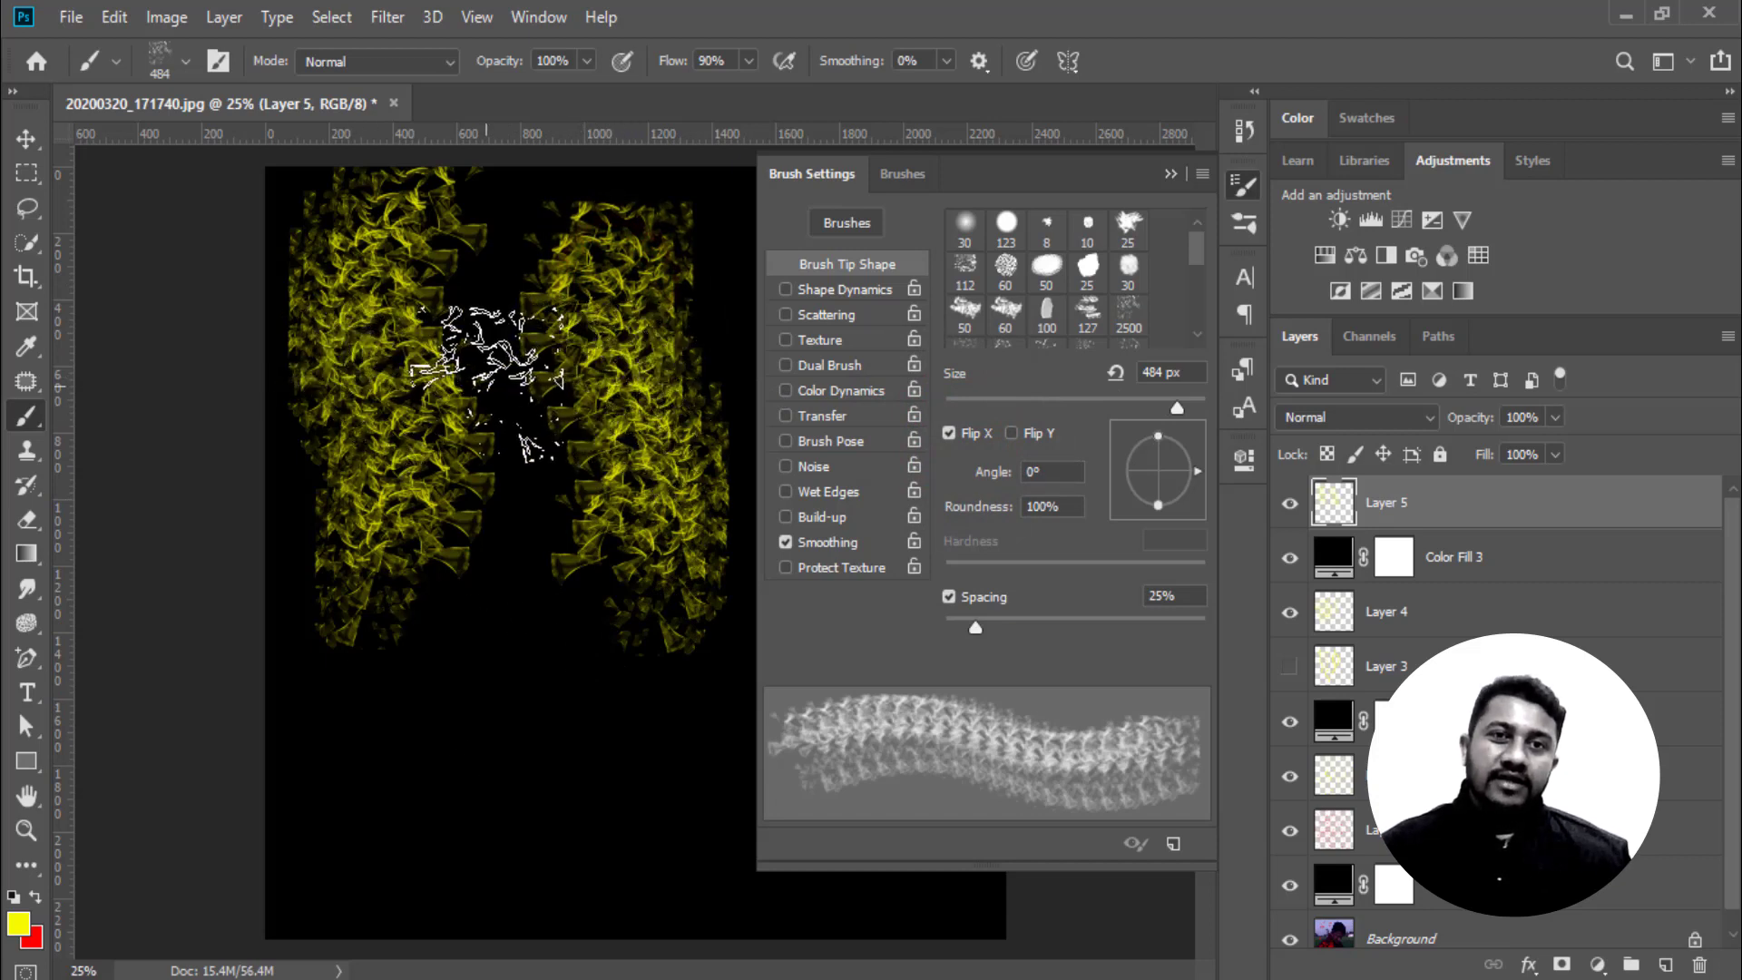
{"action": "left_click", "coordinate": [1011, 433]}
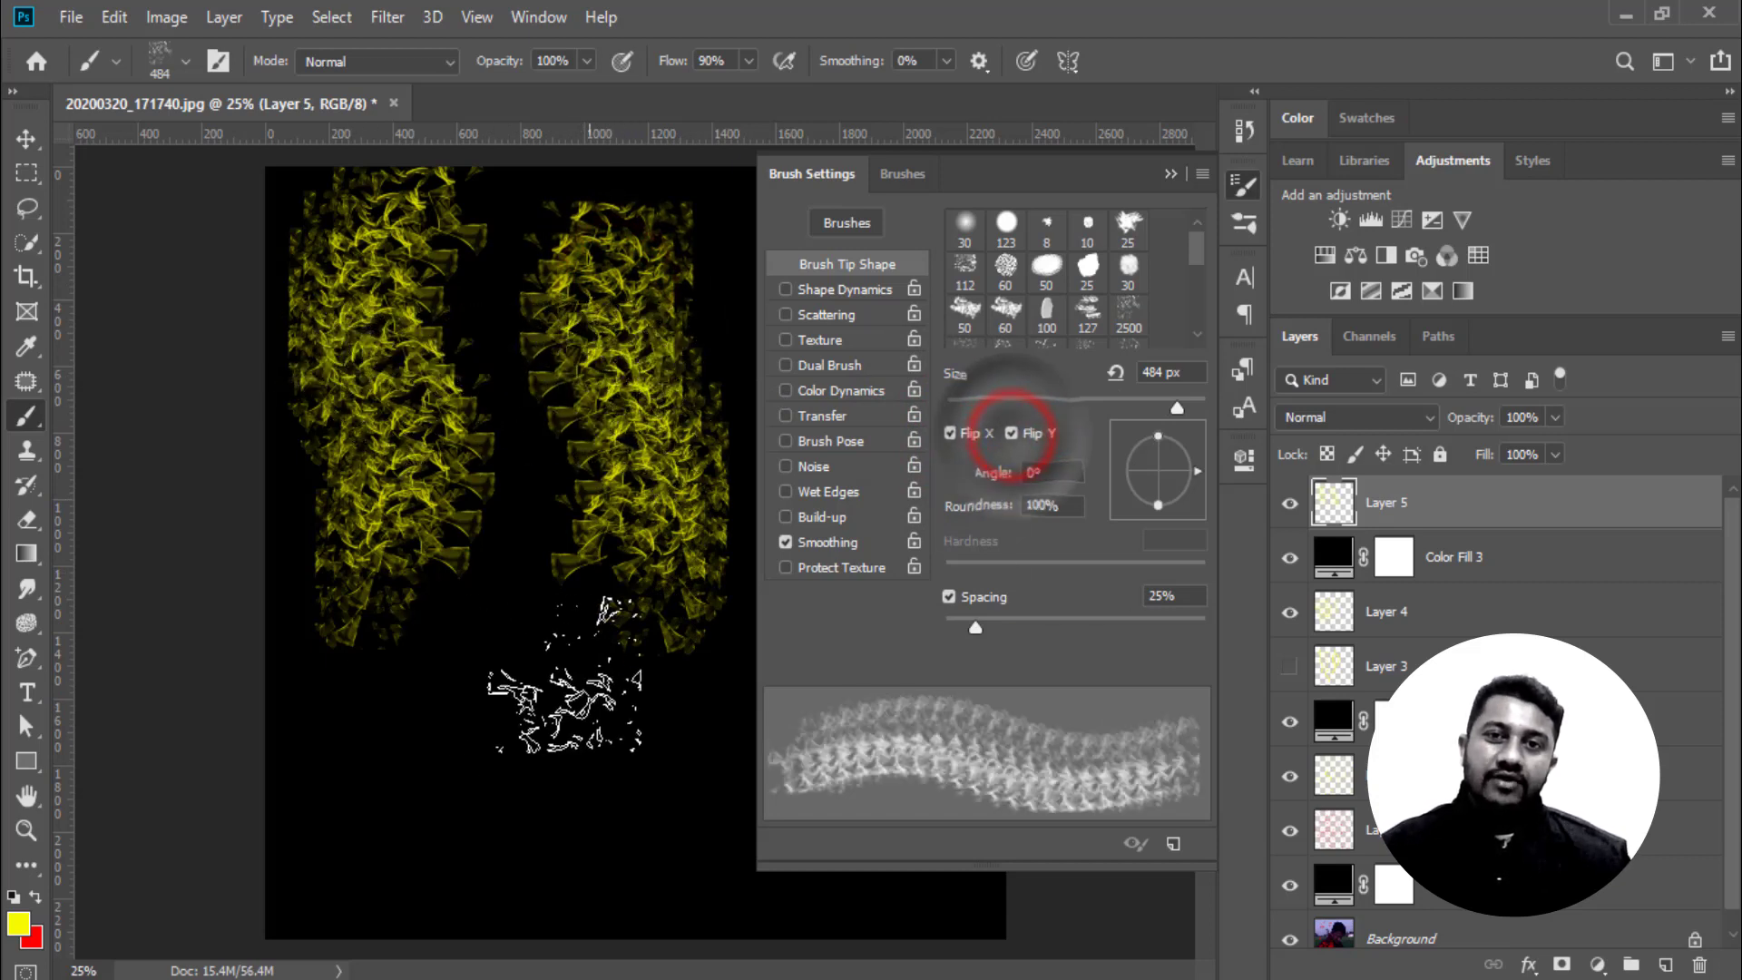
{"action": "left_click_drag", "start_coordinate": [508, 694], "coordinate": [553, 884]}
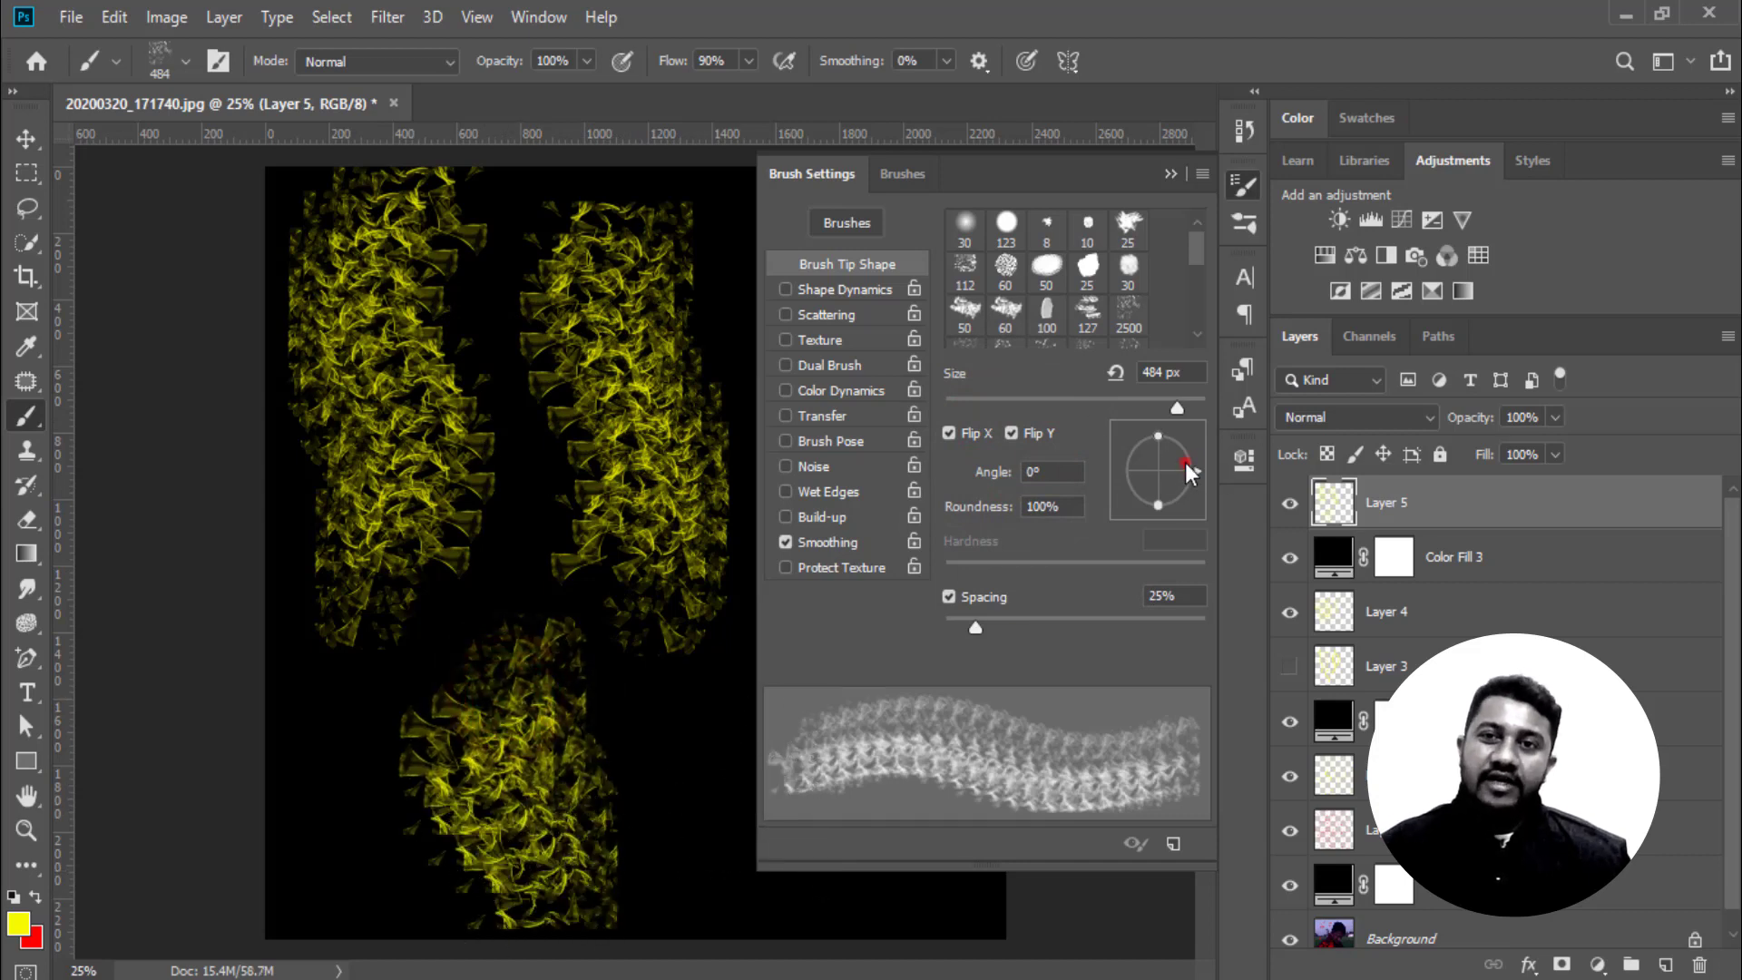
{"action": "left_click_drag", "start_coordinate": [1185, 463], "coordinate": [1146, 417]}
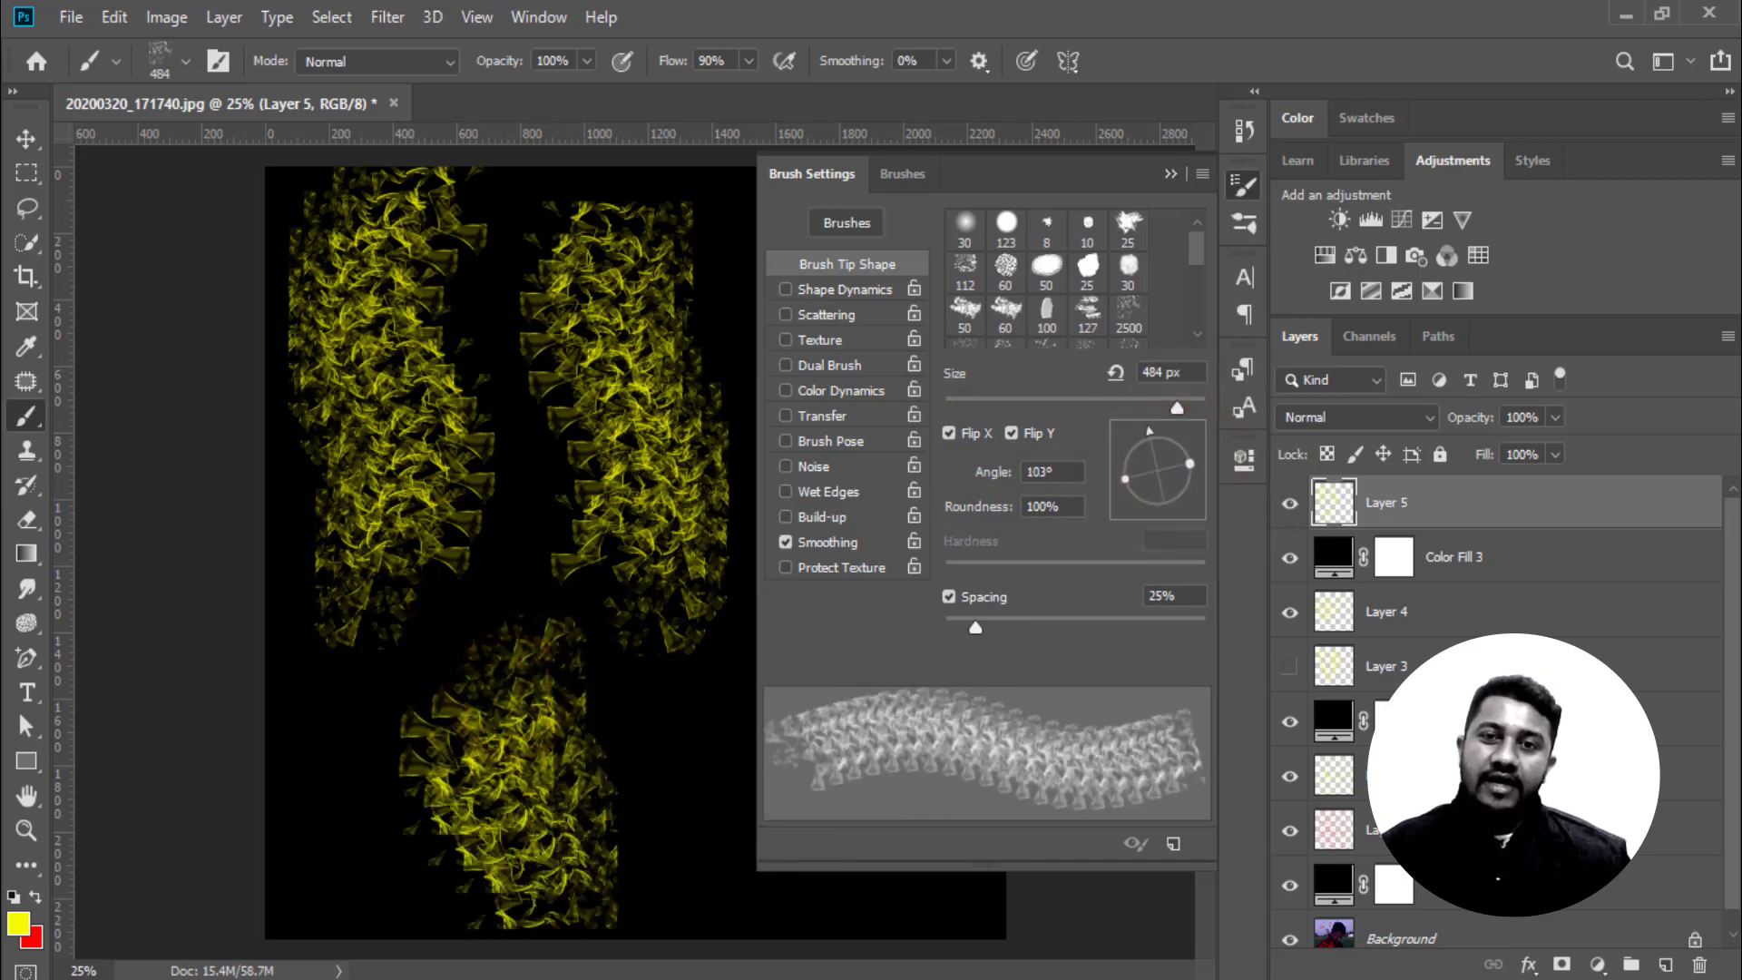
Hide Layer 5, add Layer 6, paint a yellow stroke, and rotate the tip to -63°
{"action": "left_click", "coordinate": [1288, 503]}
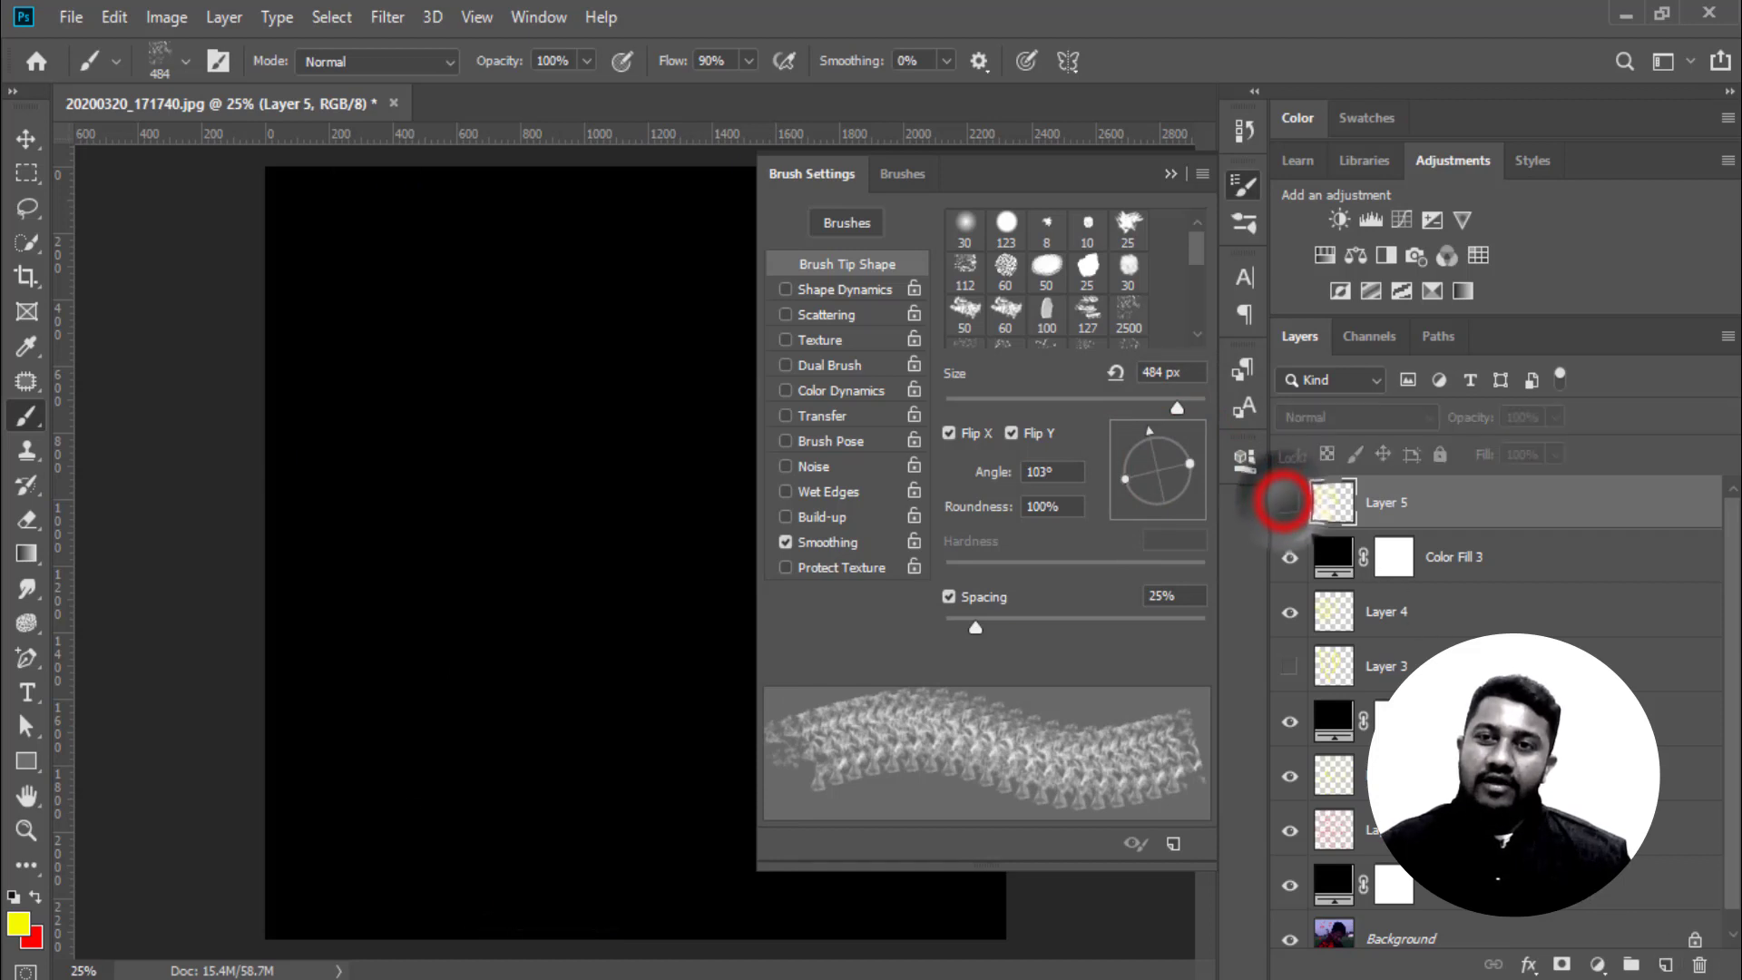
{"action": "left_click", "coordinate": [1665, 964]}
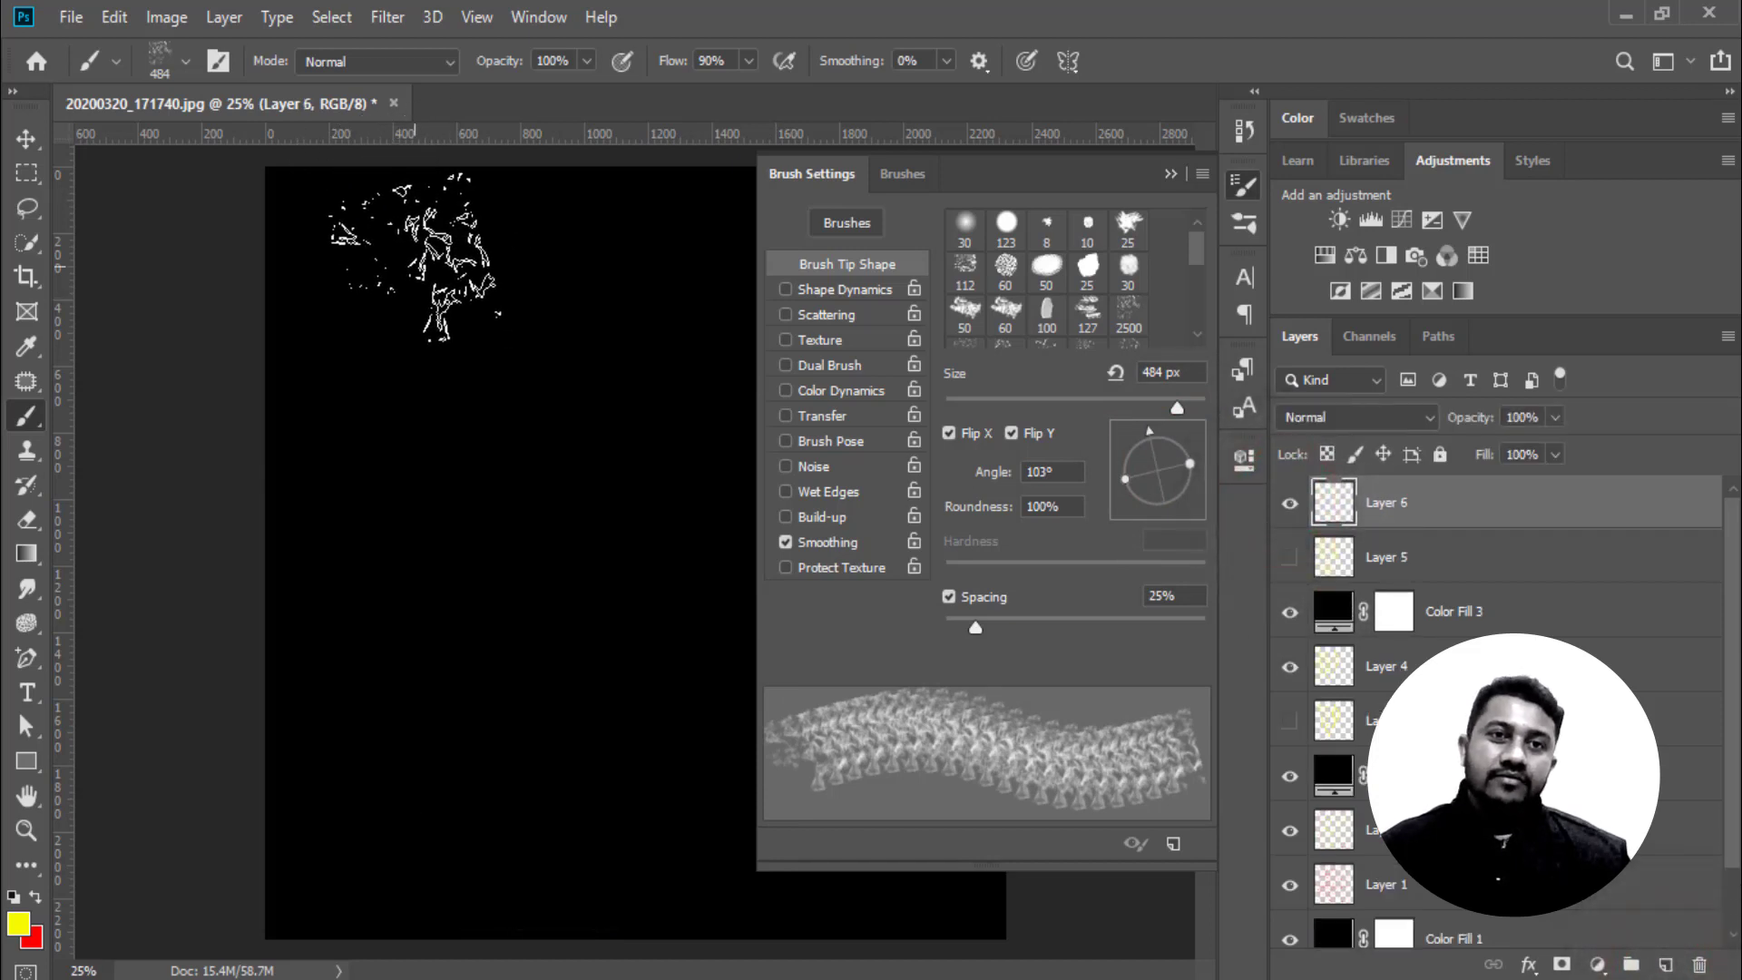
{"action": "left_click_drag", "start_coordinate": [408, 218], "coordinate": [481, 708]}
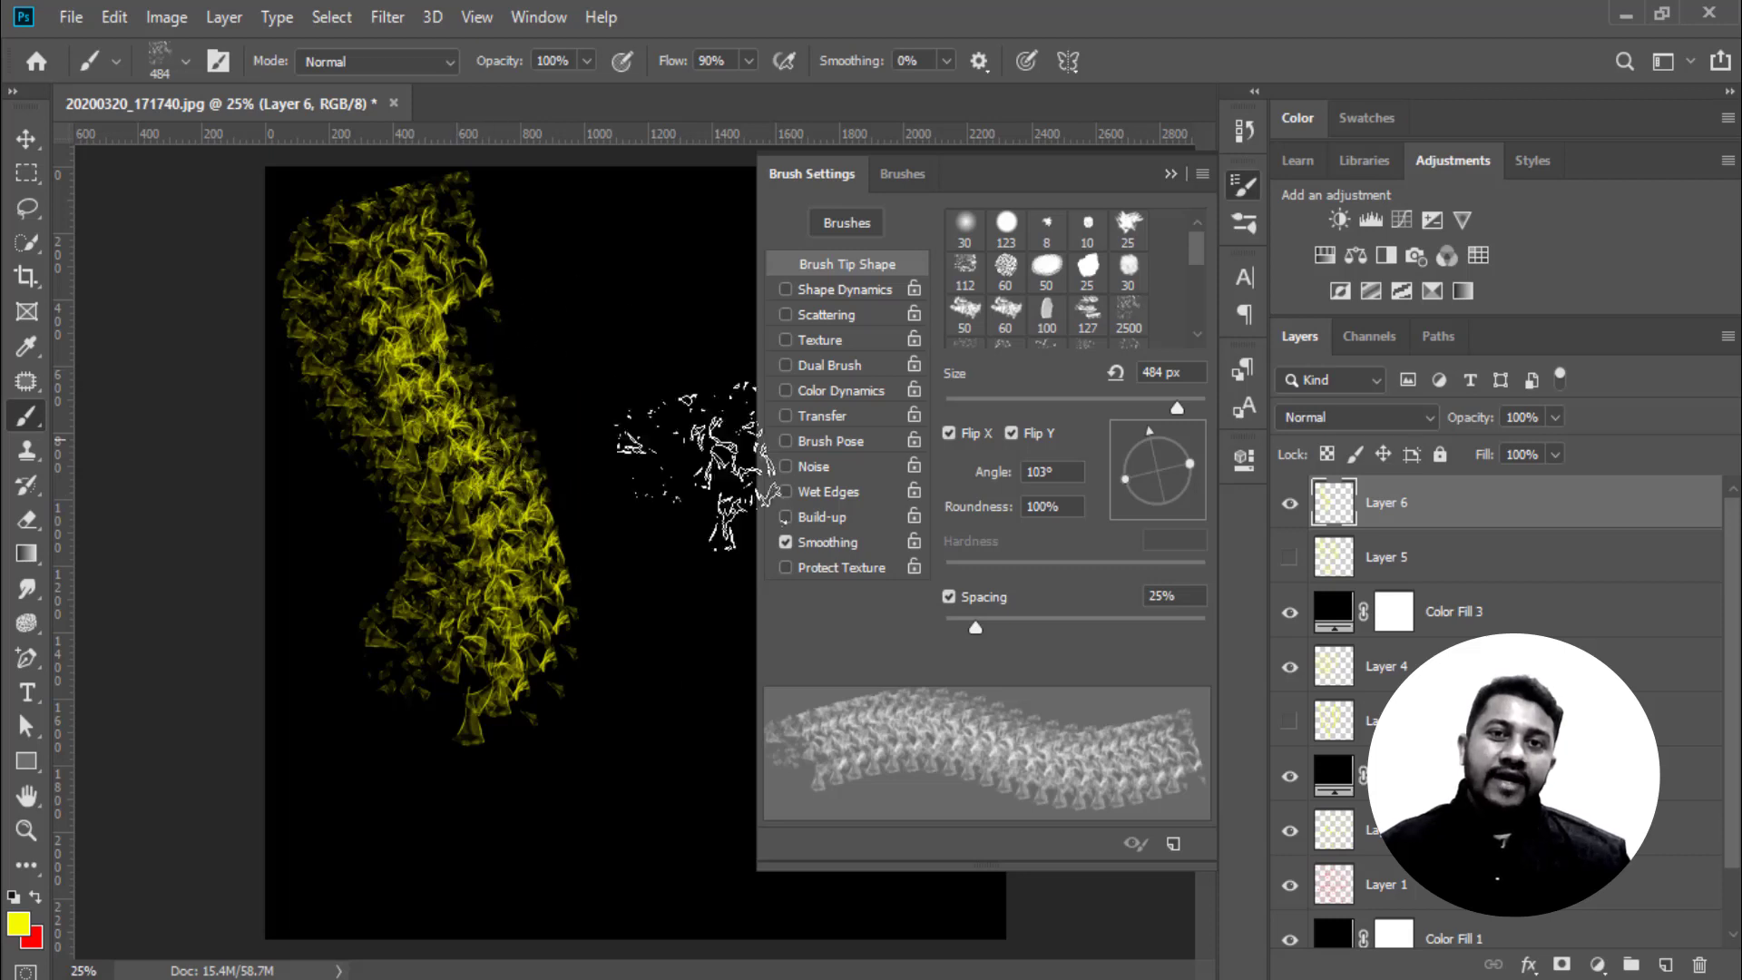
{"action": "mouse_move", "coordinate": [1150, 435]}
{"action": "left_mouse_down"}
{"action": "mouse_move", "coordinate": [1168, 491]}
{"action": "mouse_move", "coordinate": [1141, 436]}
{"action": "mouse_move", "coordinate": [1162, 466]}
{"action": "left_mouse_up"}
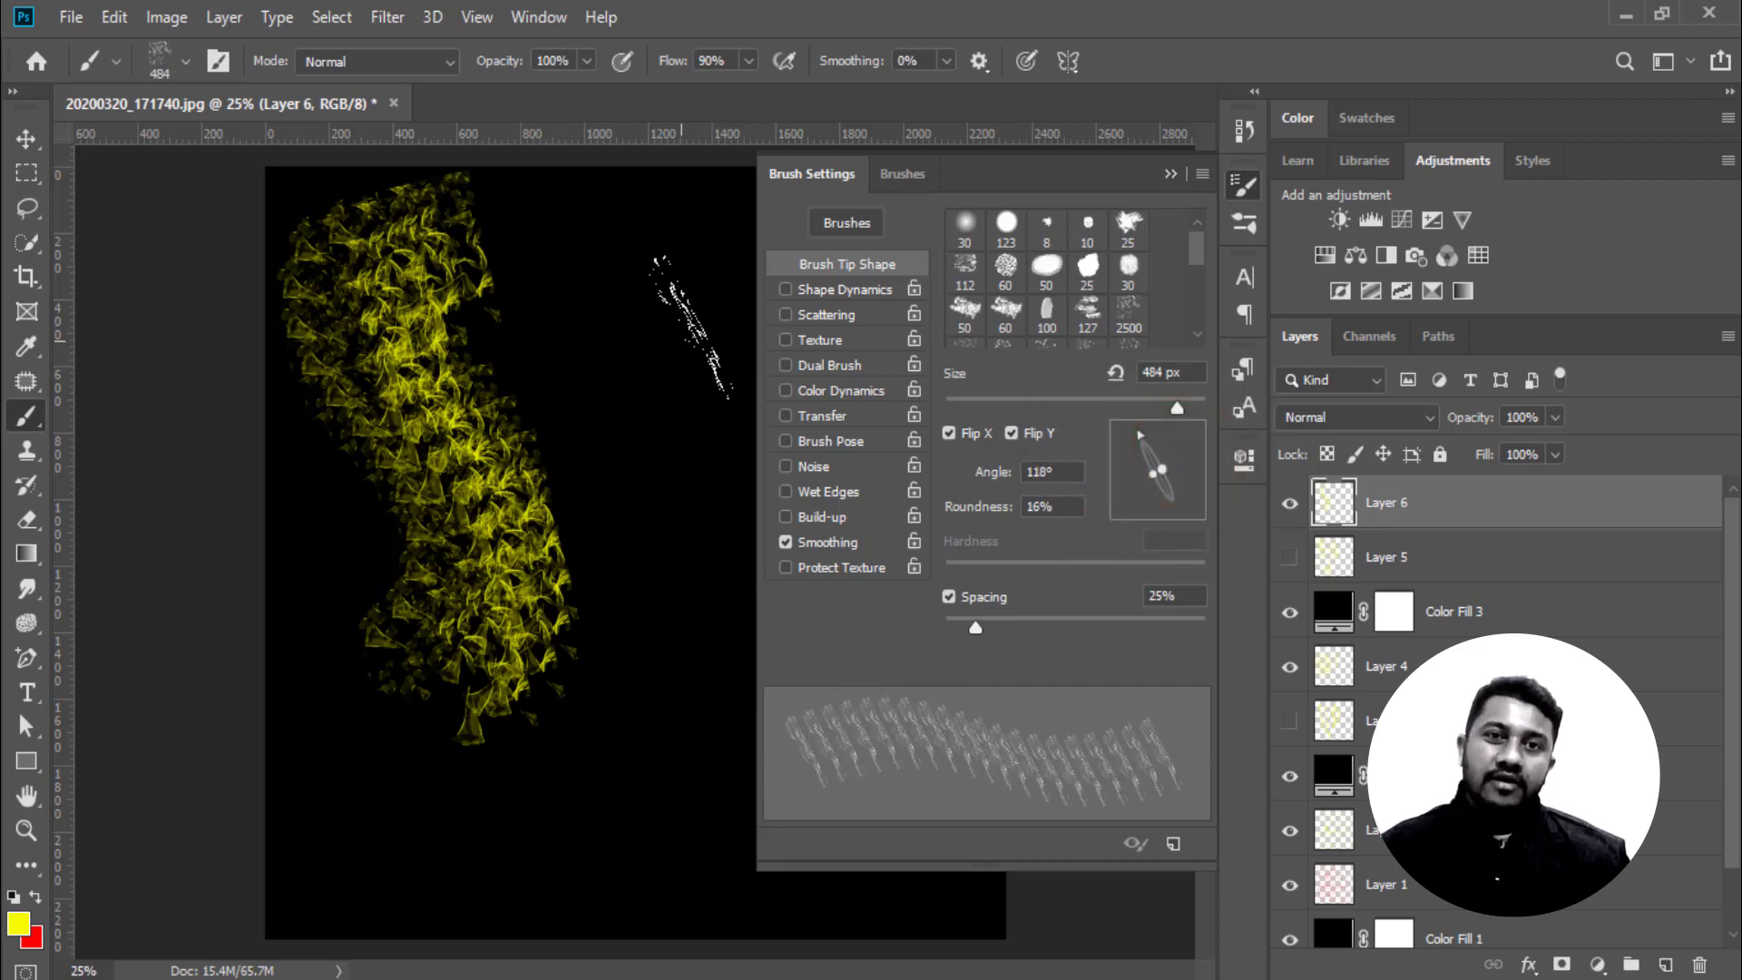
Paint more yellow shattered-glass strokes along the bottom, left side and canvas middle
{"action": "mouse_move", "coordinate": [698, 283]}
{"action": "left_mouse_down"}
{"action": "mouse_move", "coordinate": [679, 514]}
{"action": "mouse_move", "coordinate": [622, 700]}
{"action": "left_mouse_up"}
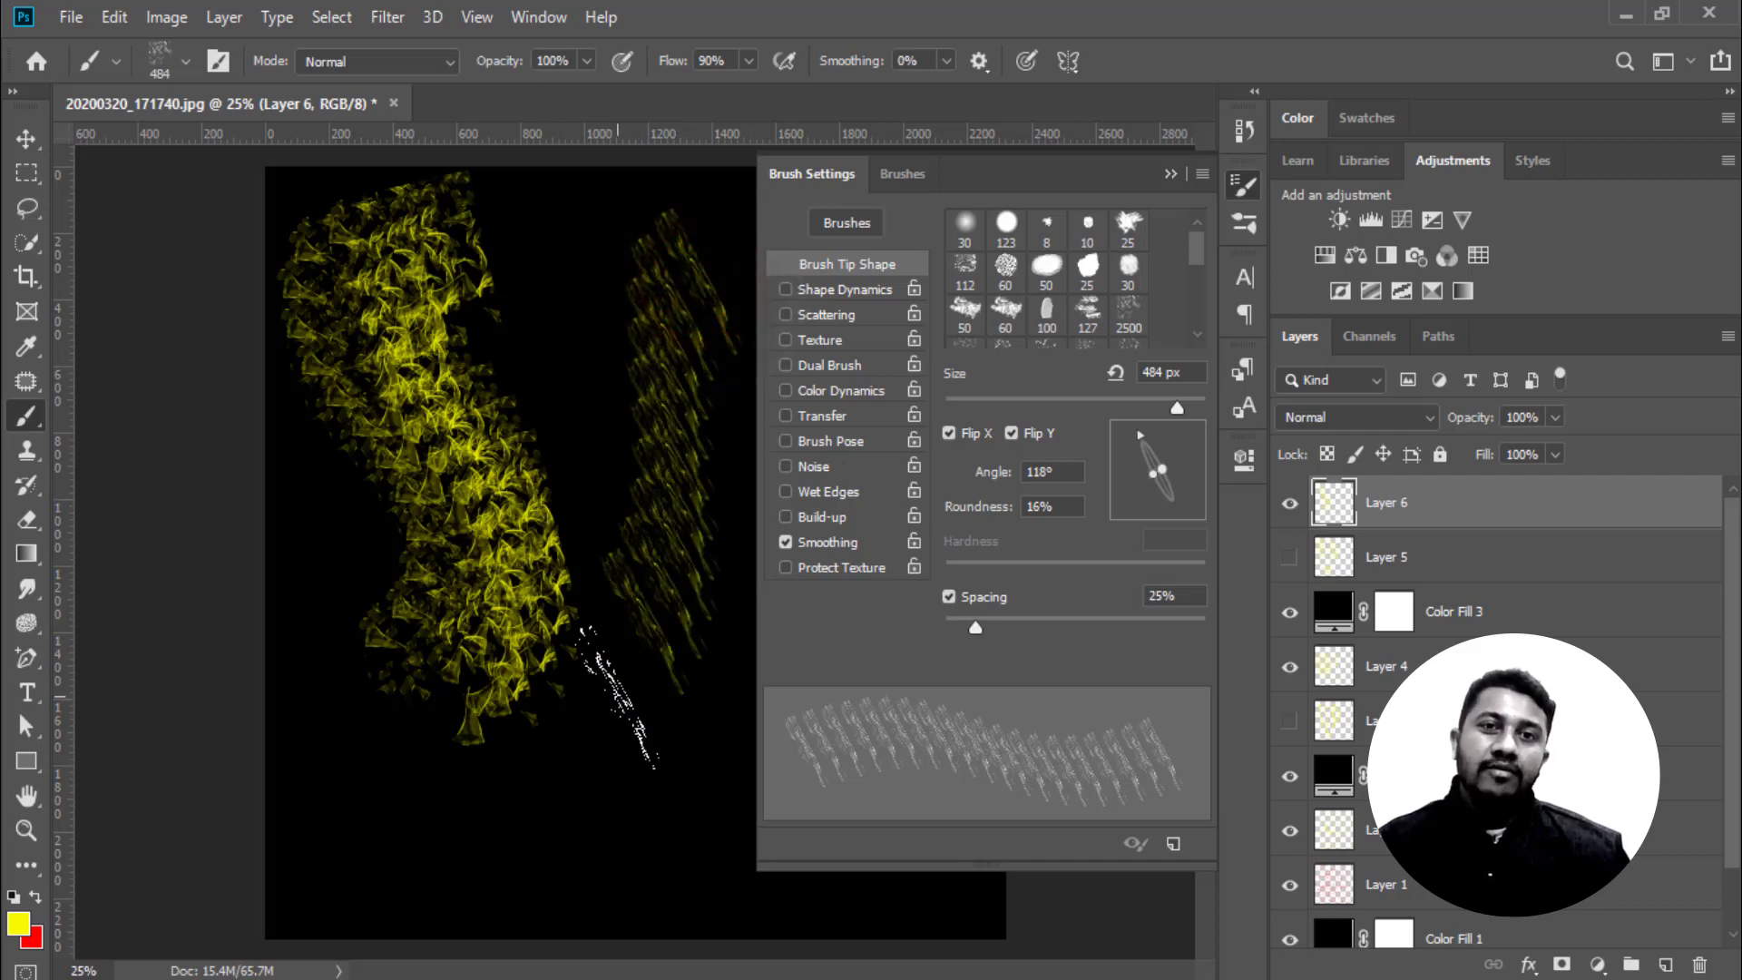
{"action": "left_click_drag", "start_coordinate": [653, 797], "coordinate": [458, 399]}
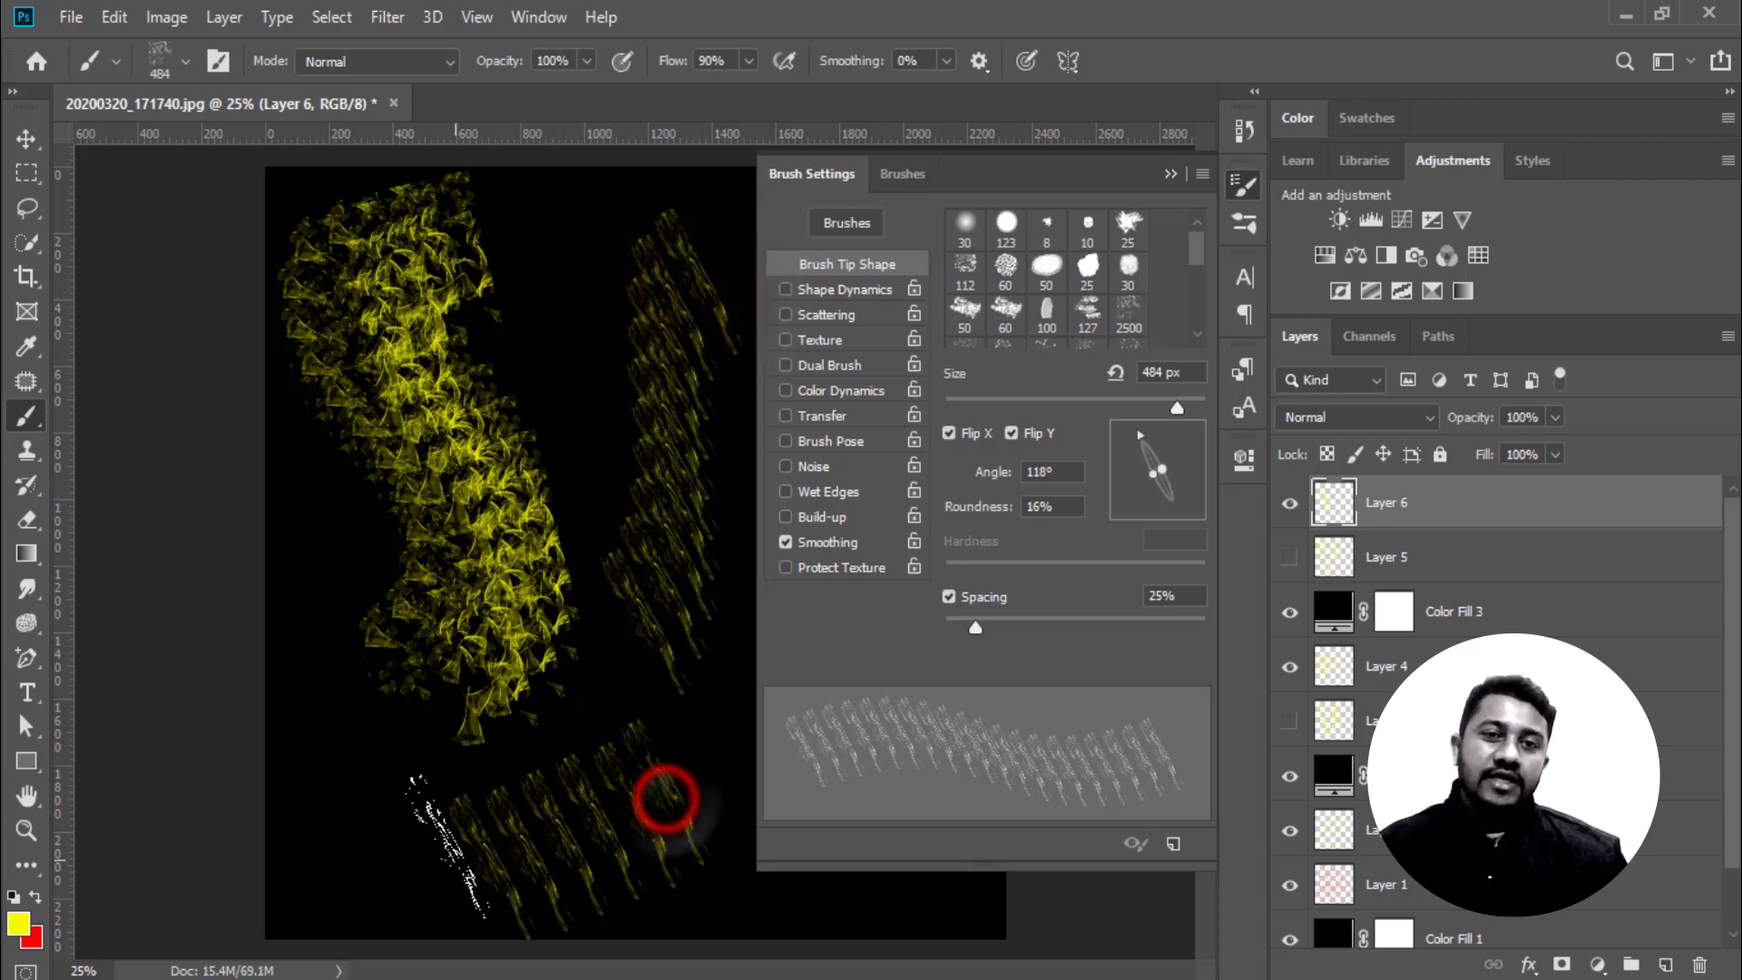
{"action": "mouse_move", "coordinate": [580, 299]}
{"action": "left_mouse_down"}
{"action": "mouse_move", "coordinate": [544, 508]}
{"action": "mouse_move", "coordinate": [472, 680]}
{"action": "left_mouse_up"}
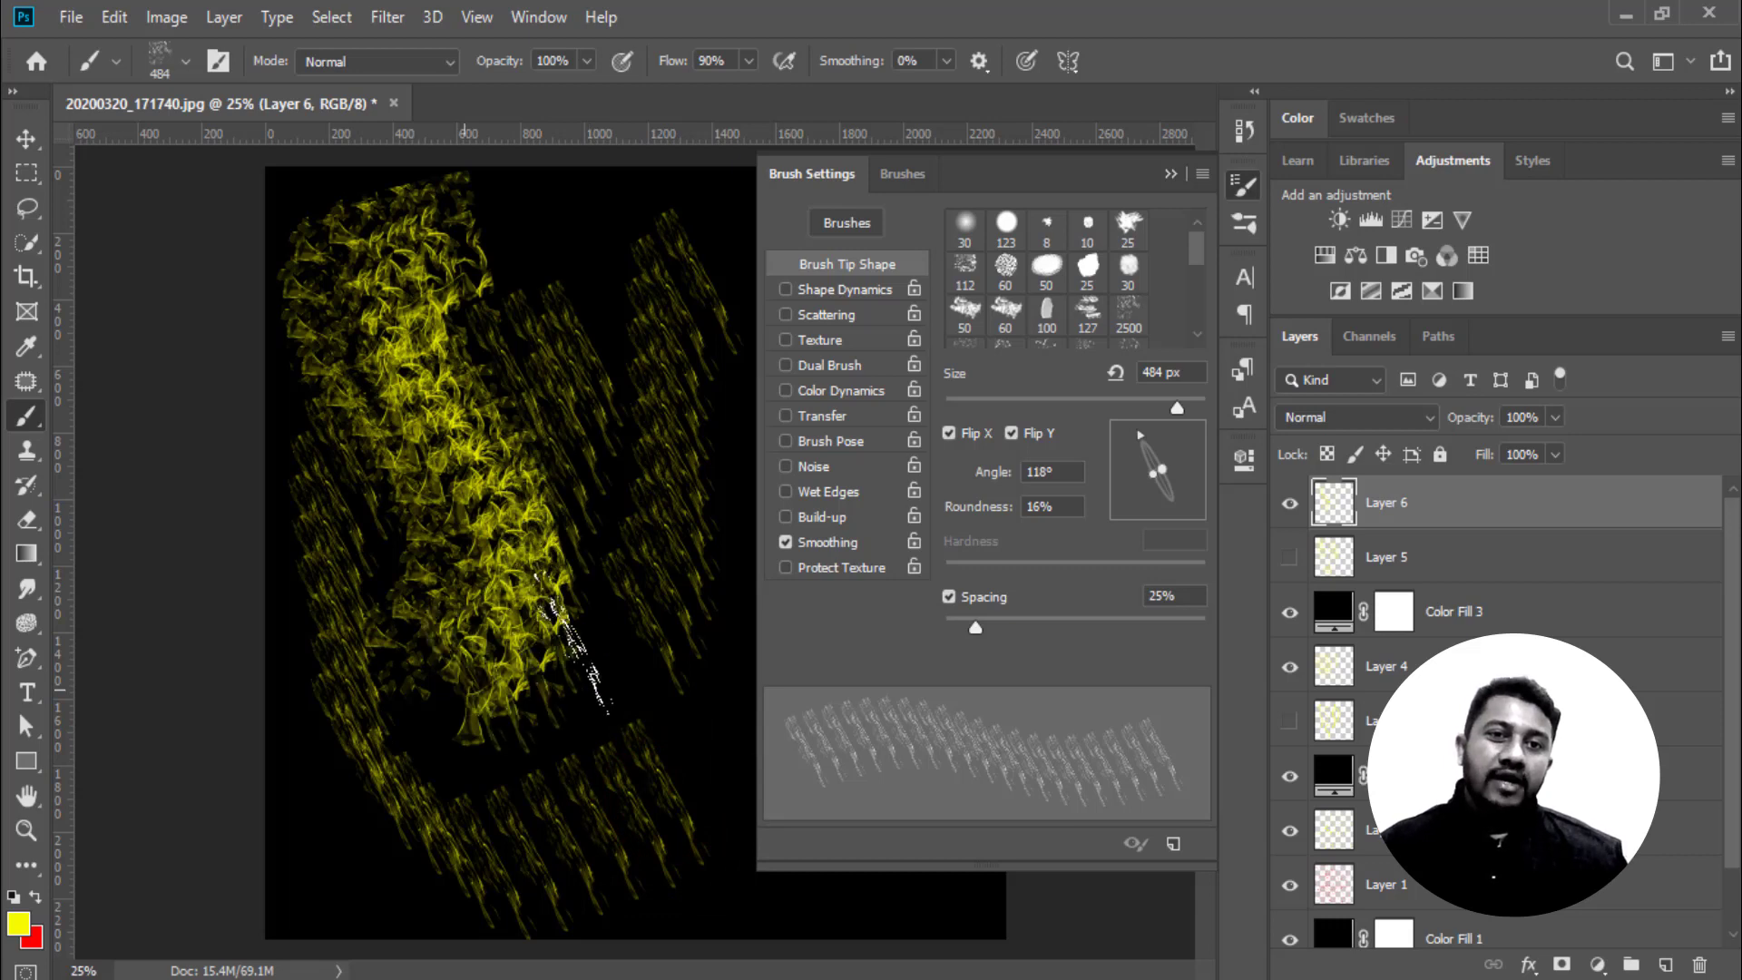
{"action": "left_click_drag", "start_coordinate": [617, 563], "coordinate": [581, 317]}
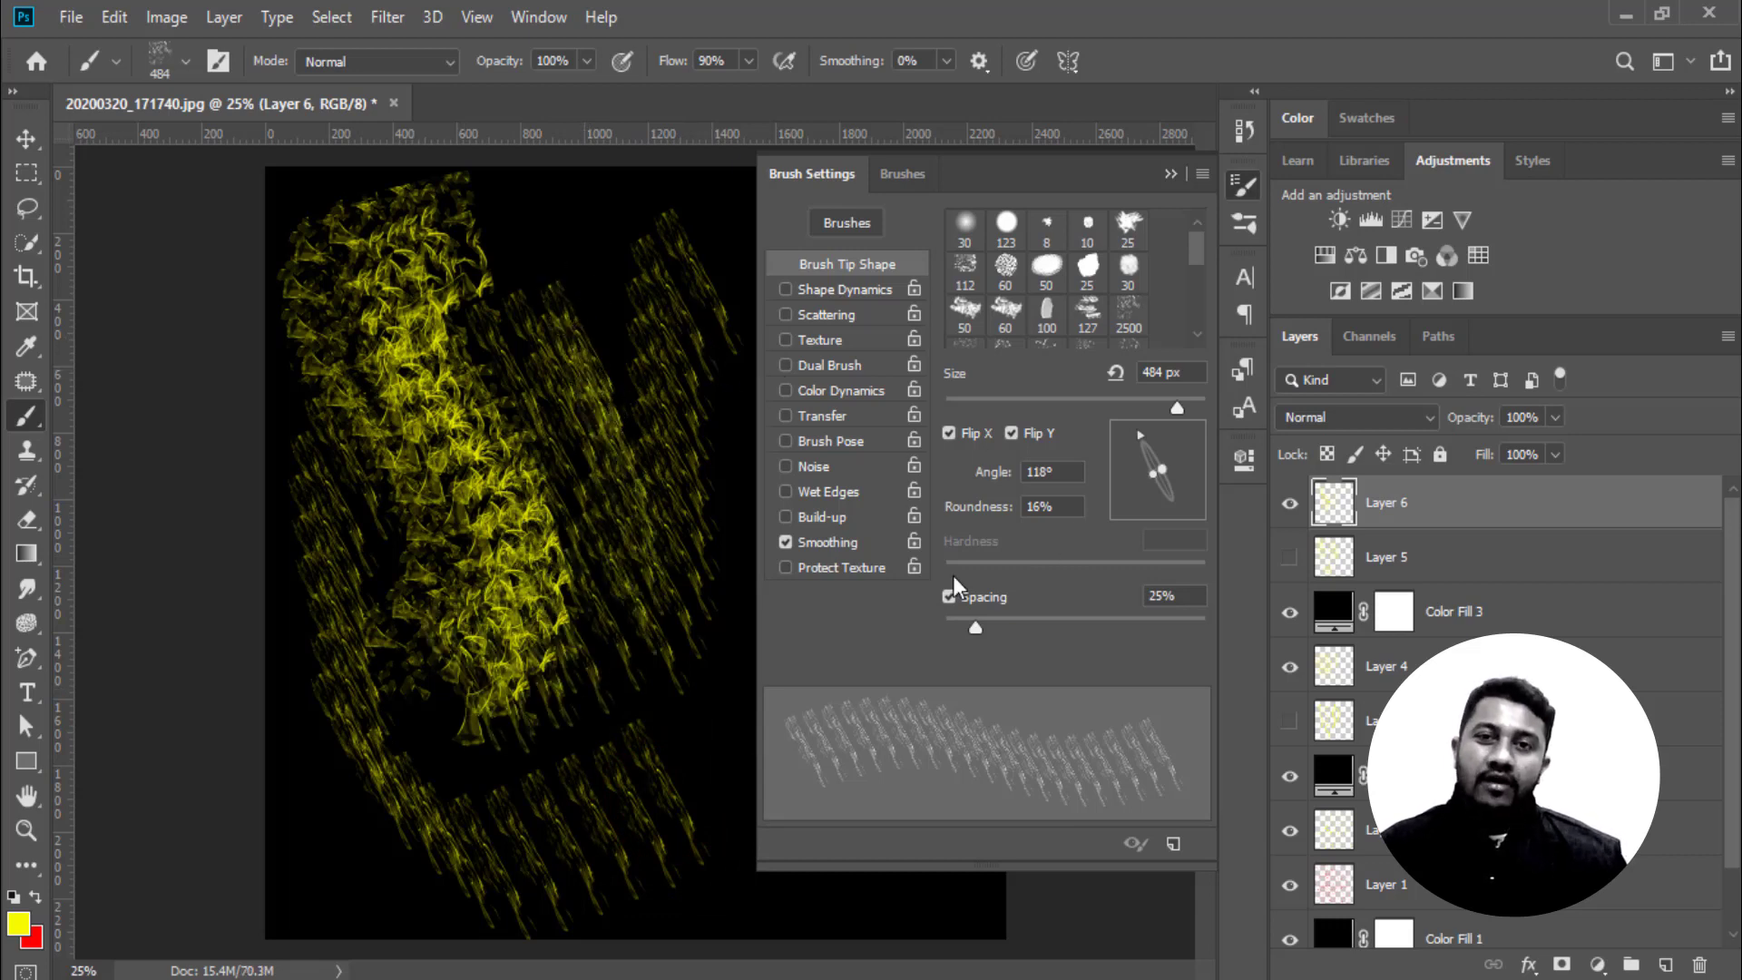
Widen the brush spacing to 63%, close Brush Settings, and hide Layer 6
{"action": "left_click_drag", "start_coordinate": [974, 629], "coordinate": [1025, 629]}
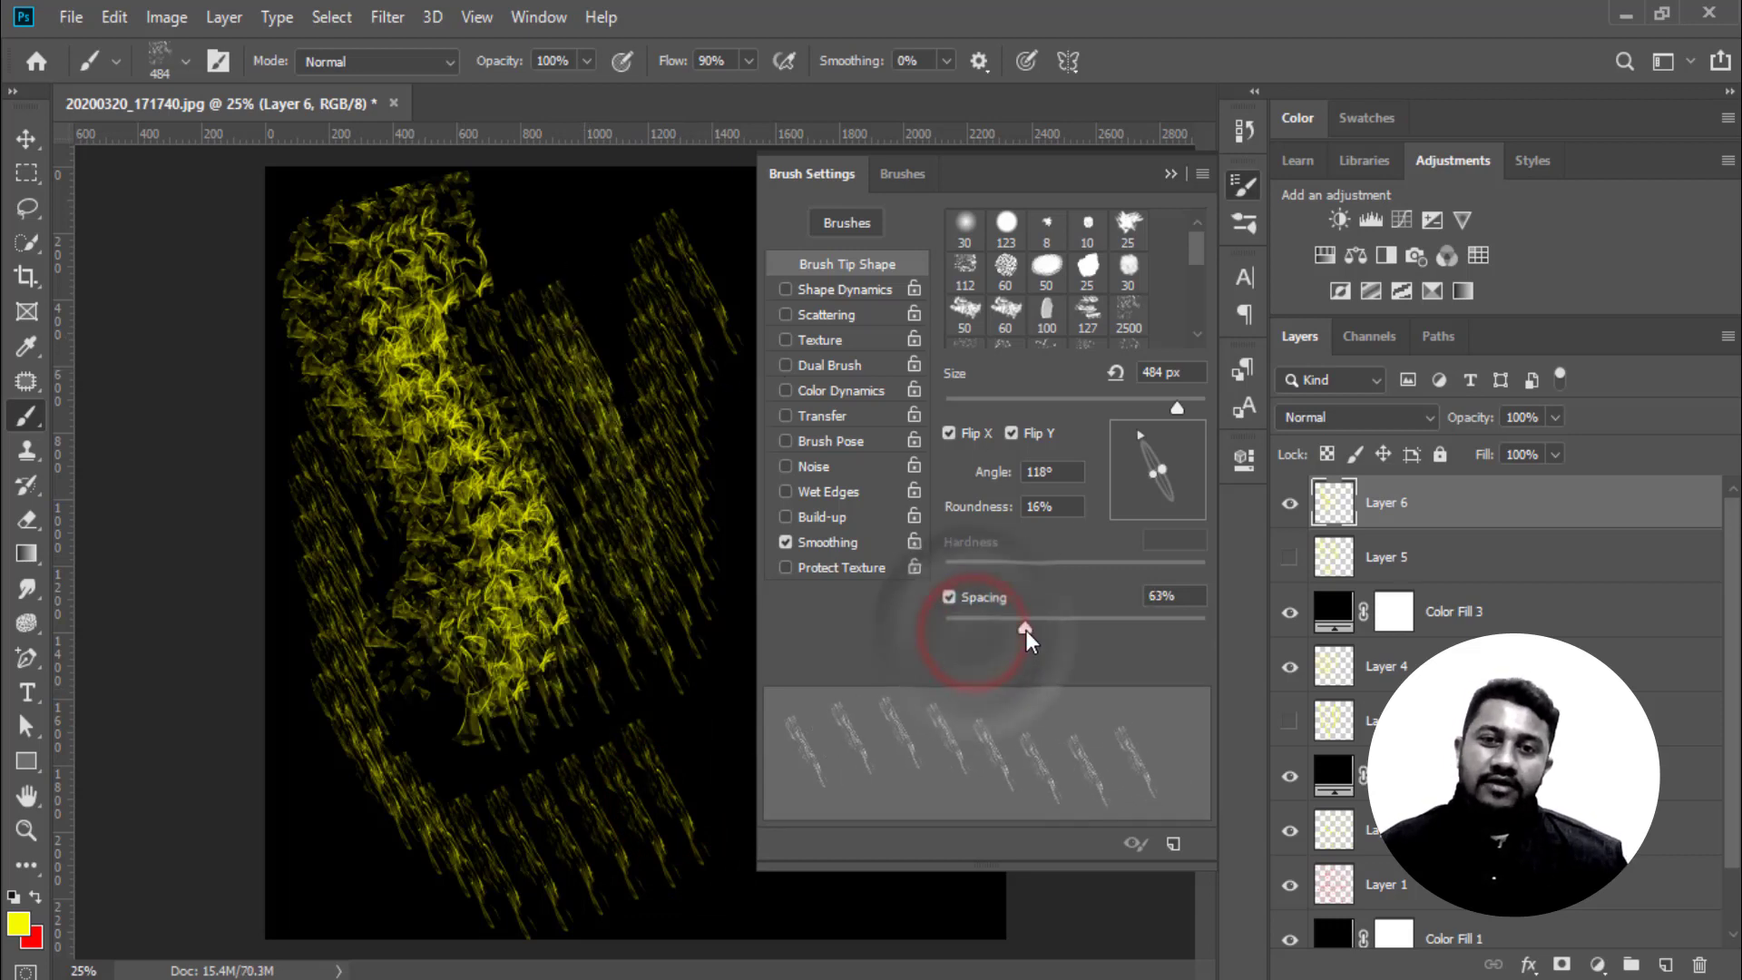
{"action": "left_click", "coordinate": [1170, 175]}
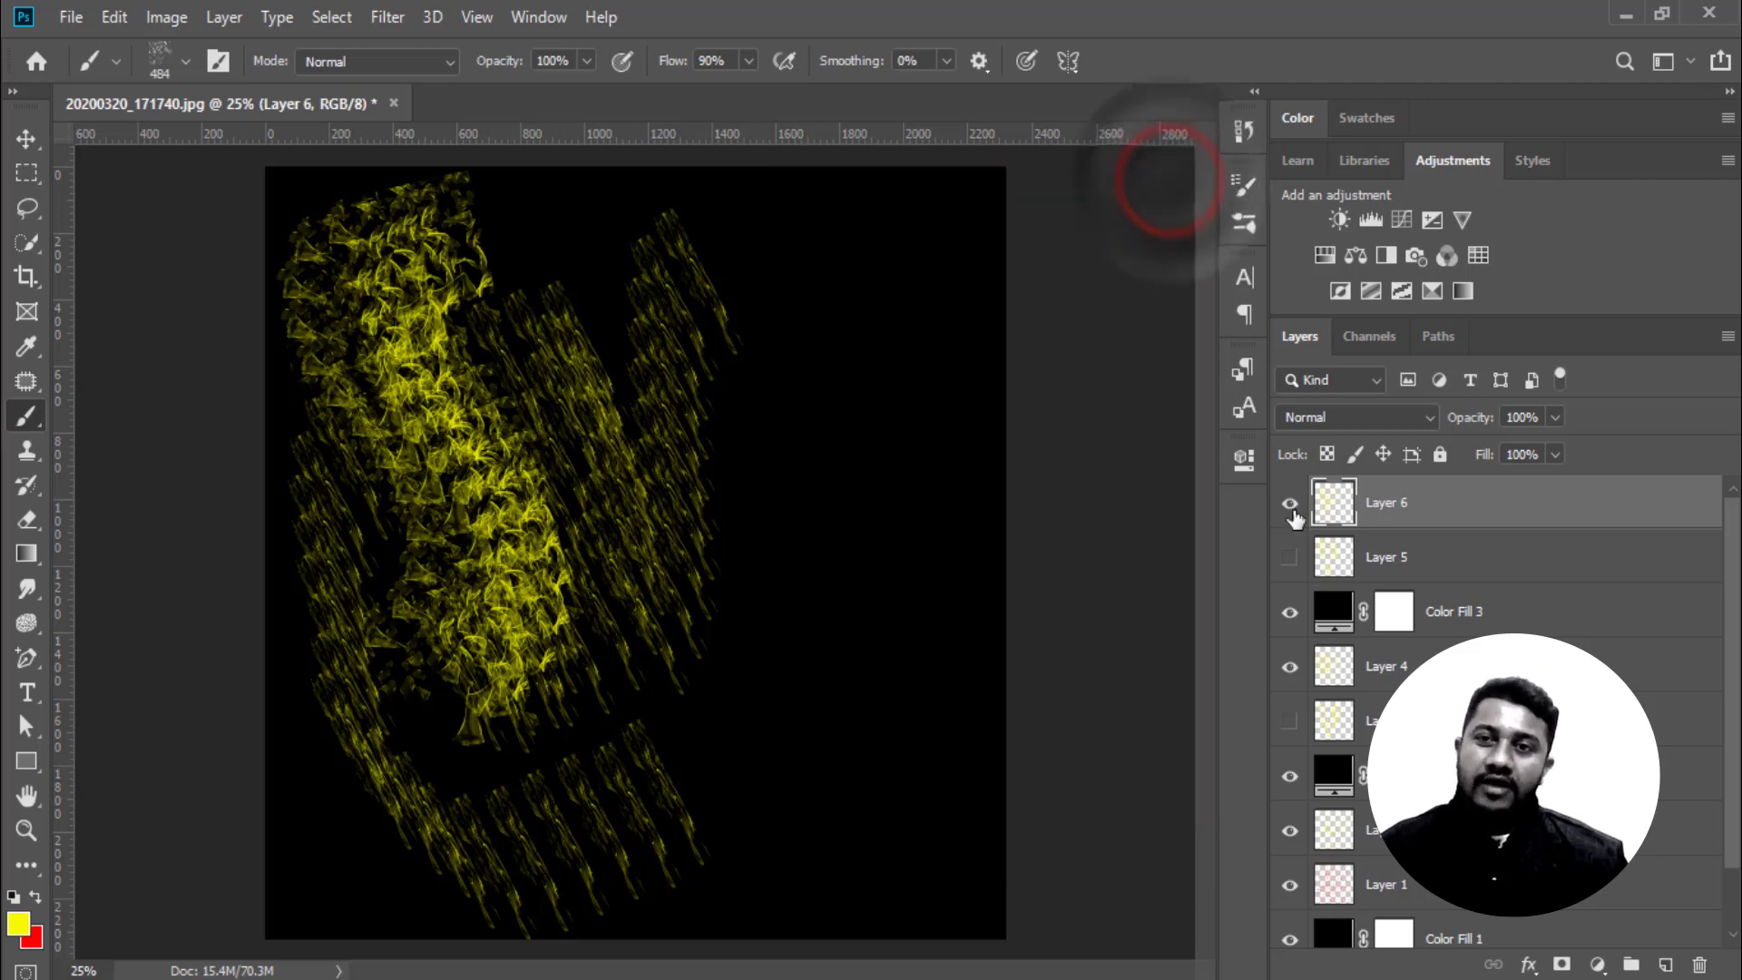
{"action": "left_click", "coordinate": [1289, 503]}
Add Layer 7, remove the earlier stroke layers, and make Layer 7 active
{"action": "left_click", "coordinate": [1665, 964]}
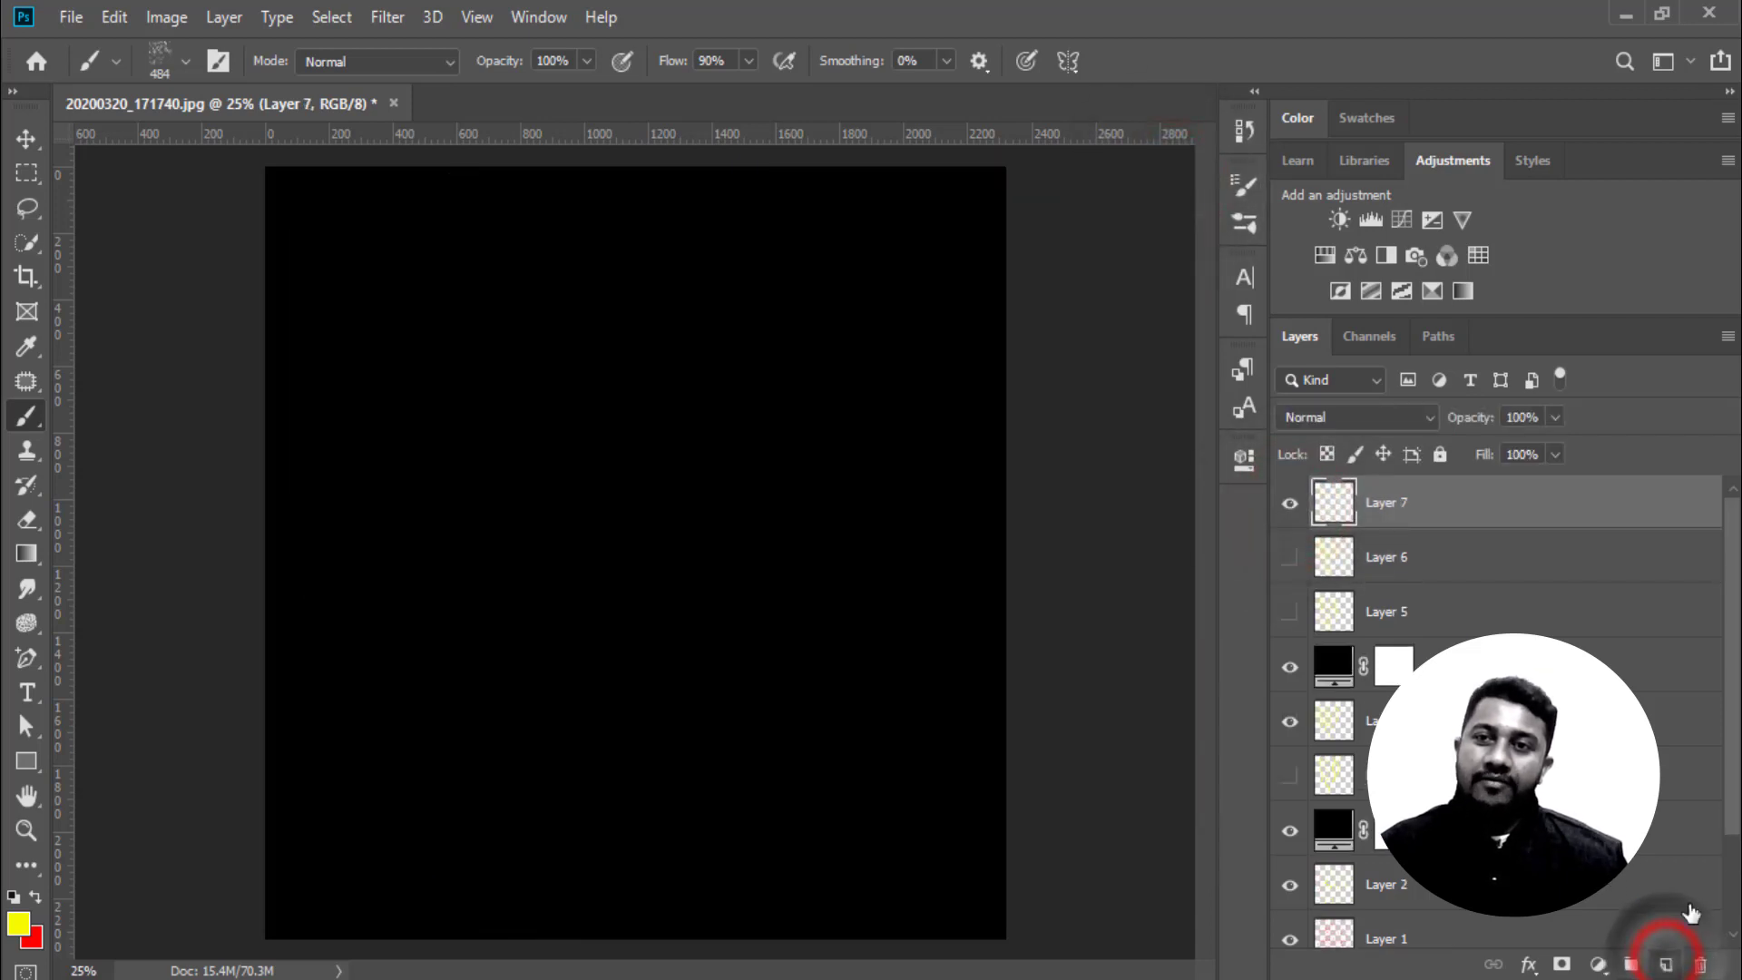
{"action": "scroll", "coordinate": [1442, 544], "scroll_direction": "down", "scroll_amount": 2}
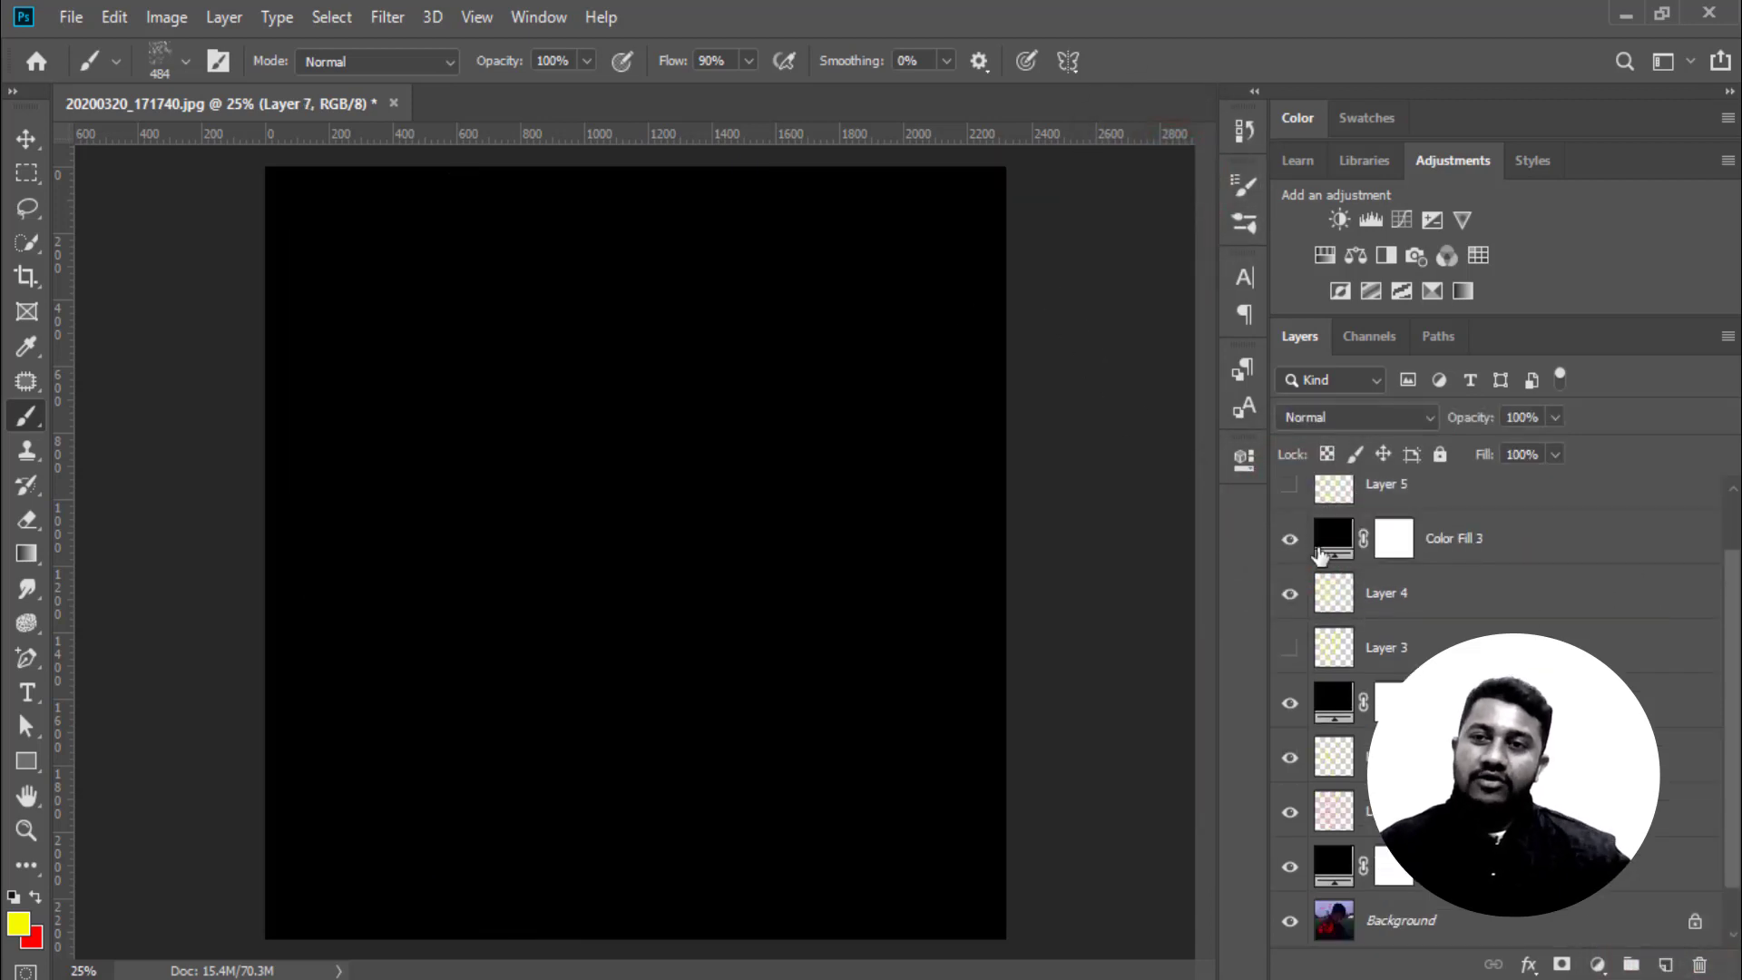
{"action": "scroll", "coordinate": [1443, 544], "scroll_direction": "up", "scroll_amount": 2}
{"action": "left_click", "coordinate": [1440, 552]}
{"action": "scroll", "coordinate": [1443, 544], "scroll_direction": "down", "scroll_amount": 2}
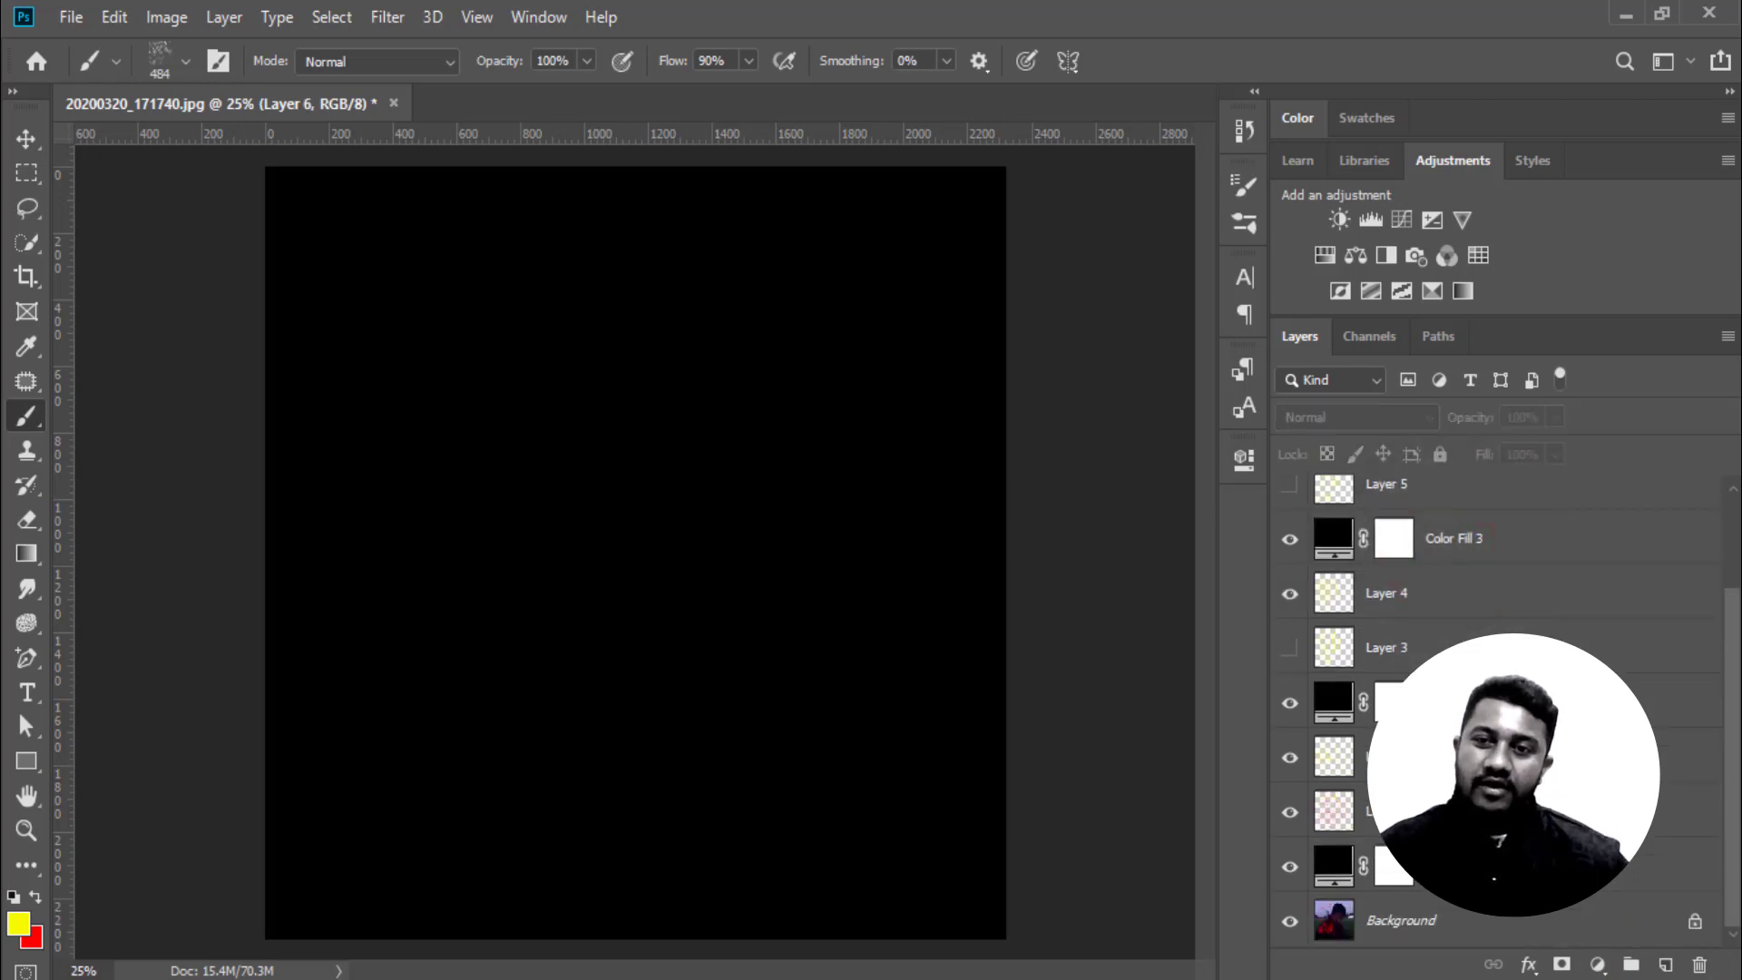
{"action": "key", "text": "ctrl+alt+a"}
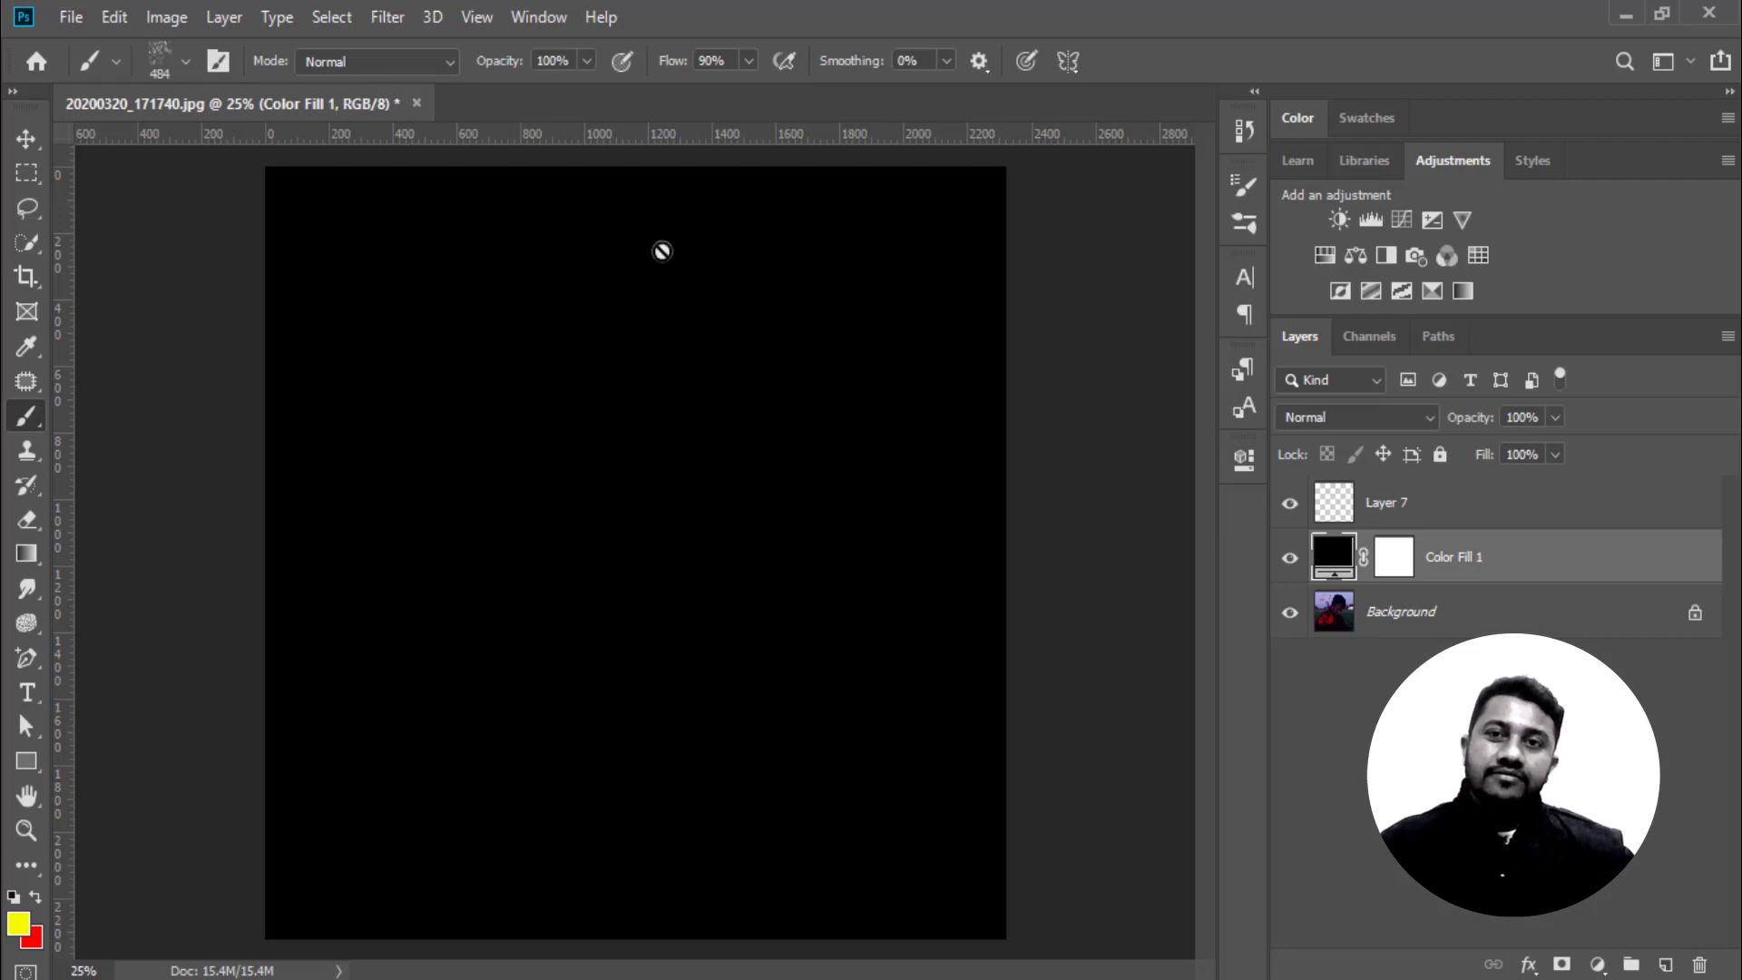
{"action": "left_click", "coordinate": [1448, 503]}
Paint two diagonal yellow strokes near the top and stamp four more down the canvas
{"action": "left_click_drag", "start_coordinate": [515, 246], "coordinate": [588, 386]}
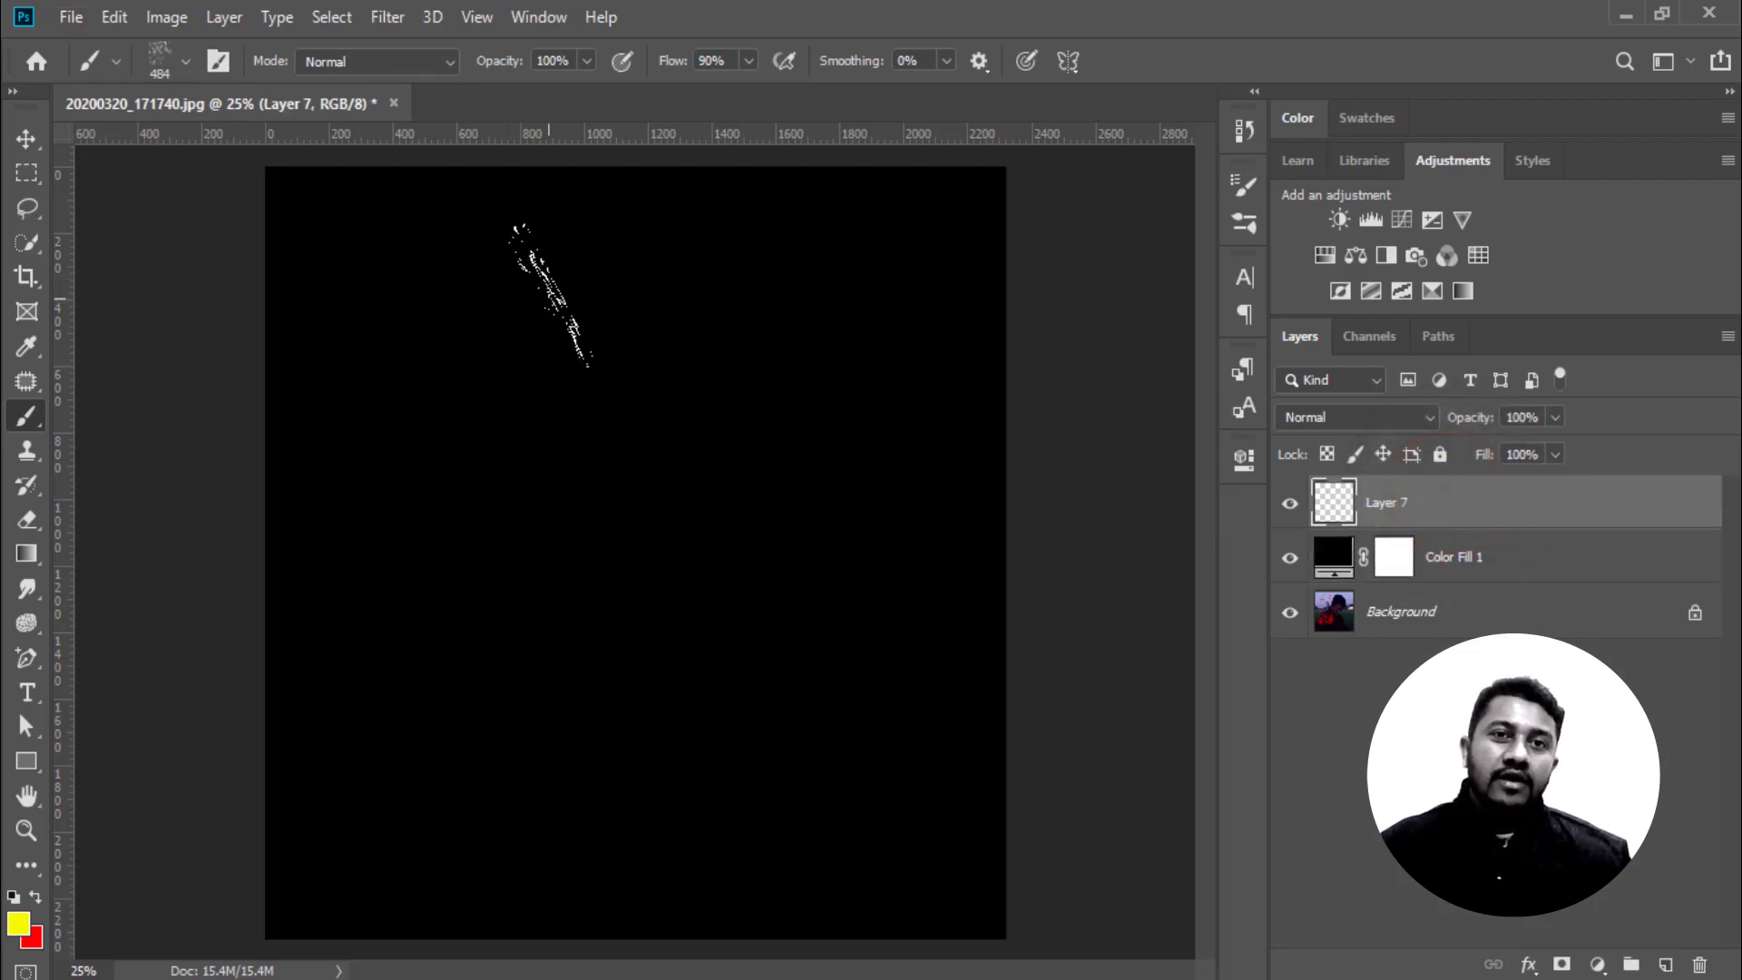
{"action": "left_click_drag", "start_coordinate": [592, 234], "coordinate": [623, 306]}
{"action": "left_click", "coordinate": [526, 334]}
{"action": "left_click", "coordinate": [515, 426]}
{"action": "left_click", "coordinate": [527, 527]}
{"action": "left_click", "coordinate": [504, 624]}
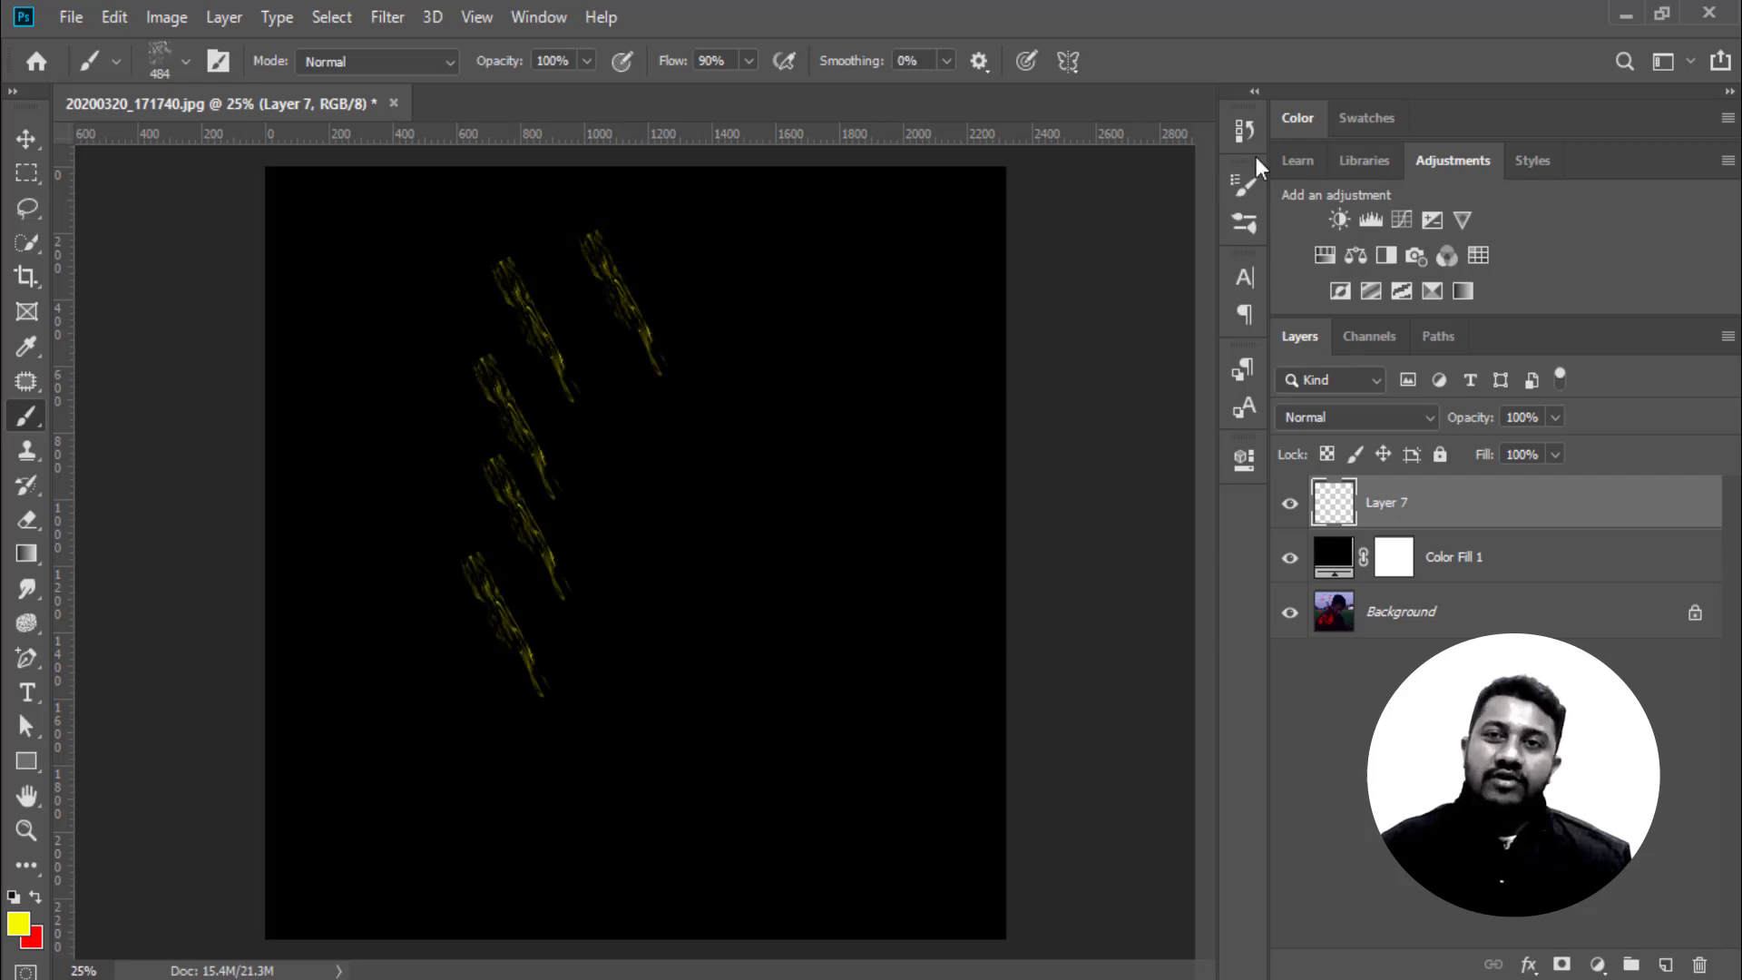
Test brush spacing at 33% and at its 1% minimum with yellow strokes
{"action": "left_click", "coordinate": [1245, 186]}
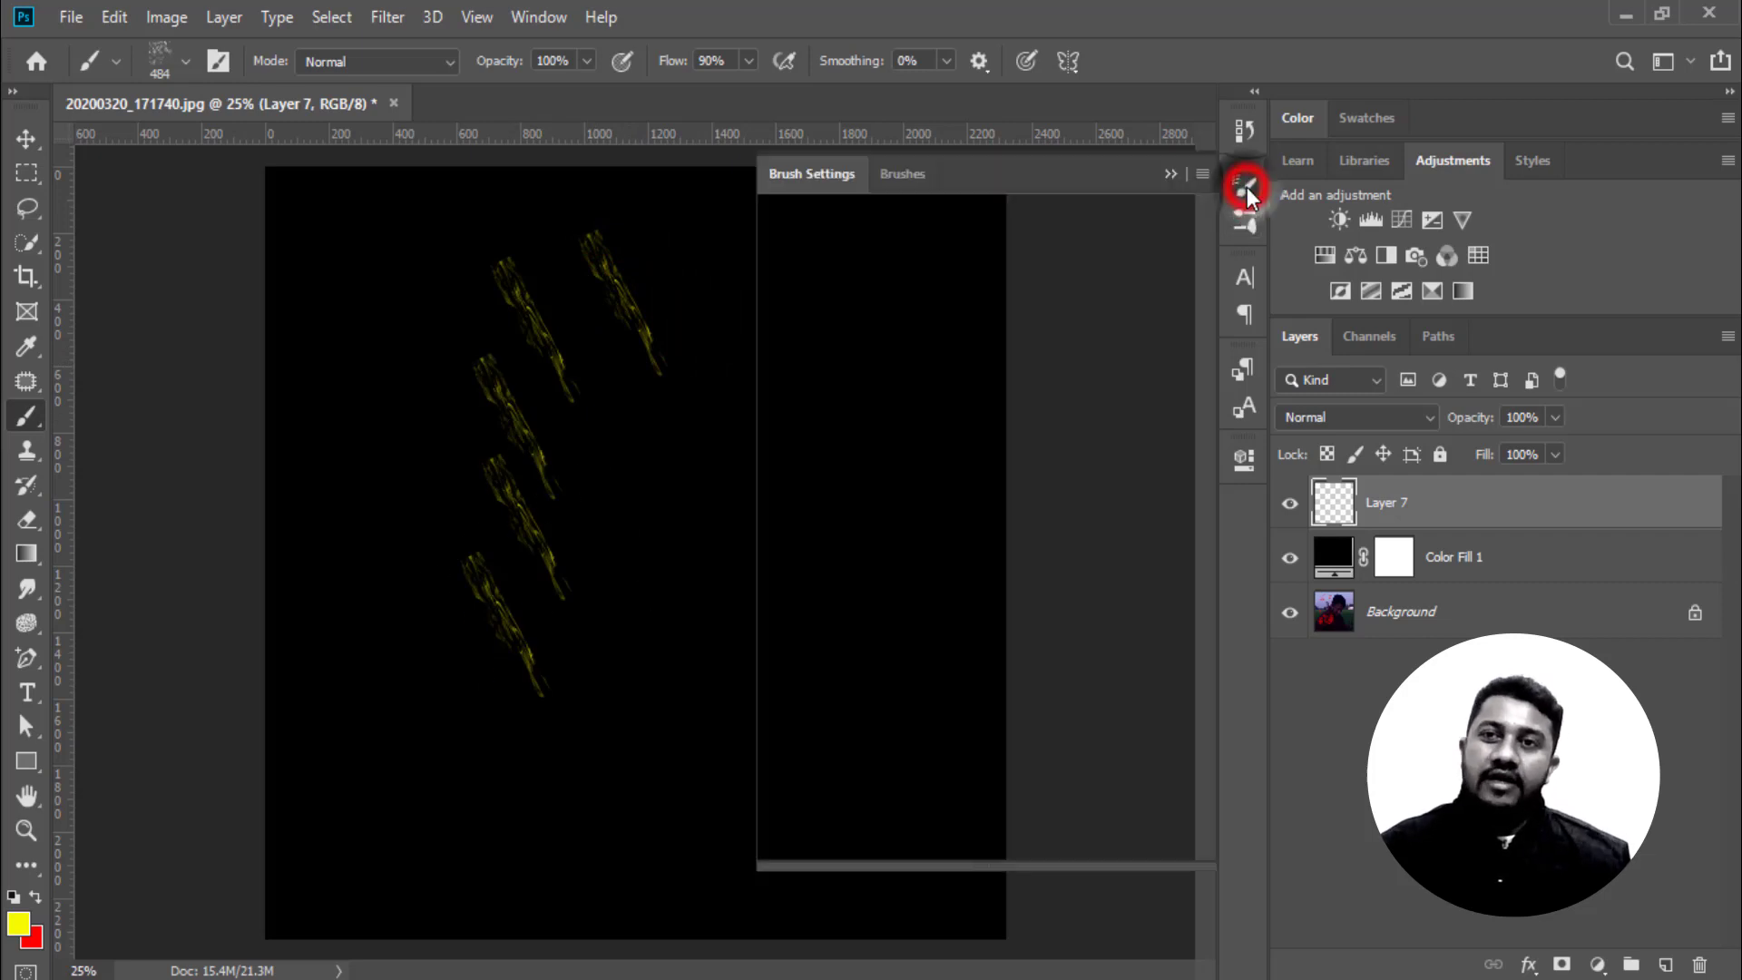
{"action": "left_click", "coordinate": [1027, 629]}
{"action": "left_click_drag", "start_coordinate": [1027, 629], "coordinate": [987, 628]}
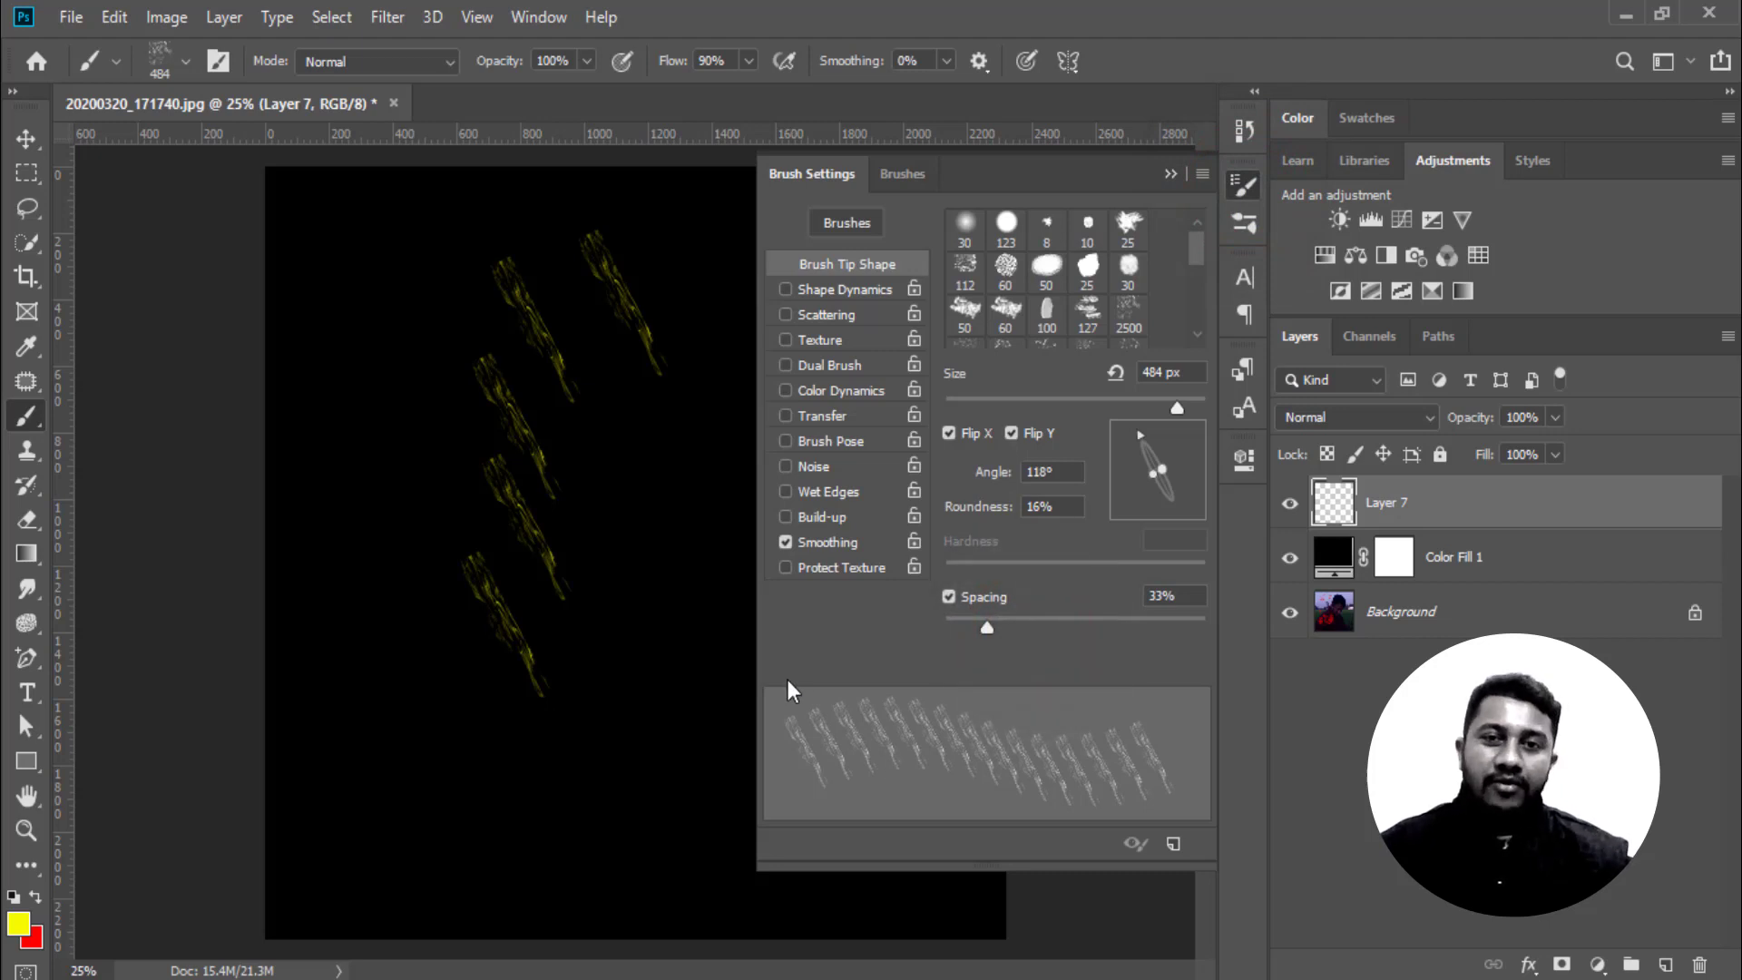
{"action": "left_click_drag", "start_coordinate": [764, 687], "coordinate": [1190, 831]}
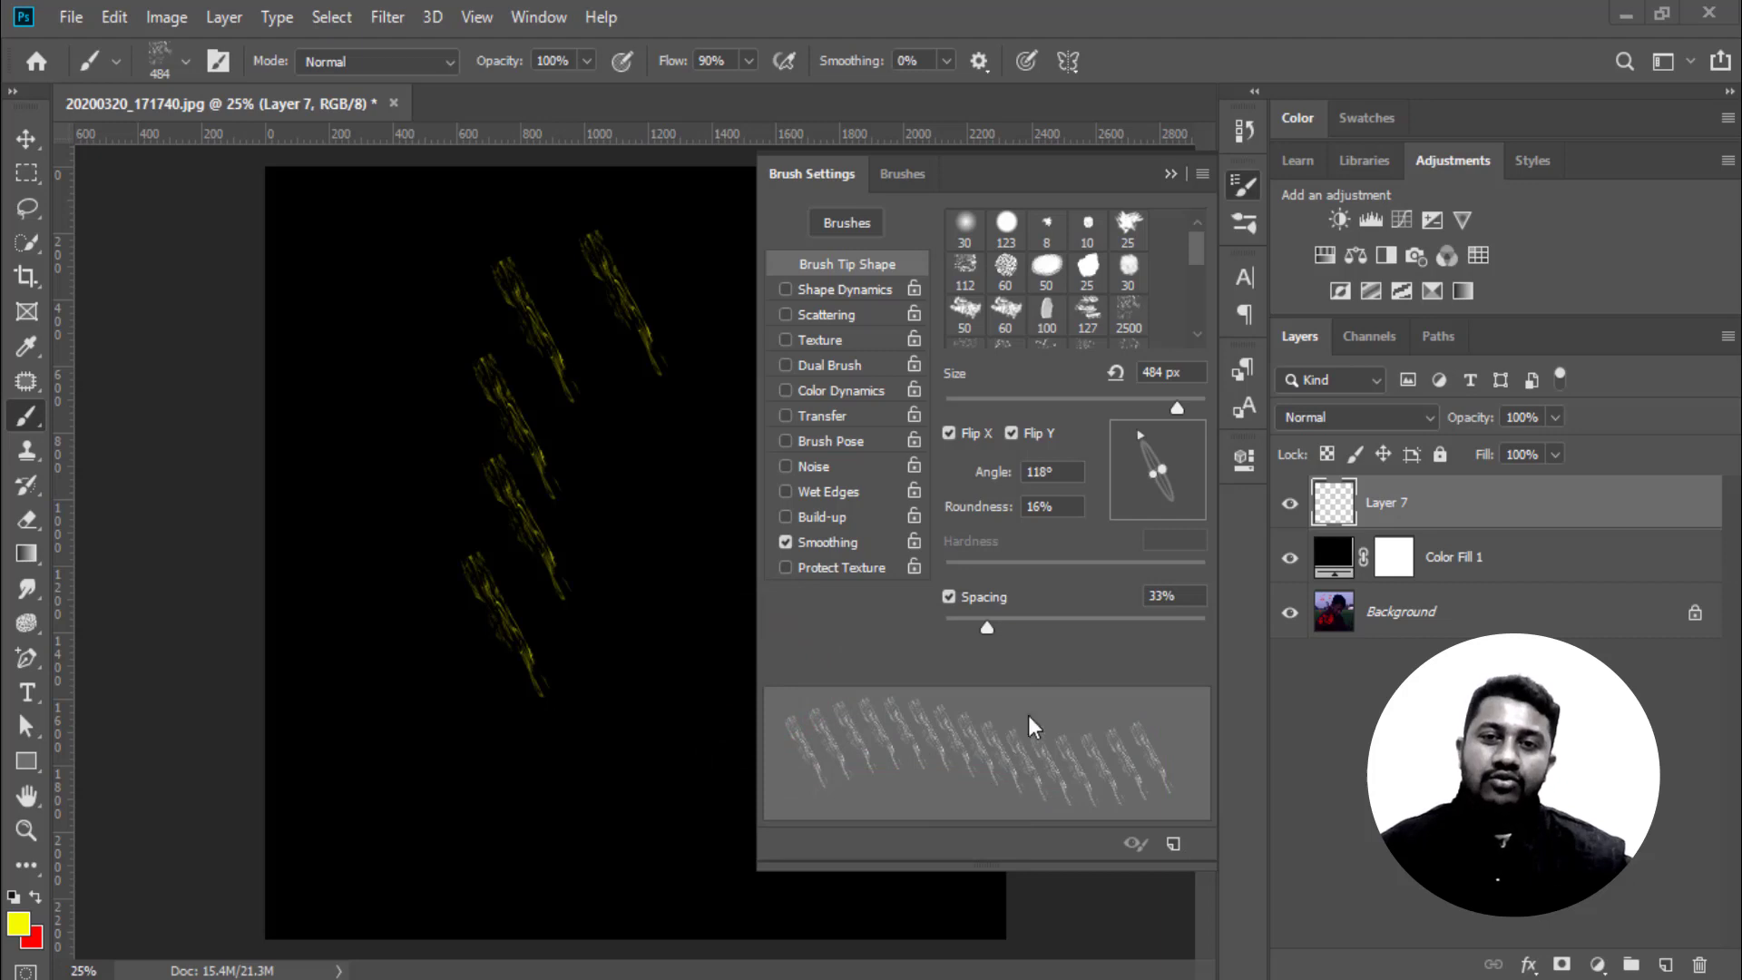
{"action": "left_click_drag", "start_coordinate": [985, 629], "coordinate": [900, 628]}
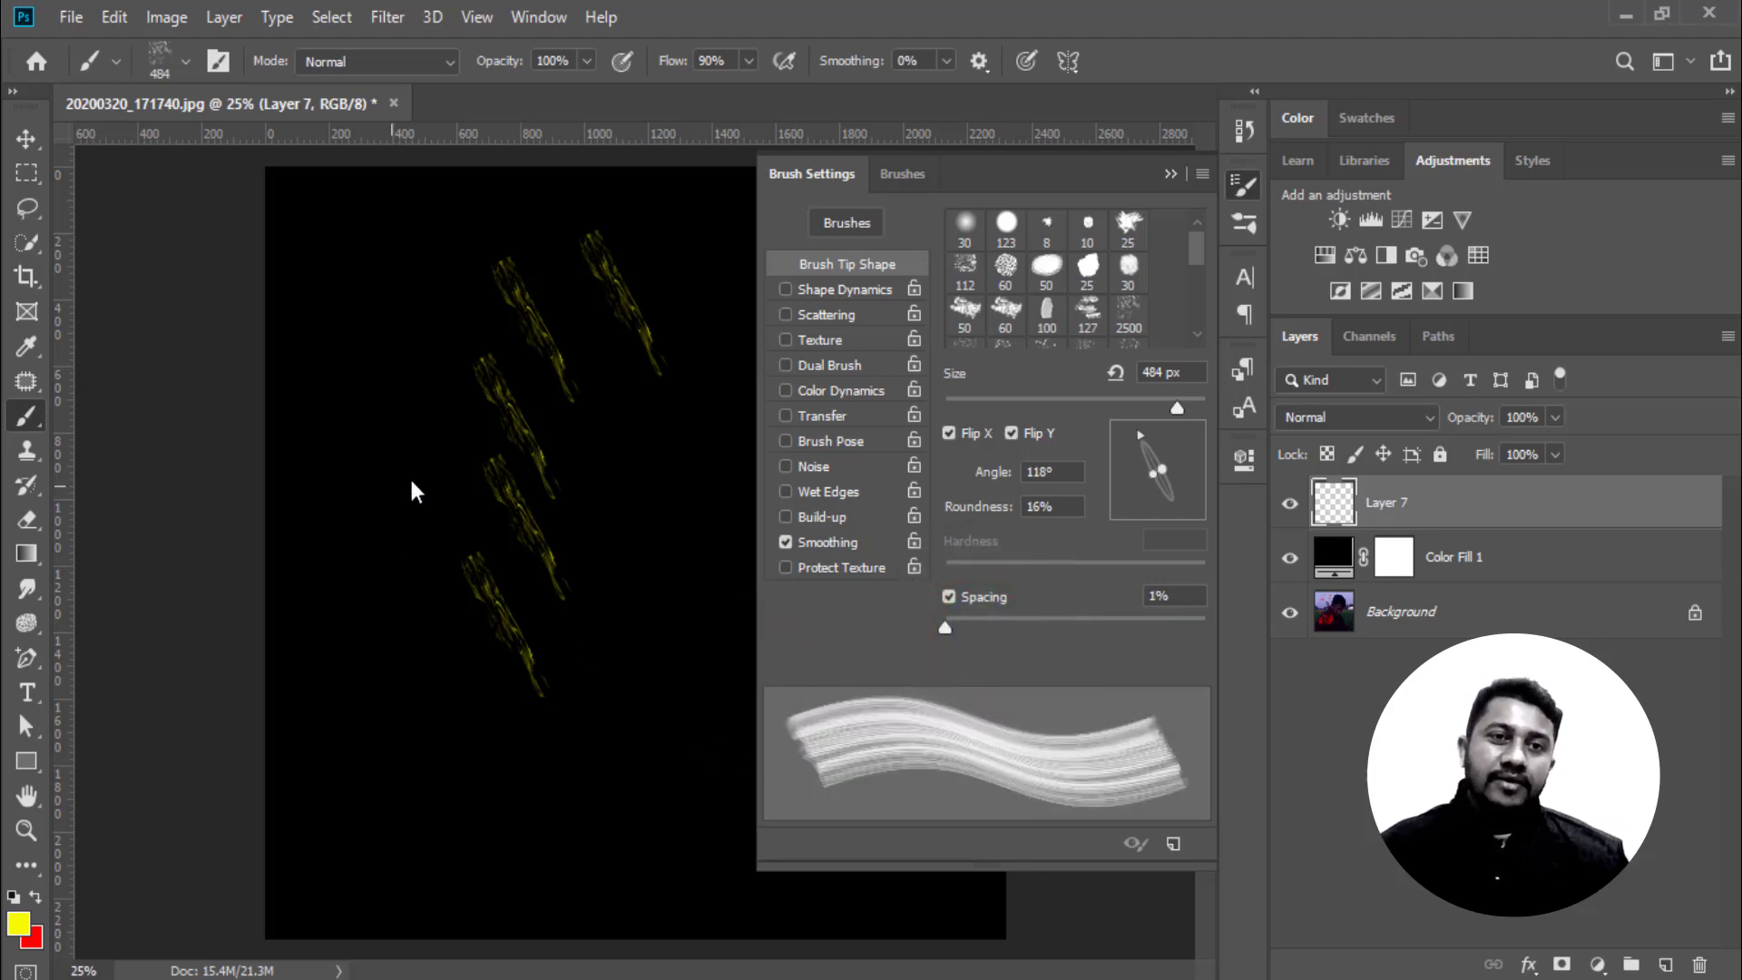
{"action": "left_click_drag", "start_coordinate": [427, 335], "coordinate": [343, 800]}
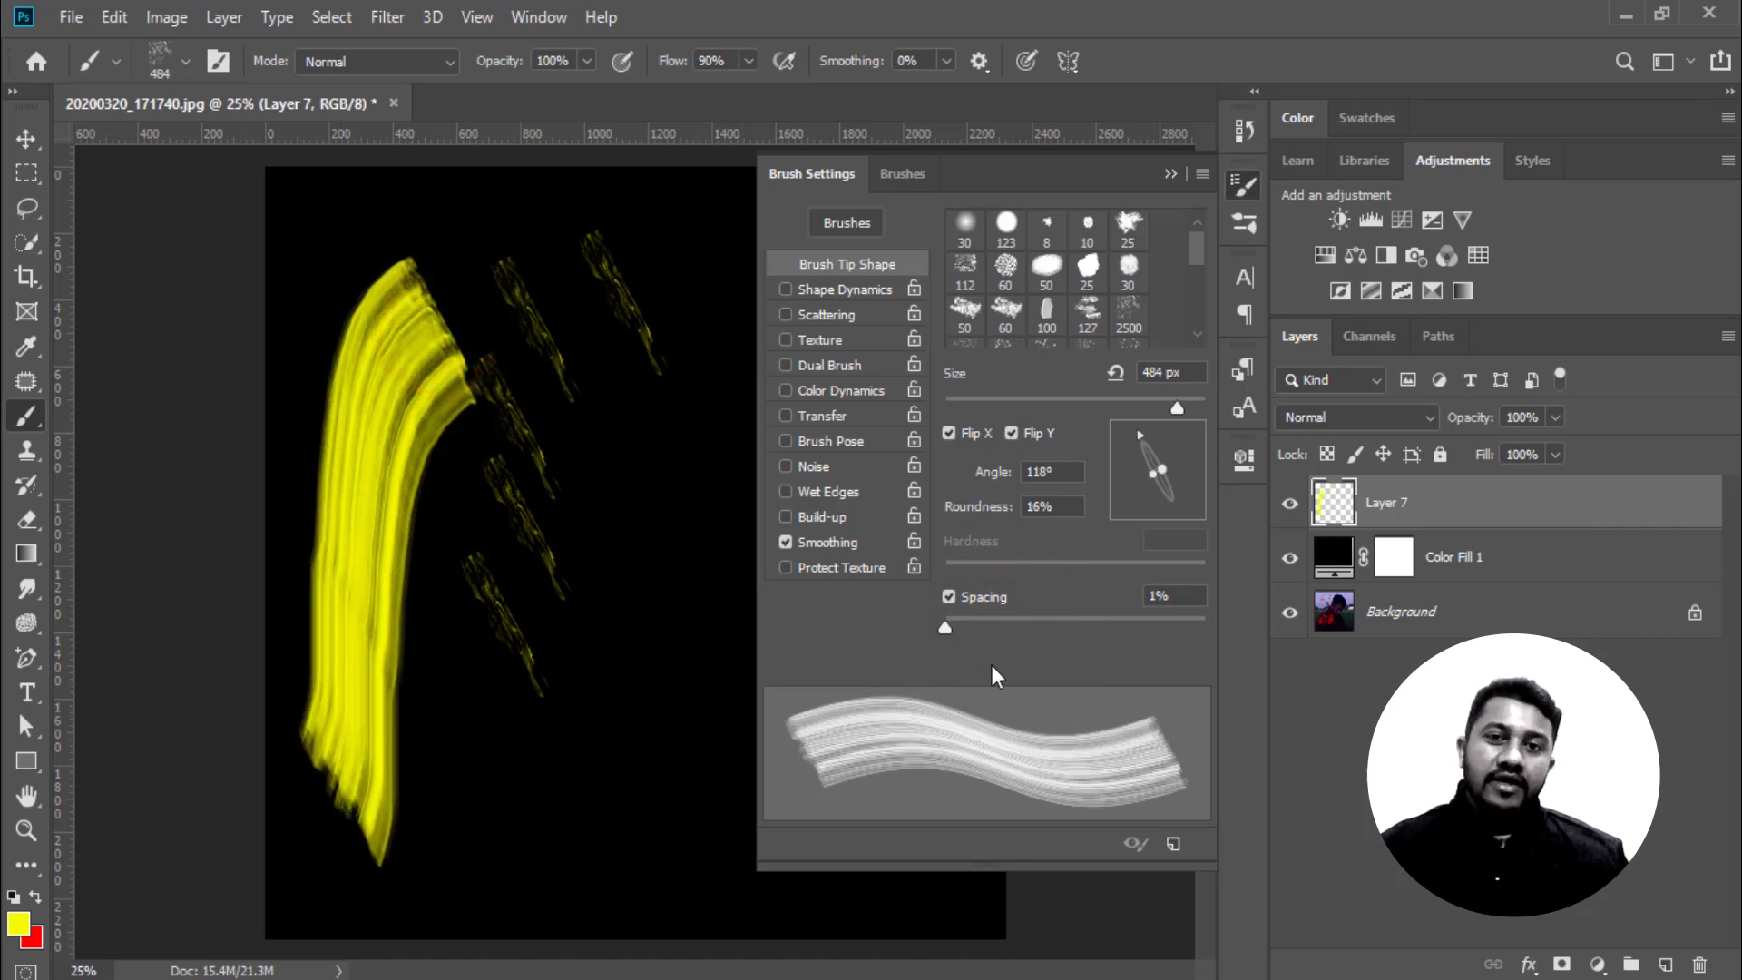
Test 37% spacing, then settle on 13% for dense diagonal strokes and start a new brush
{"action": "left_click_drag", "start_coordinate": [946, 627], "coordinate": [992, 628]}
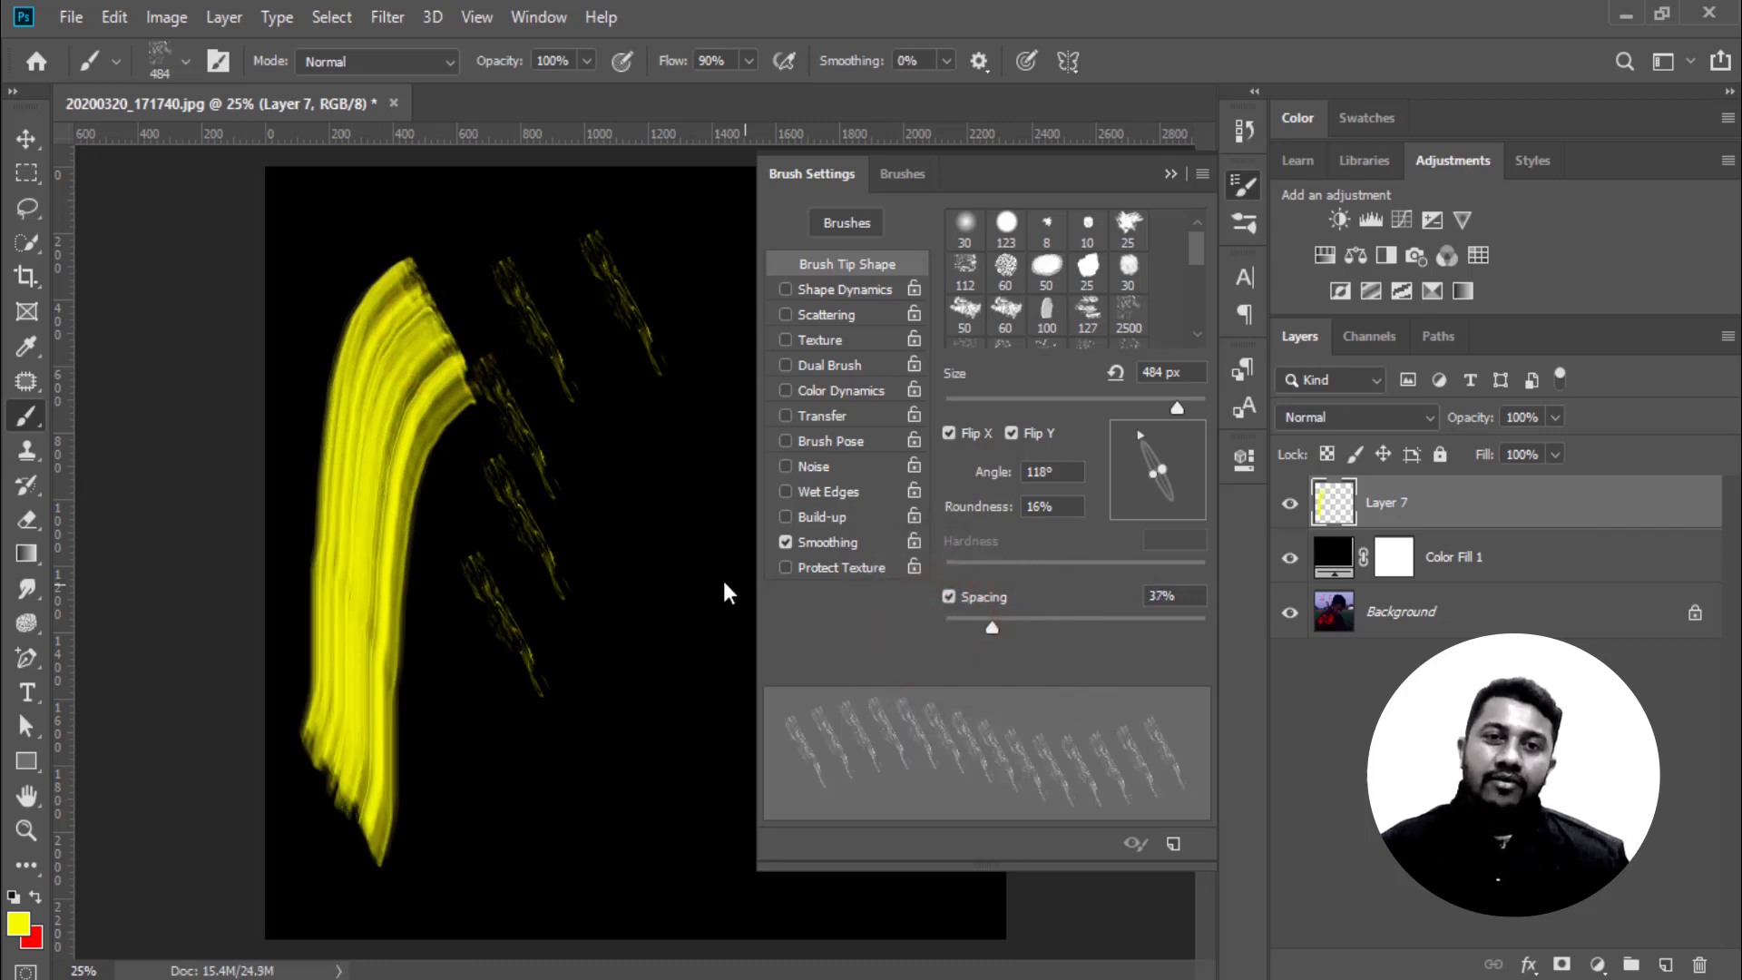
{"action": "left_click_drag", "start_coordinate": [669, 506], "coordinate": [591, 743]}
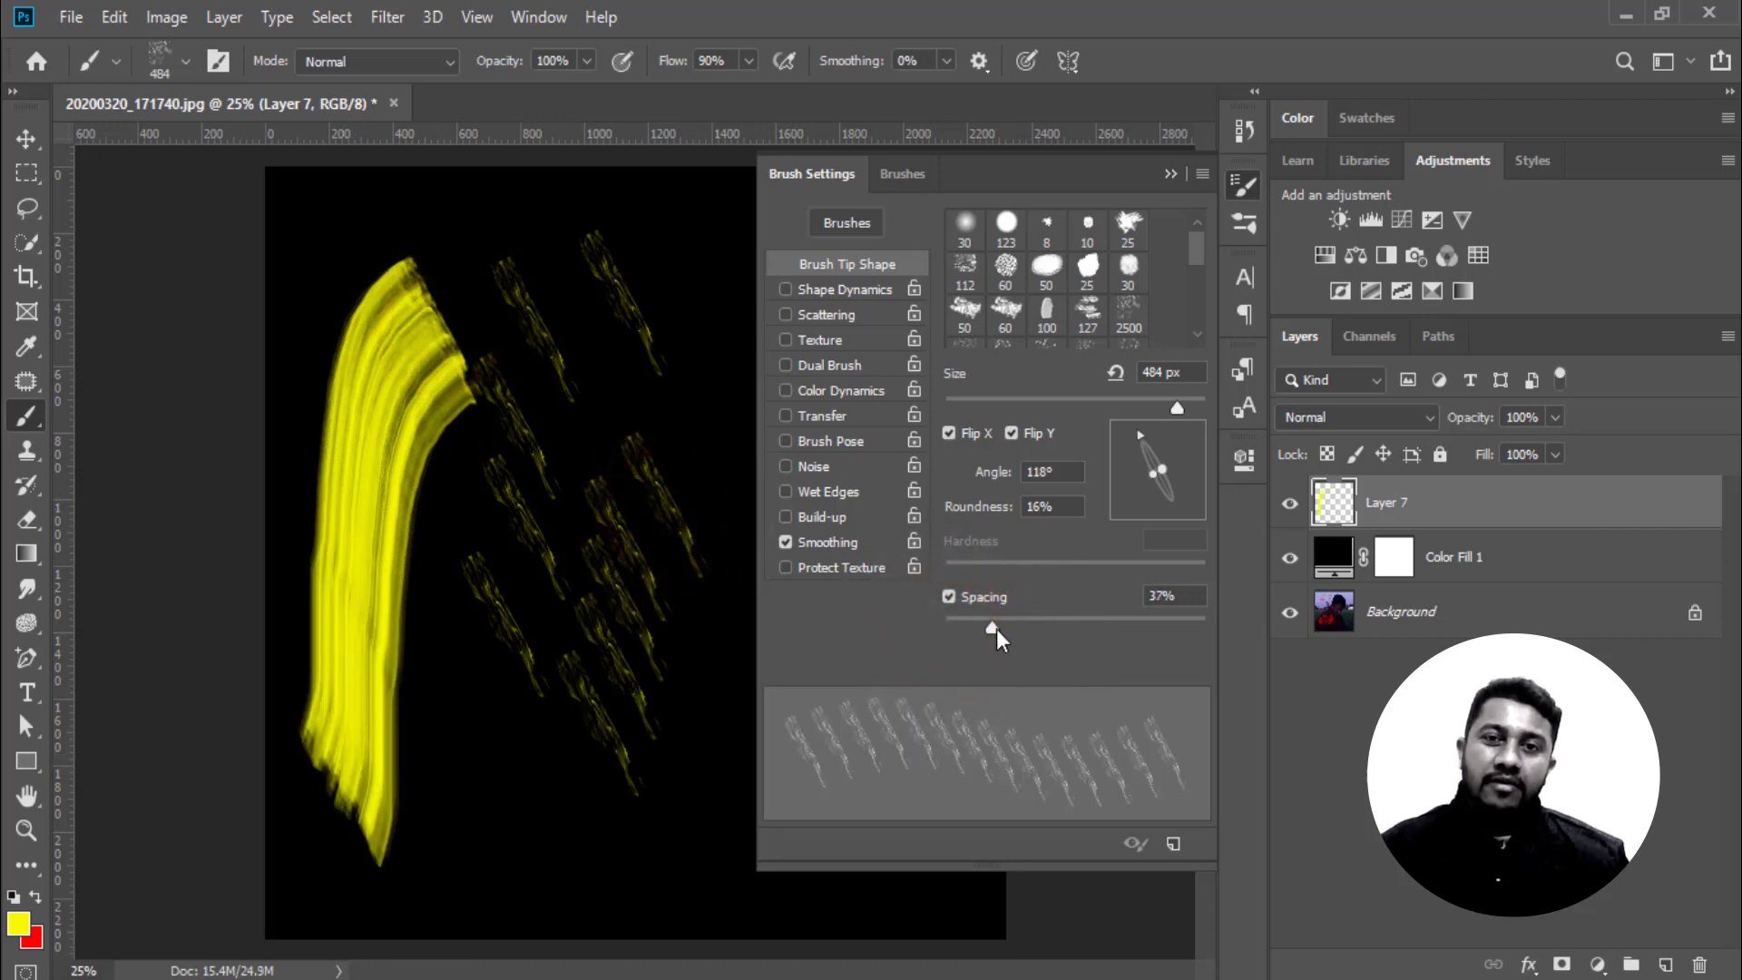
{"action": "left_click_drag", "start_coordinate": [992, 628], "coordinate": [961, 628]}
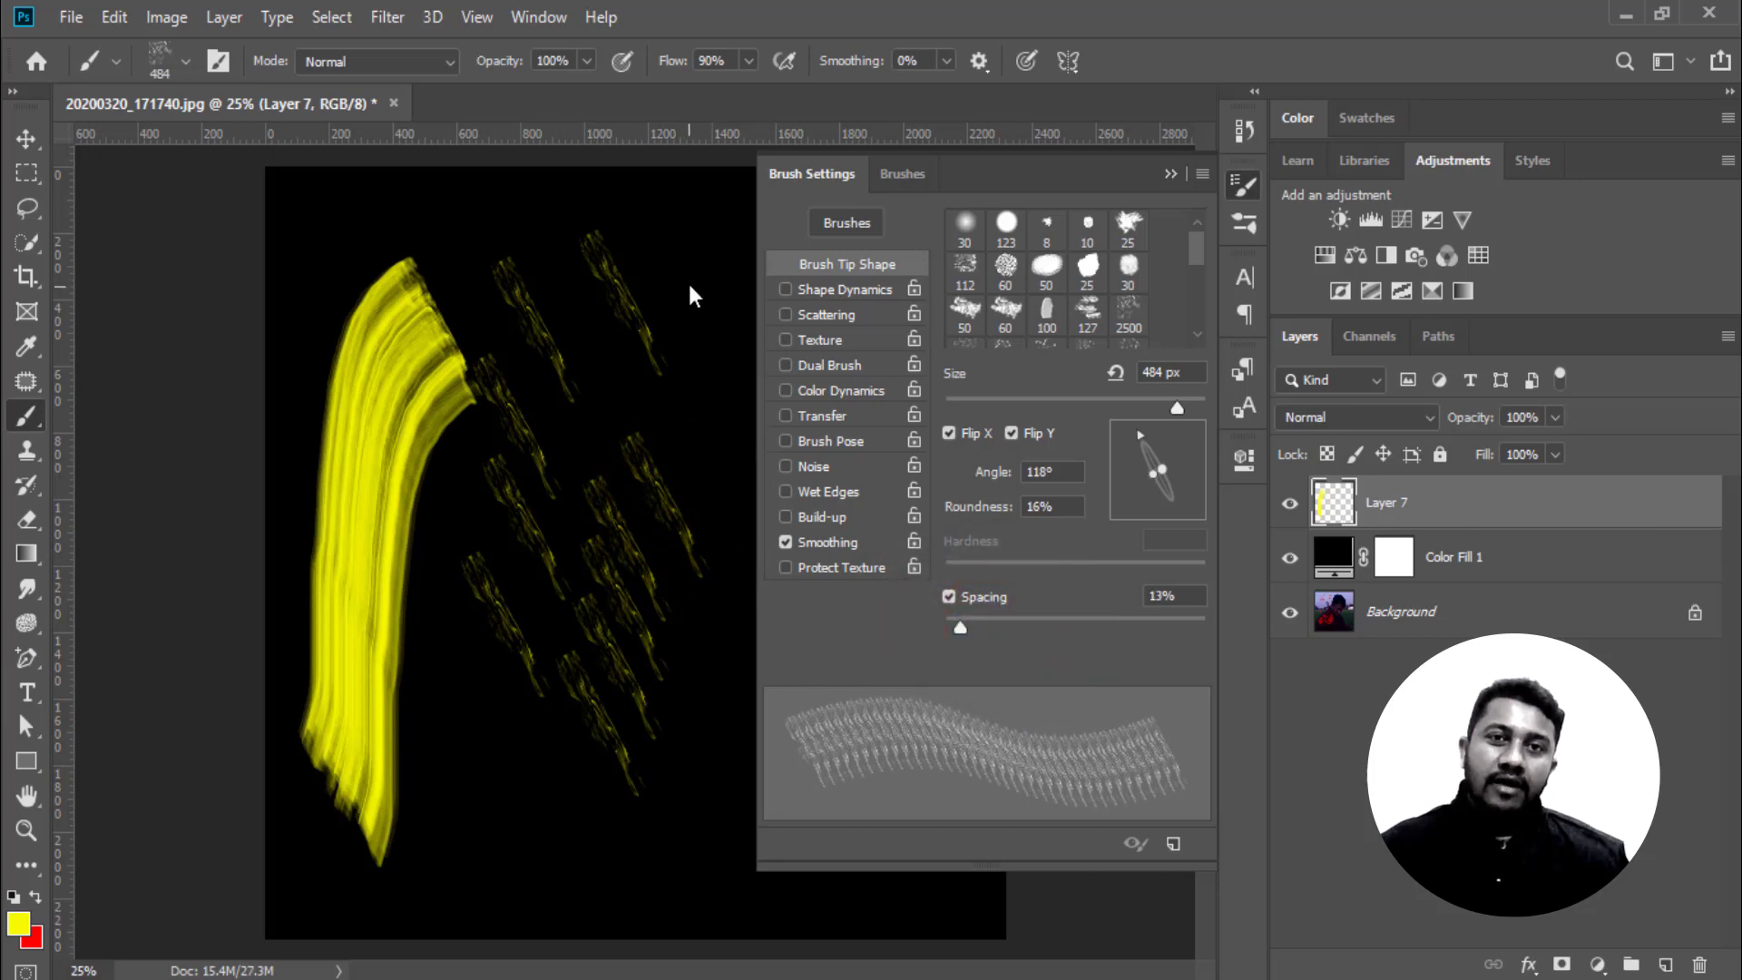
{"action": "left_click_drag", "start_coordinate": [699, 260], "coordinate": [494, 787]}
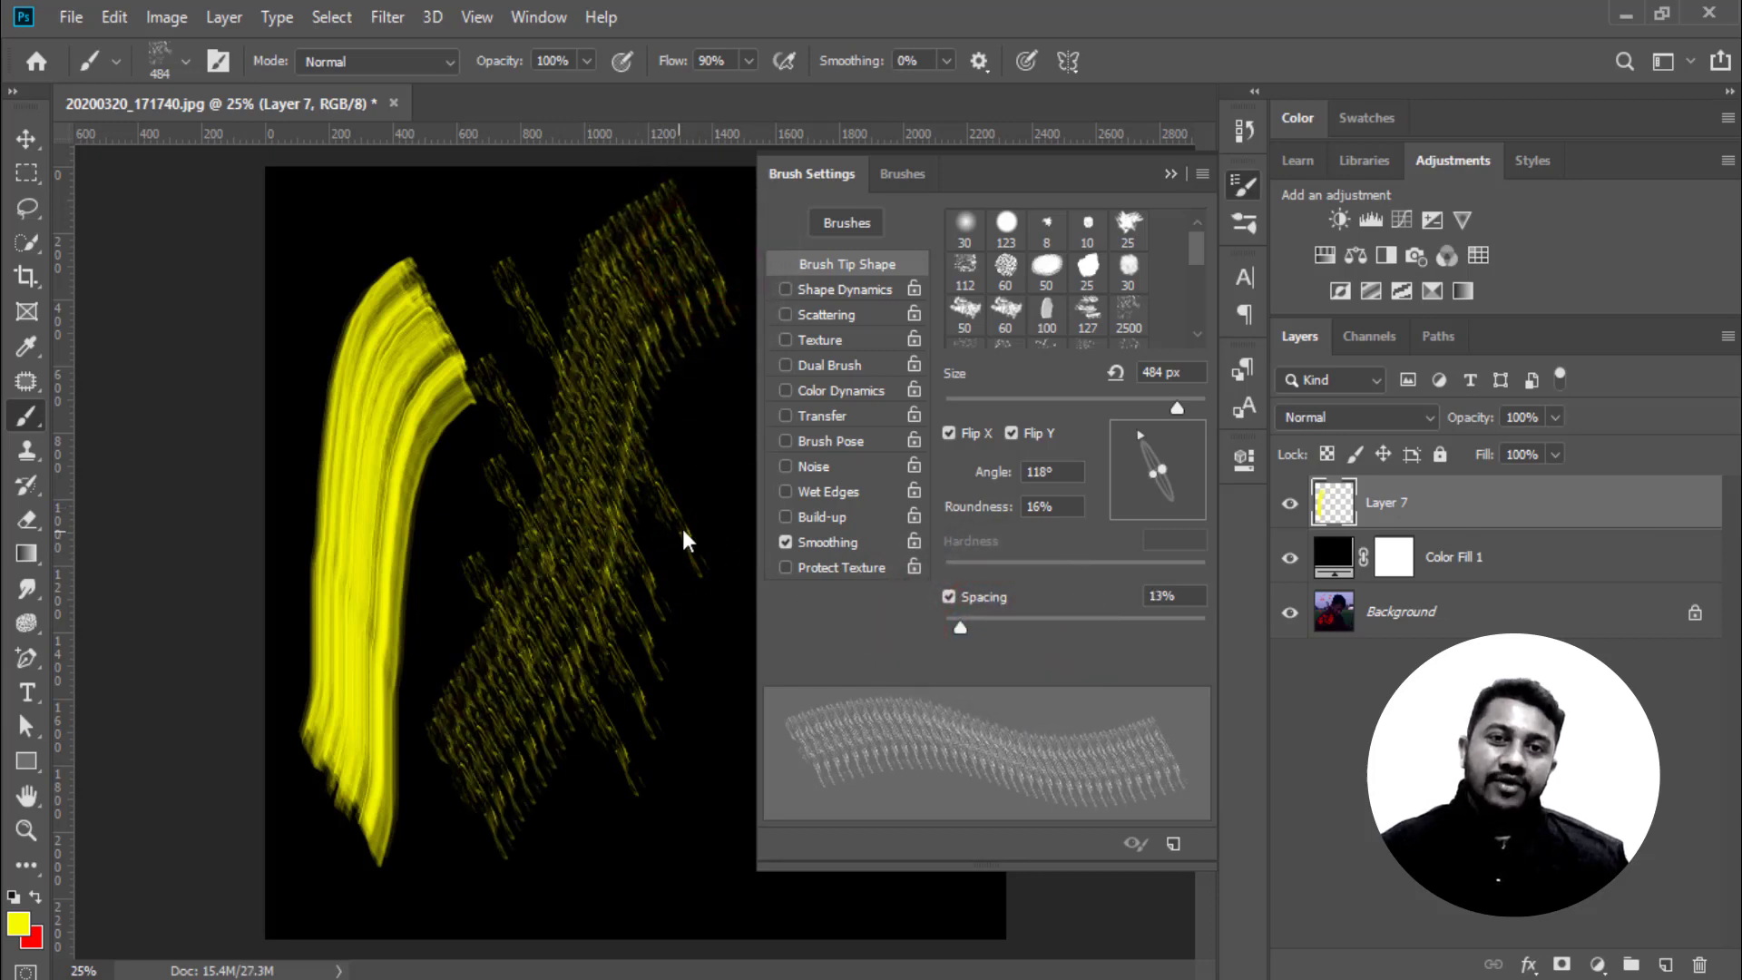
{"action": "left_click_drag", "start_coordinate": [682, 530], "coordinate": [629, 777]}
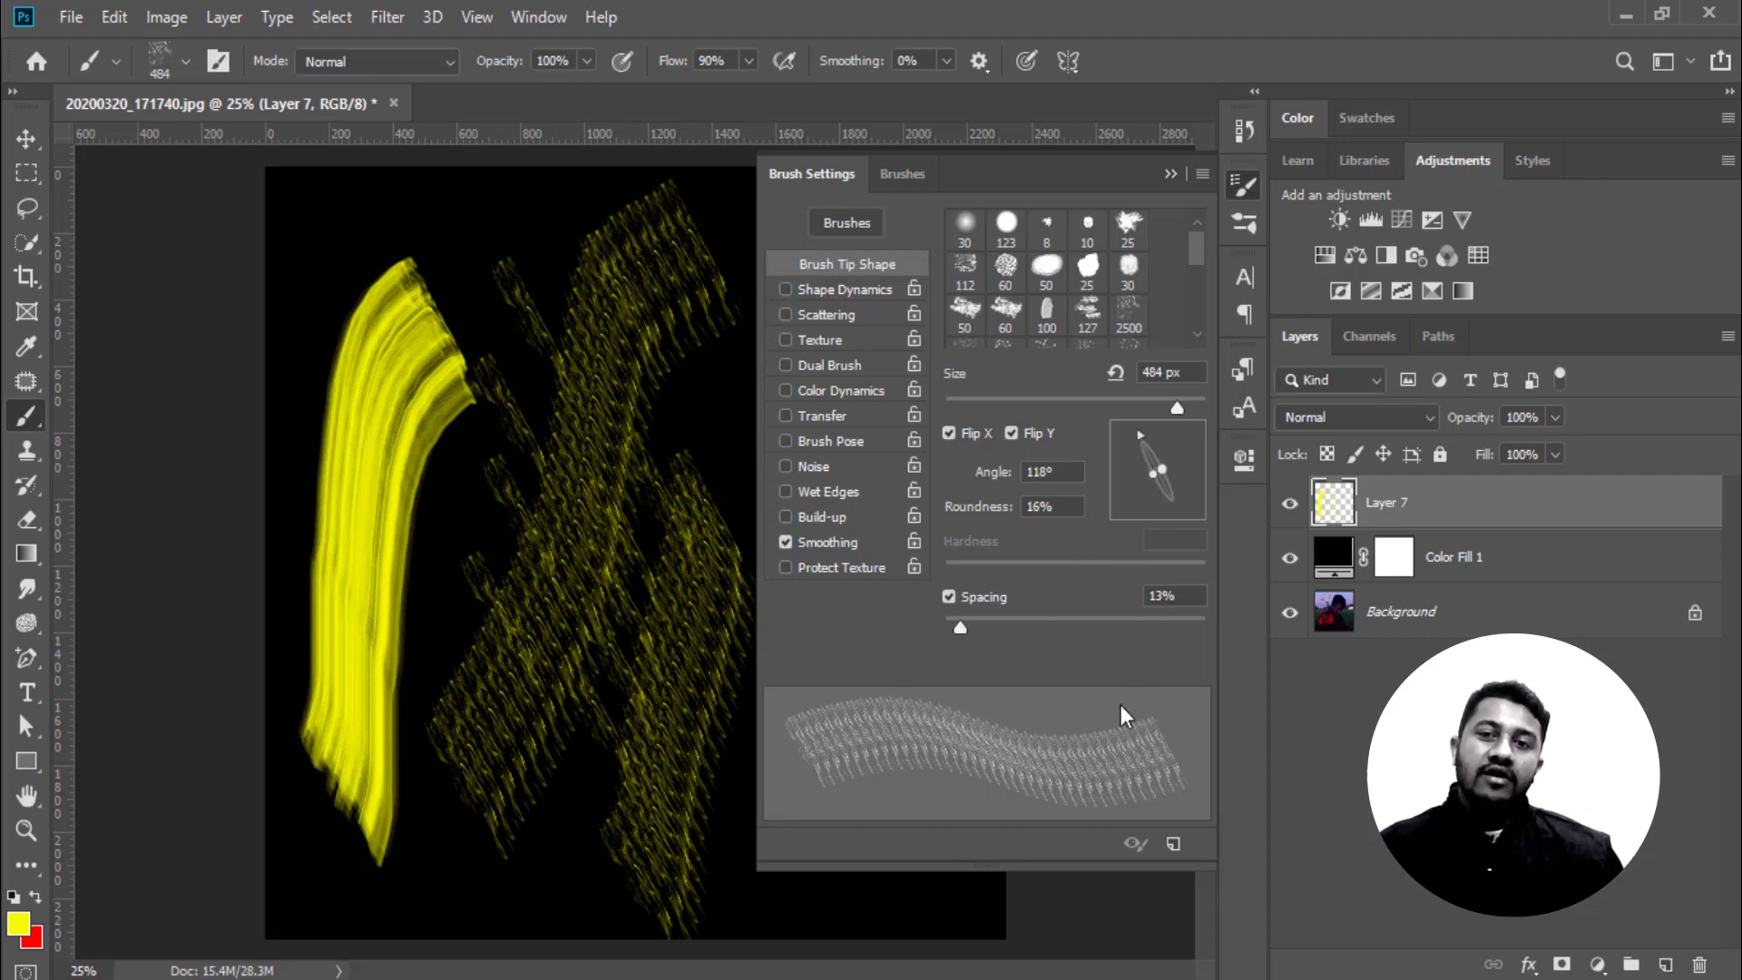
{"action": "left_click", "coordinate": [1173, 844]}
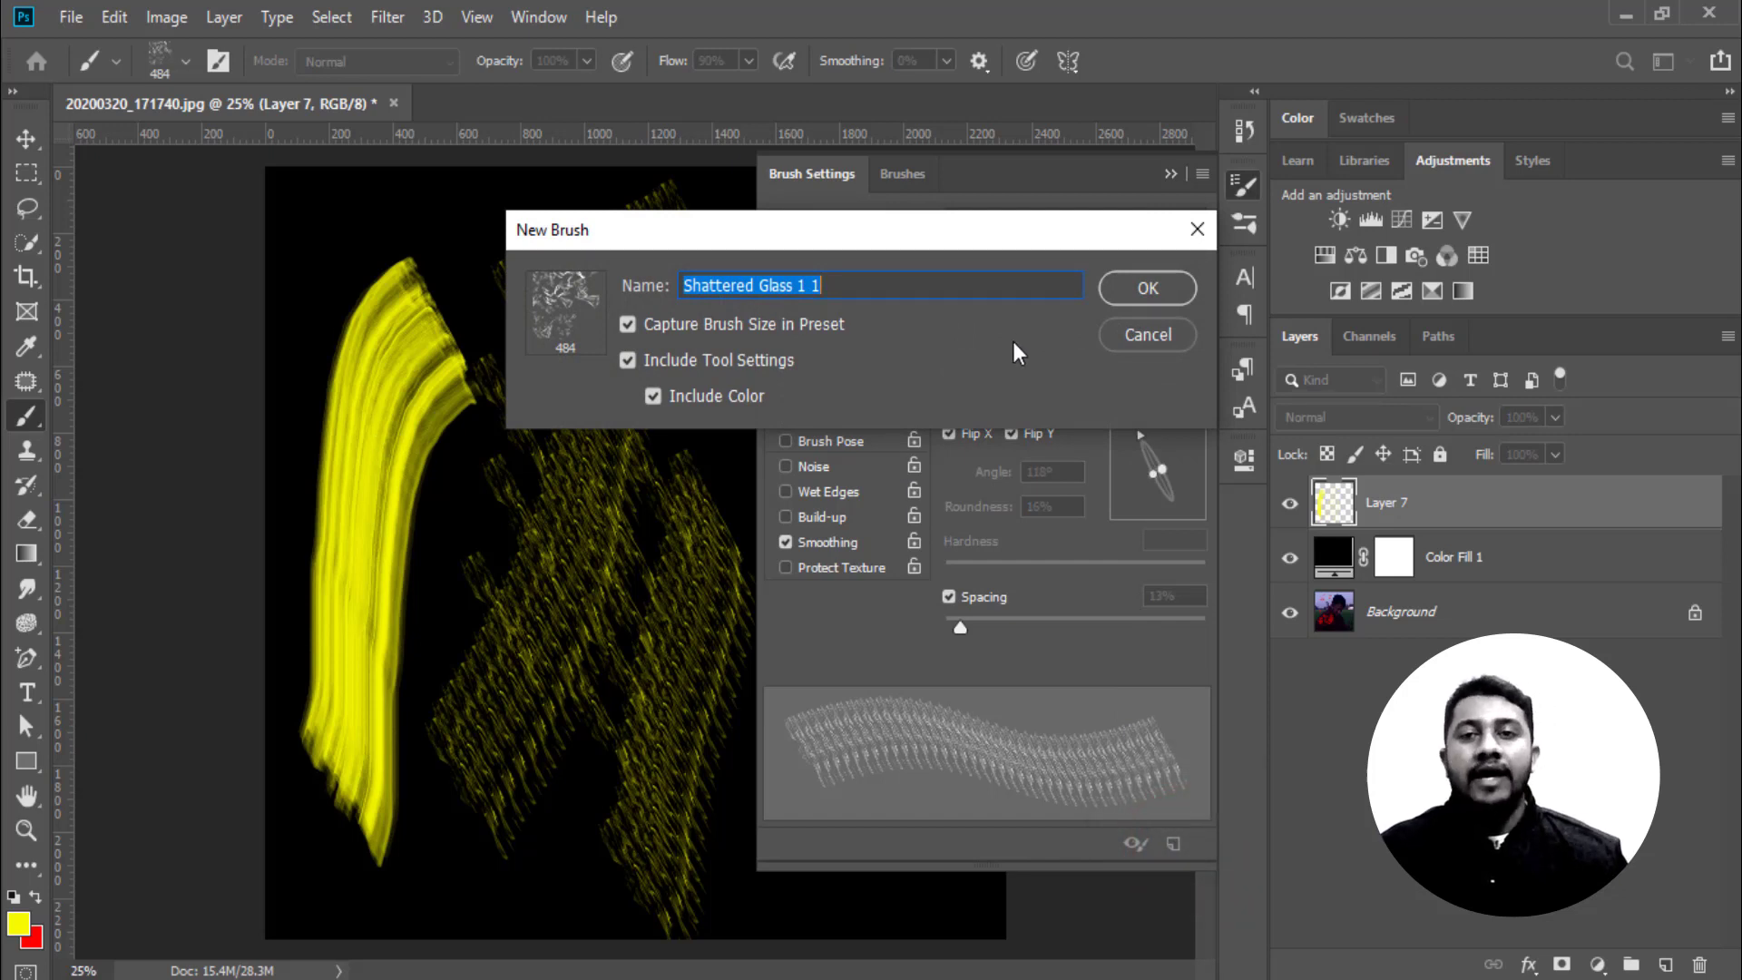
Save the 484 px, 13%-spacing tip as the brush preset Shattered Glass 1 1
{"action": "left_click", "coordinate": [1190, 232]}
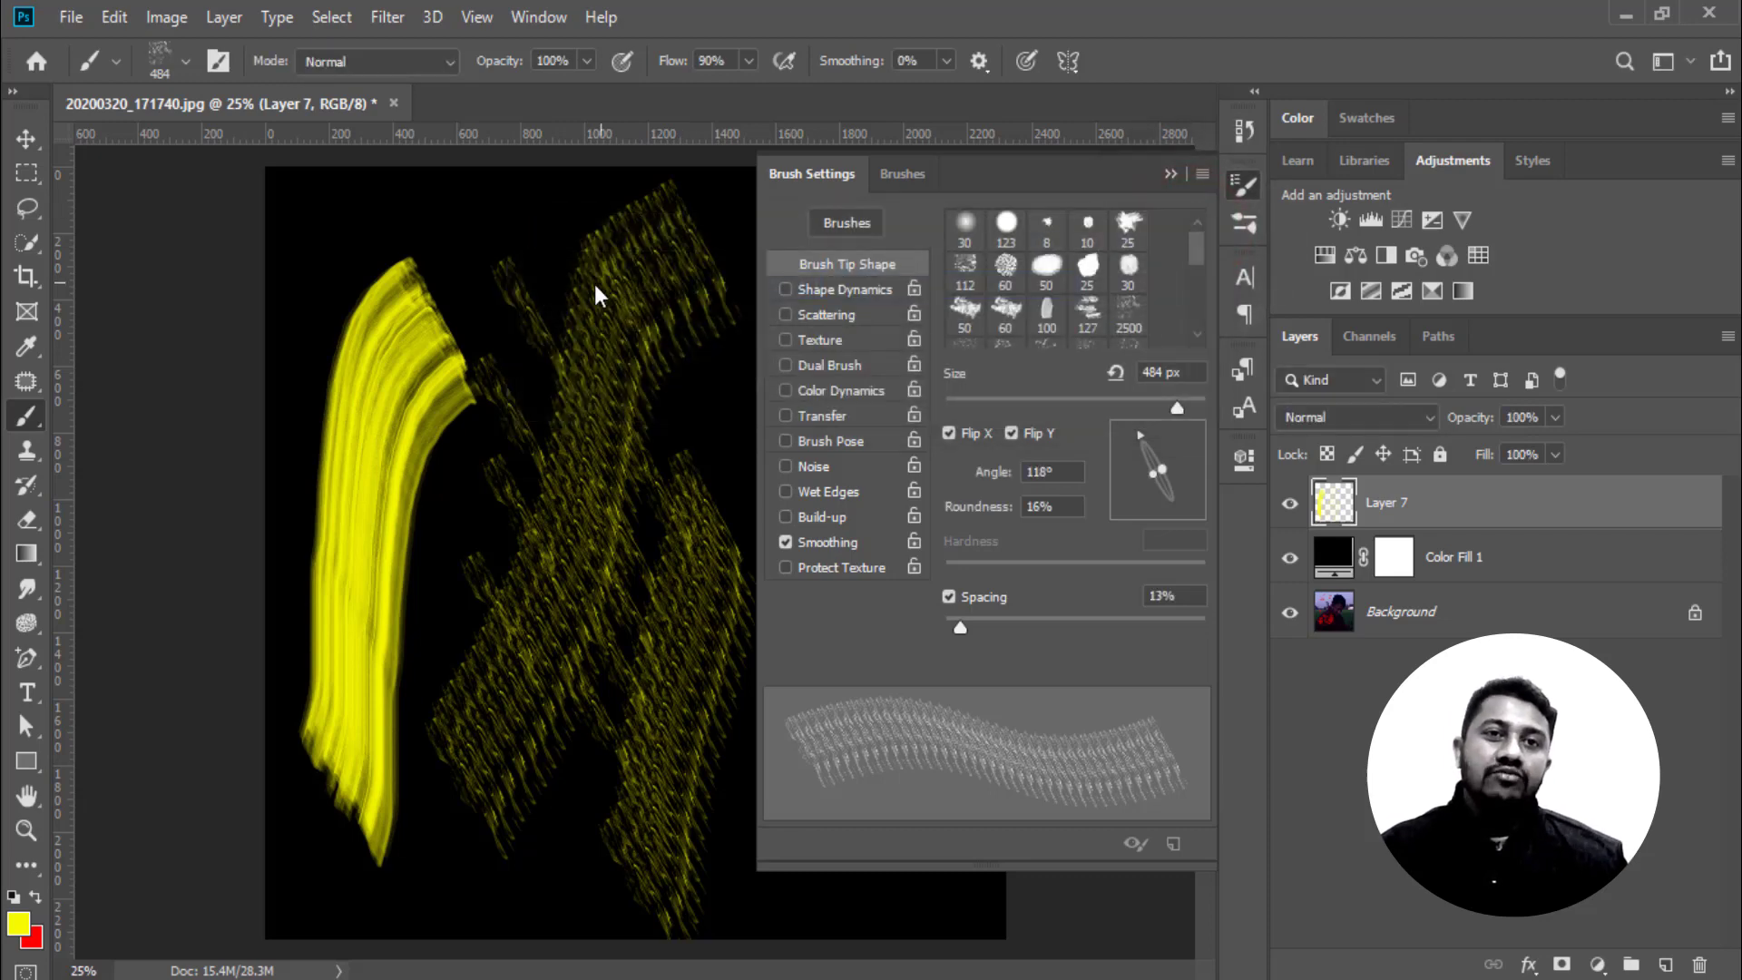
{"action": "left_click", "coordinate": [1171, 836]}
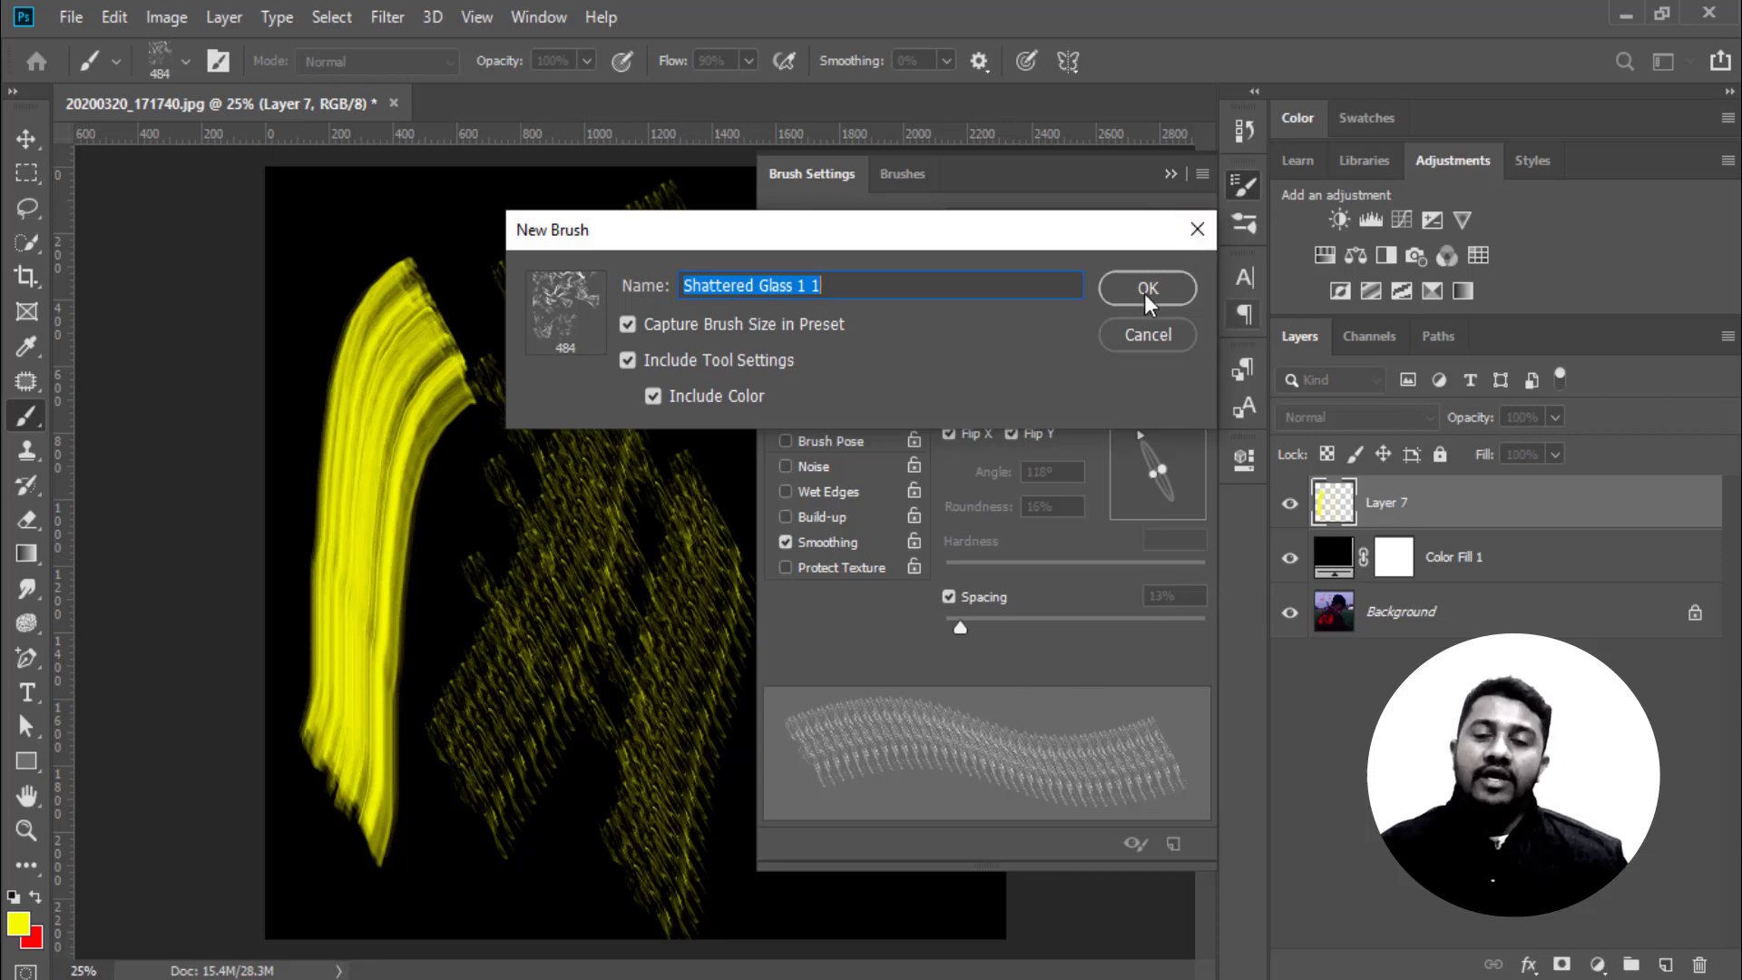
{"action": "left_click", "coordinate": [1194, 231]}
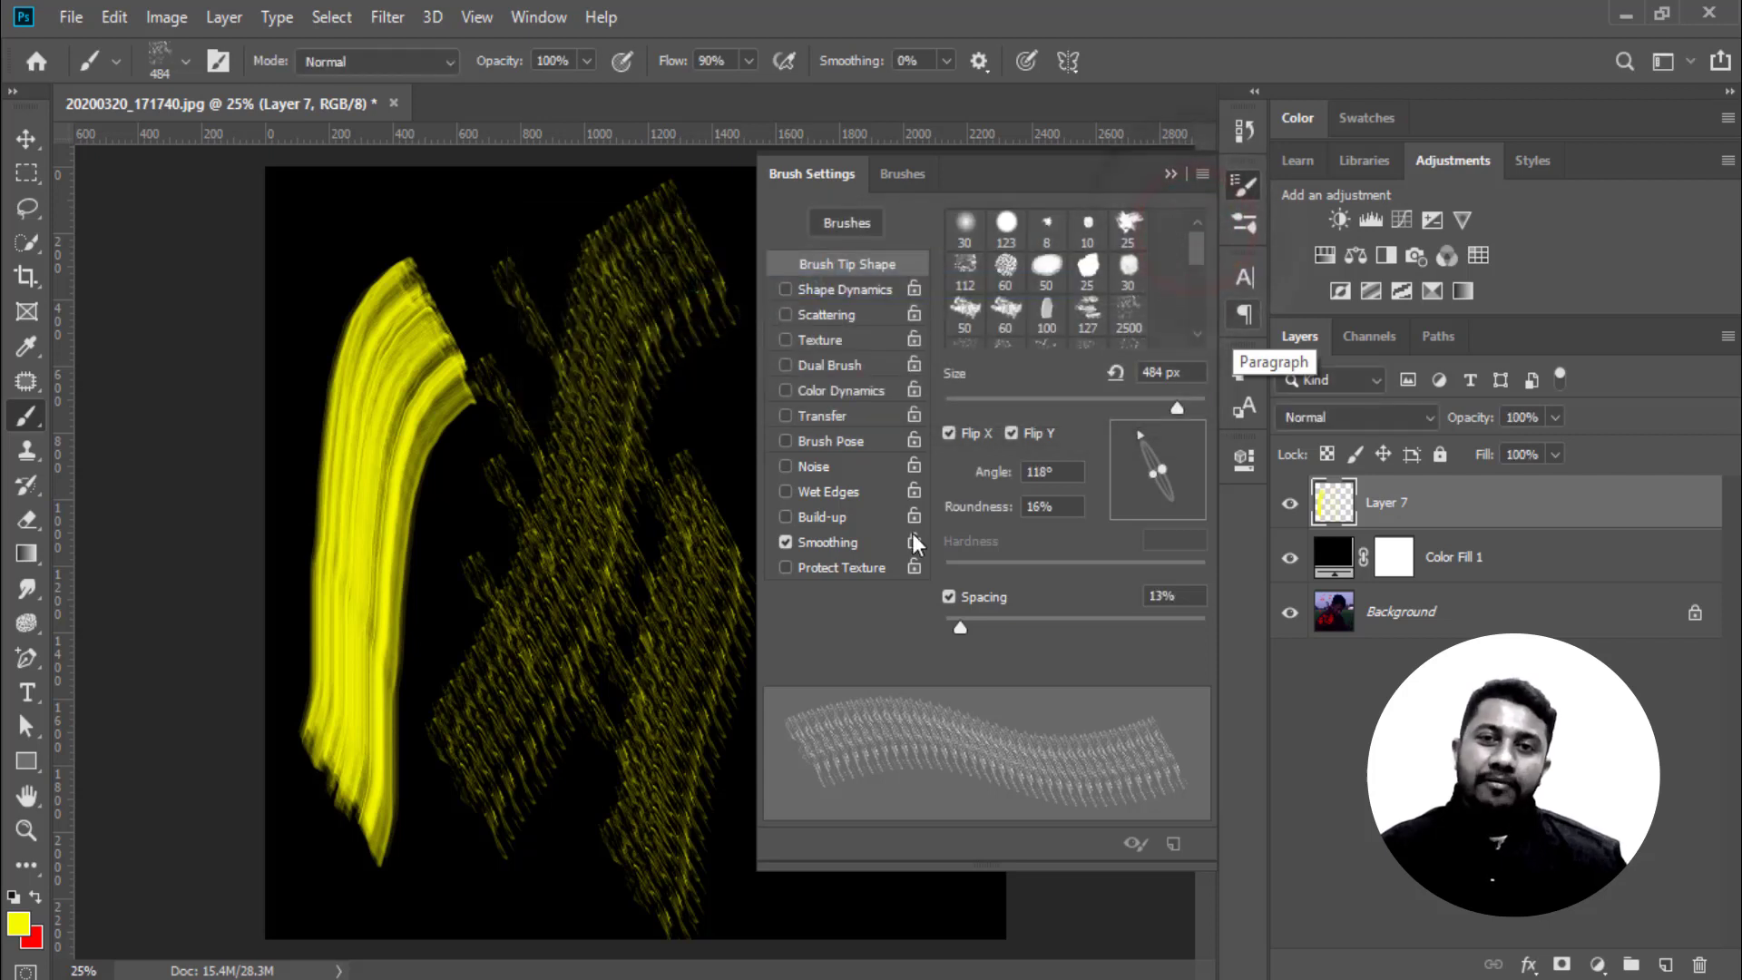
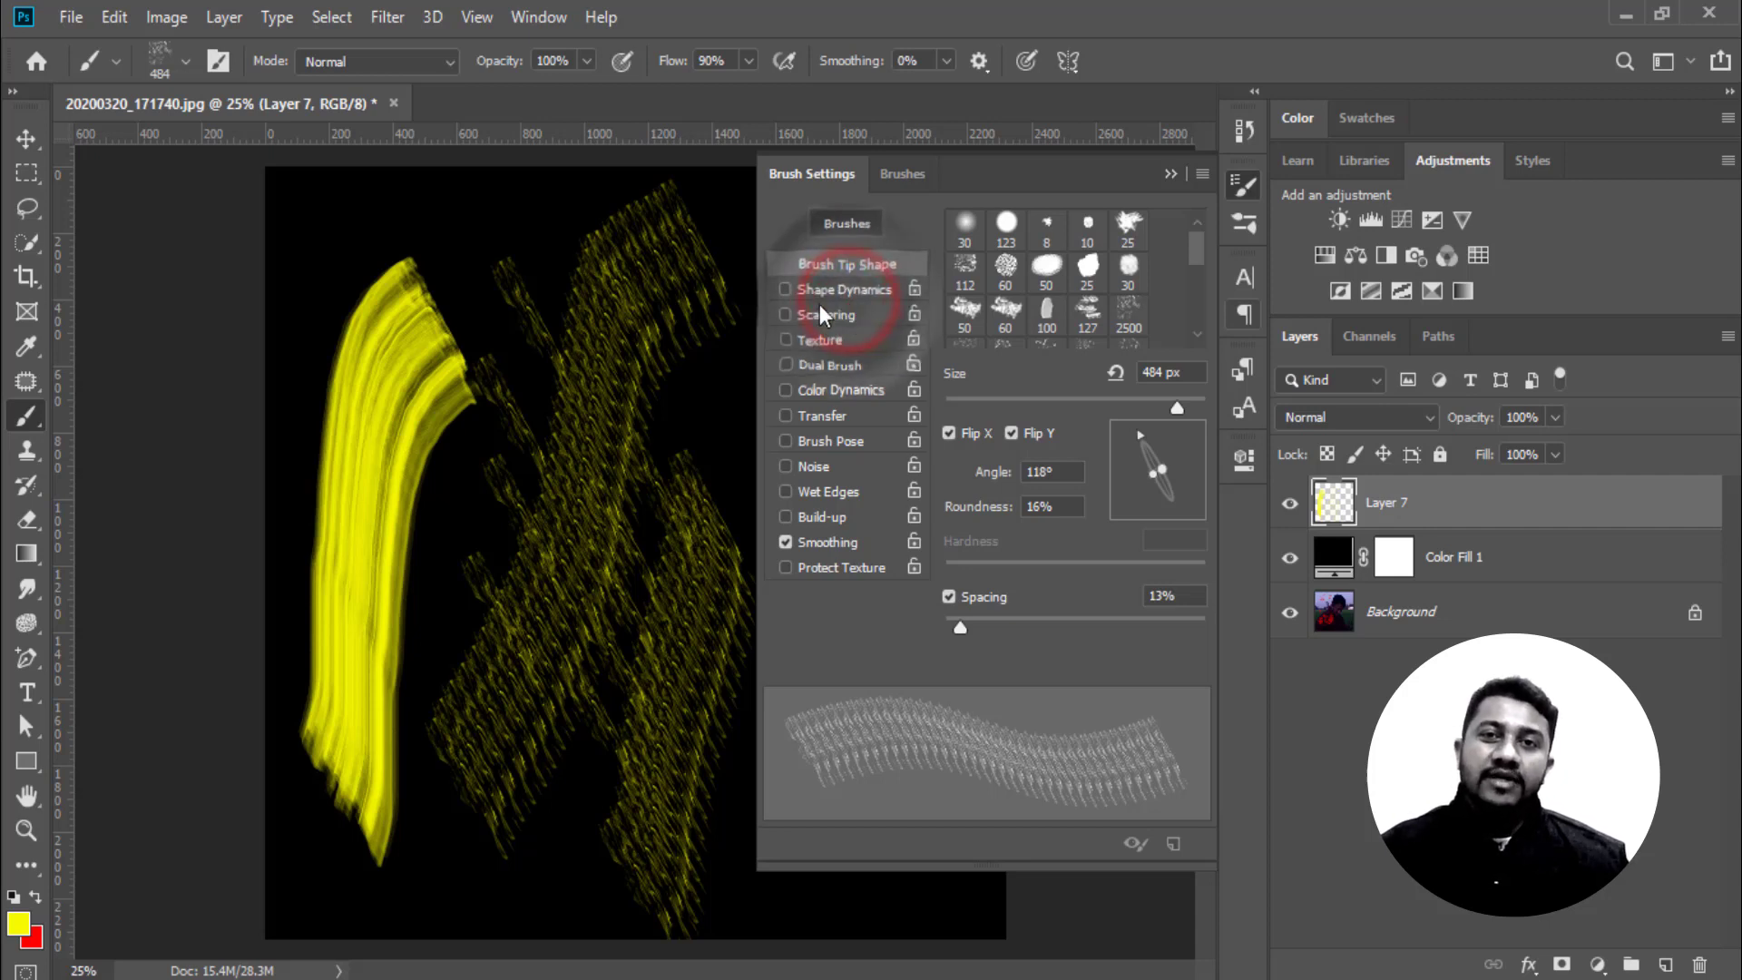
Enable Shape Dynamics and Scattering for the brush
{"action": "left_click", "coordinate": [787, 290]}
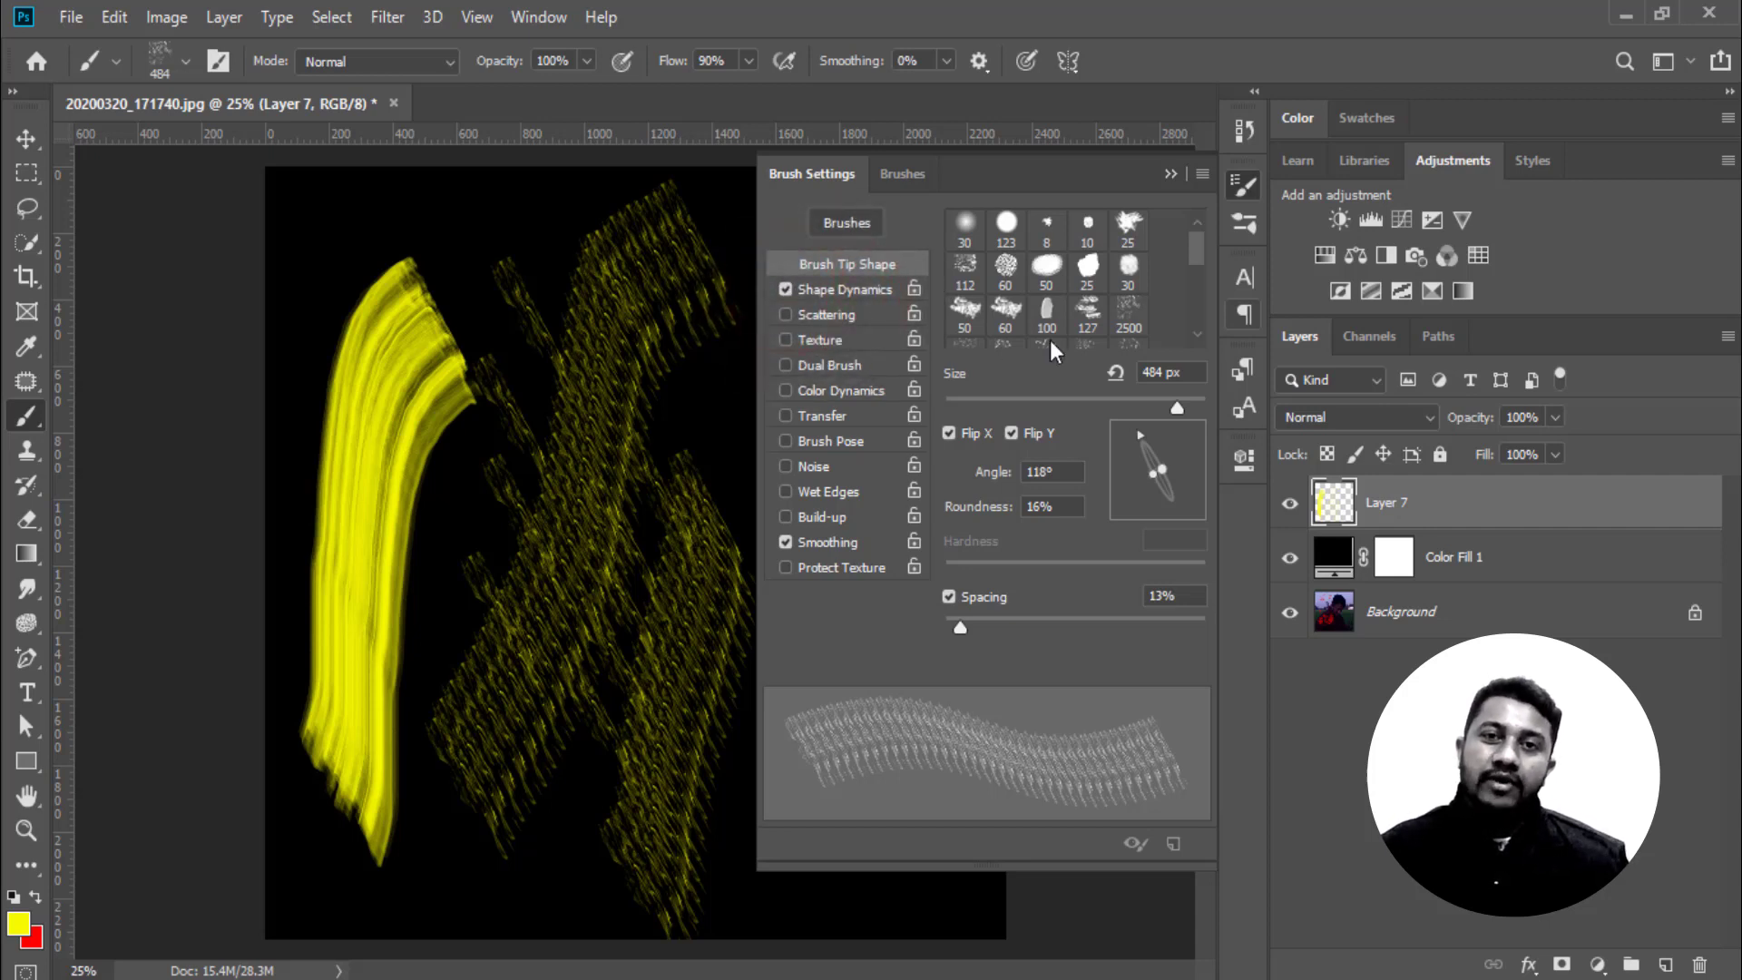
{"action": "left_click", "coordinate": [825, 263]}
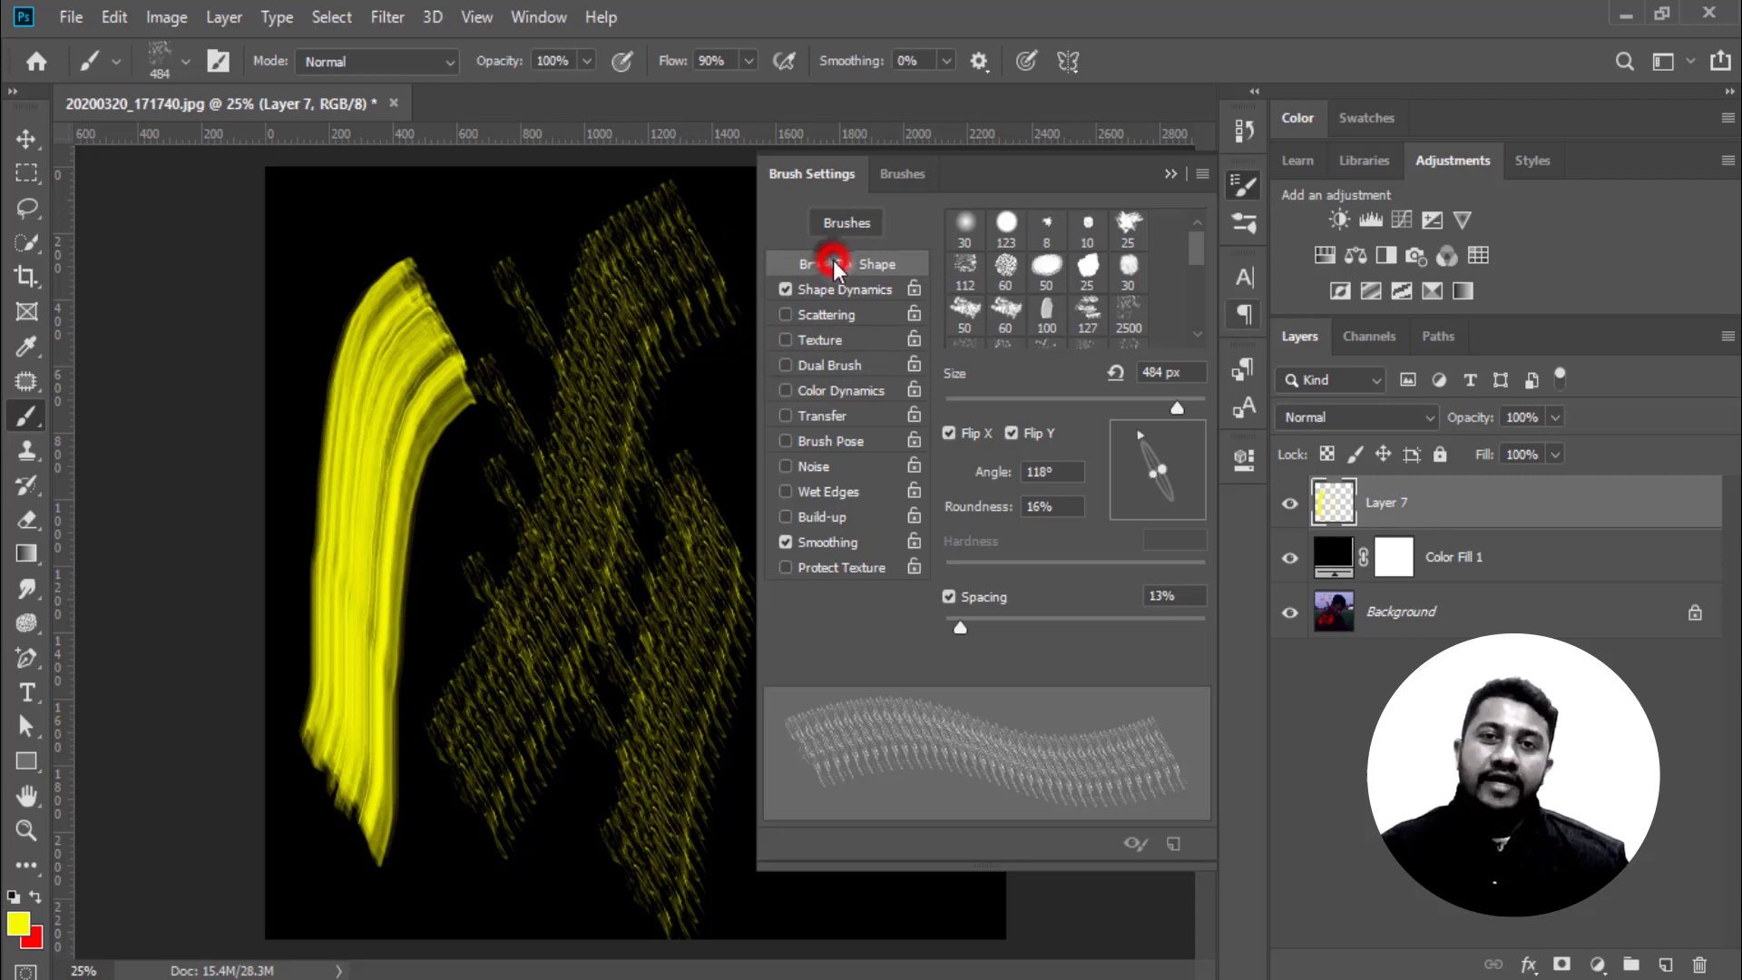
{"action": "left_click", "coordinate": [786, 315]}
{"action": "left_click", "coordinate": [828, 314]}
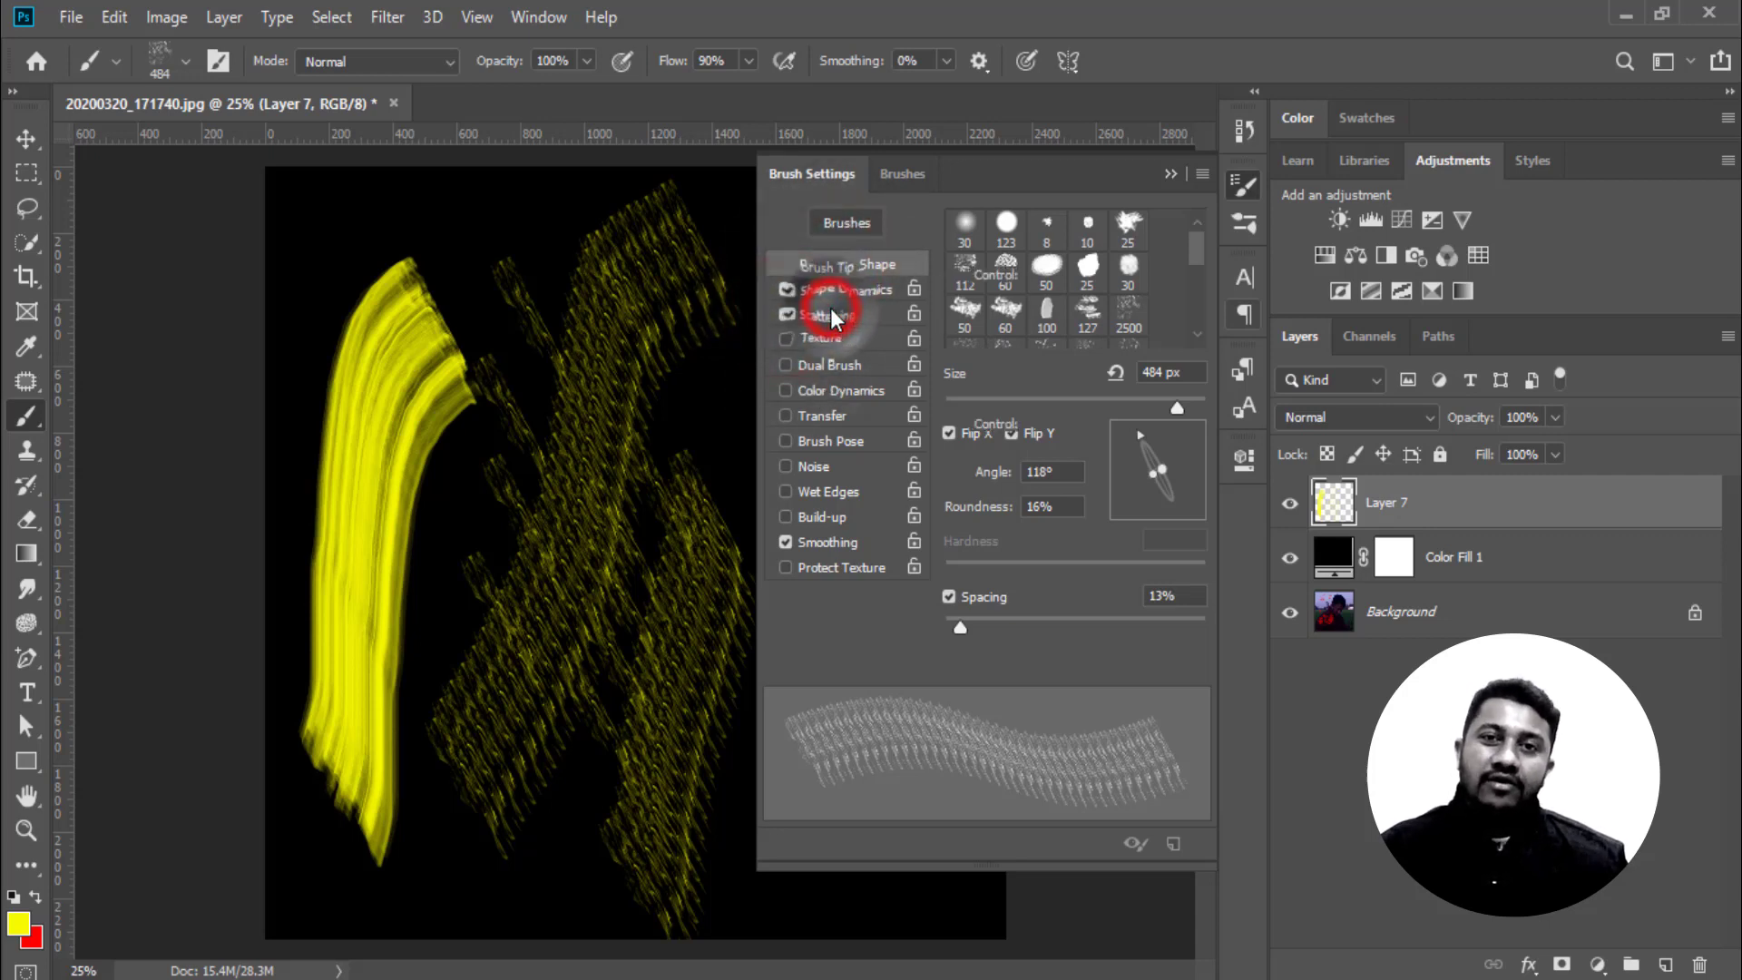
Set angle jitter to 41% and size jitter to 49%, then add Layer 8 above Layer 7
{"action": "left_click", "coordinate": [842, 290]}
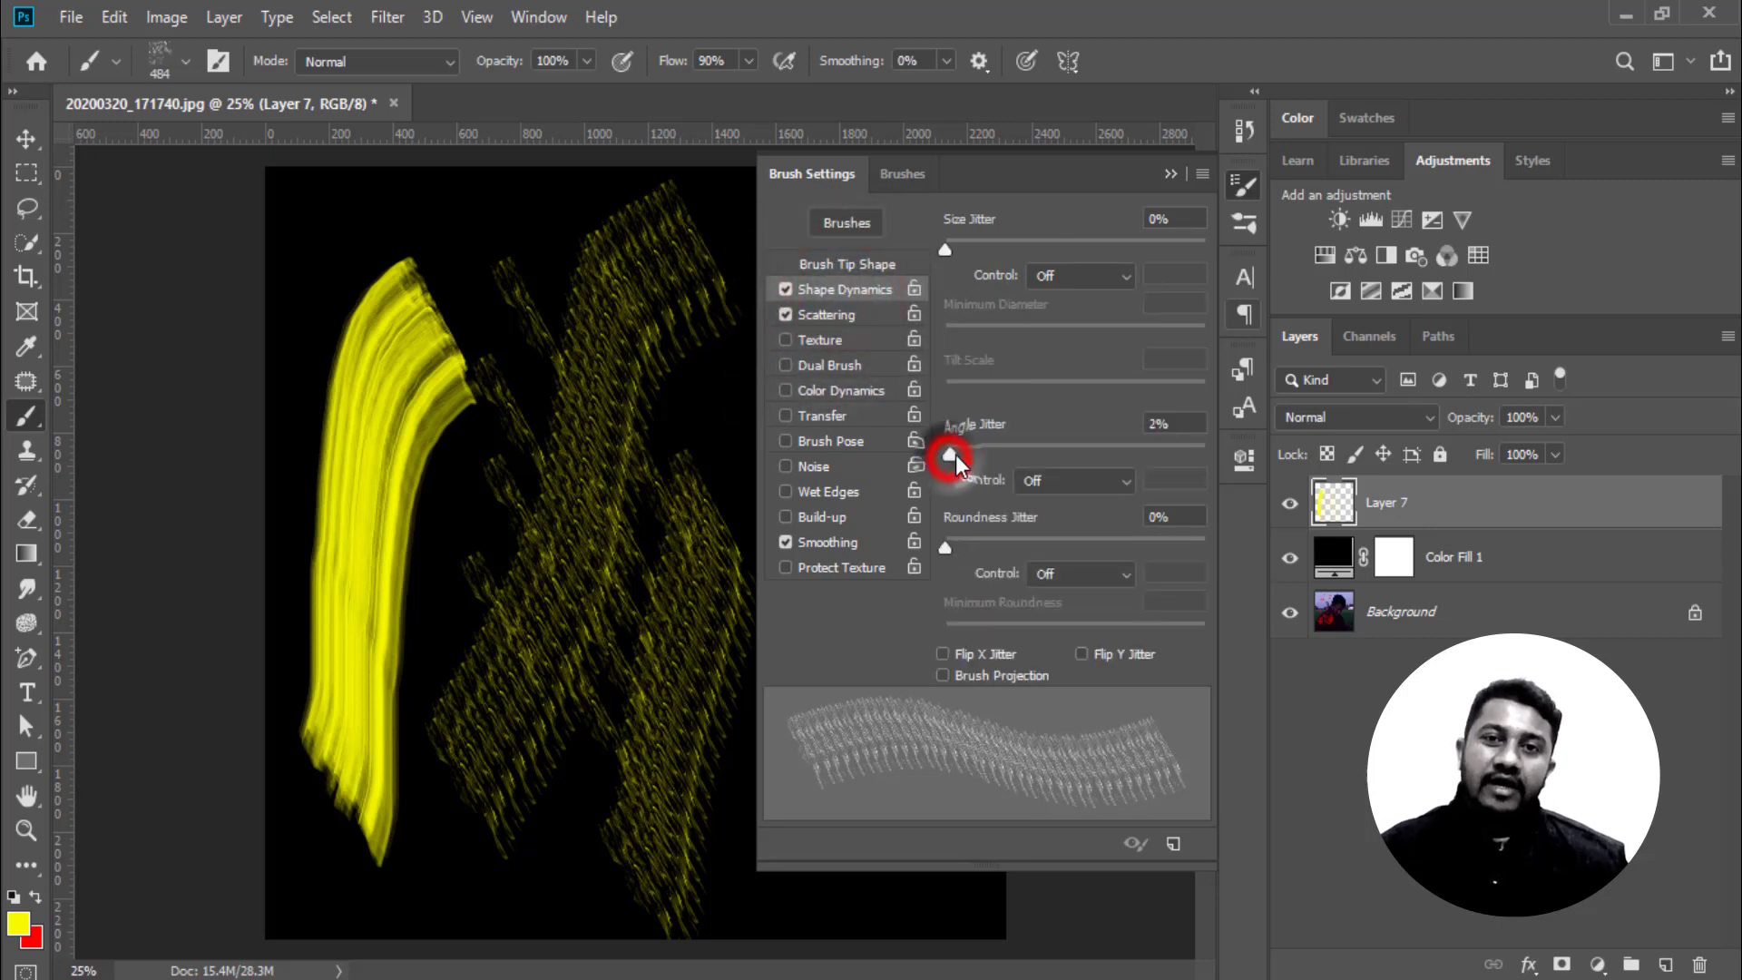
{"action": "left_click_drag", "start_coordinate": [948, 459], "coordinate": [1052, 456]}
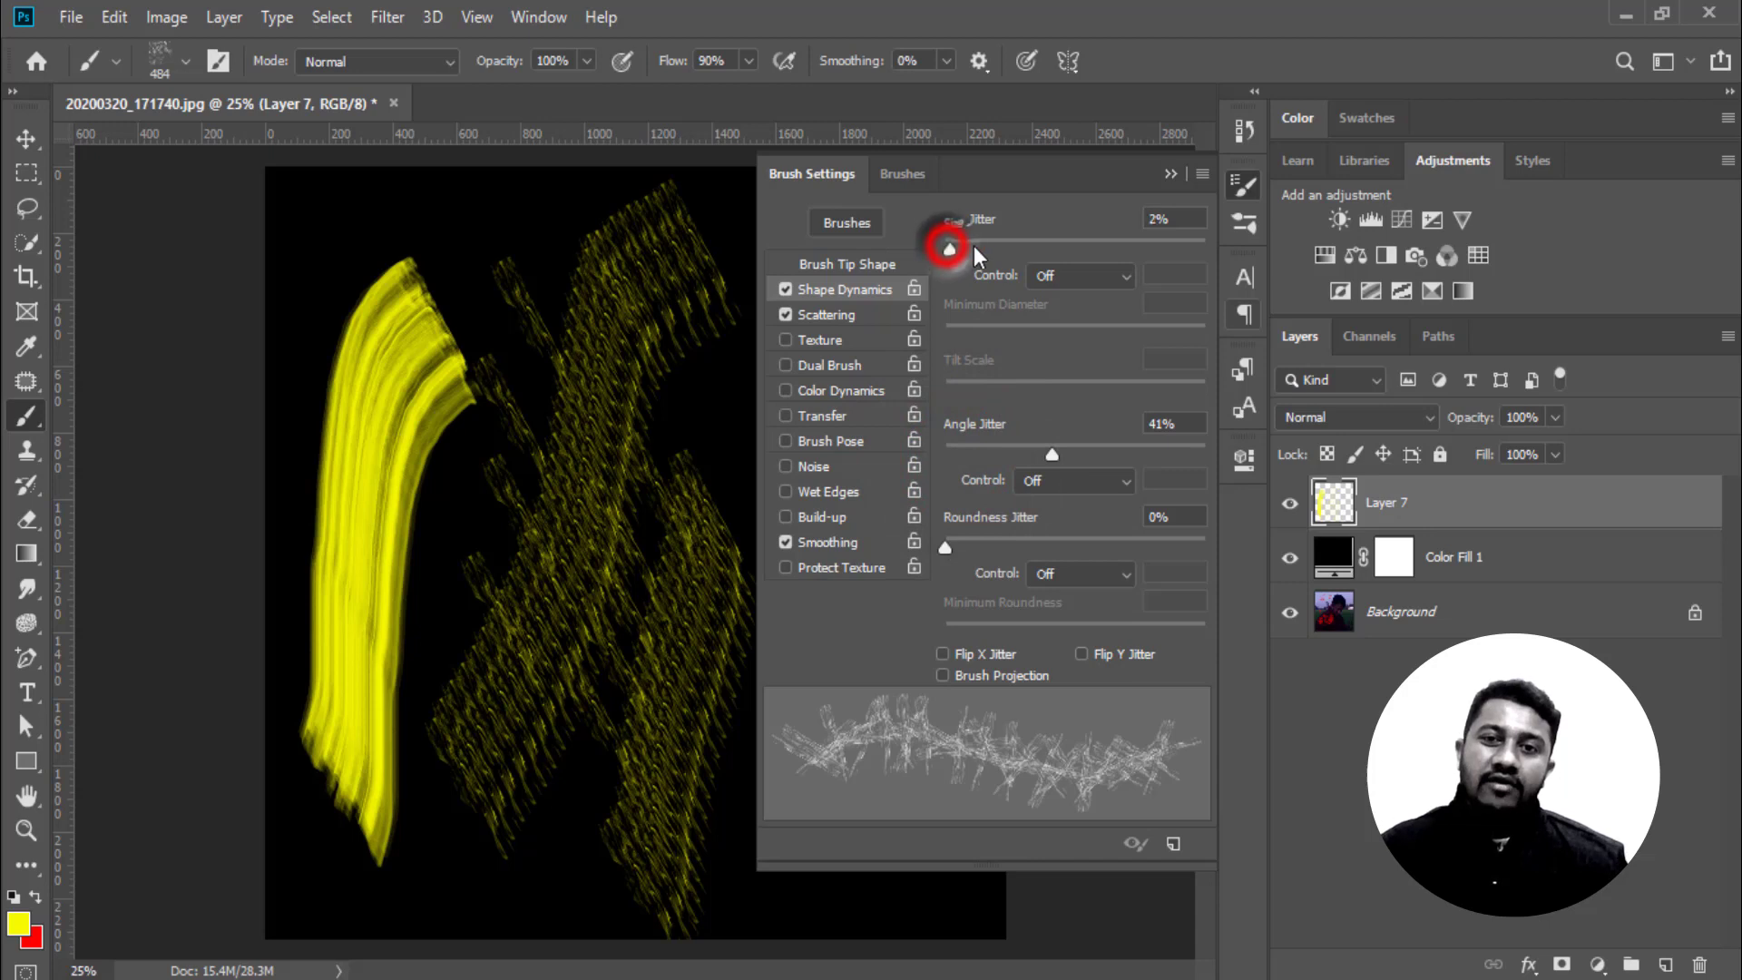
{"action": "left_click_drag", "start_coordinate": [973, 247], "coordinate": [1074, 254]}
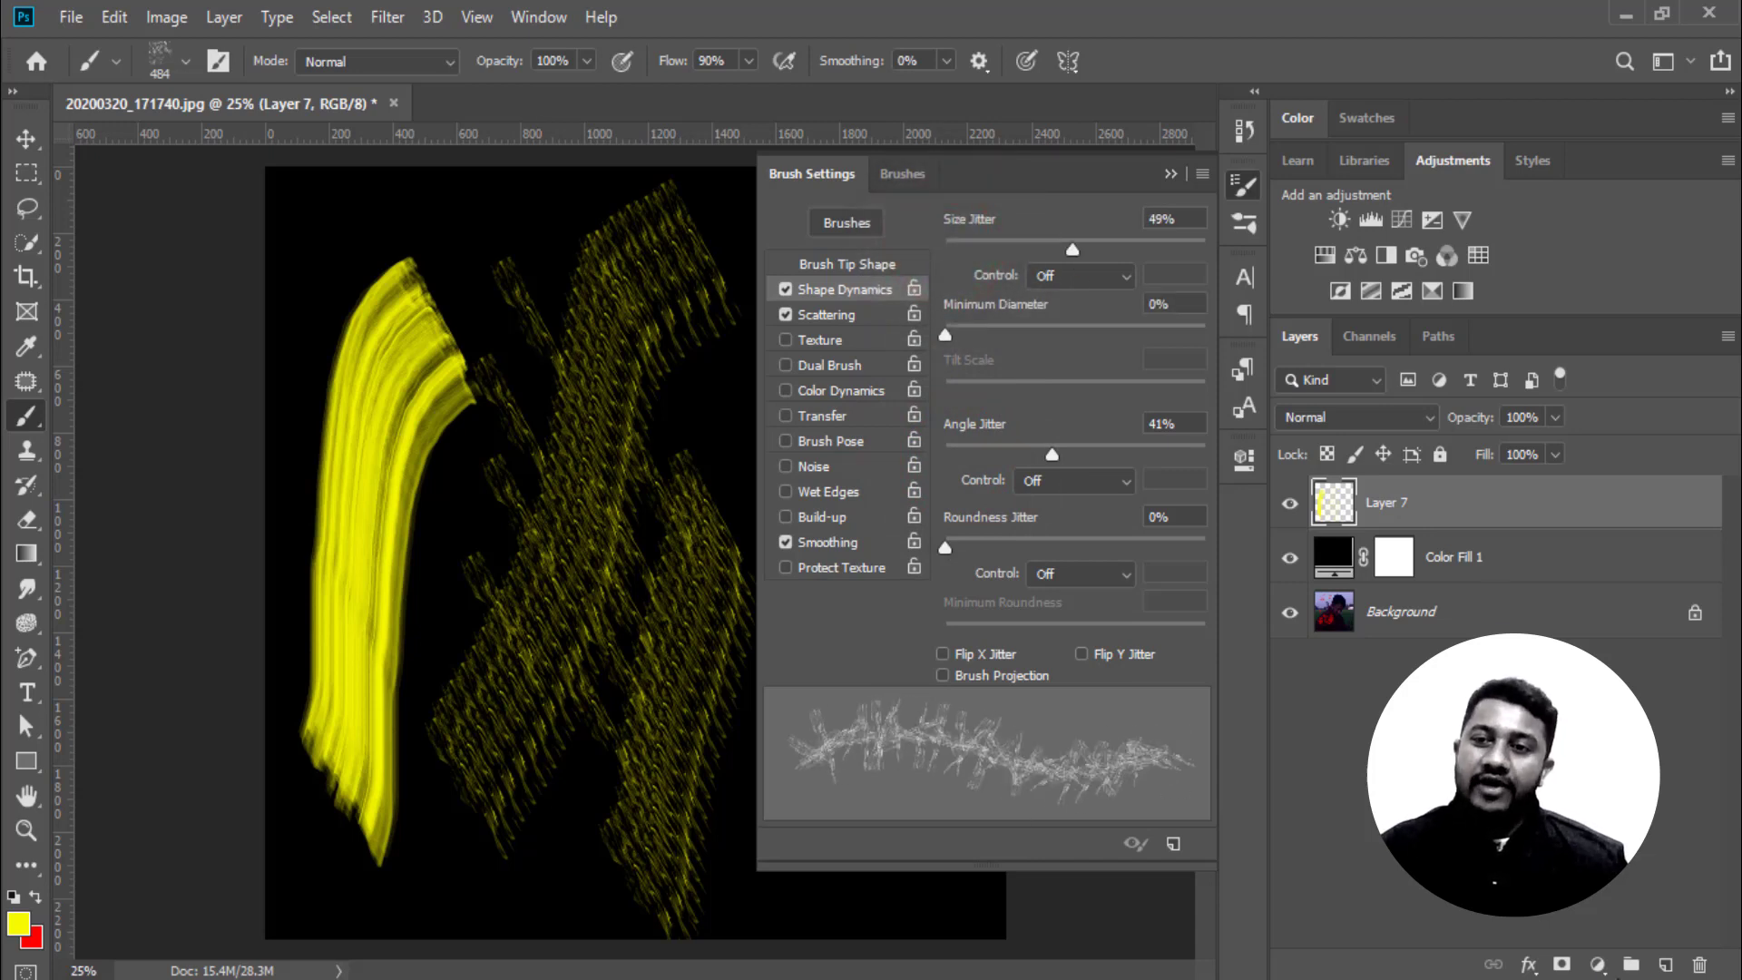
{"action": "left_click", "coordinate": [1666, 963]}
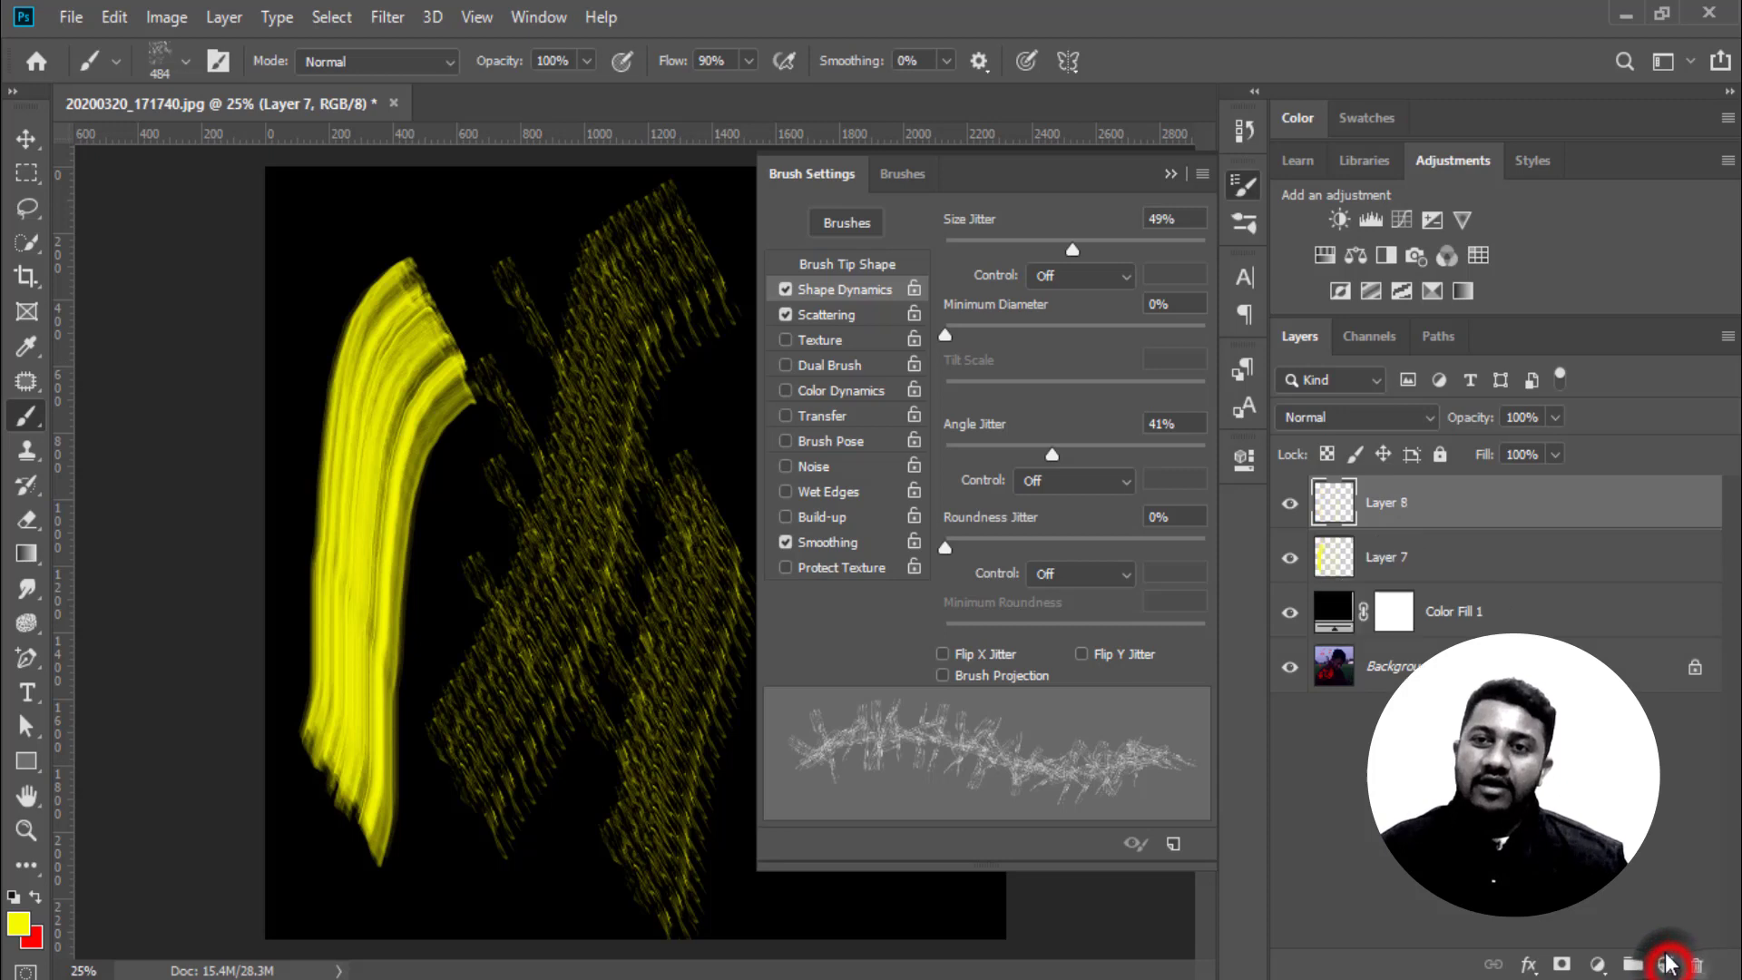
Hide Layer 7 and paint zigzag yellow strokes on Layer 8, with angle jitter lowered to 29%
{"action": "left_click", "coordinate": [1290, 557]}
{"action": "mouse_move", "coordinate": [591, 308]}
{"action": "left_mouse_down"}
{"action": "mouse_move", "coordinate": [480, 553]}
{"action": "mouse_move", "coordinate": [468, 700]}
{"action": "left_mouse_up"}
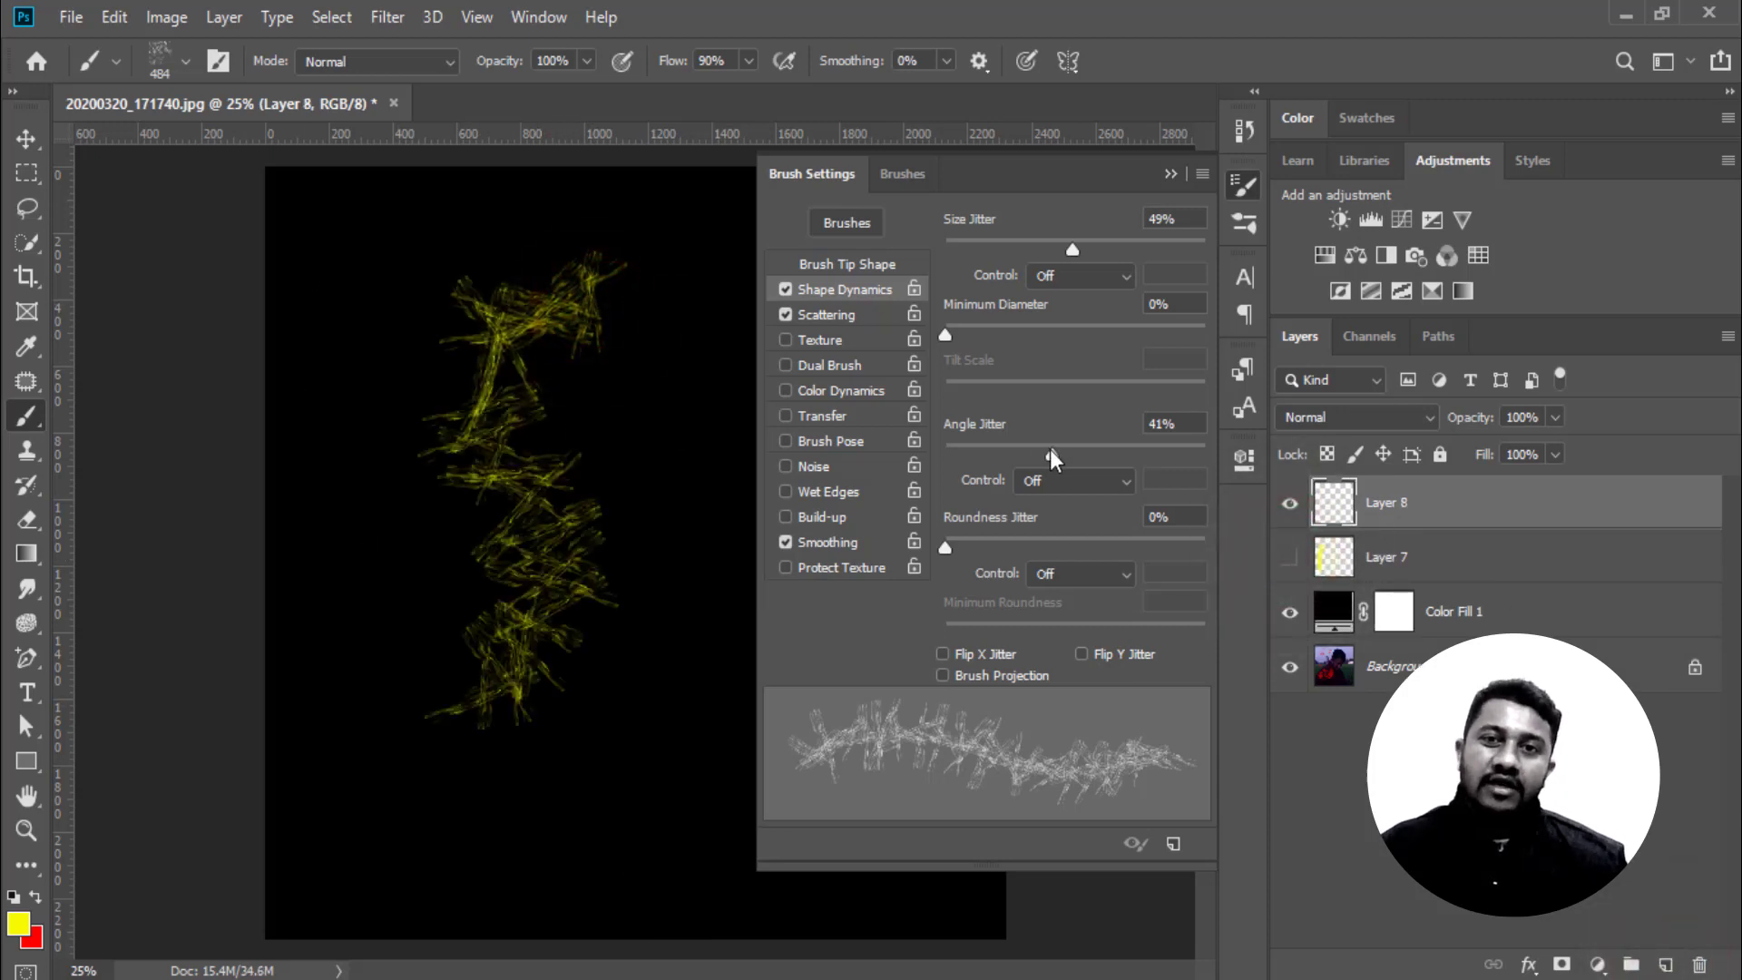
{"action": "left_click_drag", "start_coordinate": [1051, 449], "coordinate": [1021, 449]}
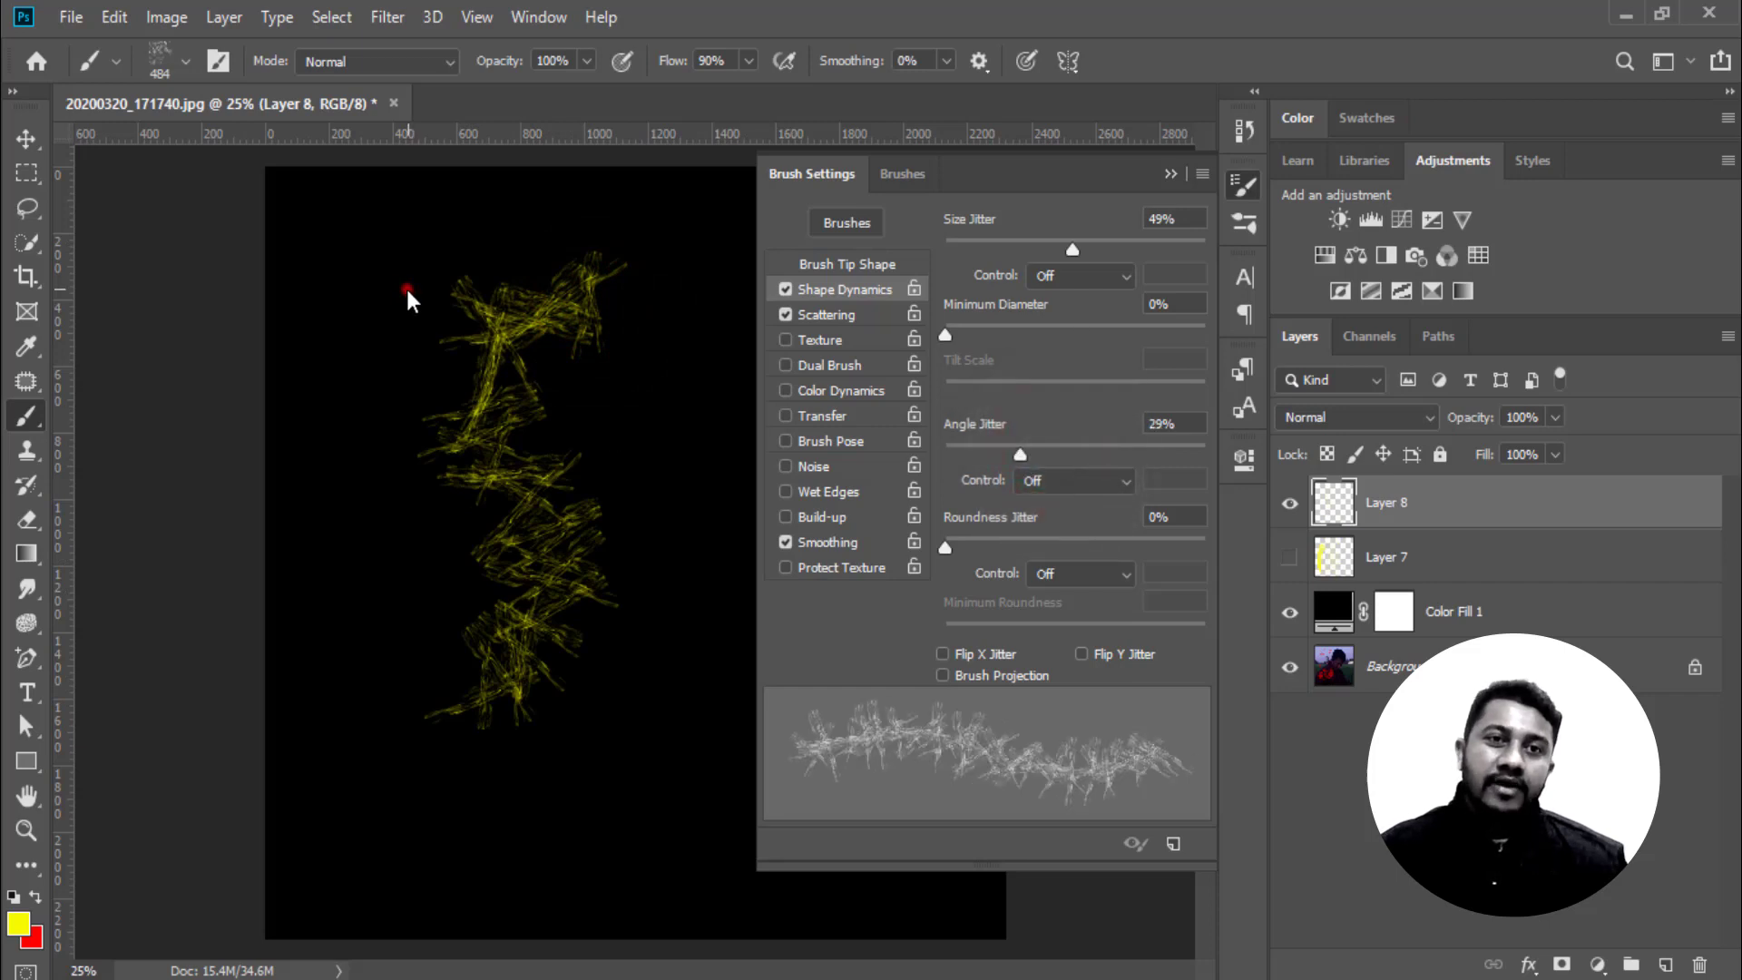
{"action": "left_click_drag", "start_coordinate": [406, 286], "coordinate": [345, 771]}
{"action": "mouse_move", "coordinate": [741, 325]}
{"action": "left_mouse_down"}
{"action": "mouse_move", "coordinate": [713, 727]}
{"action": "mouse_move", "coordinate": [726, 780]}
{"action": "left_mouse_up"}
Raise roundness jitter to 43%, then switch Shape Dynamics off
{"action": "left_click_drag", "start_coordinate": [945, 547], "coordinate": [1056, 555]}
{"action": "mouse_move", "coordinate": [583, 717]}
{"action": "left_mouse_down"}
{"action": "mouse_move", "coordinate": [516, 845]}
{"action": "mouse_move", "coordinate": [402, 893]}
{"action": "left_mouse_up"}
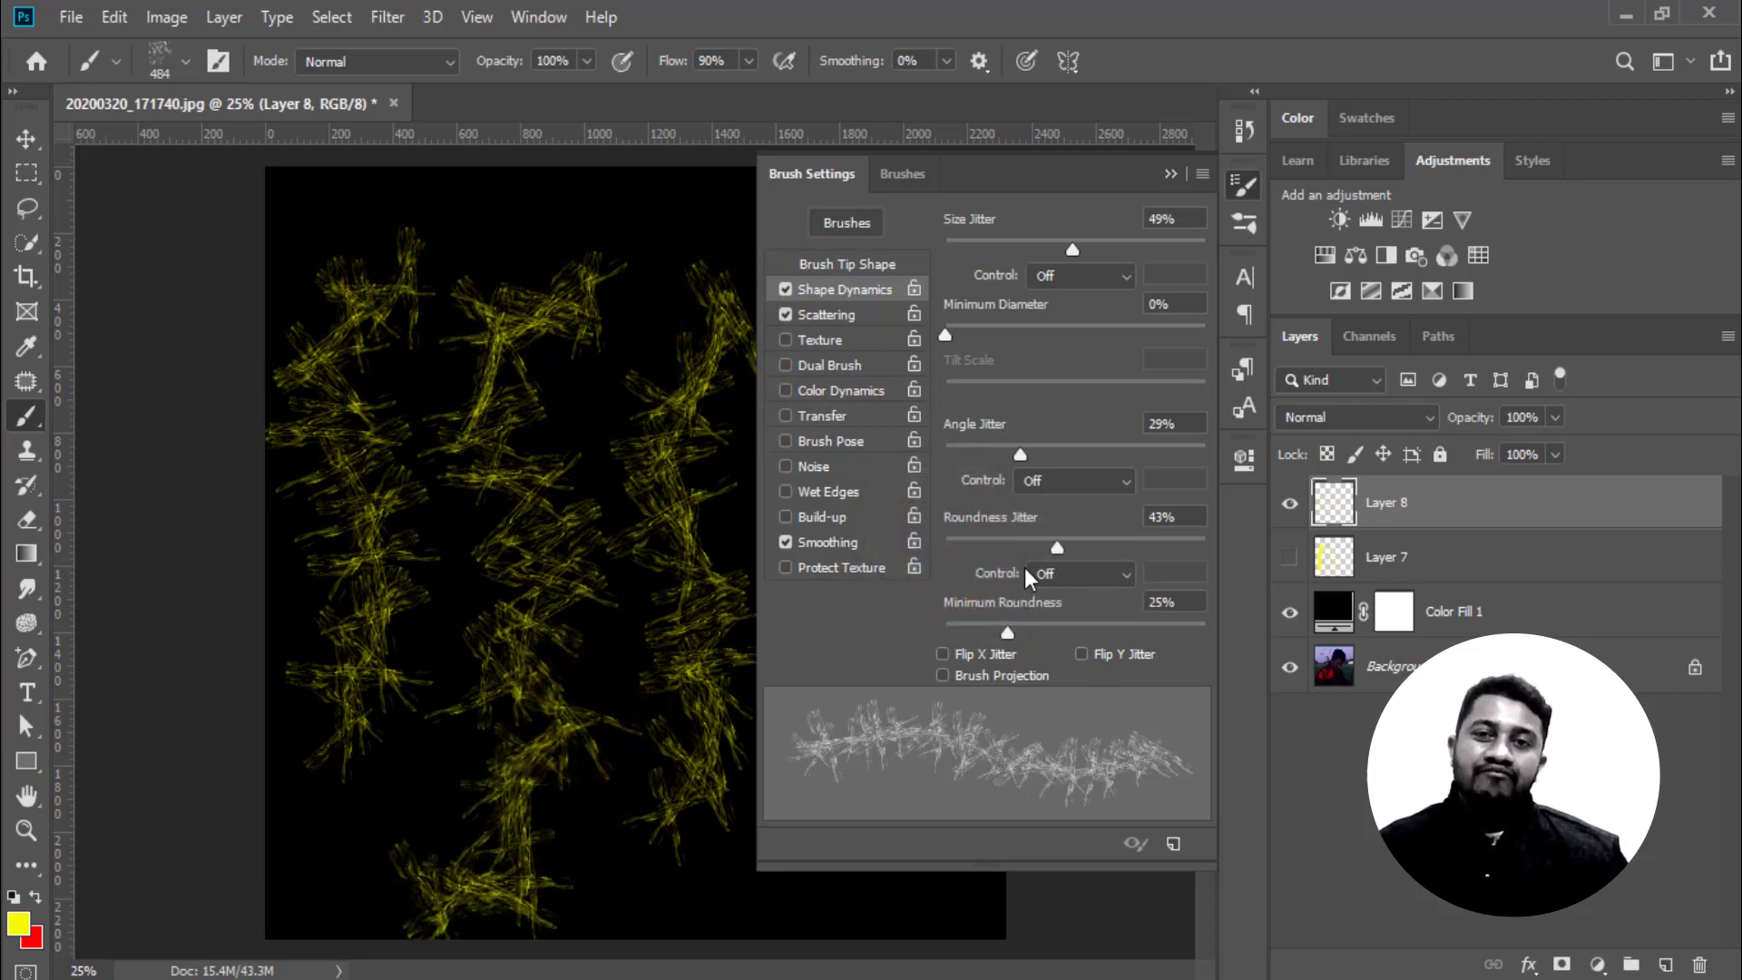
{"action": "left_click", "coordinate": [821, 290]}
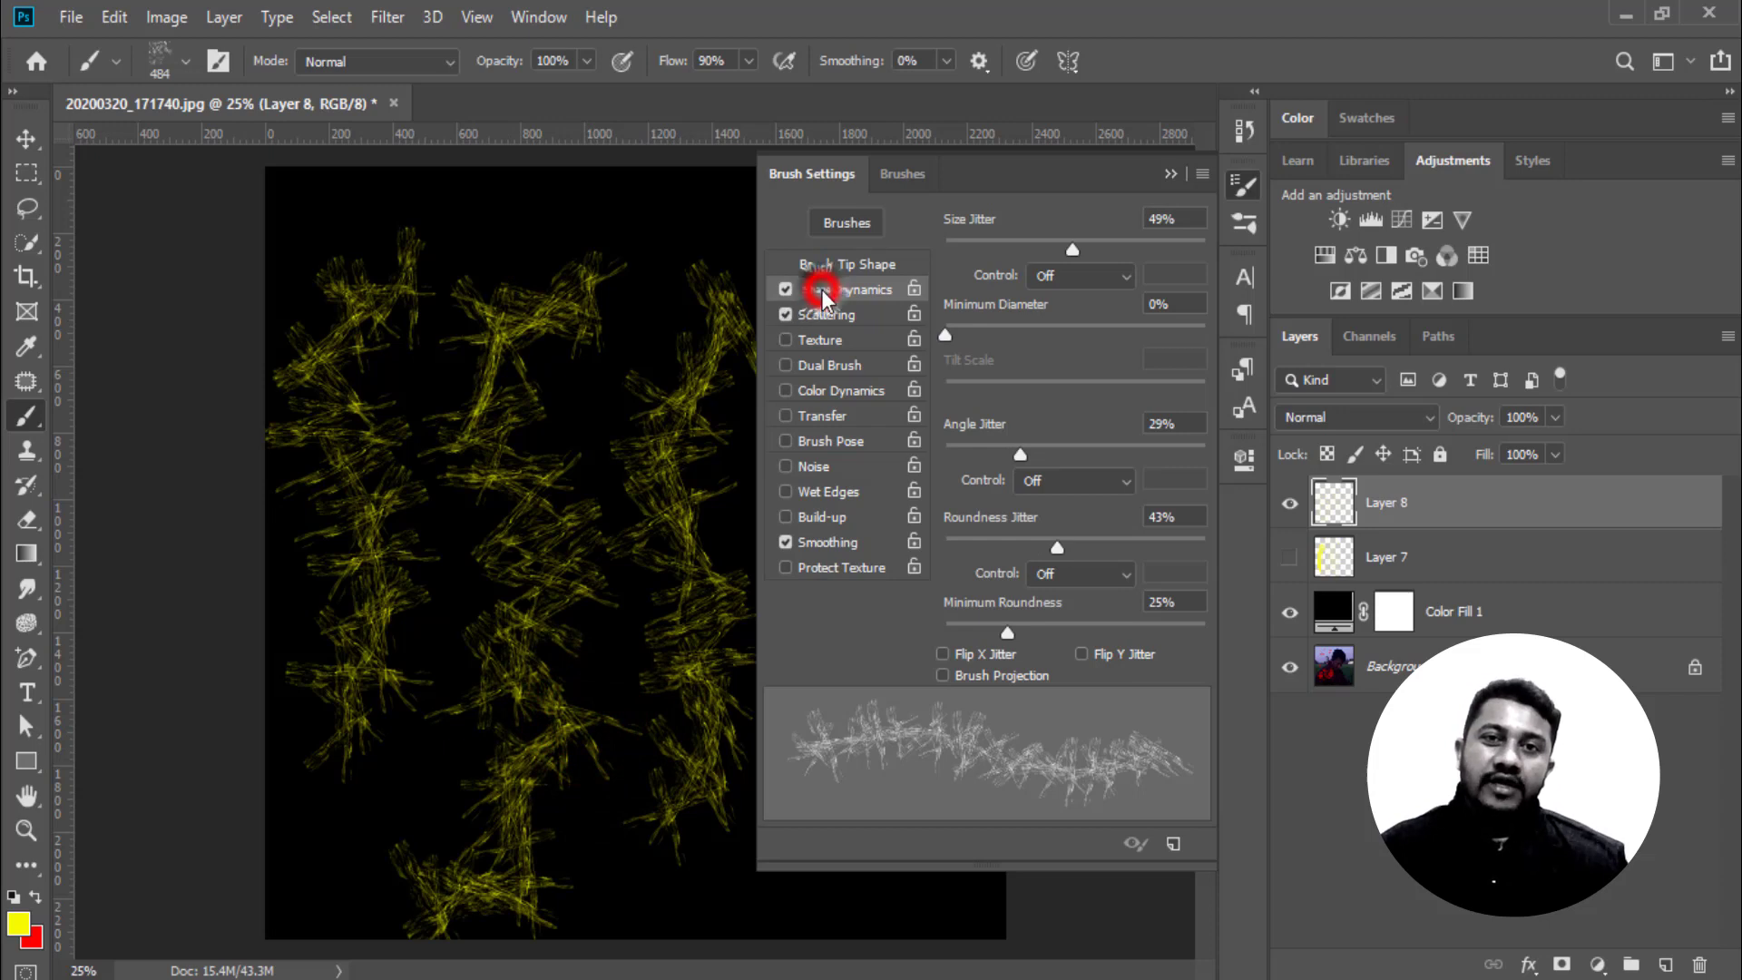
{"action": "left_click", "coordinate": [786, 290]}
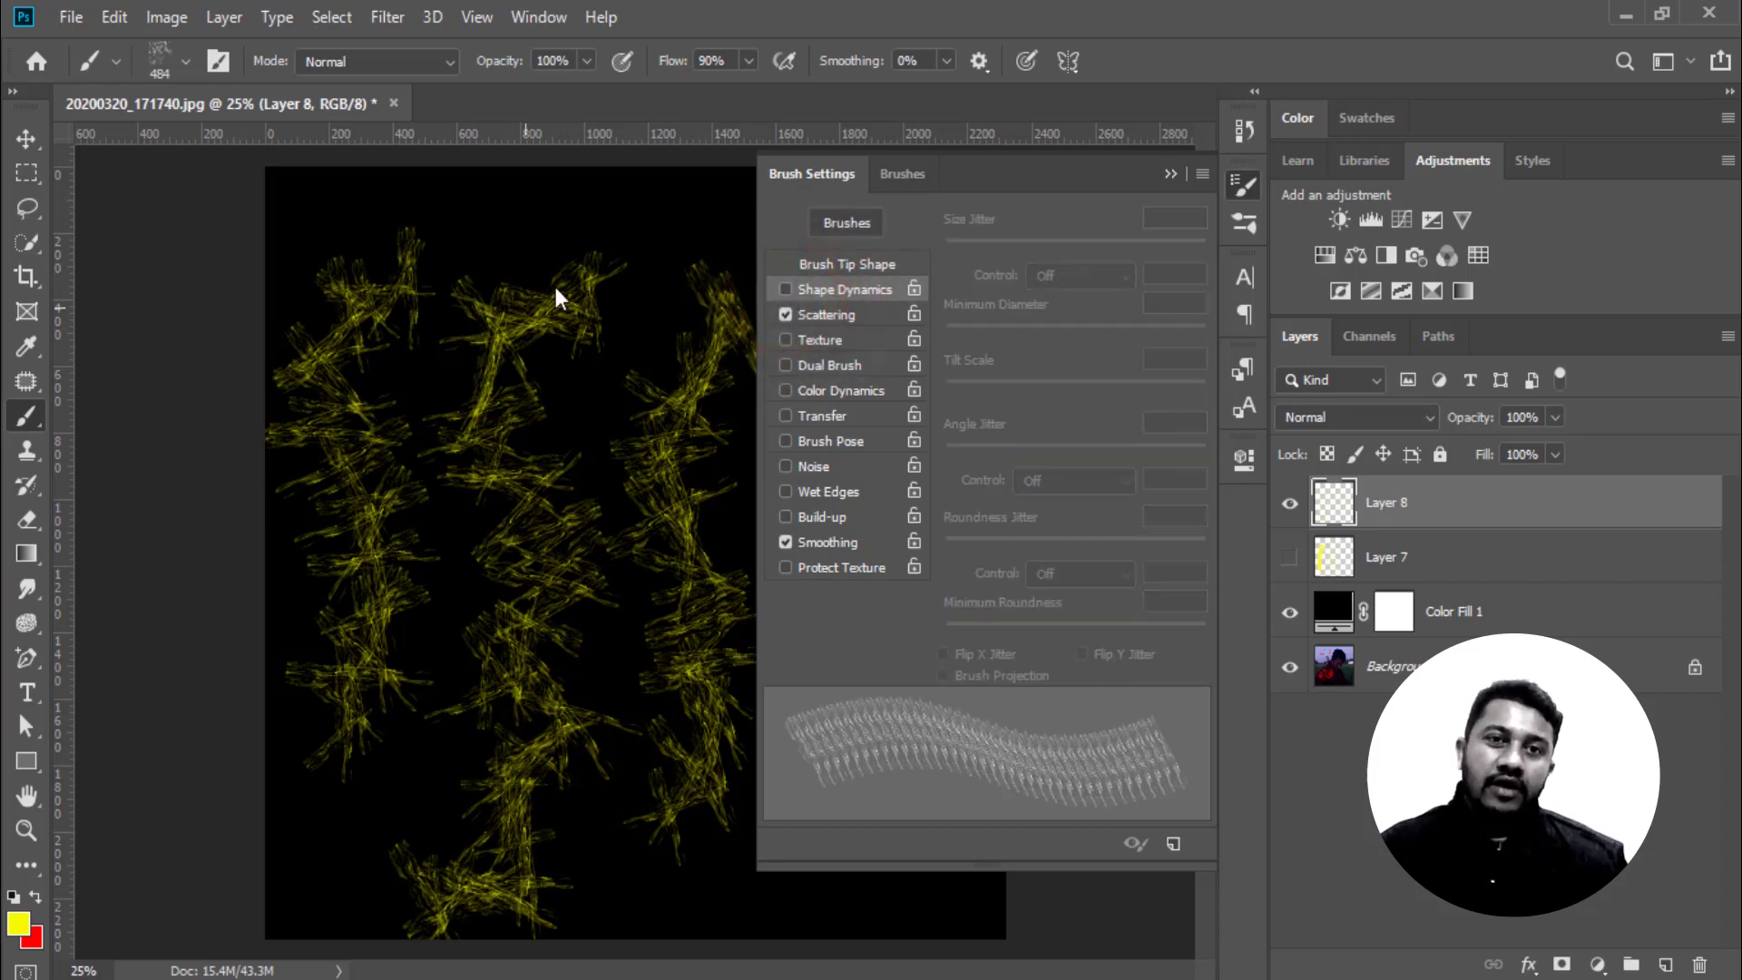
Hide Layer 8, delete Layers 7 and 8, and add a new empty Layer 1
{"action": "left_click", "coordinate": [1289, 503]}
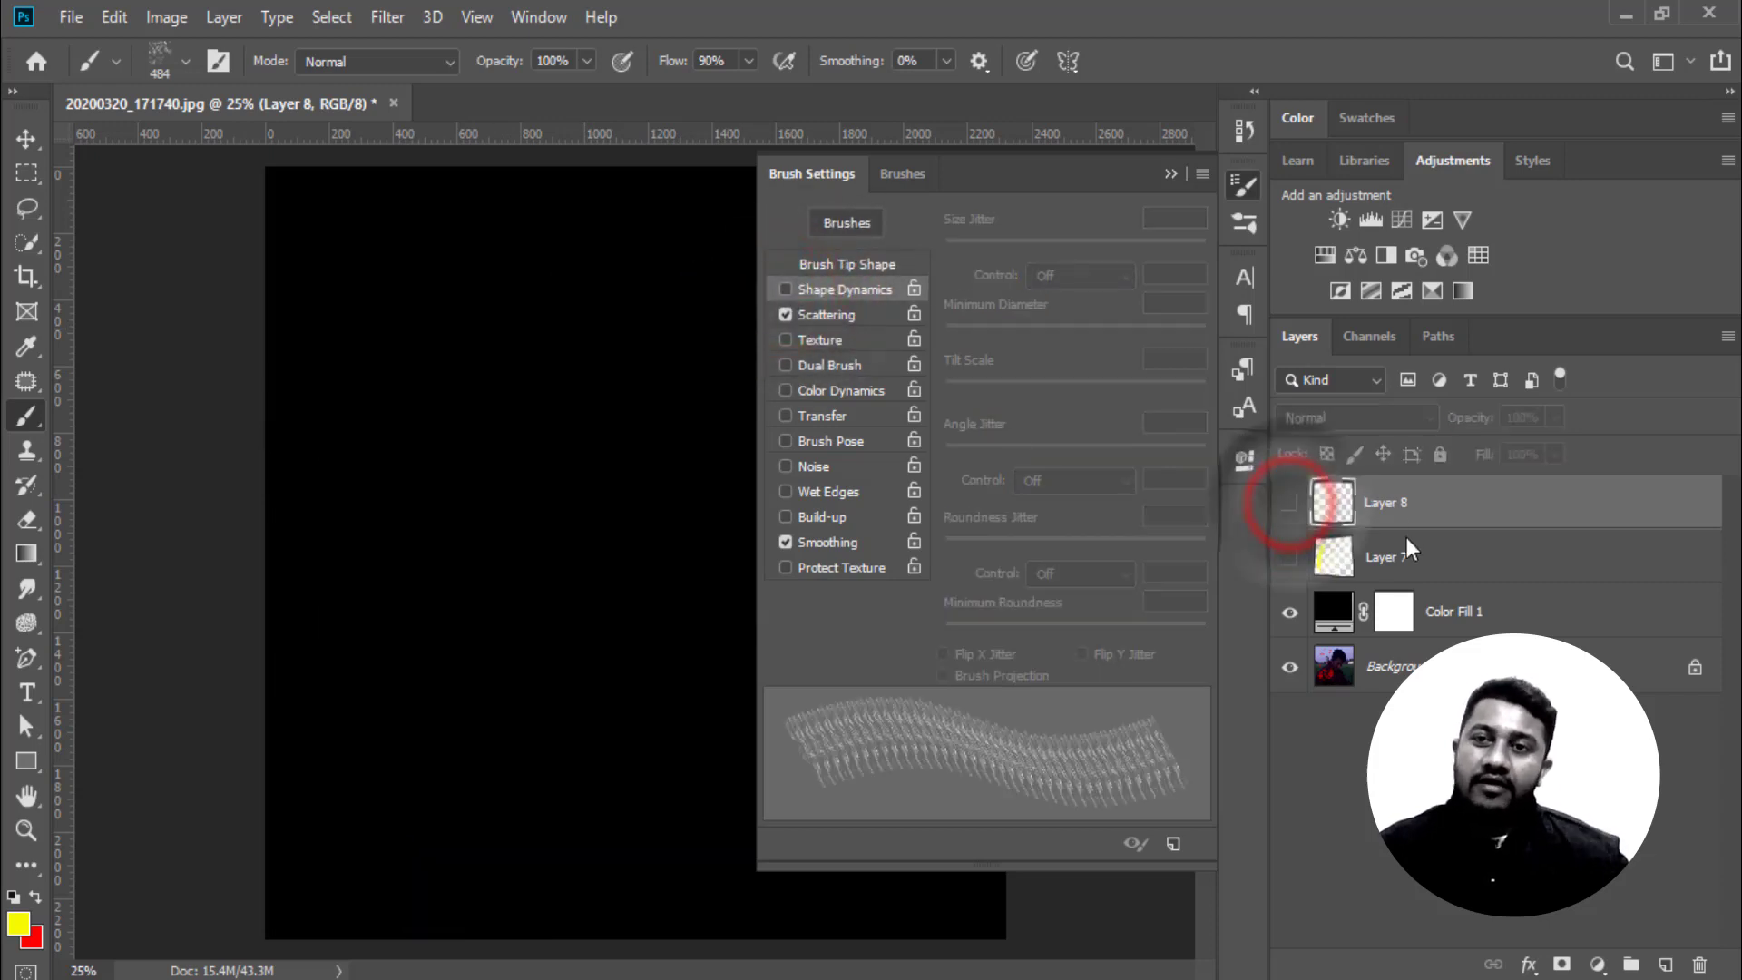
{"action": "left_click", "coordinate": [1397, 559]}
{"action": "left_click", "coordinate": [1417, 502], "text": "ctrl"}
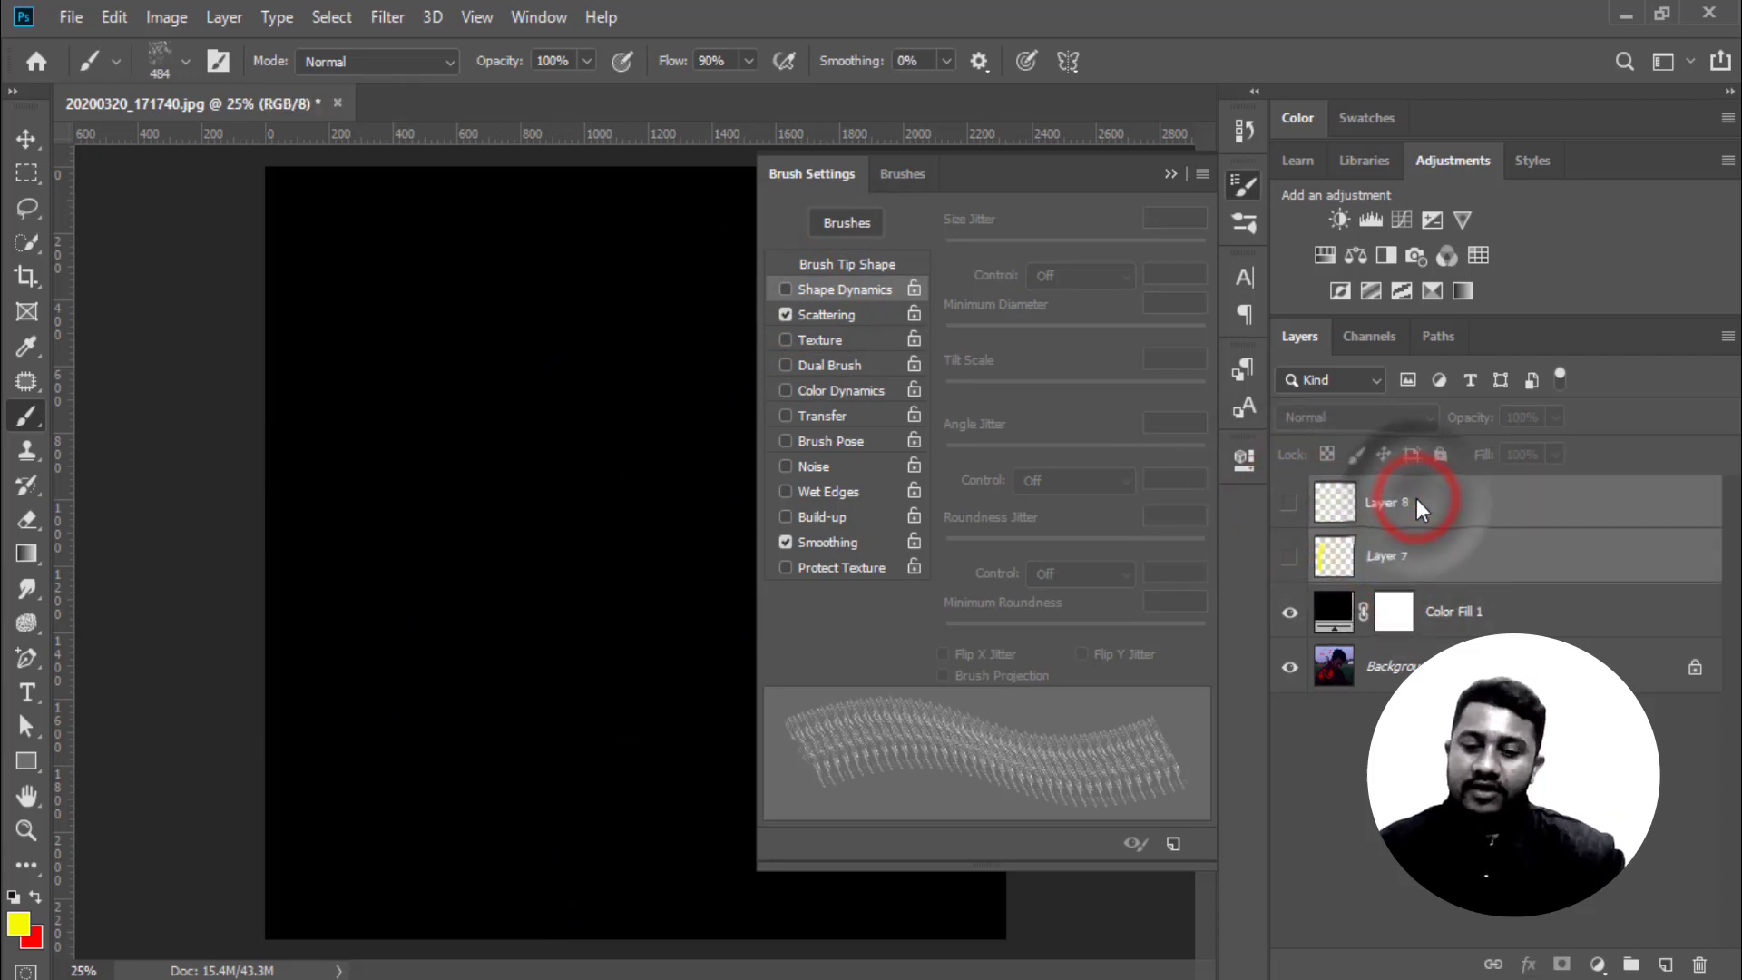
{"action": "key", "text": "Delete"}
{"action": "left_click", "coordinate": [1665, 964]}
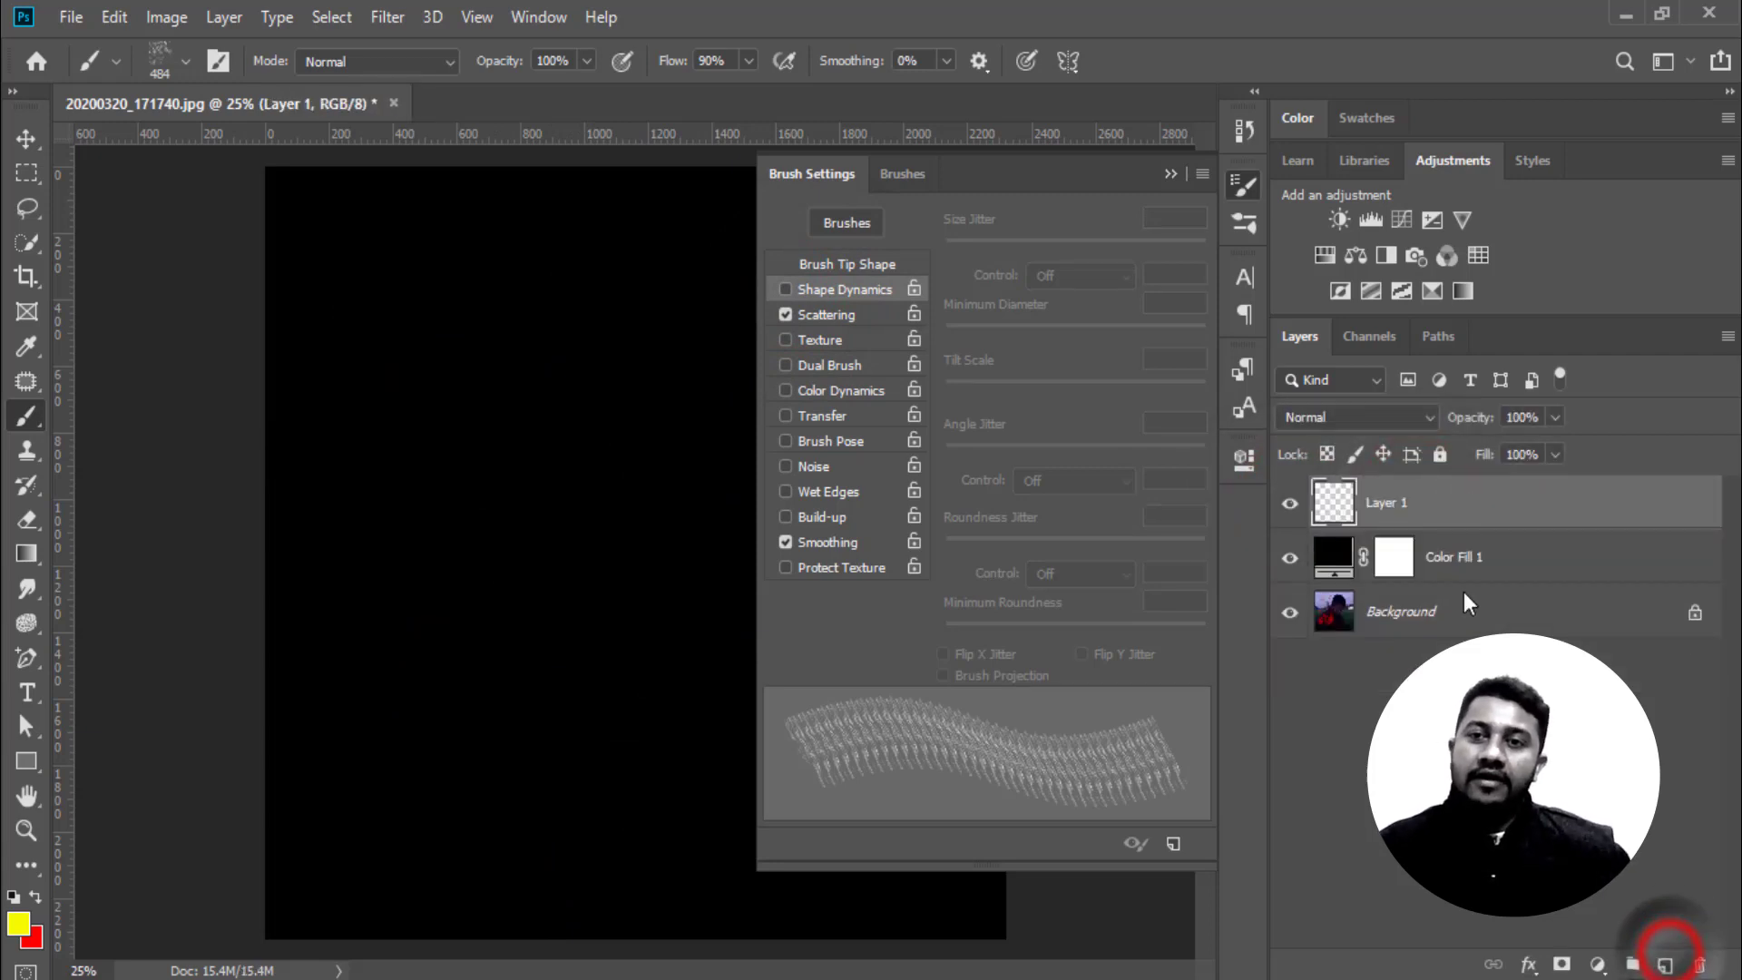
Paint a uniform stroke, then a jittered stroke with Shape Dynamics at 31% minimum diameter, then disable it
{"action": "left_click_drag", "start_coordinate": [599, 271], "coordinate": [617, 318]}
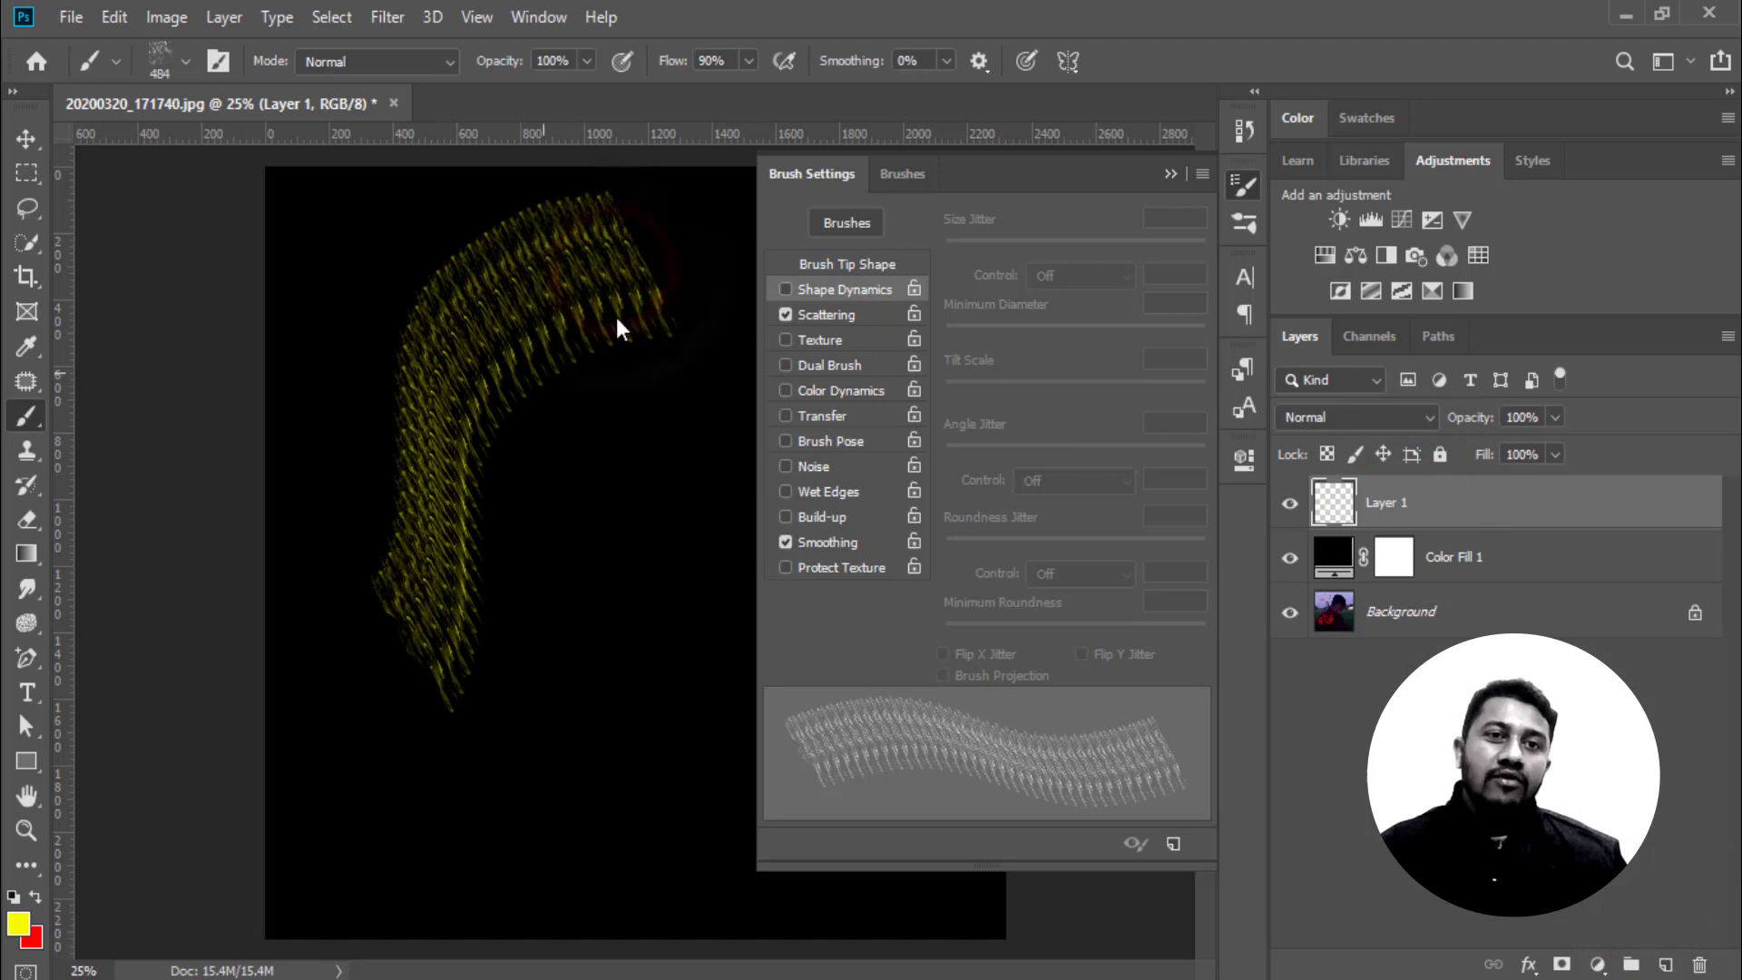
{"action": "left_click", "coordinate": [786, 288]}
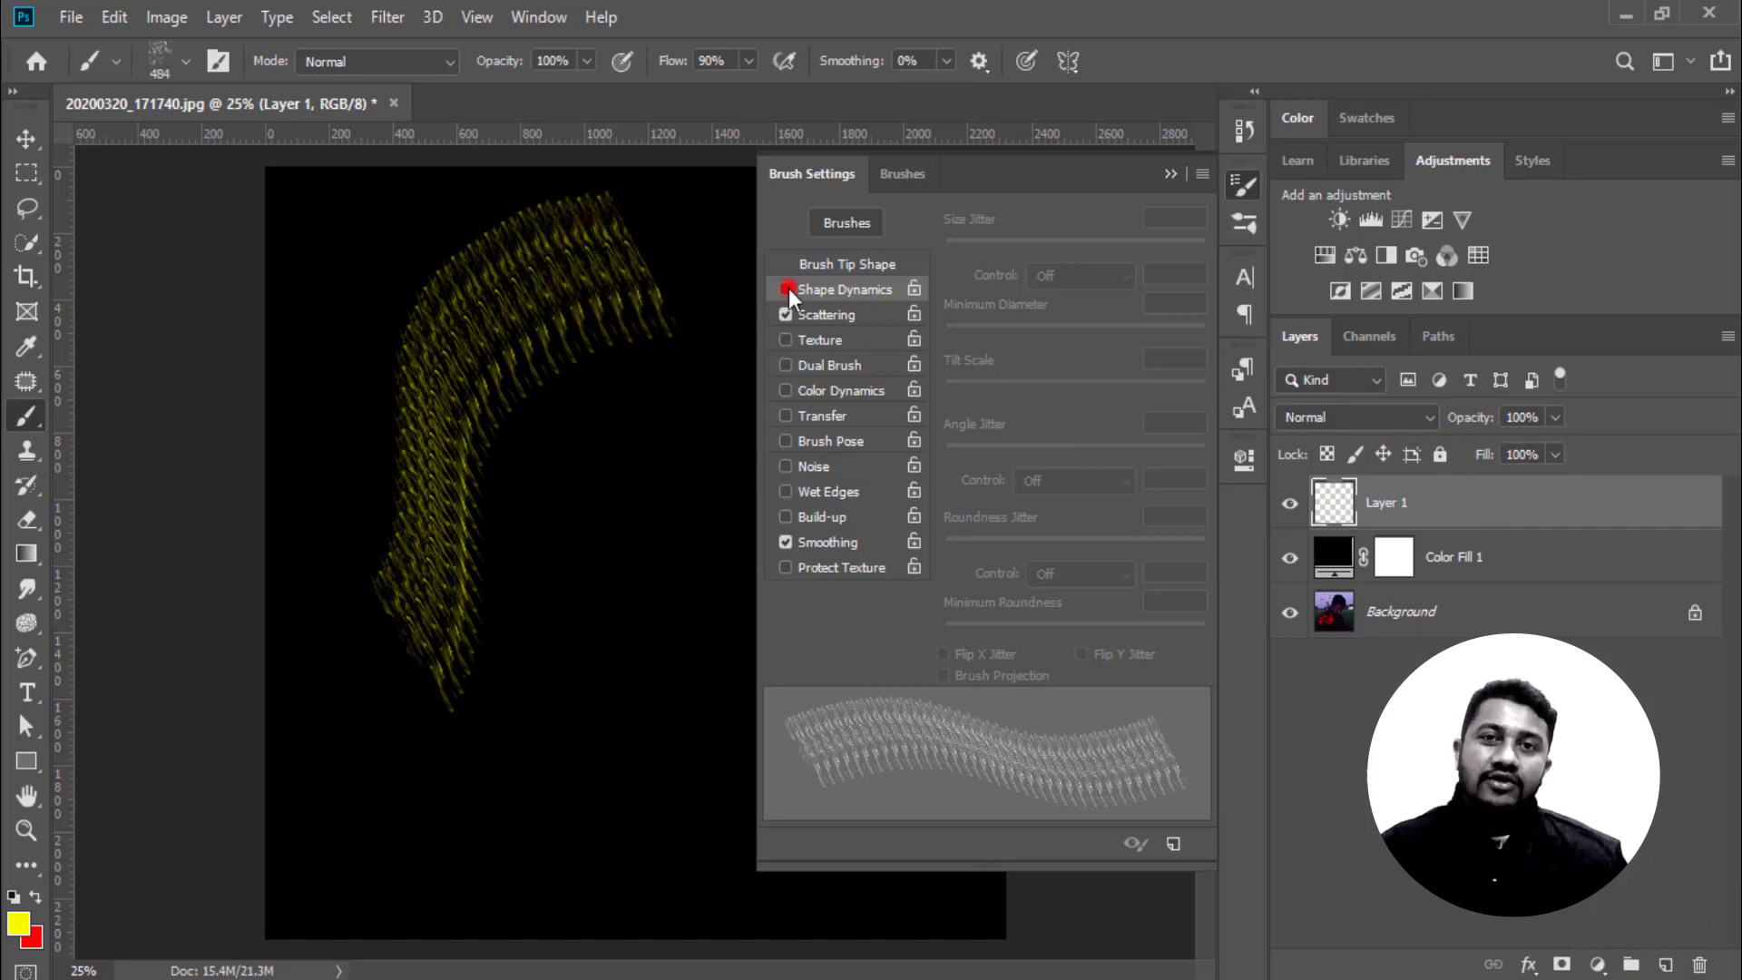
{"action": "left_click", "coordinate": [950, 340]}
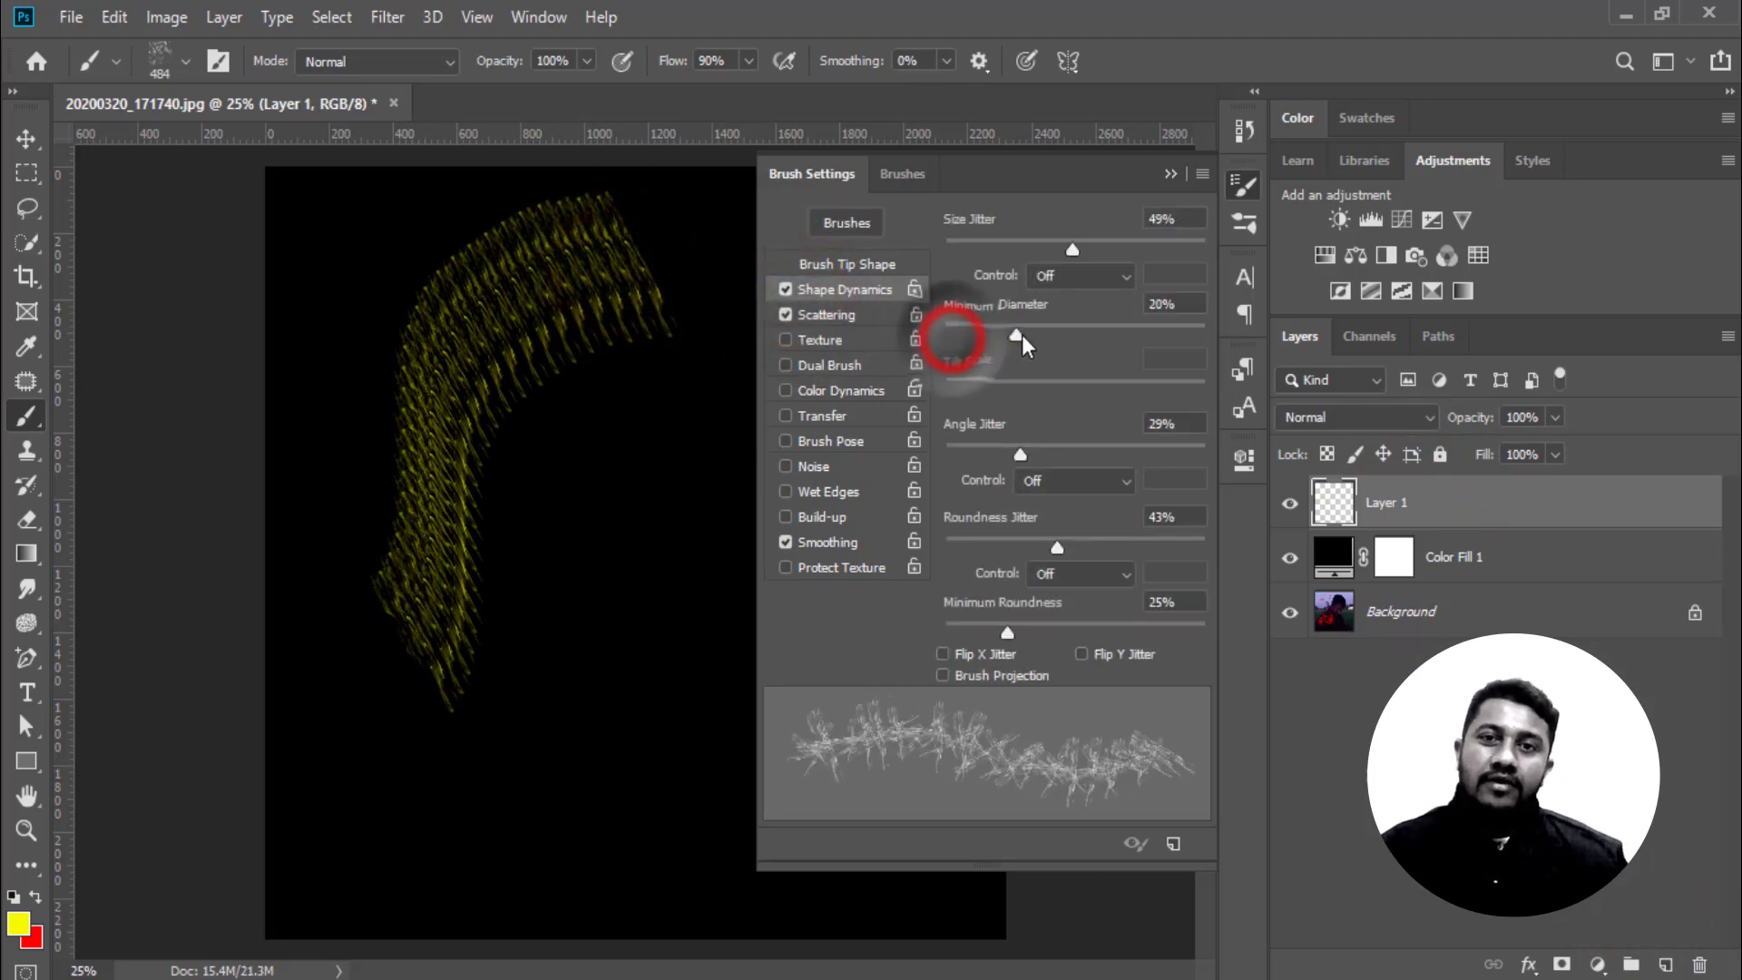
{"action": "left_click_drag", "start_coordinate": [1022, 335], "coordinate": [1026, 335]}
{"action": "left_click_drag", "start_coordinate": [694, 438], "coordinate": [666, 771]}
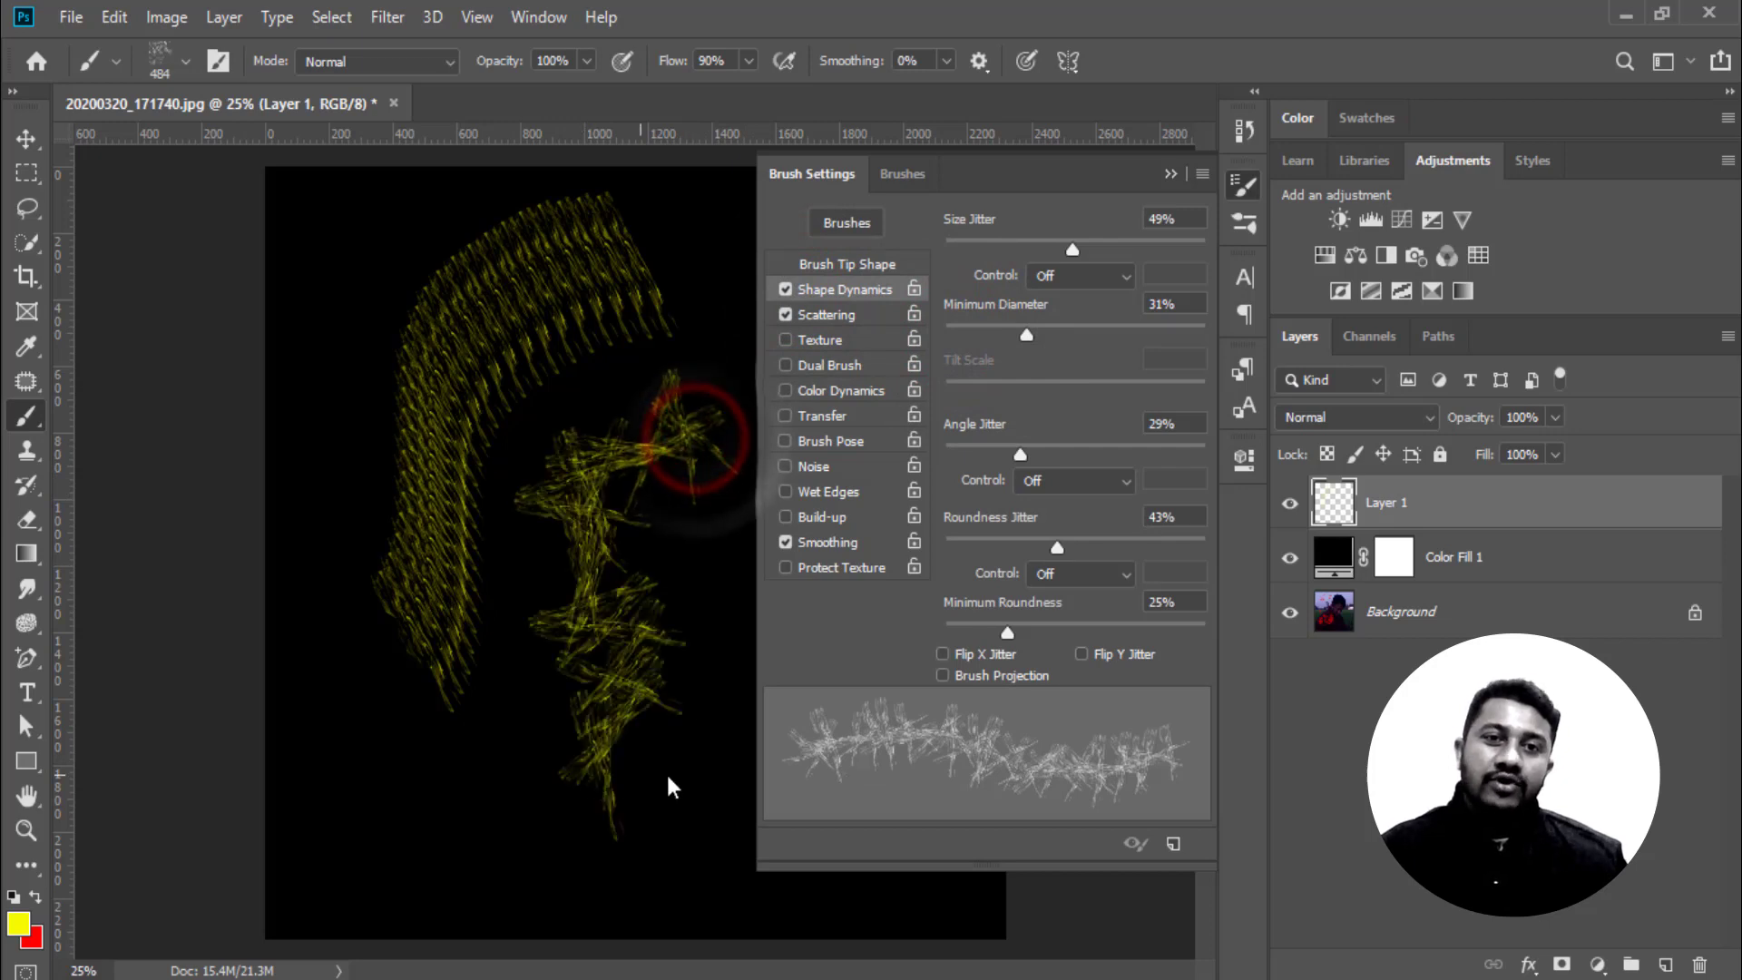
{"action": "left_click", "coordinate": [786, 288]}
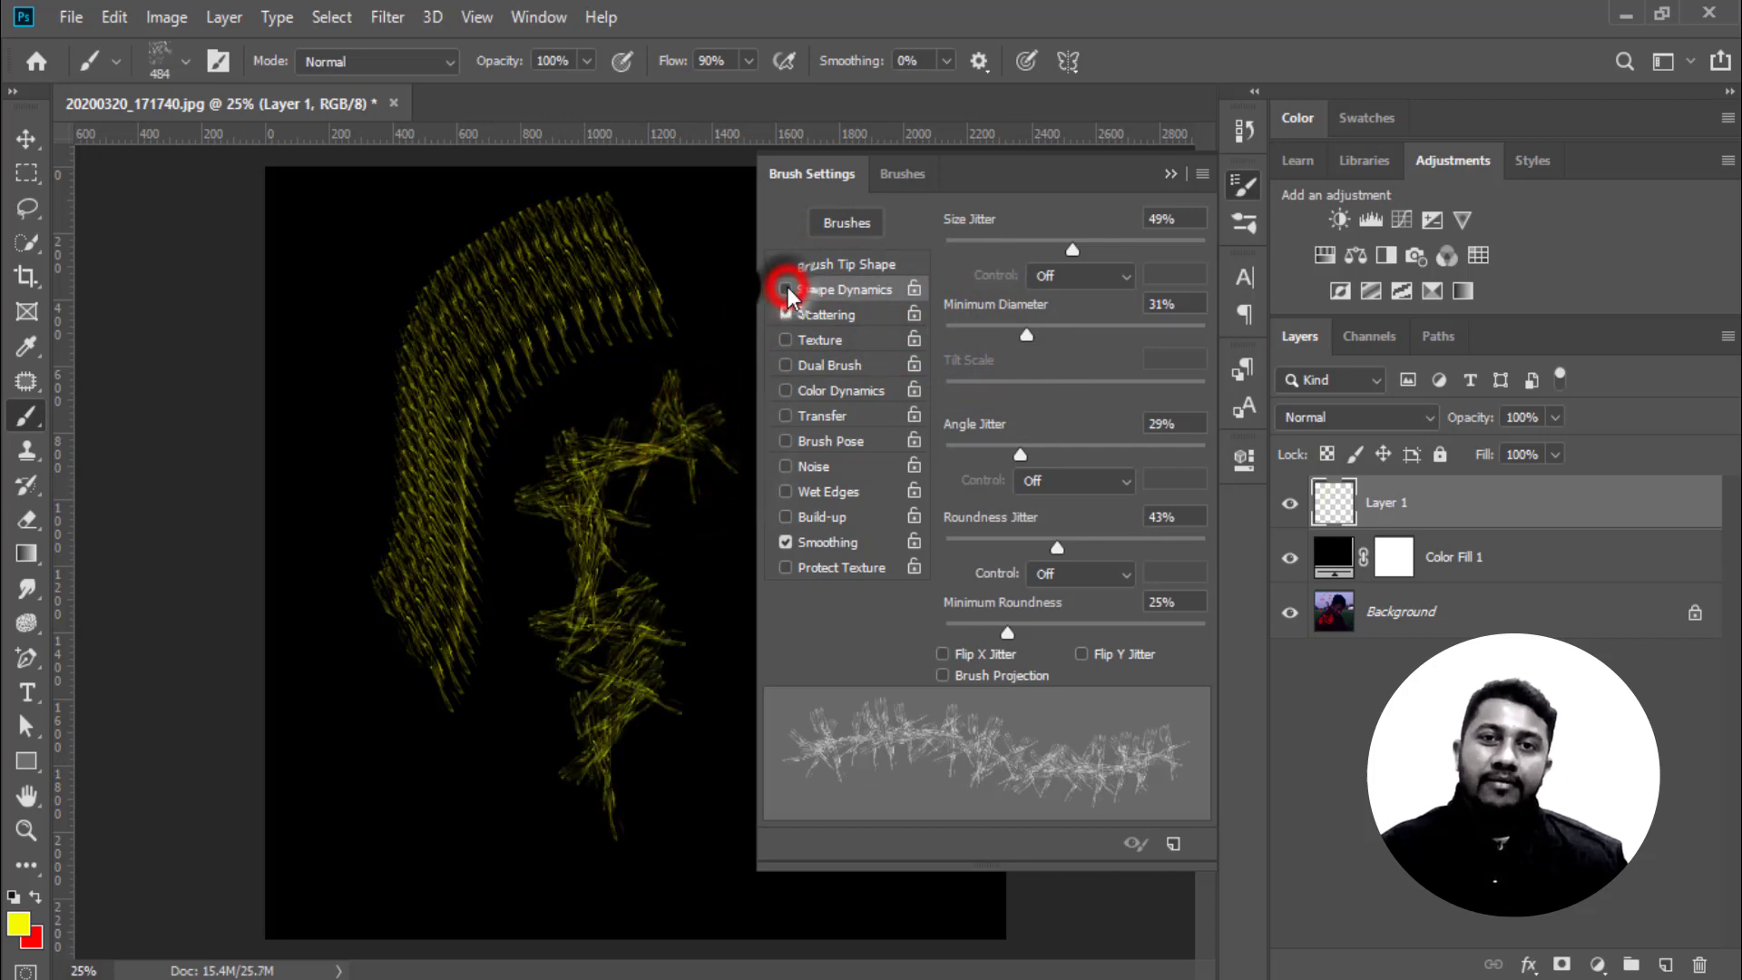
{"action": "left_click", "coordinate": [827, 314]}
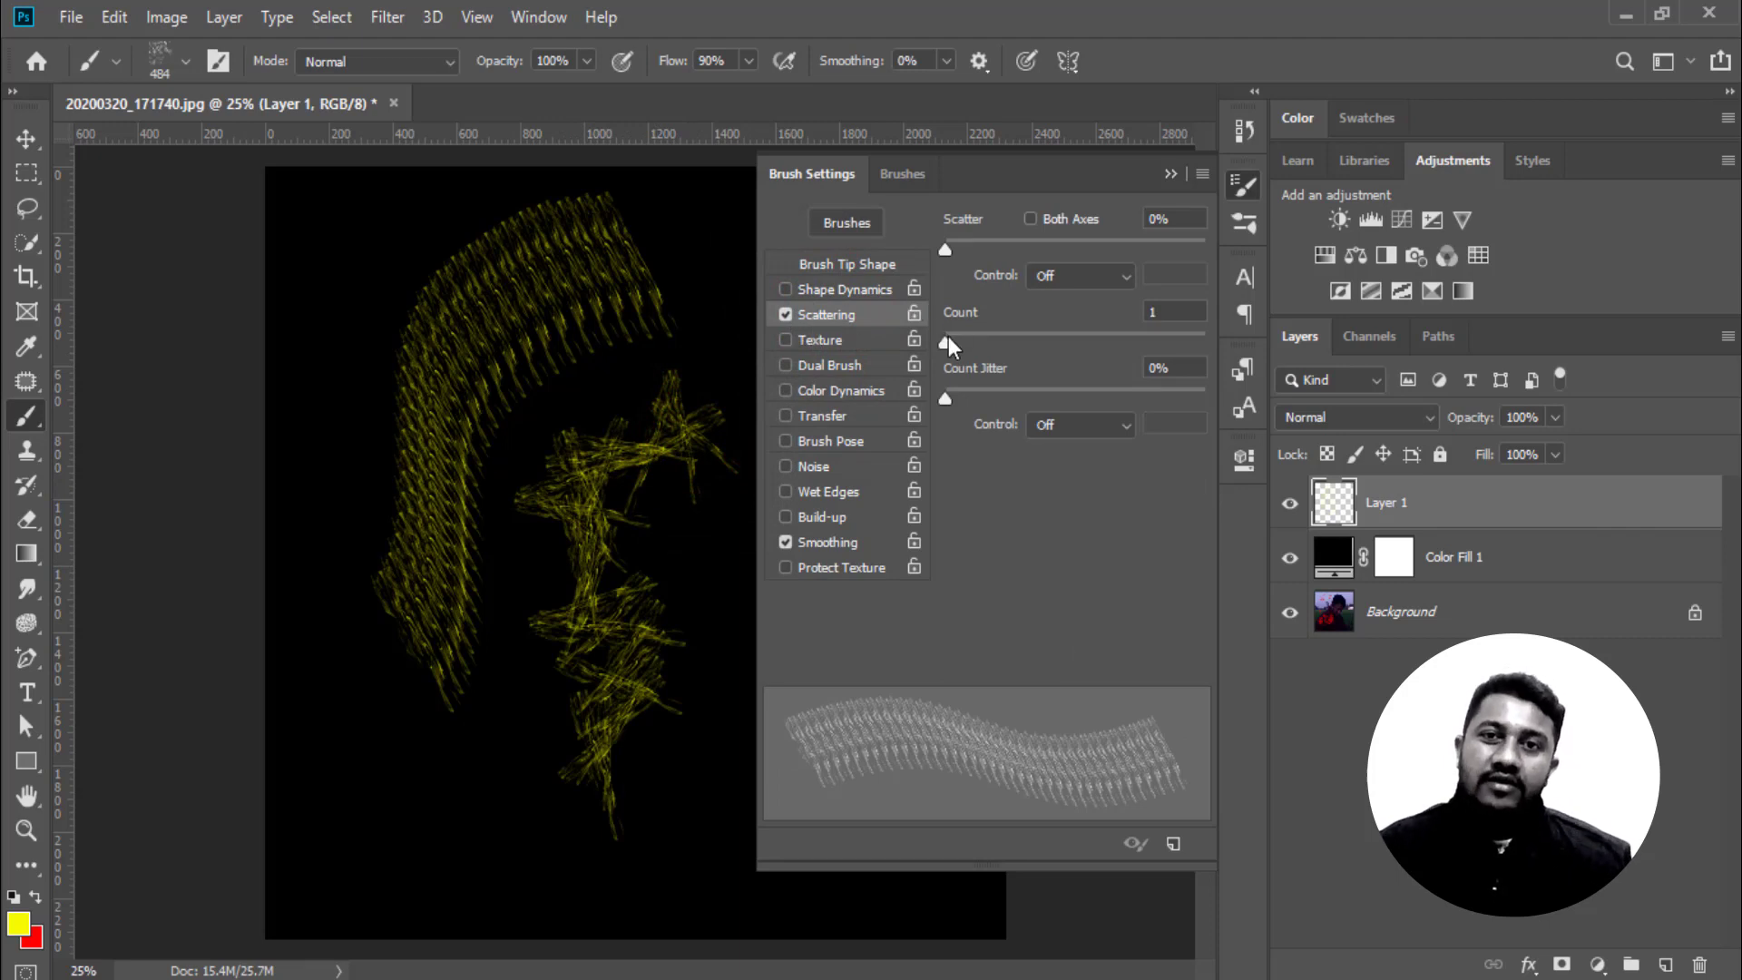
Set scatter count to 7 and count jitter to 39%, painting test strokes
{"action": "left_click_drag", "start_coordinate": [947, 340], "coordinate": [1050, 342]}
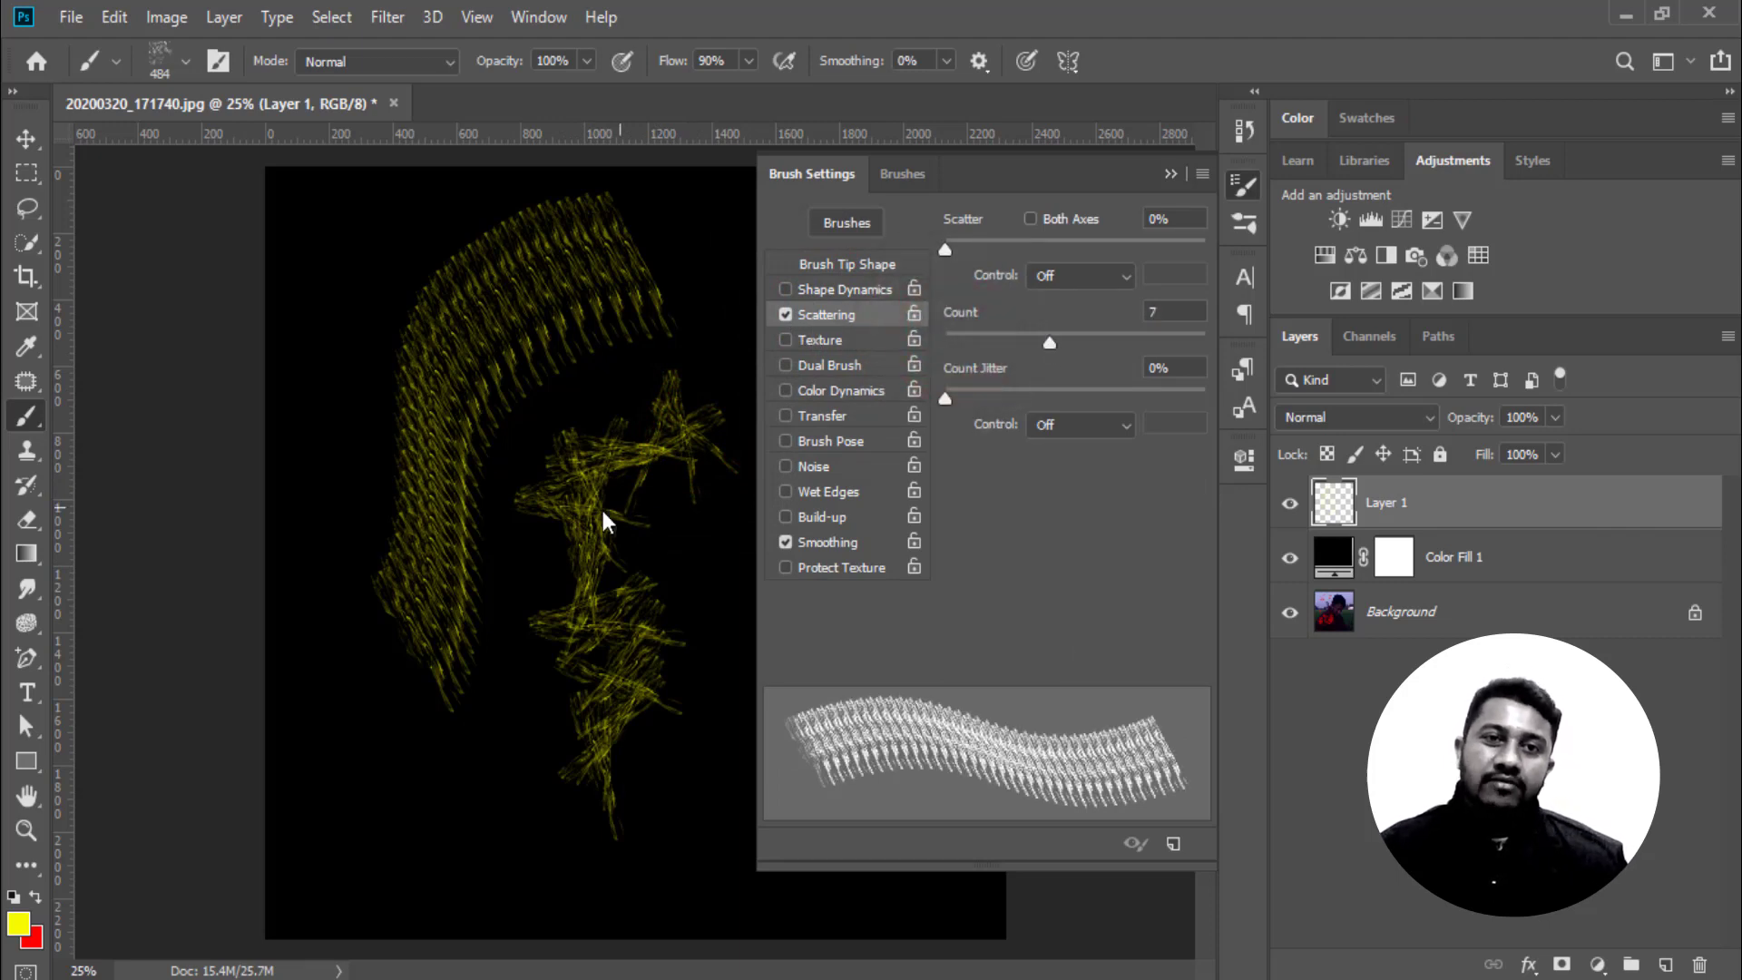
{"action": "left_click_drag", "start_coordinate": [359, 254], "coordinate": [313, 780]}
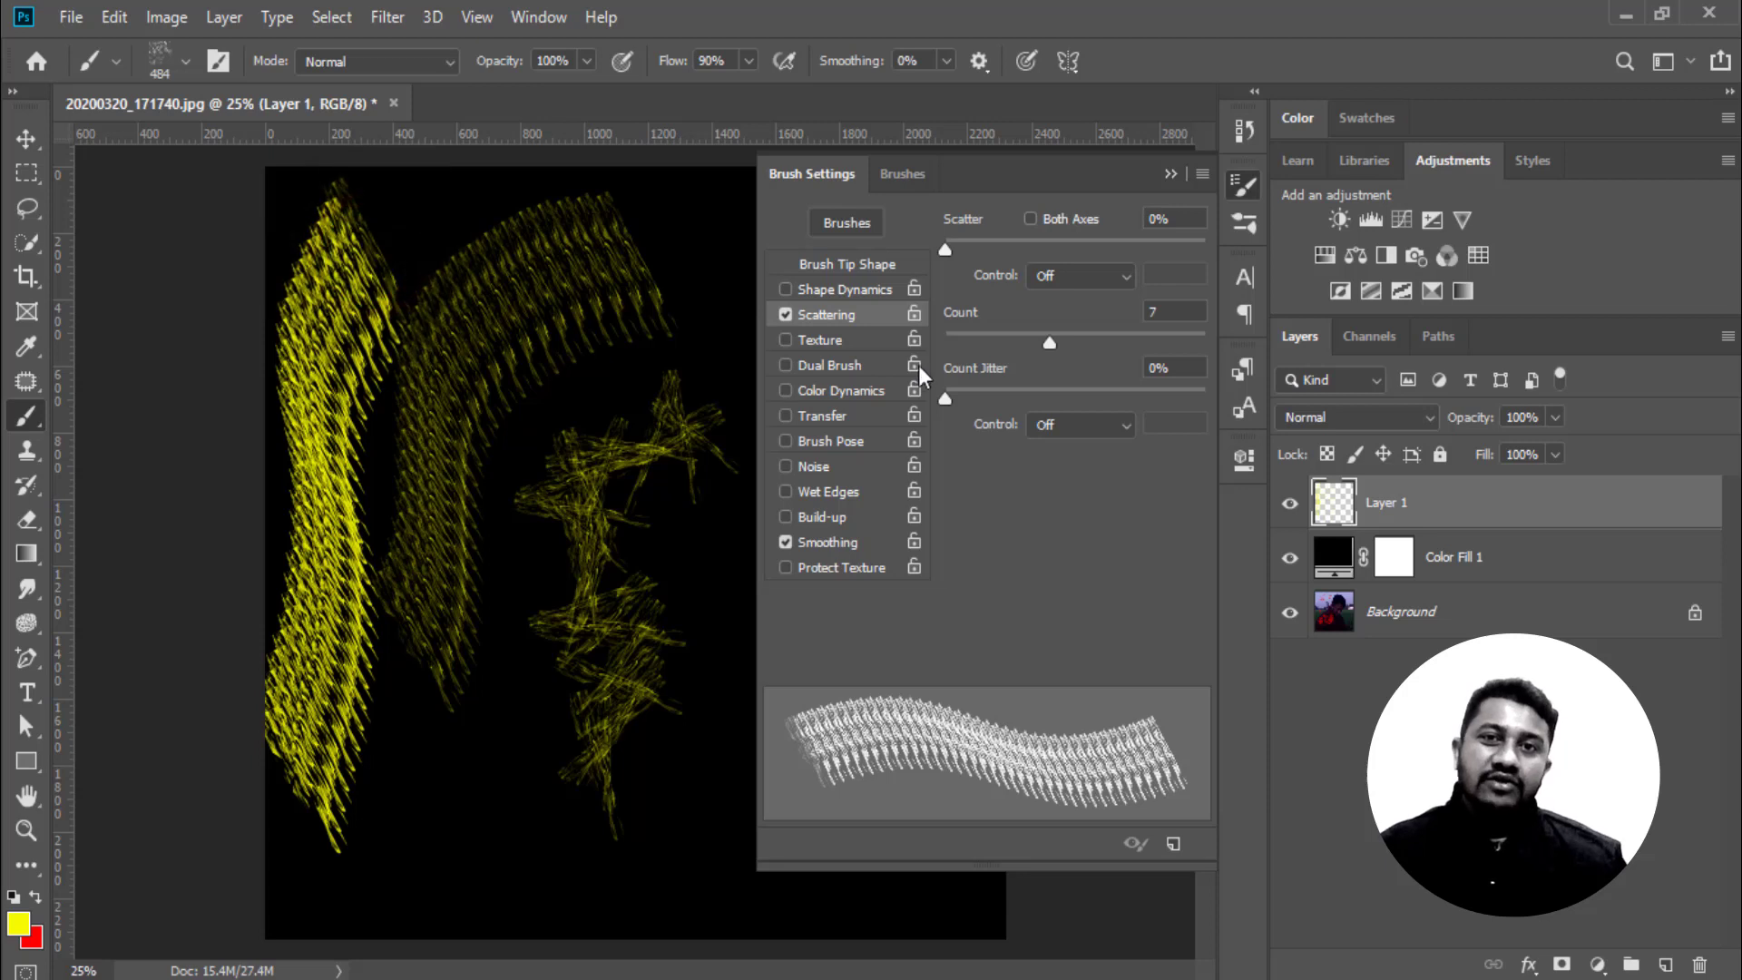
{"action": "left_click_drag", "start_coordinate": [944, 397], "coordinate": [1046, 399]}
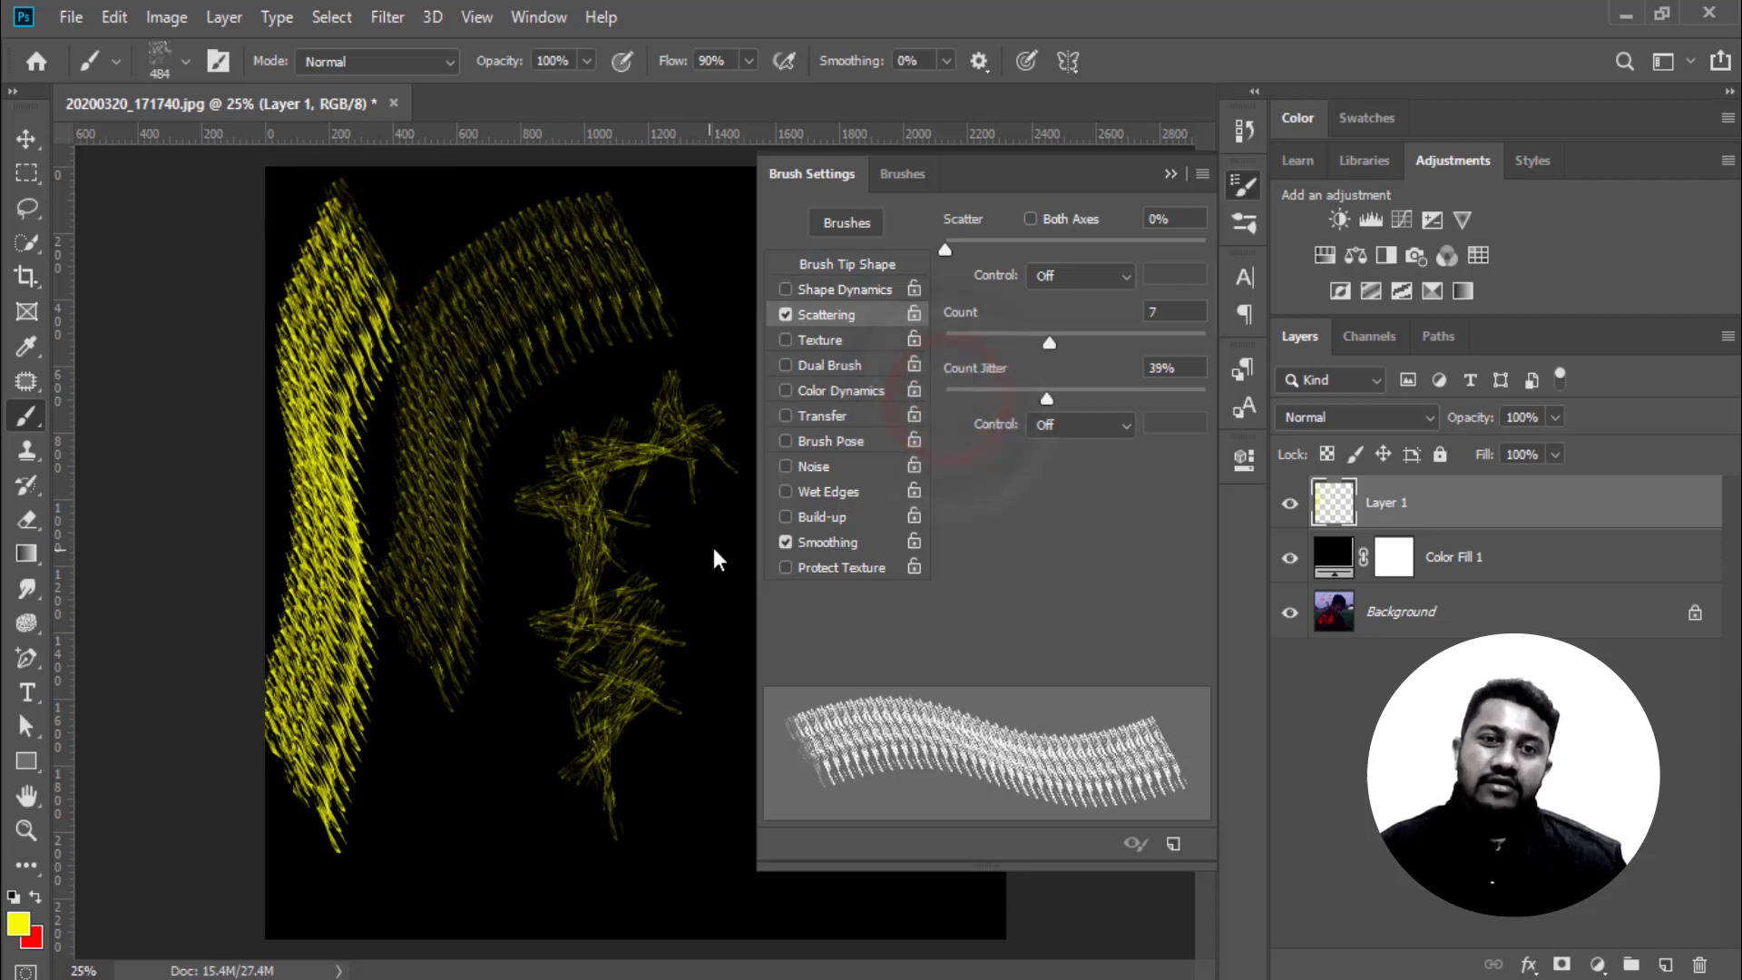
{"action": "left_click_drag", "start_coordinate": [712, 545], "coordinate": [701, 782]}
{"action": "left_click_drag", "start_coordinate": [539, 773], "coordinate": [598, 853]}
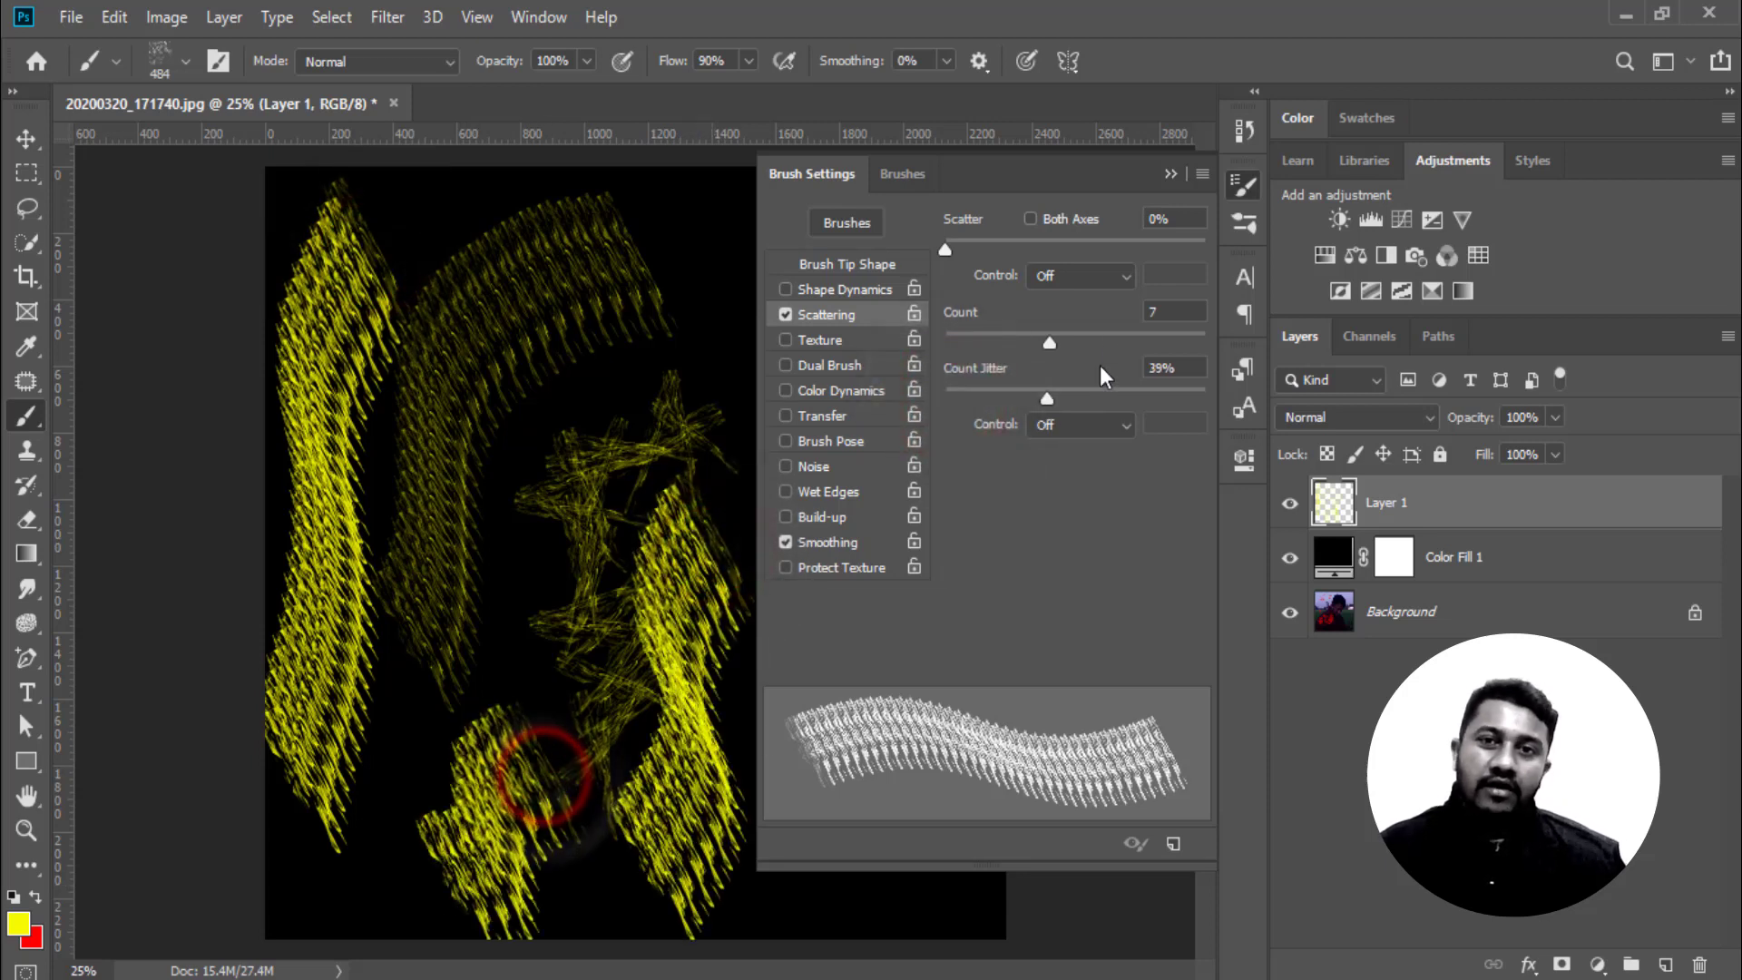
Set Scatter Control to Dial, then Stylus Wheel, testing each with a stroke
{"action": "left_click", "coordinate": [1058, 272]}
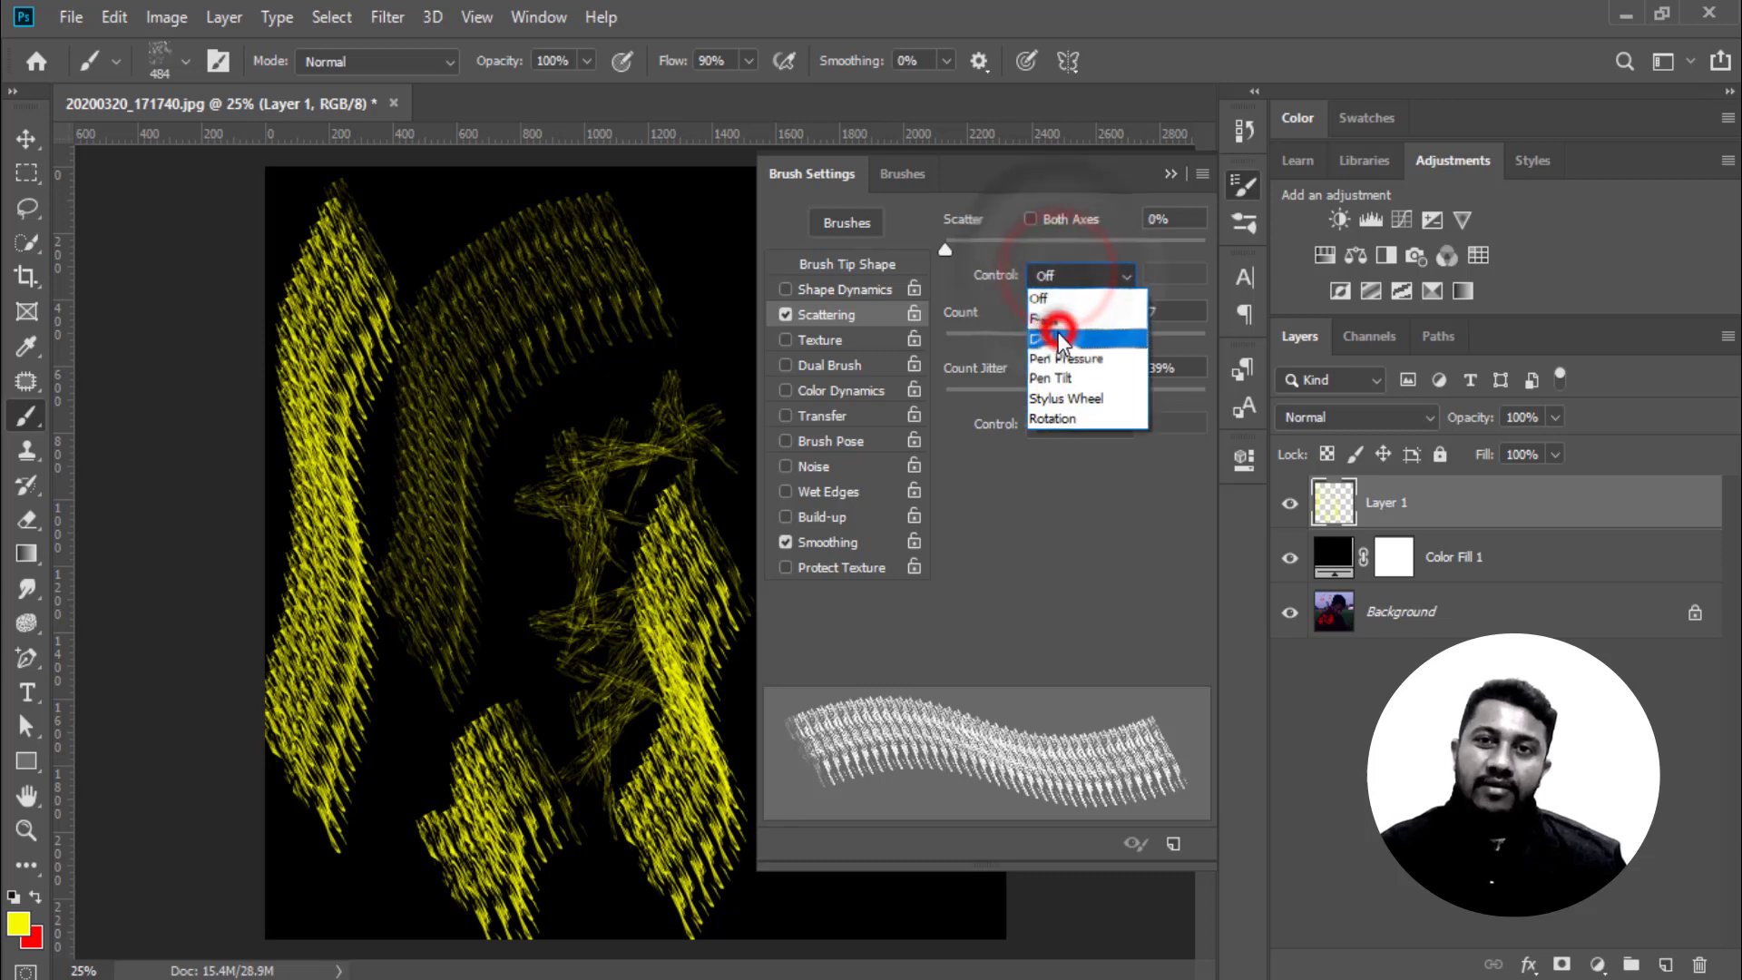
{"action": "left_click", "coordinate": [1058, 336]}
{"action": "left_click_drag", "start_coordinate": [726, 331], "coordinate": [535, 508]}
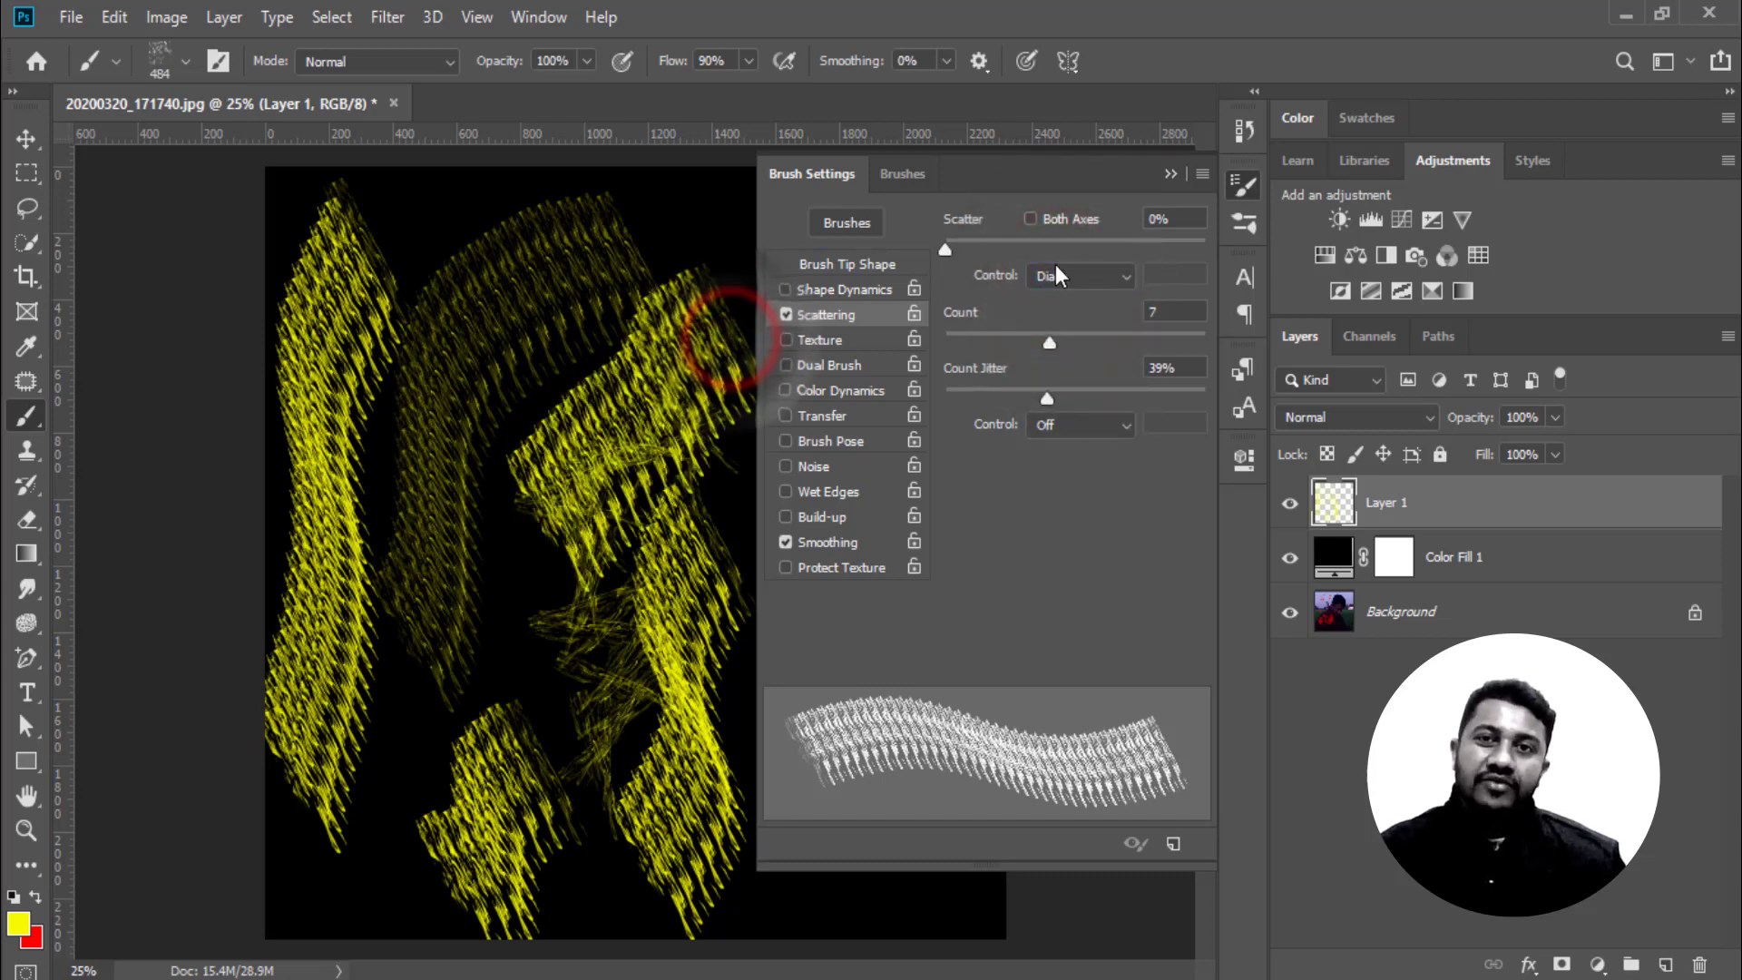
{"action": "left_click", "coordinate": [1125, 277]}
{"action": "left_click", "coordinate": [1086, 422]}
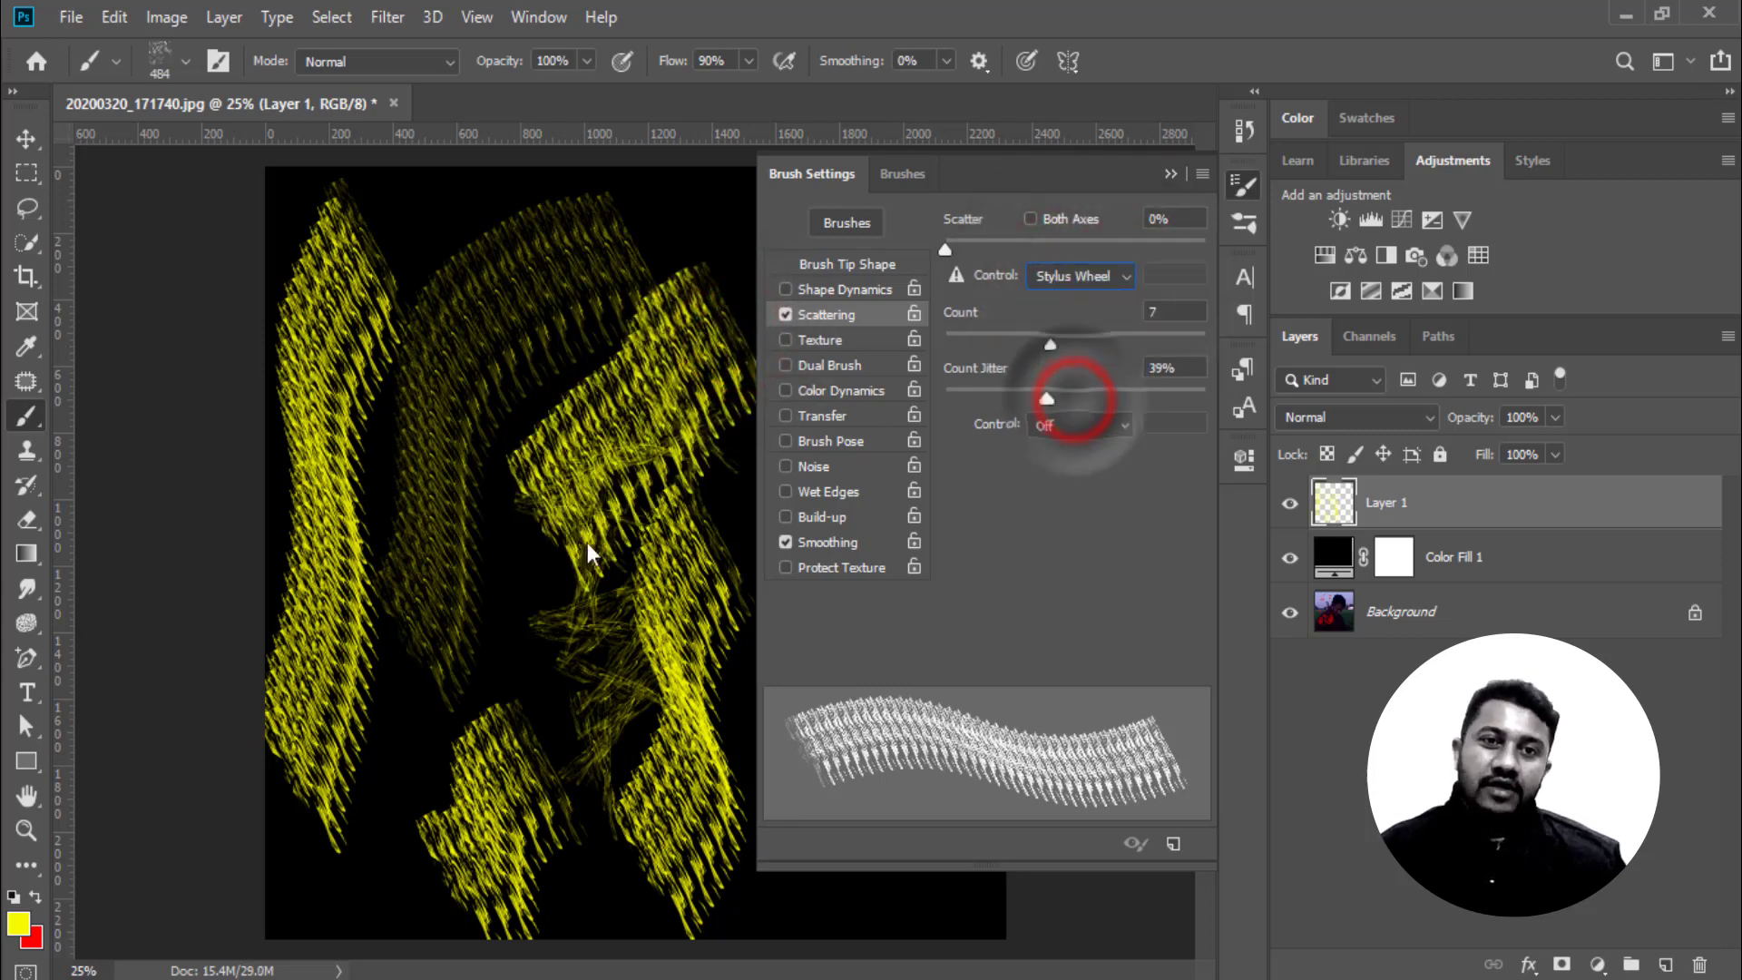
{"action": "left_click_drag", "start_coordinate": [470, 839], "coordinate": [390, 789]}
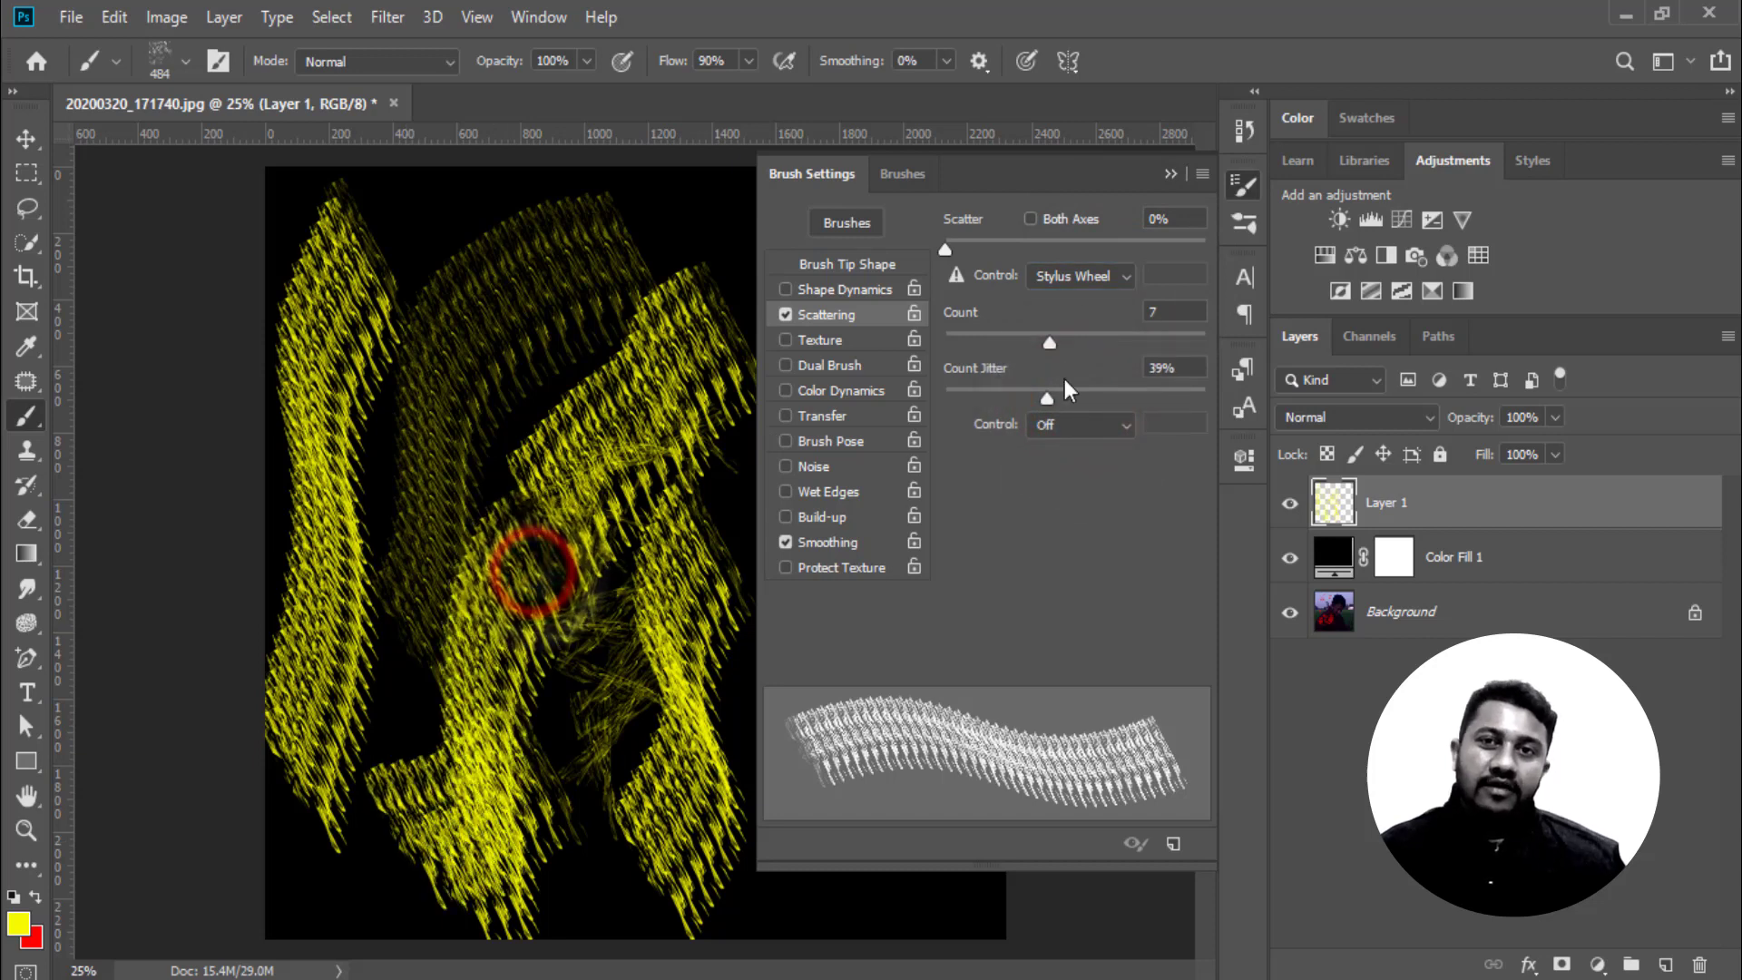
Enable Both Axes scatter with Pen Tilt count jitter control, test it, then hide Layer 1
{"action": "left_click", "coordinate": [1046, 220]}
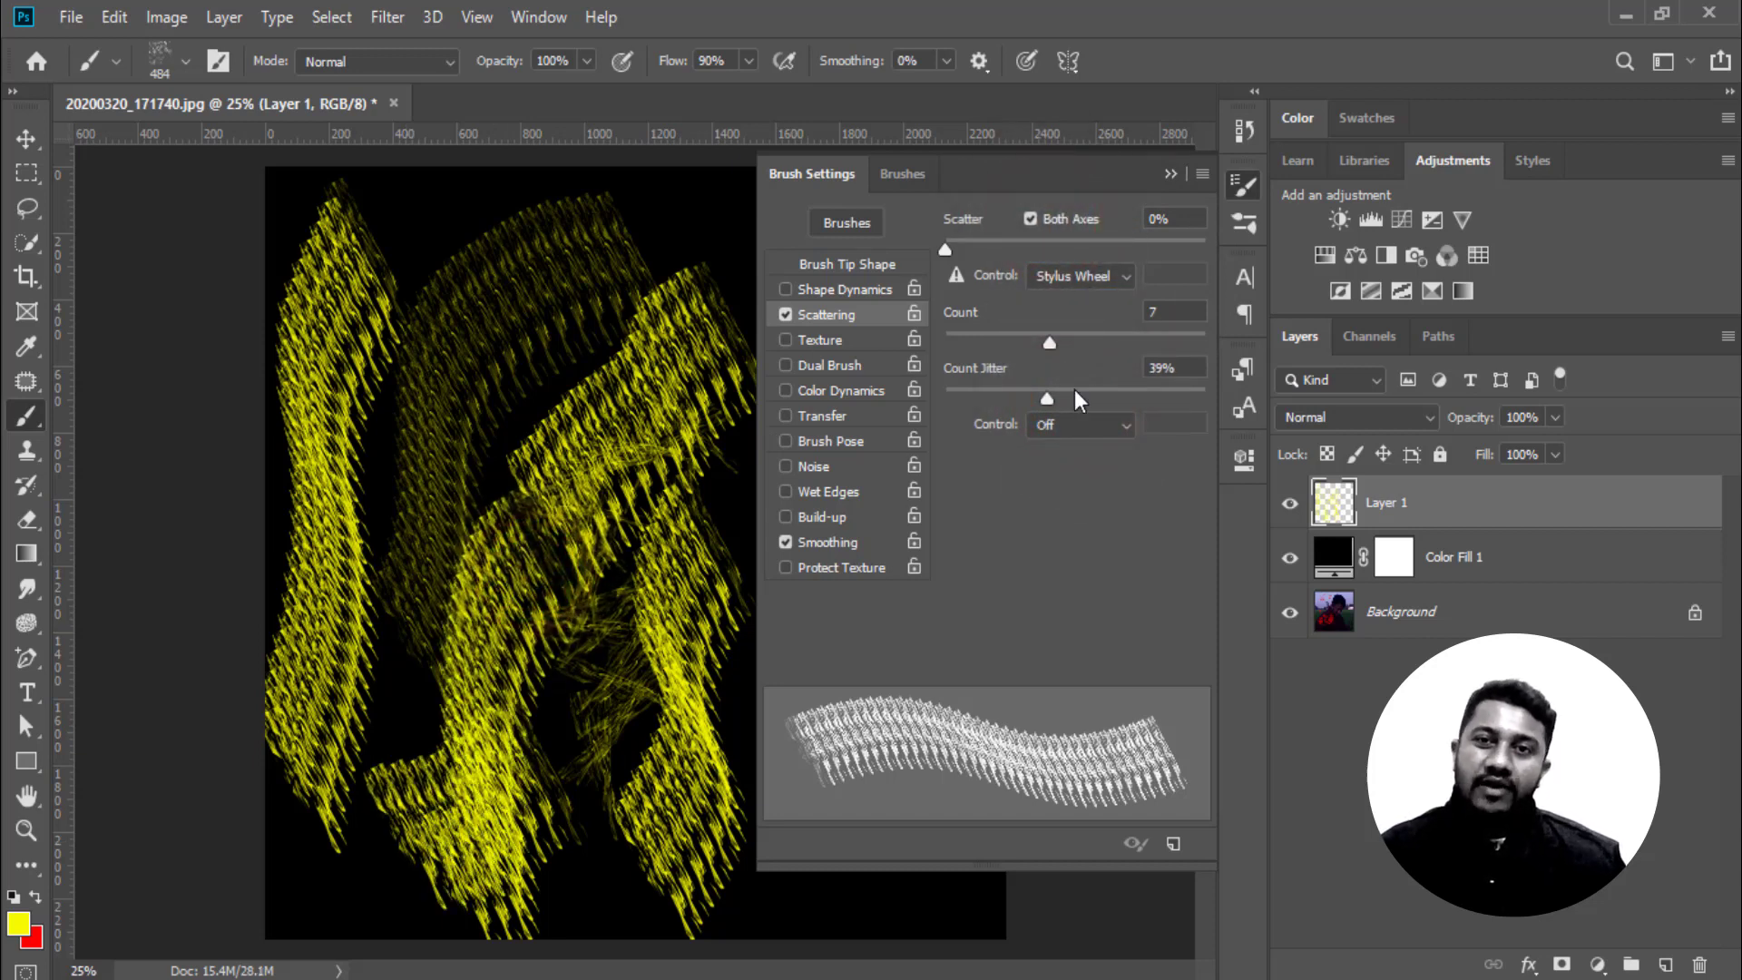
{"action": "left_click", "coordinate": [1081, 424]}
{"action": "left_click", "coordinate": [1061, 508]}
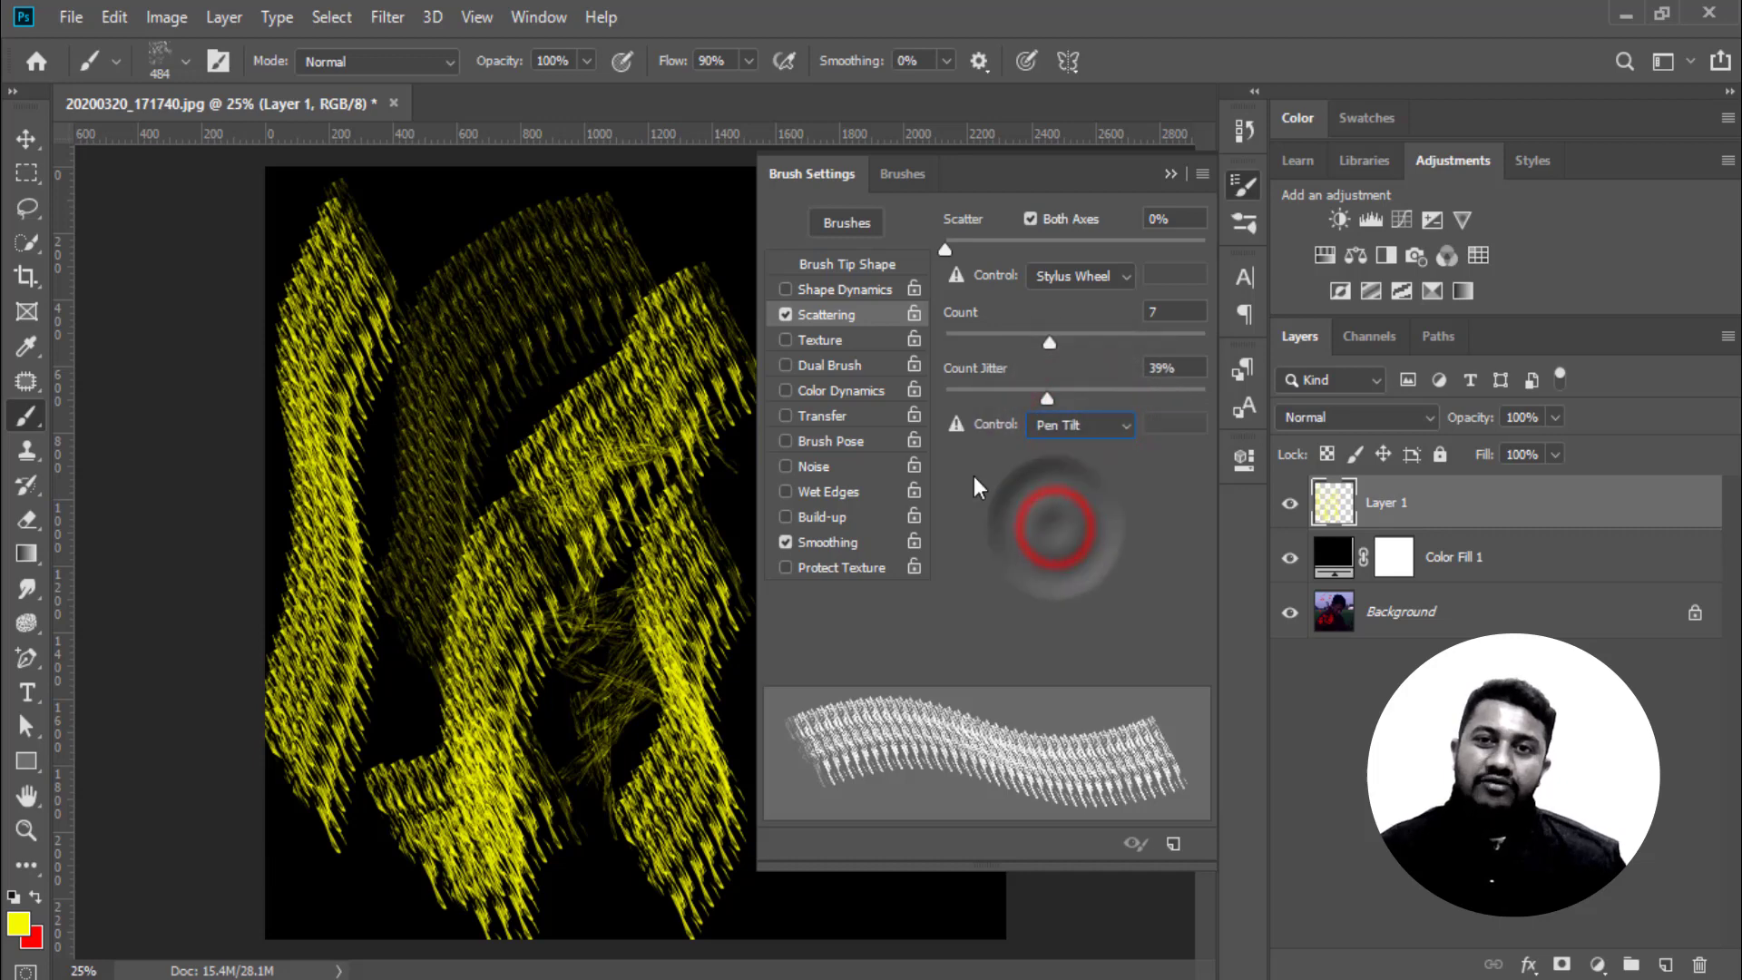
{"action": "mouse_move", "coordinate": [526, 345]}
{"action": "left_mouse_down"}
{"action": "mouse_move", "coordinate": [505, 318]}
{"action": "mouse_move", "coordinate": [490, 327]}
{"action": "left_mouse_up"}
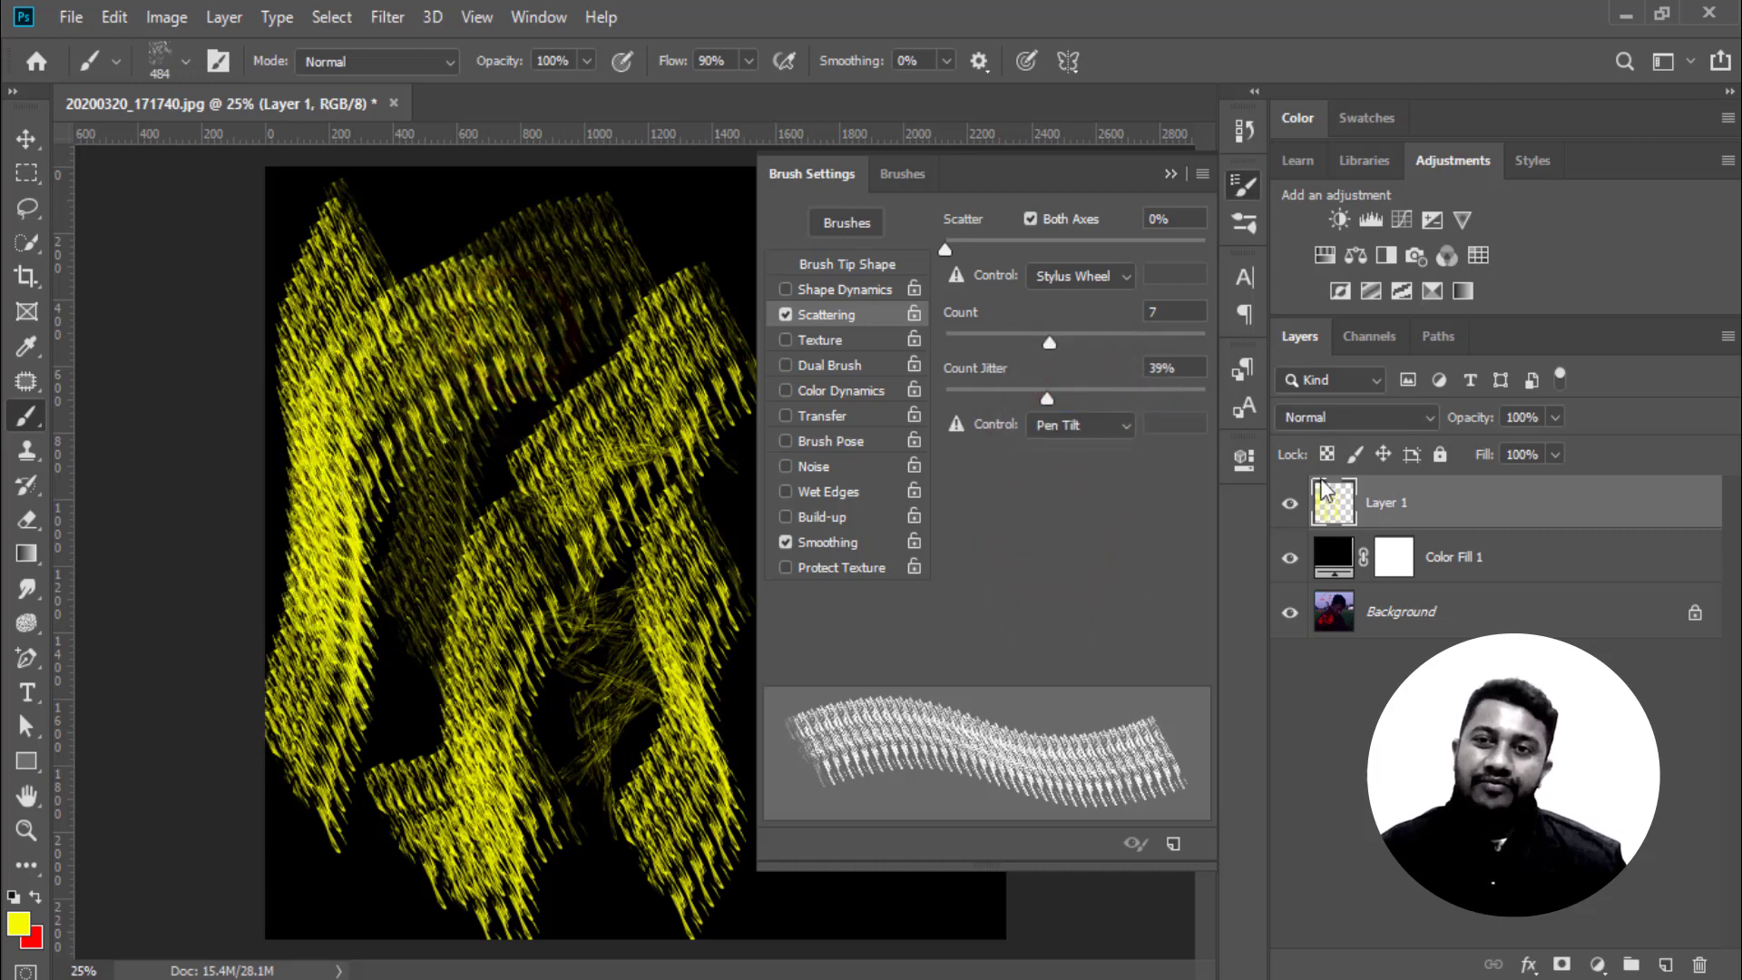
{"action": "left_click", "coordinate": [1289, 503]}
Replace Layer 1 with a fresh layer, swap Scattering for Texture, and paint a test stroke
{"action": "left_click_drag", "start_coordinate": [1597, 531], "coordinate": [1692, 975]}
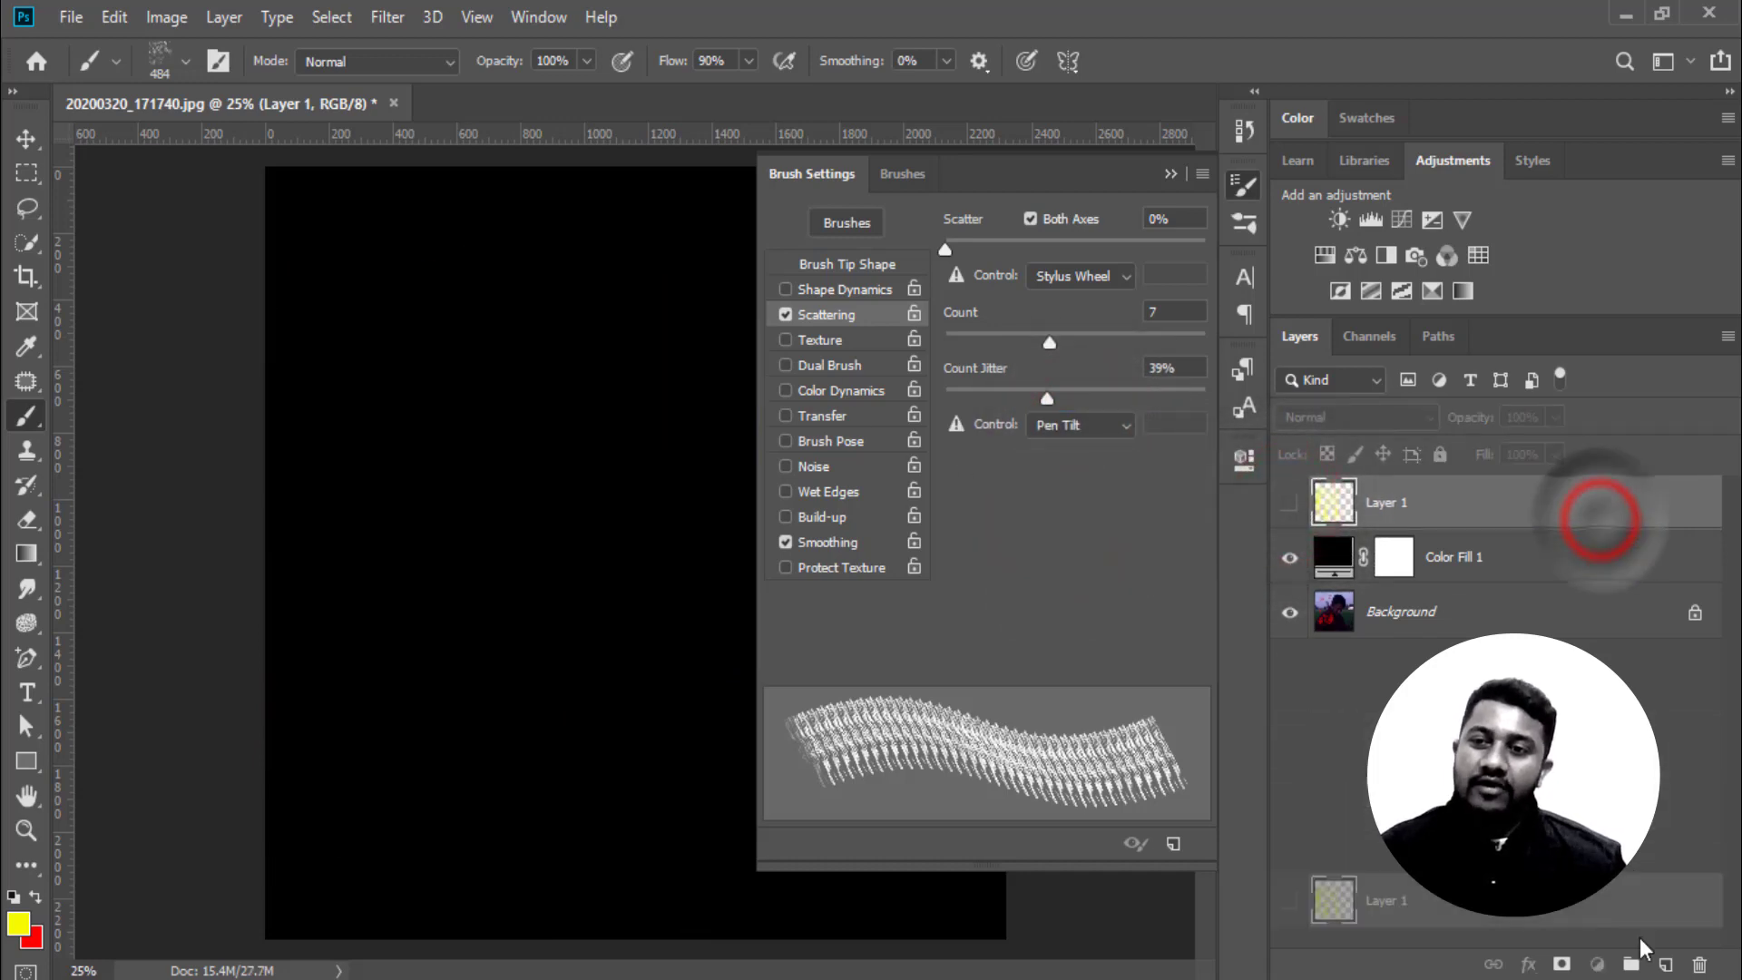
{"action": "left_click", "coordinate": [1664, 965]}
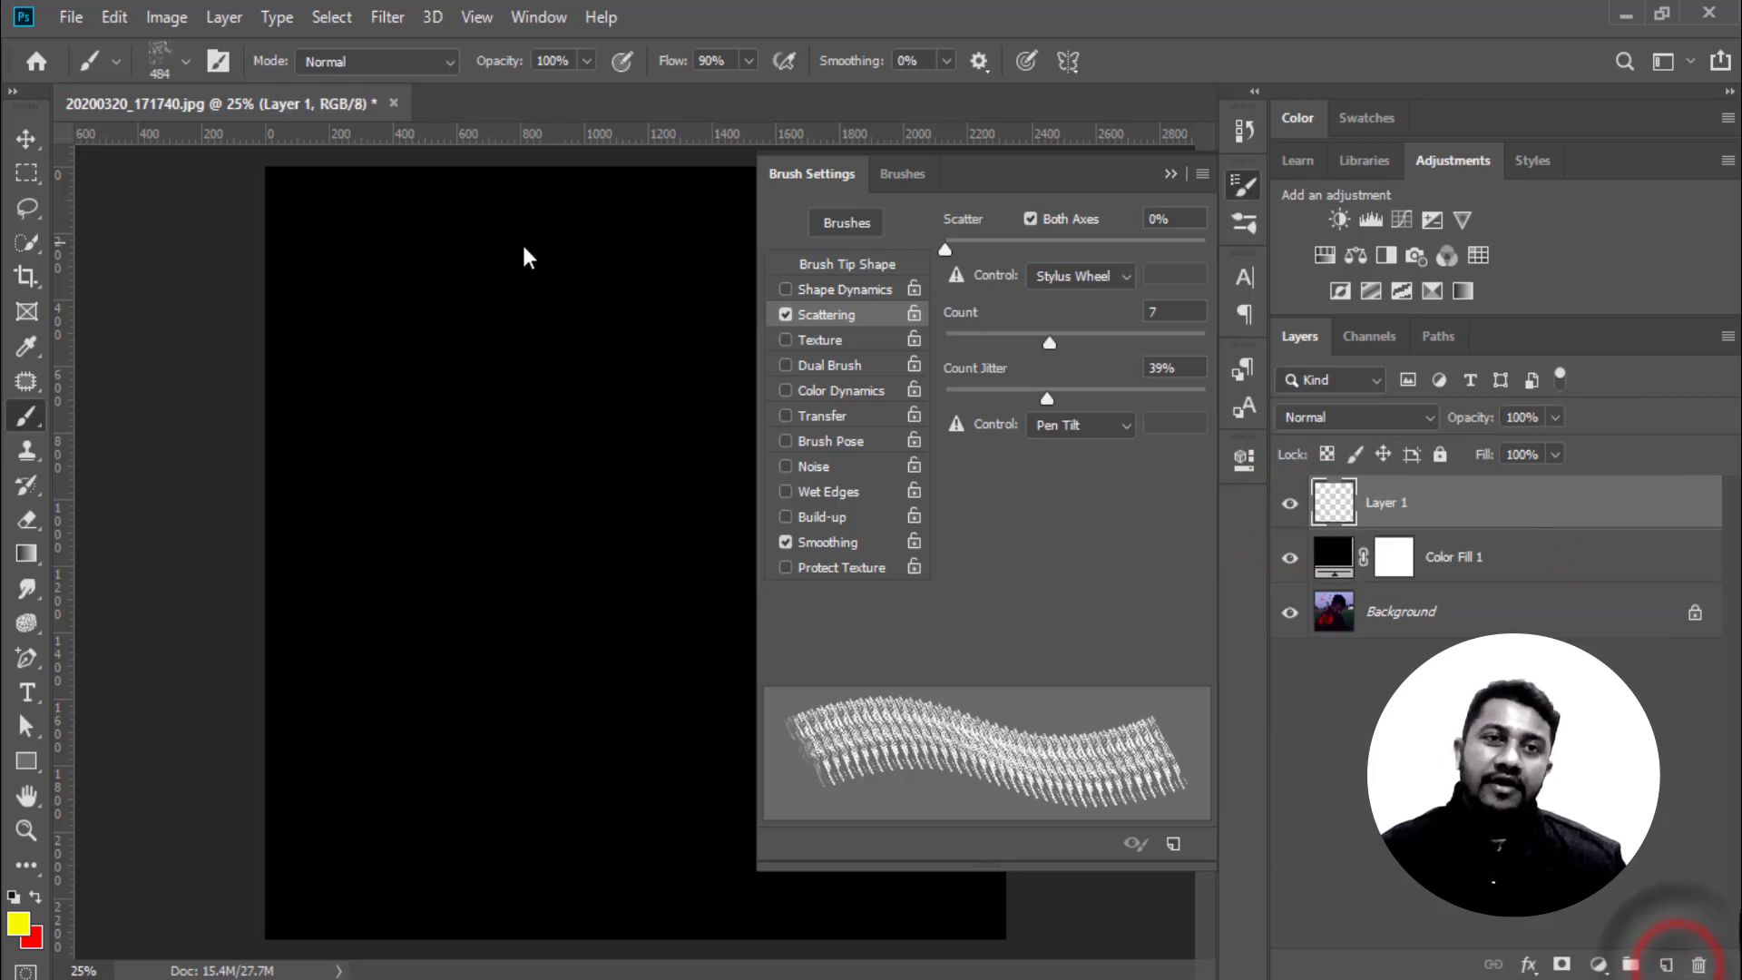
{"action": "left_click", "coordinate": [785, 314]}
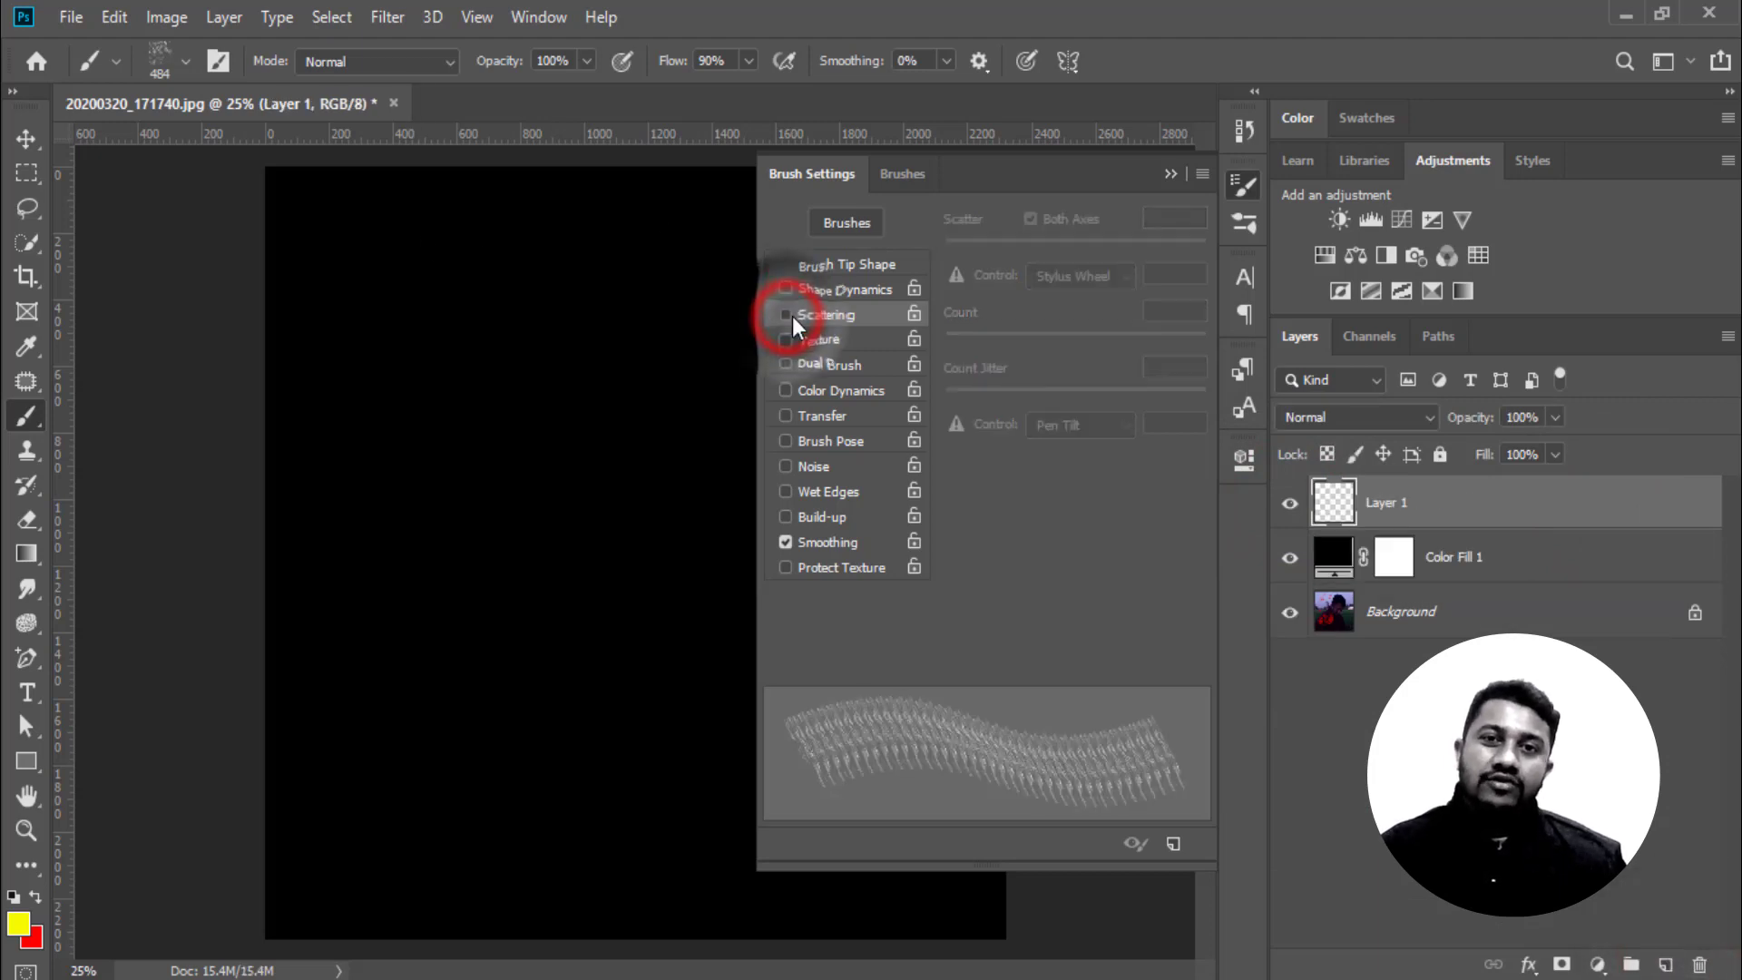
{"action": "left_click", "coordinate": [786, 341]}
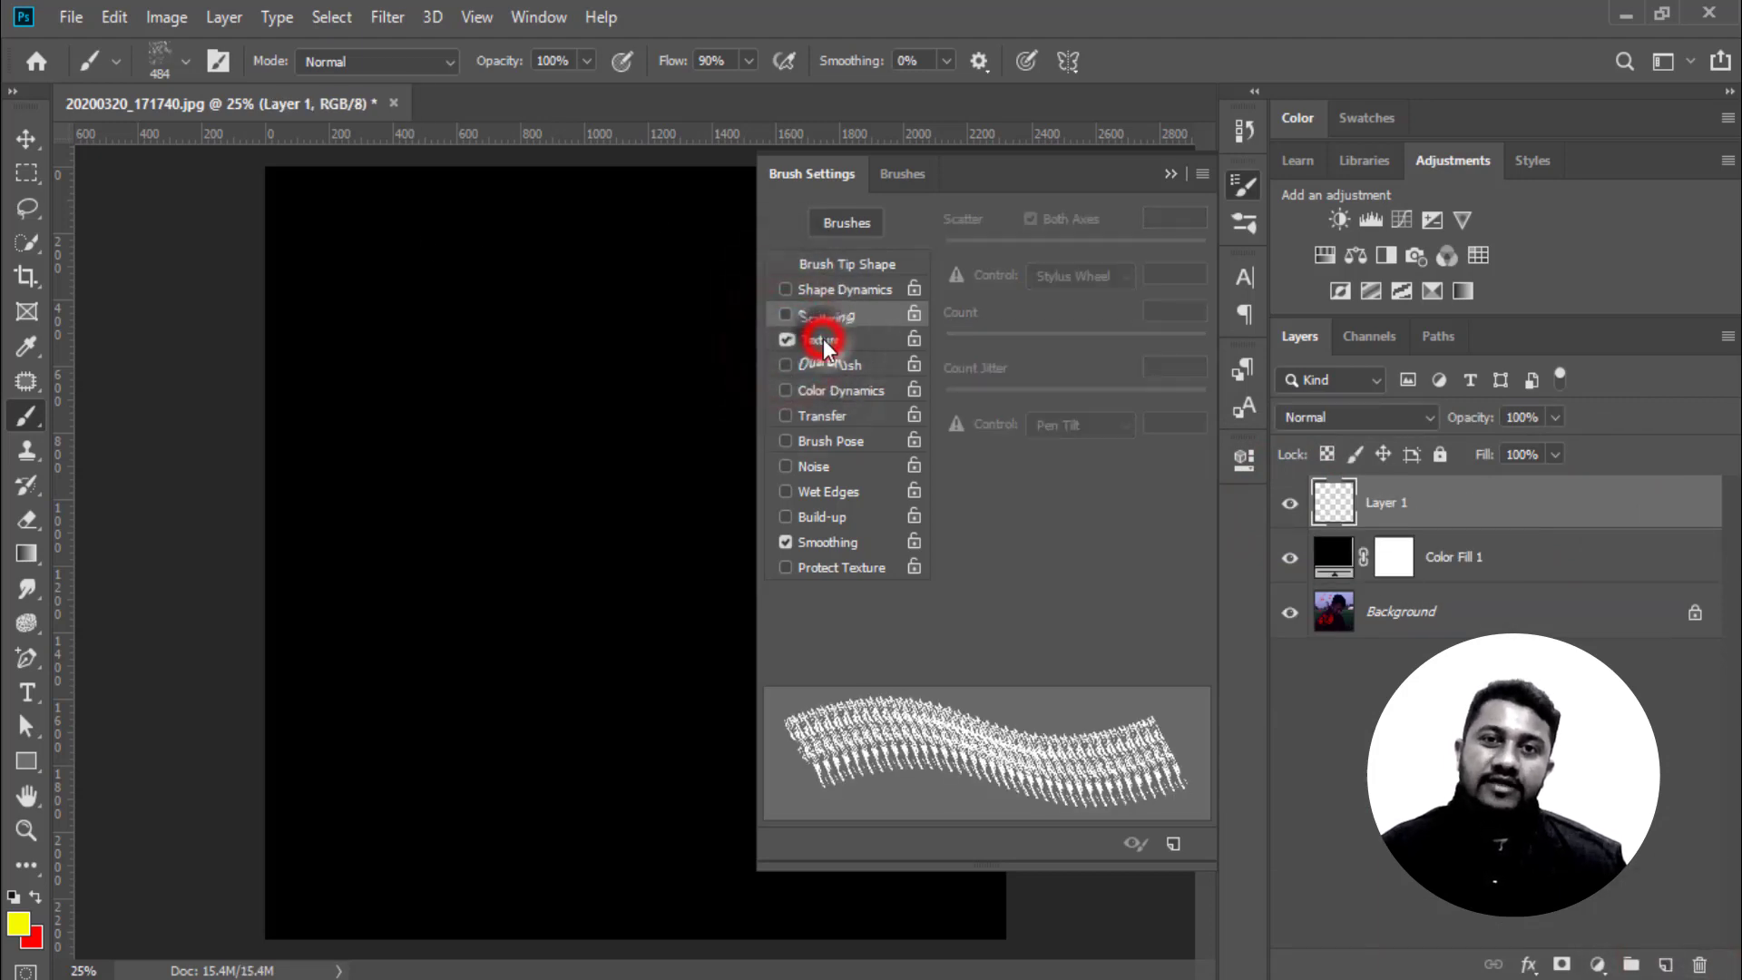
{"action": "left_click_drag", "start_coordinate": [494, 275], "coordinate": [422, 590]}
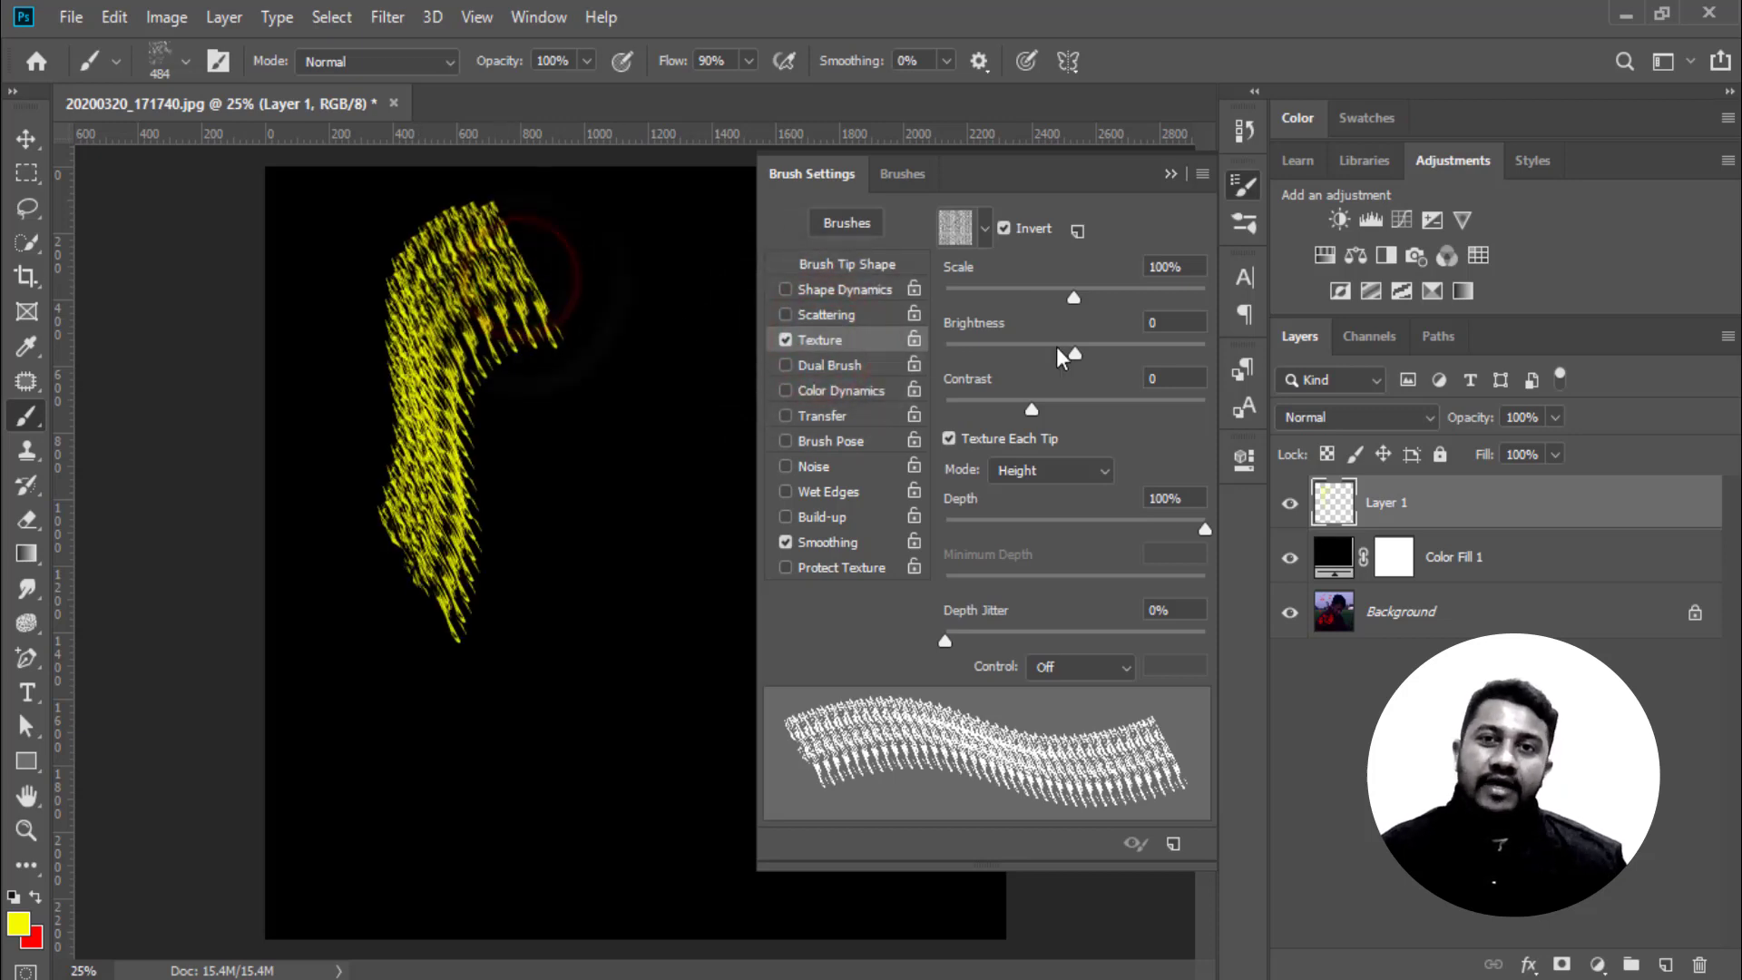
Choose the dark blue texture pattern and paint a second textured stroke
{"action": "left_click", "coordinate": [985, 228]}
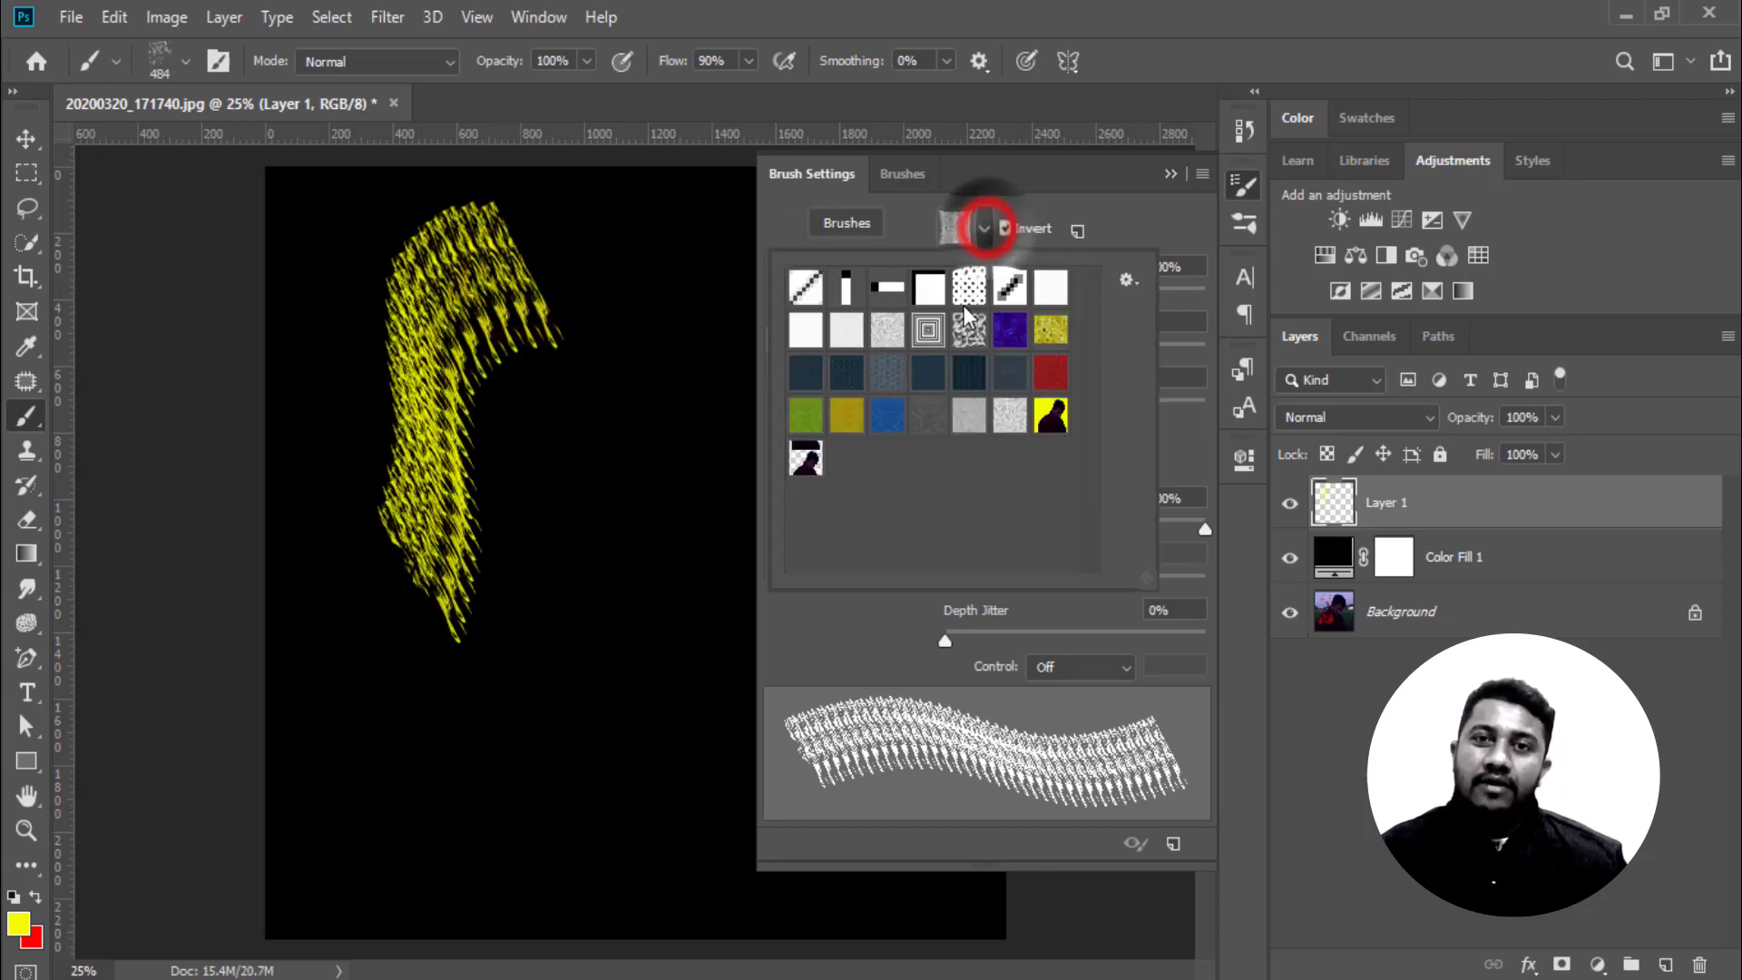
{"action": "left_click", "coordinate": [1038, 334]}
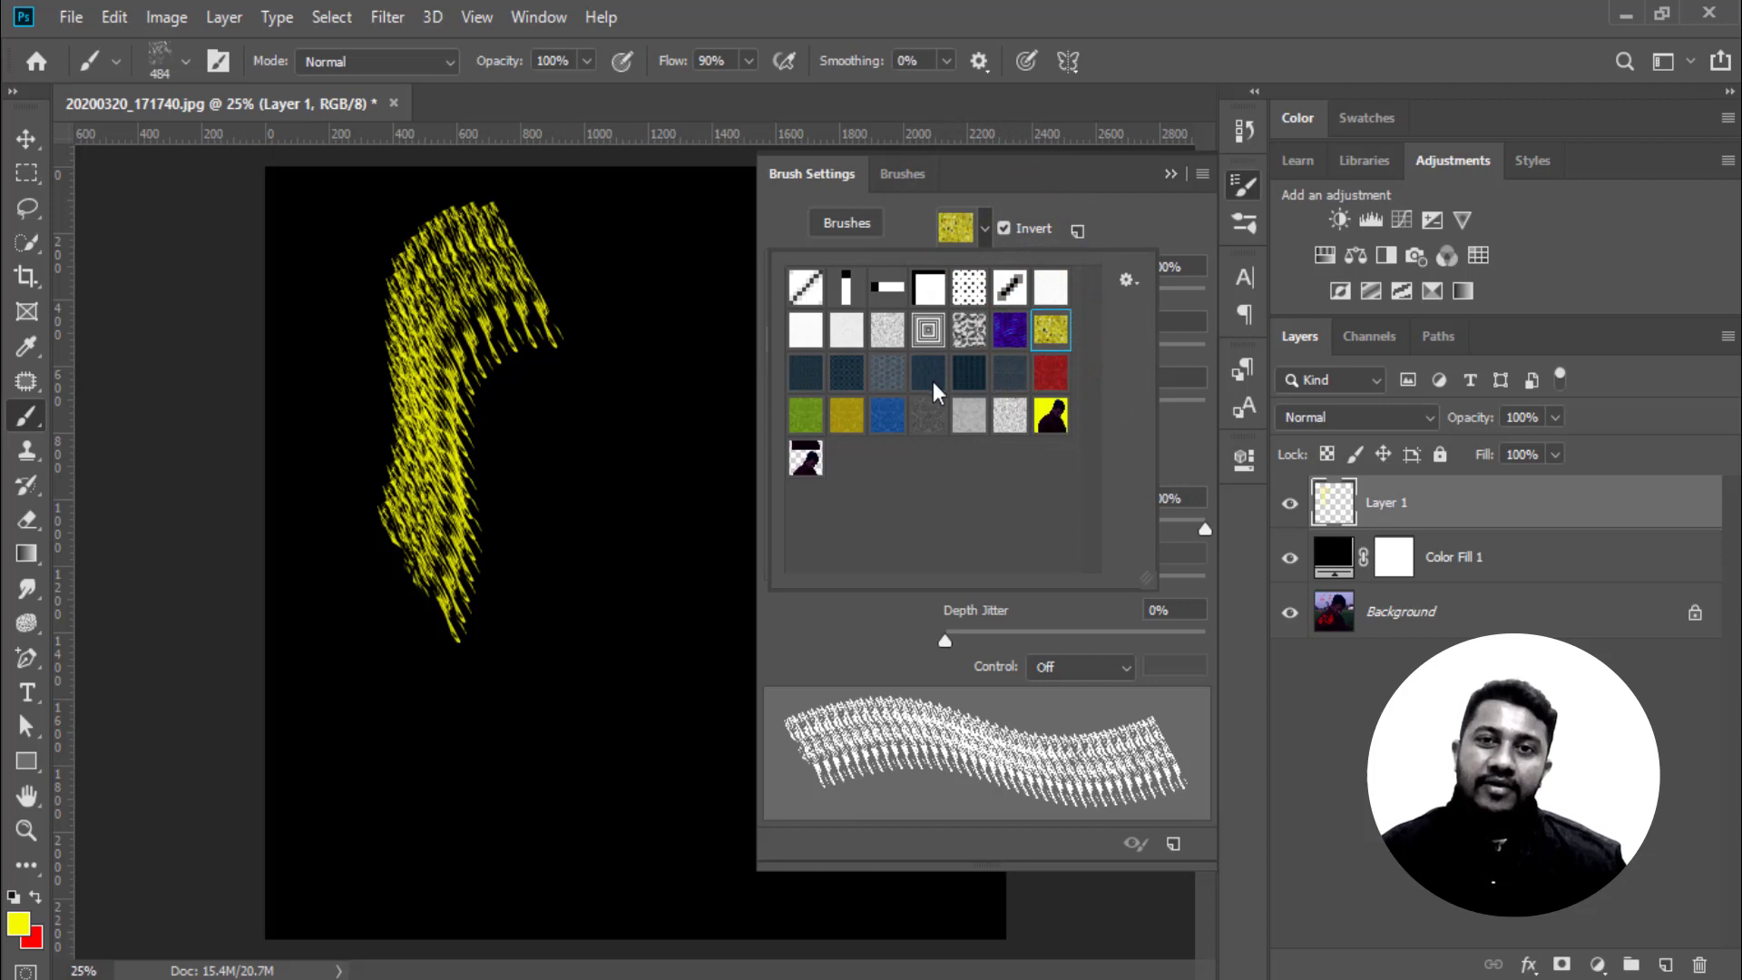
{"action": "left_click", "coordinate": [834, 367]}
{"action": "left_click", "coordinate": [1174, 37]}
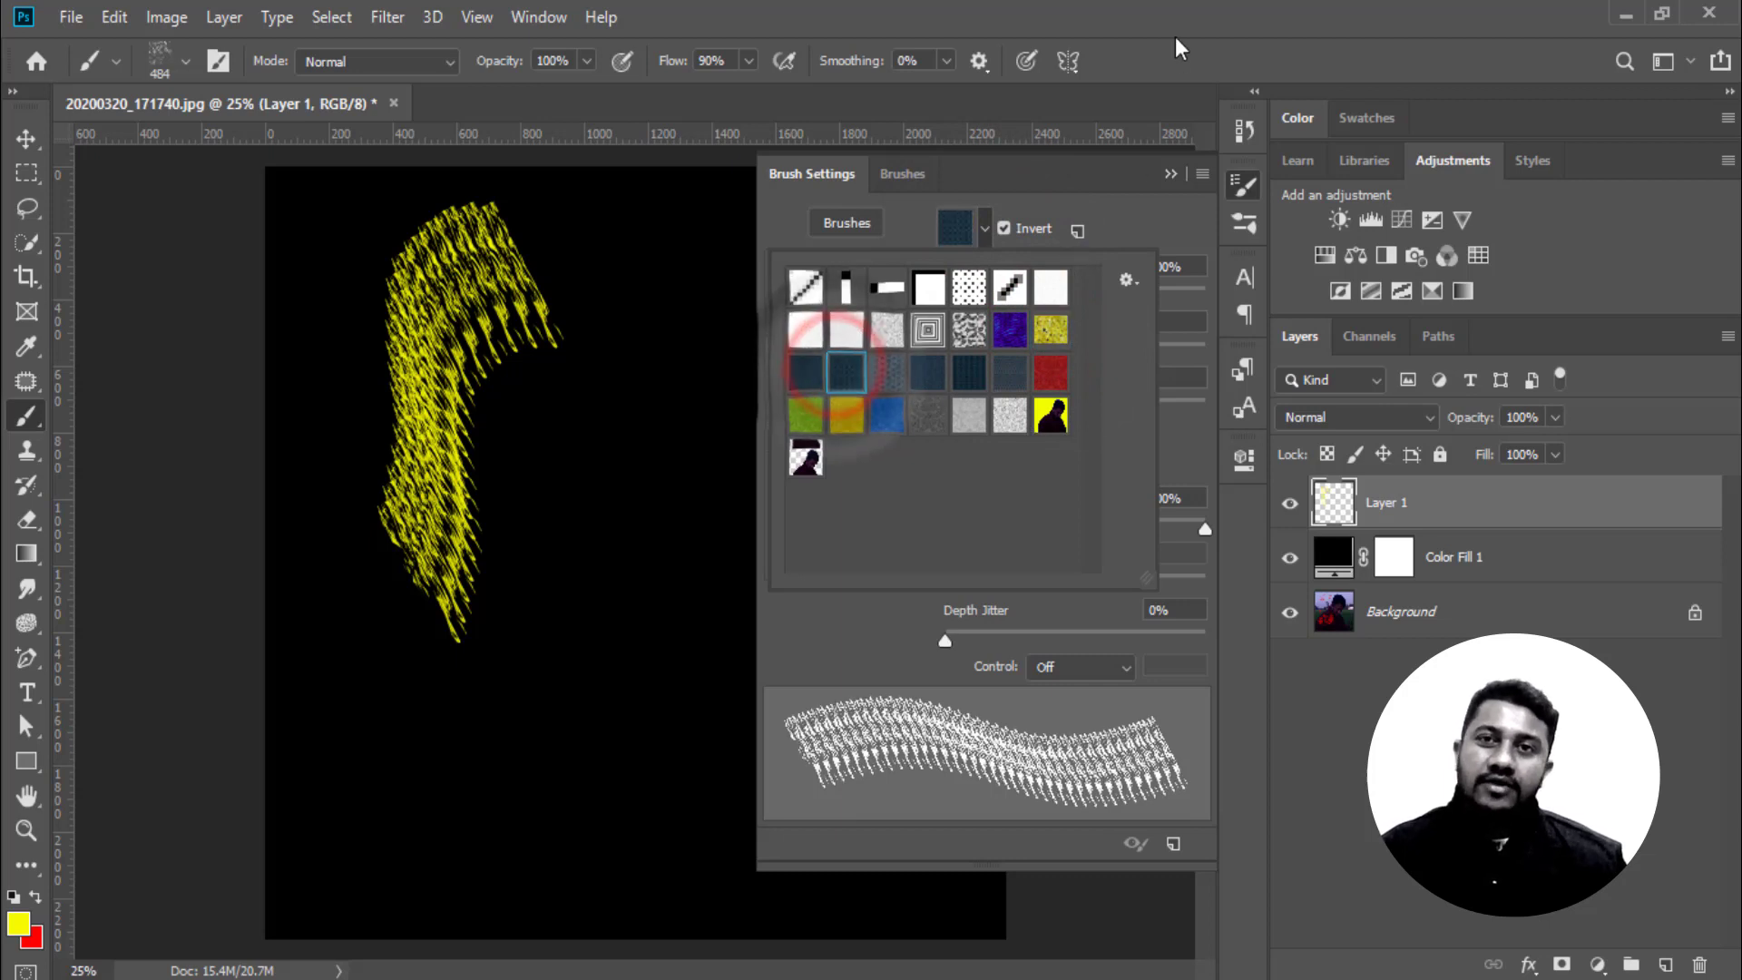
{"action": "left_click_drag", "start_coordinate": [691, 396], "coordinate": [611, 750]}
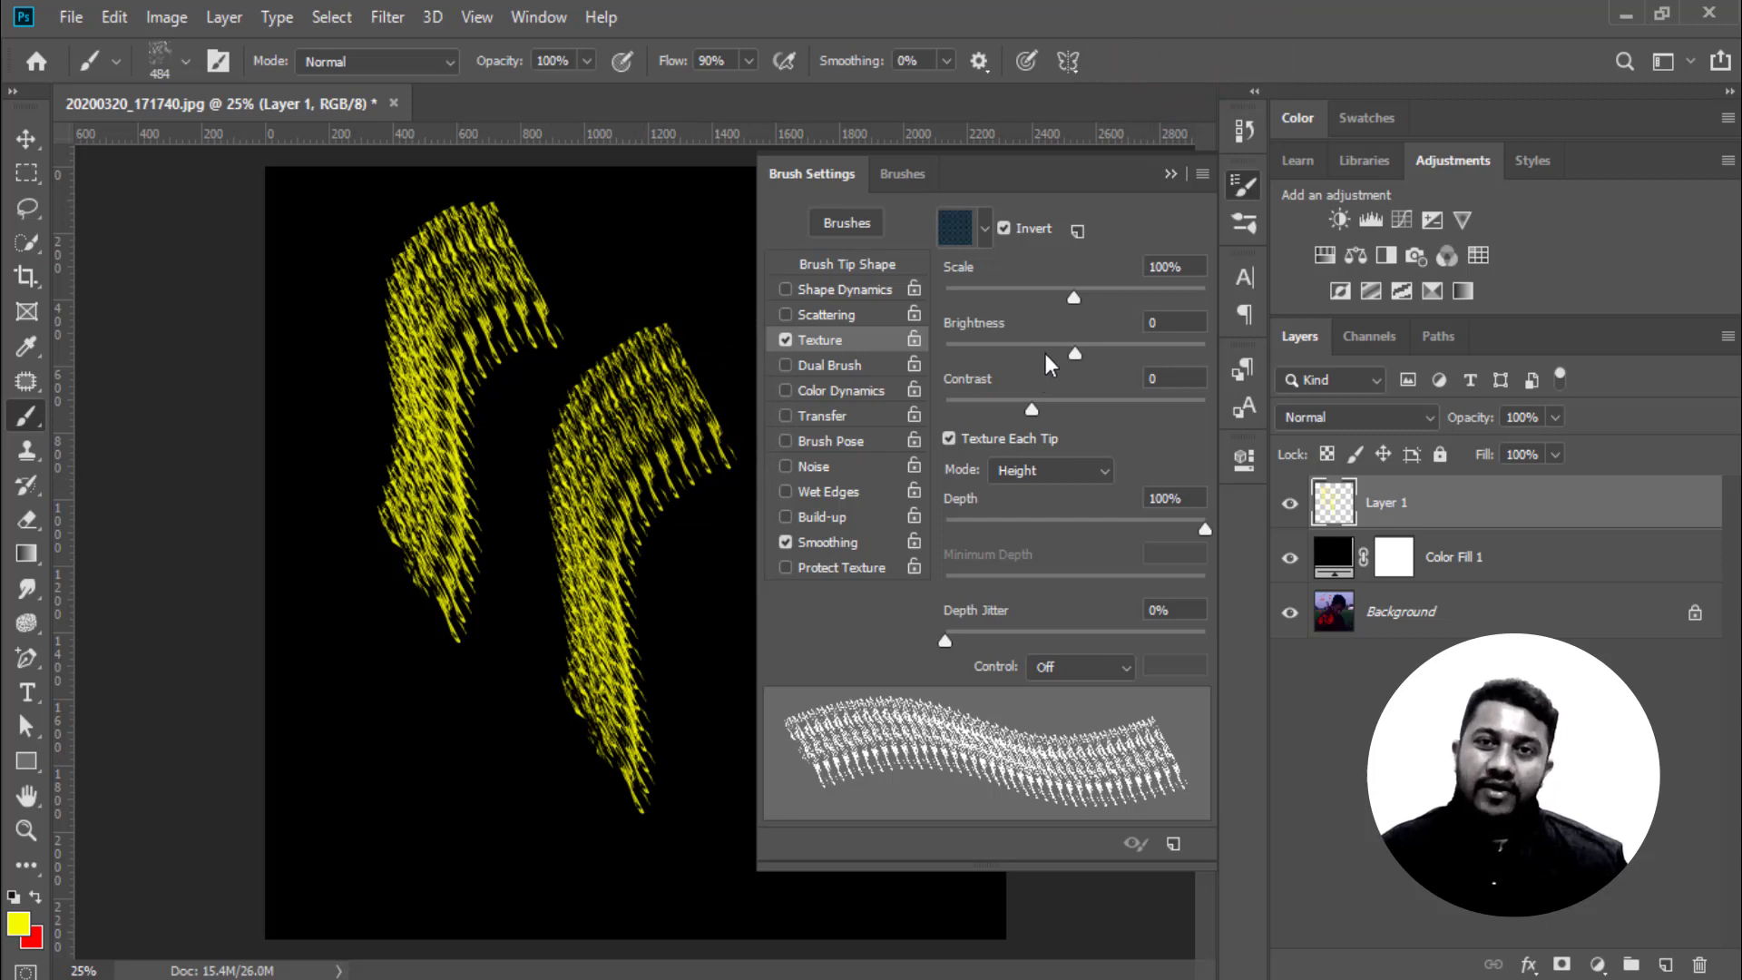
Set texture scale 167%, brightness 69, contrast 52, depth 45%, depth jitter 59%; paint, then disable Texture
{"action": "left_click_drag", "start_coordinate": [1075, 352], "coordinate": [1134, 354]}
{"action": "left_click_drag", "start_coordinate": [1074, 296], "coordinate": [1118, 297]}
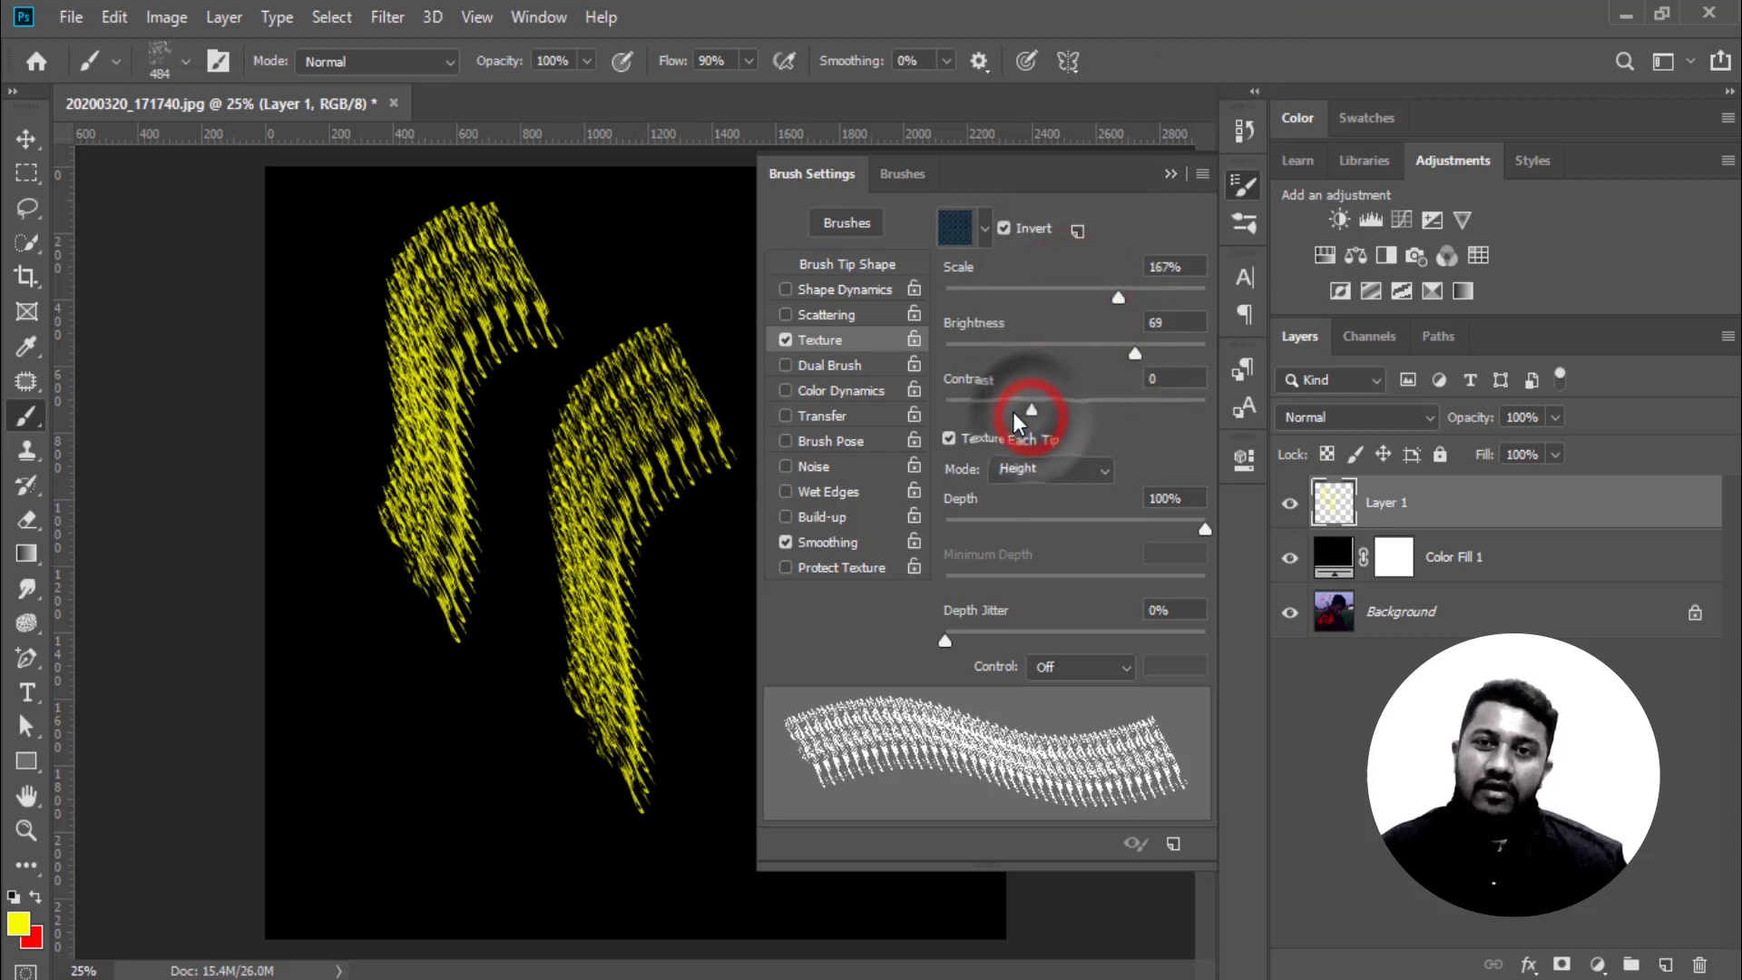
{"action": "left_click_drag", "start_coordinate": [1031, 408], "coordinate": [1122, 410]}
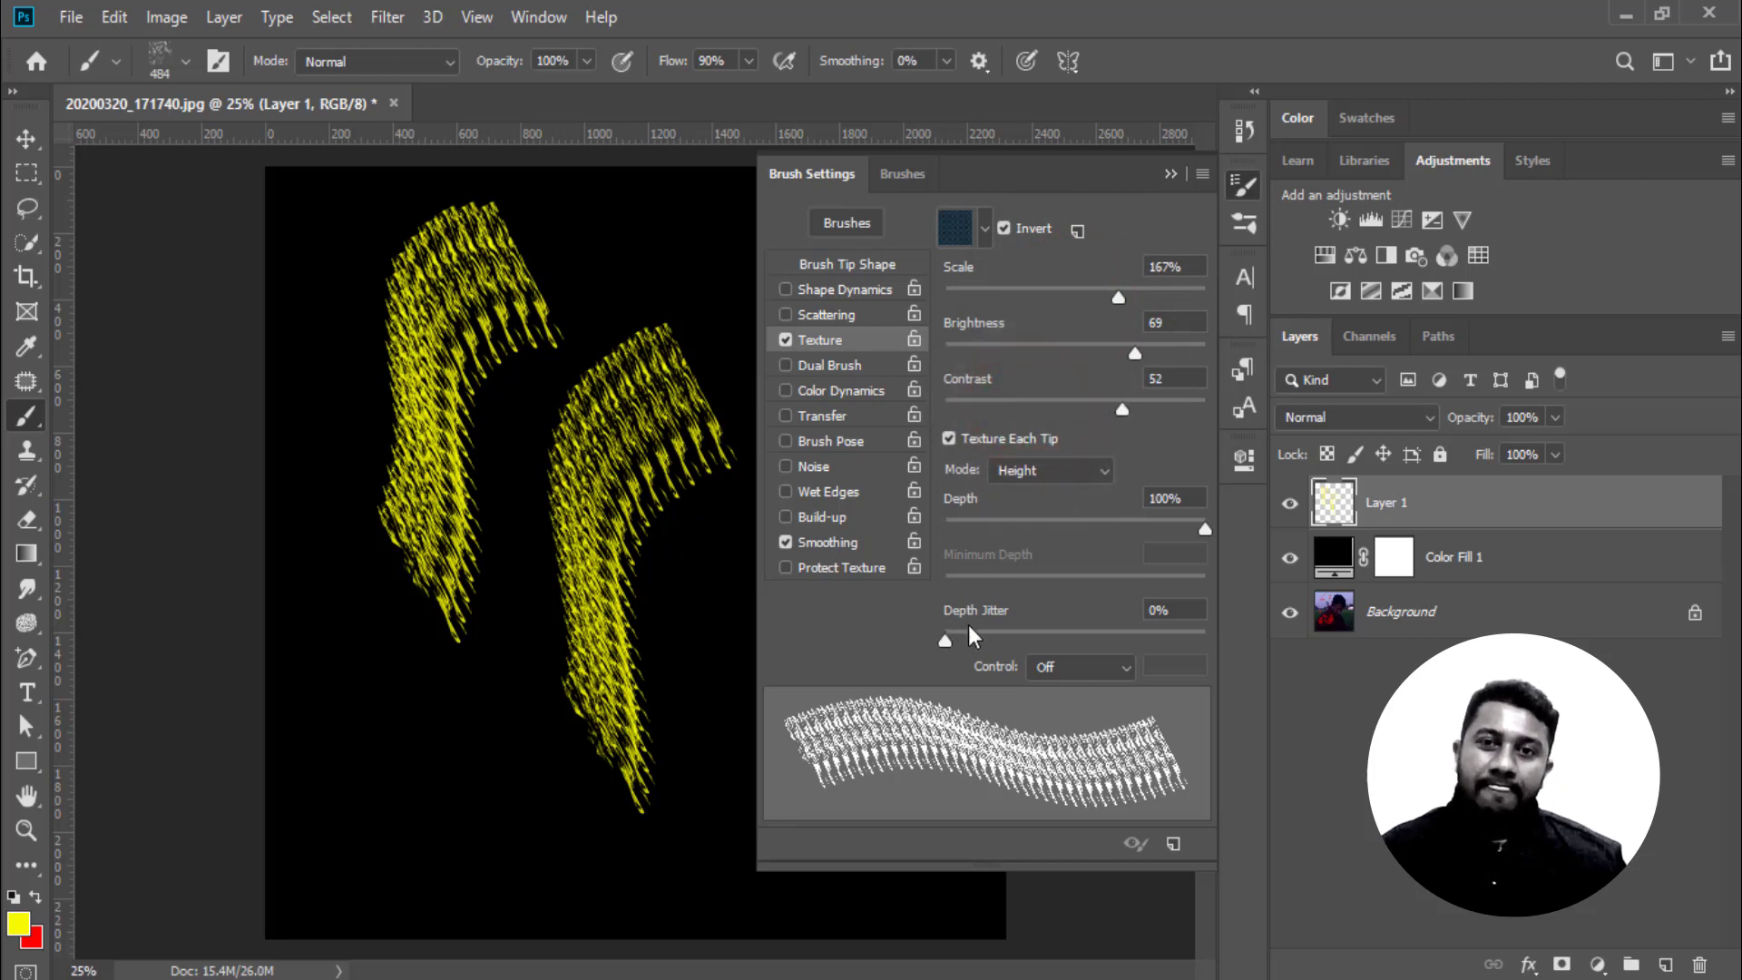
{"action": "left_click_drag", "start_coordinate": [1205, 530], "coordinate": [1061, 528]}
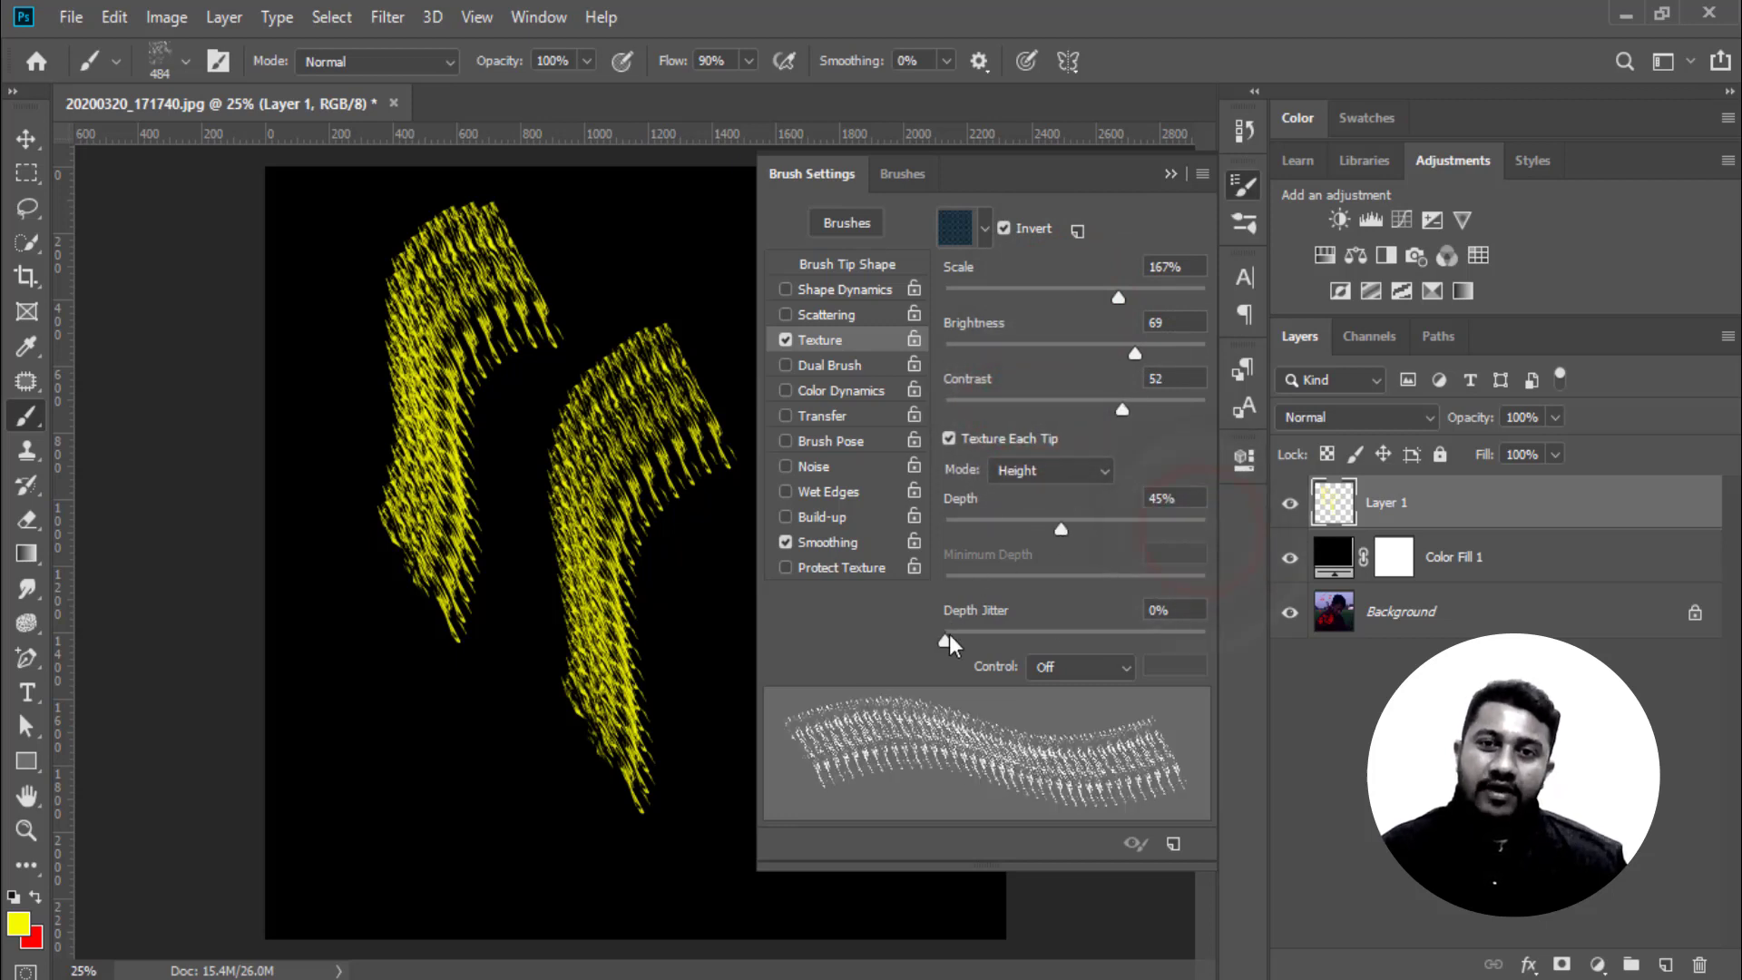
{"action": "left_click_drag", "start_coordinate": [947, 634], "coordinate": [1098, 640]}
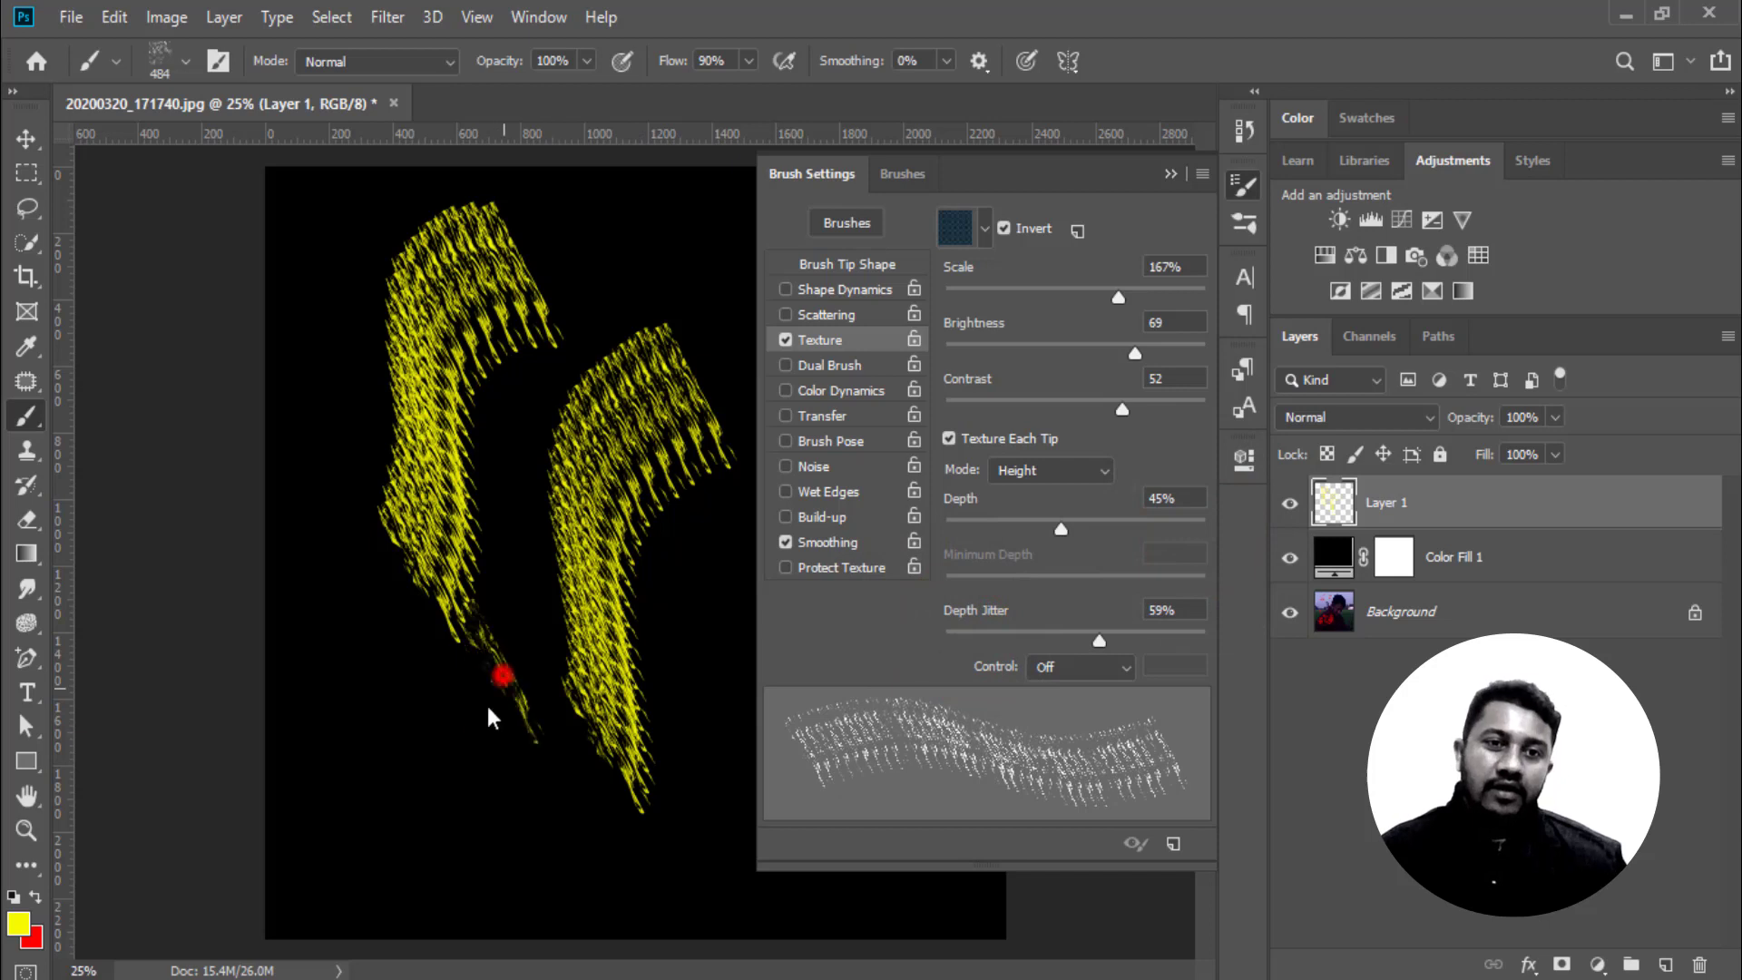
{"action": "left_click_drag", "start_coordinate": [488, 708], "coordinate": [290, 780]}
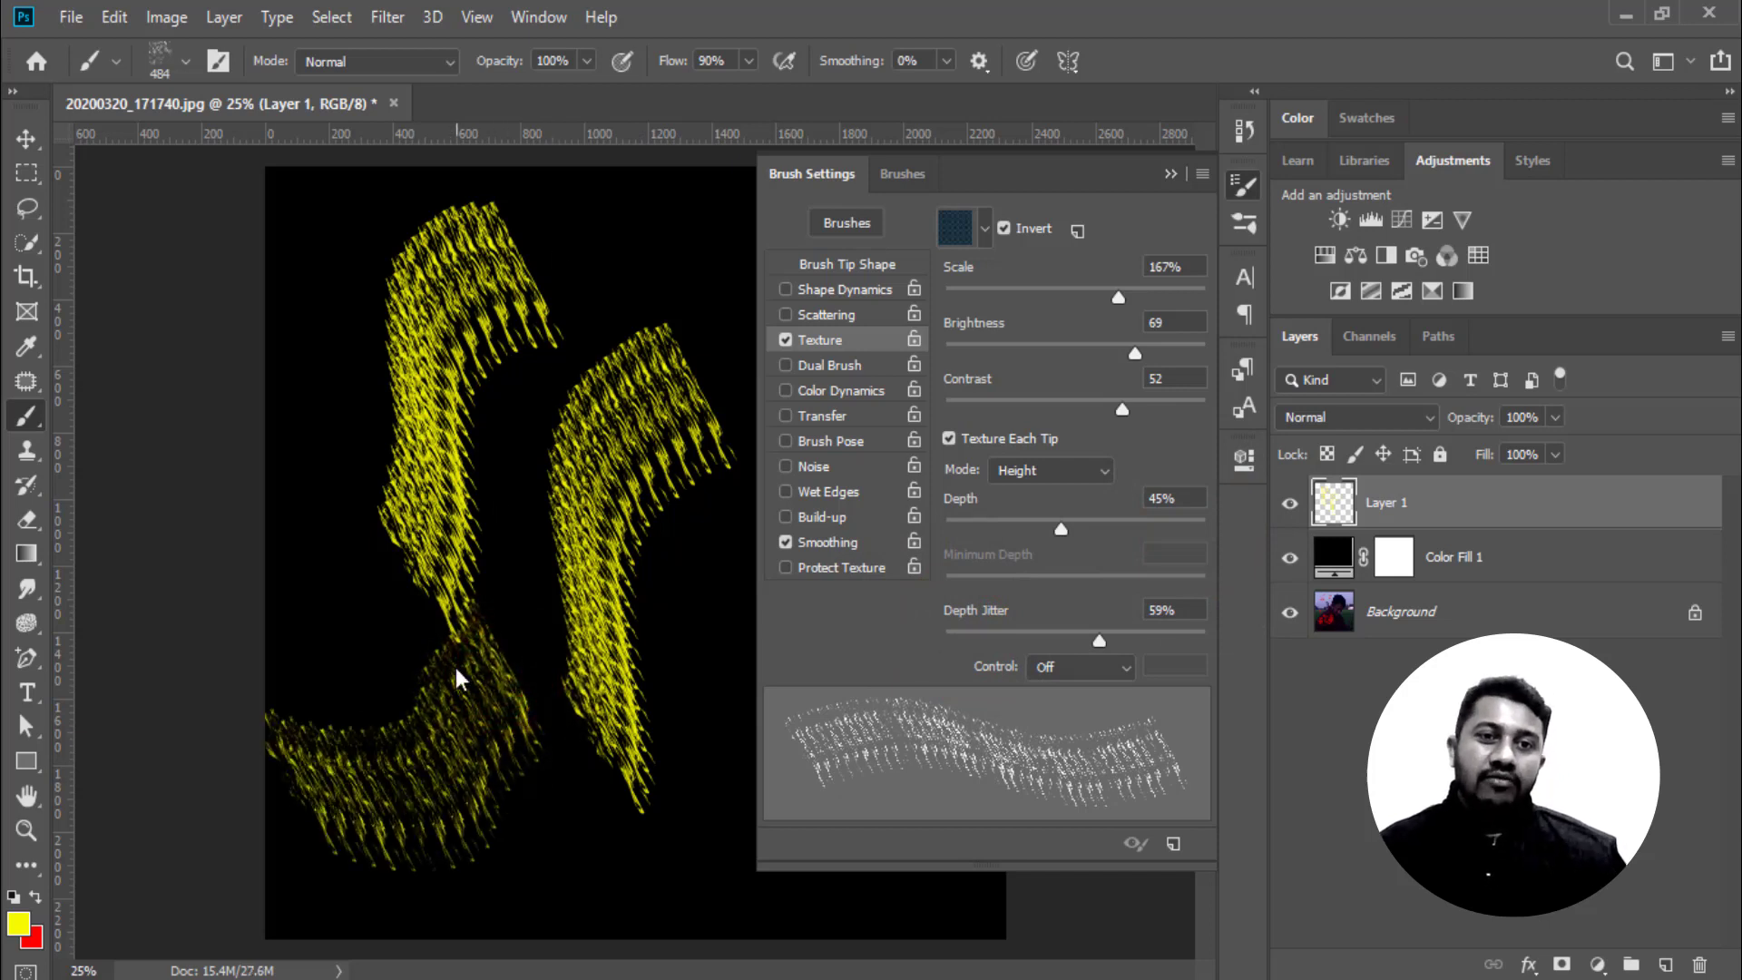
{"action": "left_click_drag", "start_coordinate": [603, 766], "coordinate": [563, 816]}
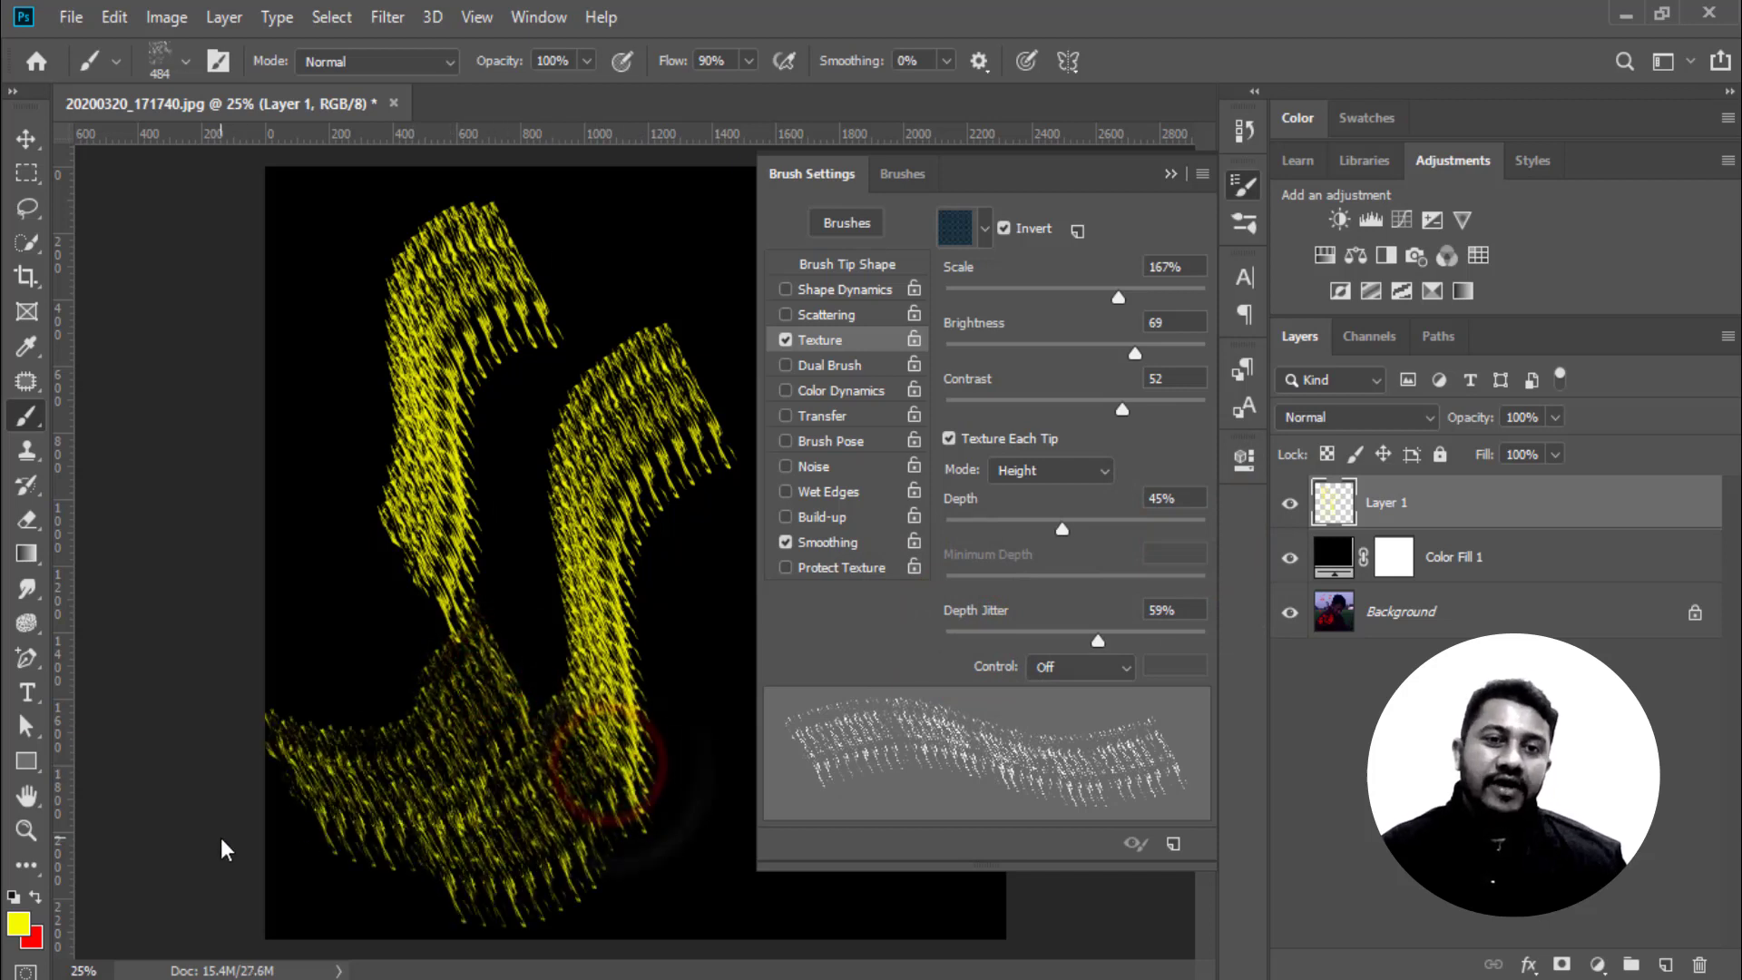
{"action": "left_click", "coordinate": [787, 340]}
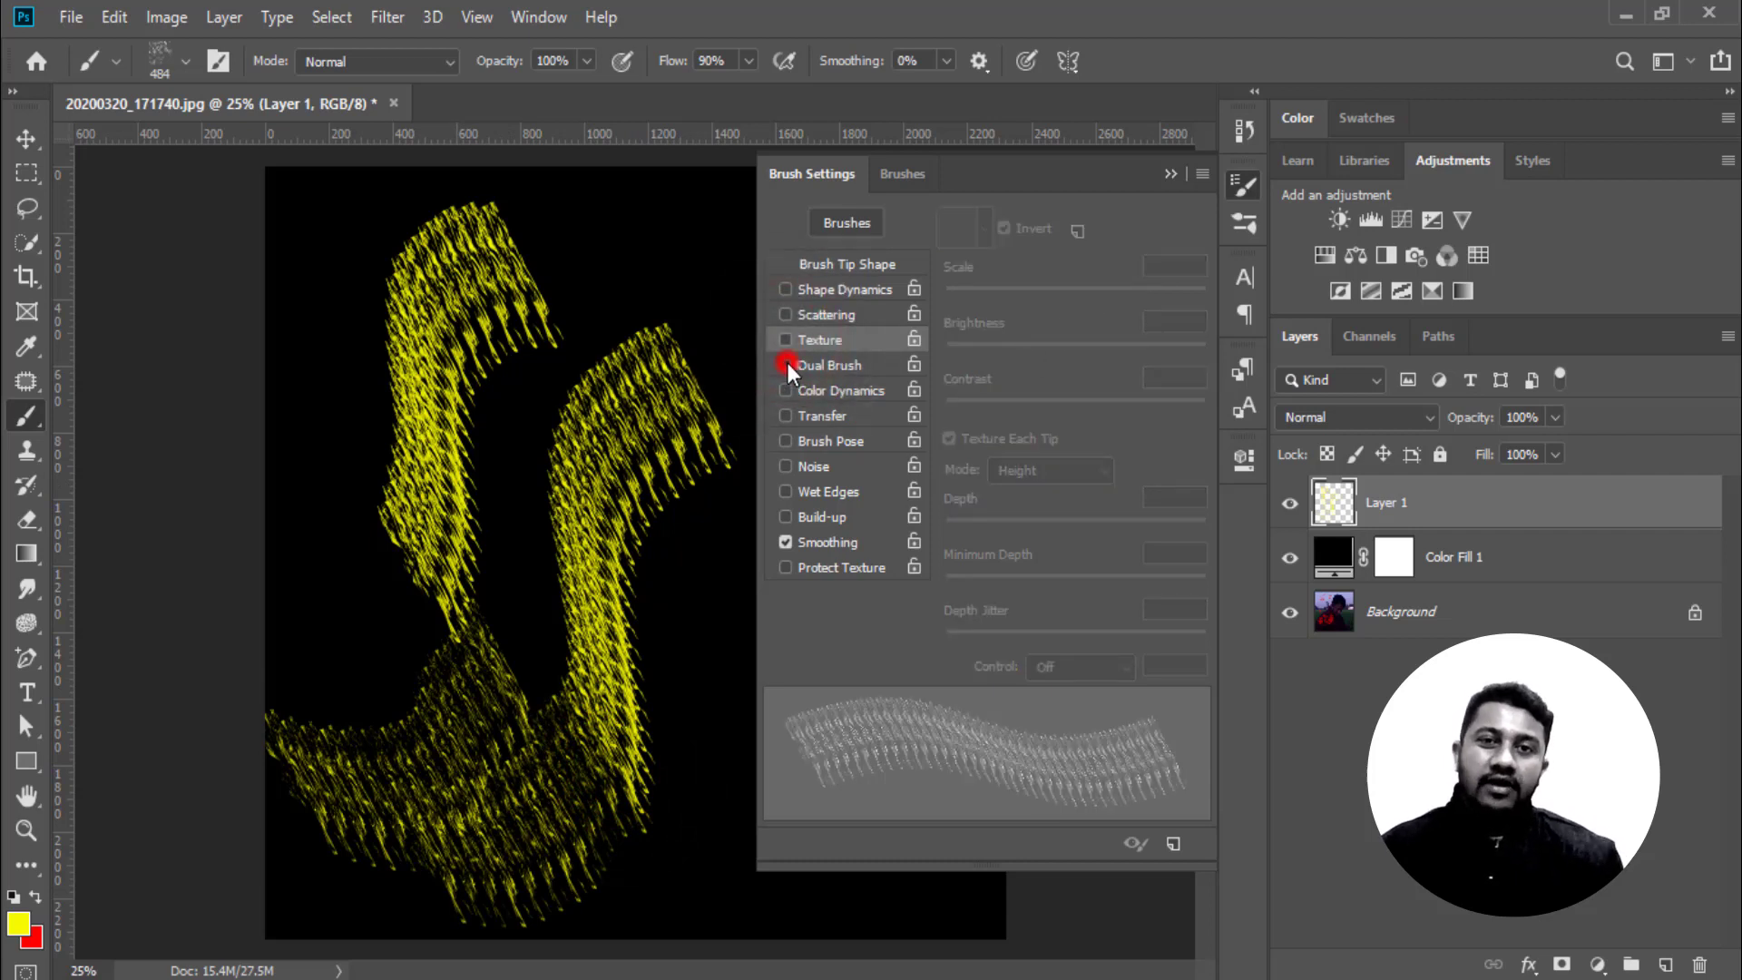
Turn on Dual Brush in Color Burn mode, trying the 100 px then 25 px tip
{"action": "left_click", "coordinate": [788, 363]}
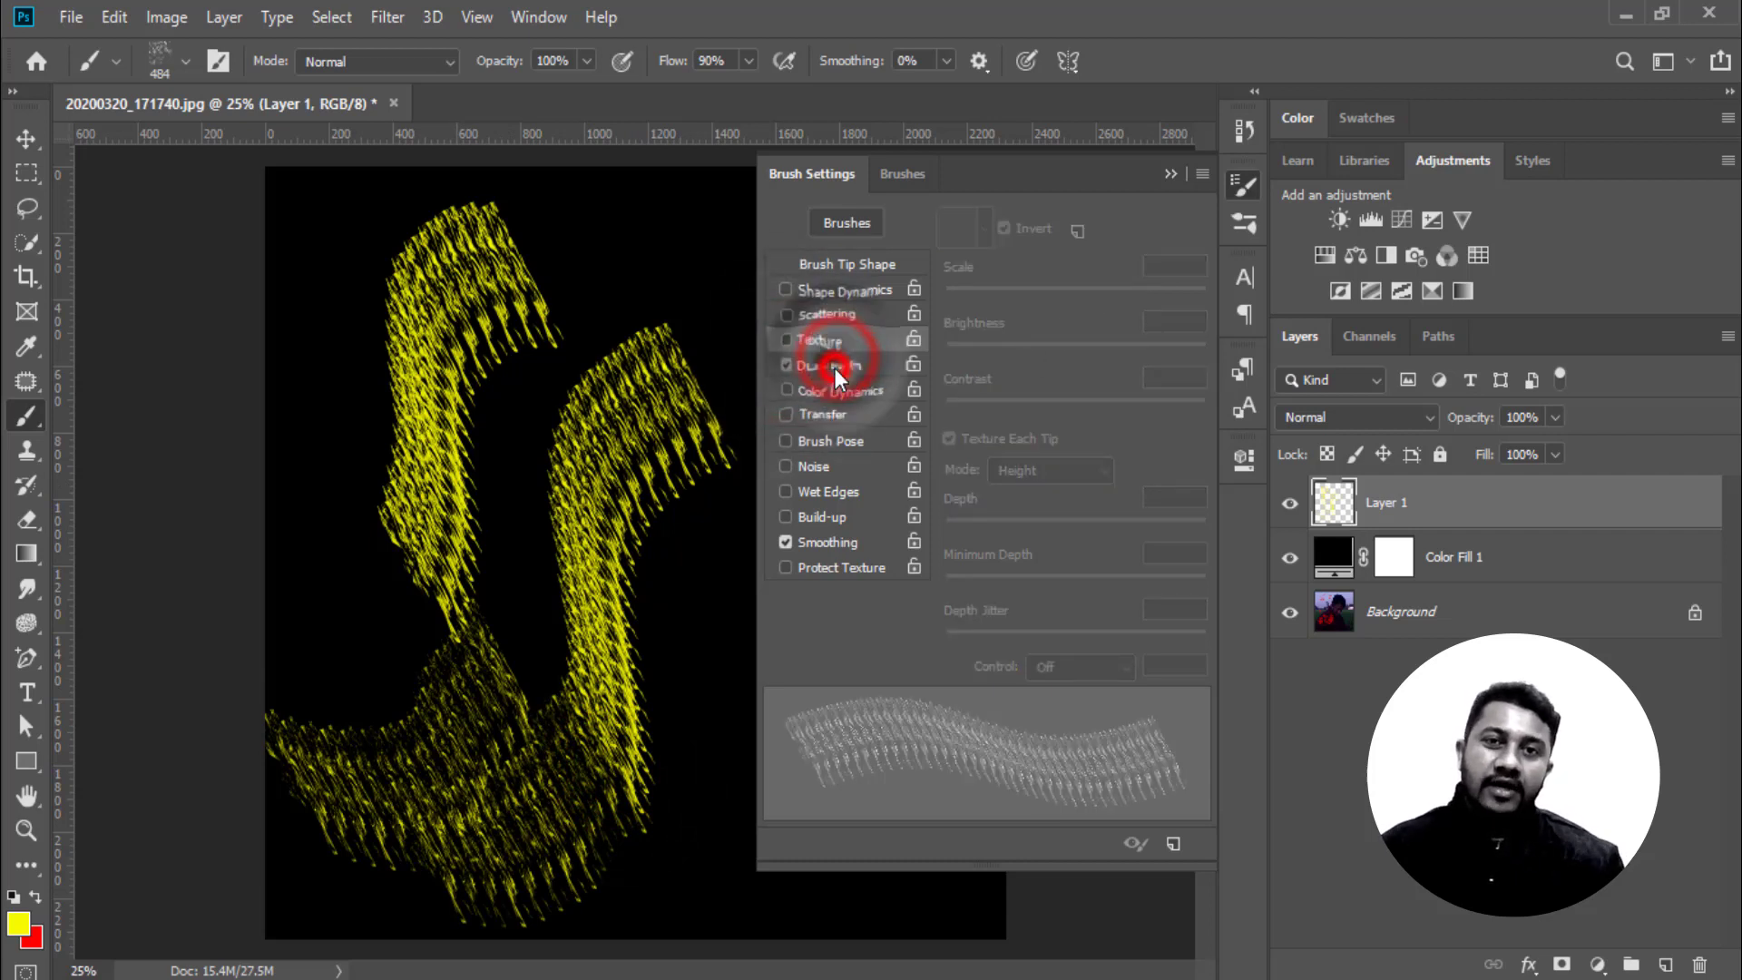
{"action": "left_click", "coordinate": [1023, 320]}
{"action": "left_click", "coordinate": [1054, 369]}
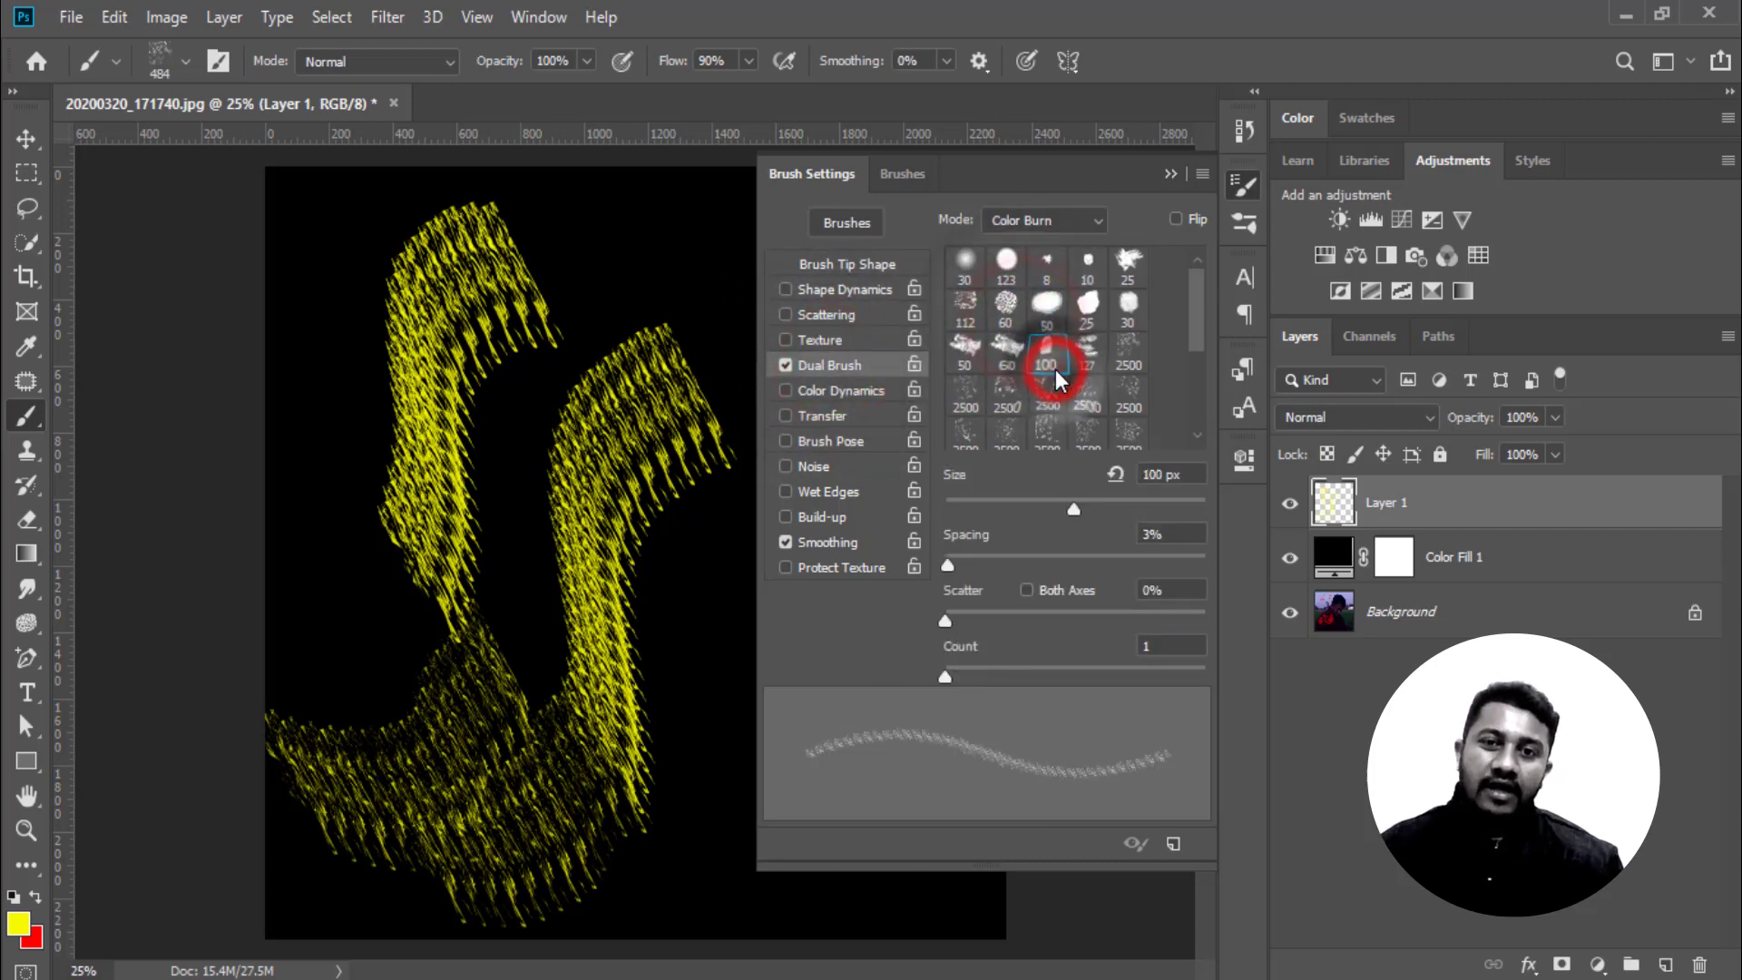
{"action": "left_click", "coordinate": [1093, 303]}
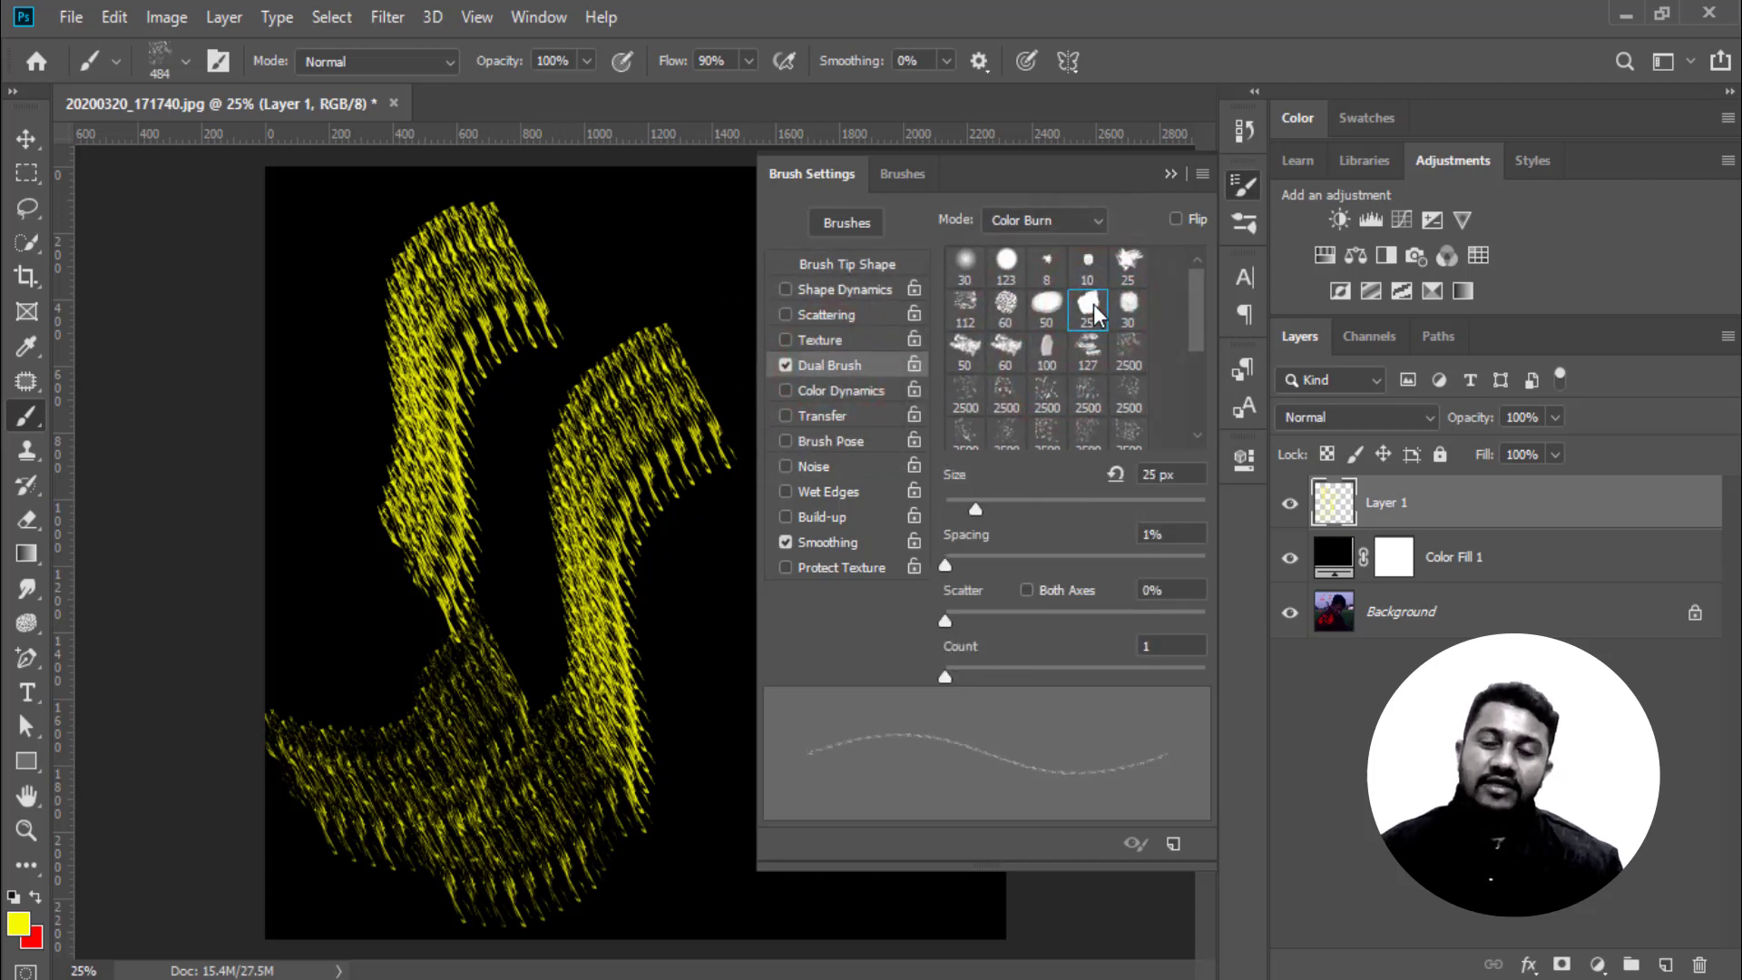
Paint two test strokes, switch the dual tip to 2500 px, and paint faint marks
{"action": "left_click_drag", "start_coordinate": [653, 223], "coordinate": [526, 560]}
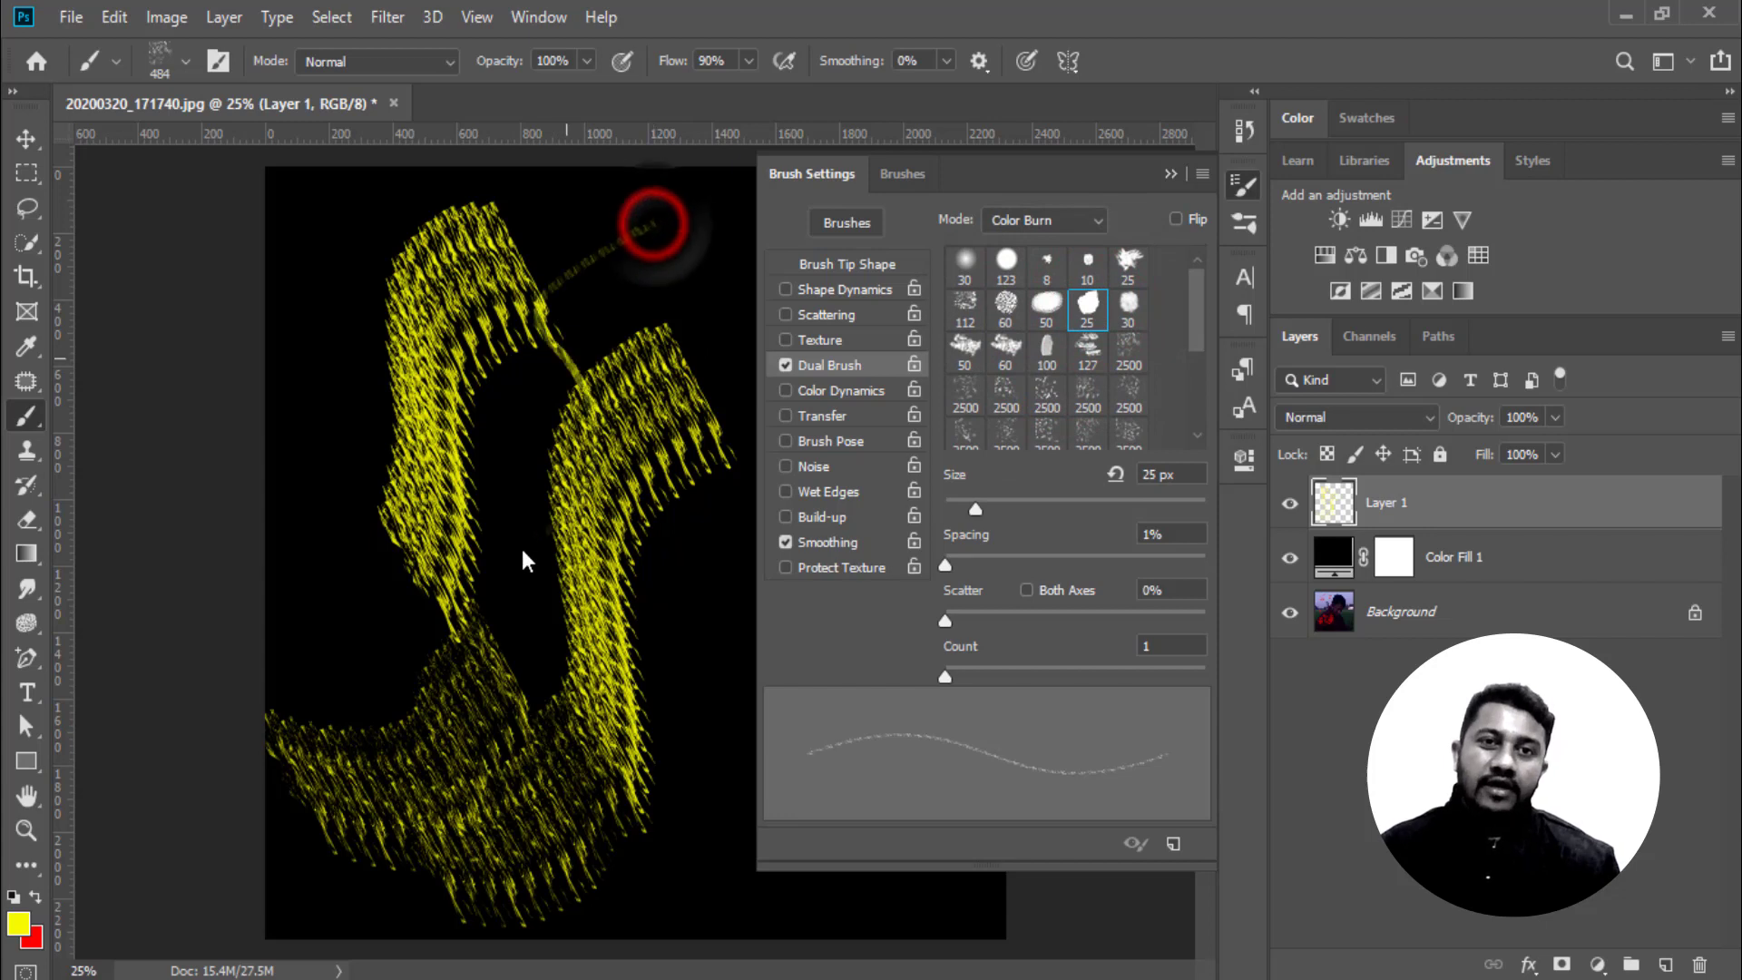
{"action": "mouse_move", "coordinate": [707, 281]}
{"action": "left_mouse_down"}
{"action": "mouse_move", "coordinate": [688, 603]}
{"action": "mouse_move", "coordinate": [717, 899]}
{"action": "left_mouse_up"}
{"action": "left_click", "coordinate": [1003, 390]}
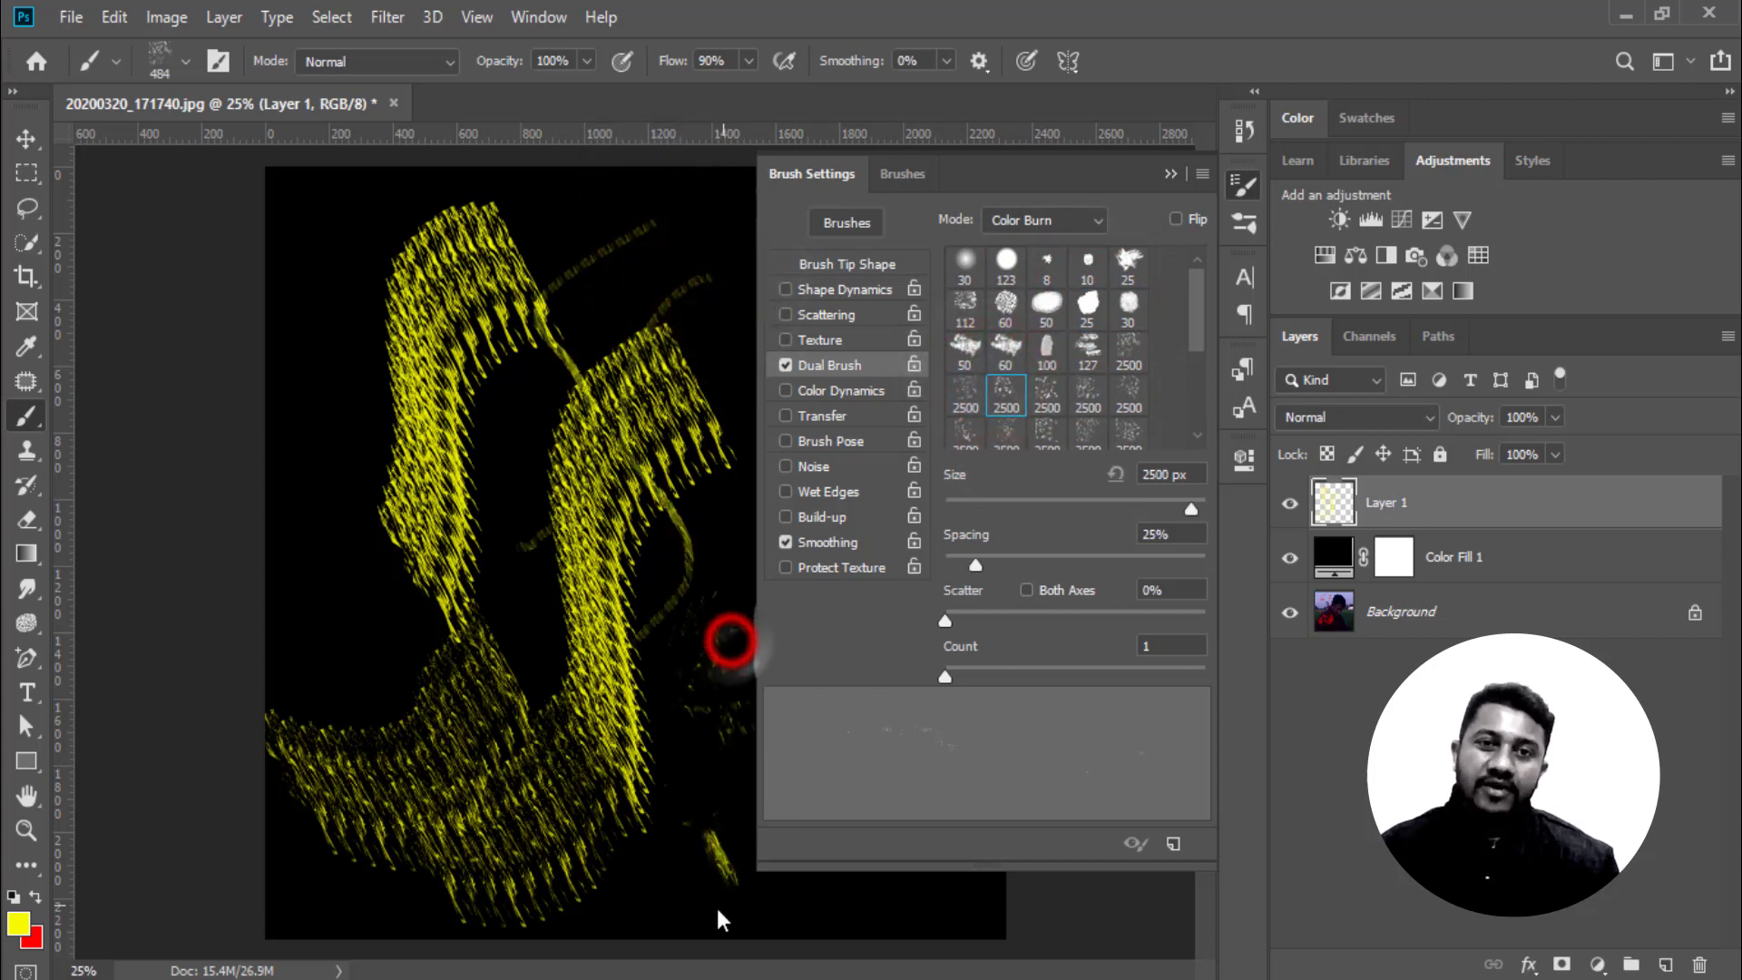
{"action": "left_click", "coordinate": [361, 427]}
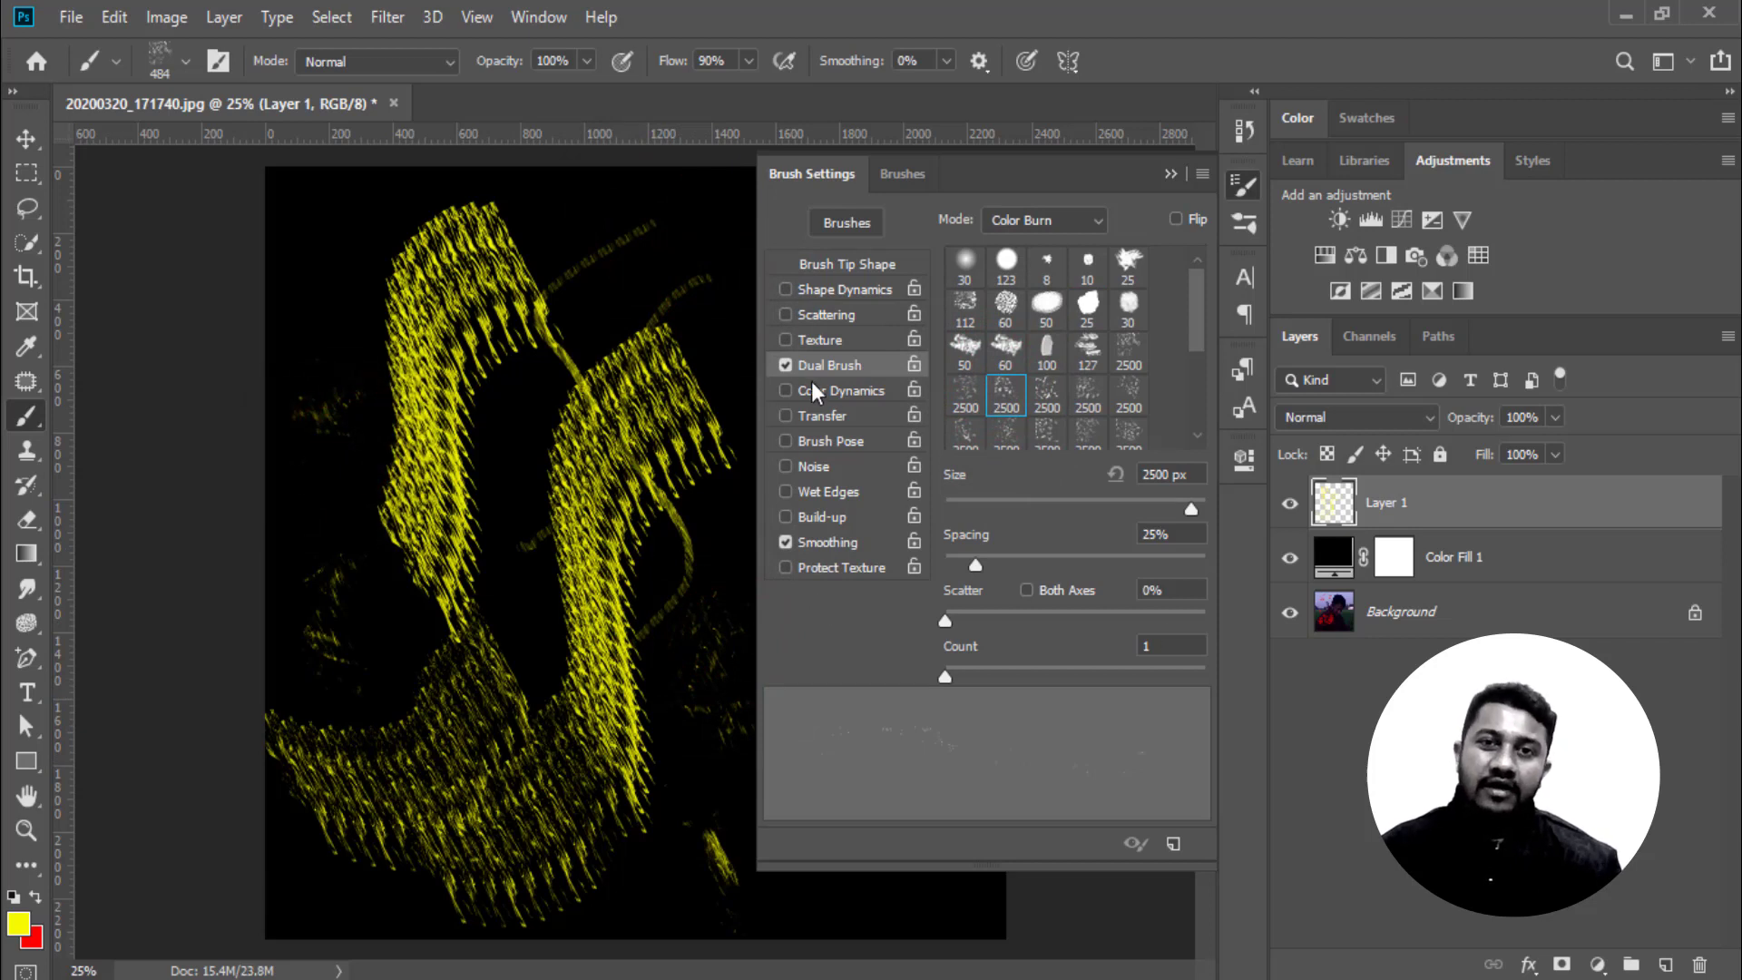
Swap Dual Brush for Color Dynamics at 53% FG/BG, 42% hue, 61% saturation jitter, -6% purity, then disable it
{"action": "left_click", "coordinate": [784, 365]}
{"action": "left_click", "coordinate": [786, 390]}
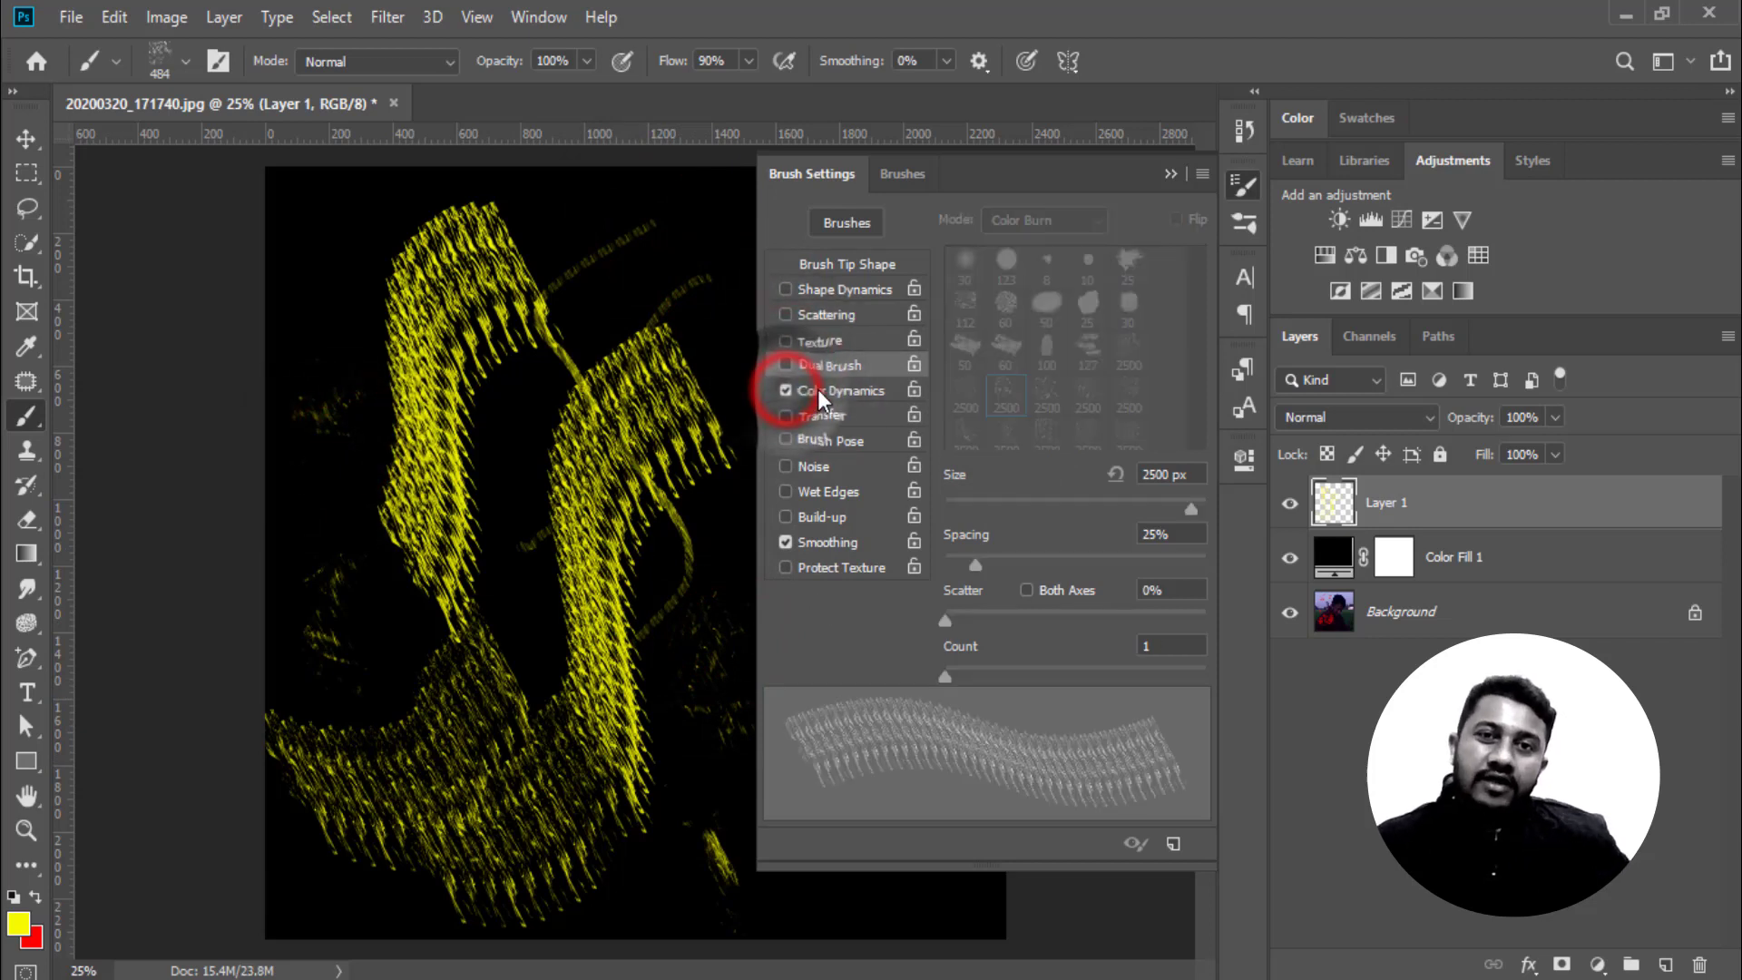
{"action": "left_click", "coordinate": [821, 392]}
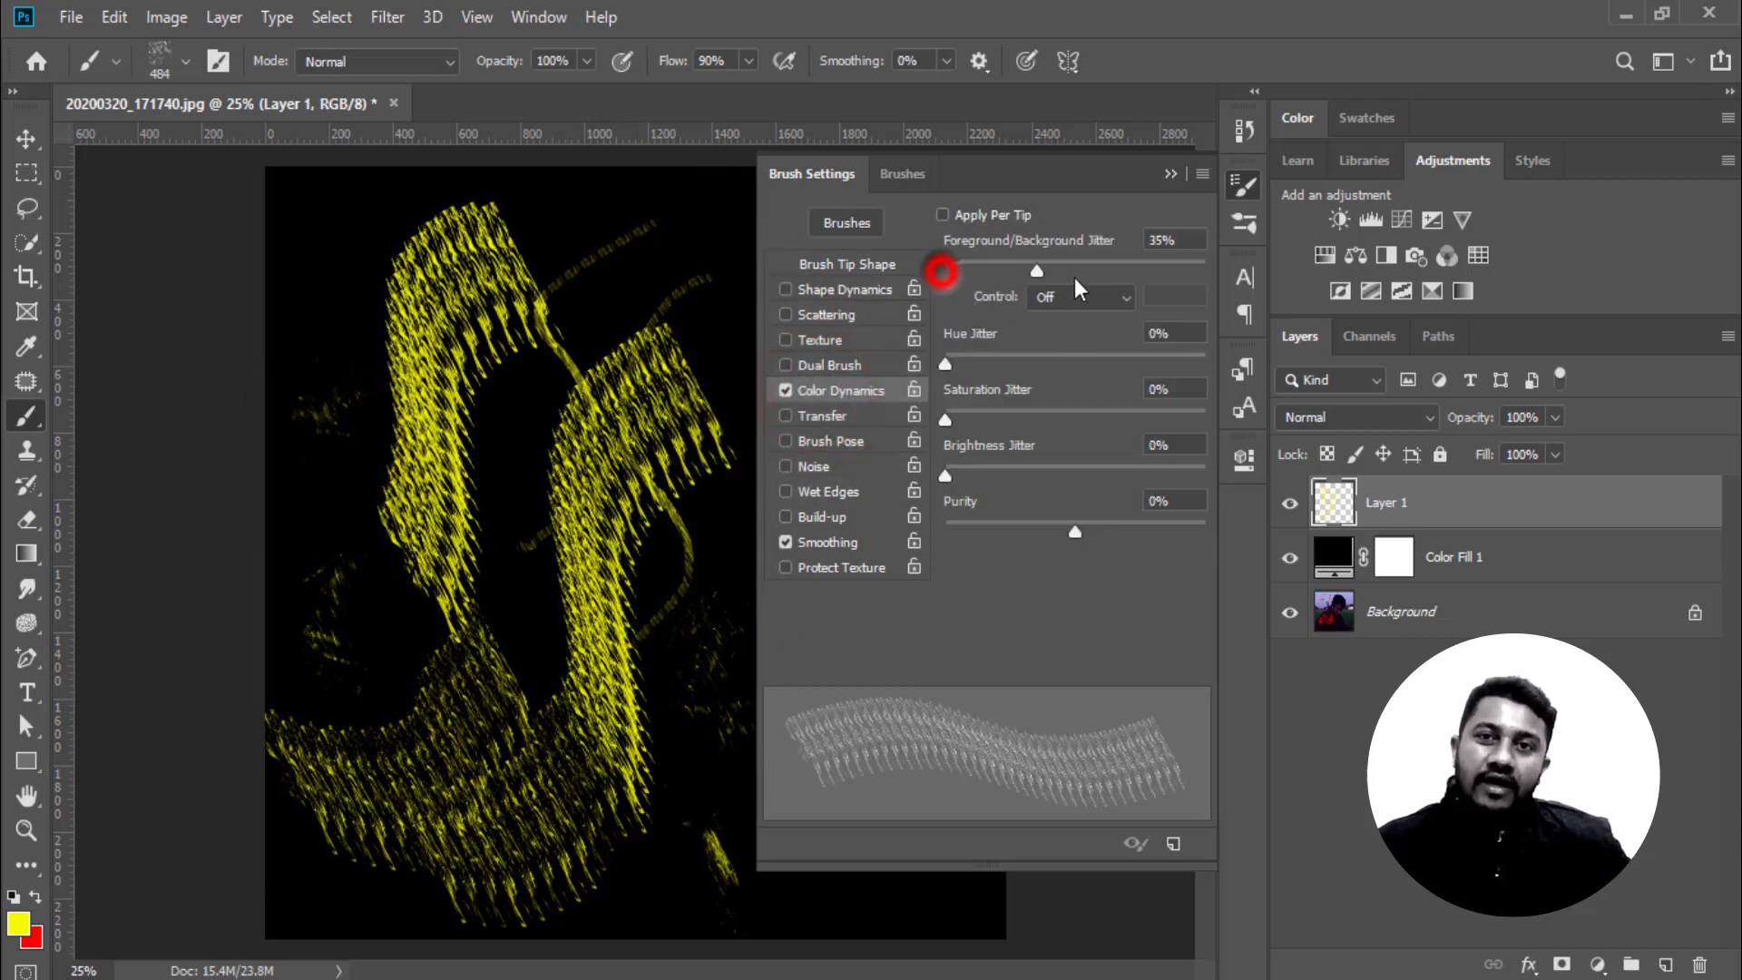
{"action": "left_click_drag", "start_coordinate": [1074, 289], "coordinate": [1082, 272]}
{"action": "left_click_drag", "start_coordinate": [944, 363], "coordinate": [1054, 363]}
{"action": "left_click_drag", "start_coordinate": [953, 415], "coordinate": [1103, 419]}
{"action": "left_click_drag", "start_coordinate": [992, 525], "coordinate": [1068, 532]}
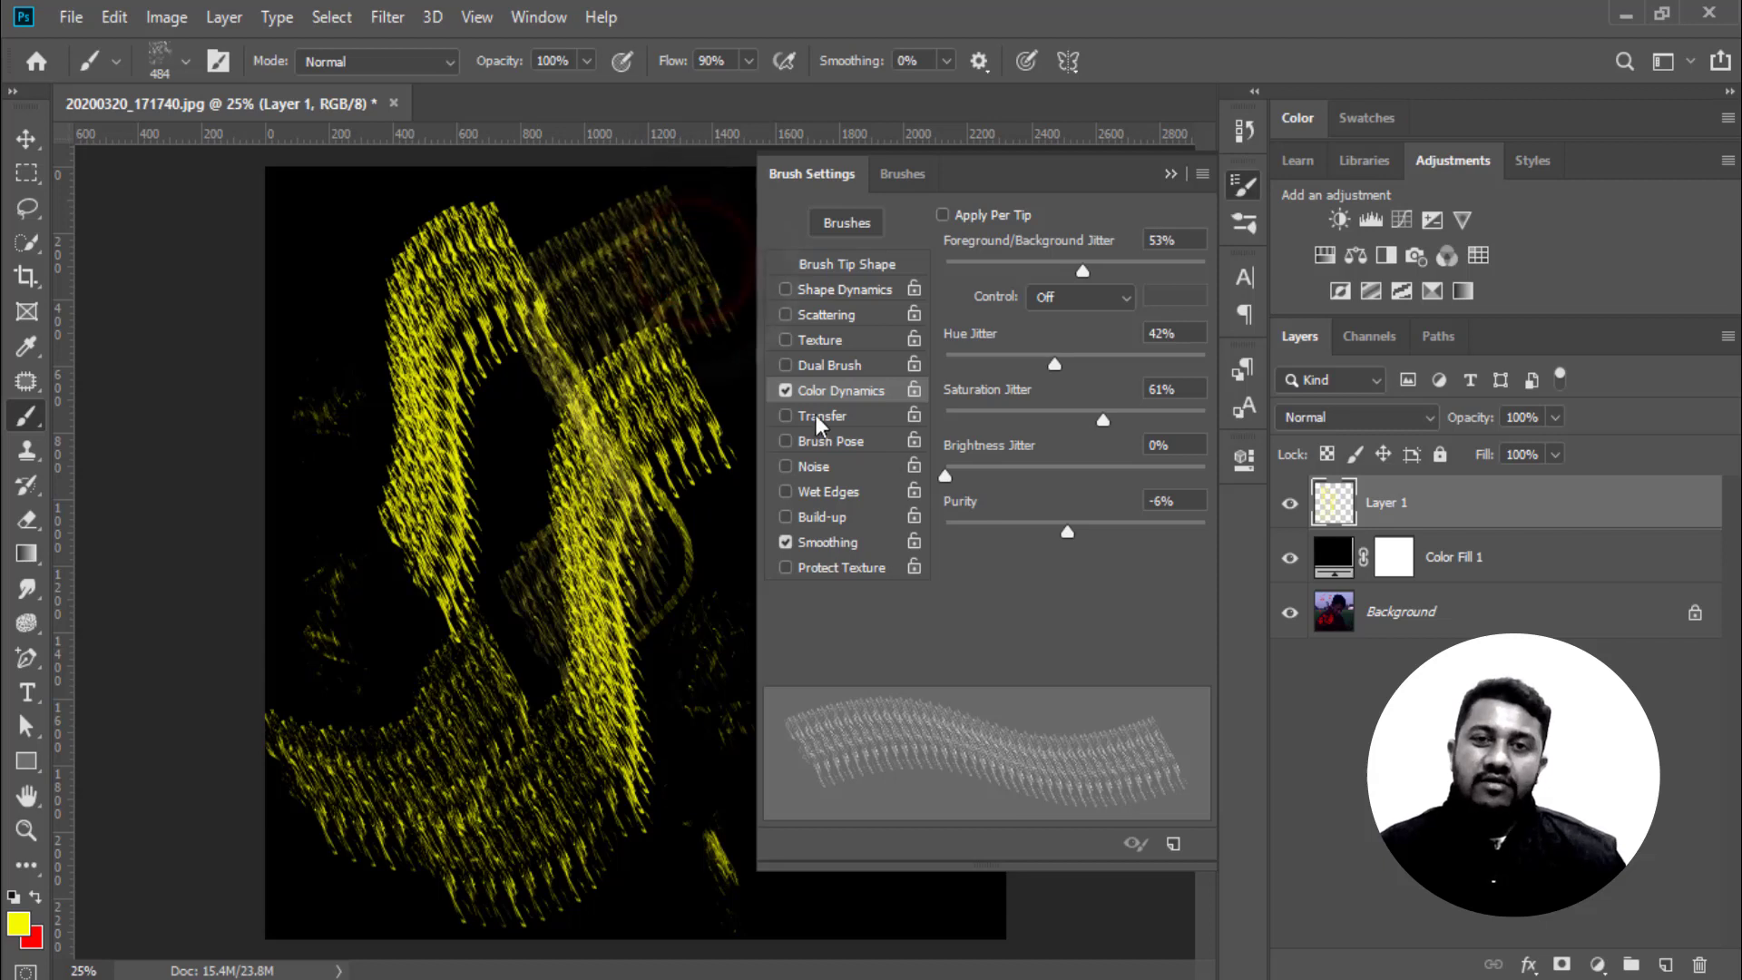
{"action": "left_click", "coordinate": [786, 390]}
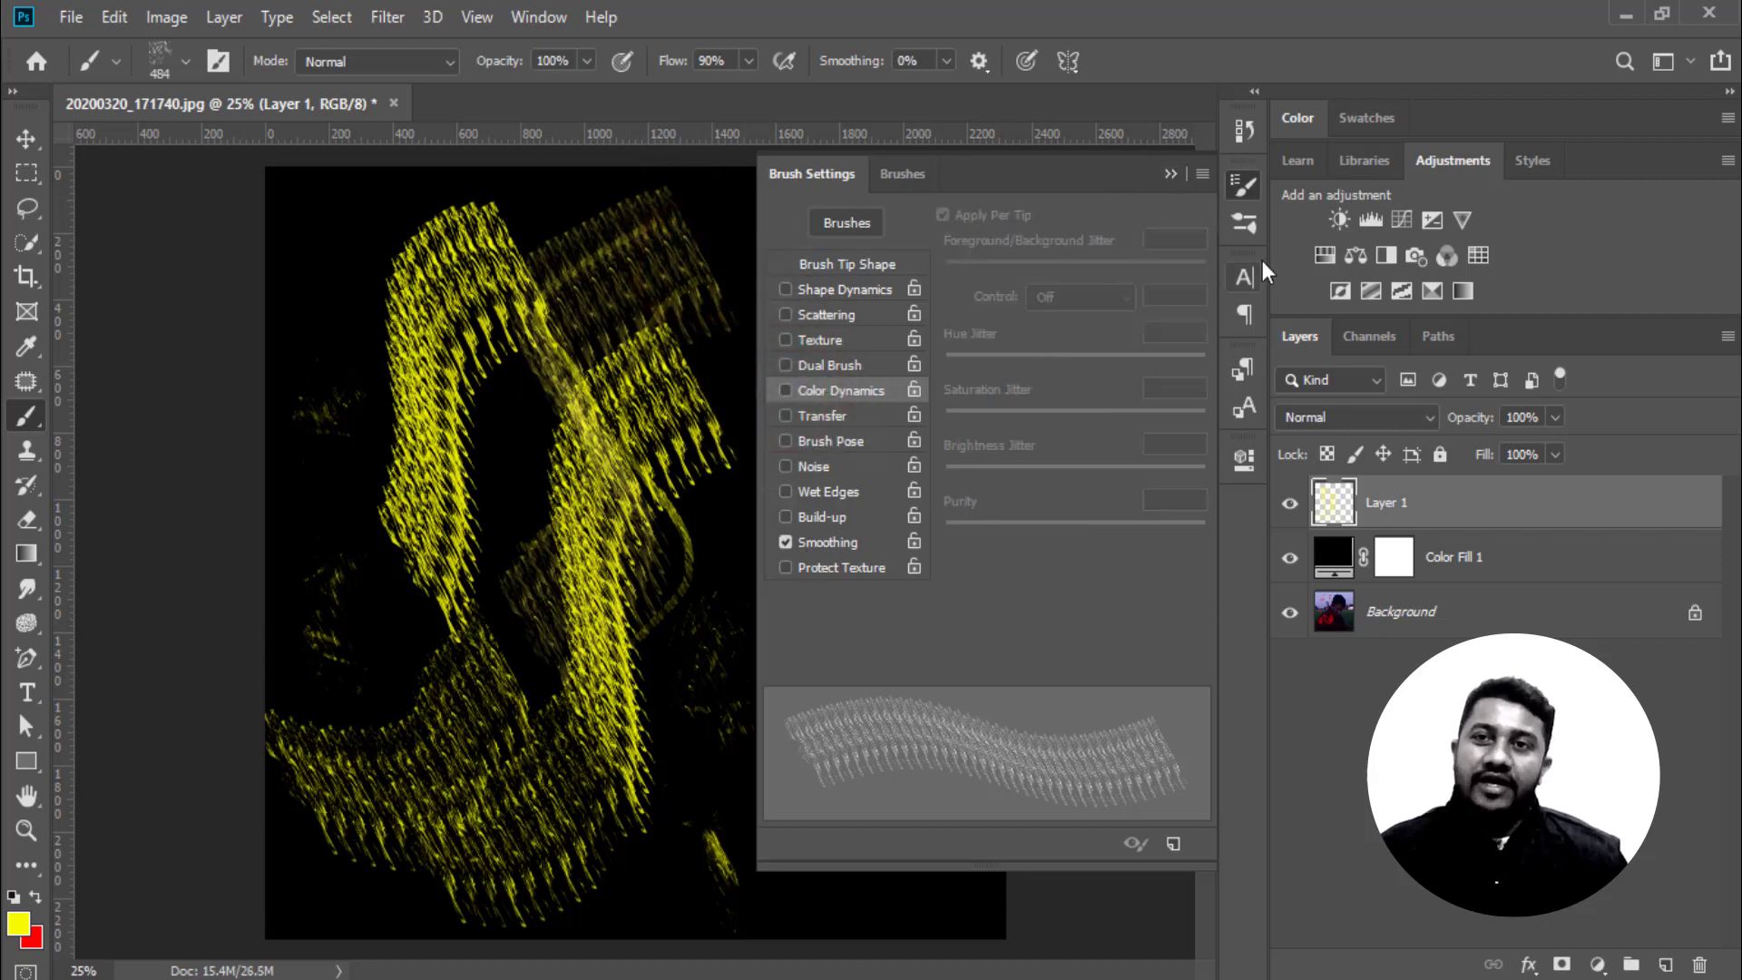
Clear the brush controls and reset all locked brush settings
{"action": "left_click", "coordinate": [1200, 172]}
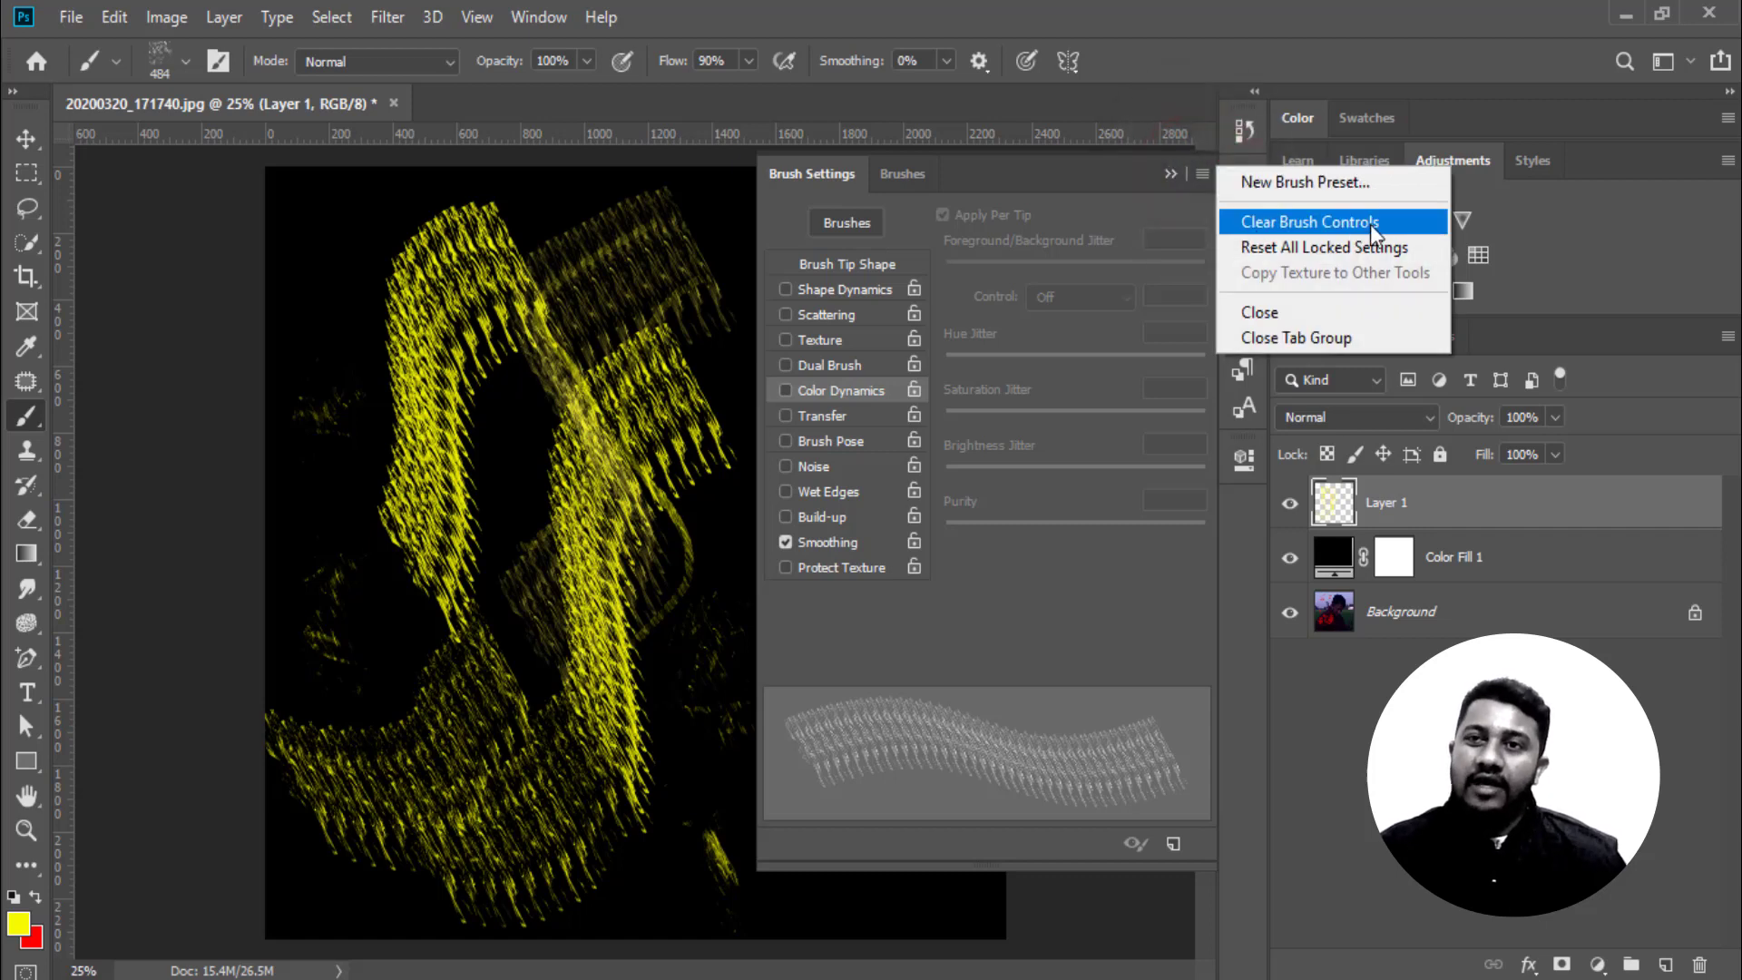
{"action": "left_click", "coordinate": [1384, 227]}
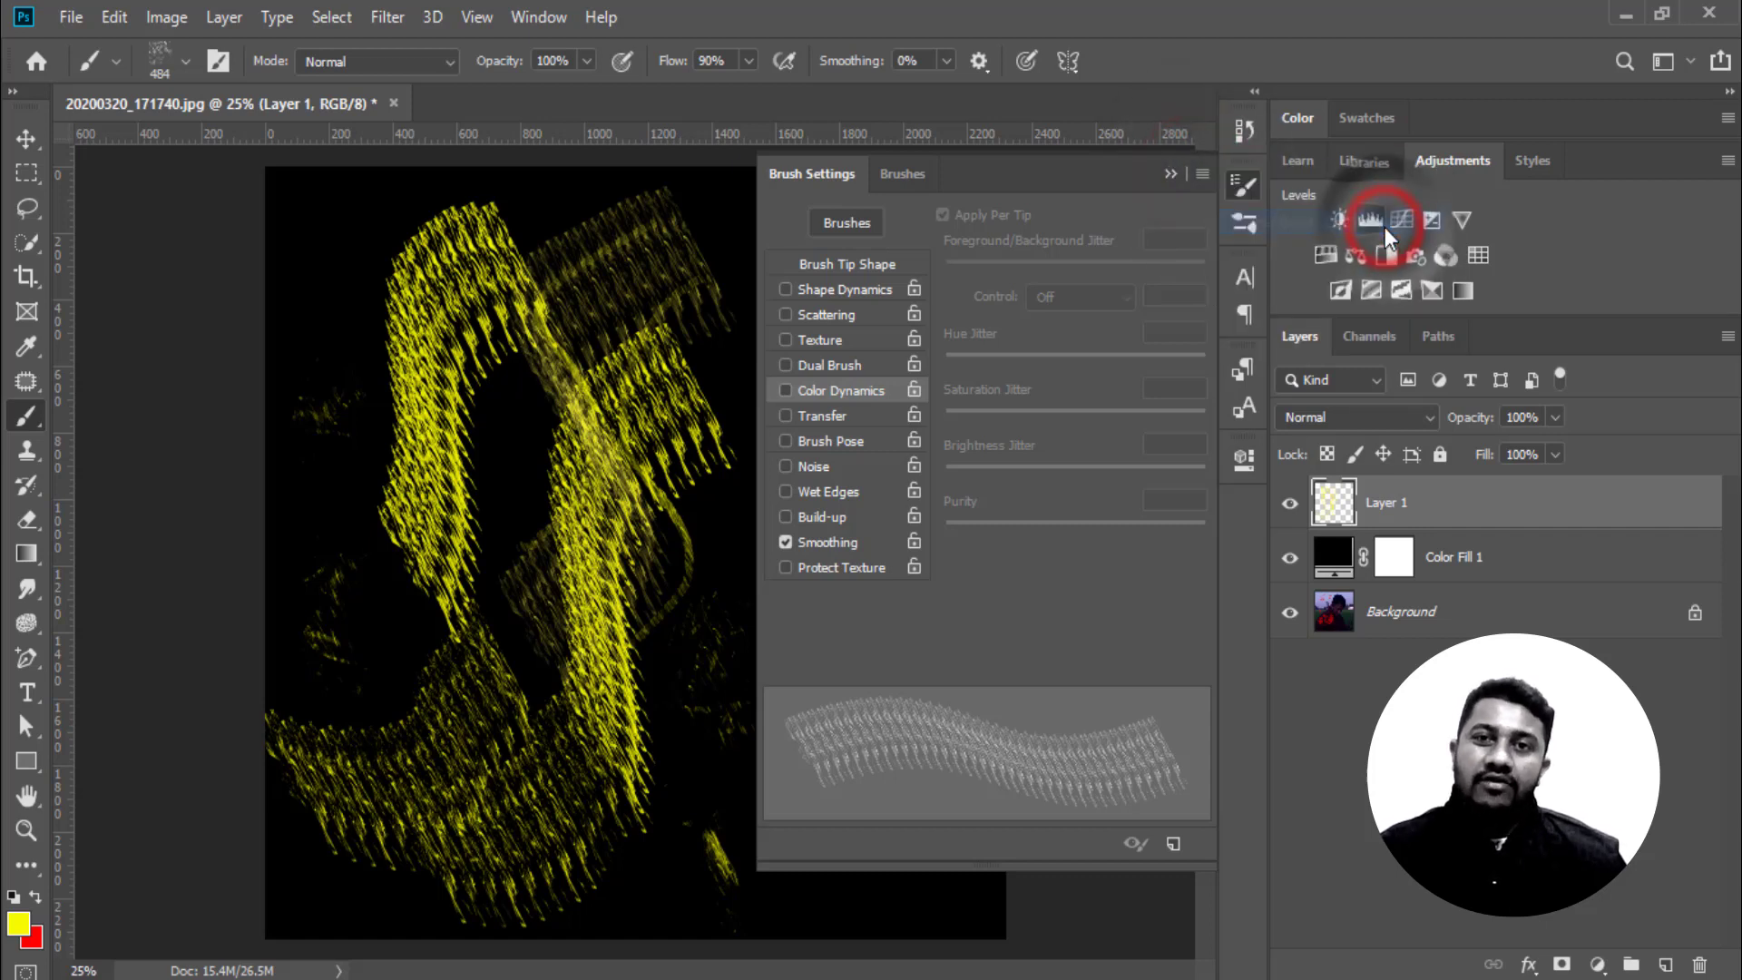
{"action": "left_click", "coordinate": [1203, 175]}
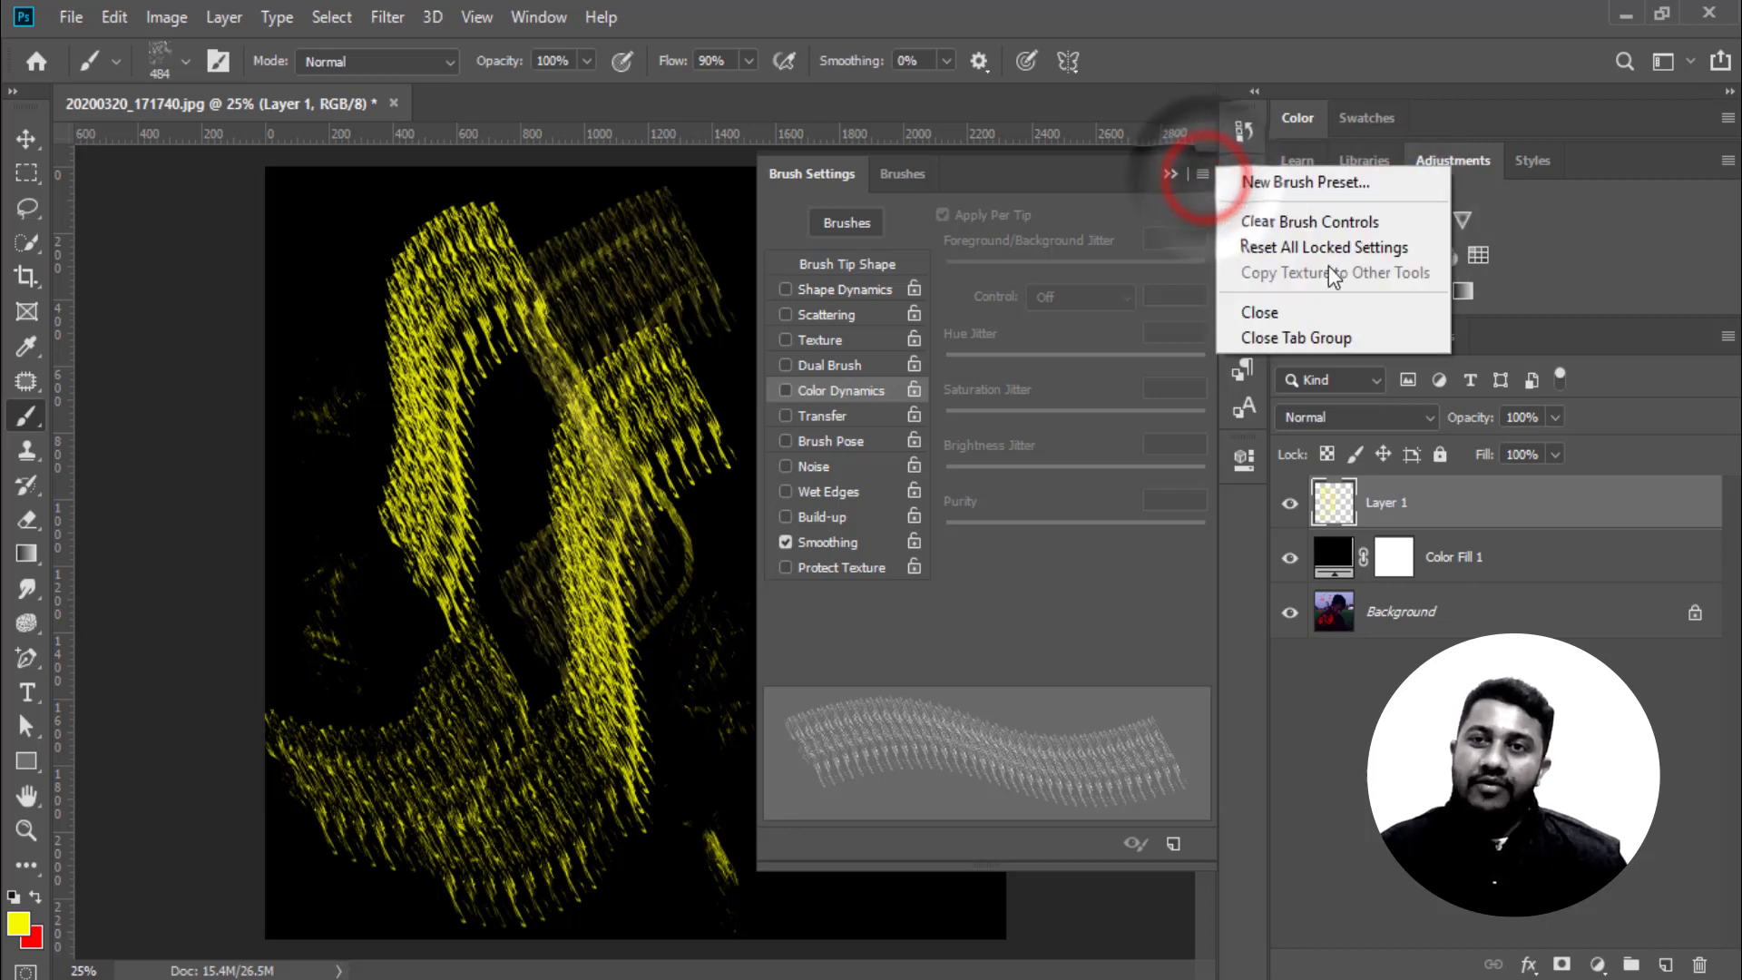
{"action": "left_click", "coordinate": [1387, 248]}
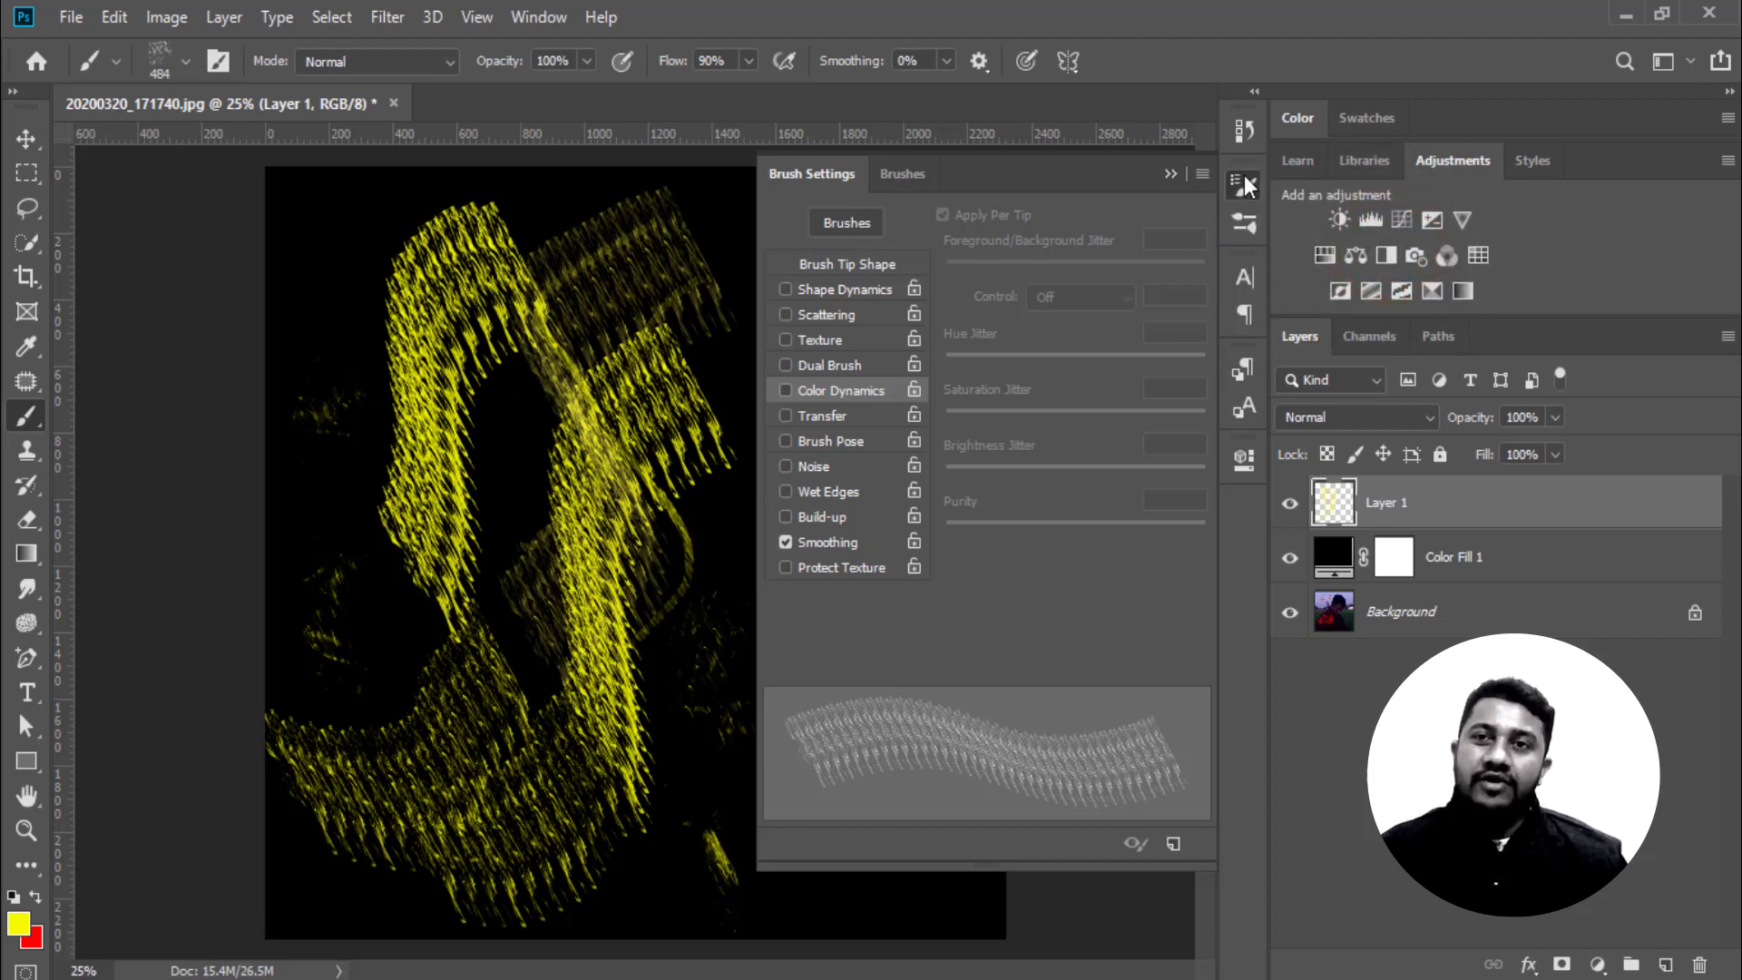
Dismiss the Brush Settings options menu and show the Window menu's panel list
{"action": "left_click", "coordinate": [1203, 174]}
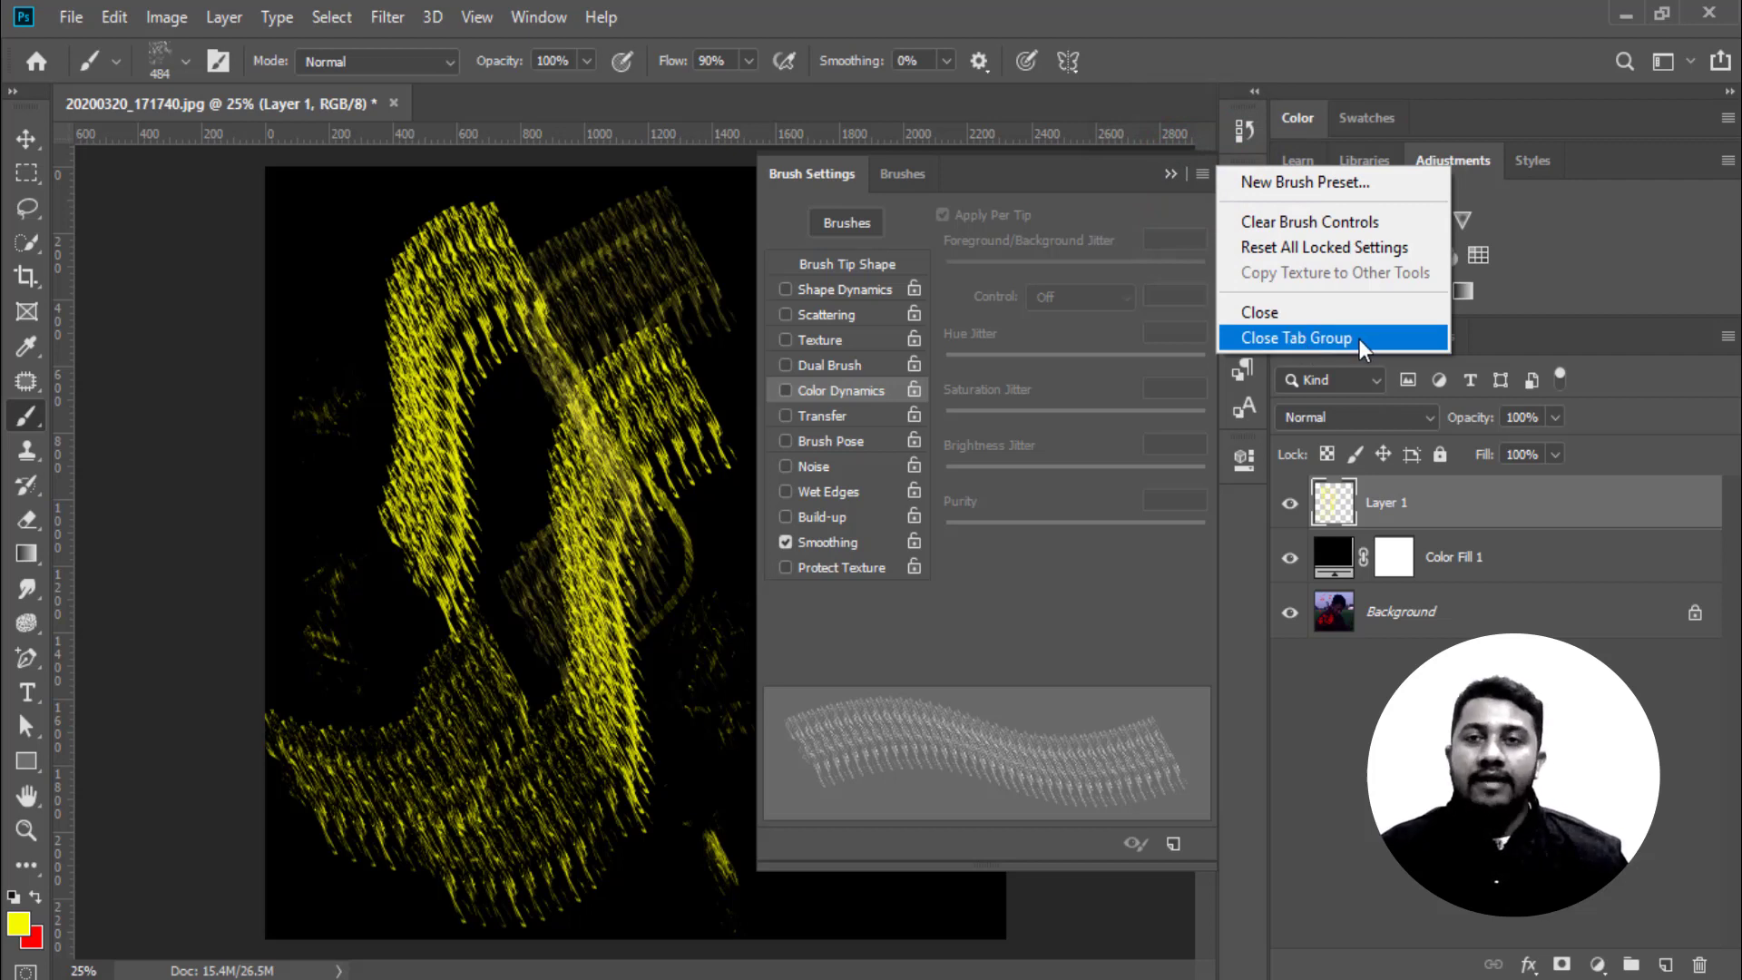
{"action": "left_click", "coordinate": [1162, 172]}
{"action": "left_click", "coordinate": [544, 18]}
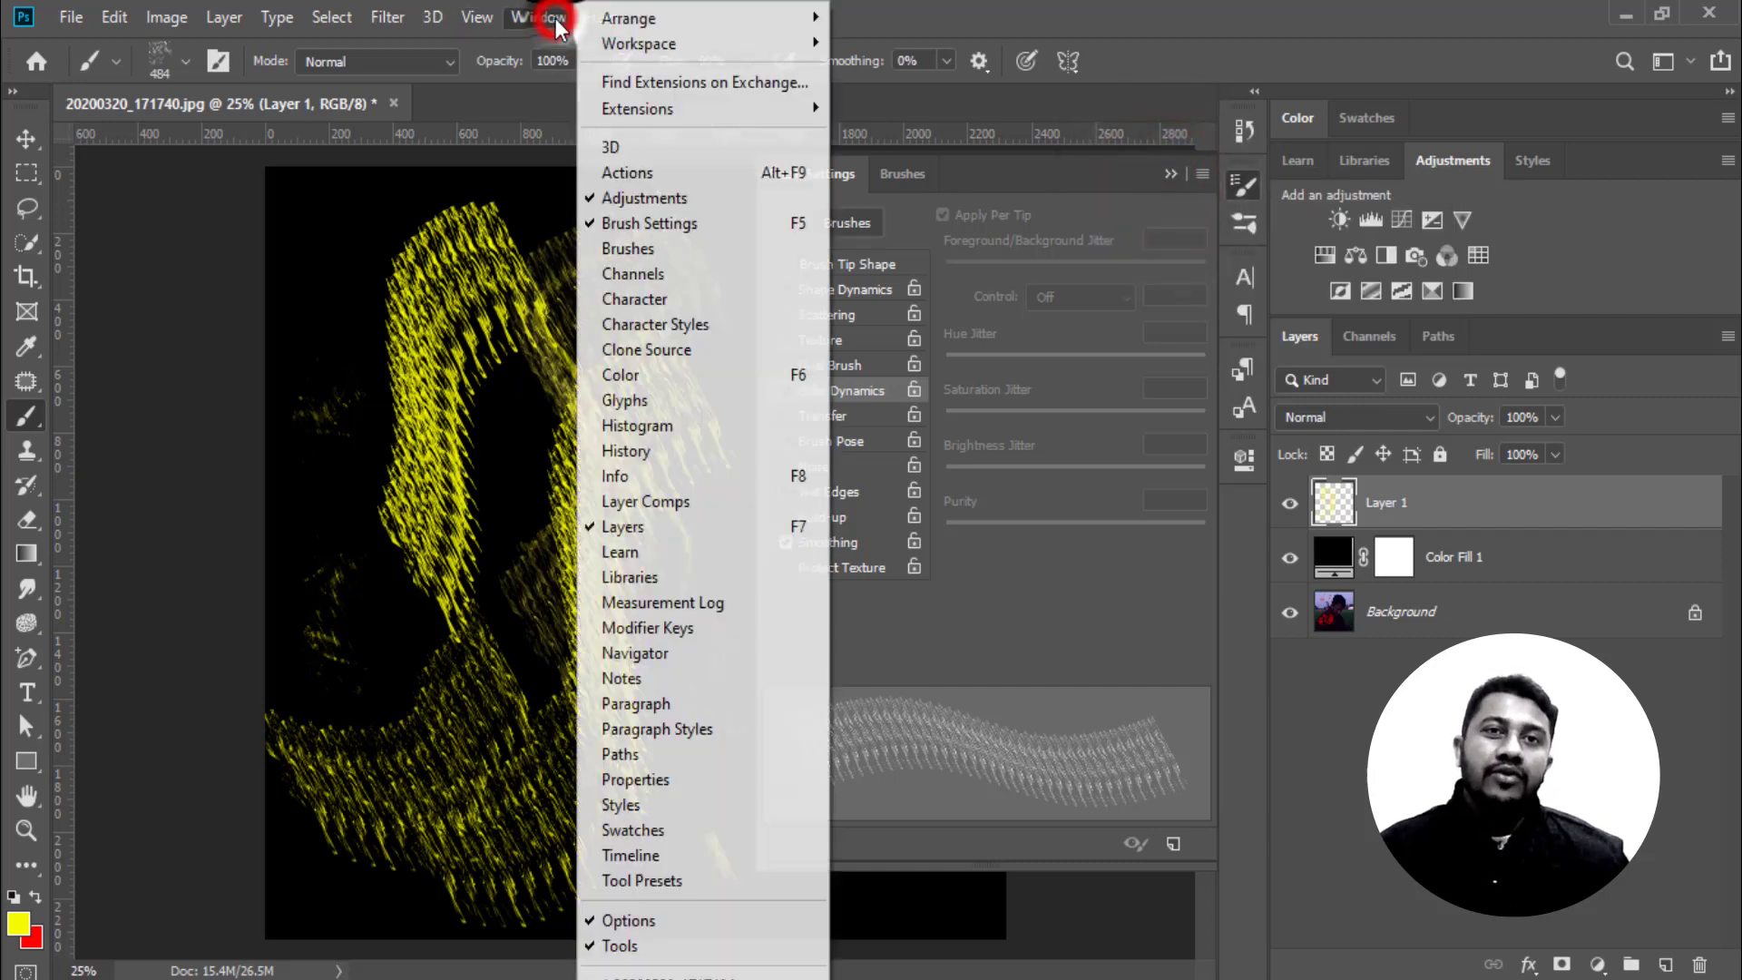